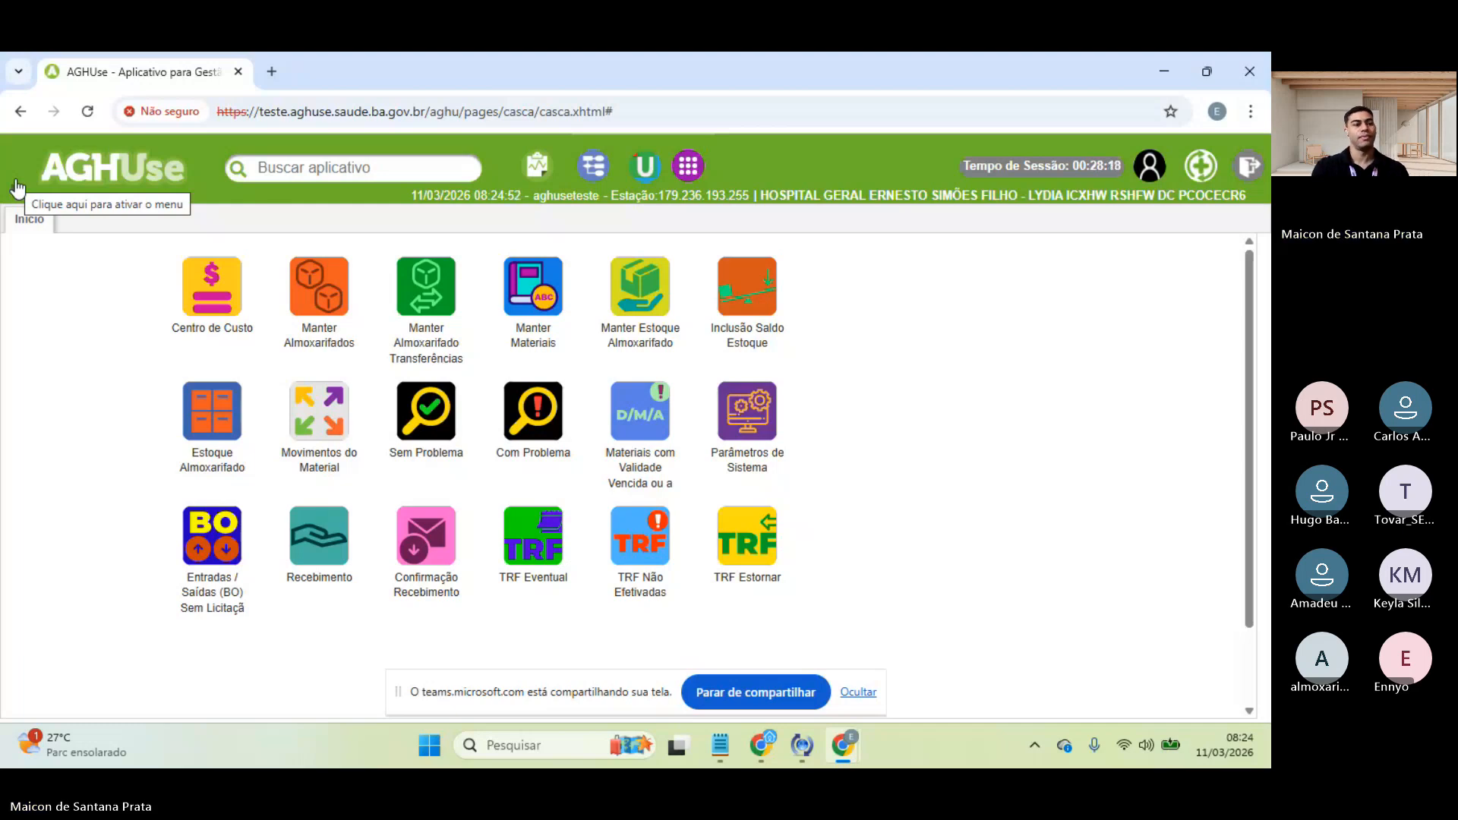
- Dismiss the screen-sharing notice and close the navigation menu
click(16, 188)
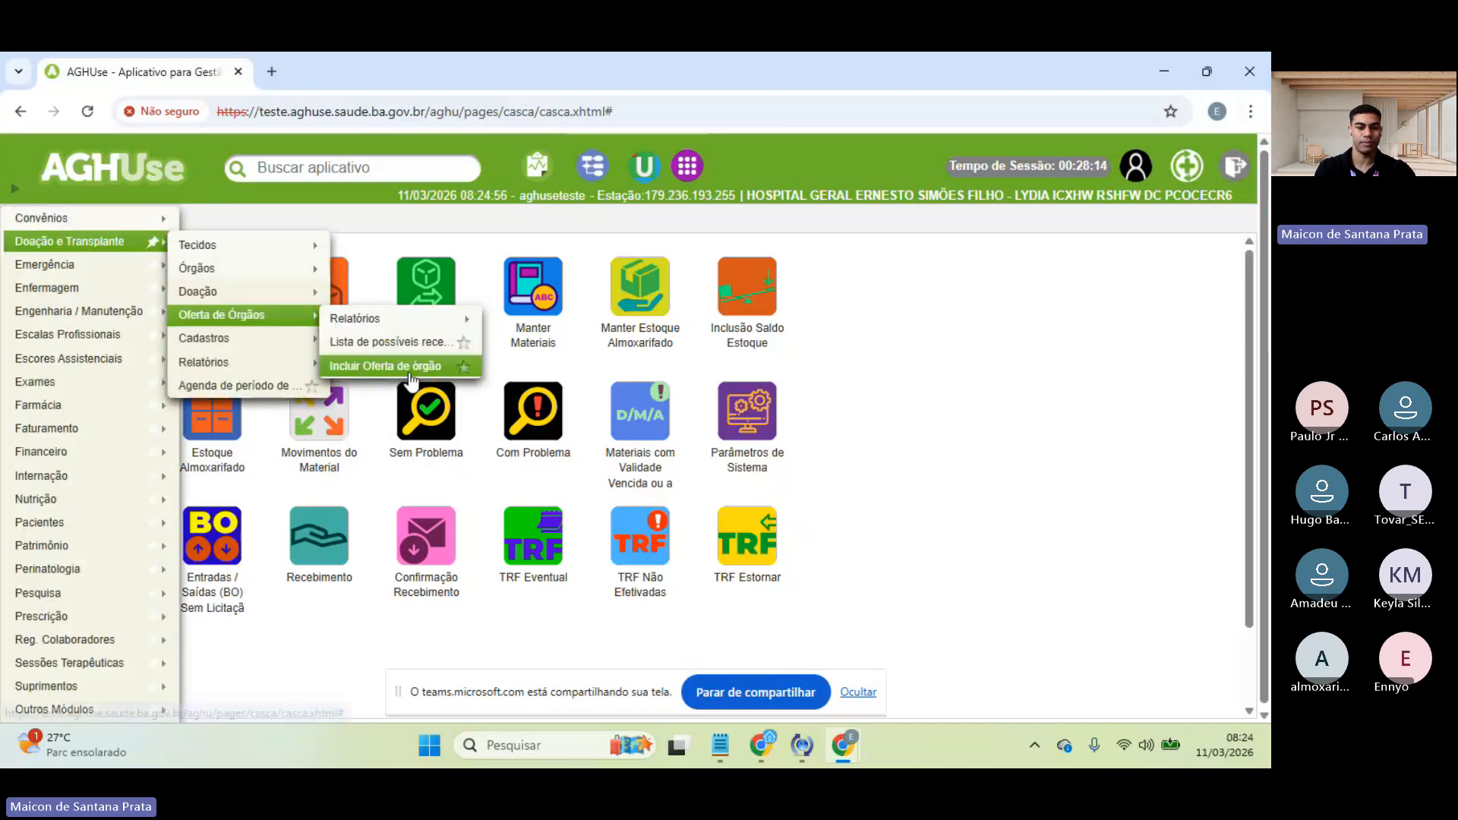
click(906, 534)
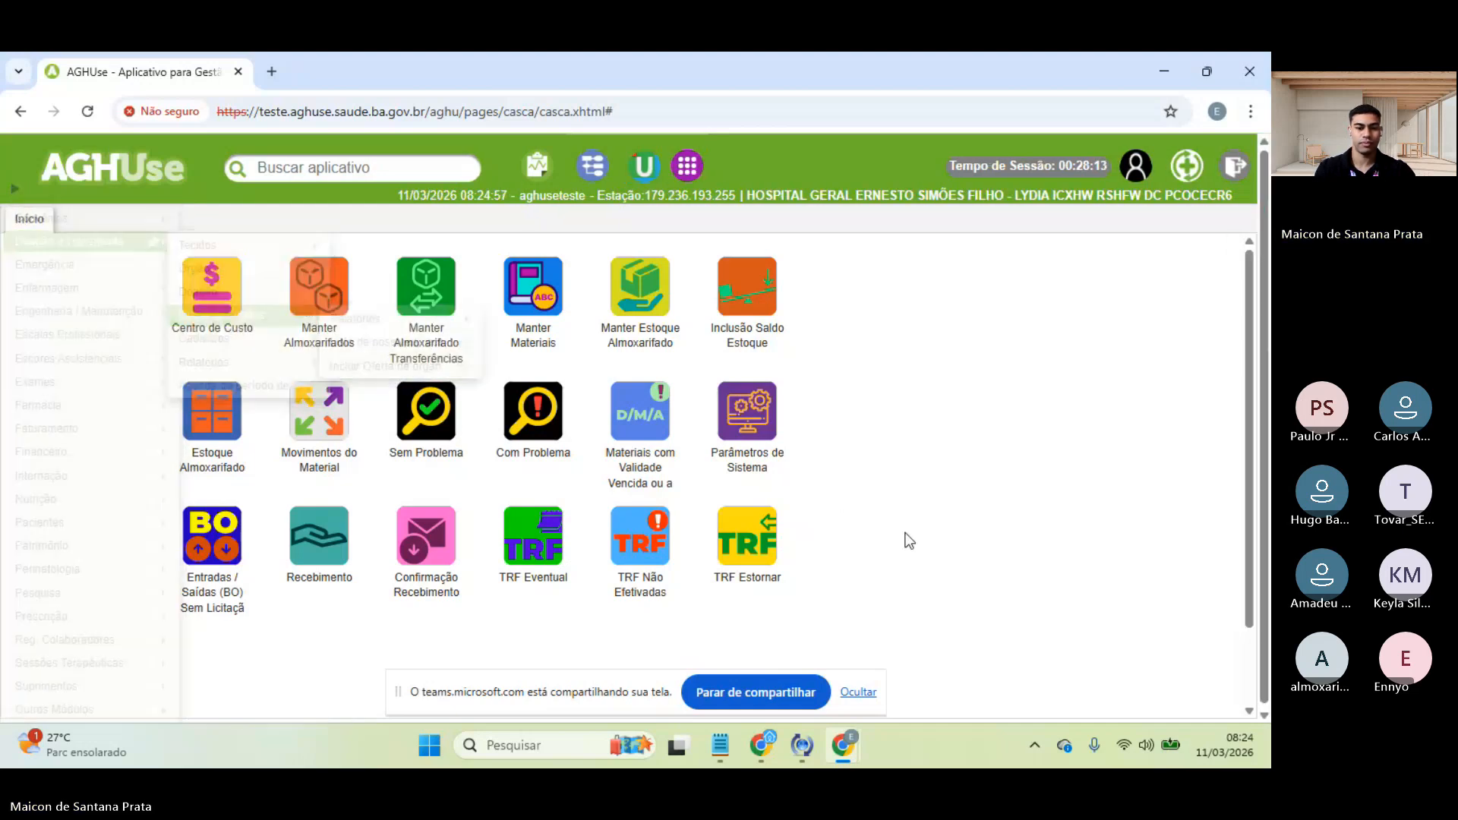
click(858, 692)
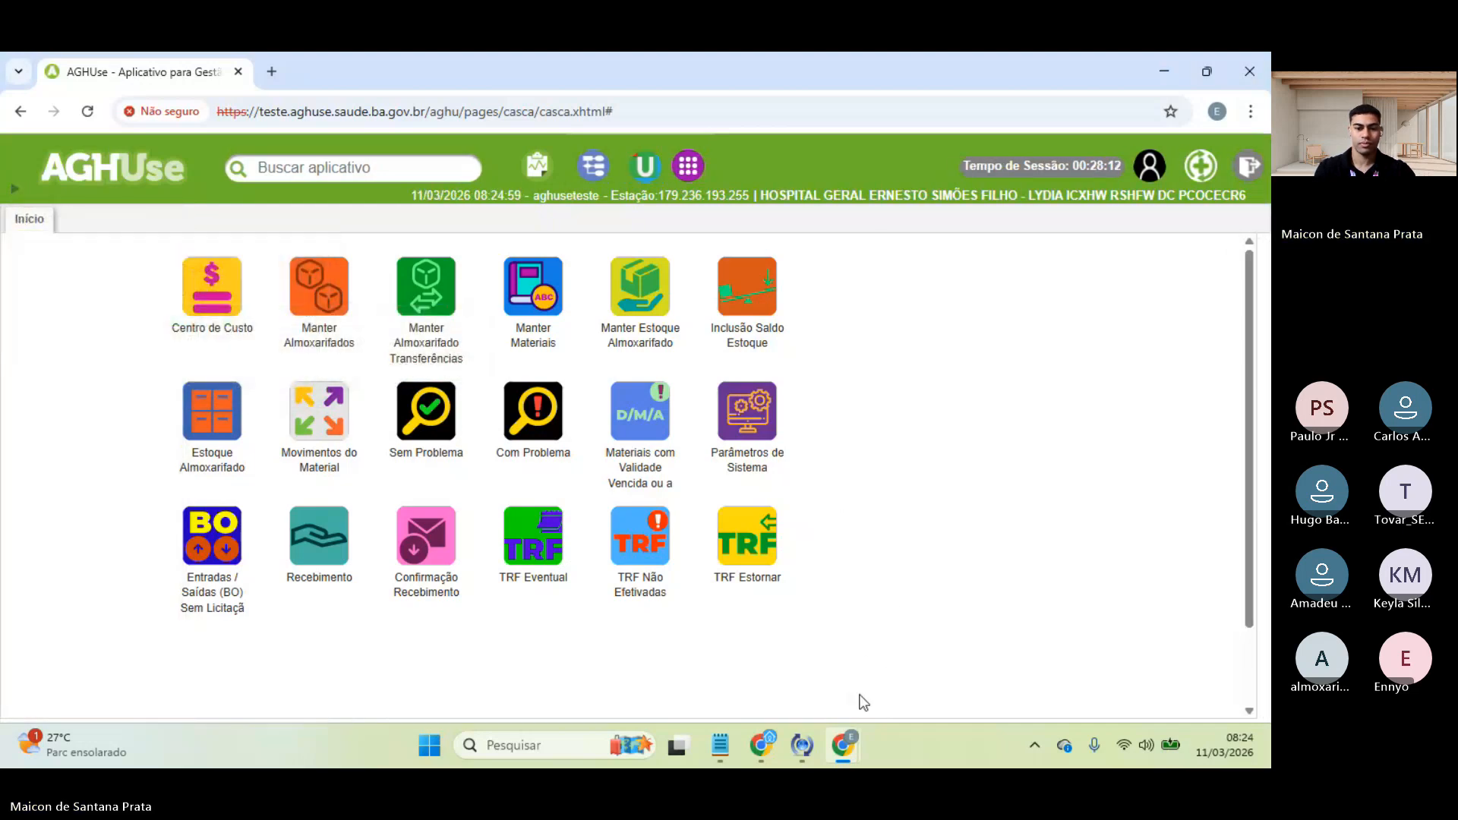
- Favourite Gerar / Alterar RM under Suprimentos > Estoque > Movimentação Estoque > Requisição Materiais
click(15, 192)
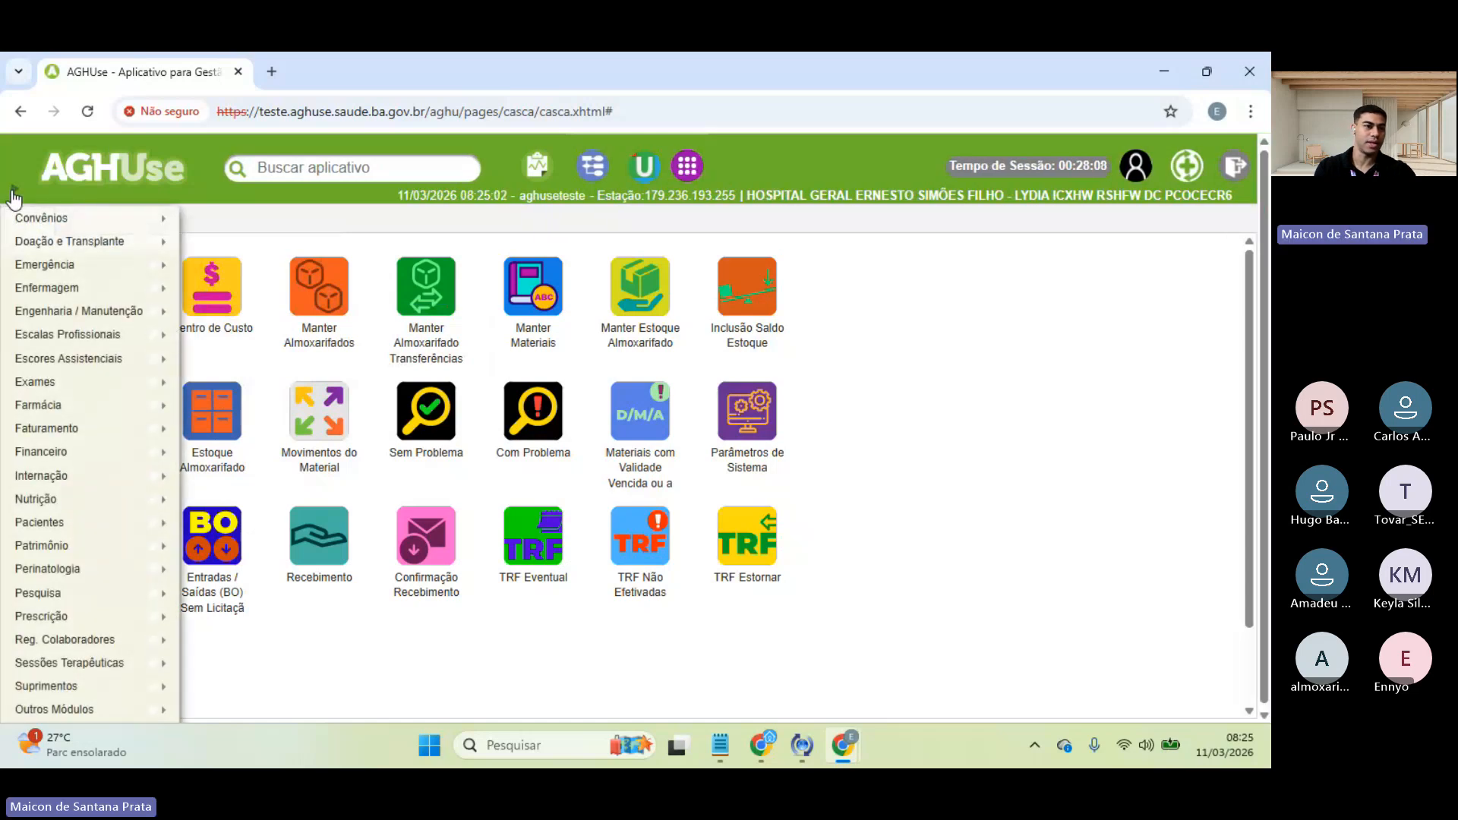
mouse_move(50, 525)
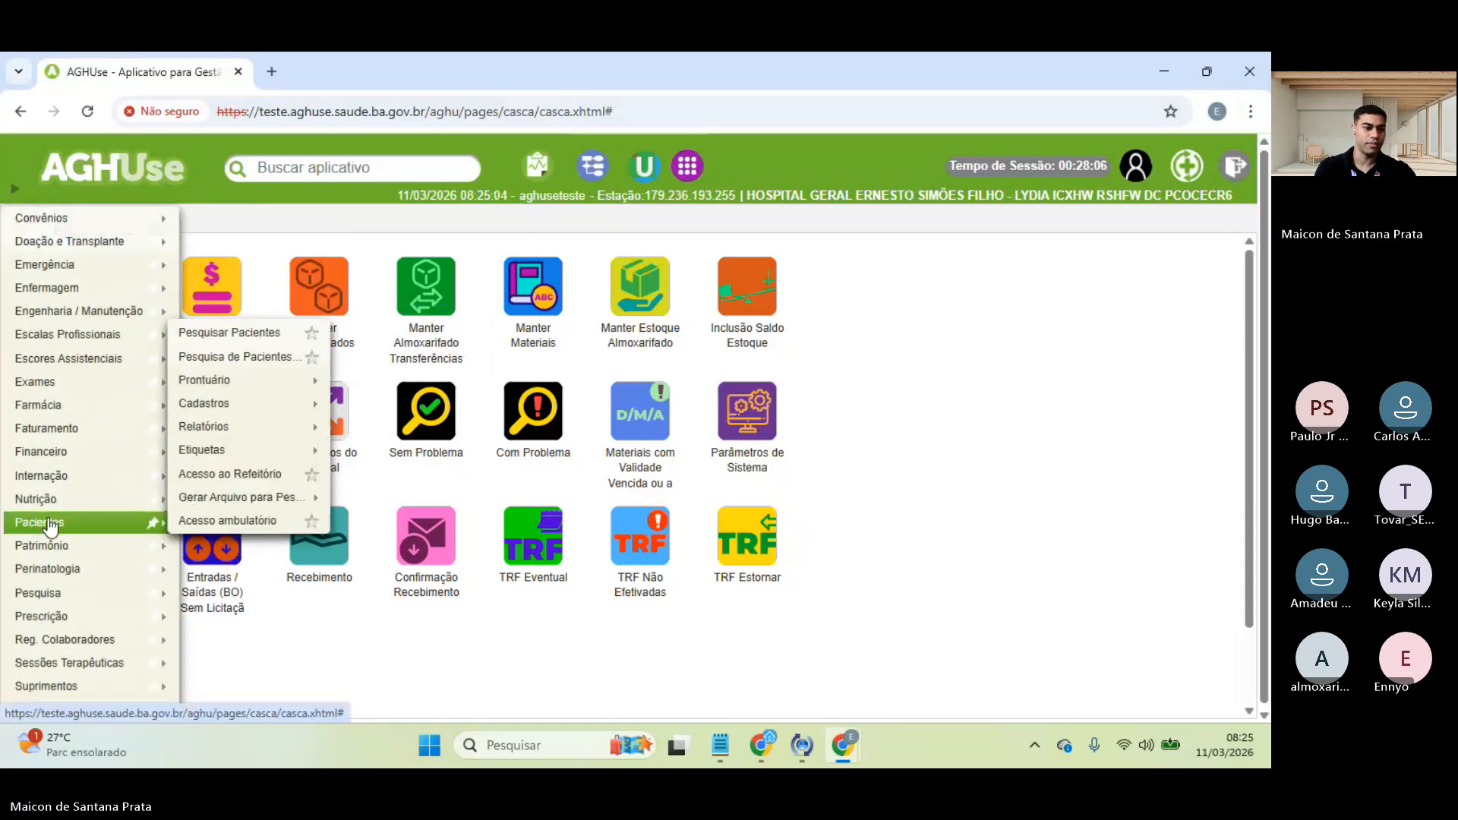
mouse_move(114, 686)
mouse_move(275, 621)
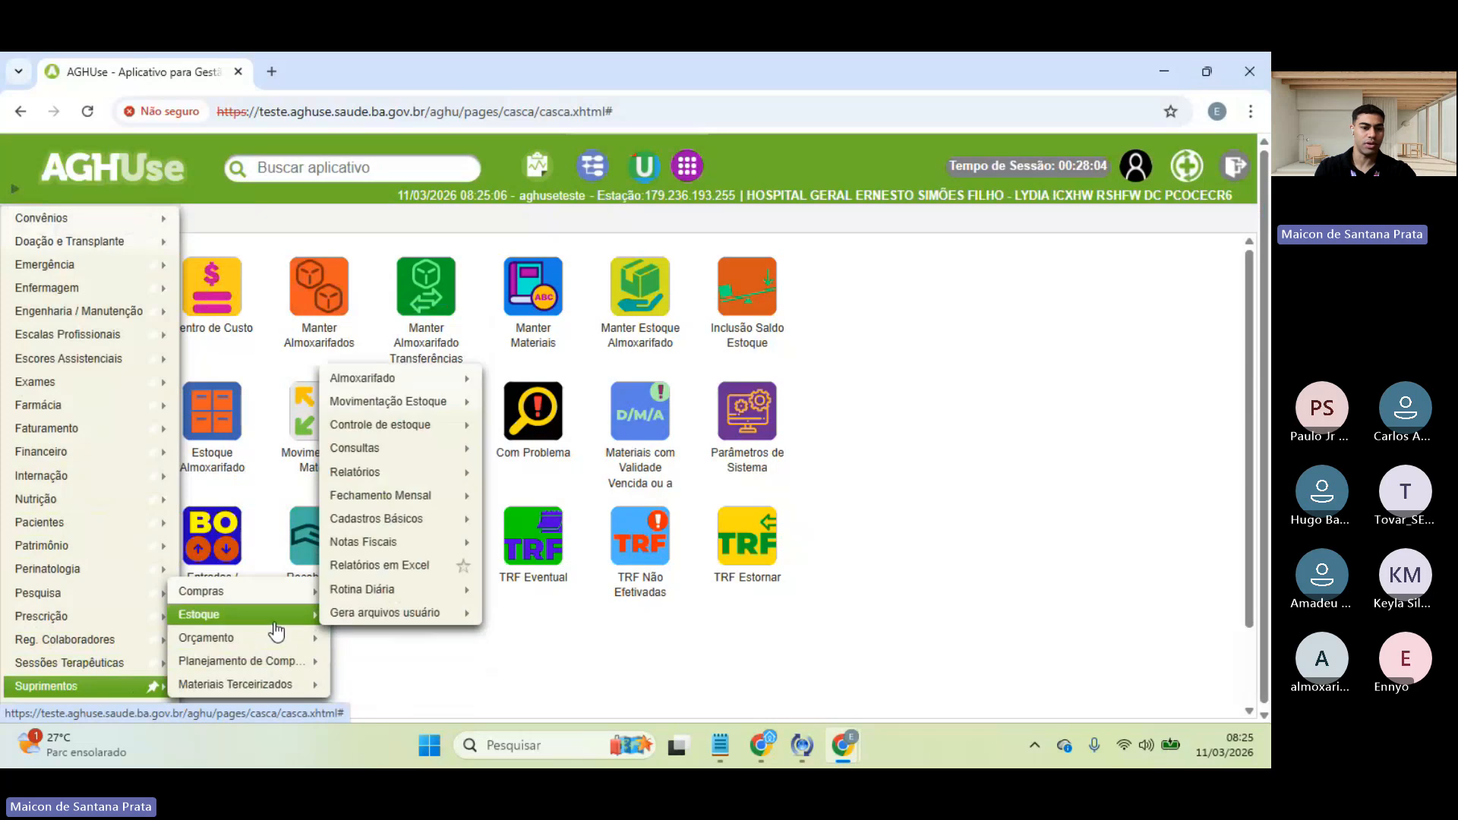
mouse_move(425, 416)
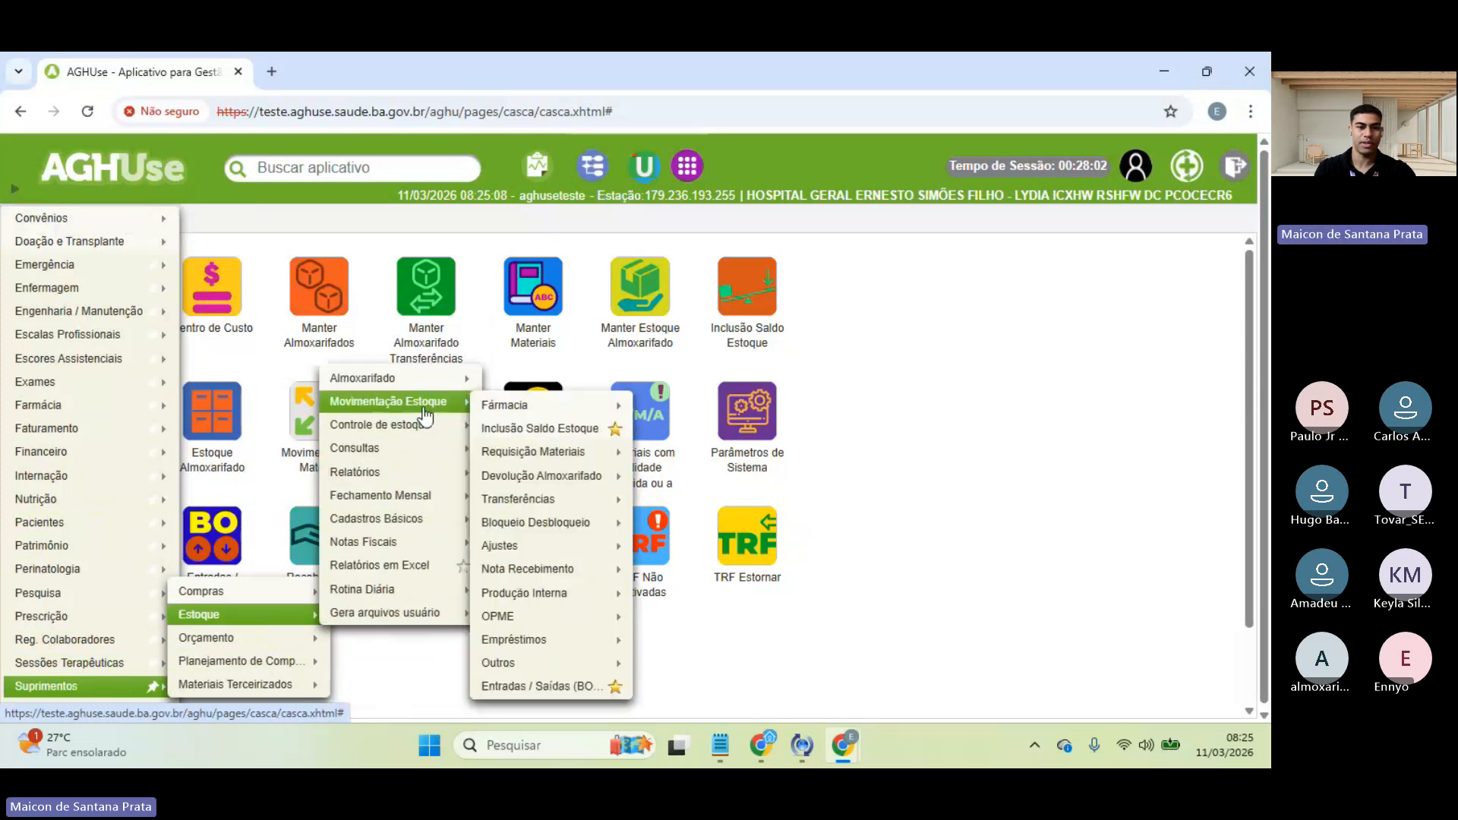
mouse_move(589, 460)
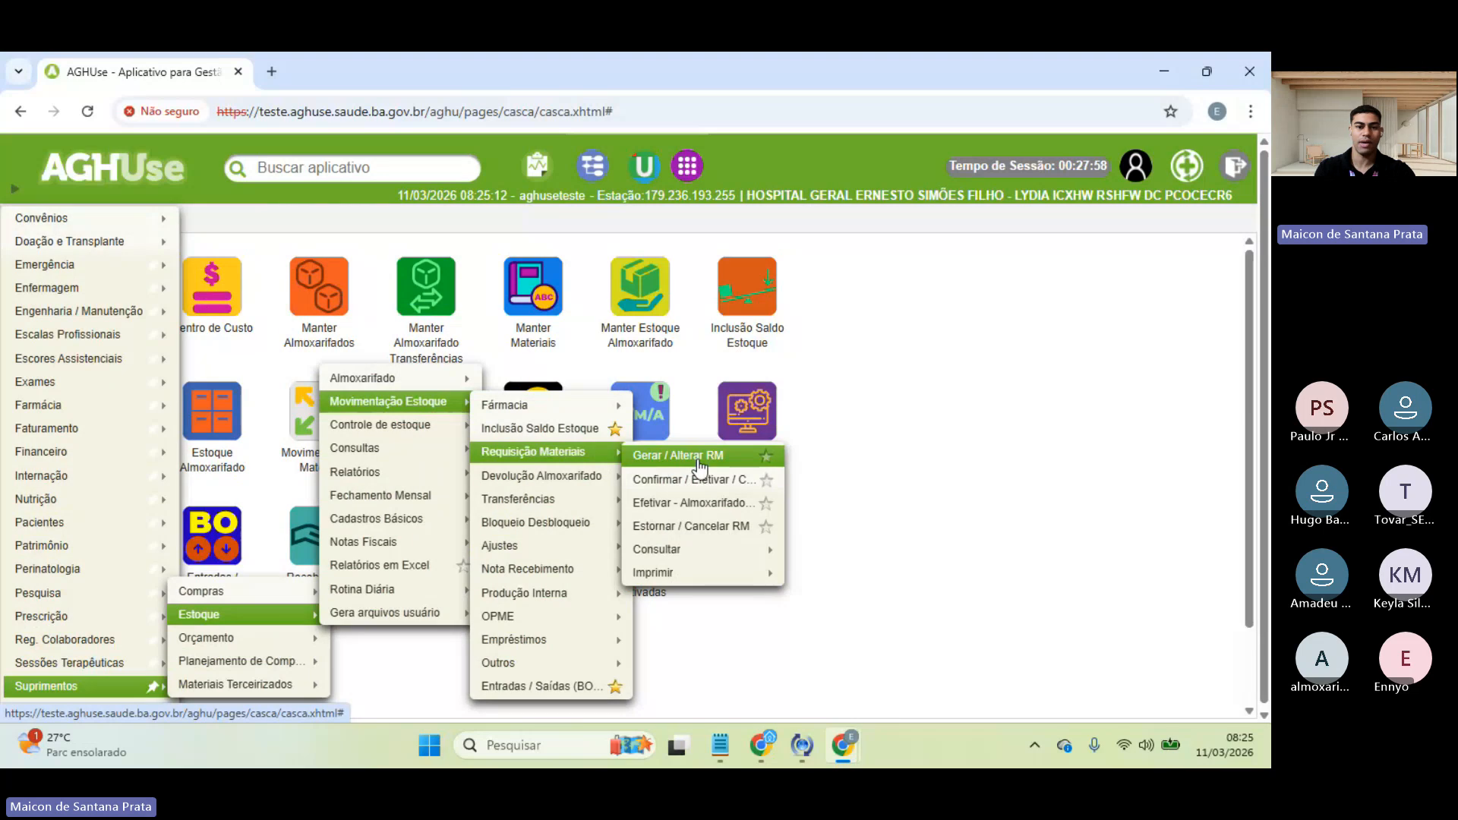
click(767, 457)
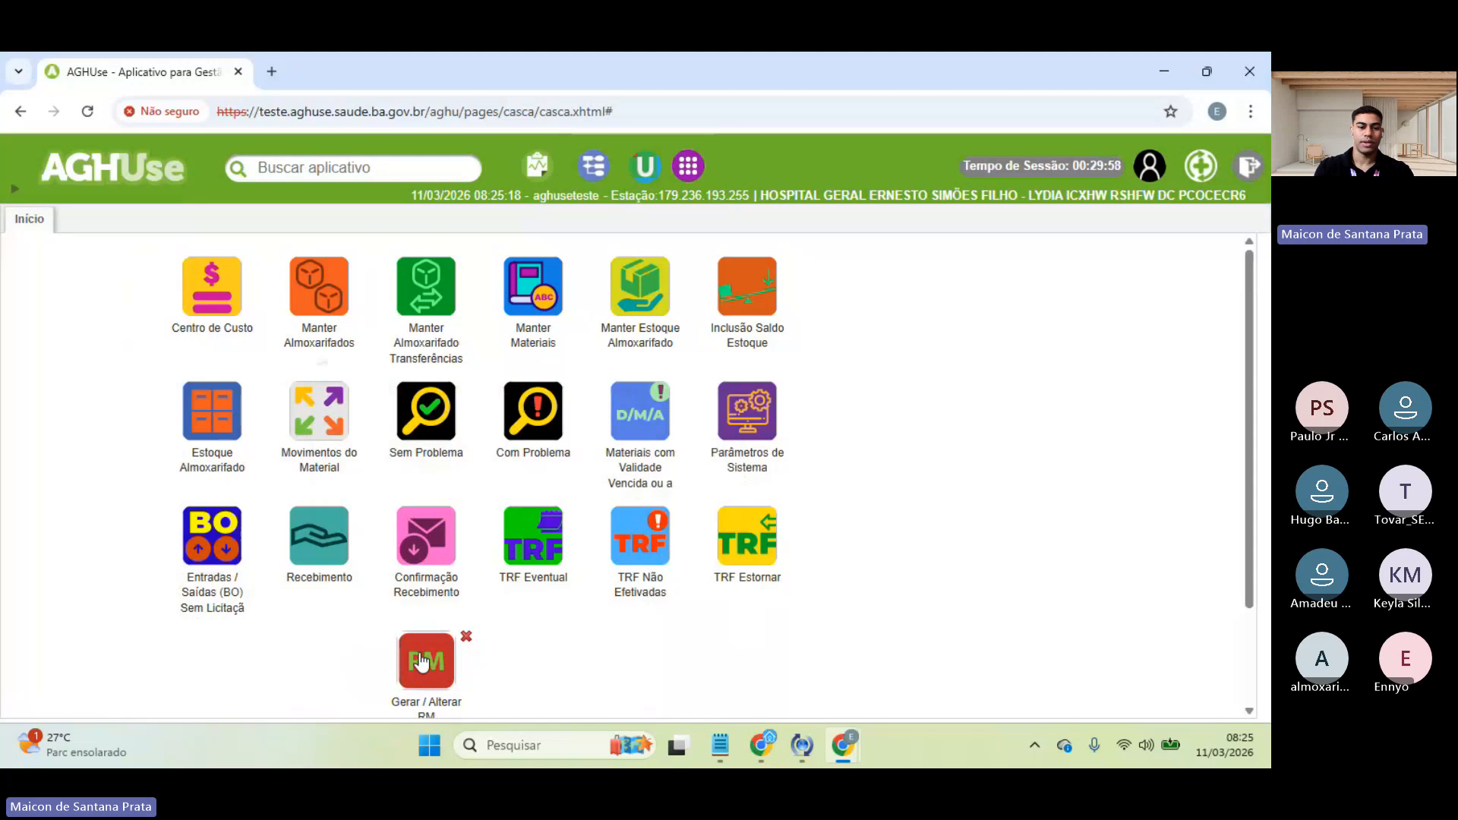
- Move the Gerar / Alterar RM shortcut below TRF Estornar and open it
drag(430, 667, 759, 609)
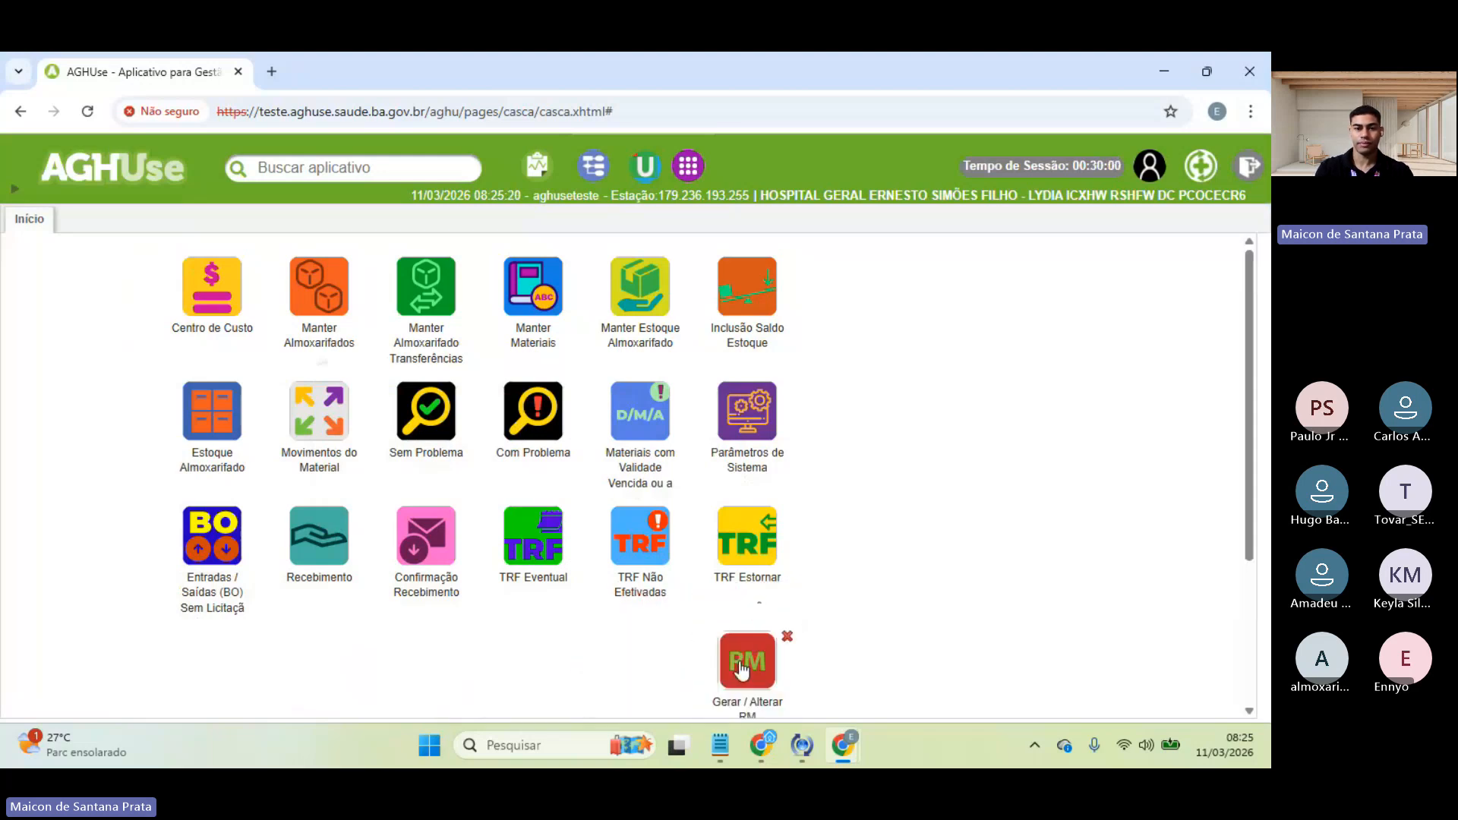
scroll(743, 671, down, 3)
scroll(742, 645, up, 1)
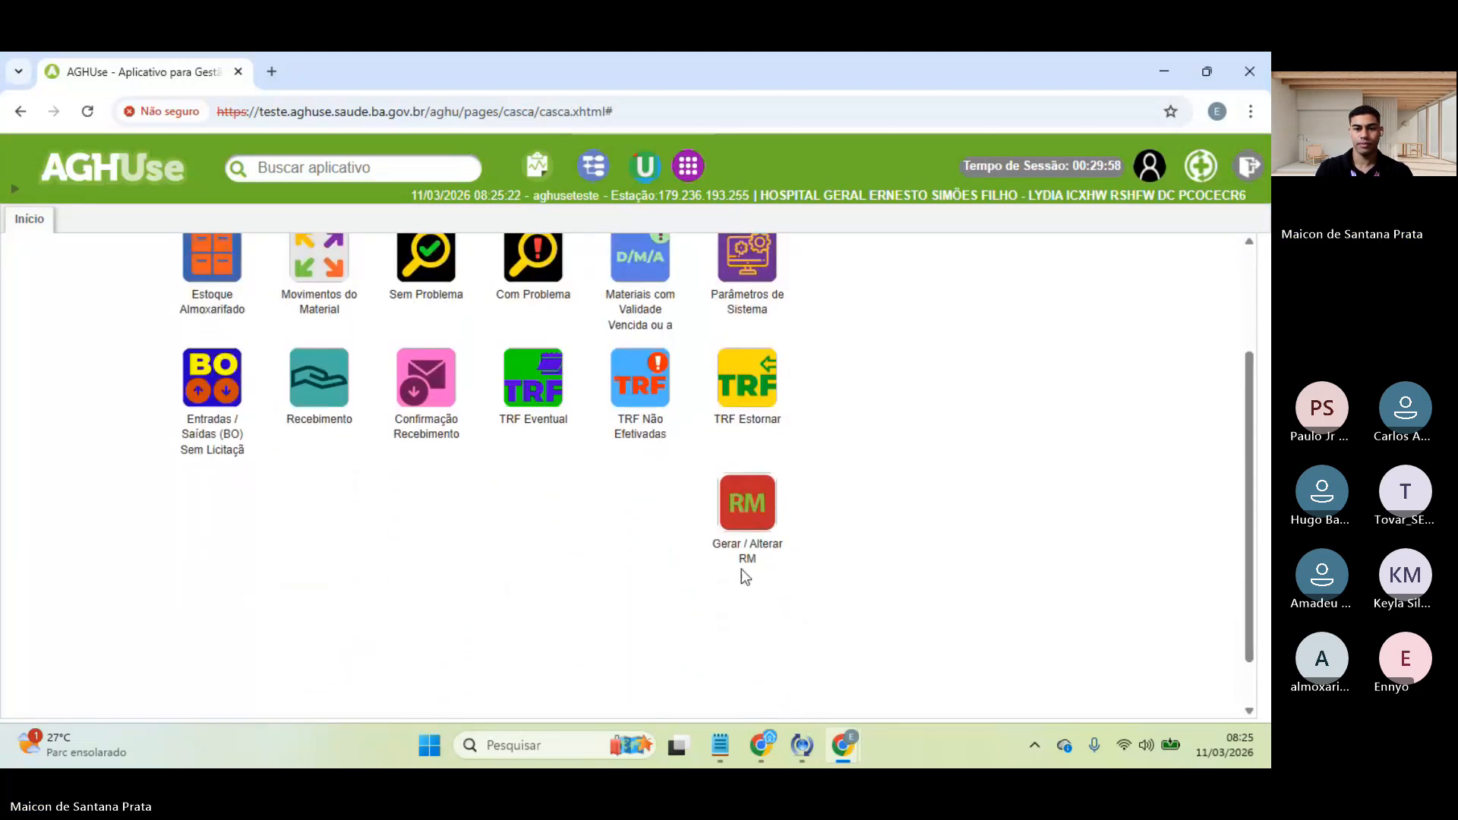
click(745, 507)
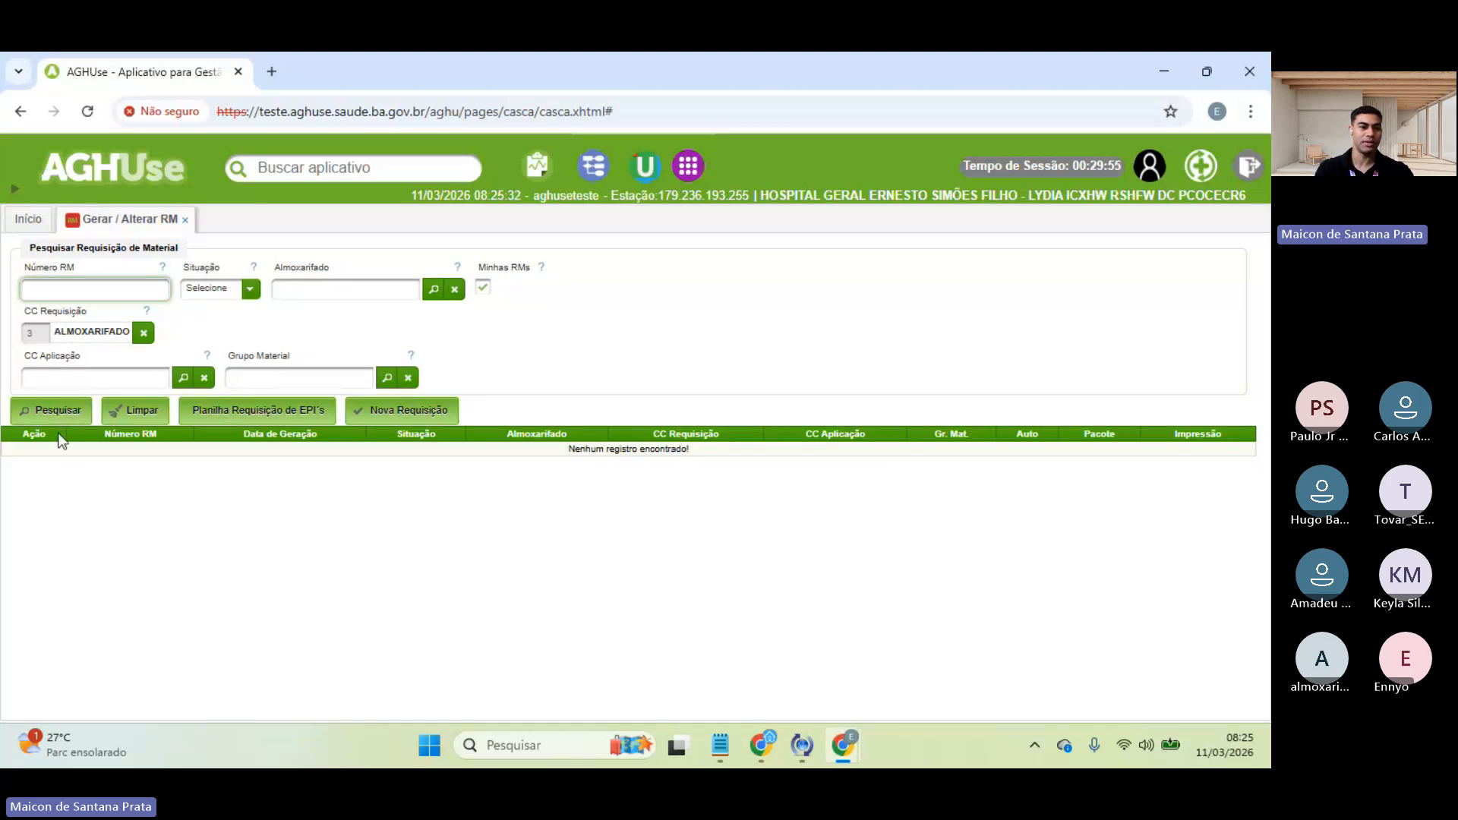
- Clear the CC Requisição filter and search, which finds no records, then start a new requisition
click(142, 335)
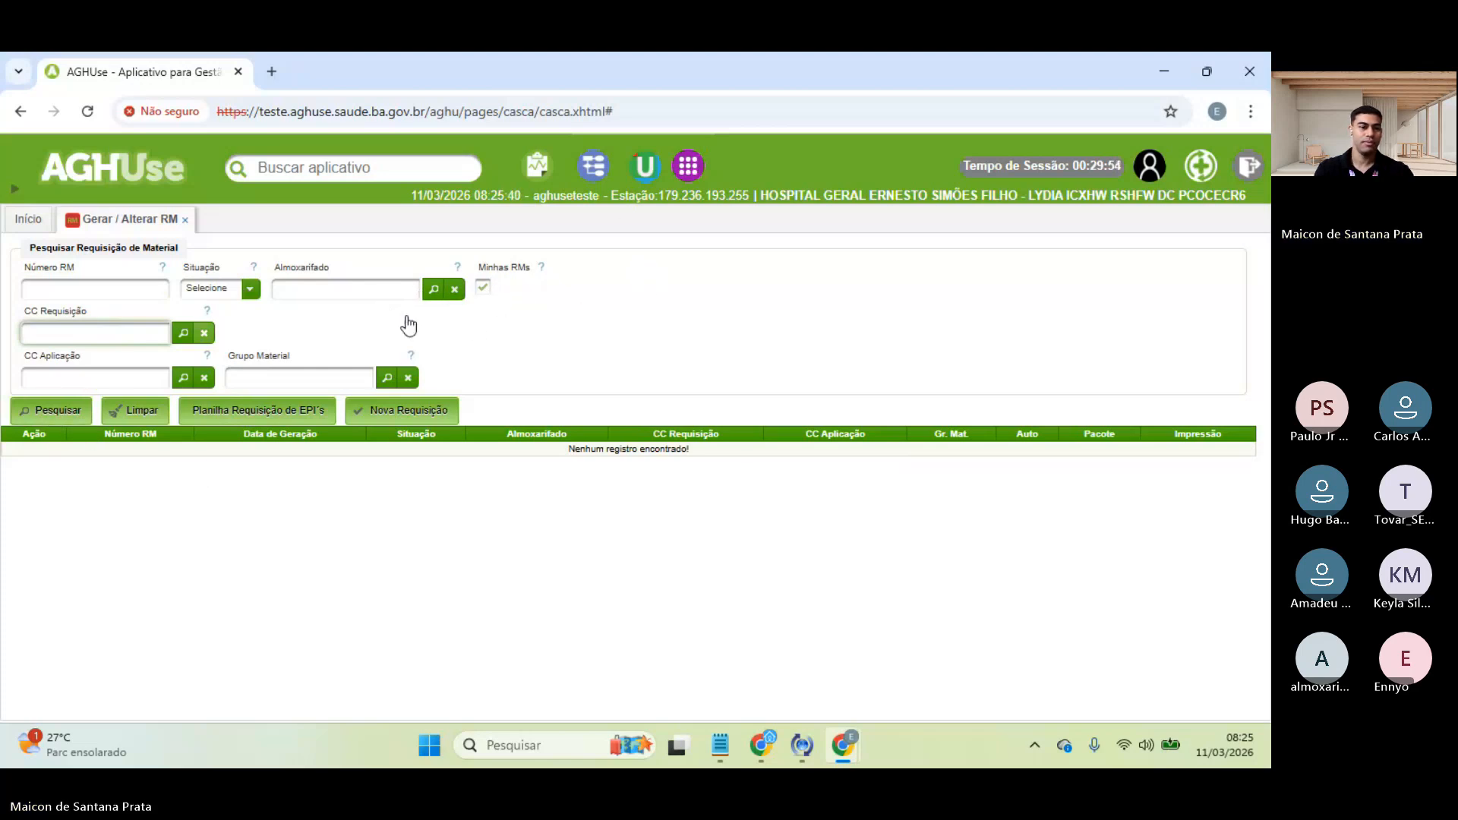
click(65, 411)
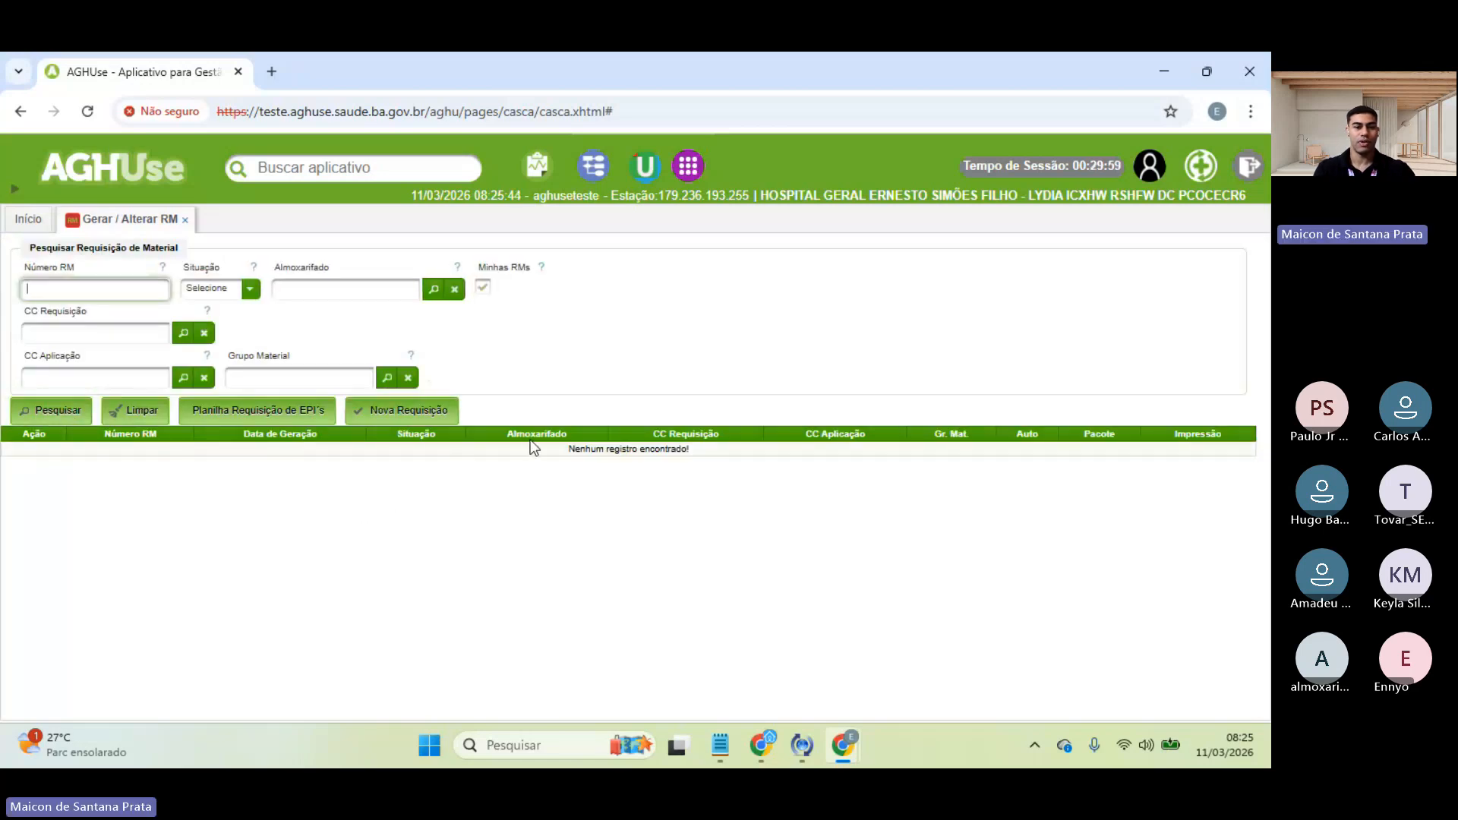
drag(553, 449, 718, 457)
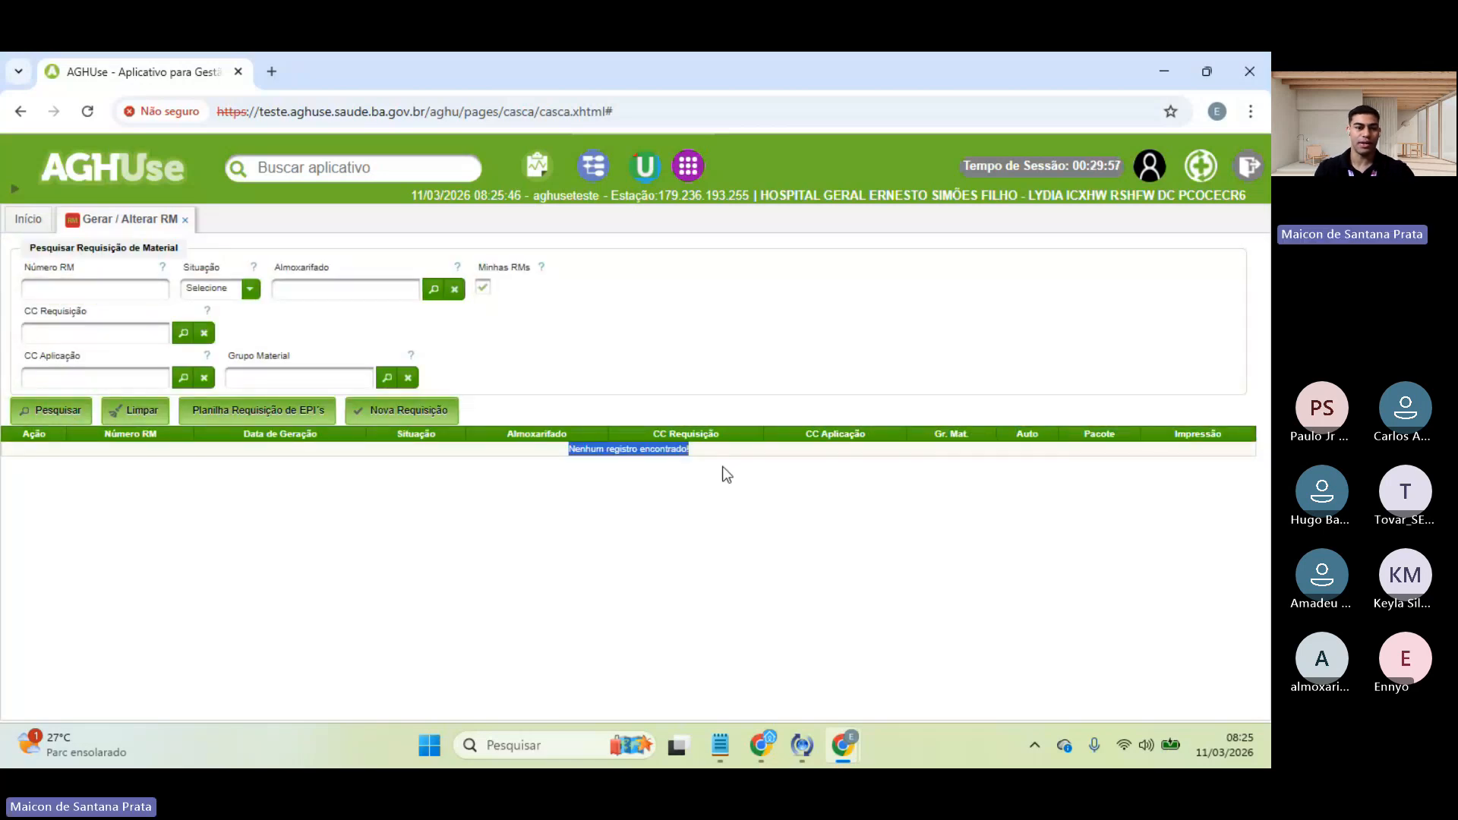
click(722, 467)
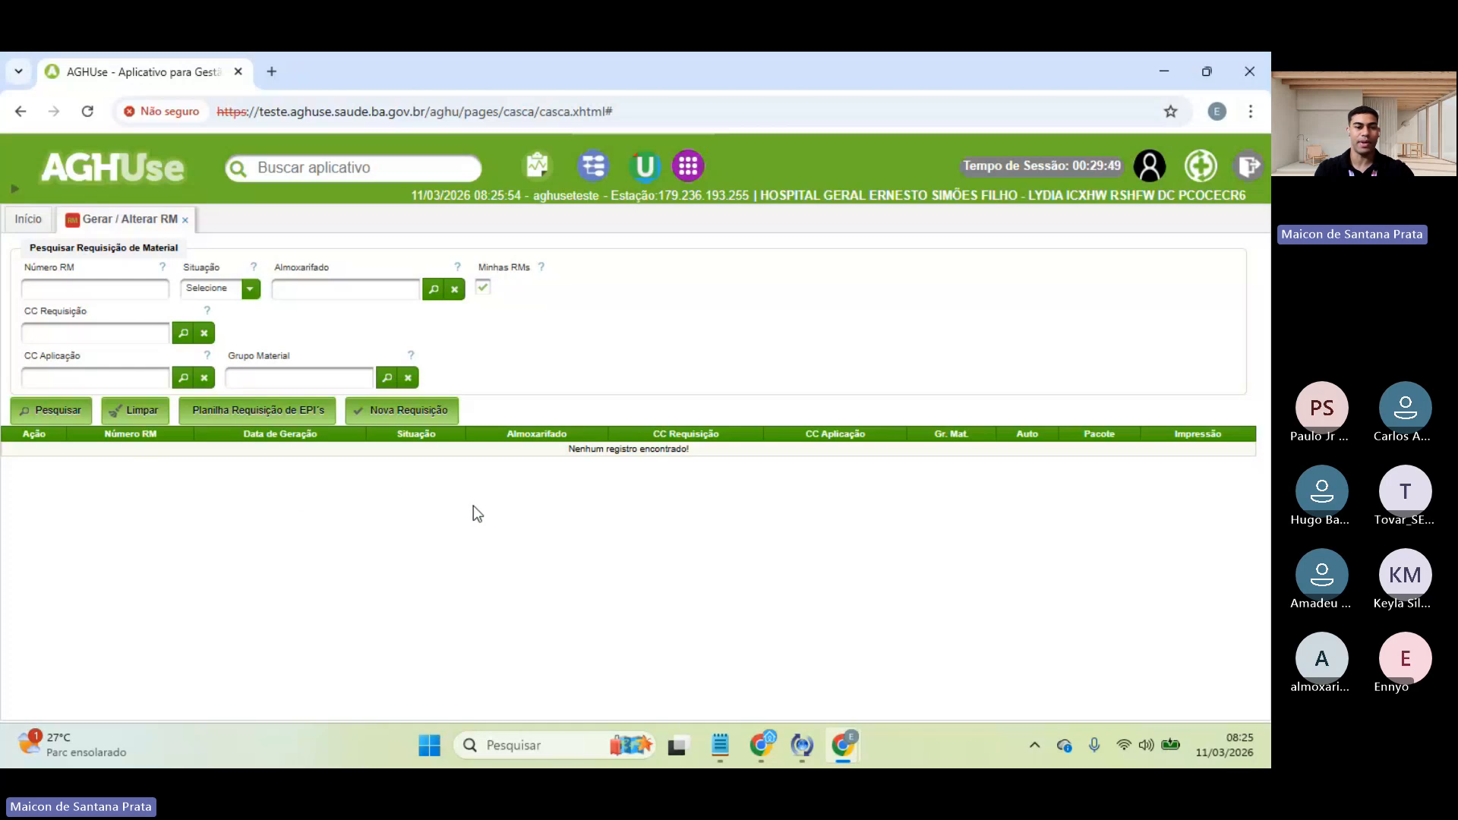
click(410, 411)
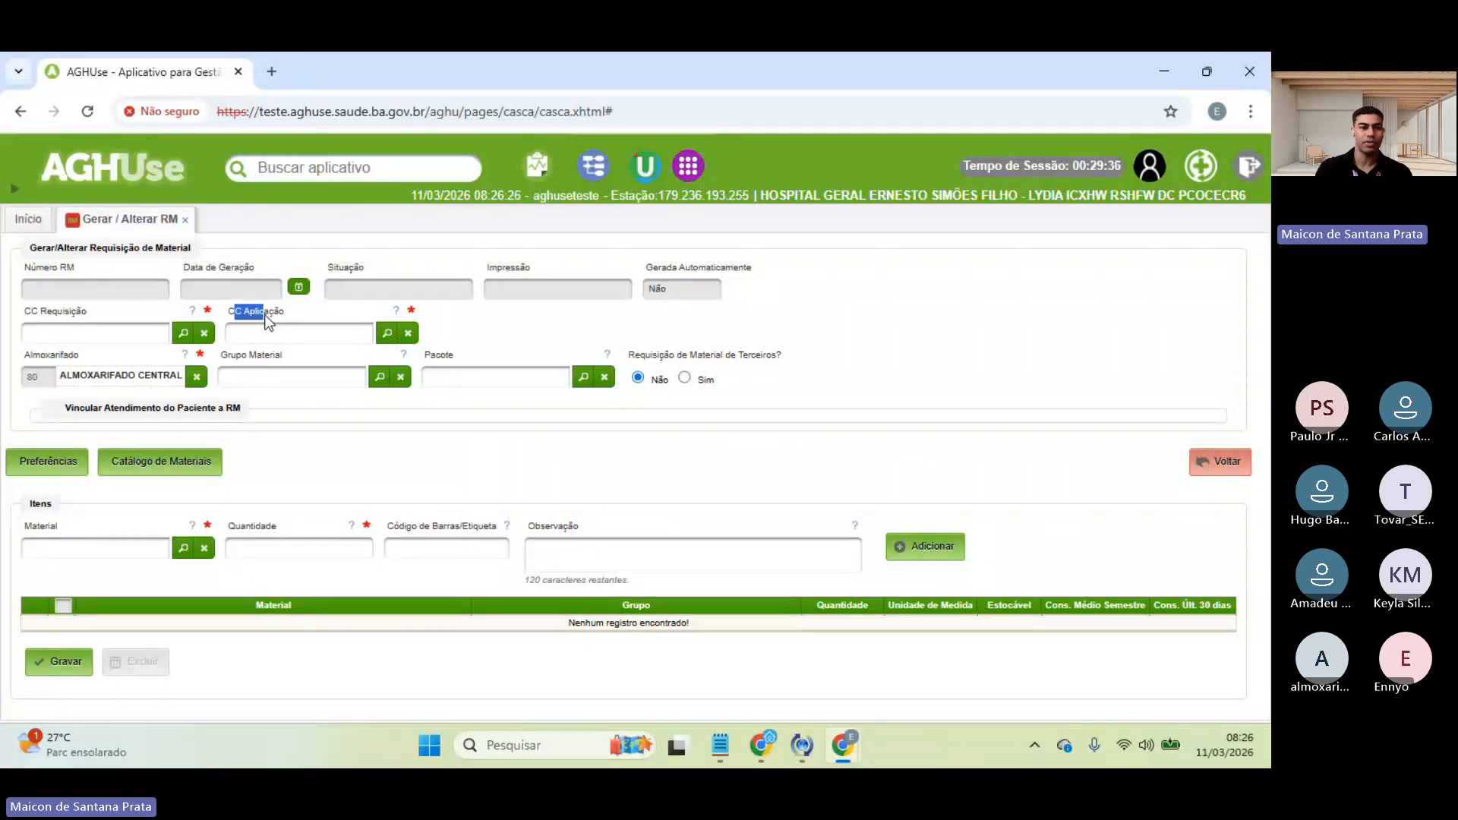
- Point out the empty CC Requisição and CC Aplicação fields on the new requisition form
drag(266, 315, 284, 313)
click(284, 313)
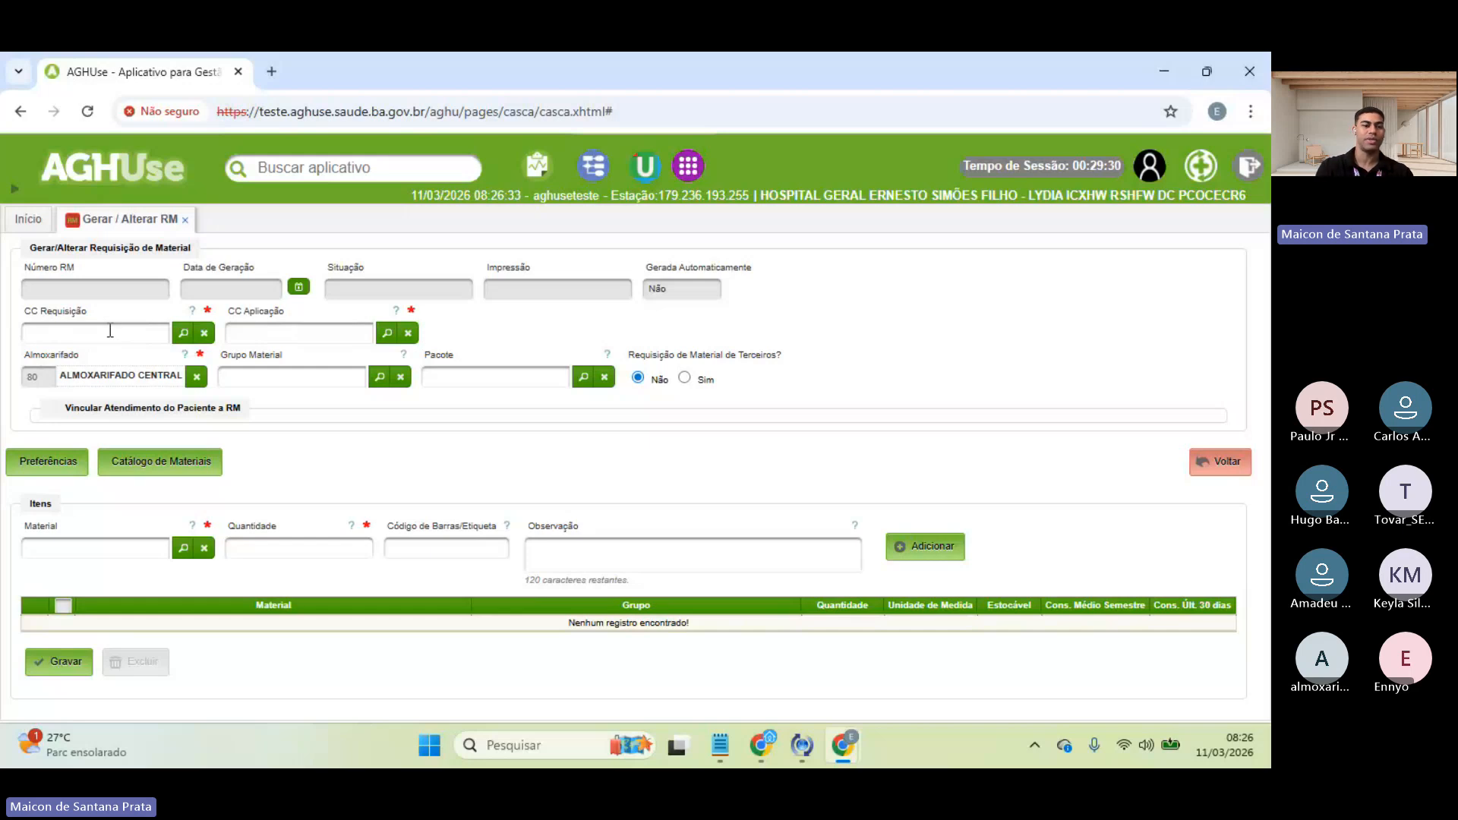
click(296, 329)
click(284, 310)
click(86, 335)
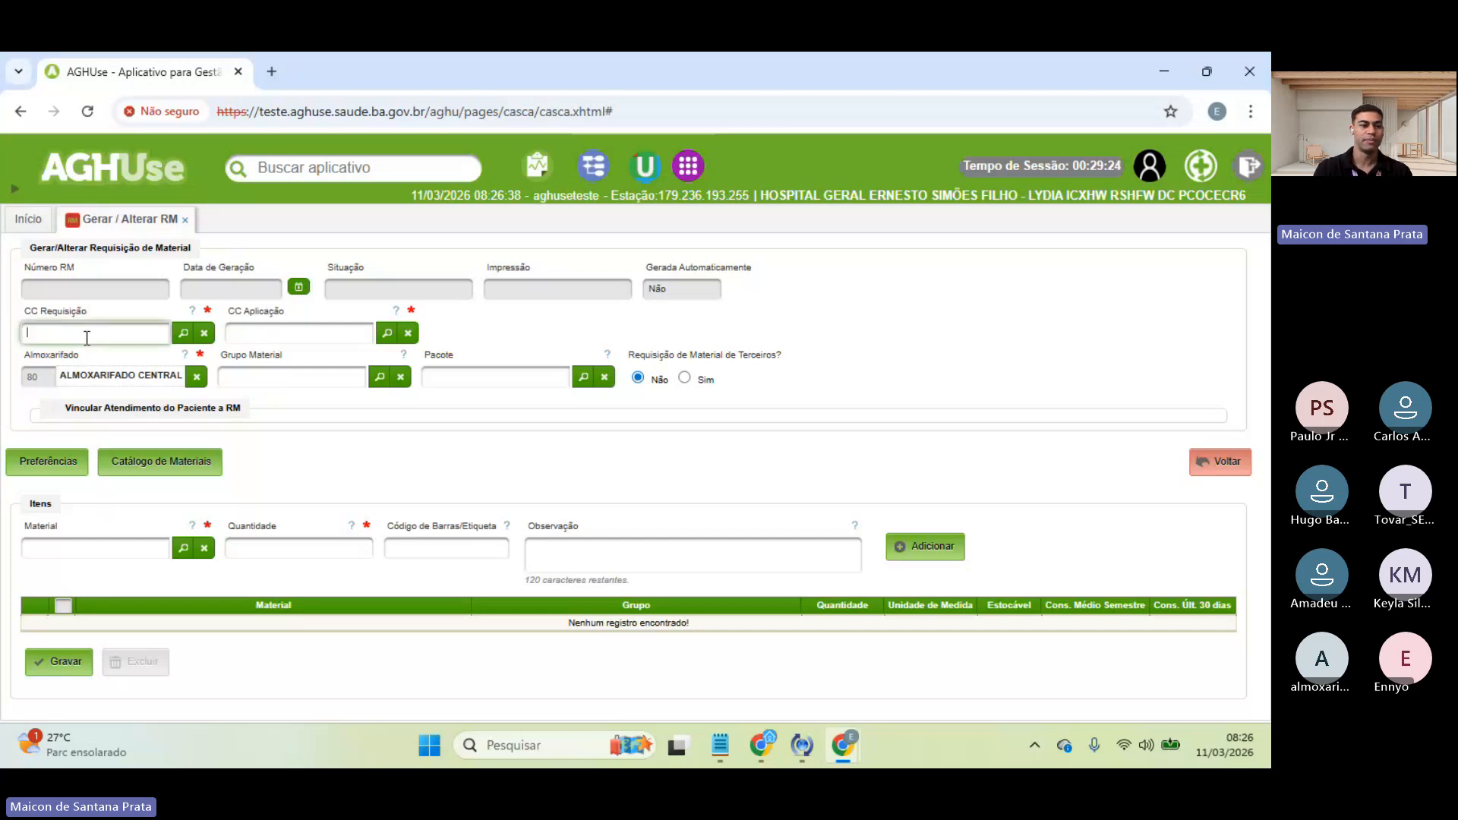
click(274, 334)
click(136, 338)
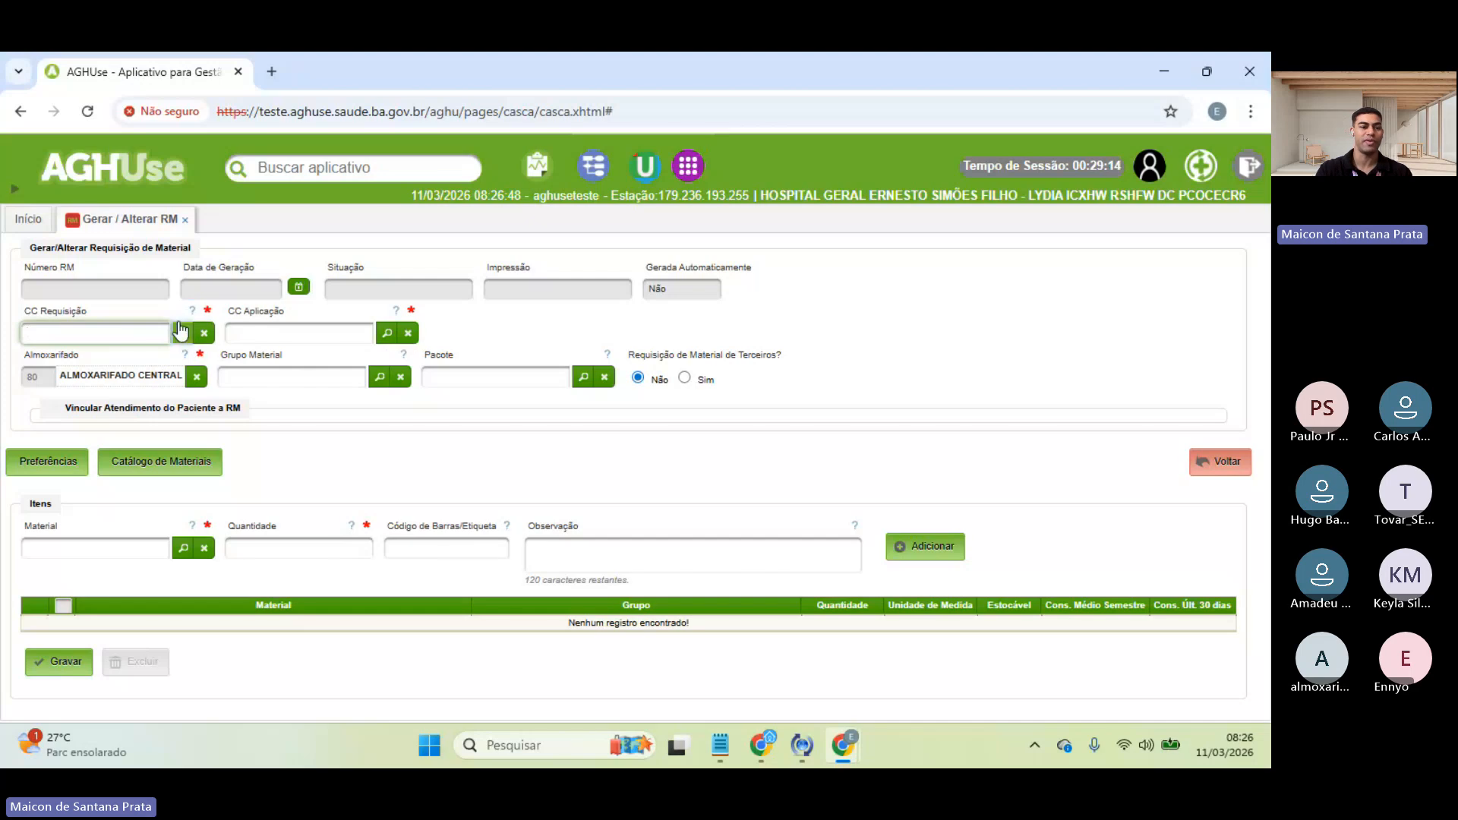
click(286, 327)
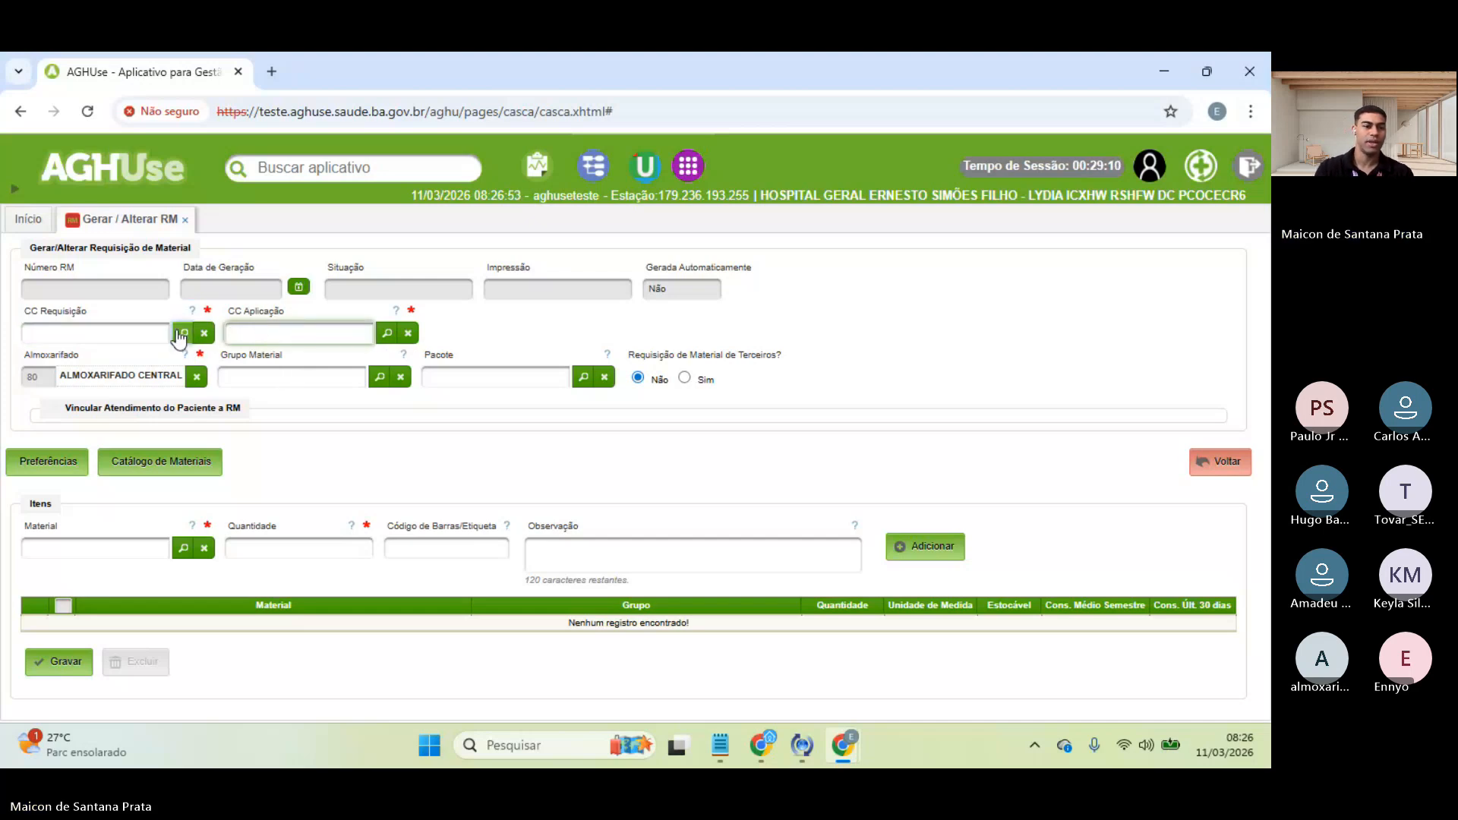
- Pick 1900 BIOIMAGEM - 19 as both requesting and application cost centre, then point out Almoxarifado
click(181, 334)
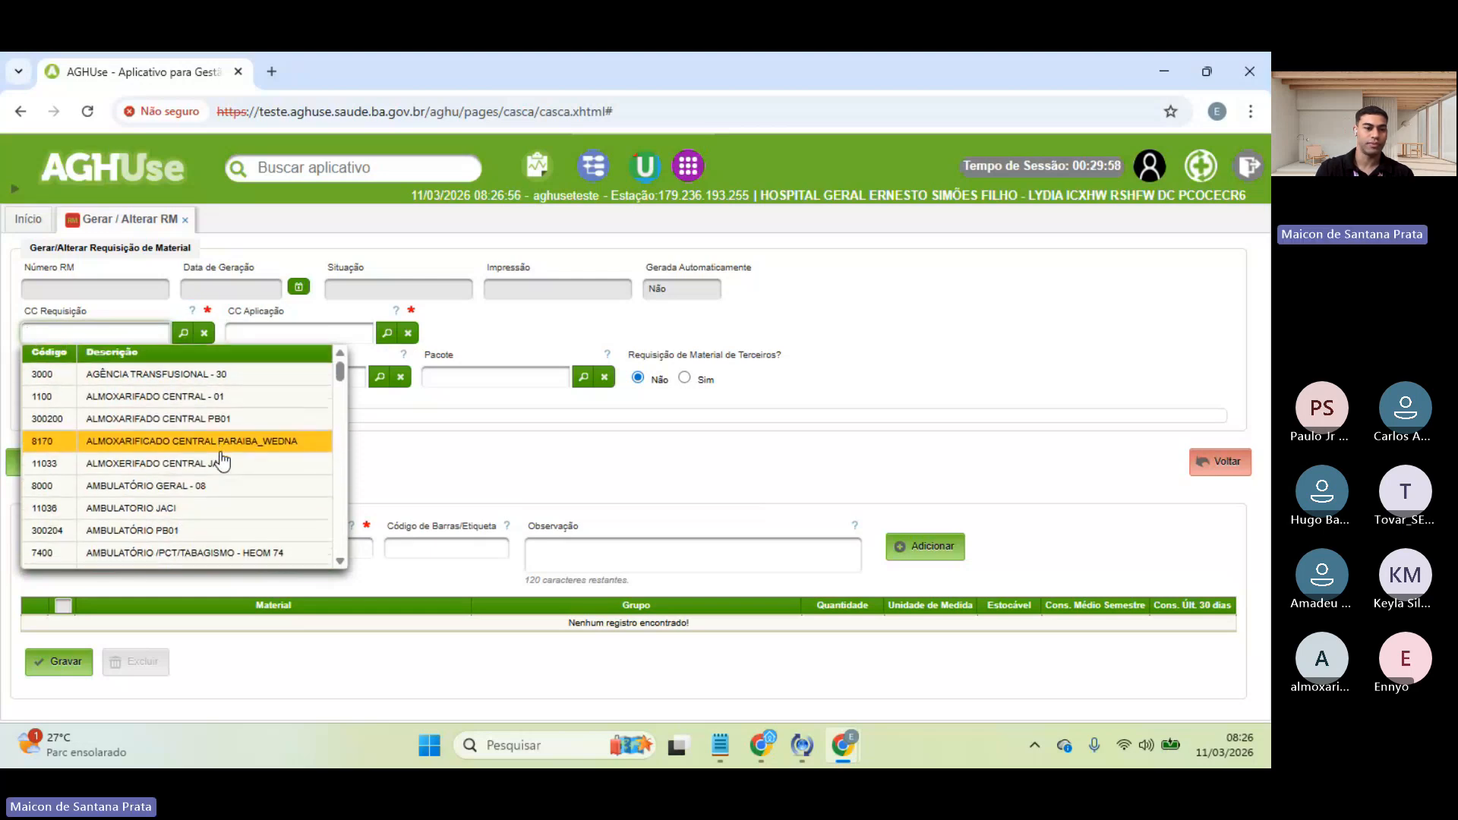
scroll(220, 461, down, 3)
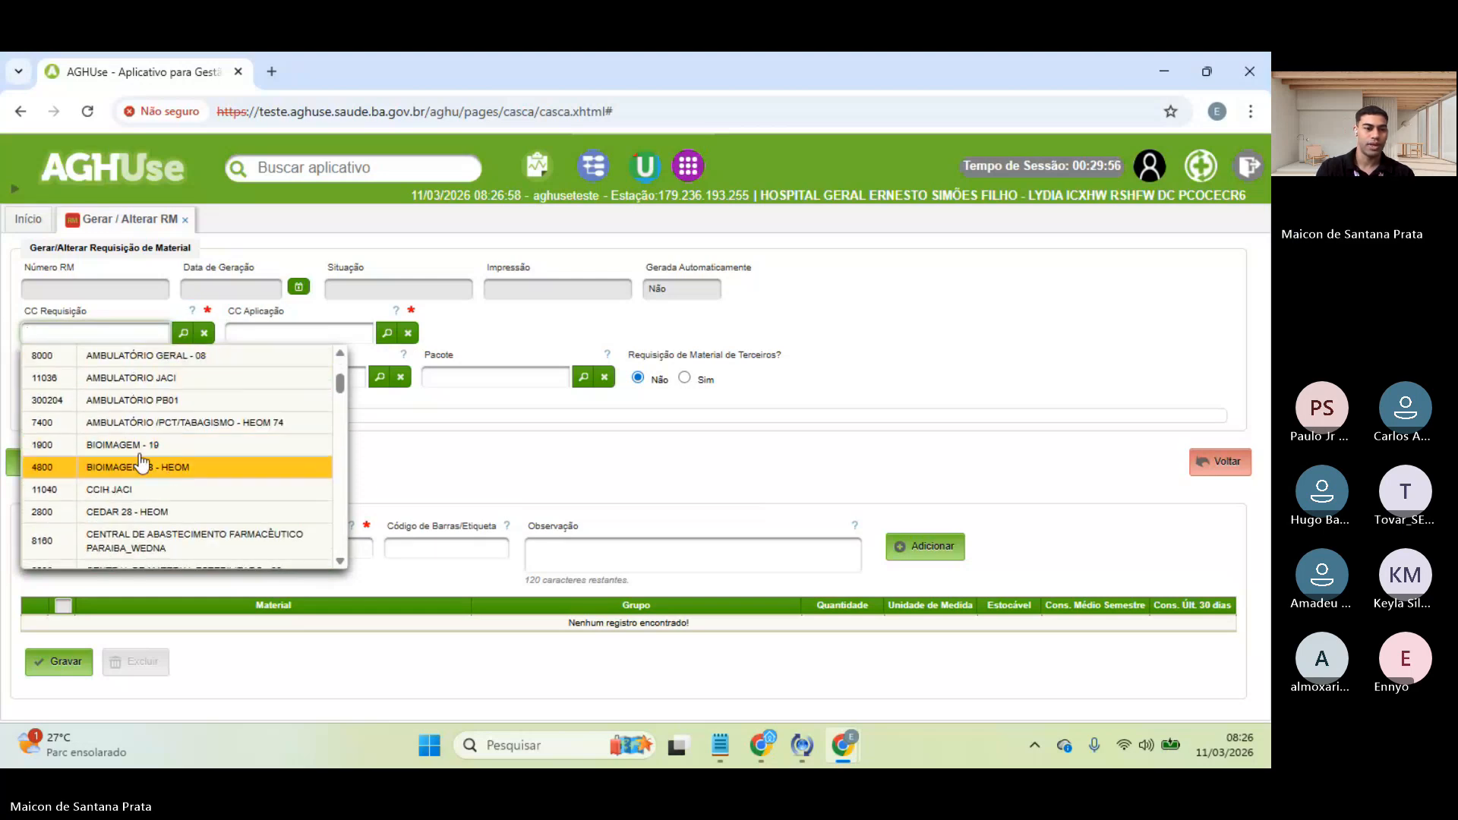
click(144, 446)
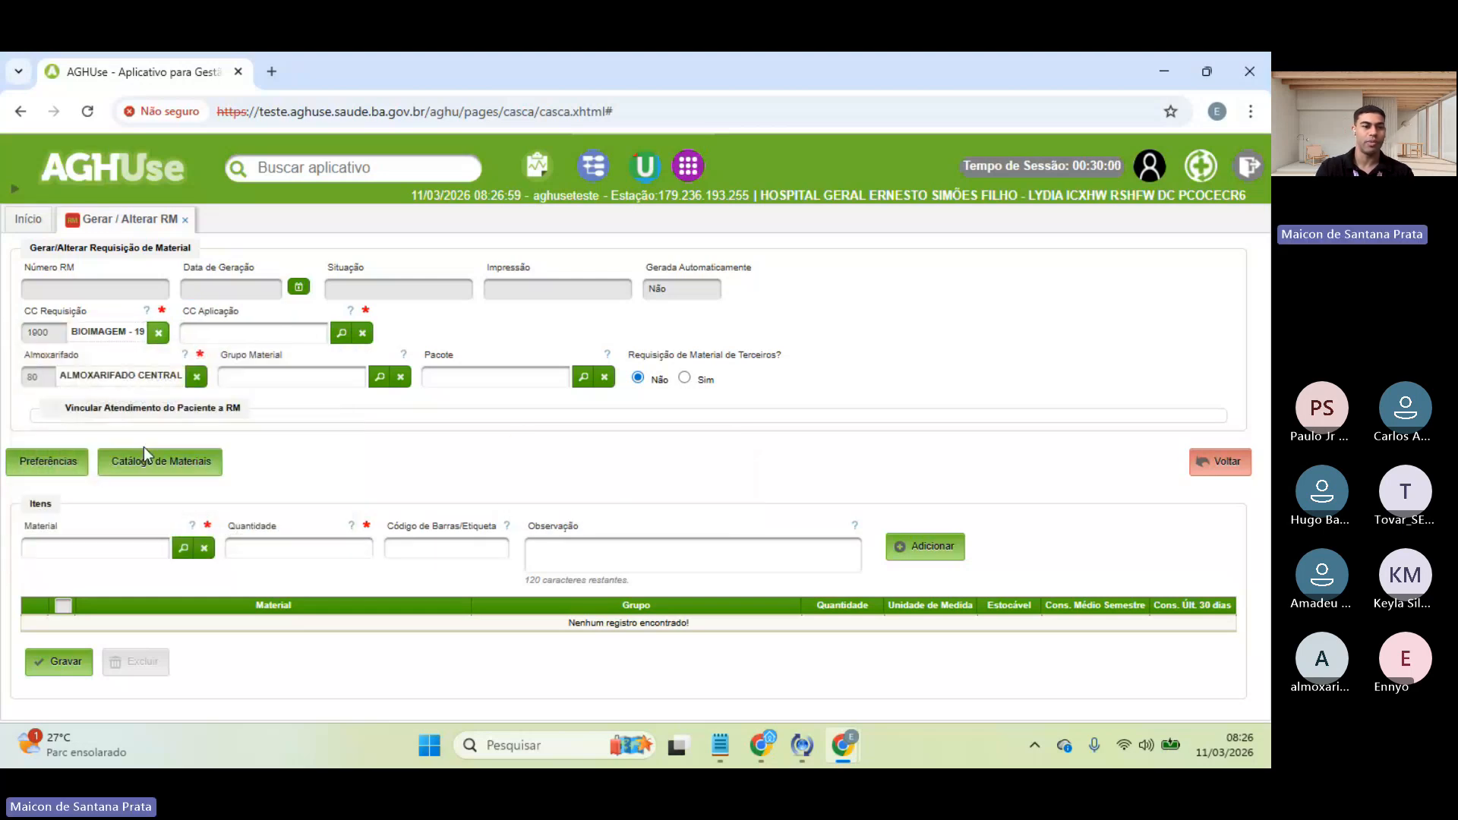
click(341, 333)
scroll(289, 518, down, 3)
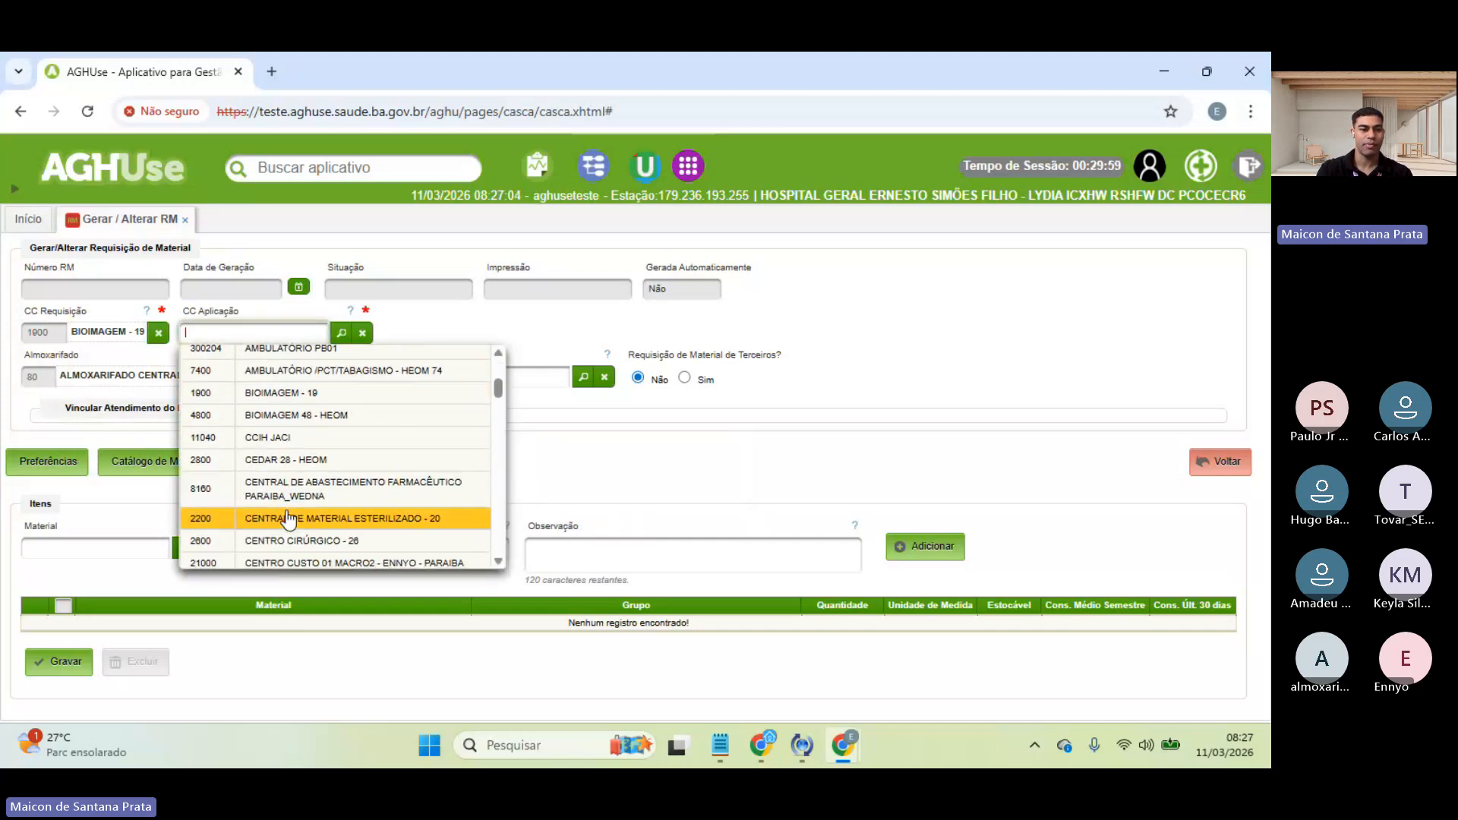
click(350, 393)
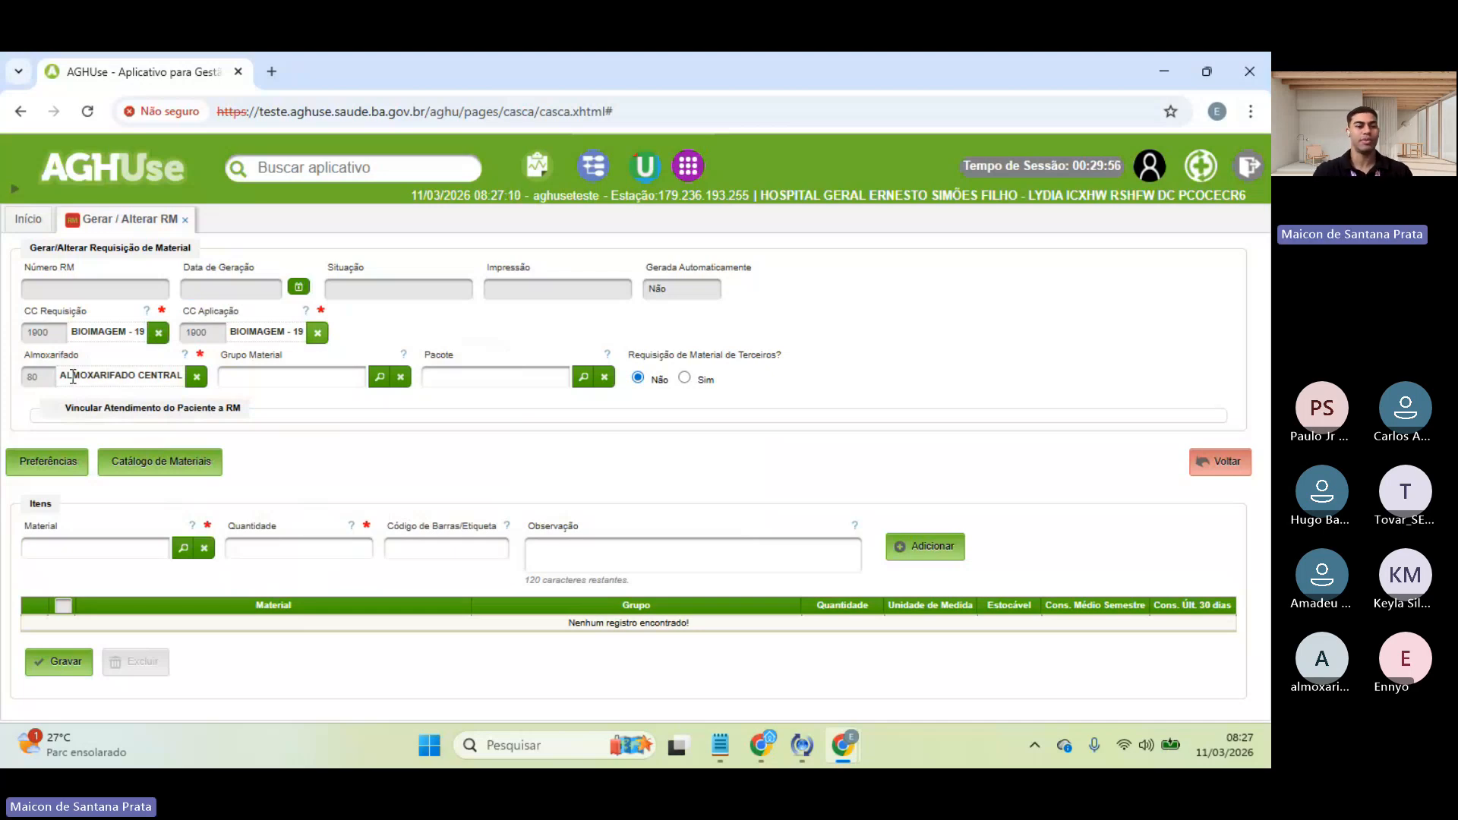
double_click(37, 355)
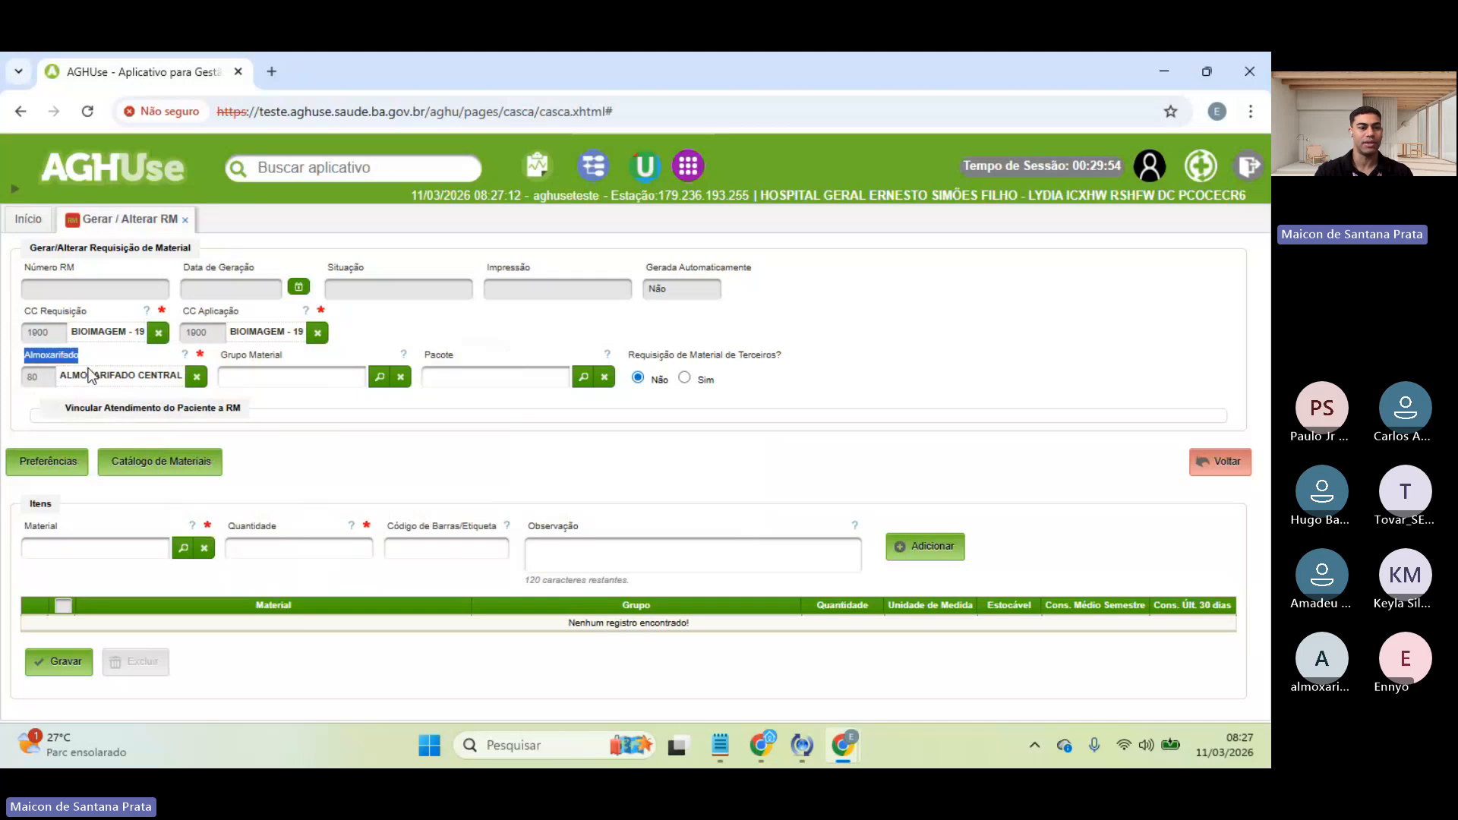
click(122, 381)
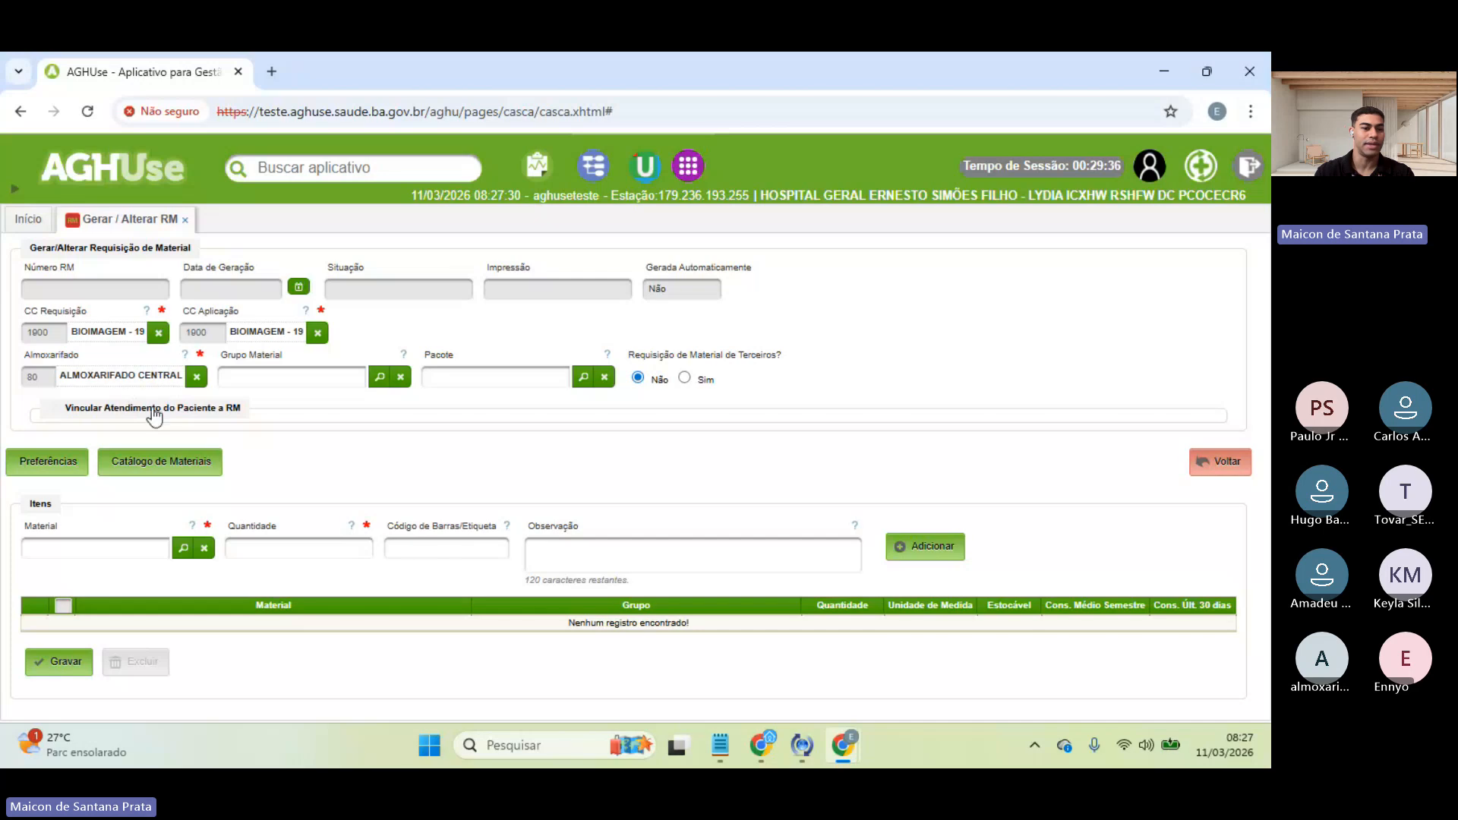
- Clear the preset Almoxarifado and reselect warehouse 80 ALMOXARIFADO CENTRAL from the list
click(270, 376)
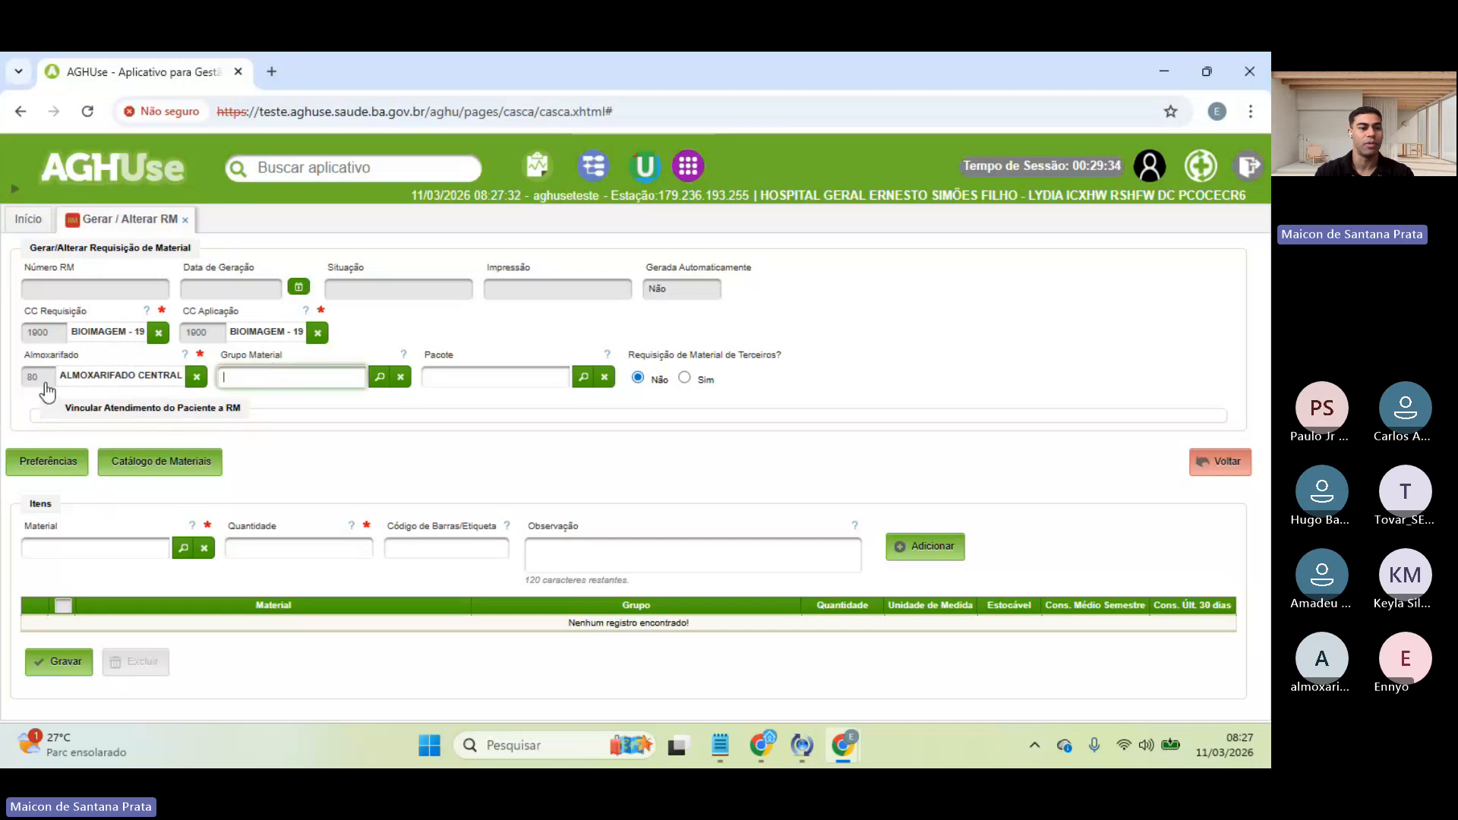
click(197, 378)
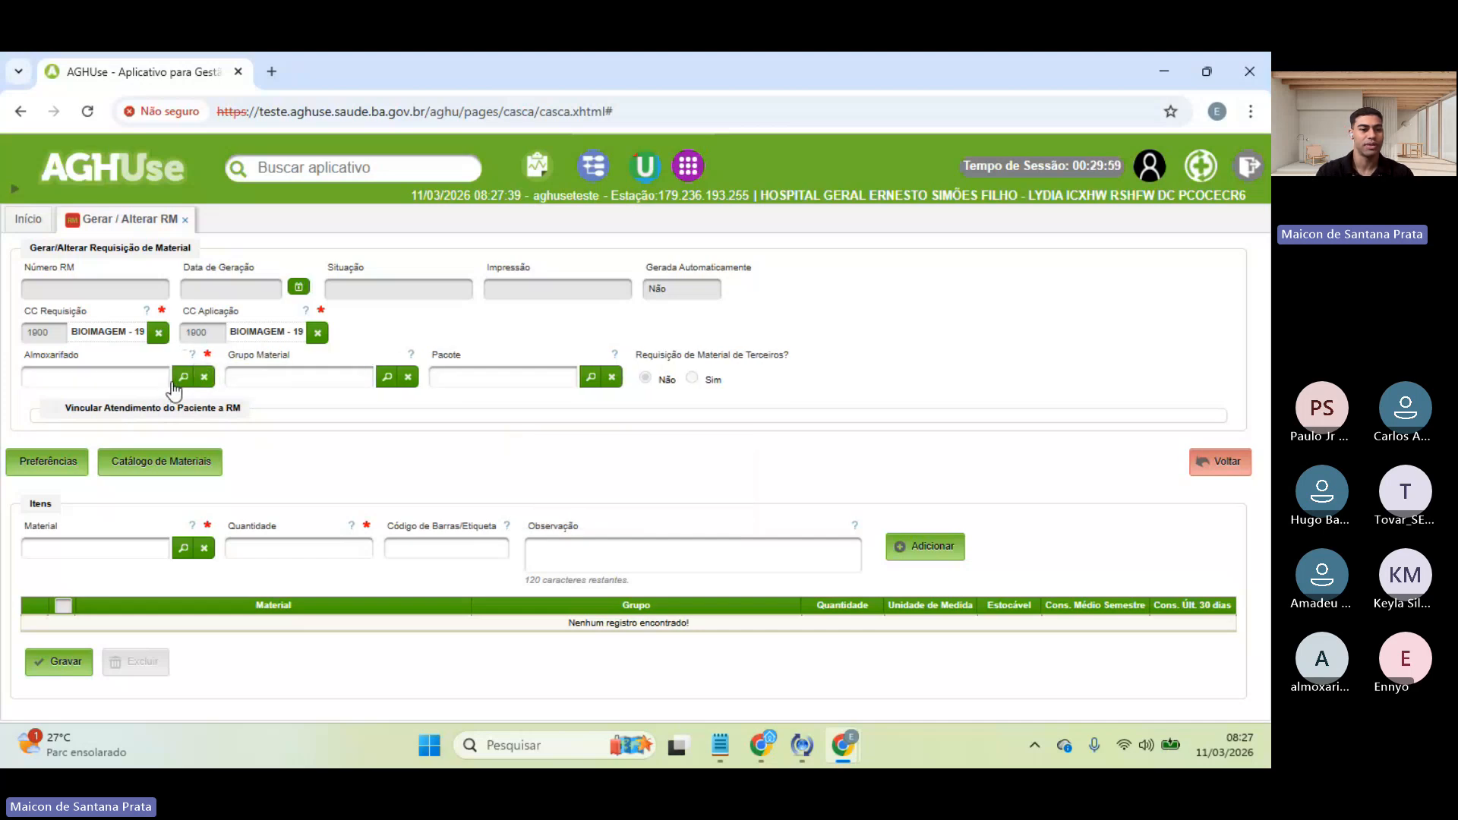
click(183, 376)
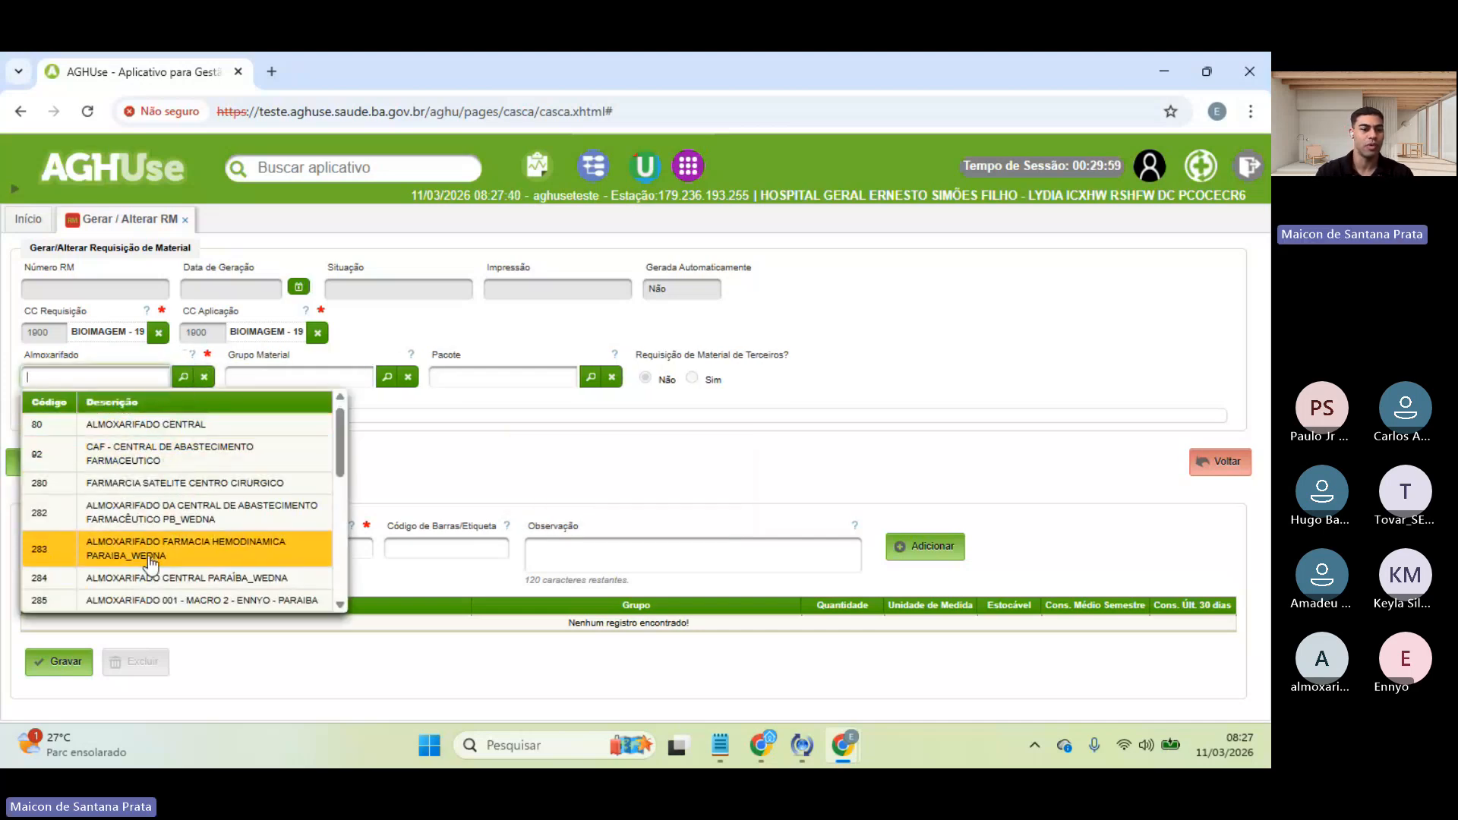
scroll(149, 562, down, 8)
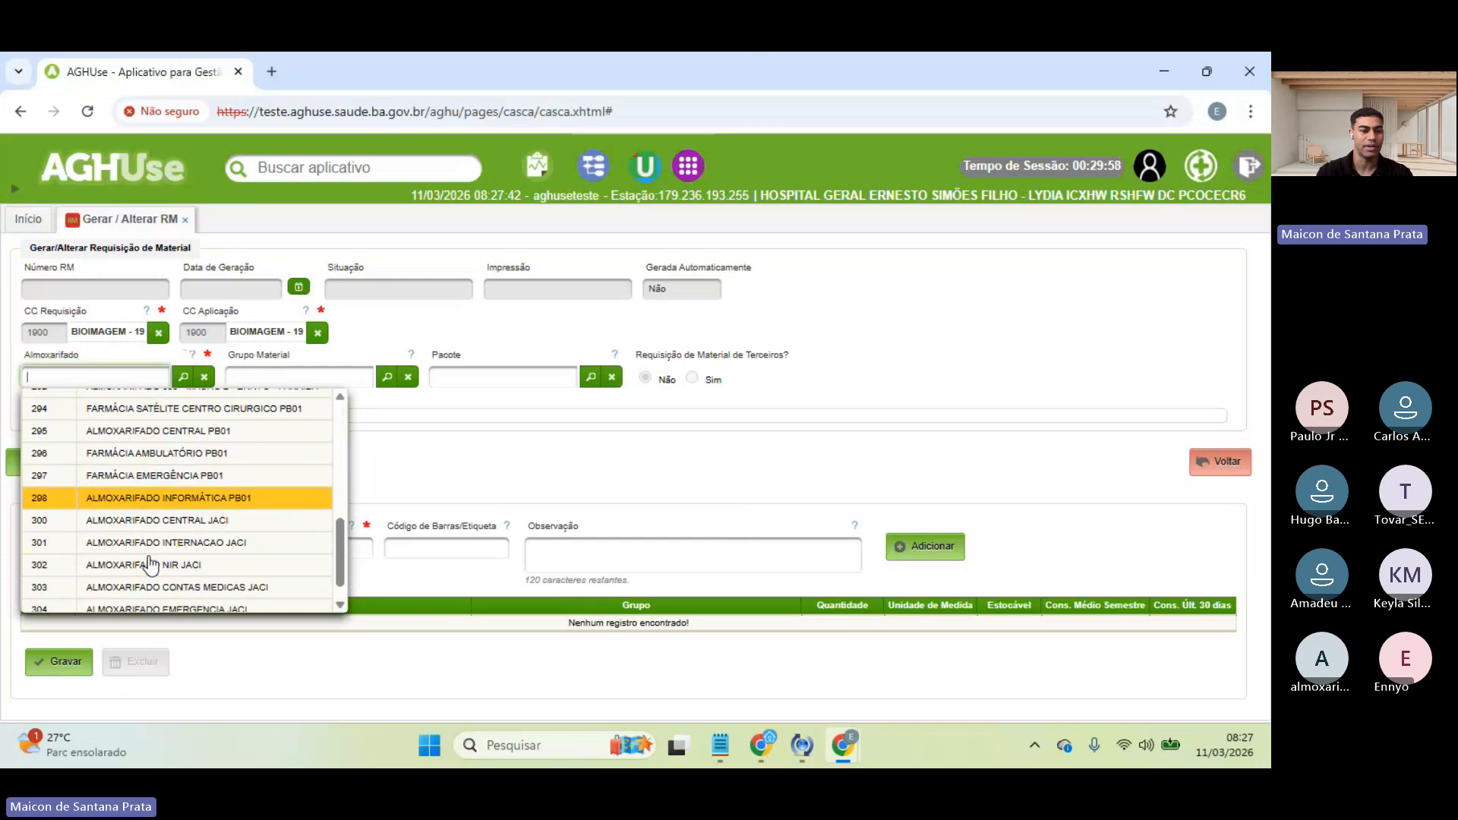
scroll(150, 562, up, 8)
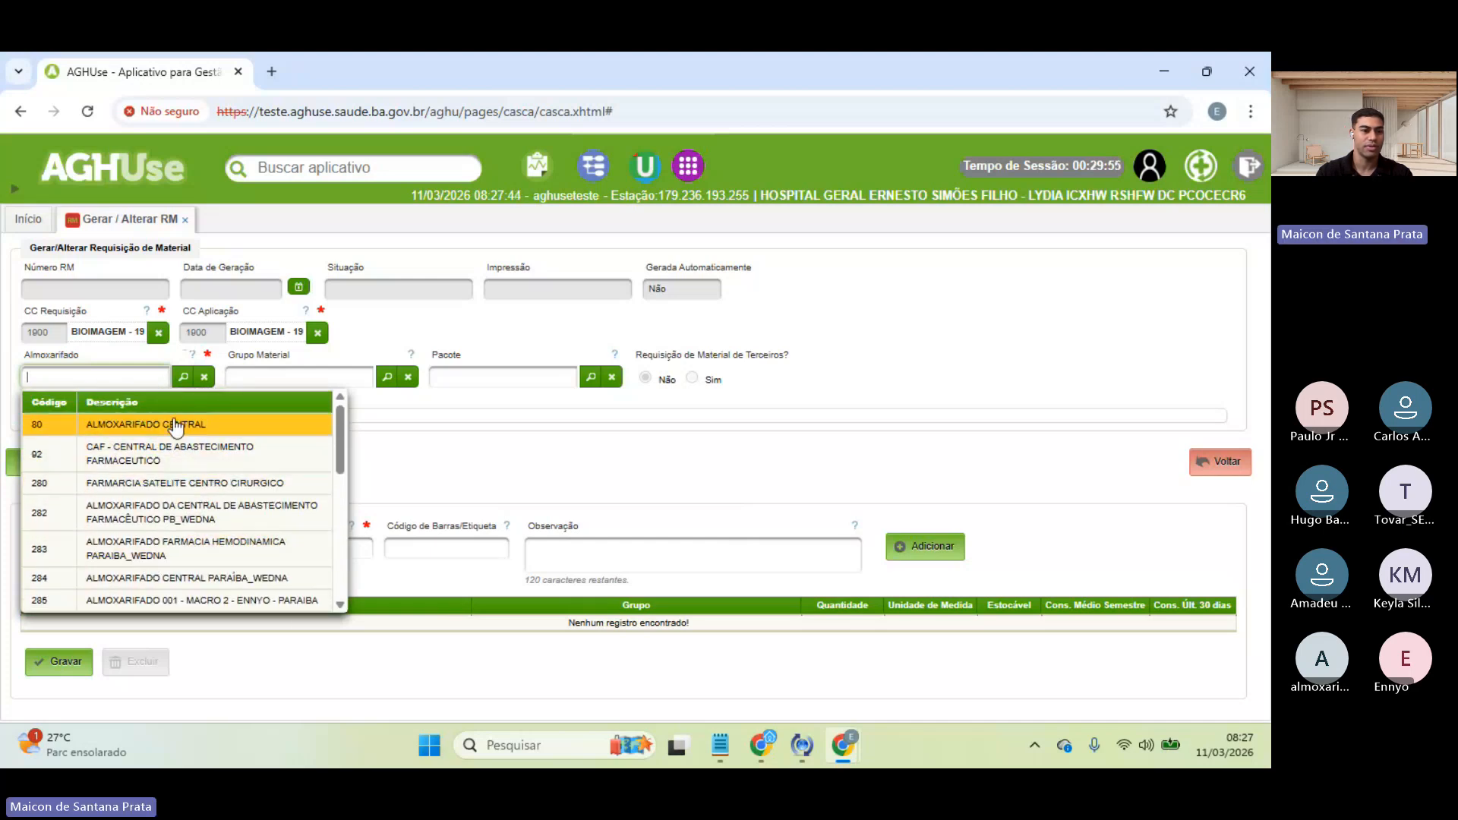
click(90, 425)
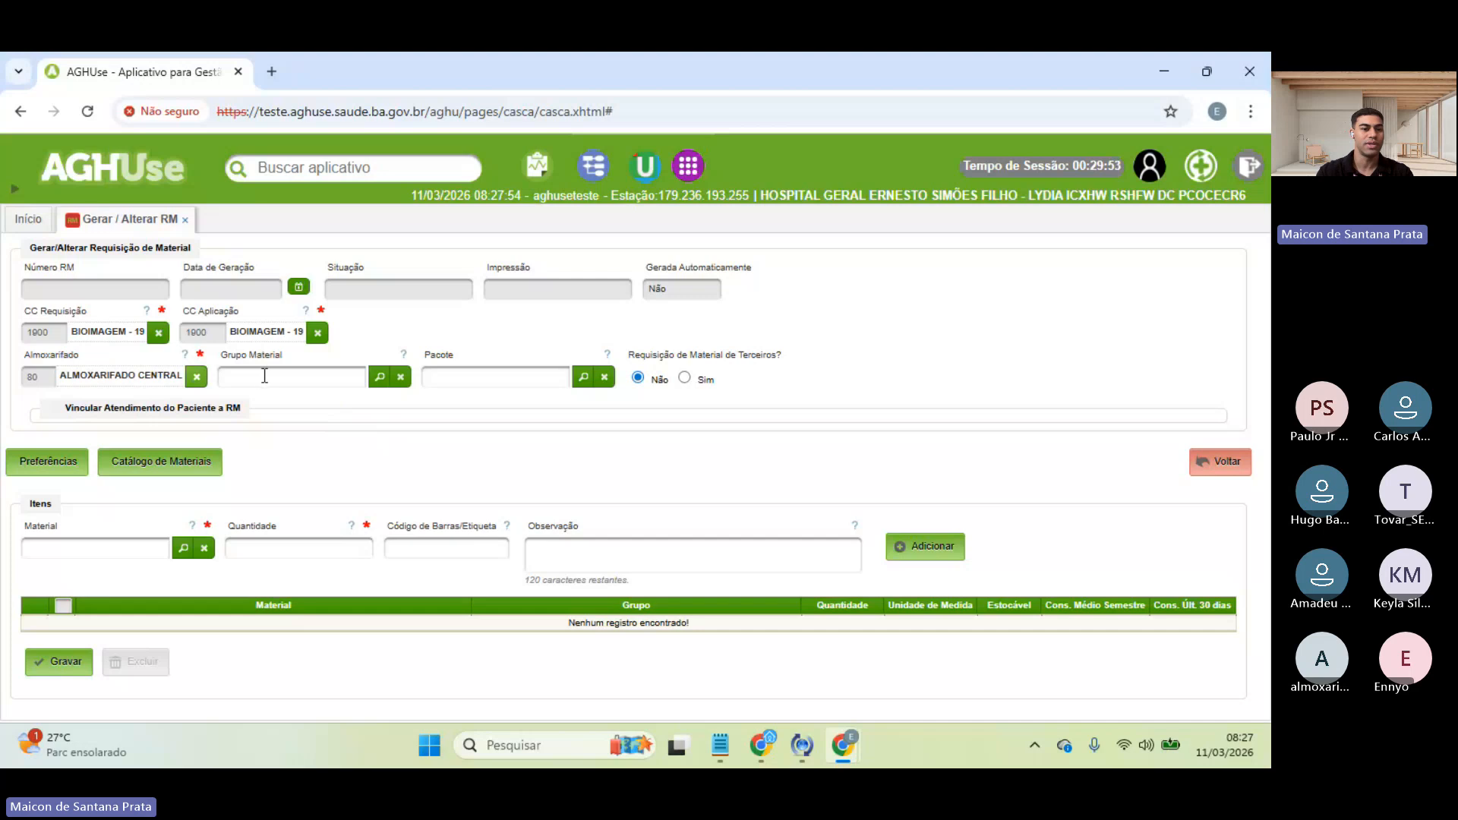
click(380, 378)
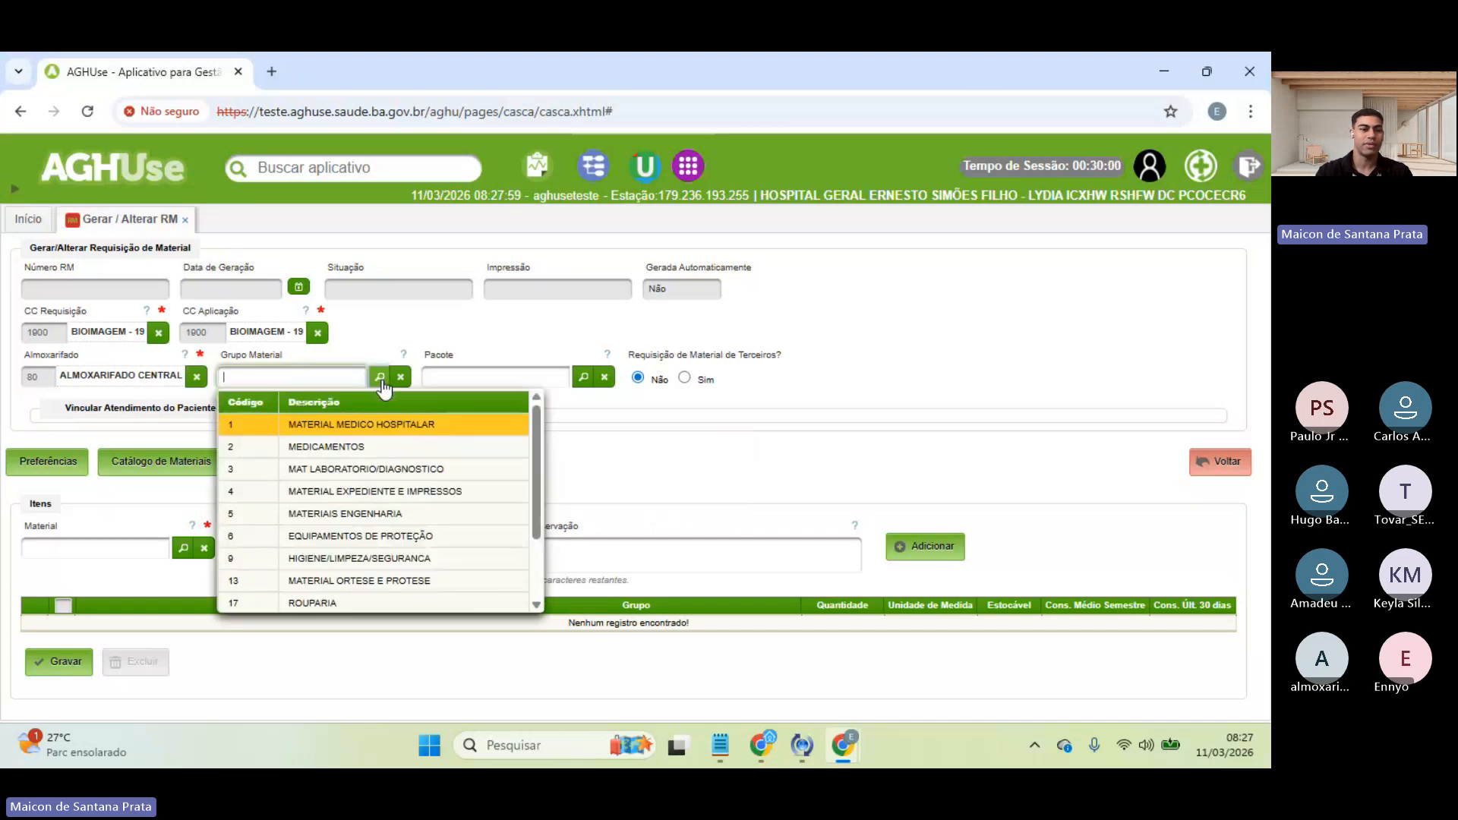
click(313, 425)
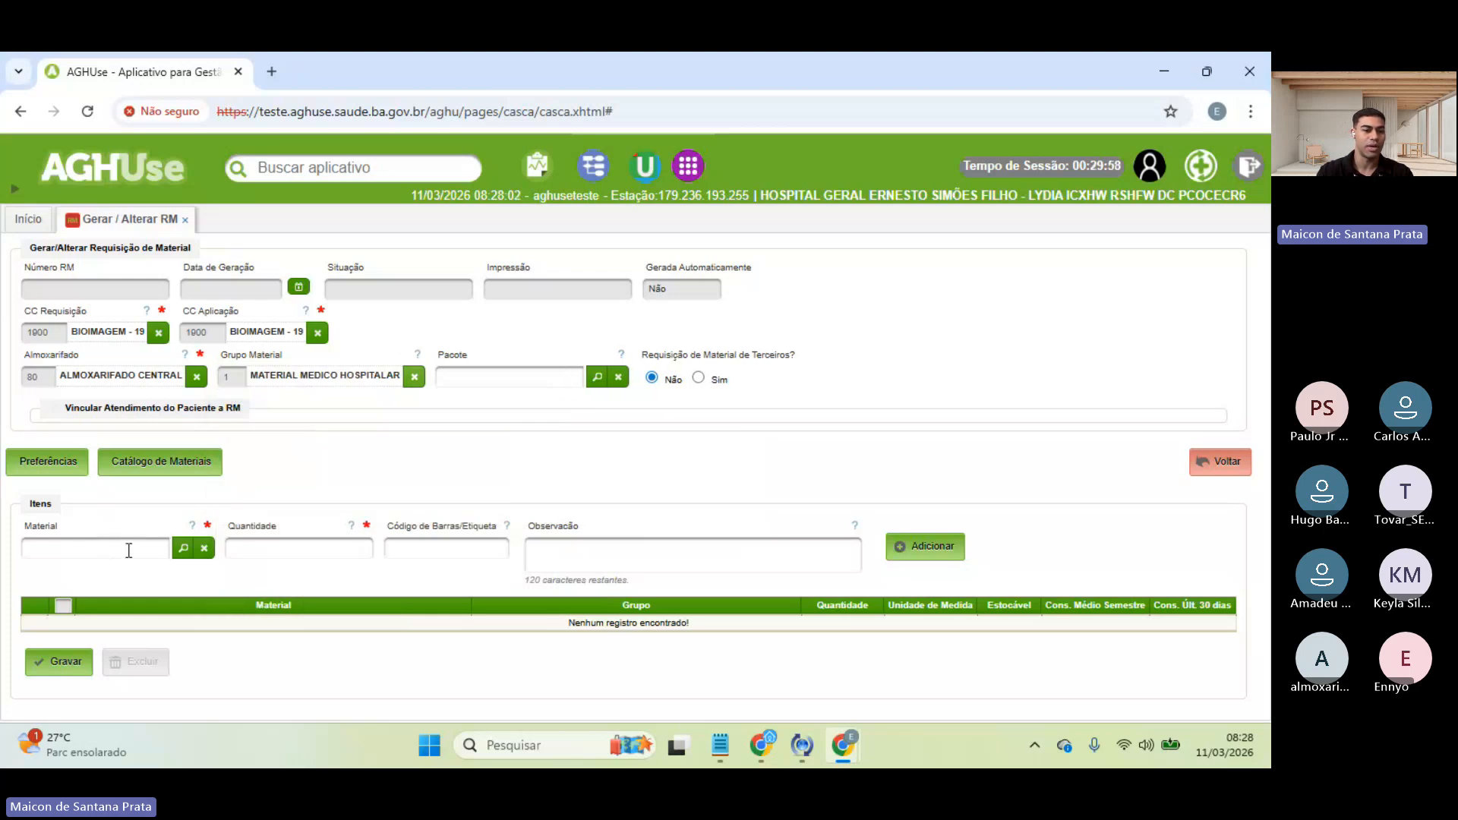
click(177, 555)
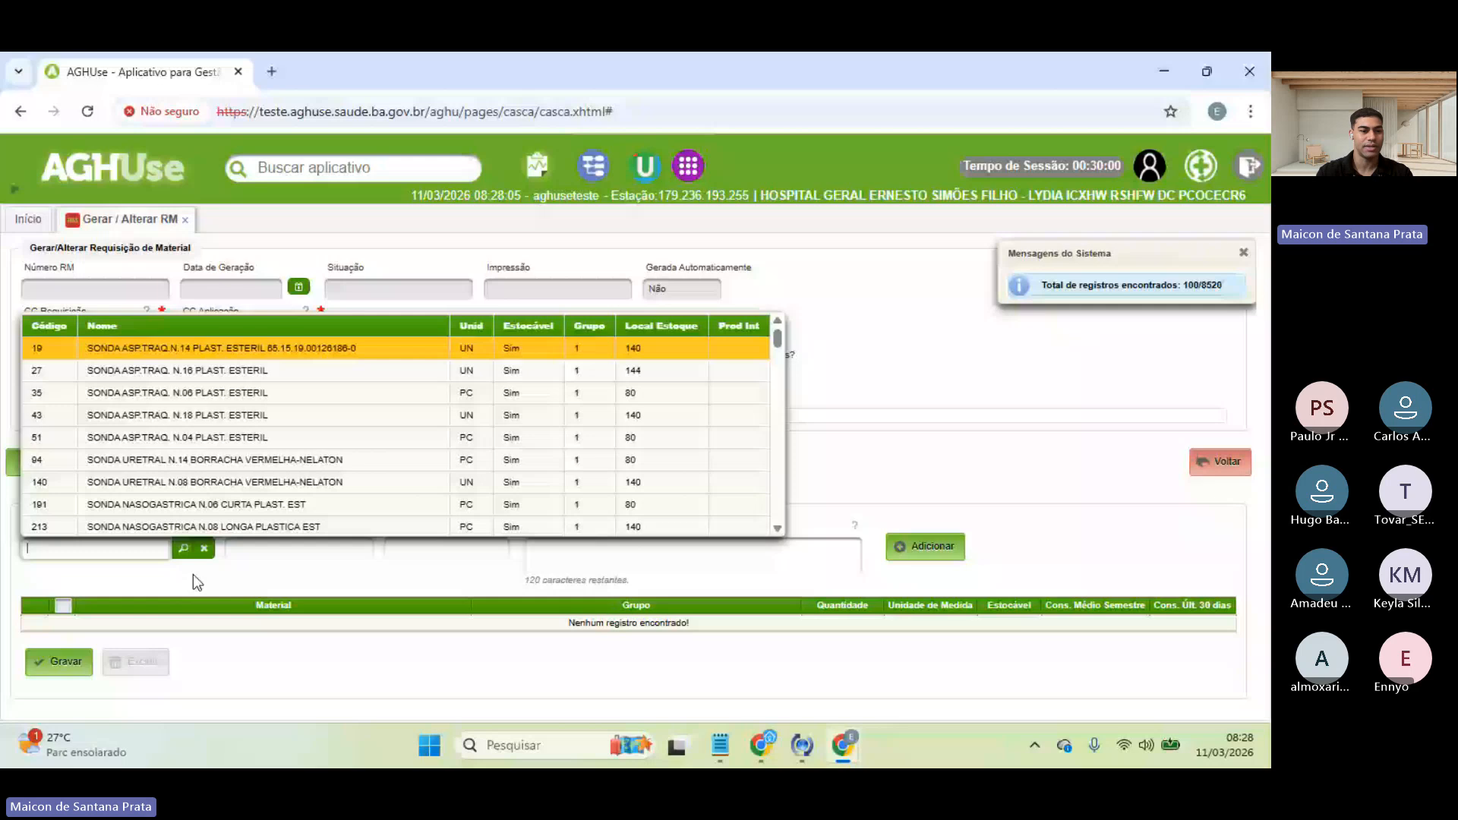
scroll(286, 478, down, 5)
scroll(286, 478, down, 3)
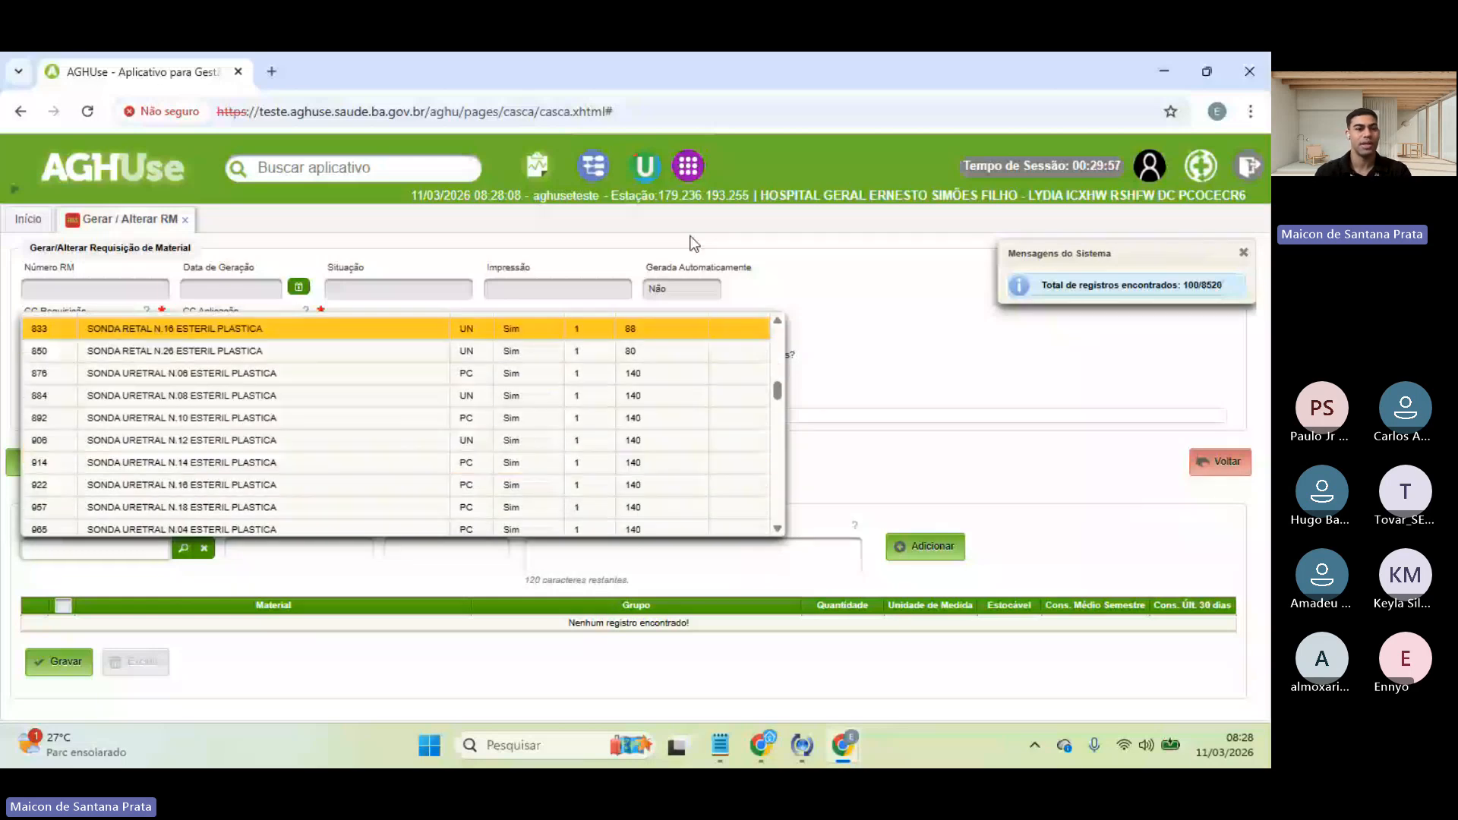
click(694, 243)
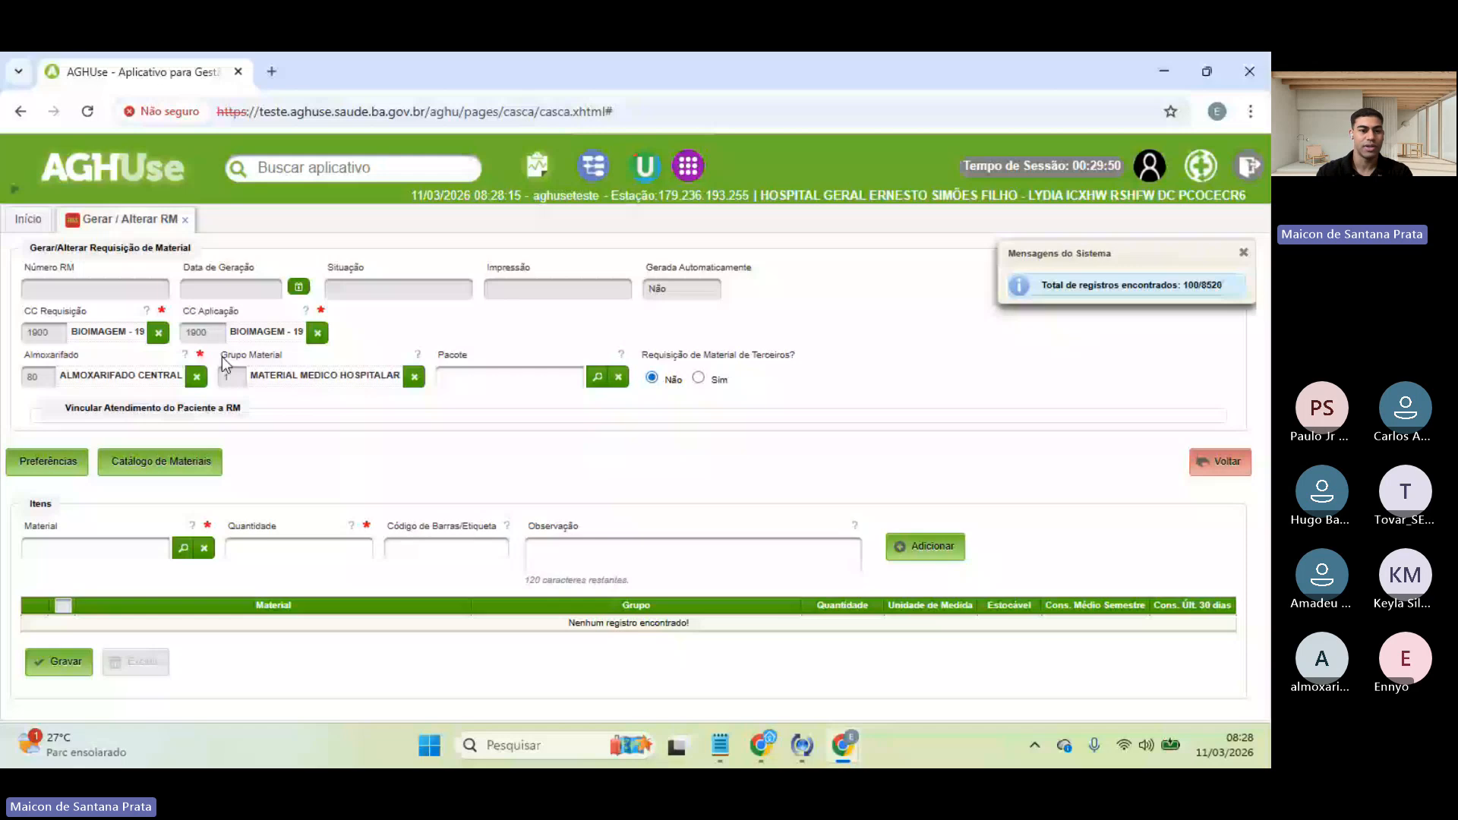
click(414, 378)
click(380, 379)
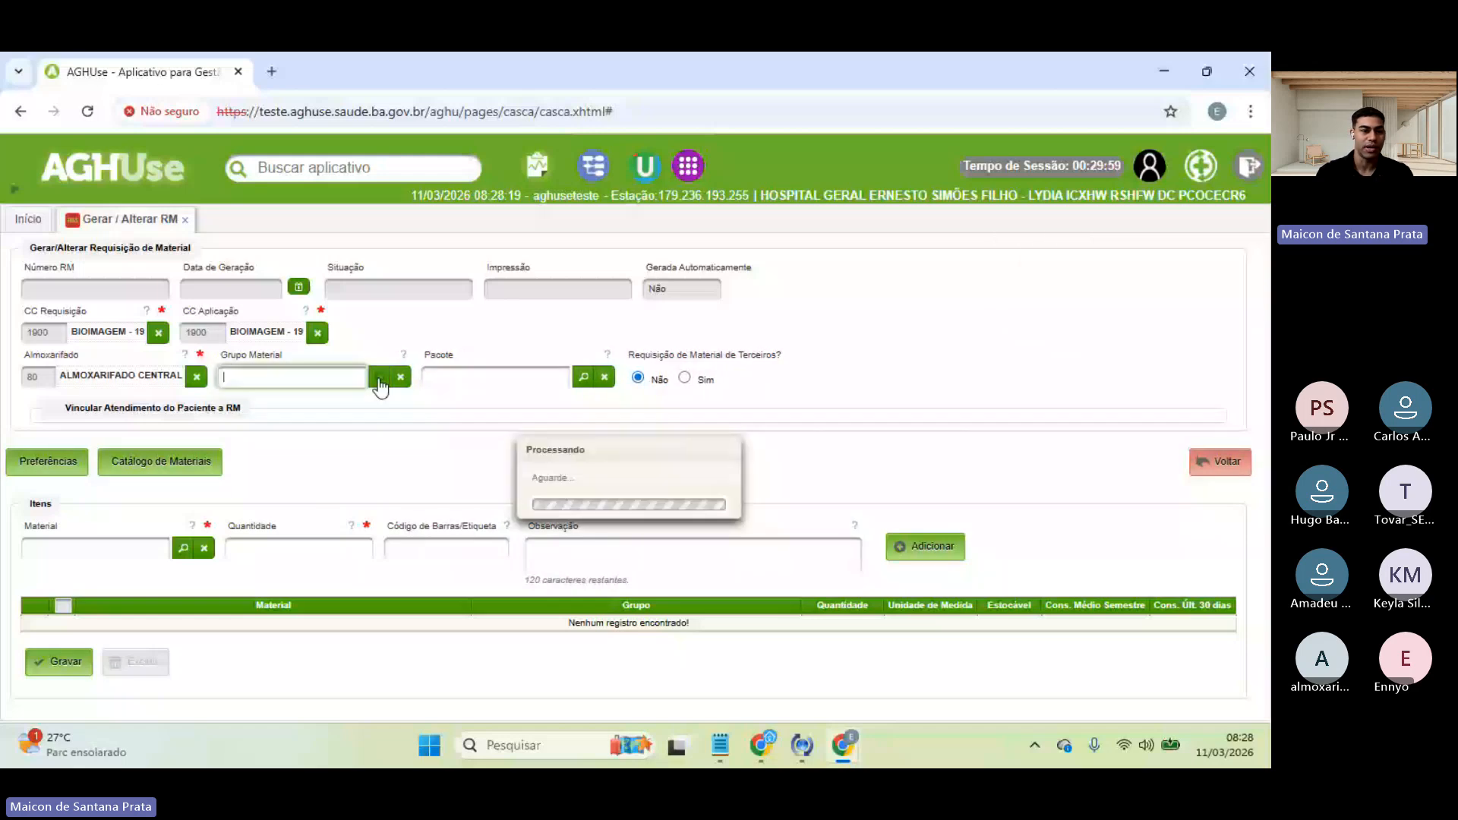
click(353, 447)
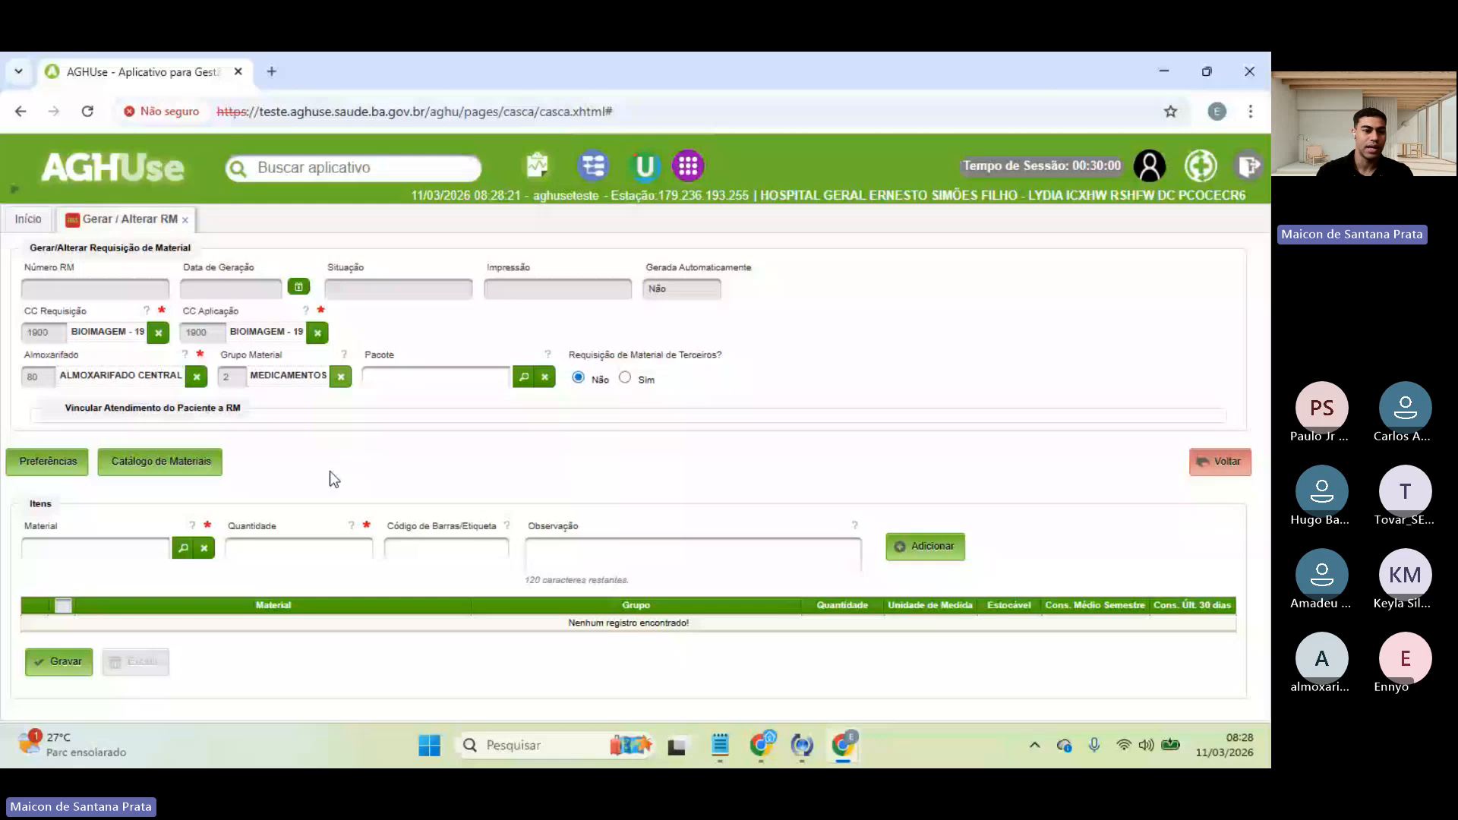
click(204, 548)
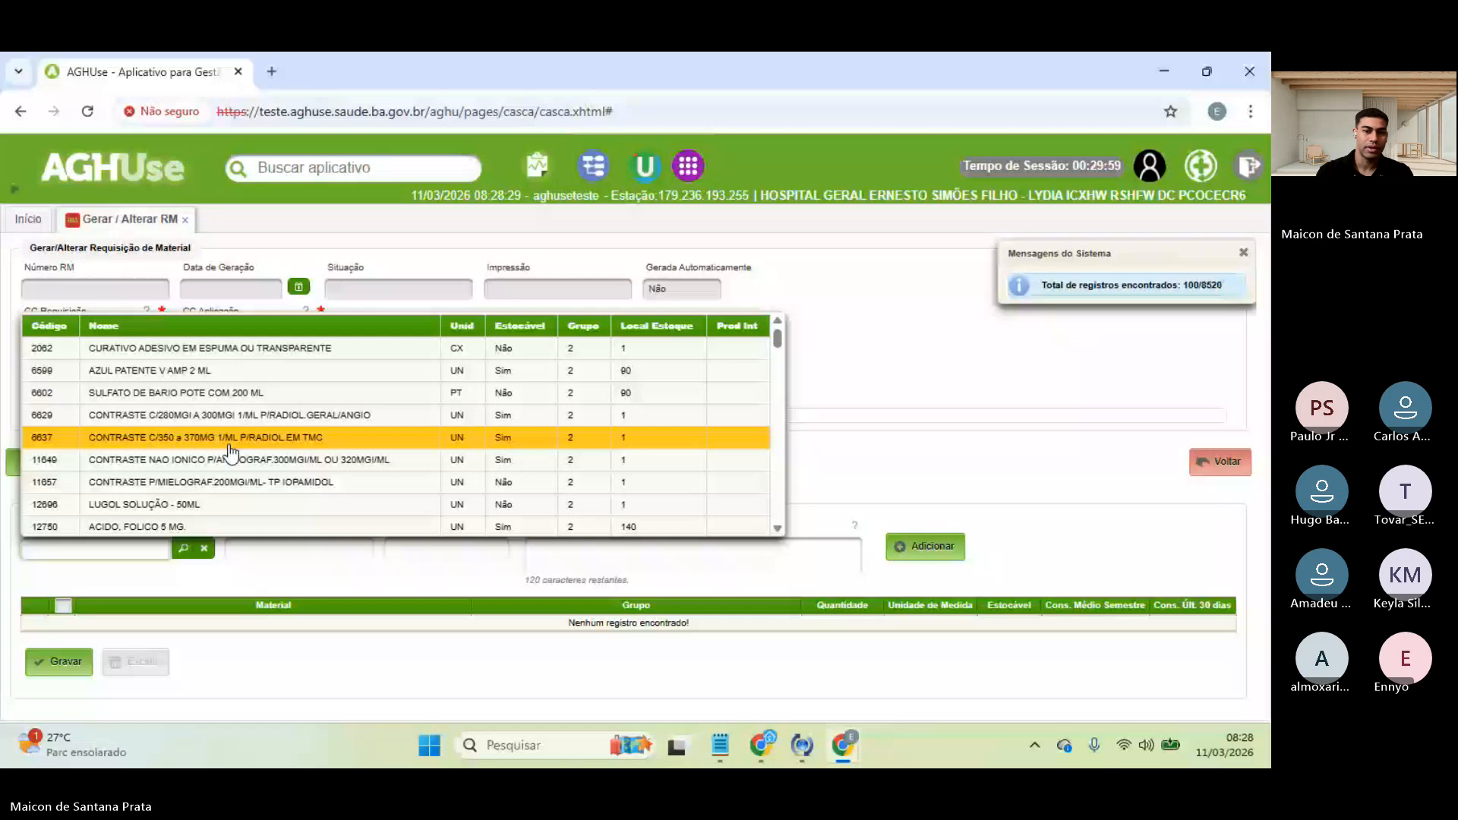
click(912, 351)
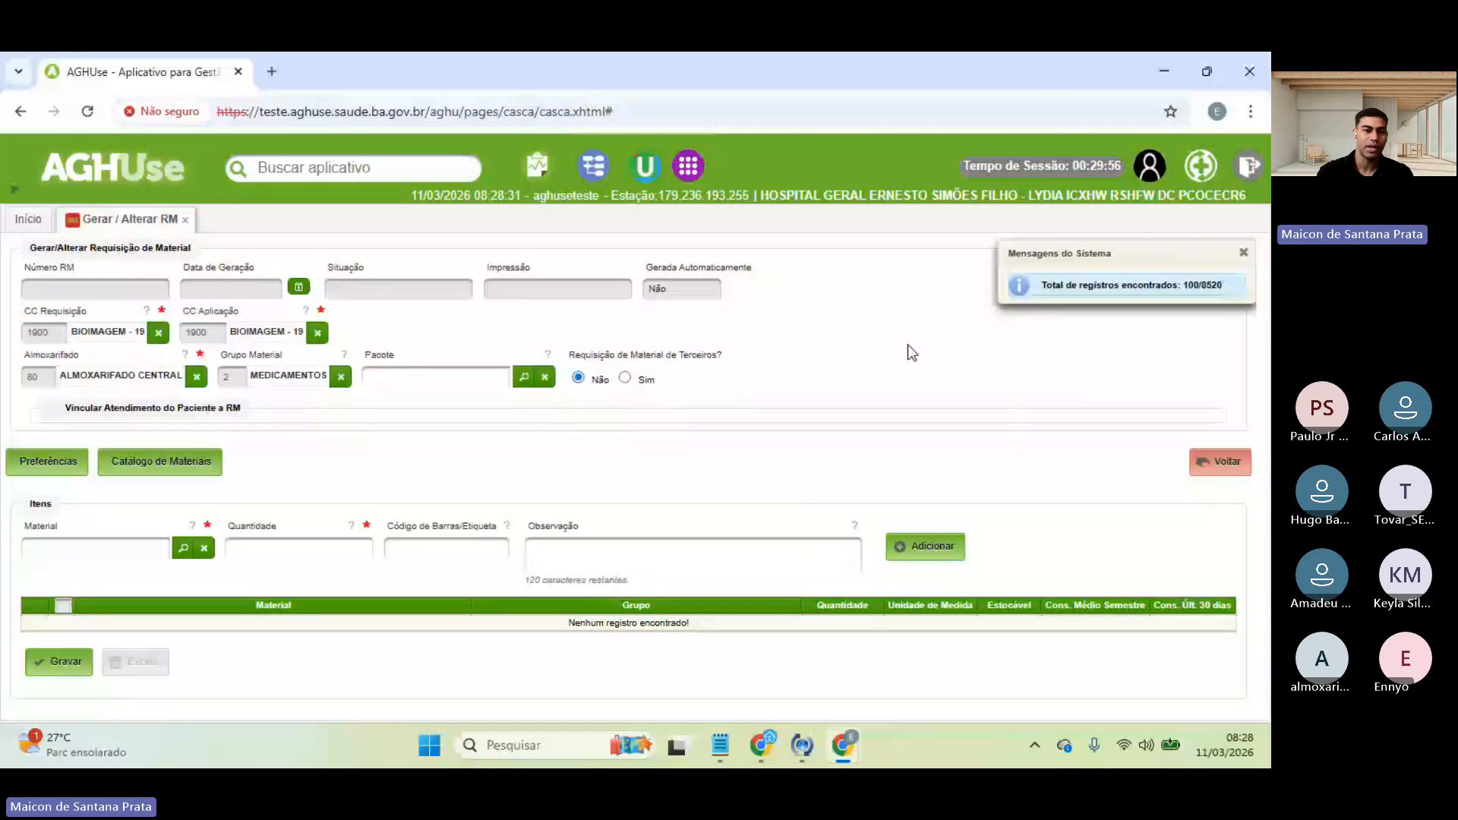
click(340, 377)
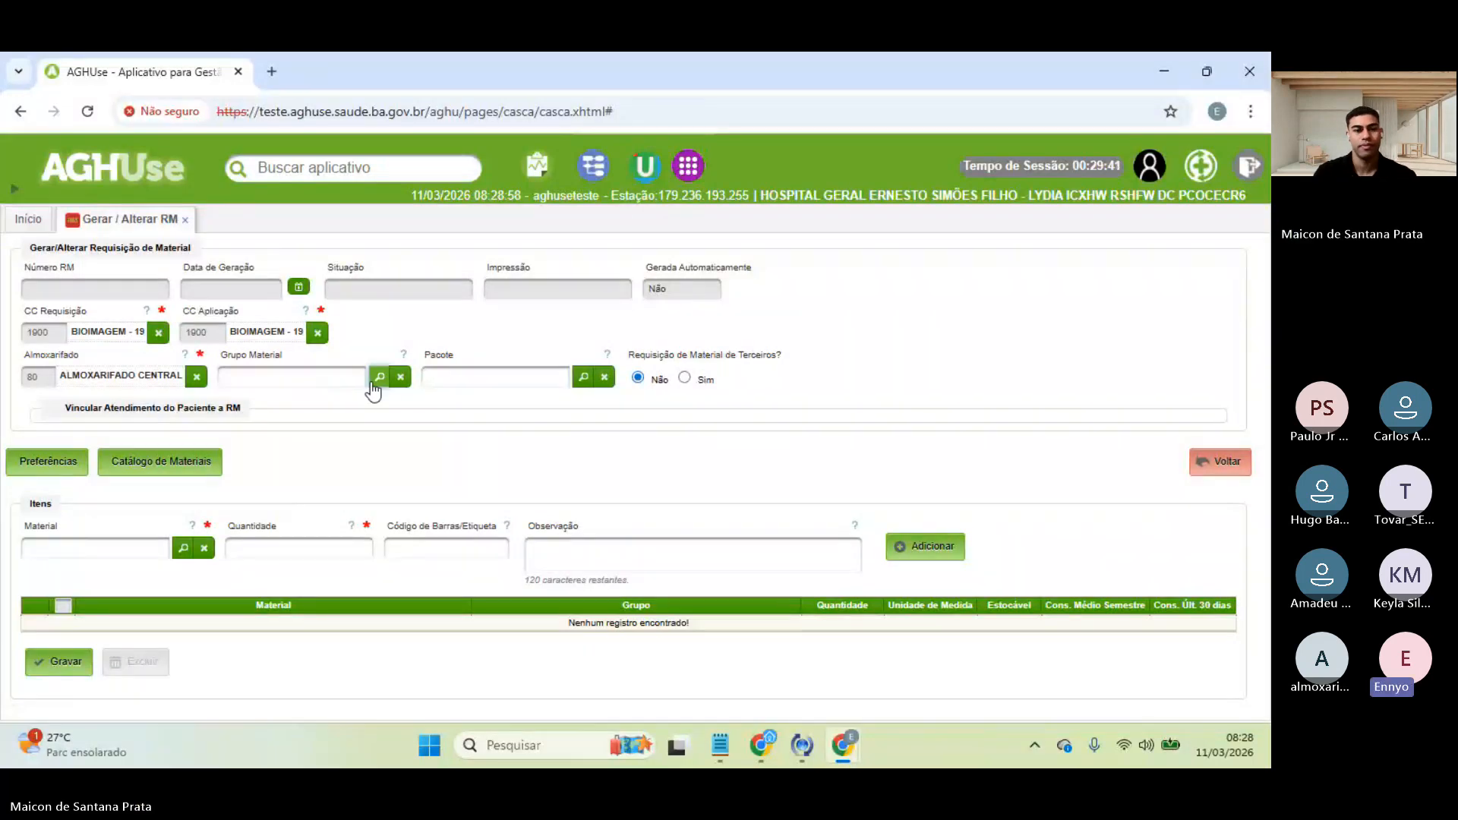
- Open Manter Almoxarifados from the home page and search for warehouse code 80
click(29, 219)
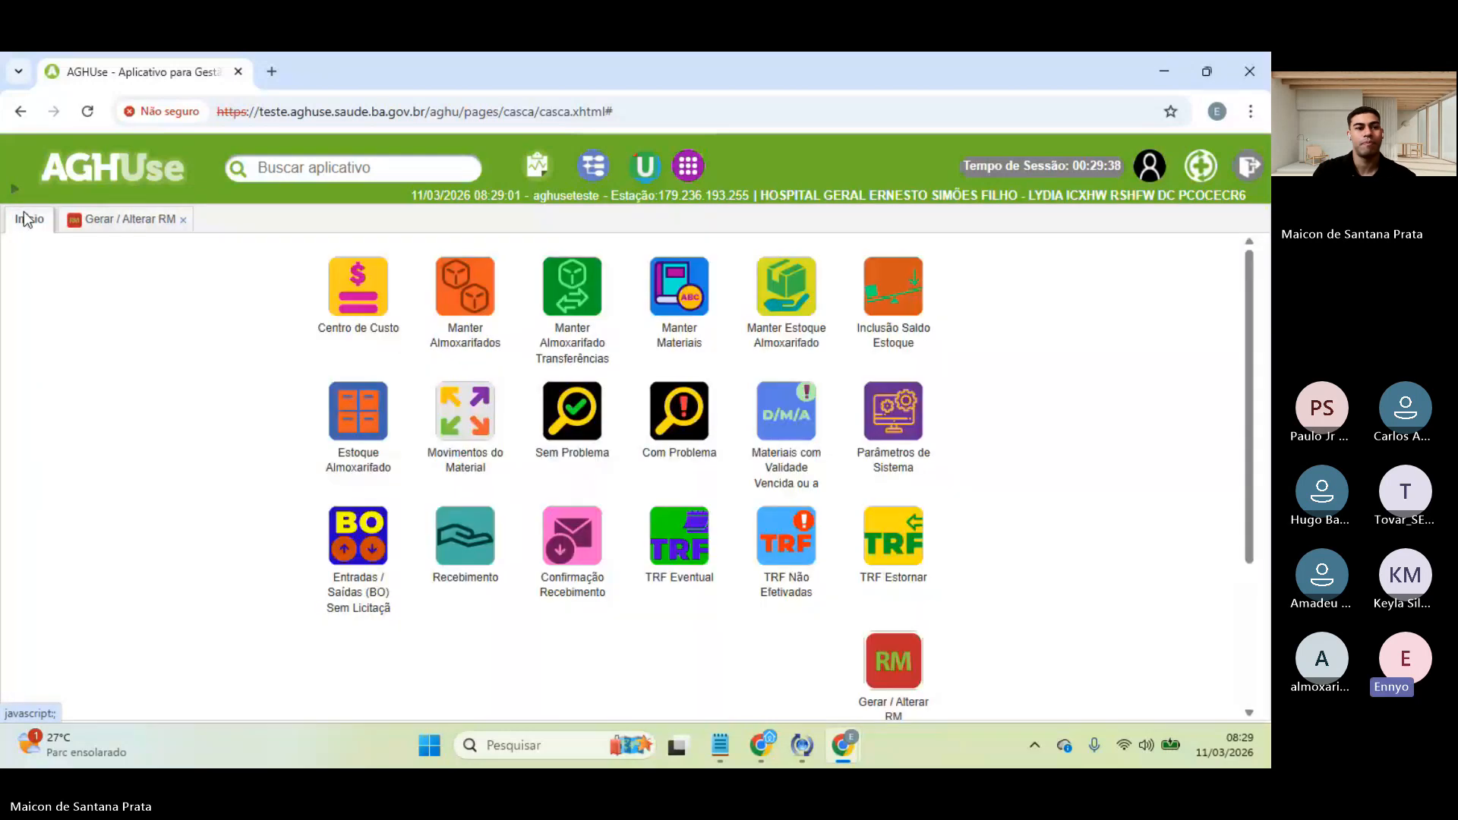
click(95, 223)
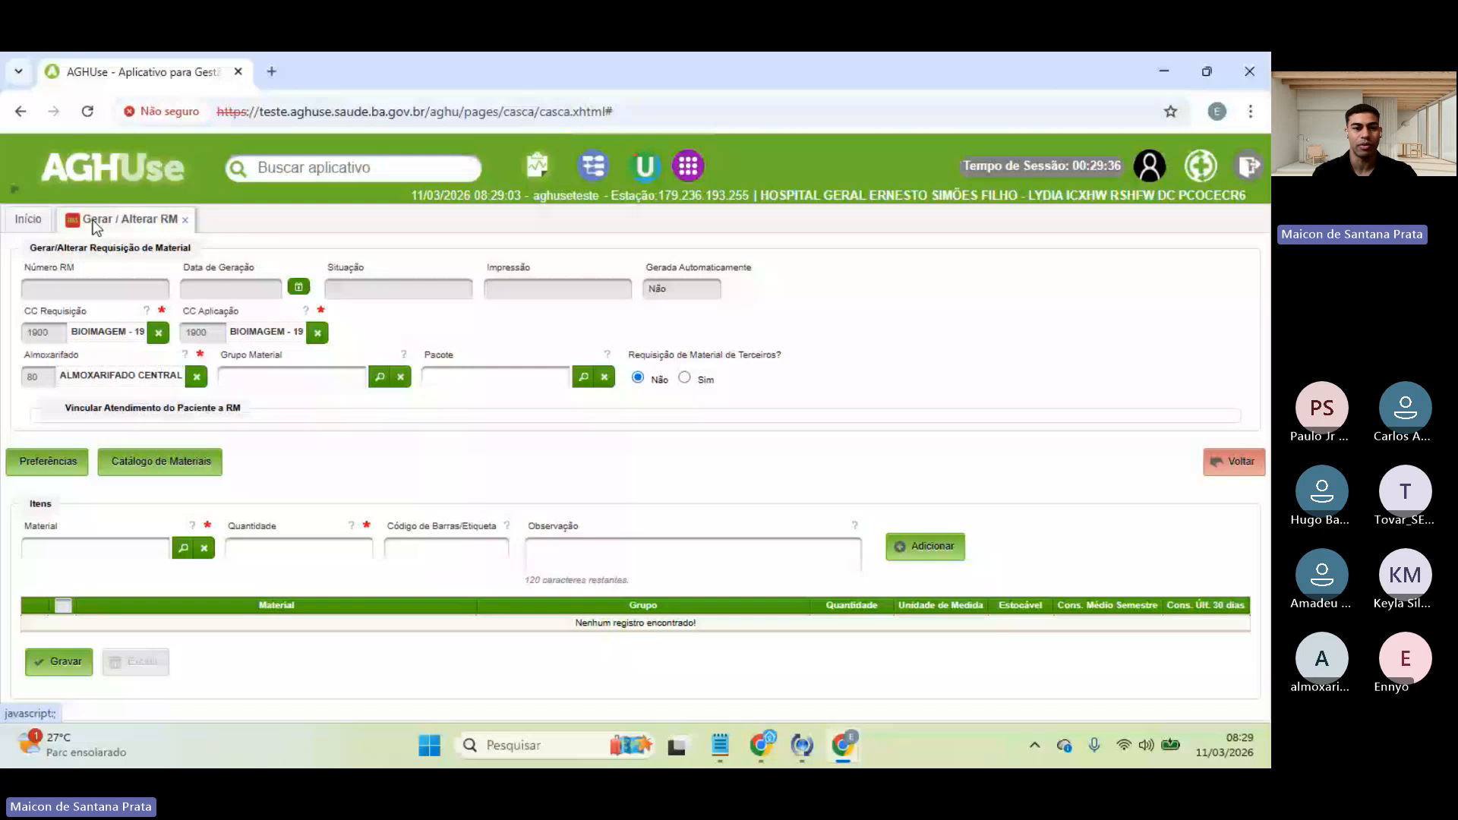
click(29, 220)
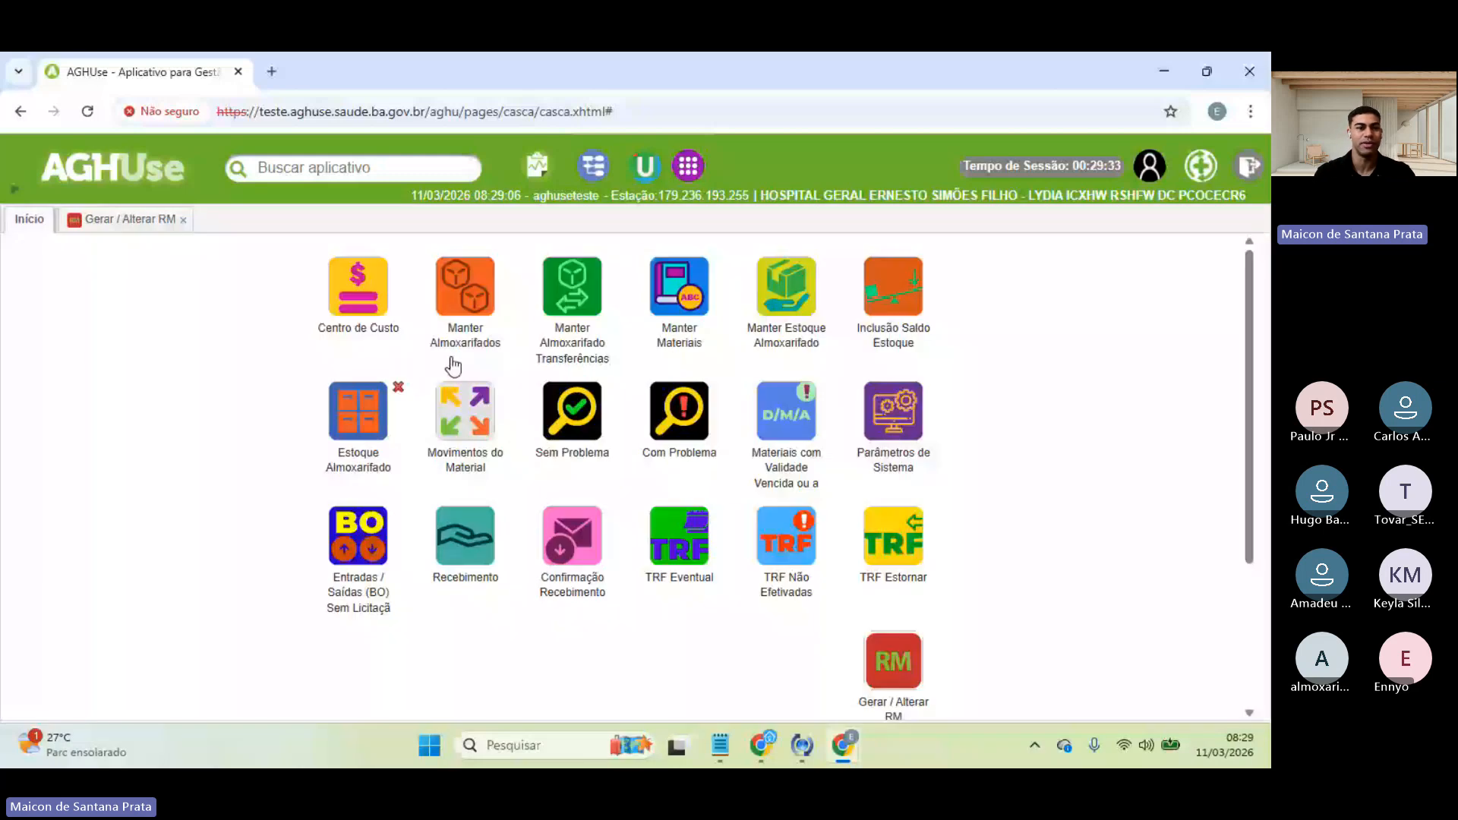
click(470, 297)
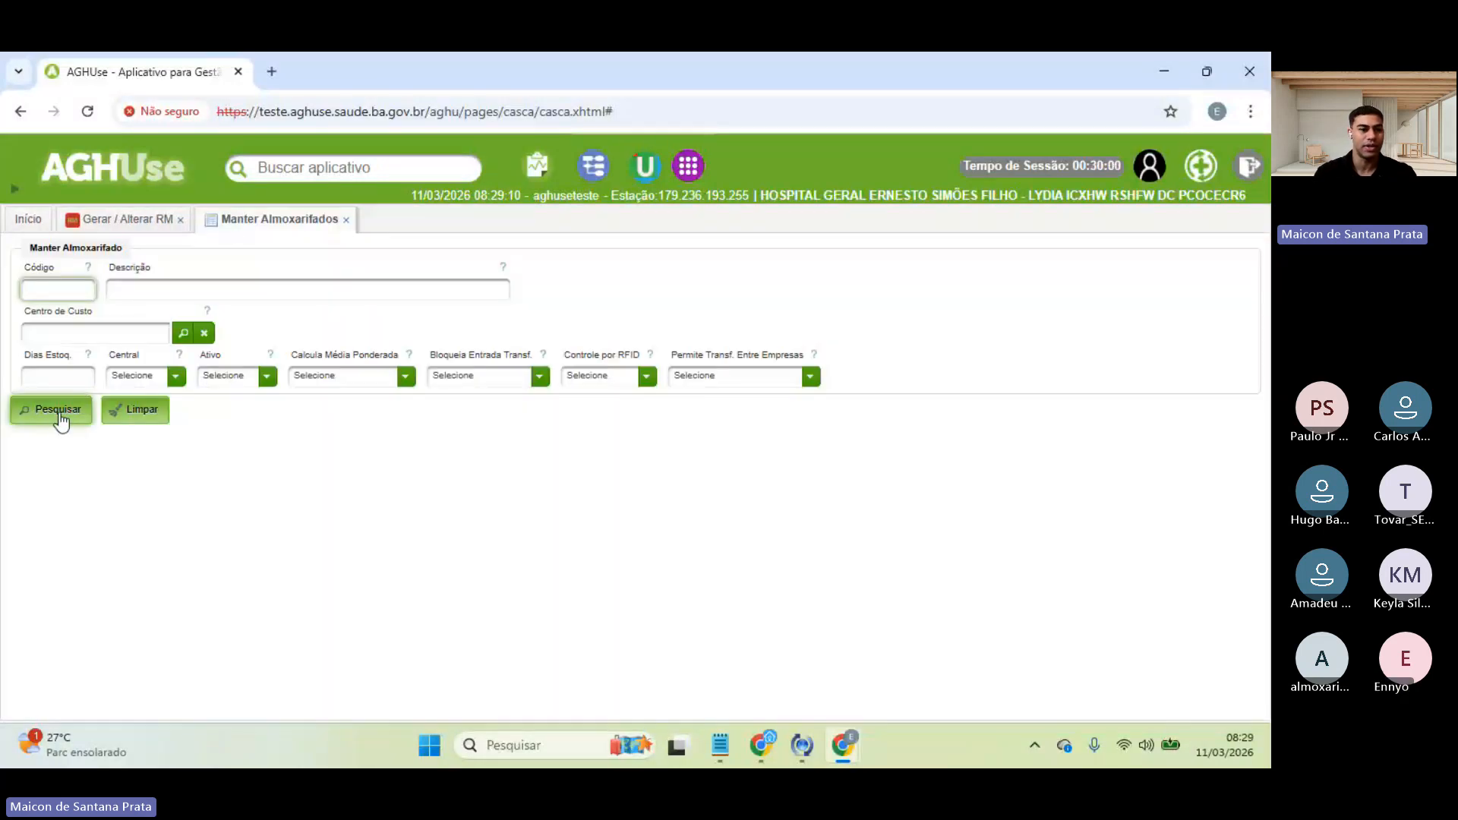
text(80)
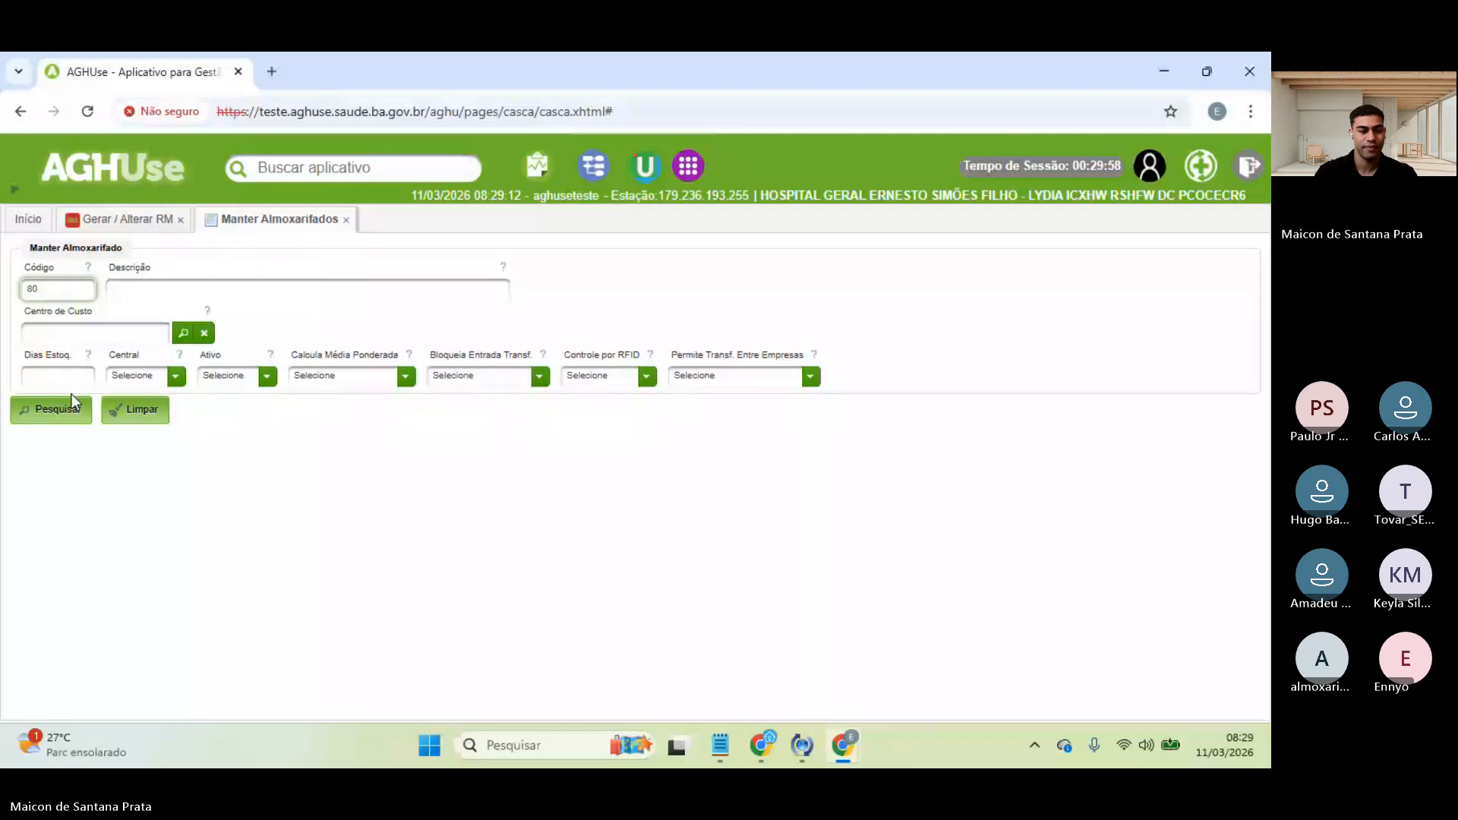
click(45, 420)
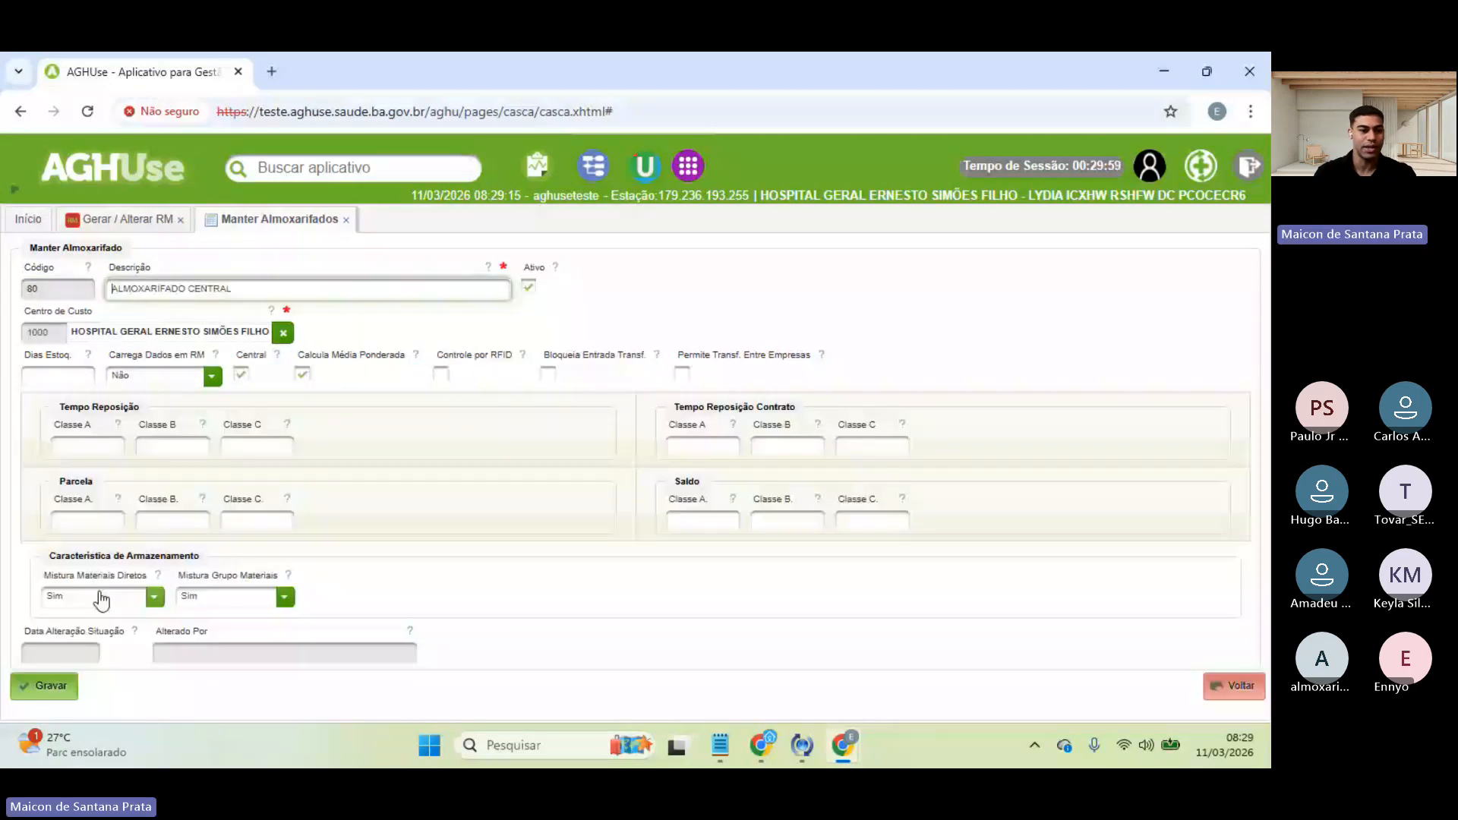
- Review warehouse 80's Mistura options, keeping material-group mixing set to Sim
drag(48, 555, 190, 558)
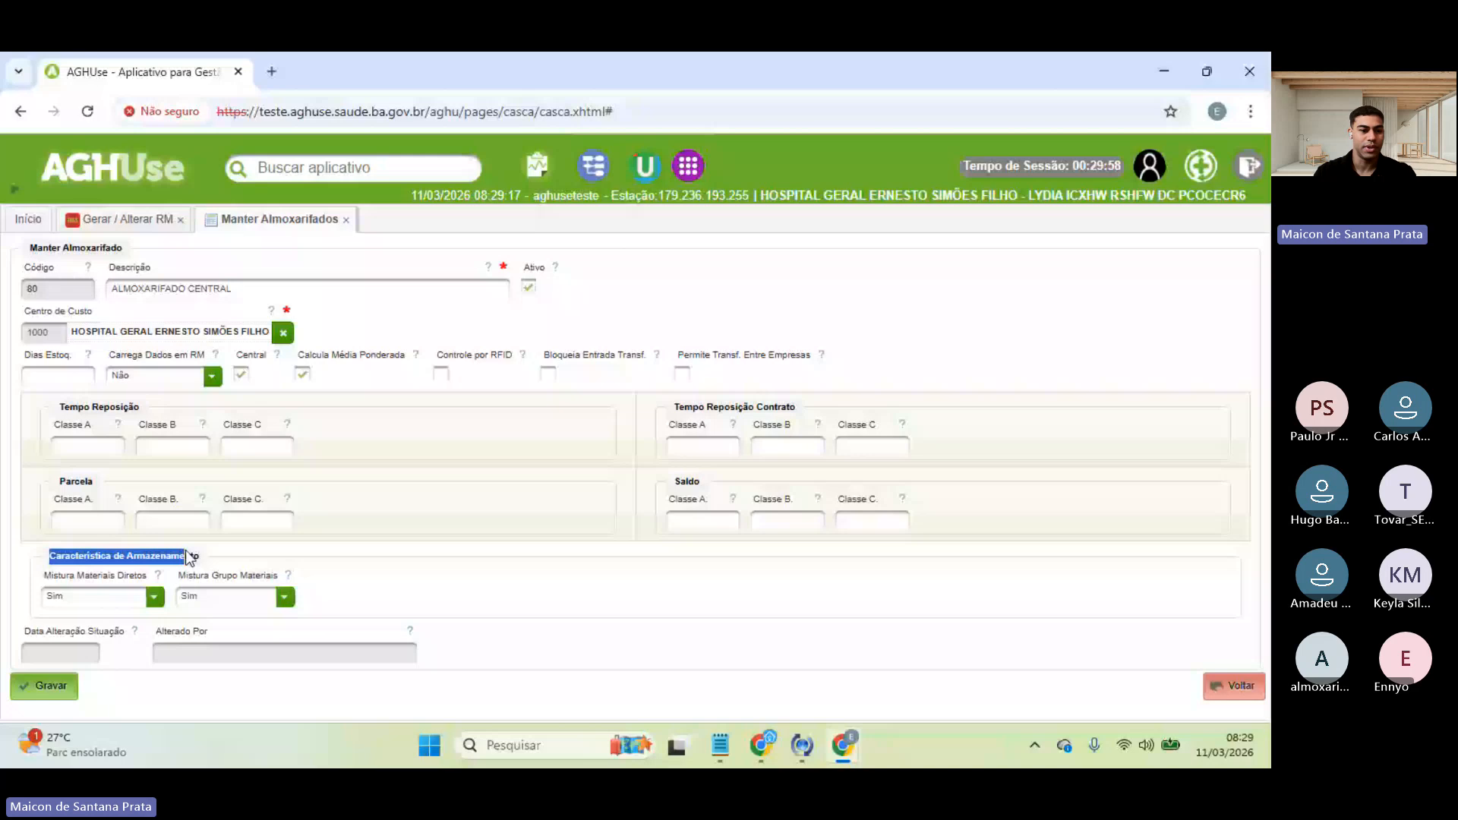
drag(44, 576, 140, 578)
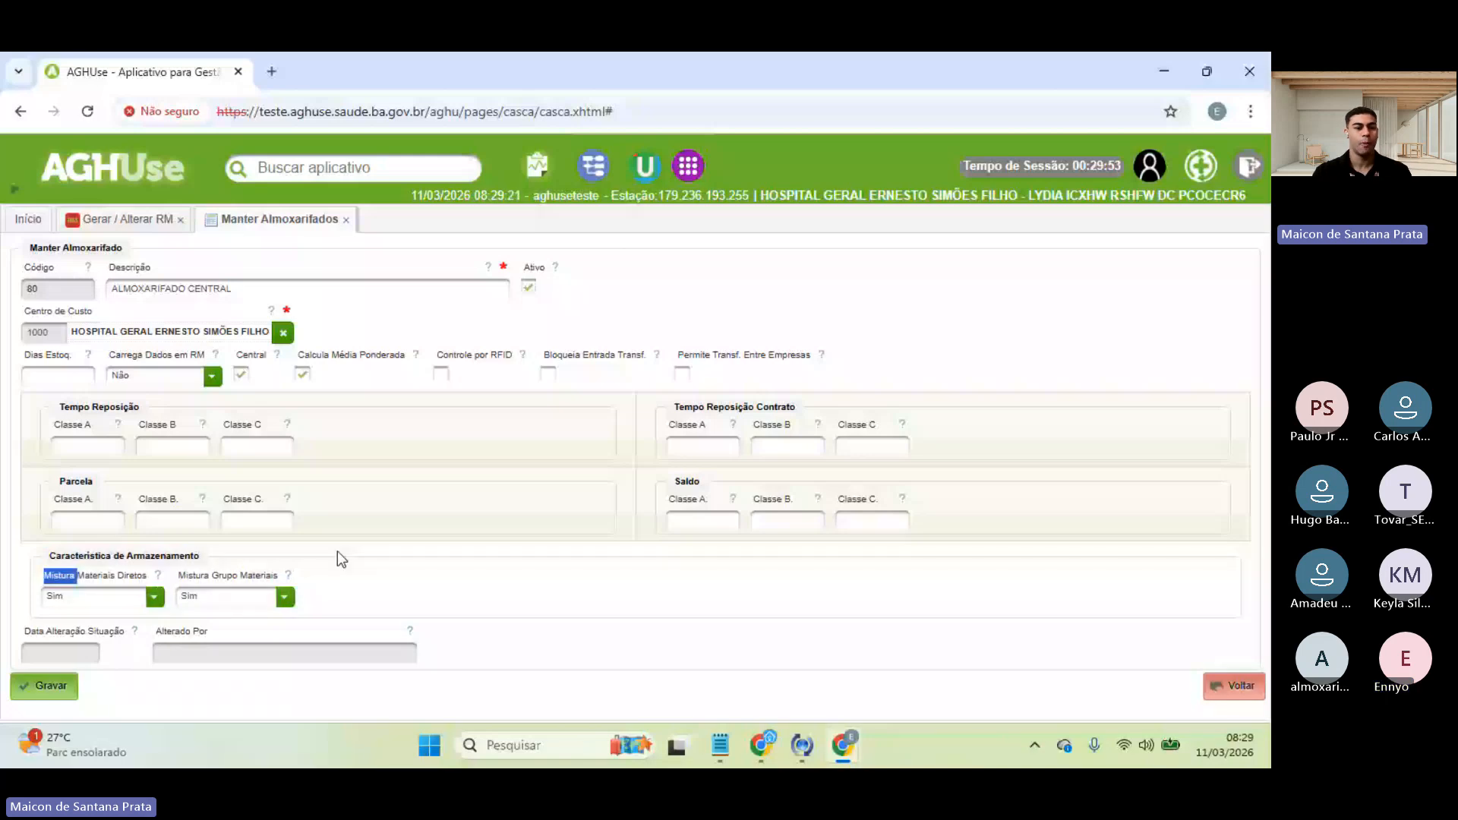
click(228, 598)
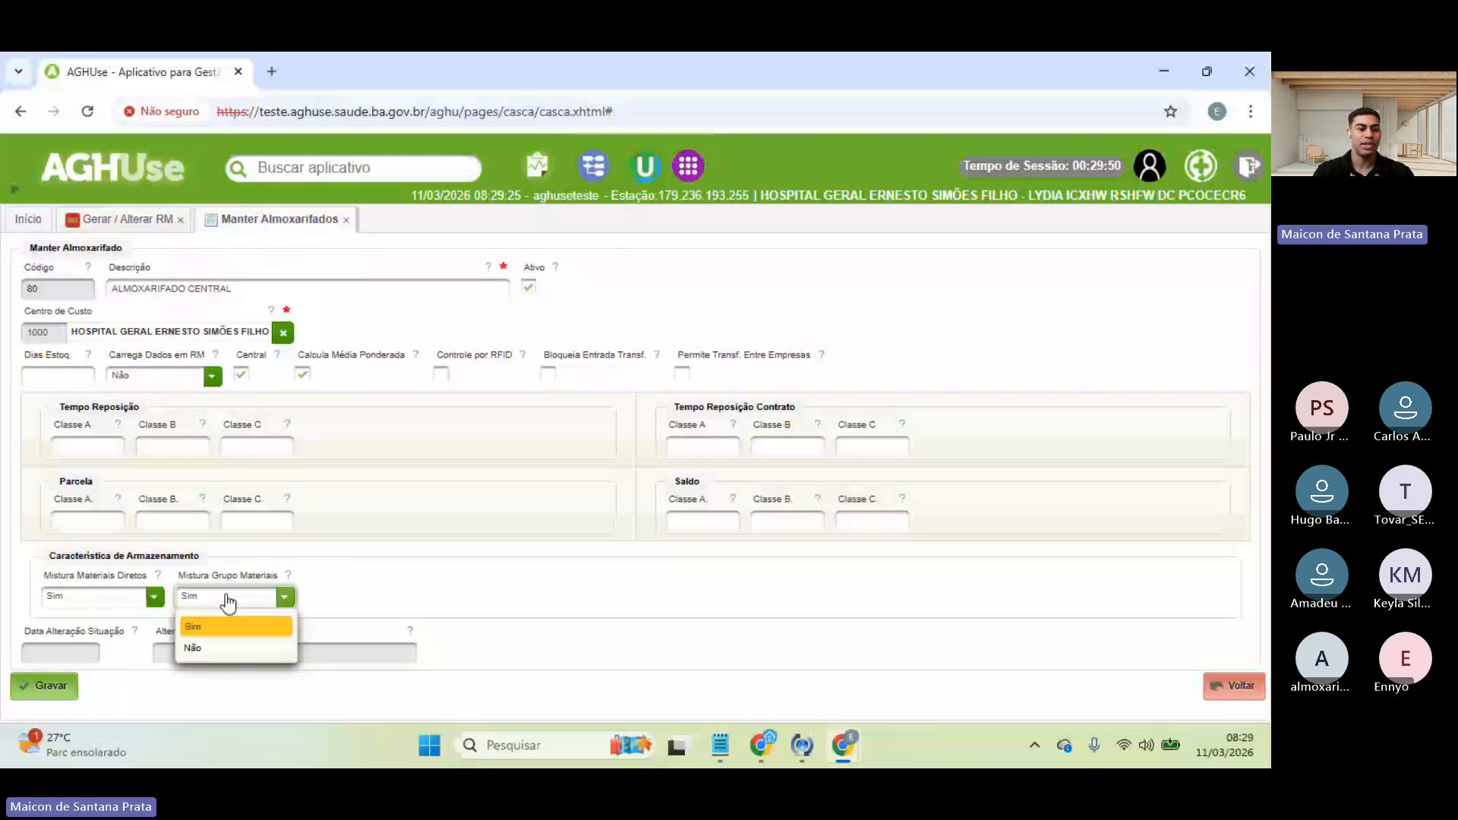
click(225, 627)
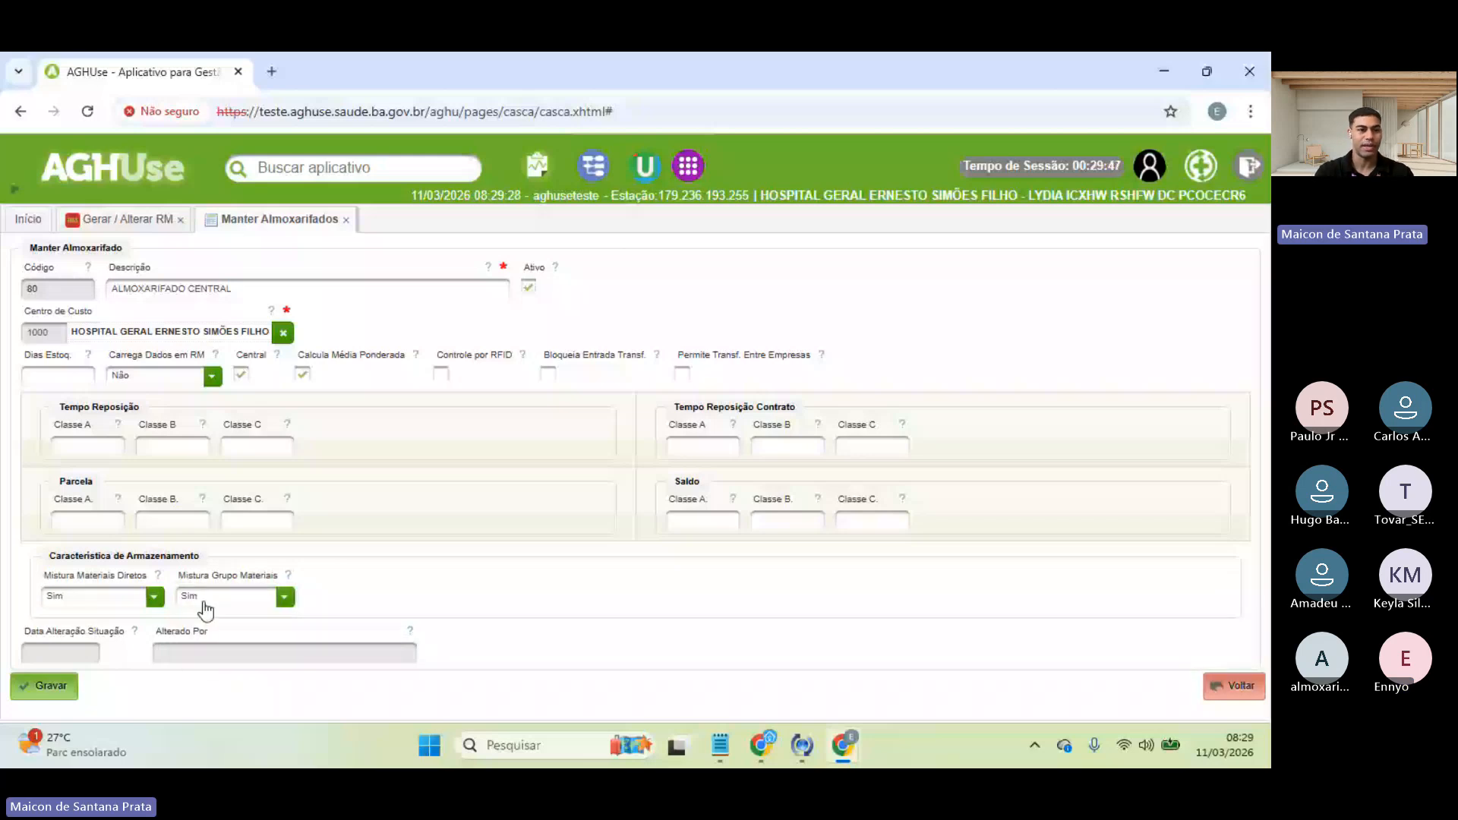
click(108, 213)
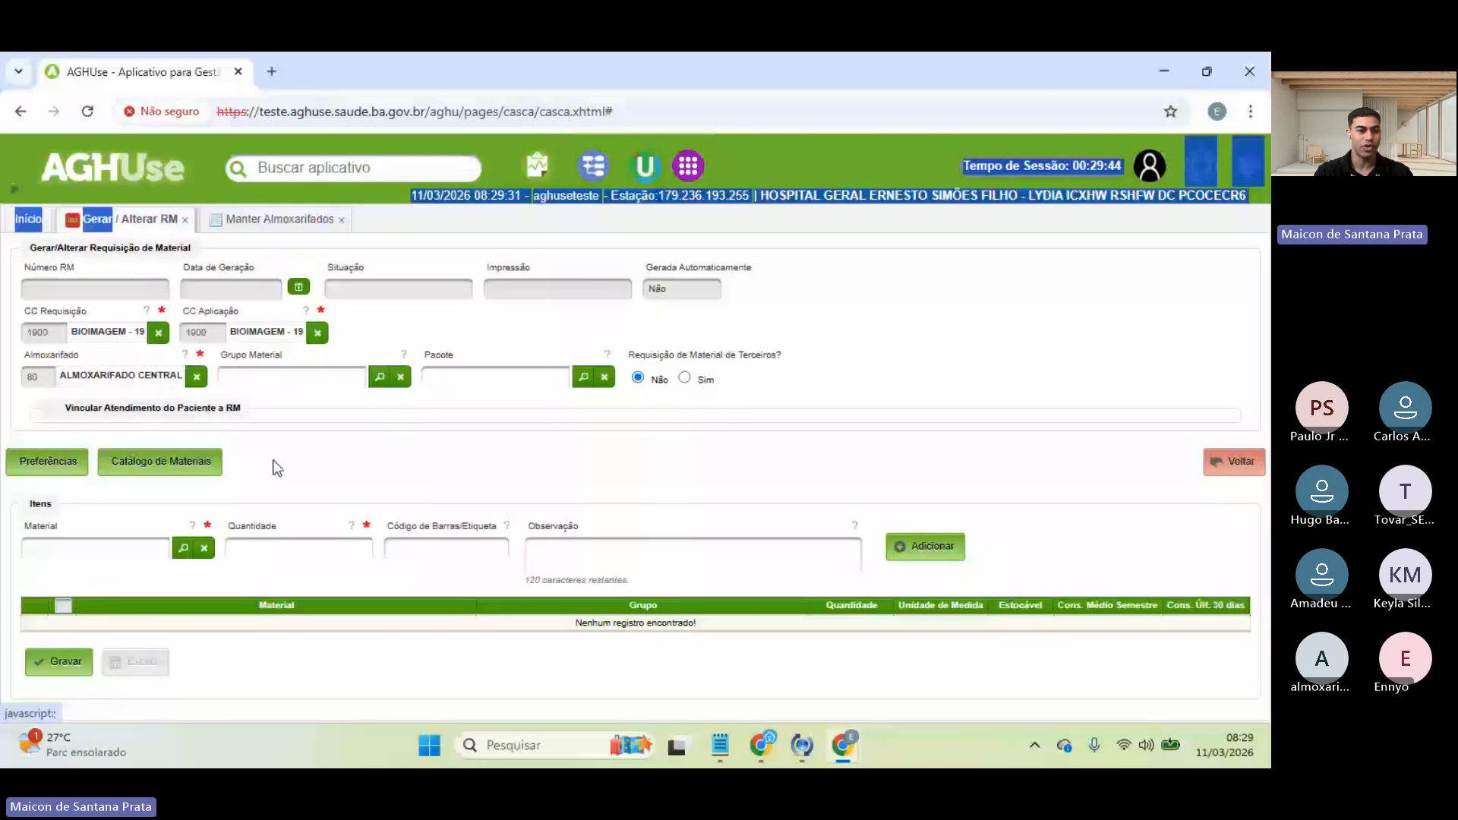
- Check the requisition's material list, then review warehouse 80's direct-materials mixing option
click(184, 547)
scroll(553, 483, down, 4)
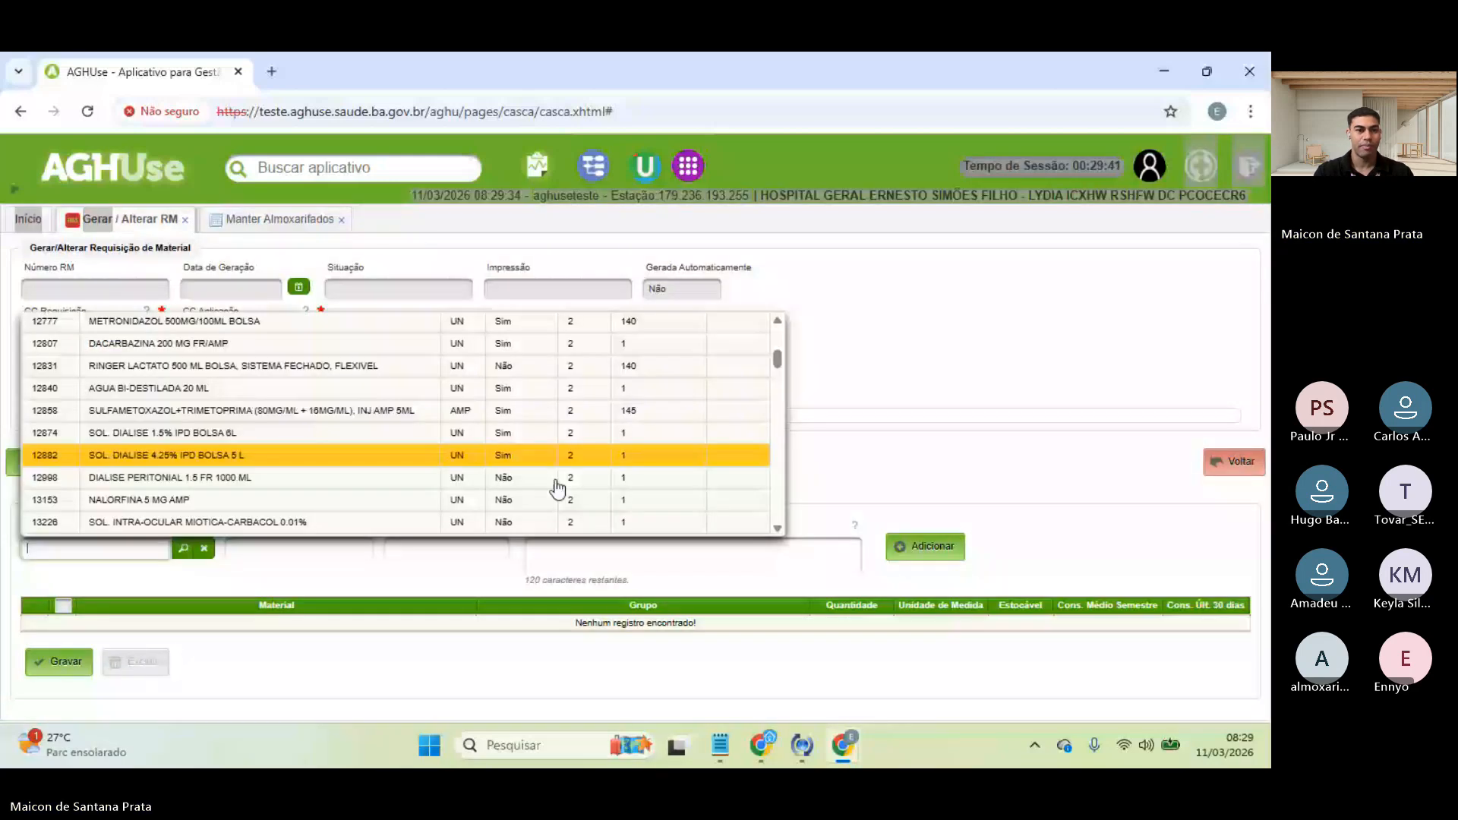
click(850, 370)
click(280, 219)
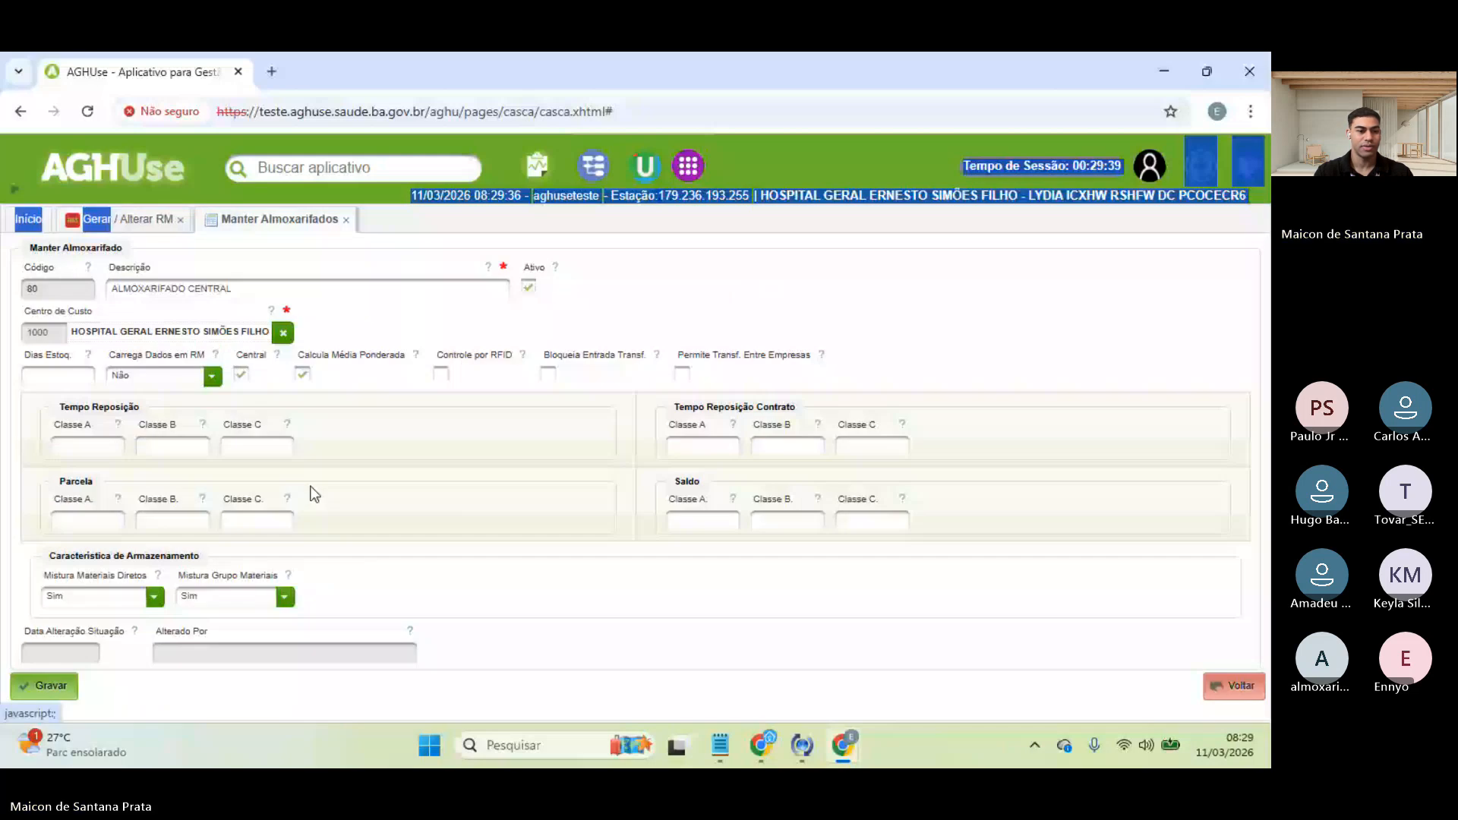
click(139, 601)
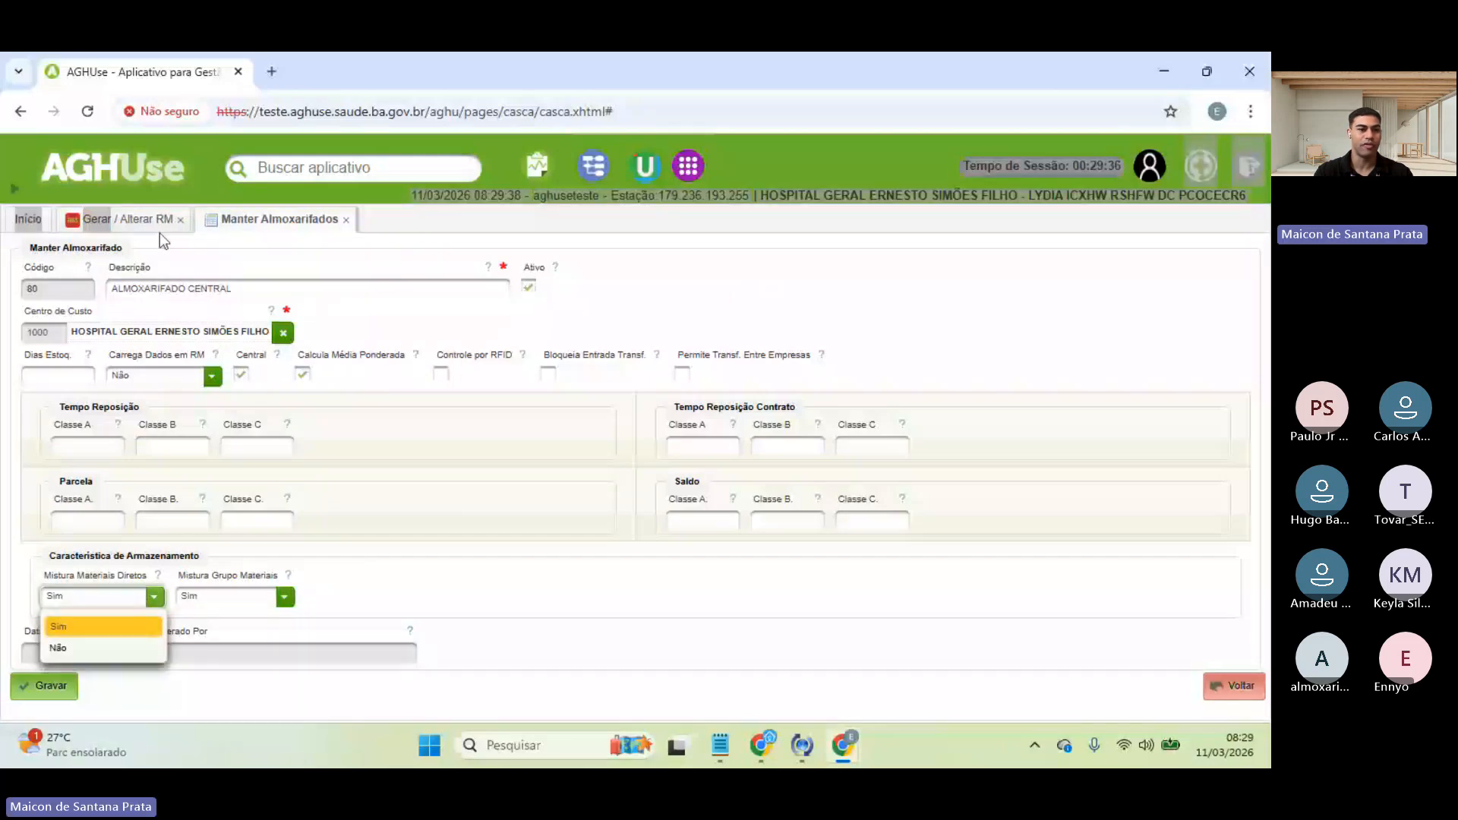
click(107, 221)
click(459, 360)
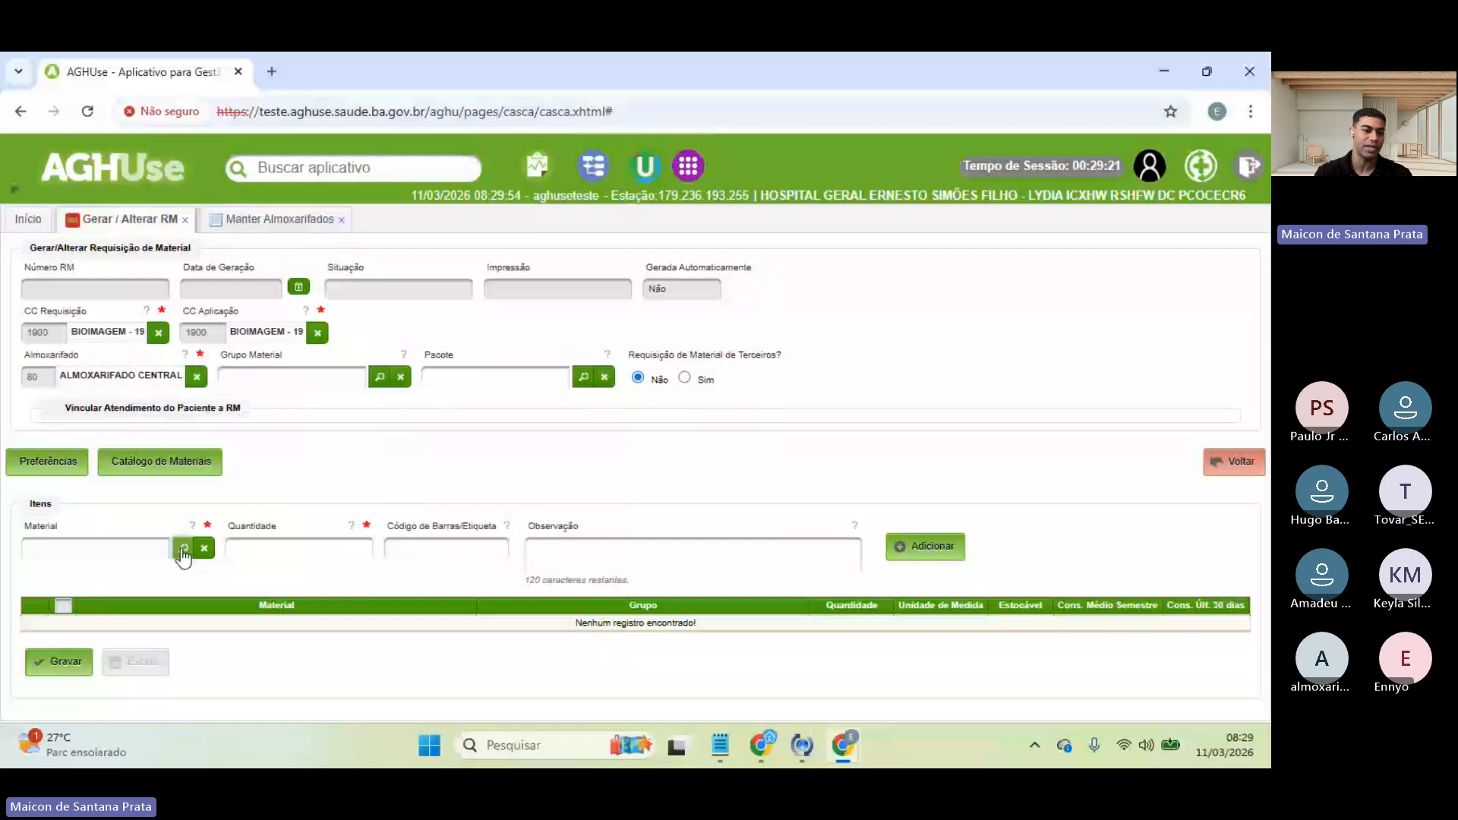
click(235, 230)
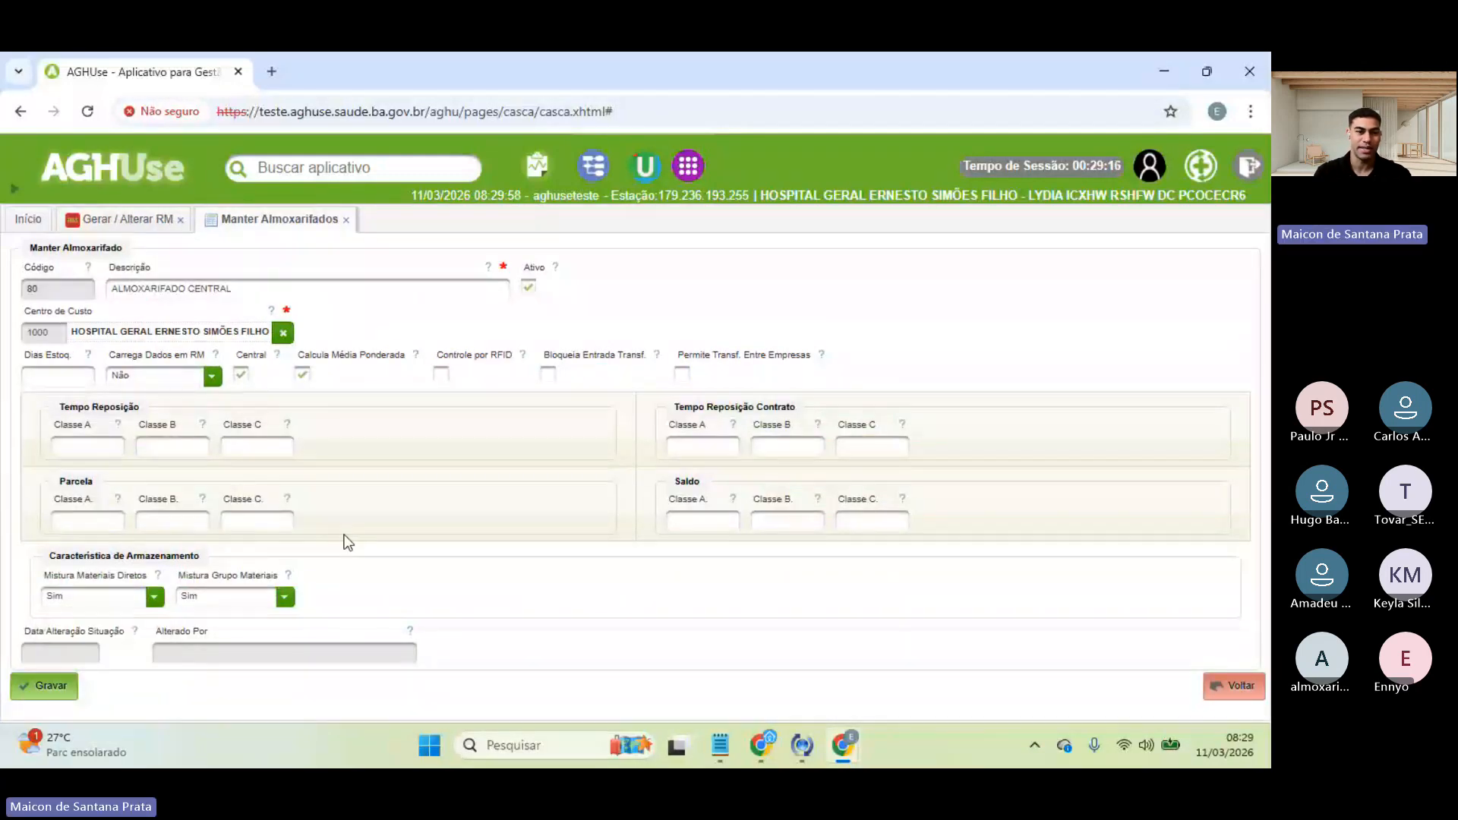
click(95, 219)
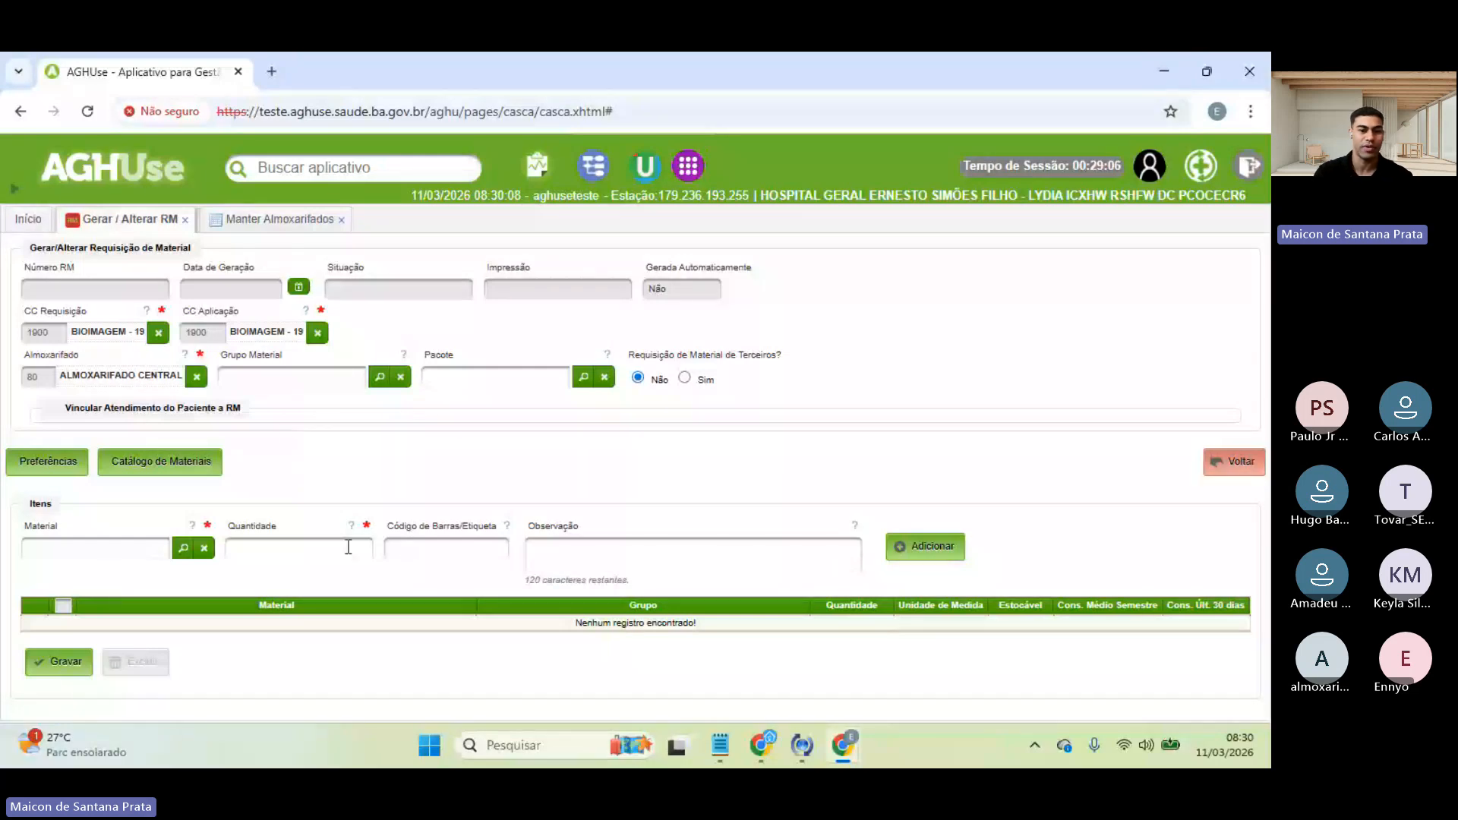
click(630, 566)
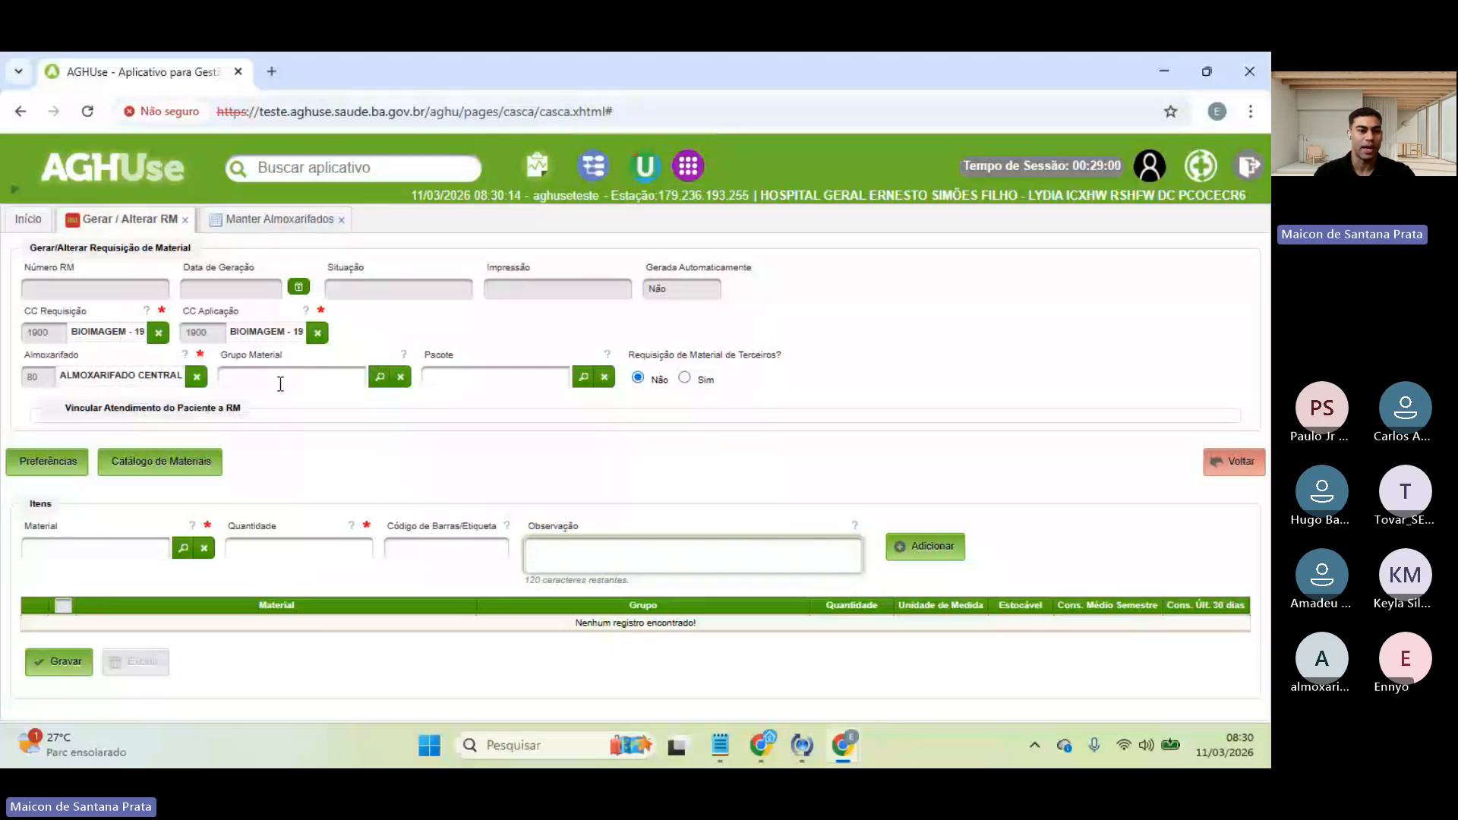
click(338, 380)
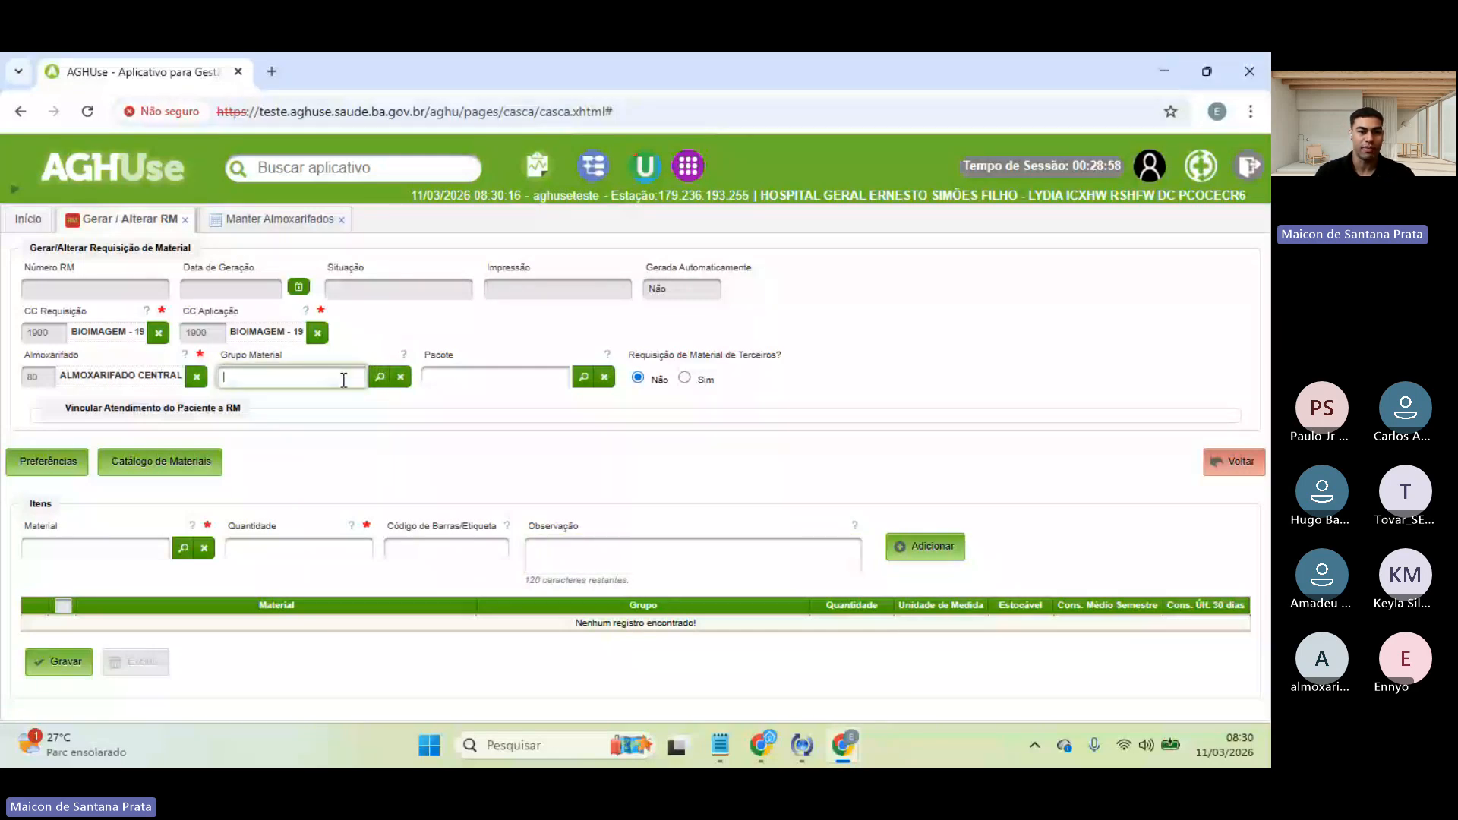
click(458, 372)
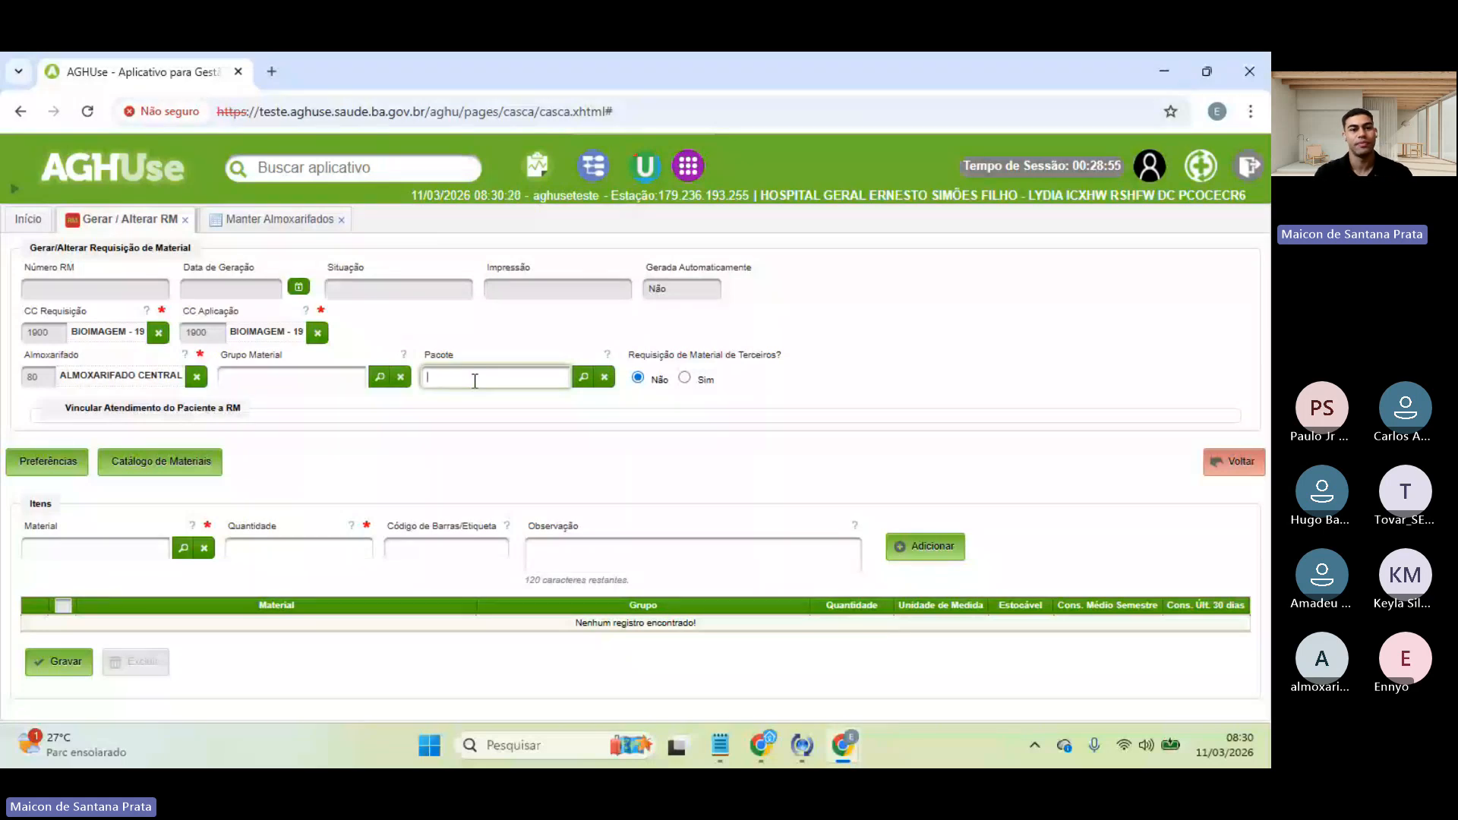
- Favourite Pacote de Materiais from Cadastros Básicos > Materiais and place it beside Gerar / Alterar RM
click(29, 219)
click(17, 190)
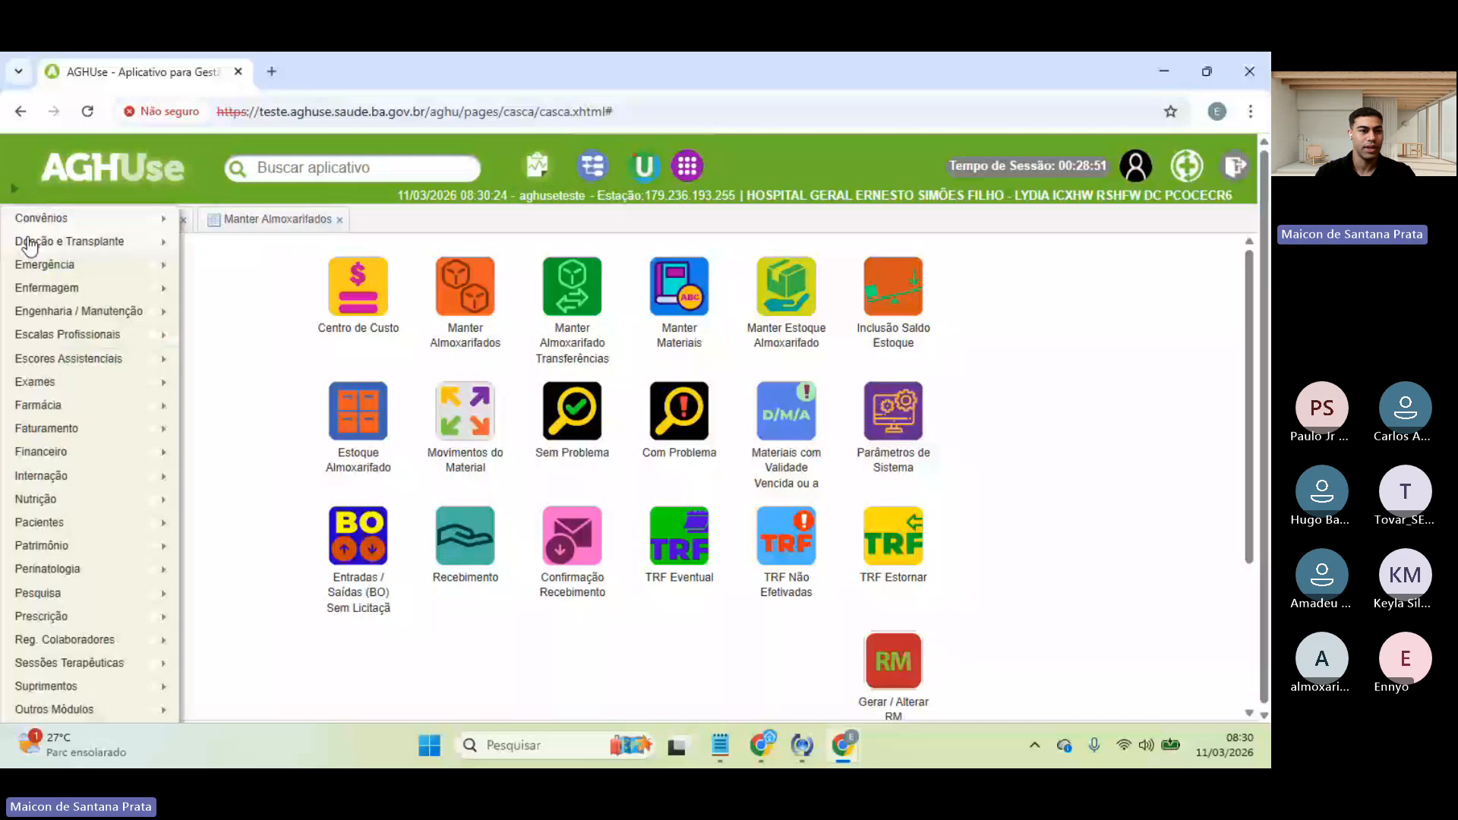
mouse_move(37, 686)
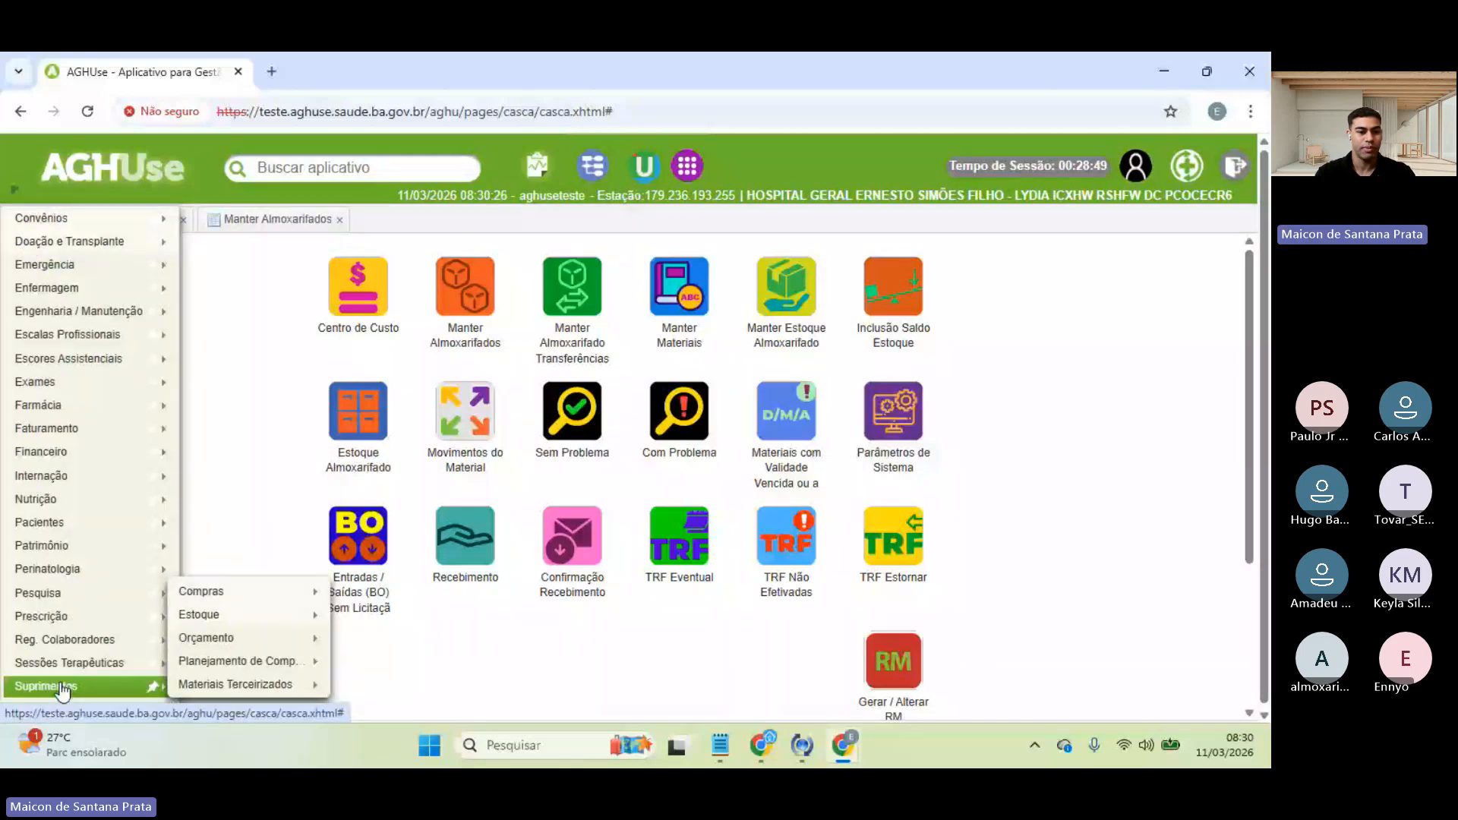
mouse_move(239, 612)
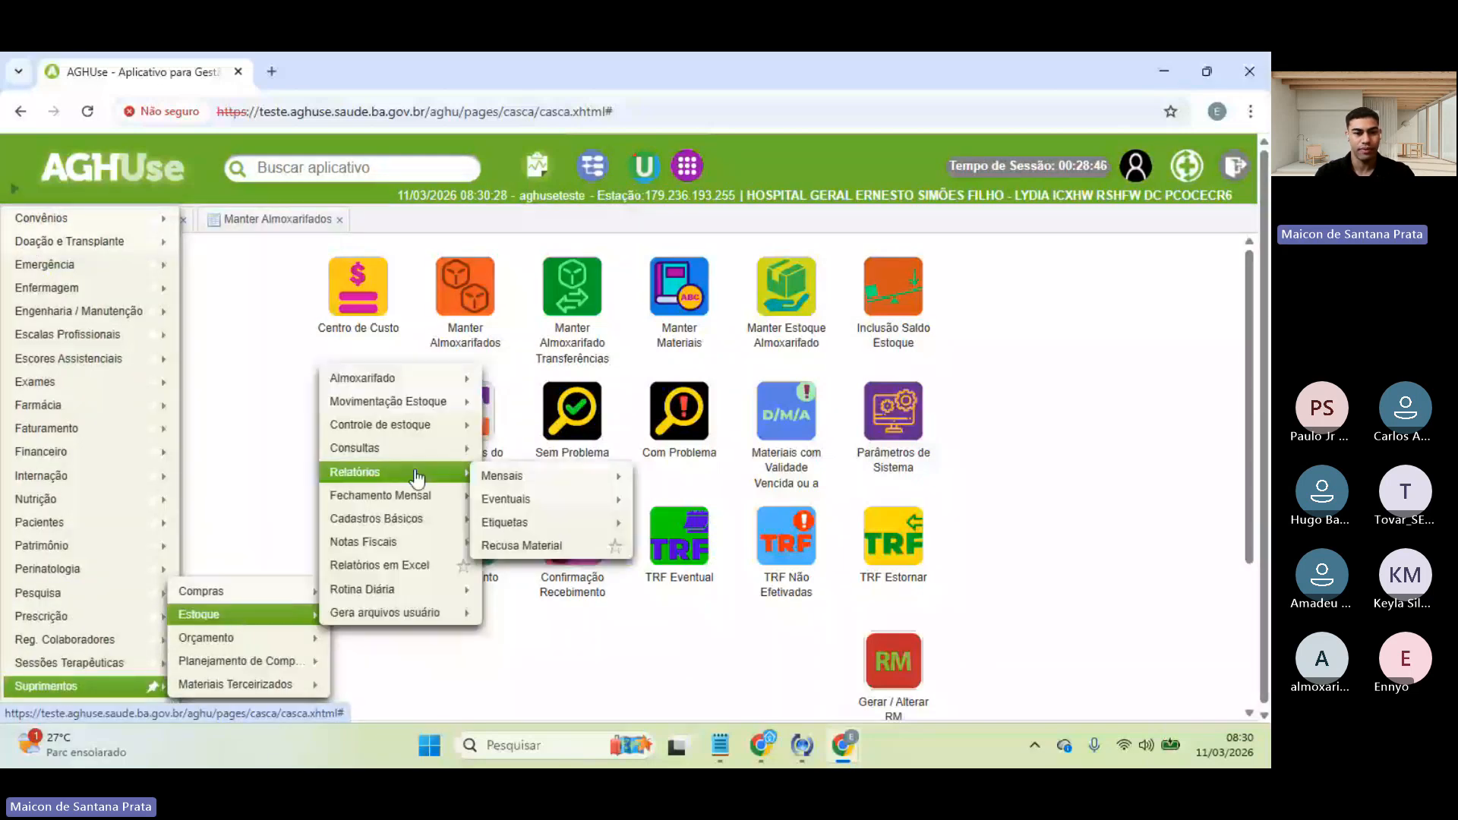
mouse_move(414, 519)
mouse_move(534, 579)
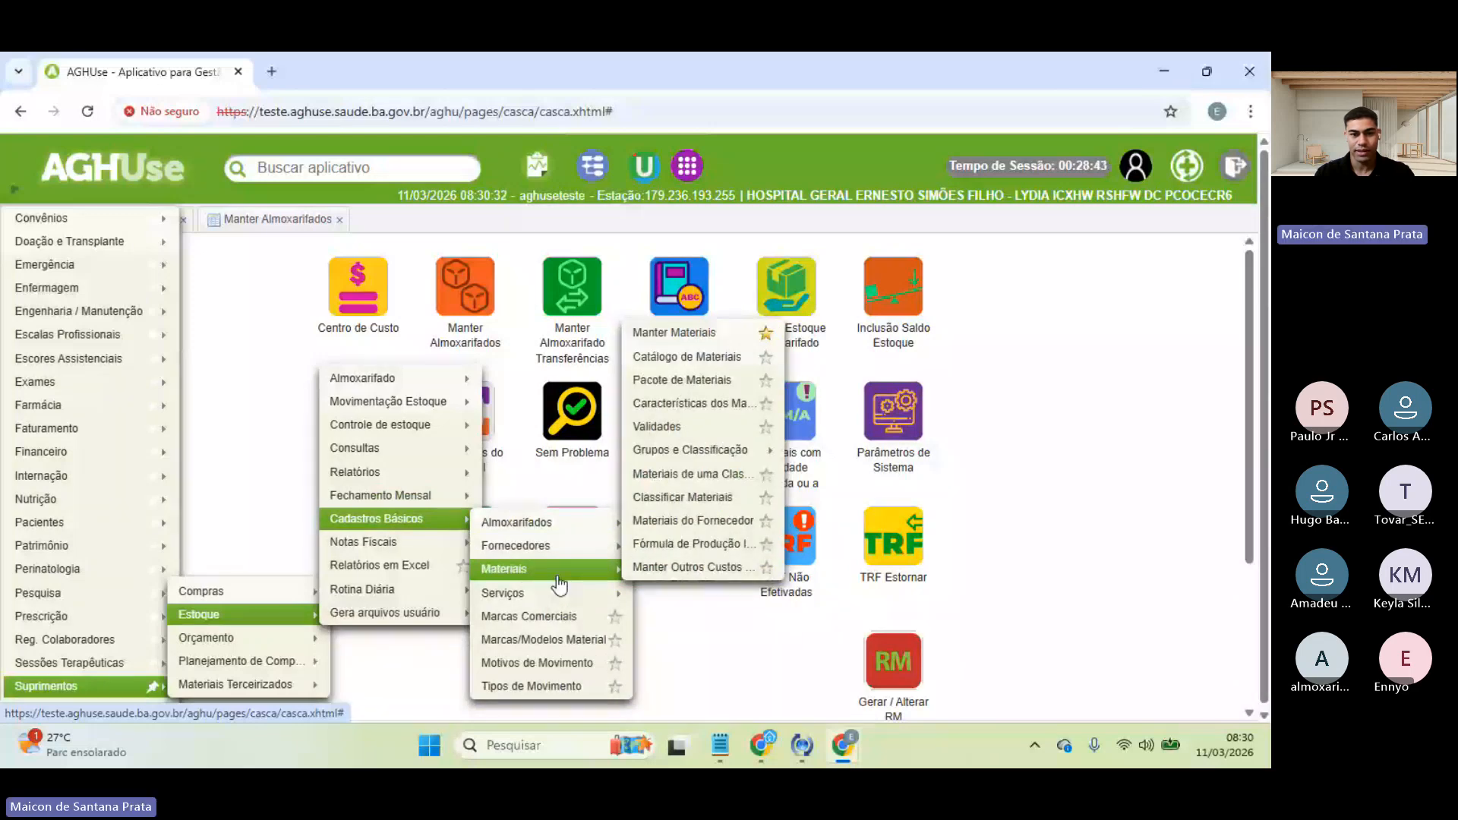
click(766, 381)
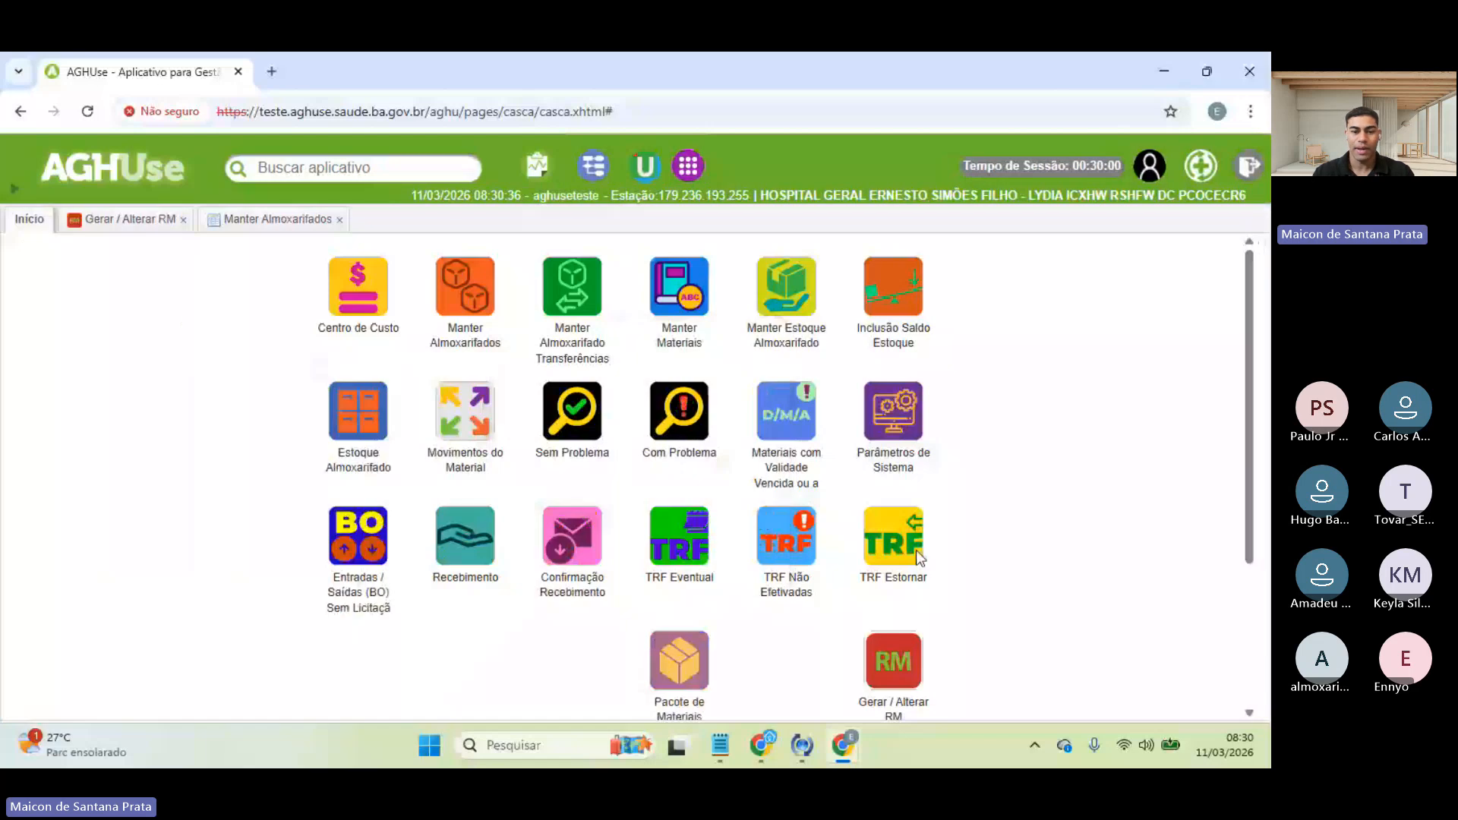
mouse_move(686, 650)
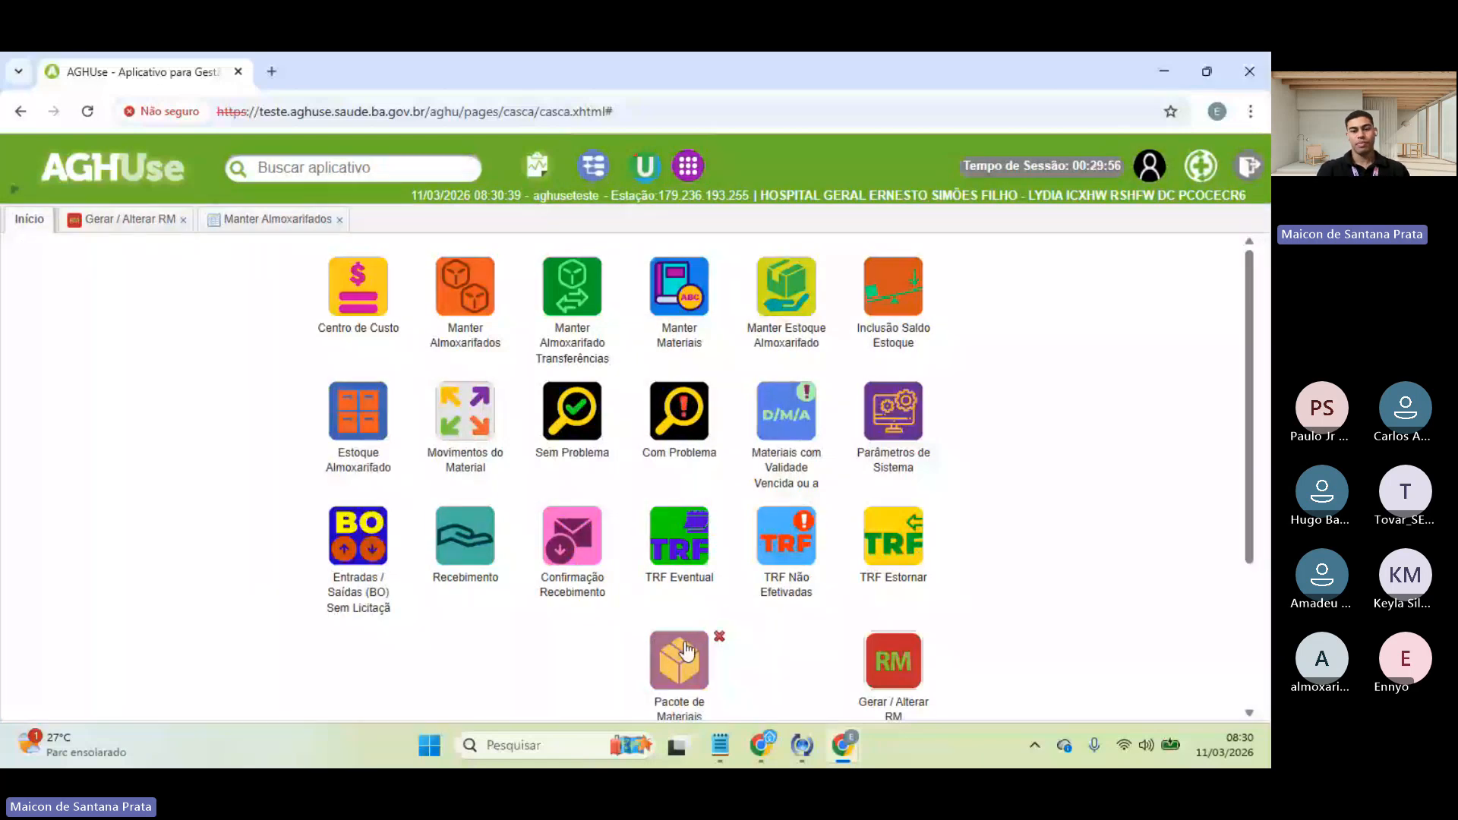
drag(686, 651, 803, 660)
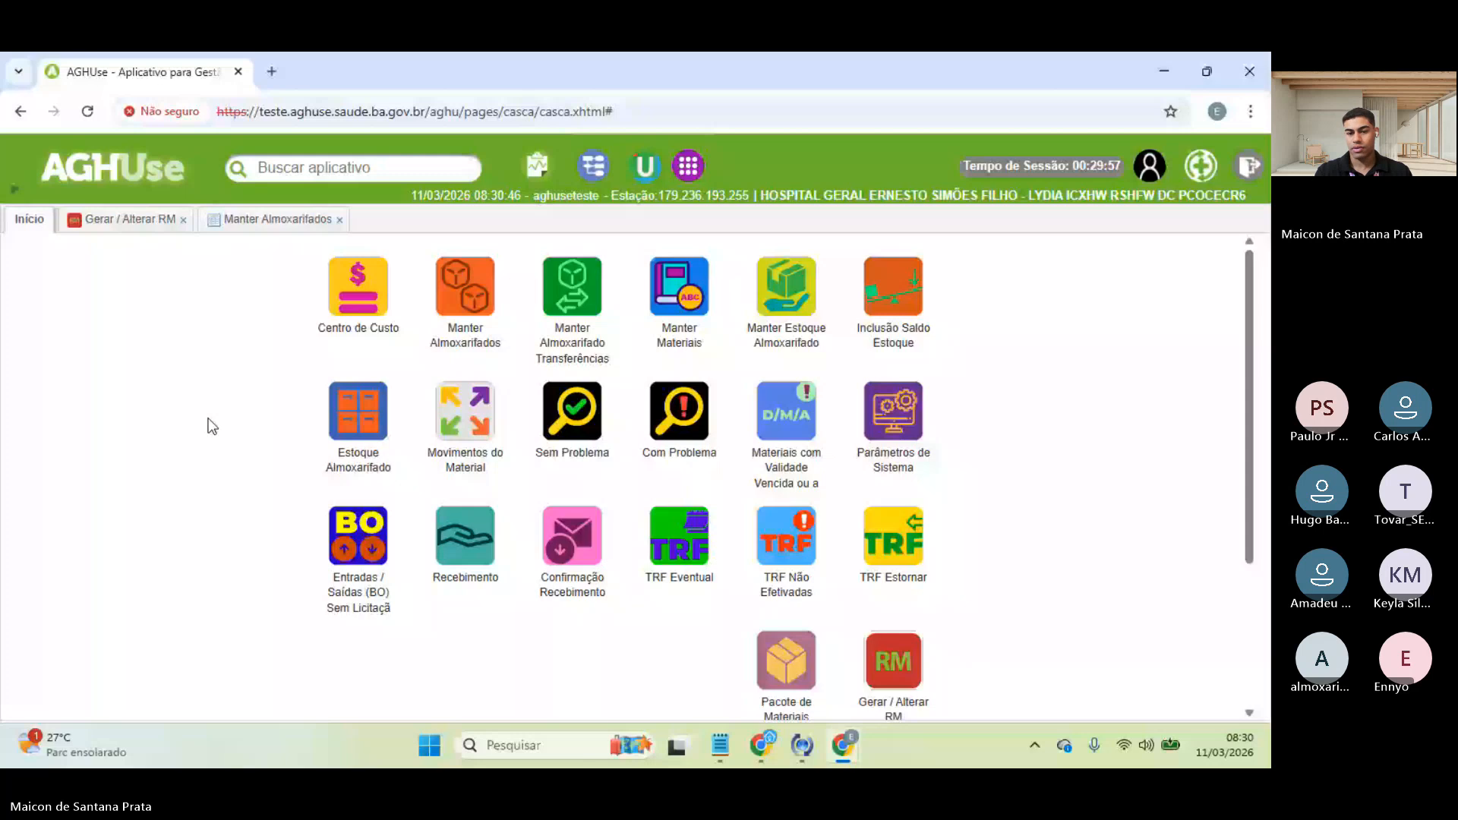
- Open Pacote de Materiais and start a new package, checking the requisition's warehouse name
click(791, 652)
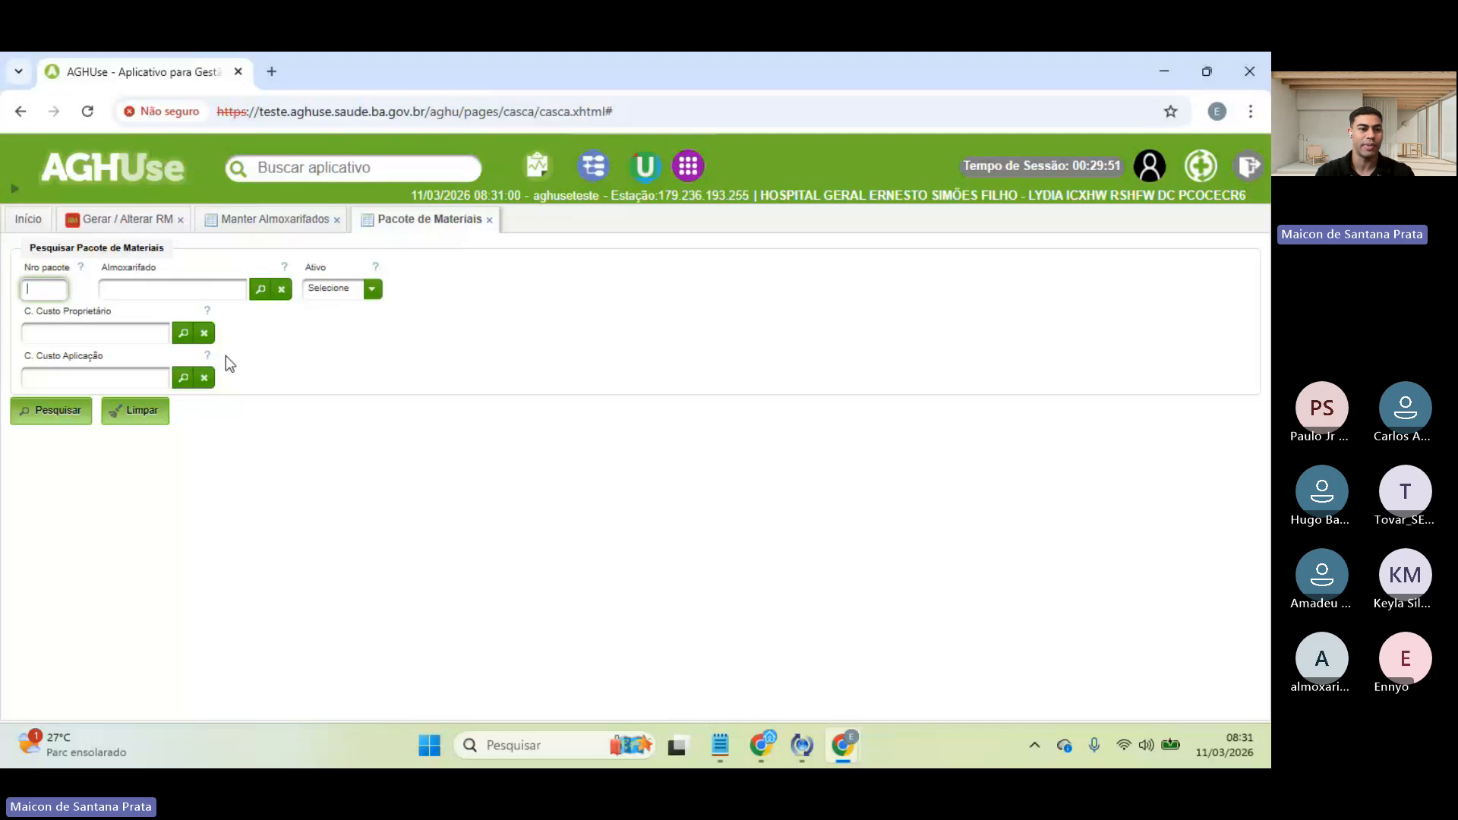
click(54, 416)
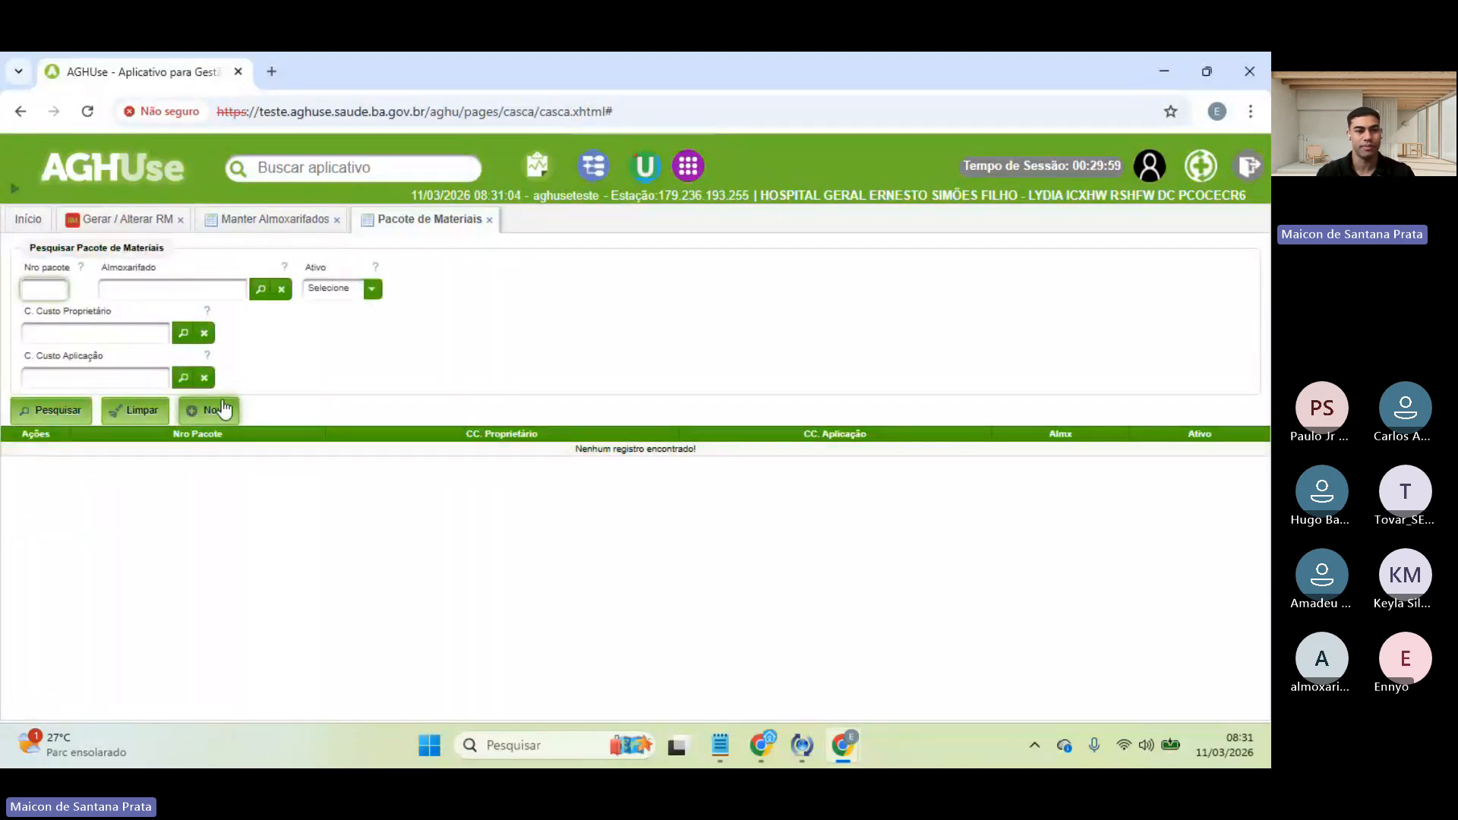
click(199, 421)
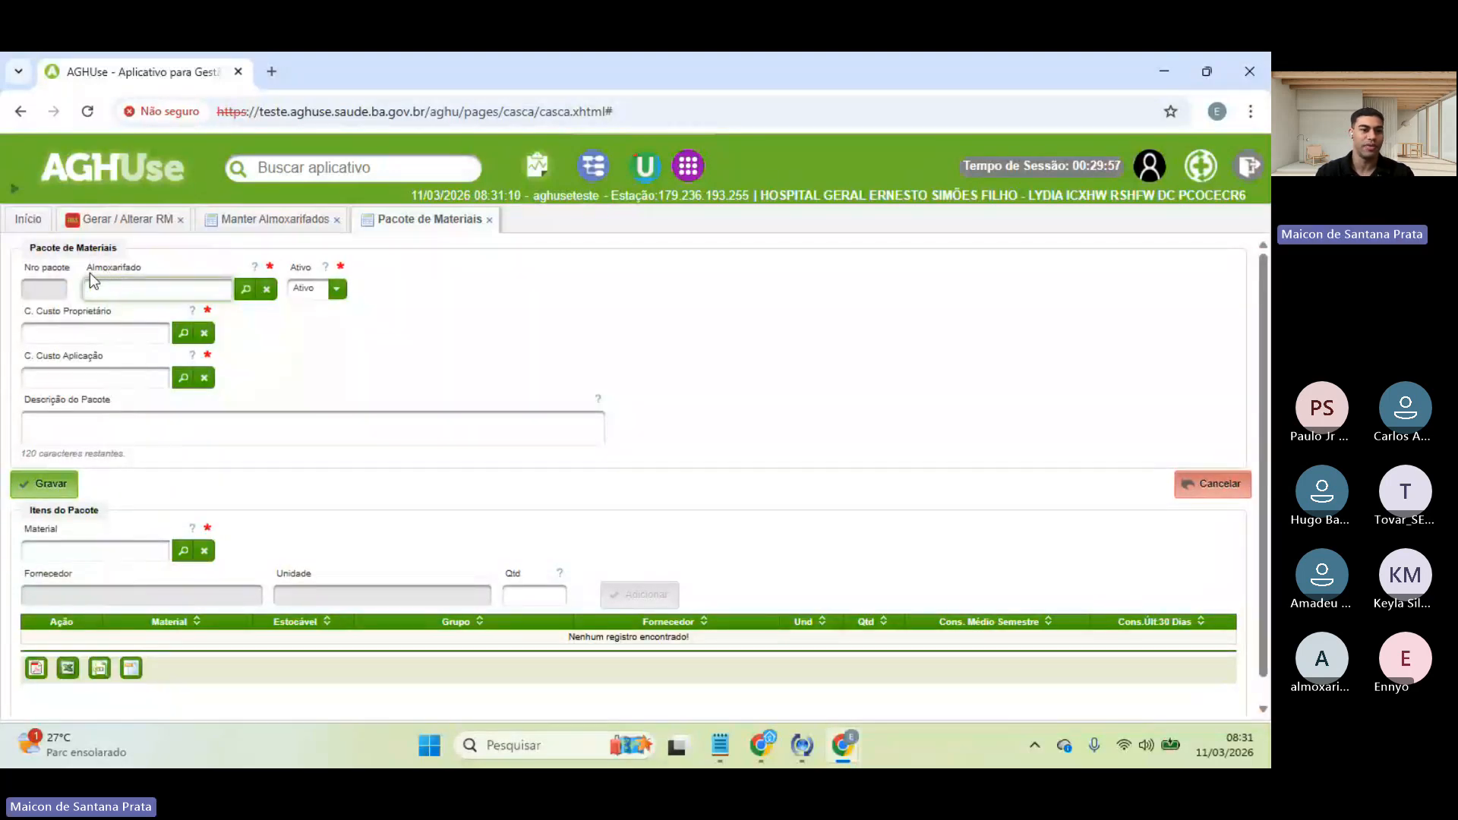
click(112, 222)
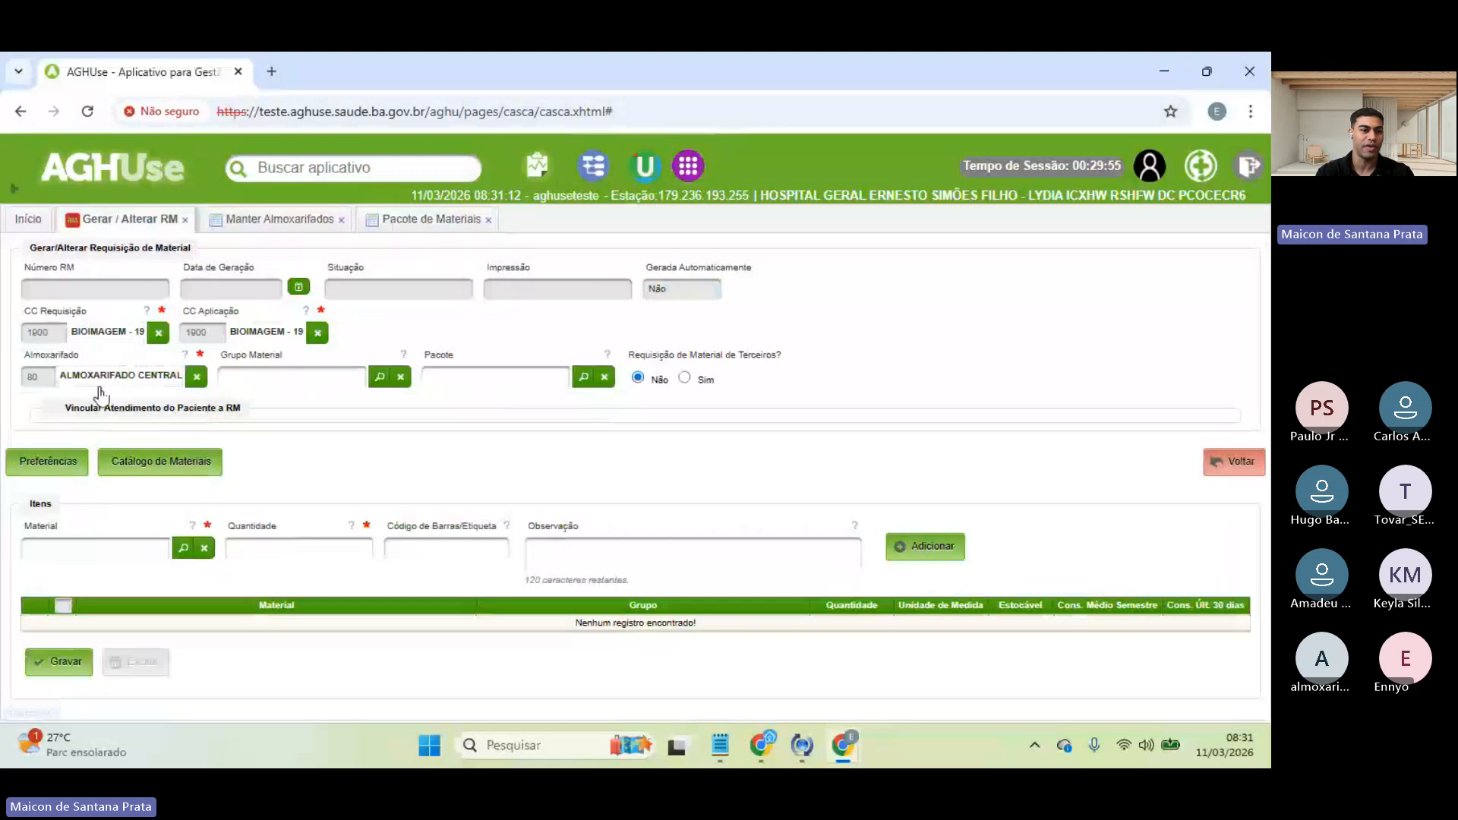
drag(61, 376, 163, 376)
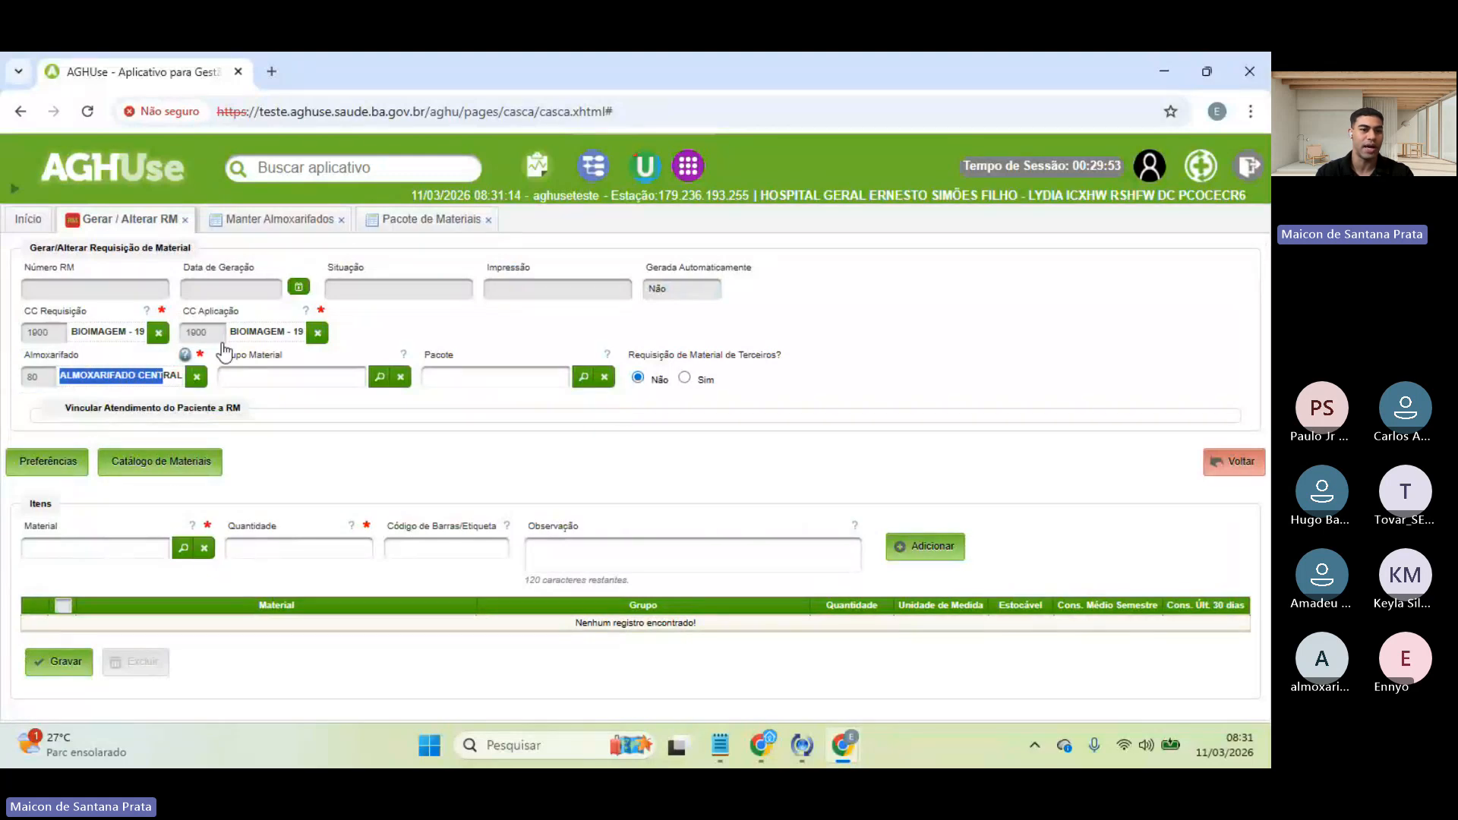
click(413, 220)
click(412, 218)
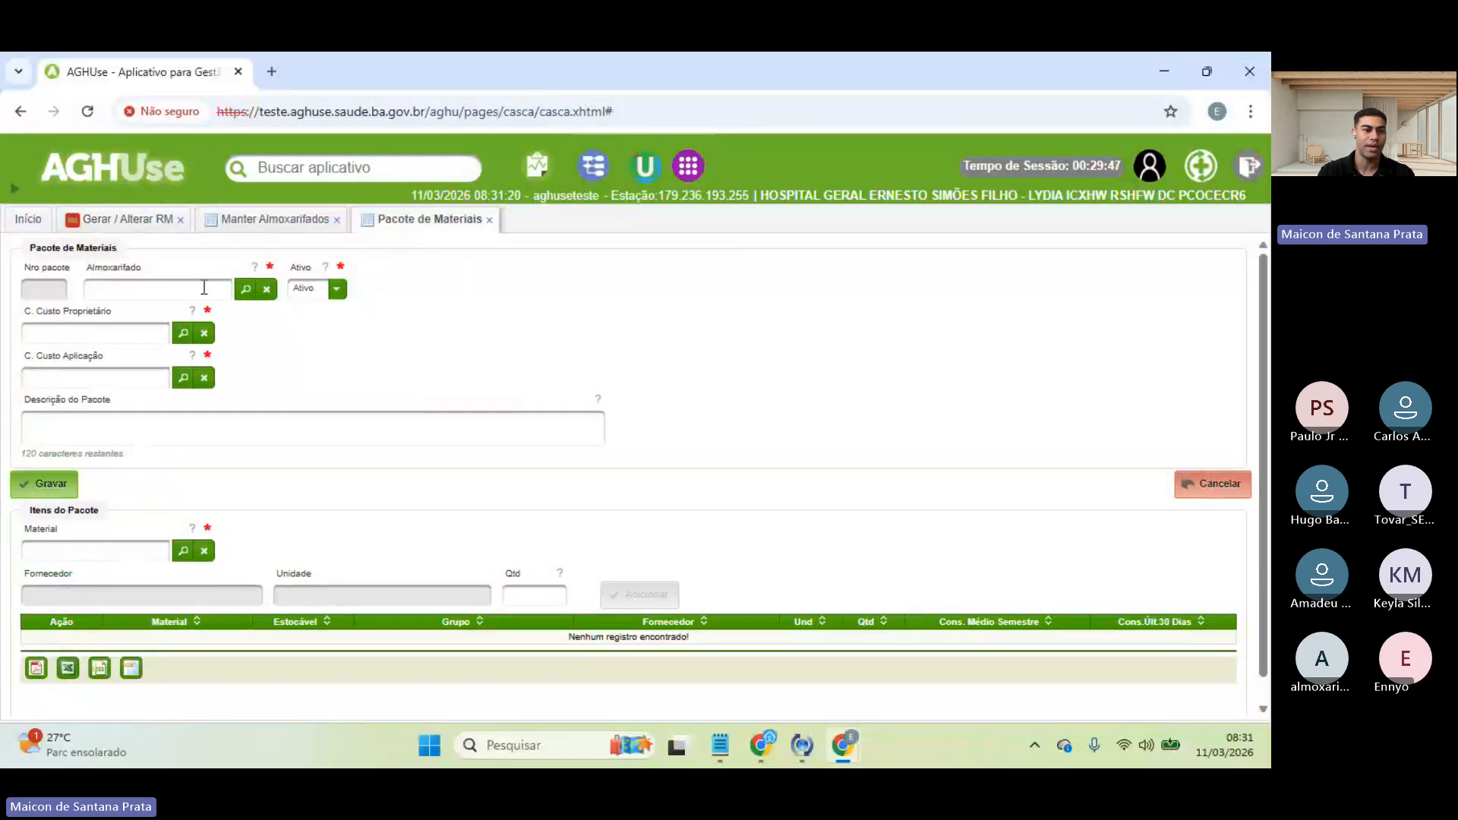
- Set the package warehouse to ALMOXARIFADO CENTRAL, comparing the requisition's cost centres for reference
click(246, 290)
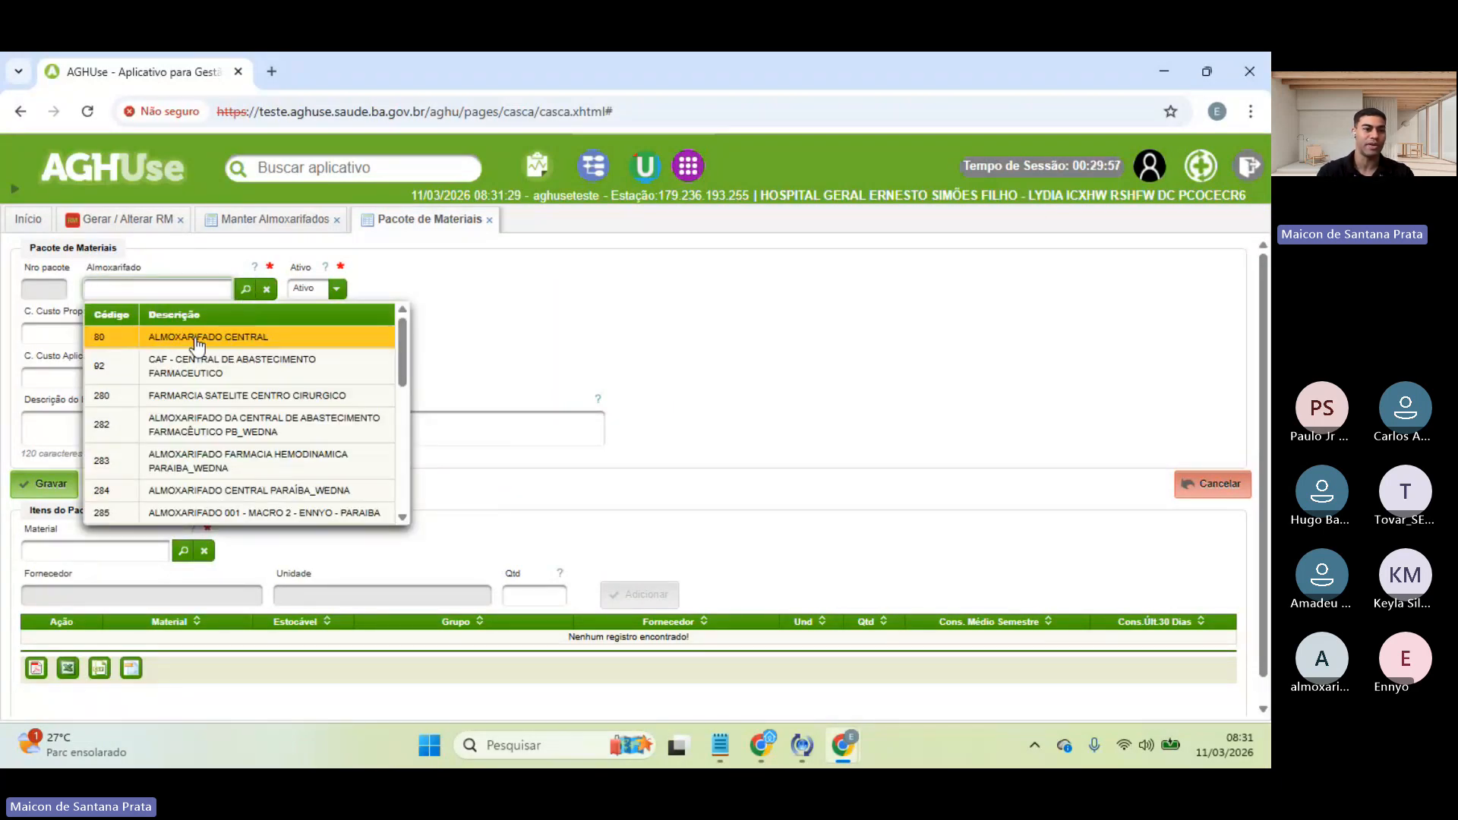
click(196, 337)
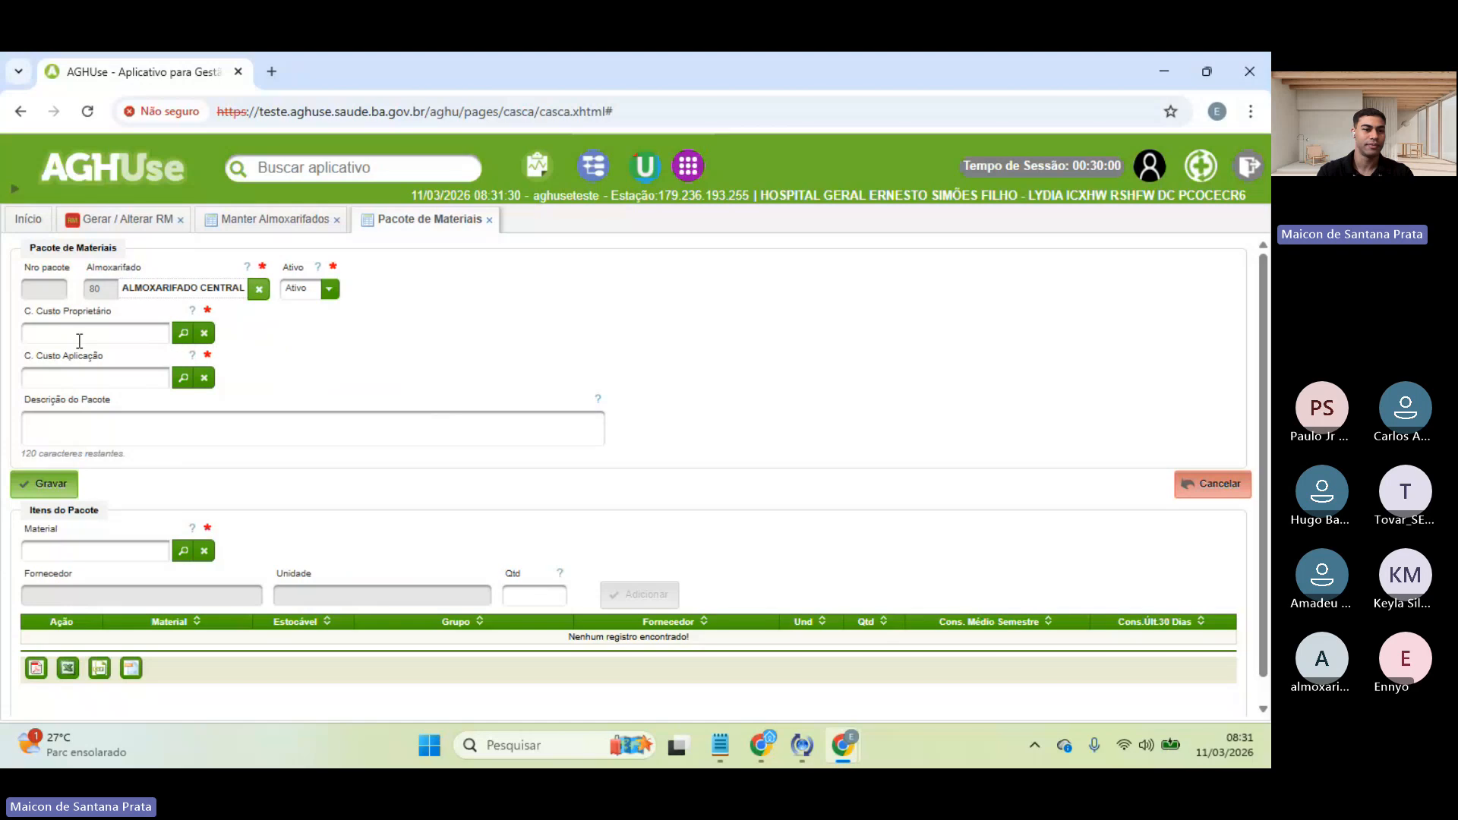
click(182, 338)
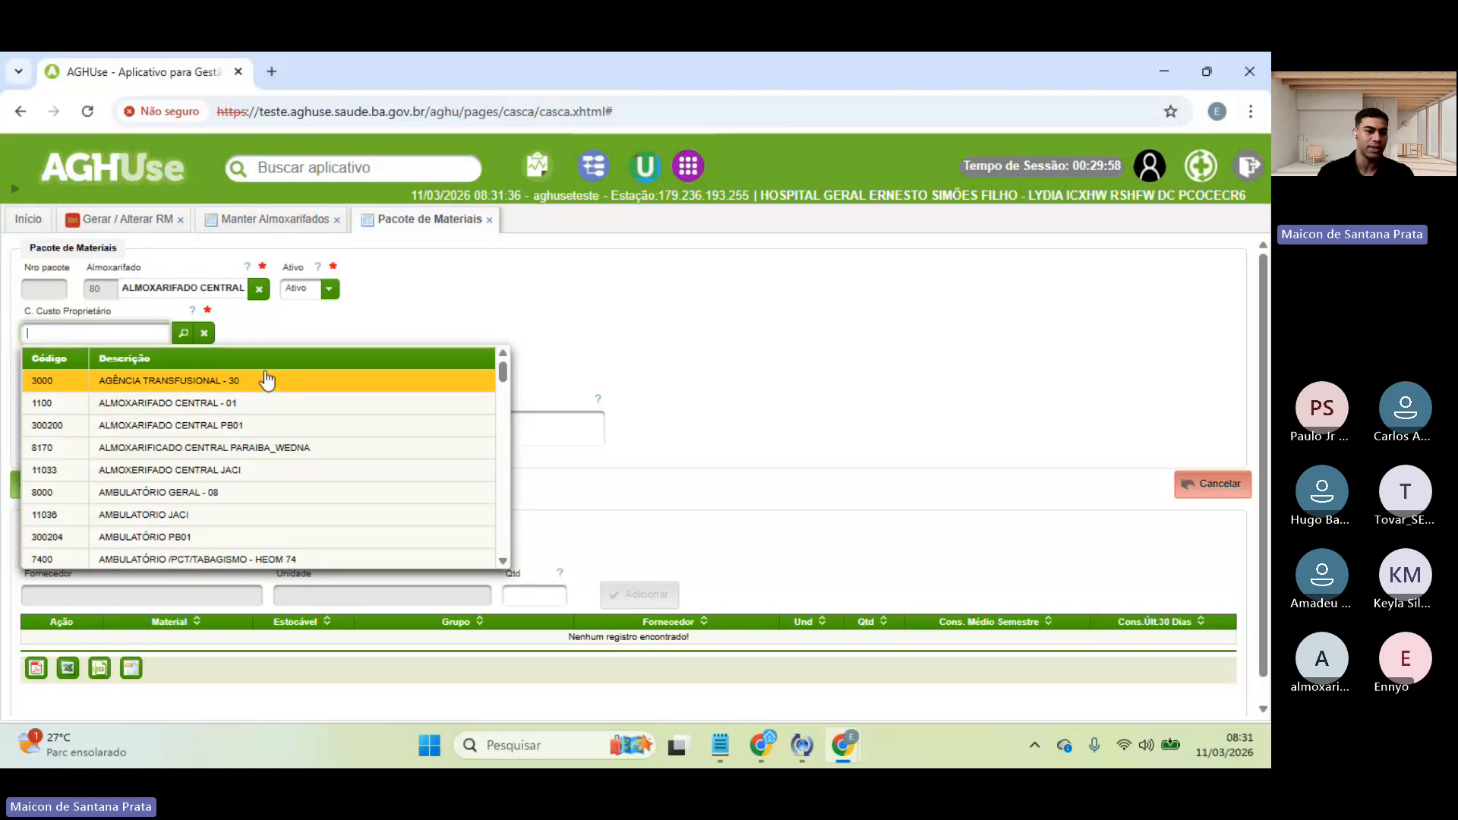
click(312, 331)
click(105, 387)
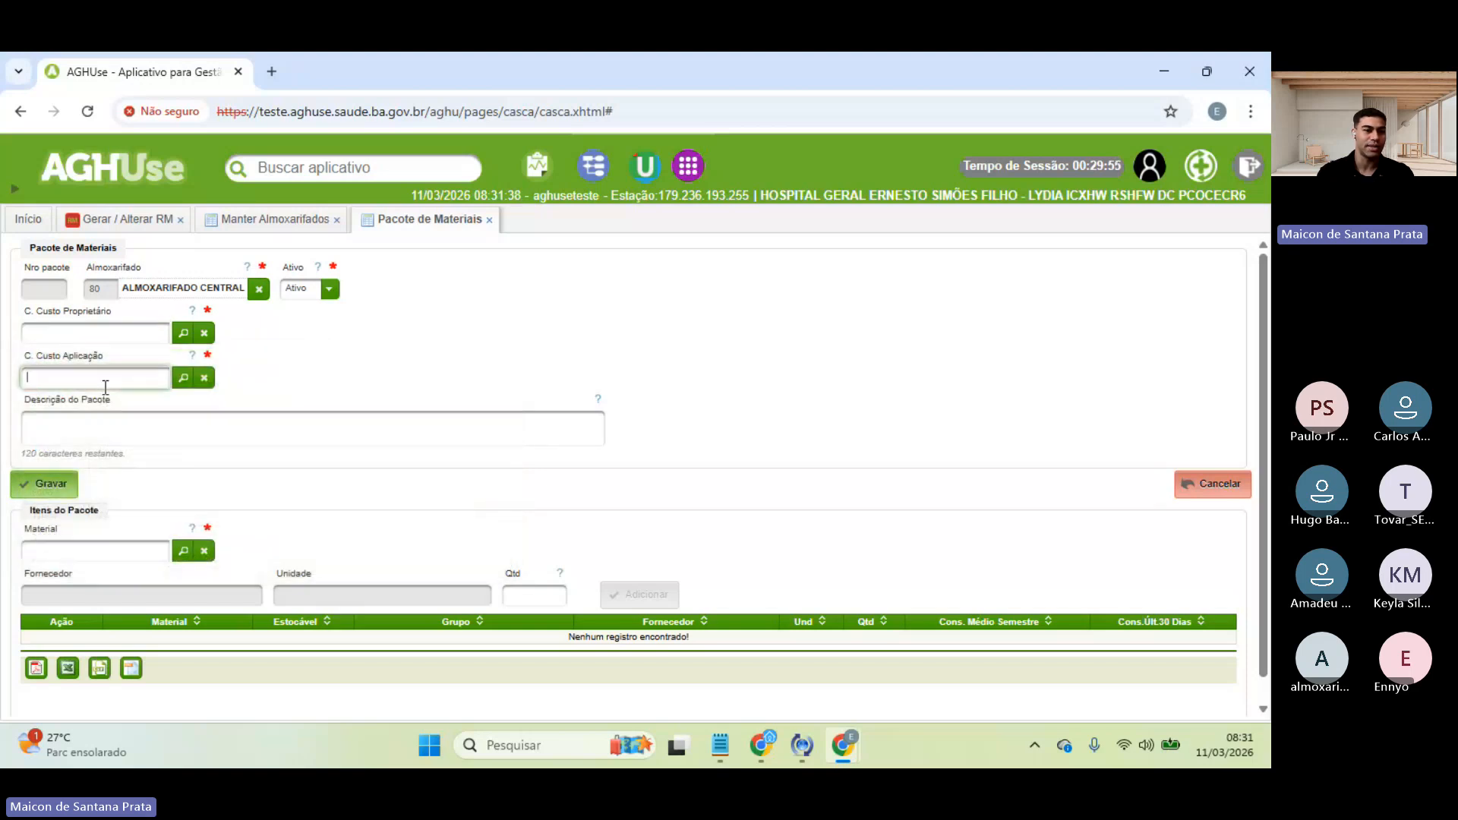
click(135, 221)
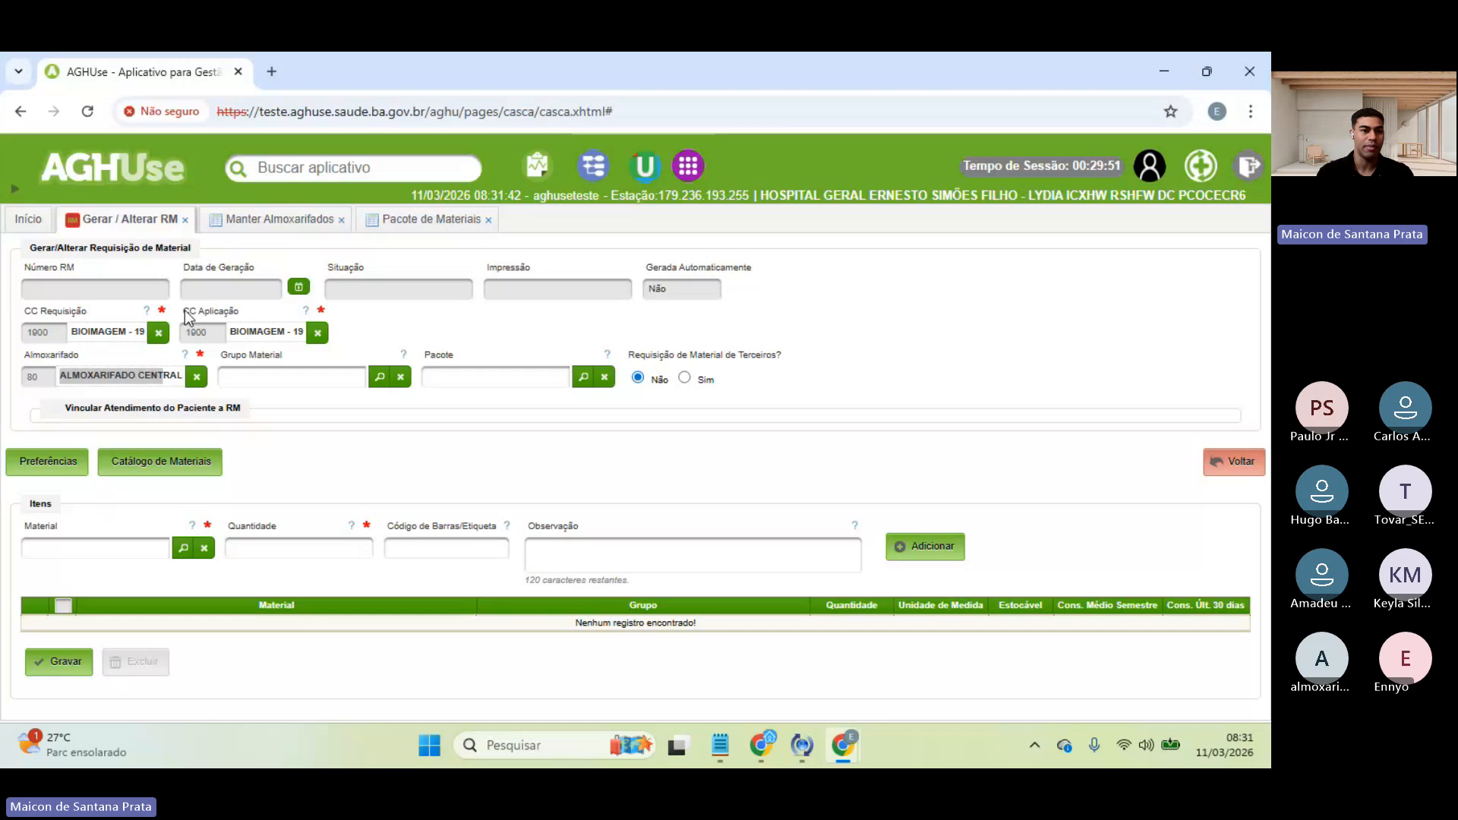
drag(185, 313, 241, 314)
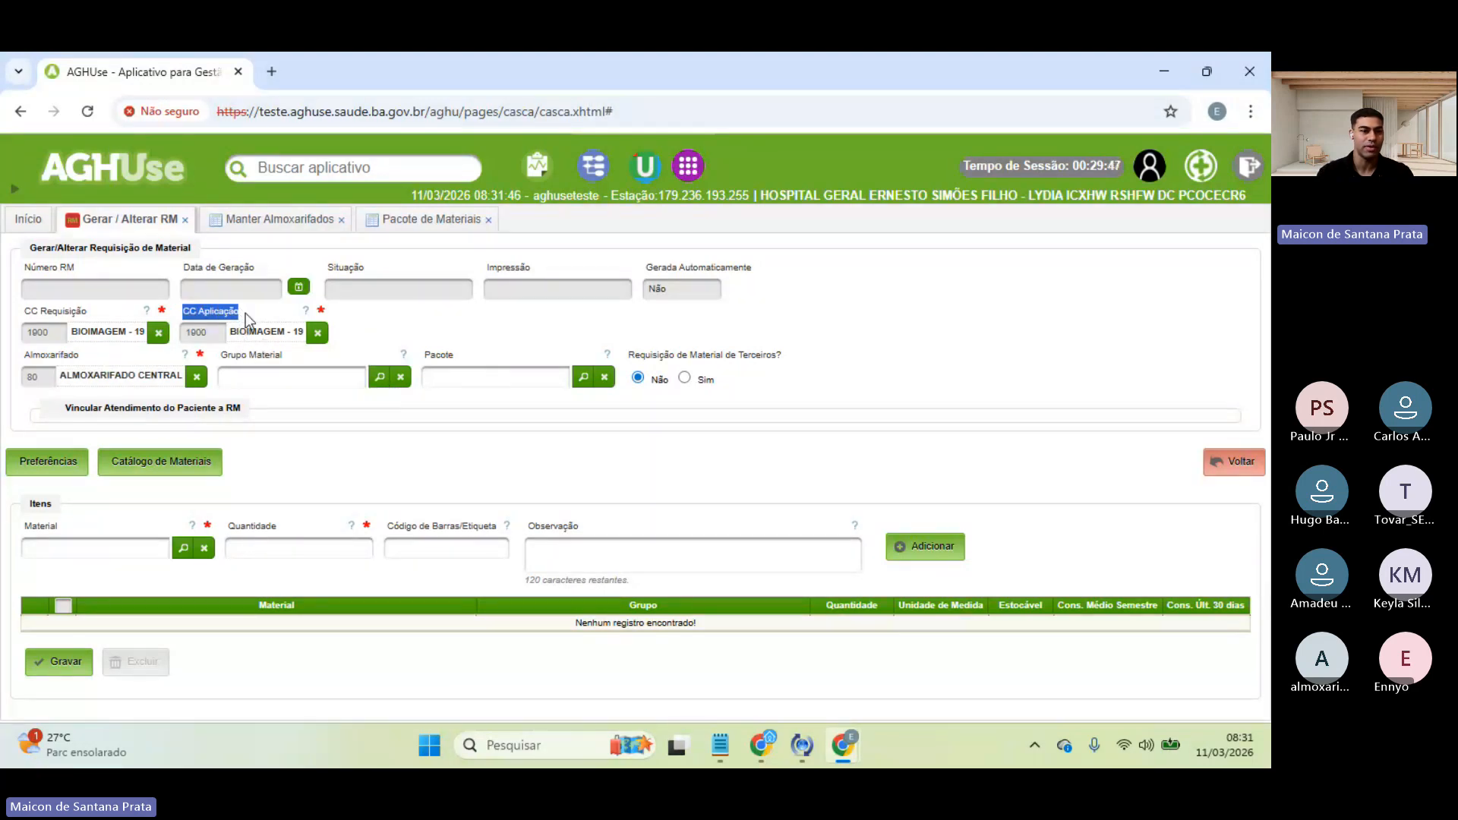
double_click(240, 334)
click(468, 348)
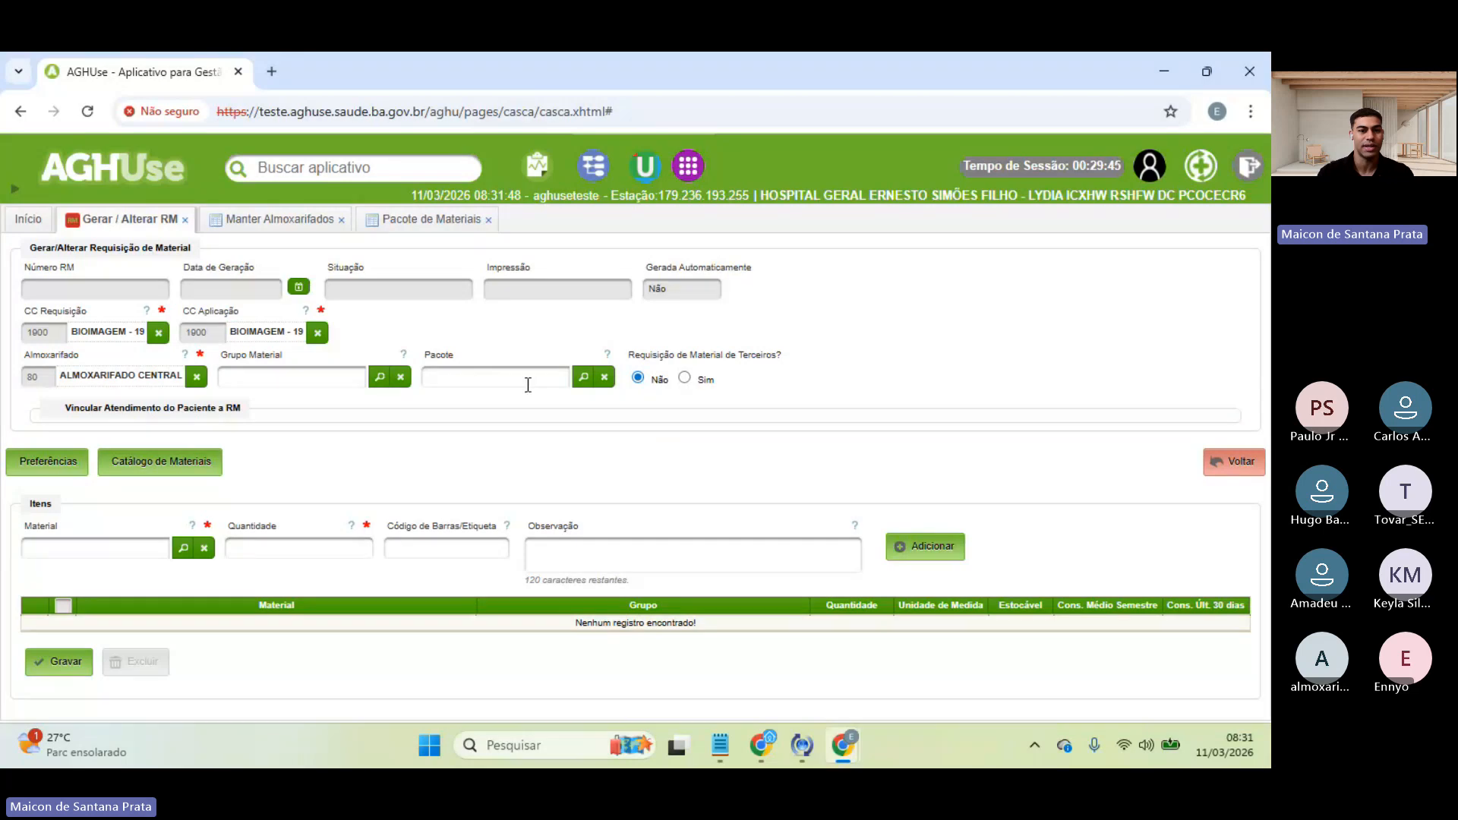
click(425, 220)
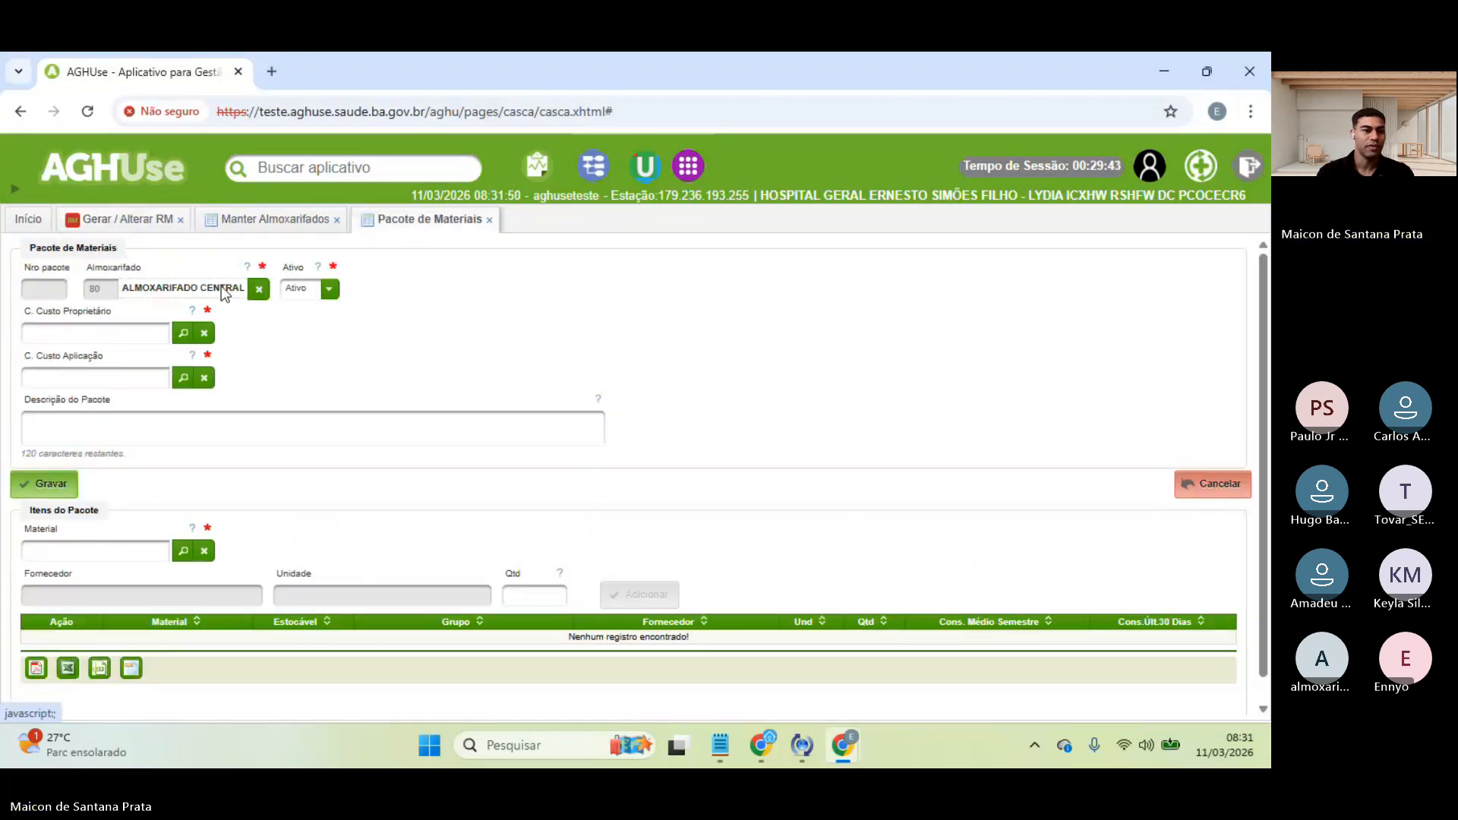
- Set the package's owner and application cost centres to 1900 BIOIMAGEM - 19
click(183, 332)
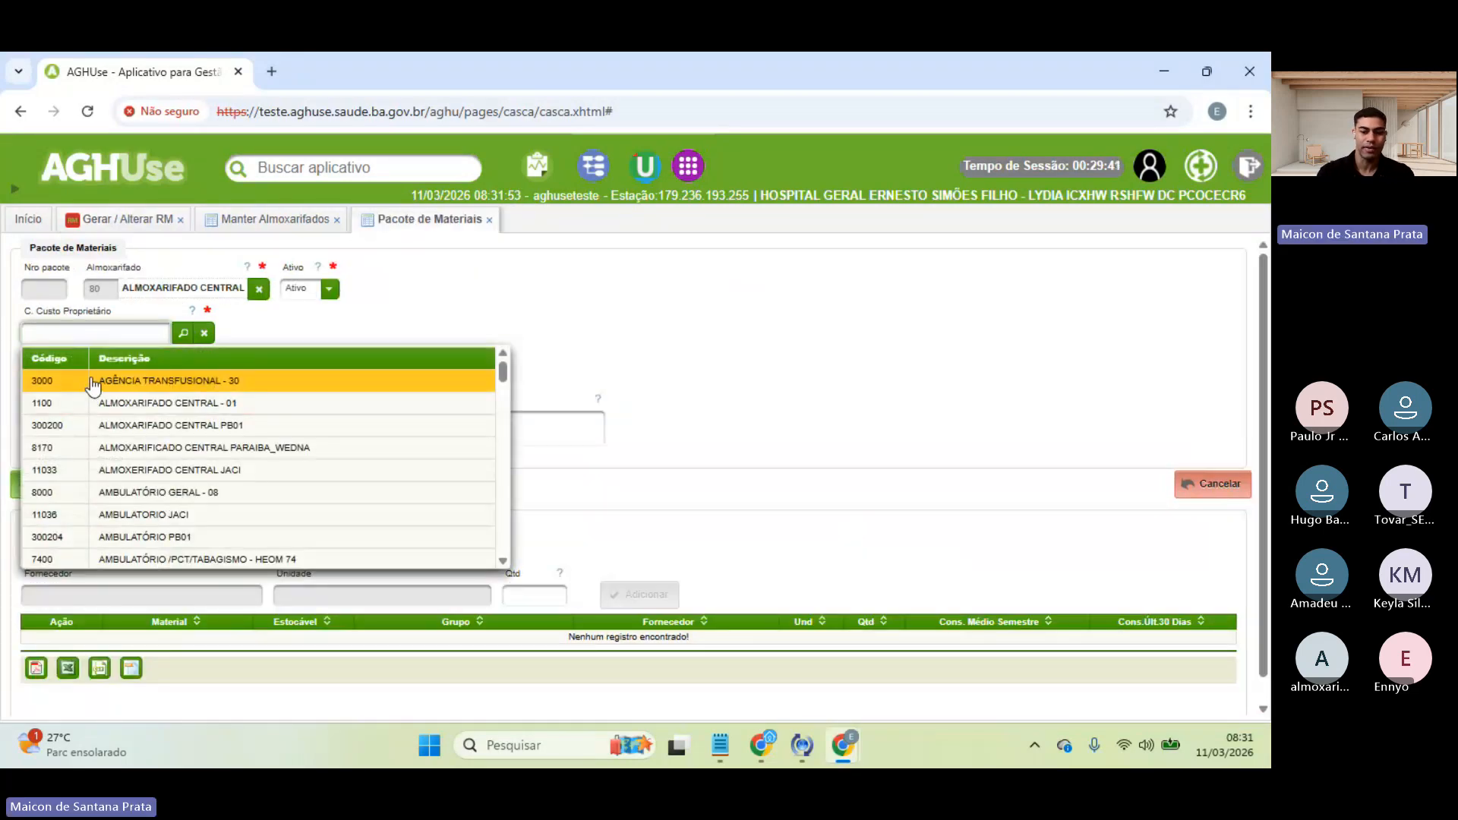
text(19)
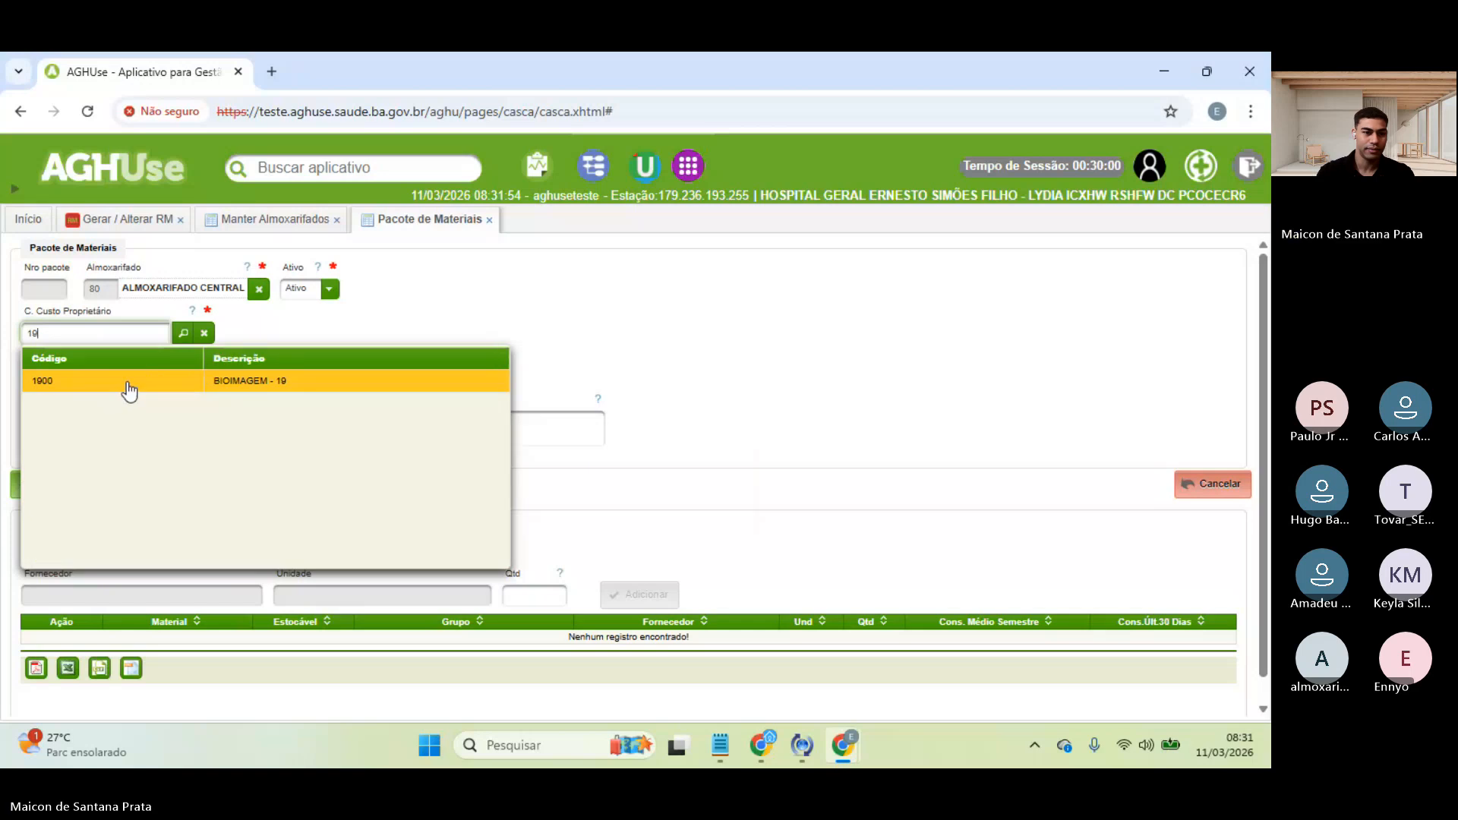
click(129, 386)
text(1)
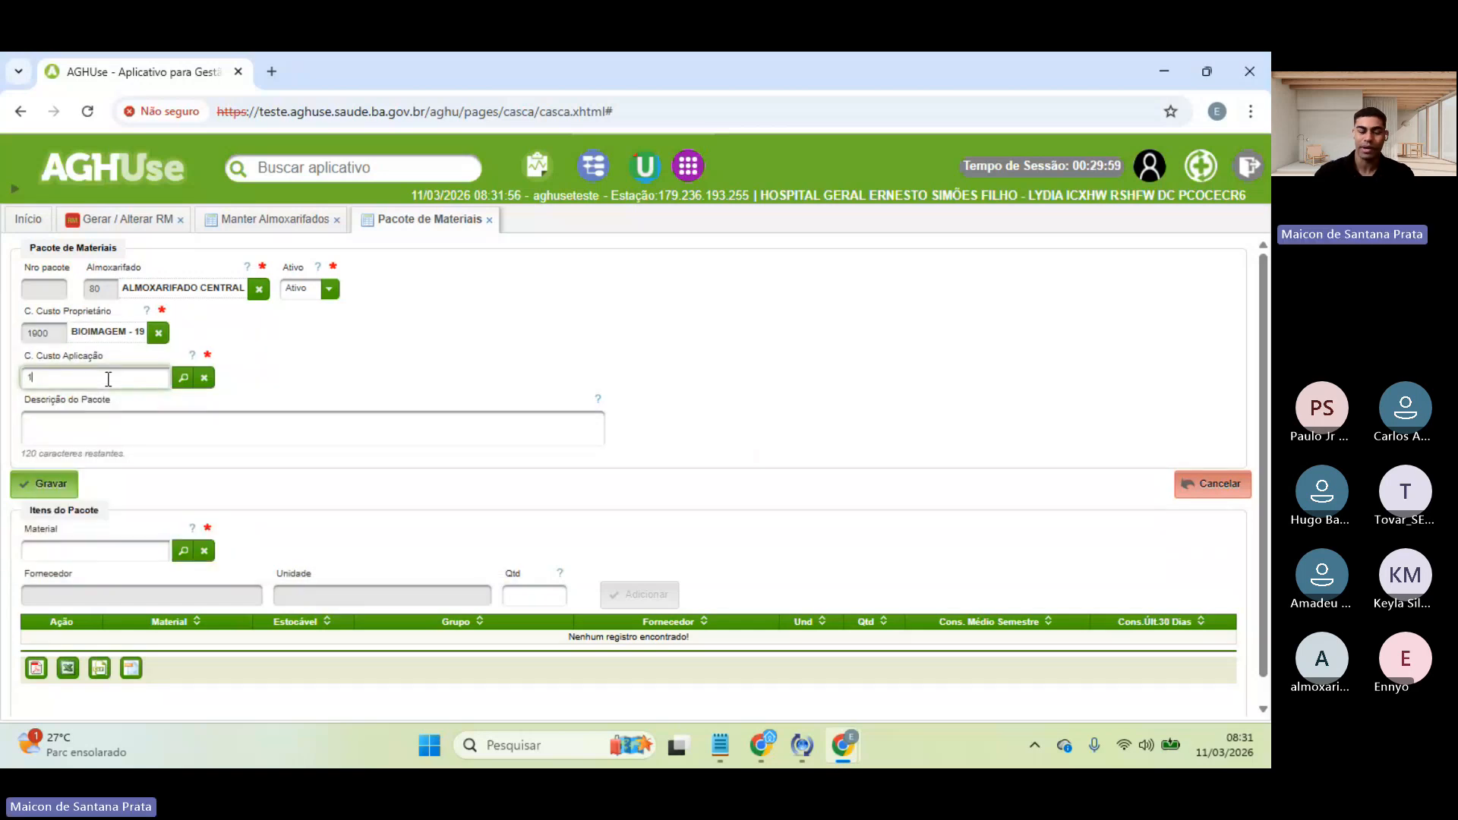
text(9)
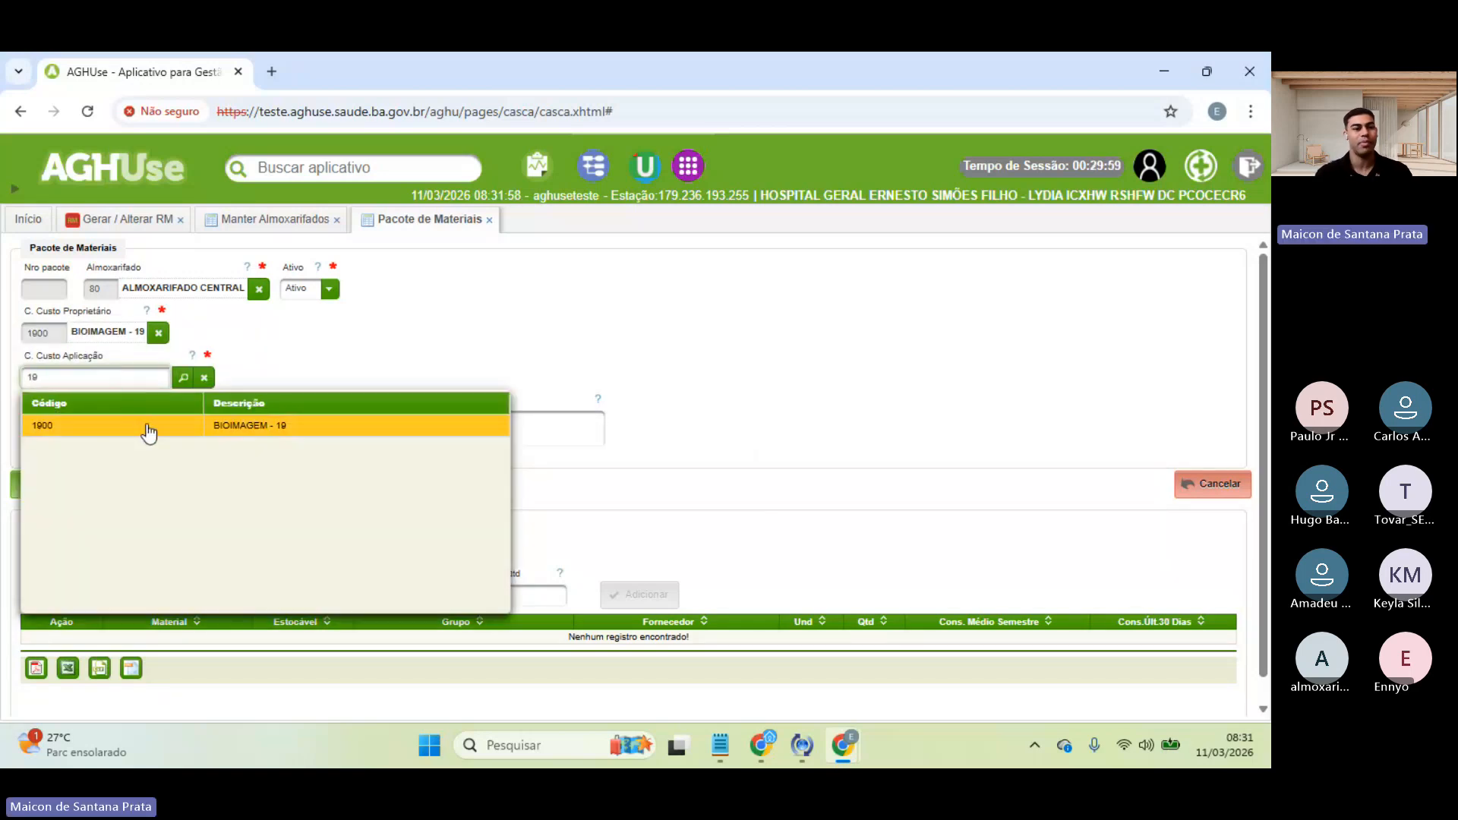
click(148, 430)
- Enter PACOTE ESTADOS as the package description
click(148, 424)
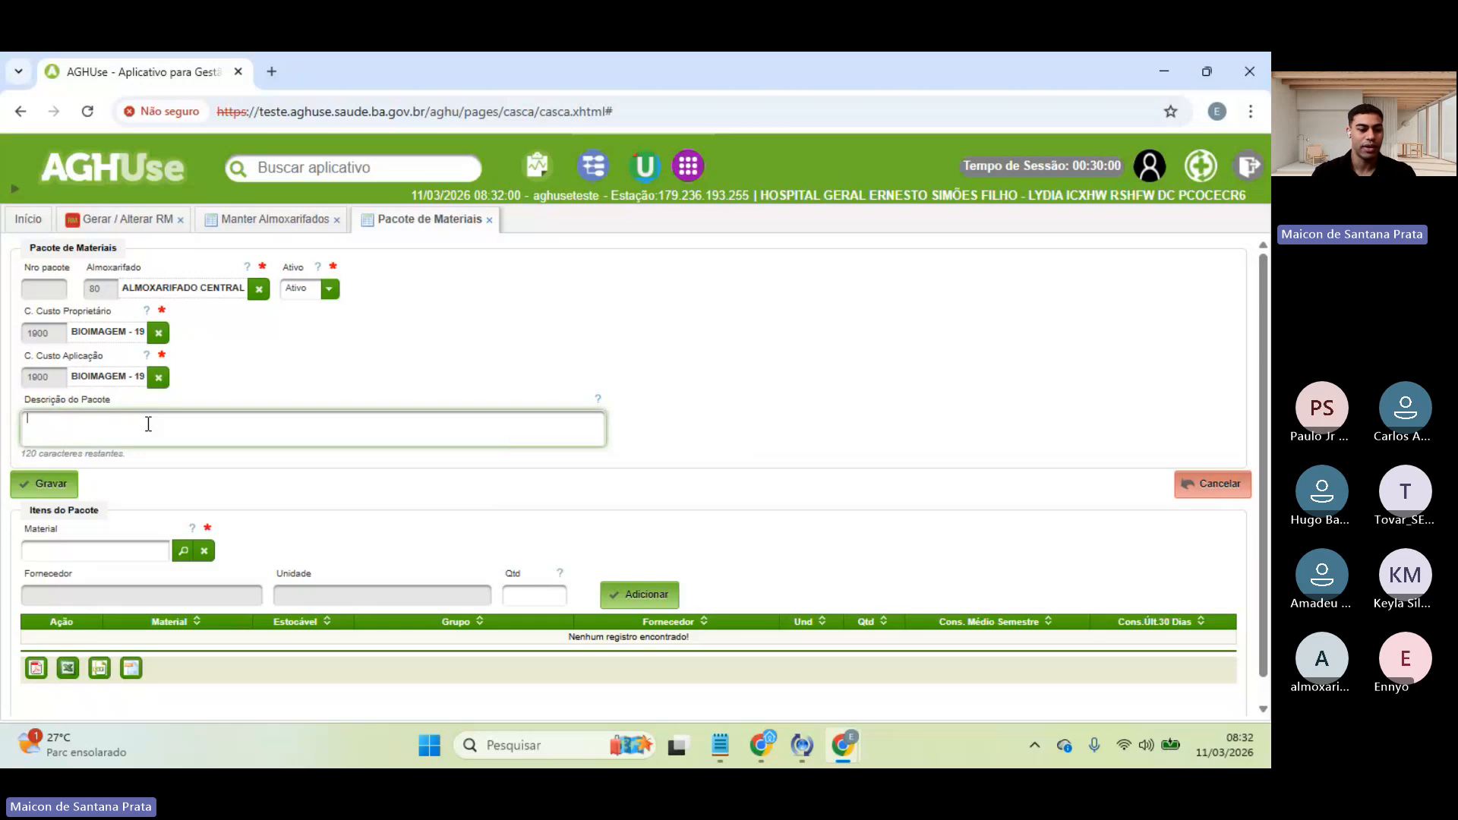
key(Caps_Lock)
text(DE)
key(Caps_Lock)
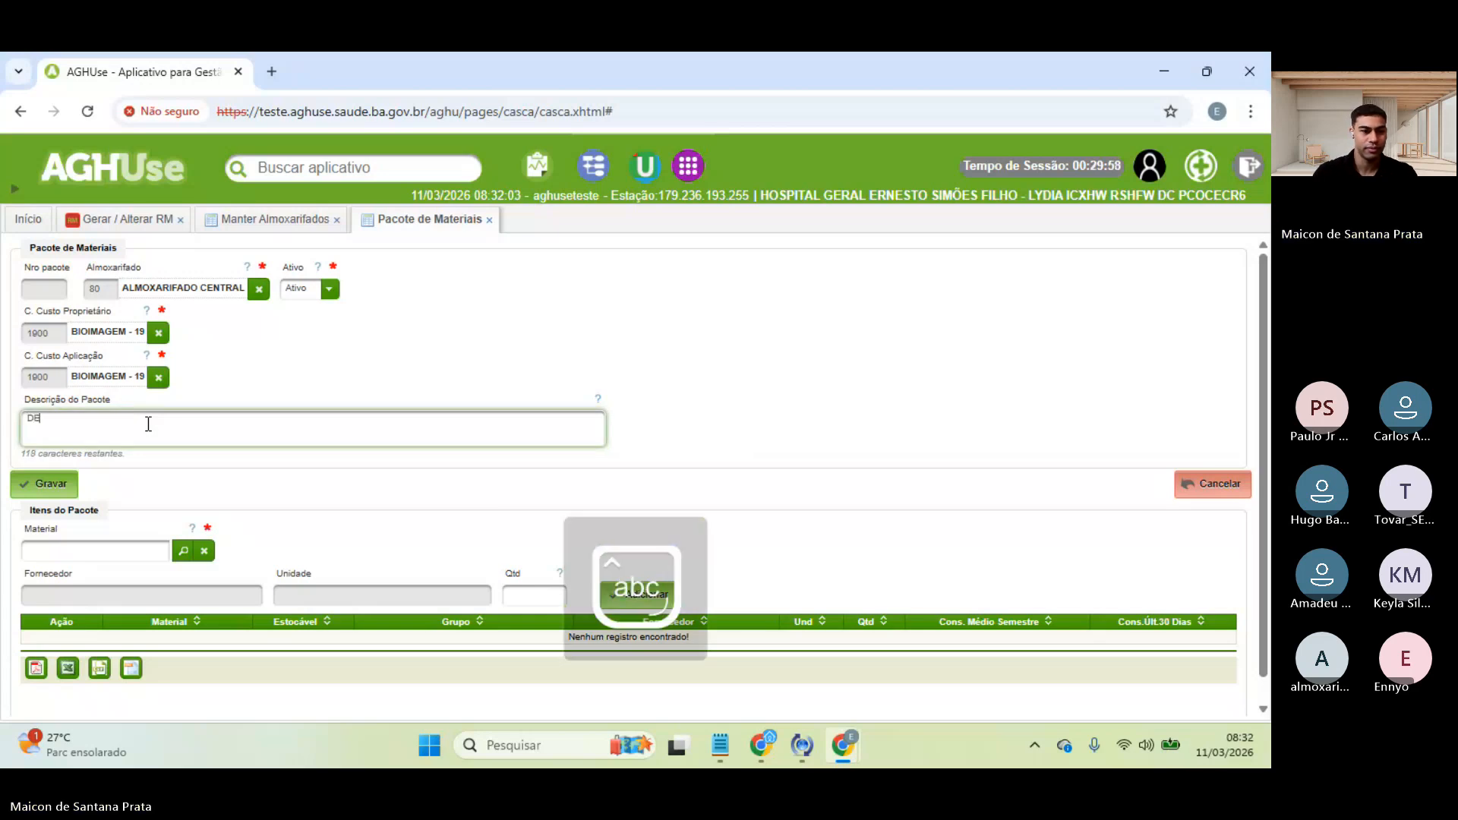
key(BackSpace)
key(Caps_Lock)
text(P)
key(Caps_Lock)
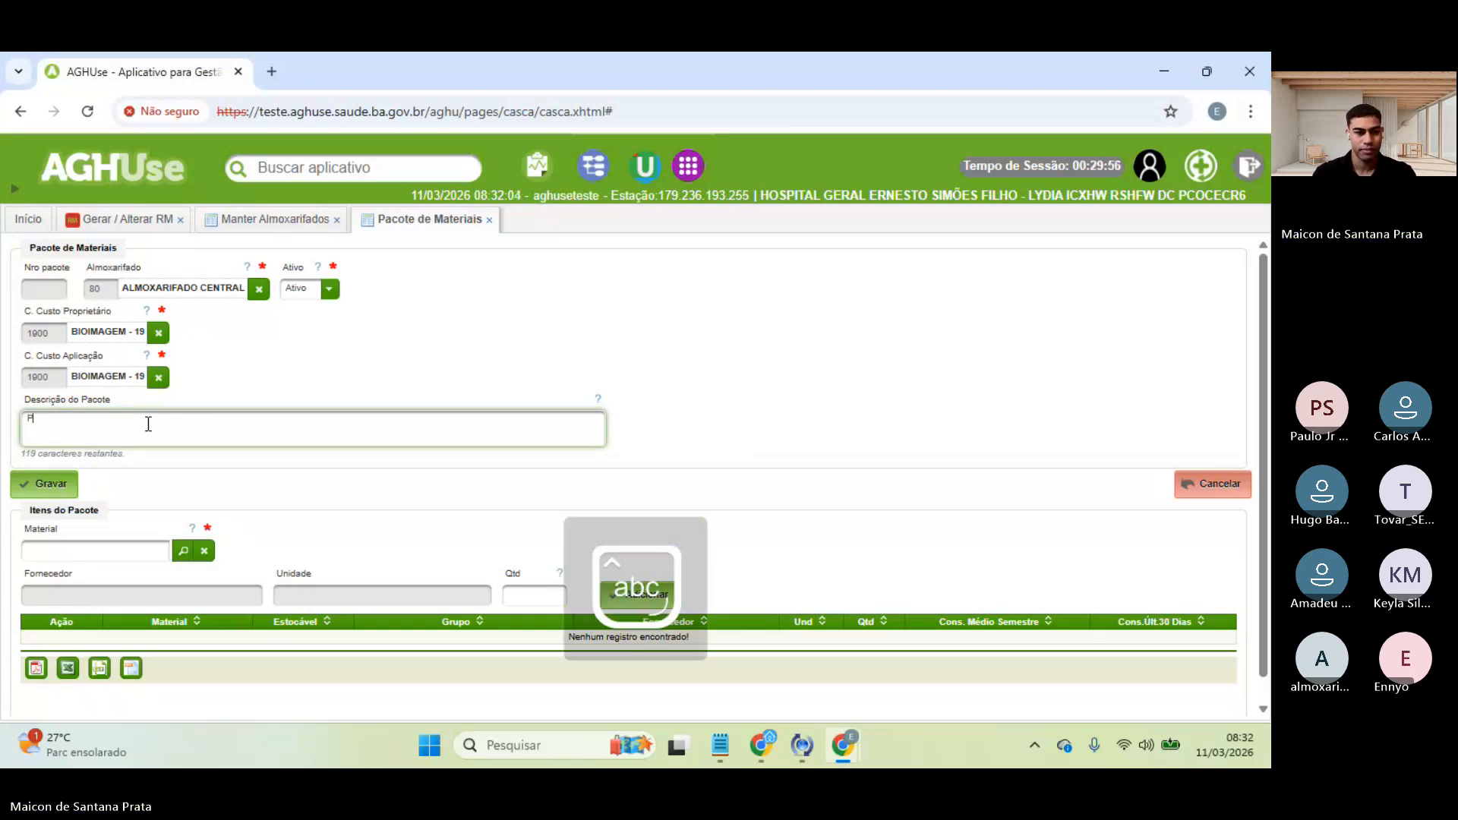
text(COTE ESTAD)
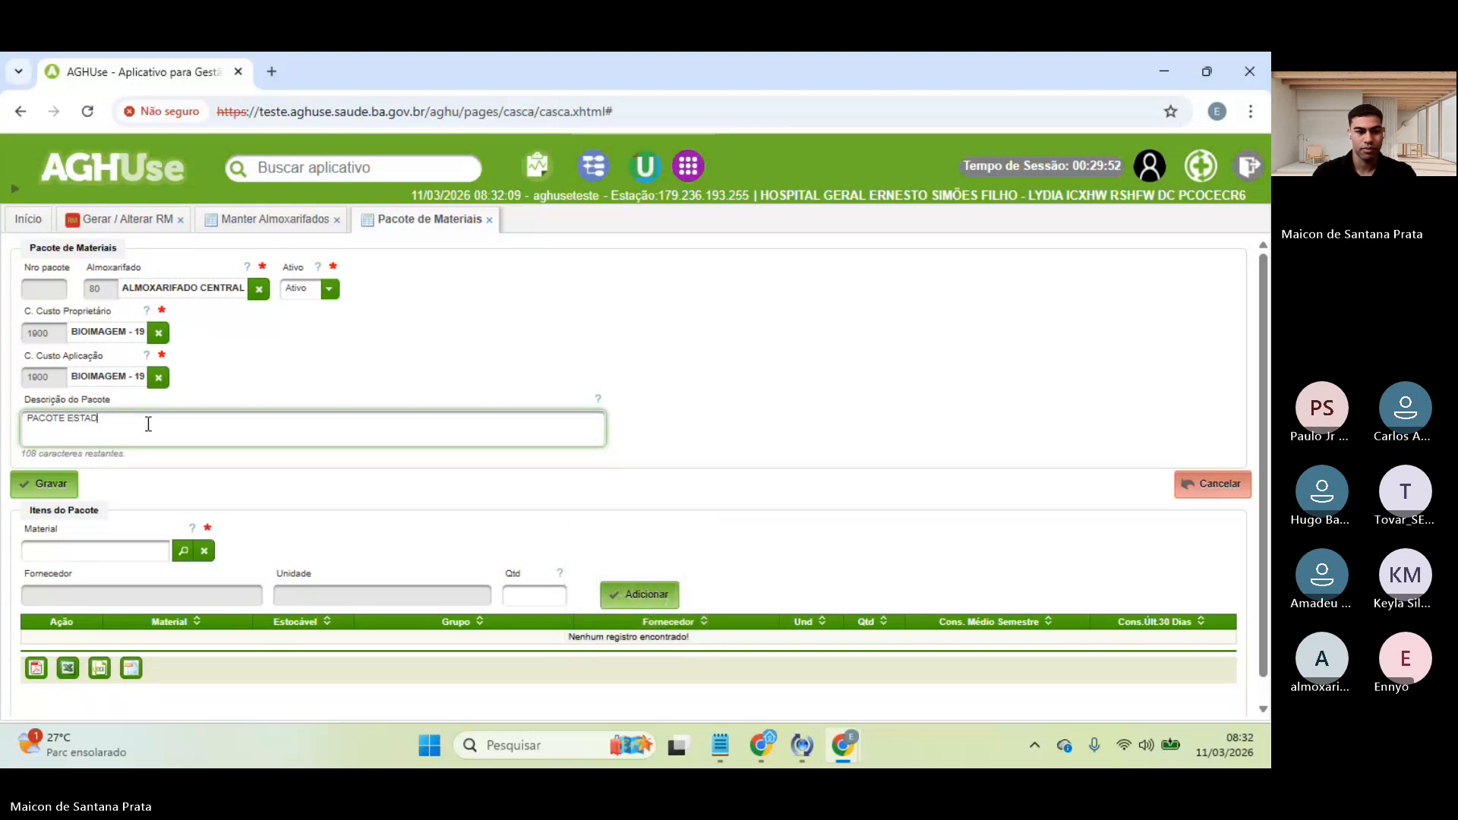
text(OS)
scroll(150, 507, down, 1)
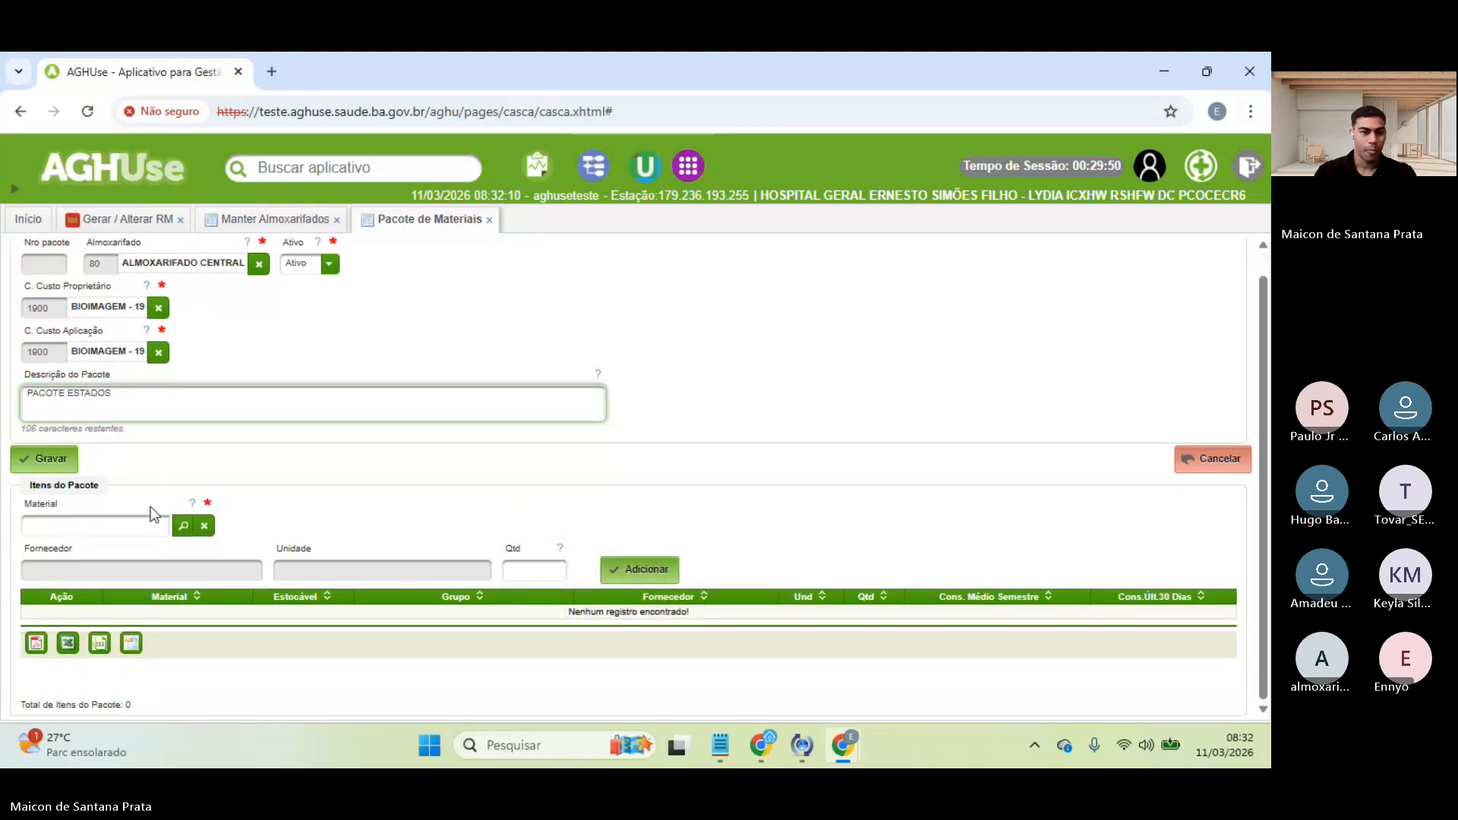
- Add 3 units of MATERIAL TREINAMENTO ESTADOS, found by searching 'estad', and save the package
click(120, 525)
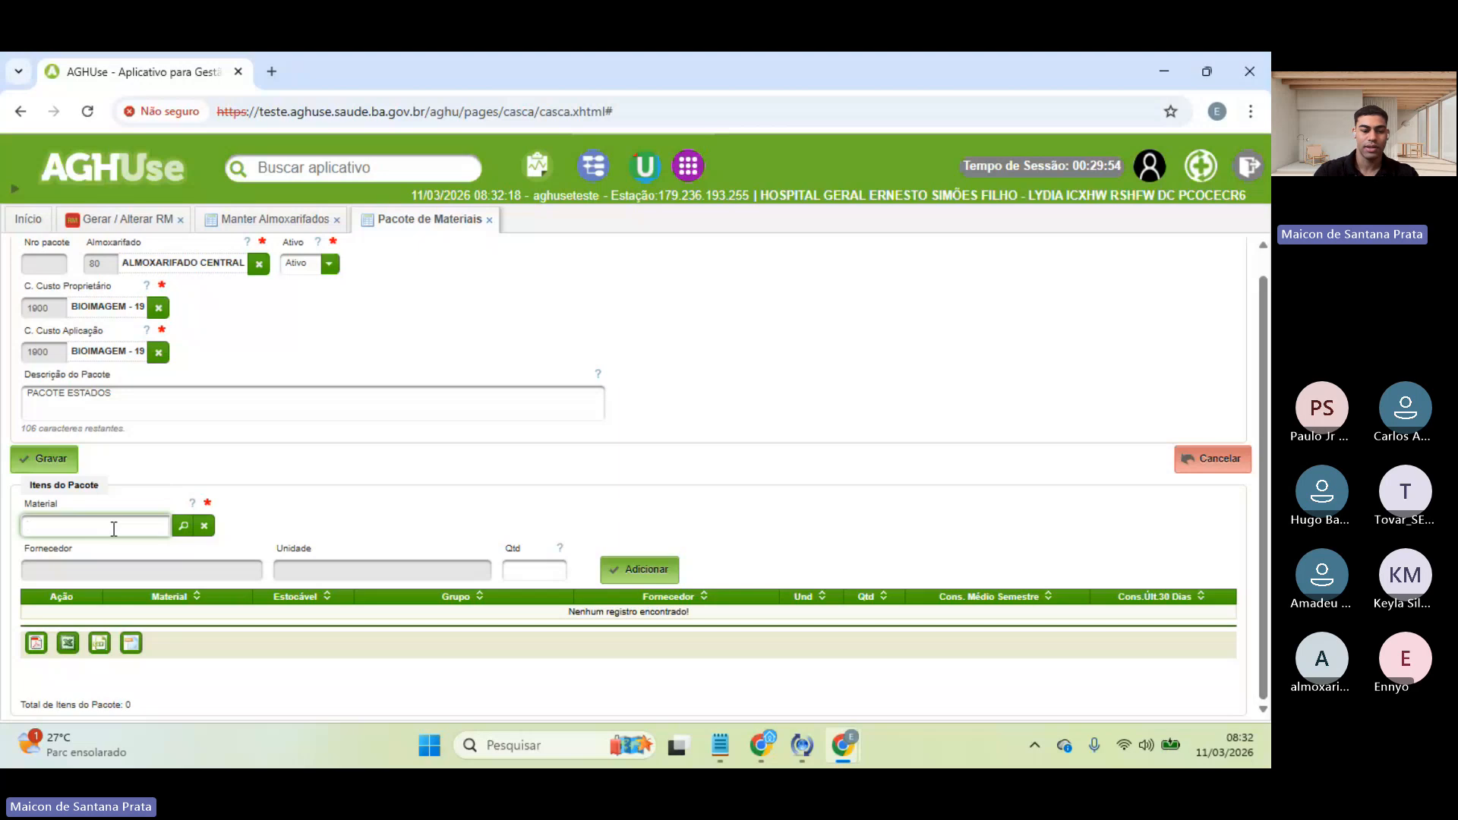
text(estad)
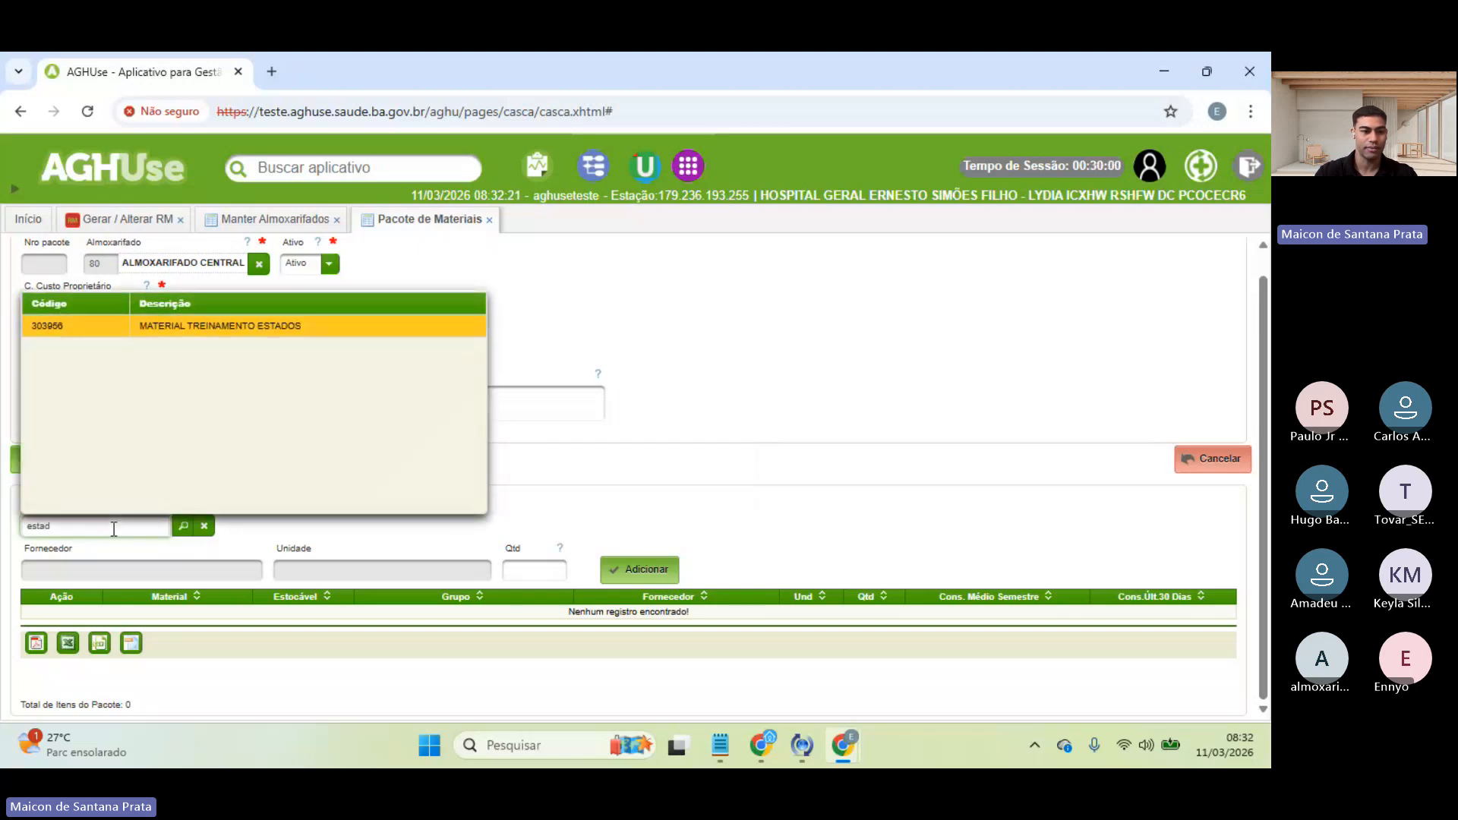
click(244, 327)
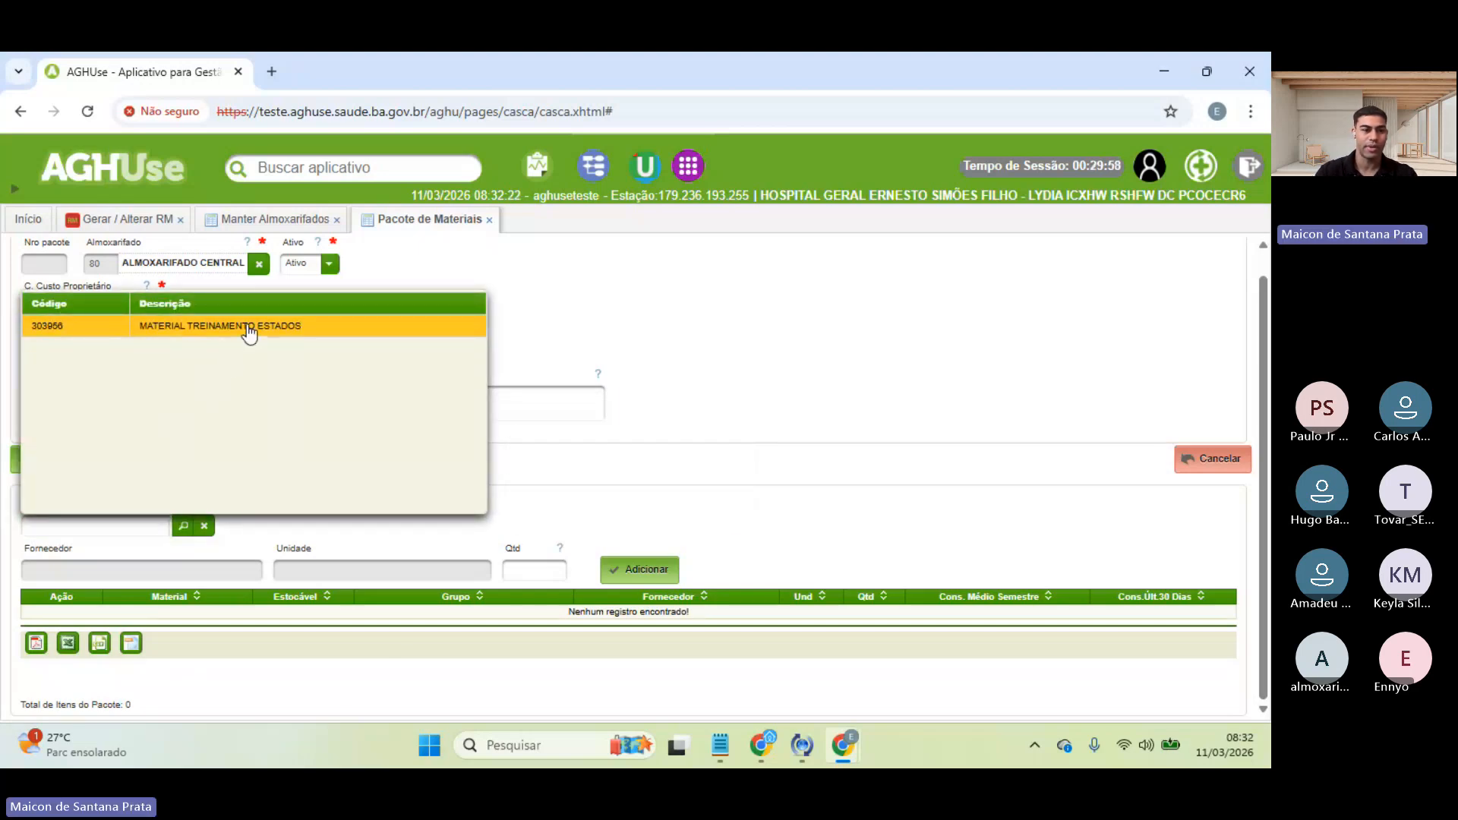
click(534, 566)
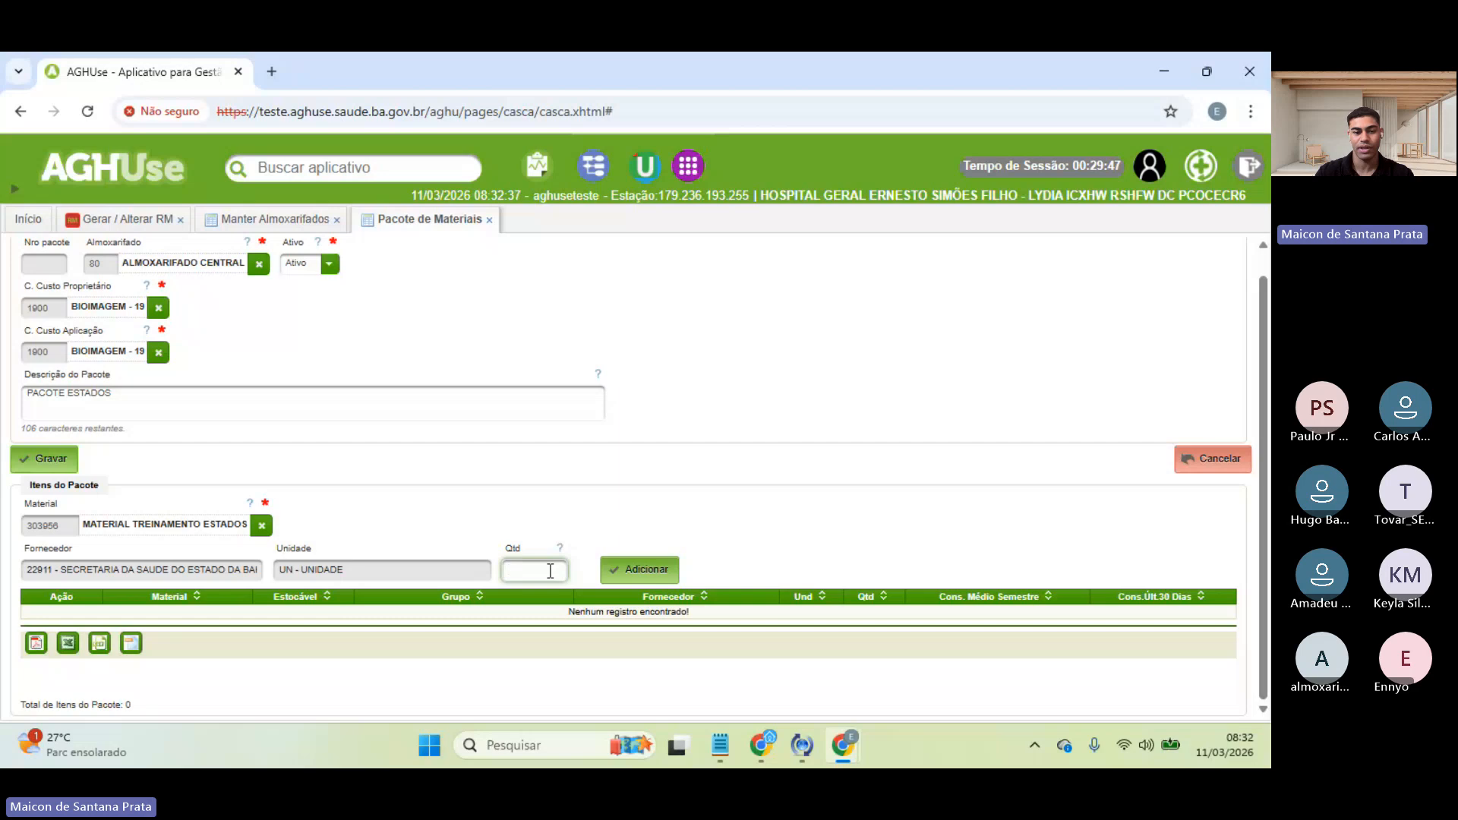
text(3)
click(641, 575)
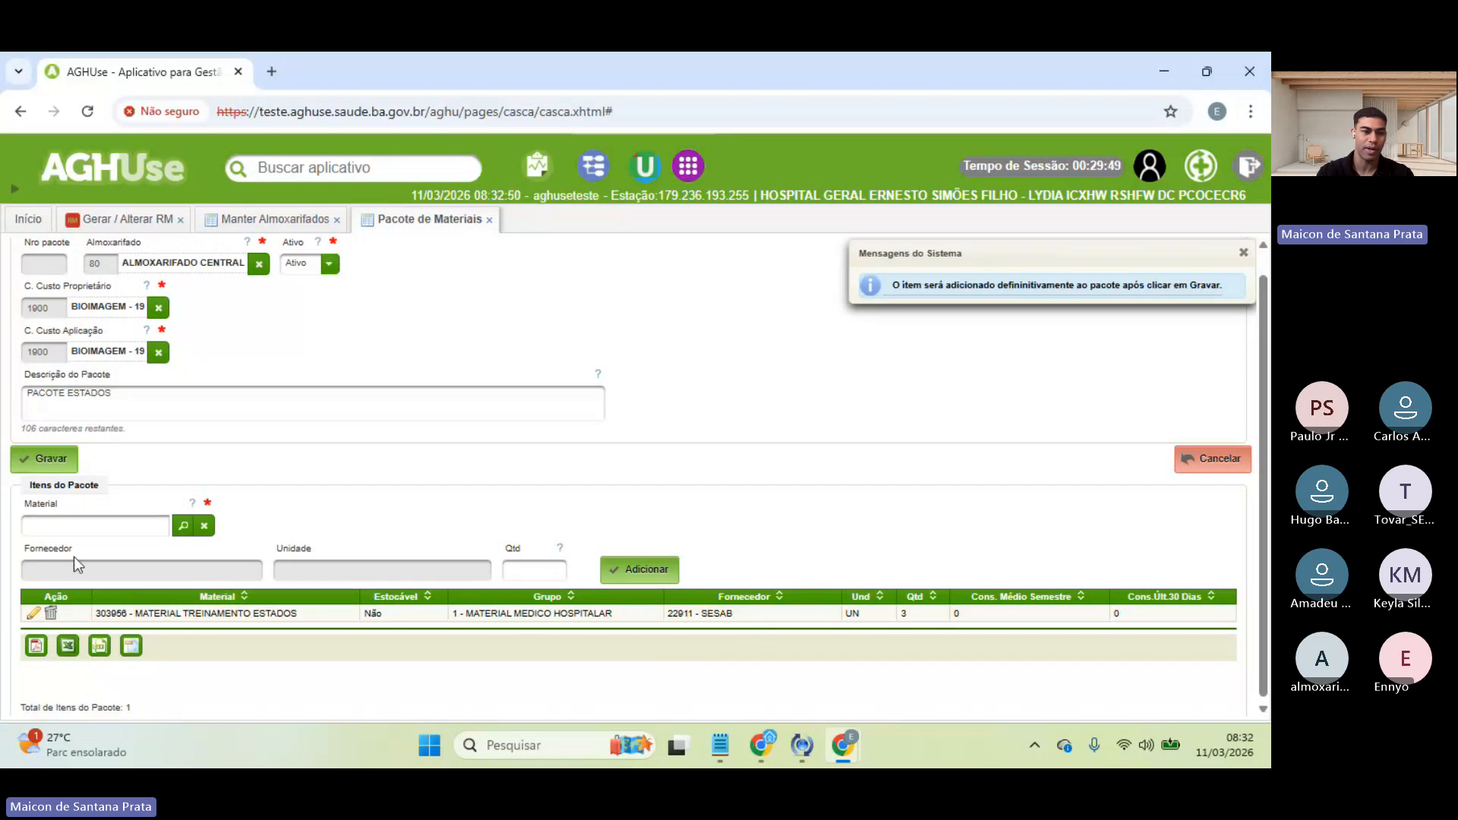
click(61, 462)
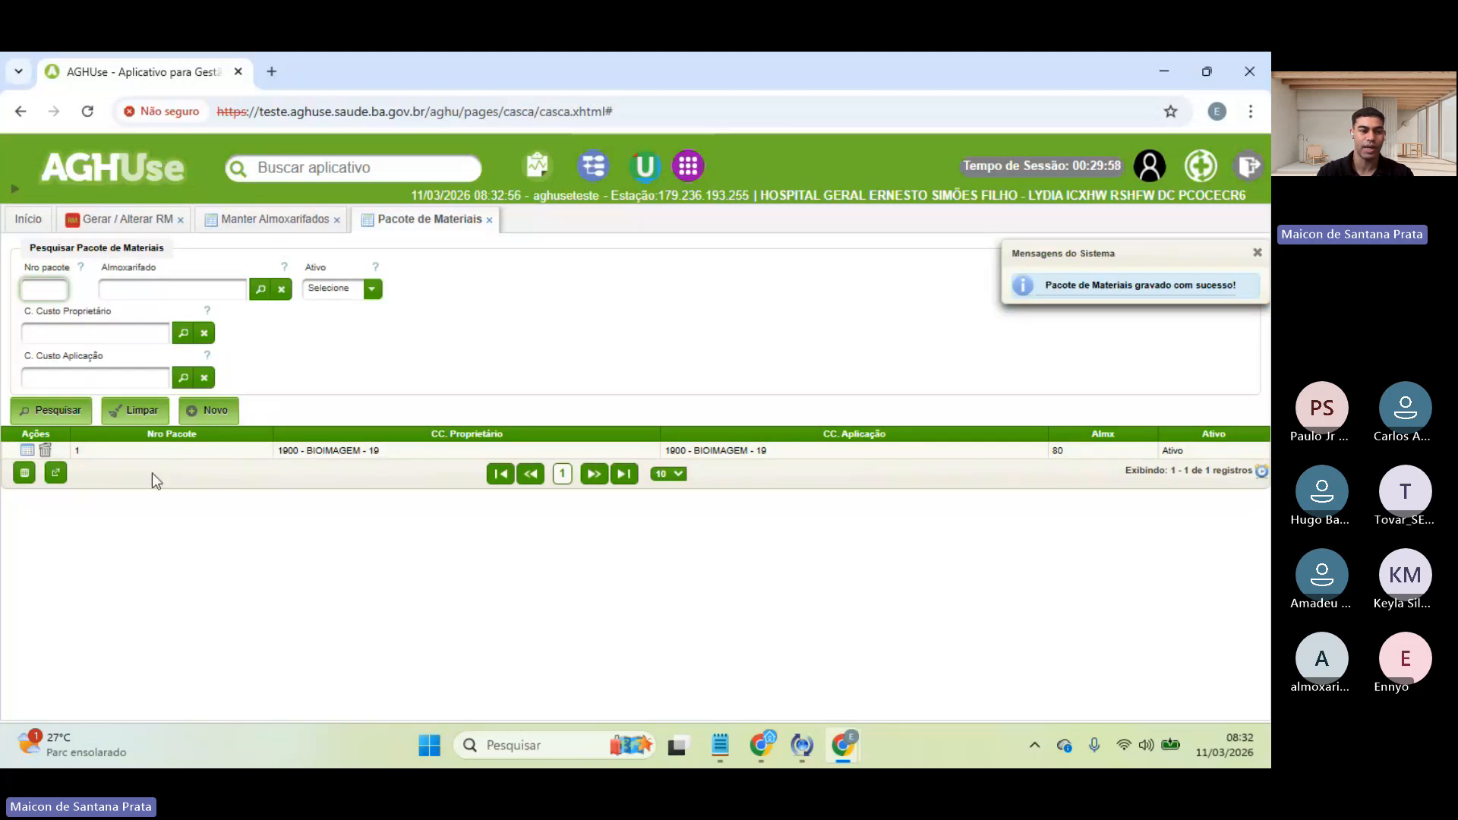
- Attach package 1, Pacote estados, to the requisition through its Pacote lookup
click(124, 225)
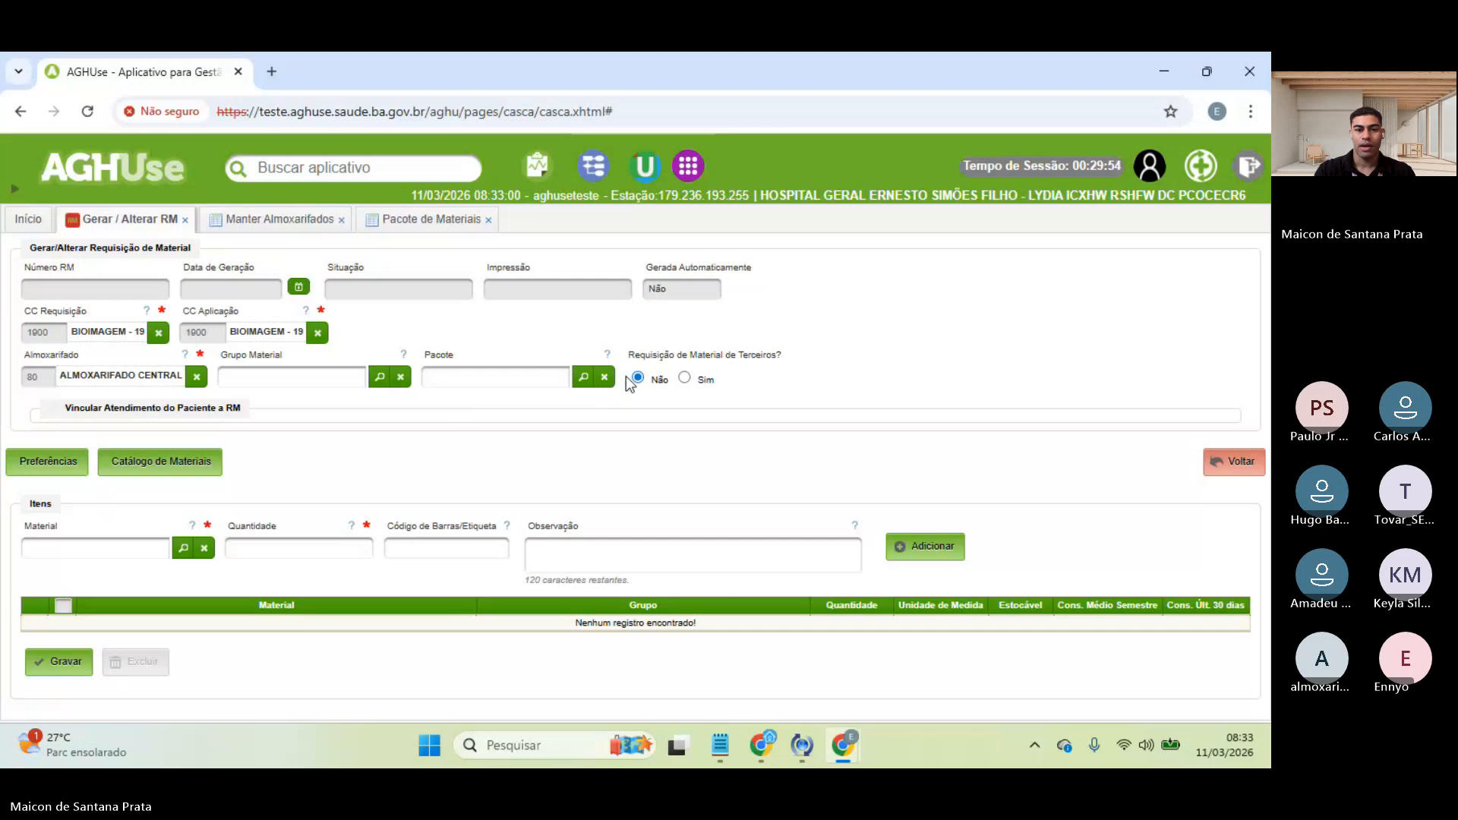
click(604, 378)
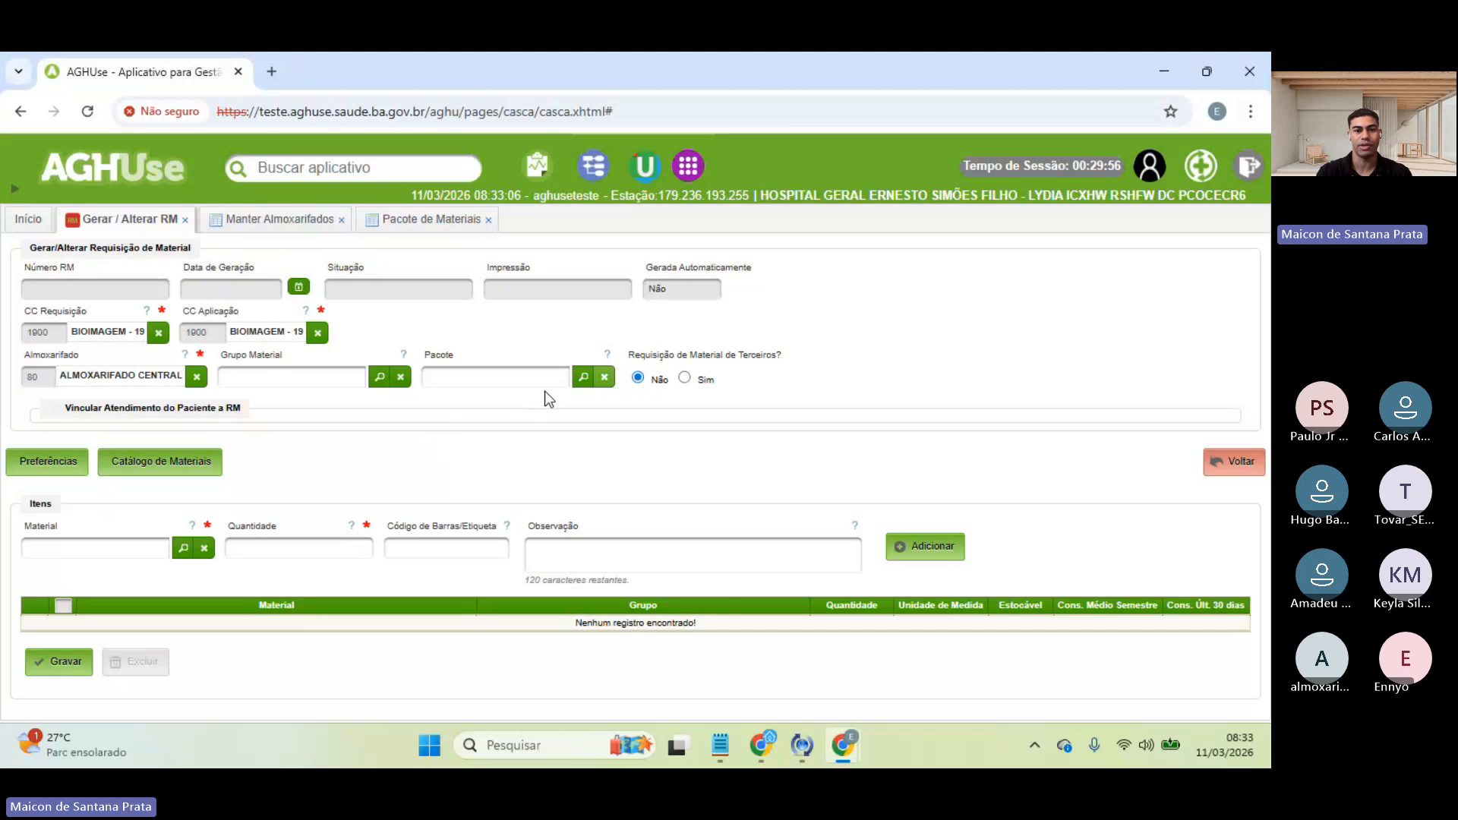
click(584, 378)
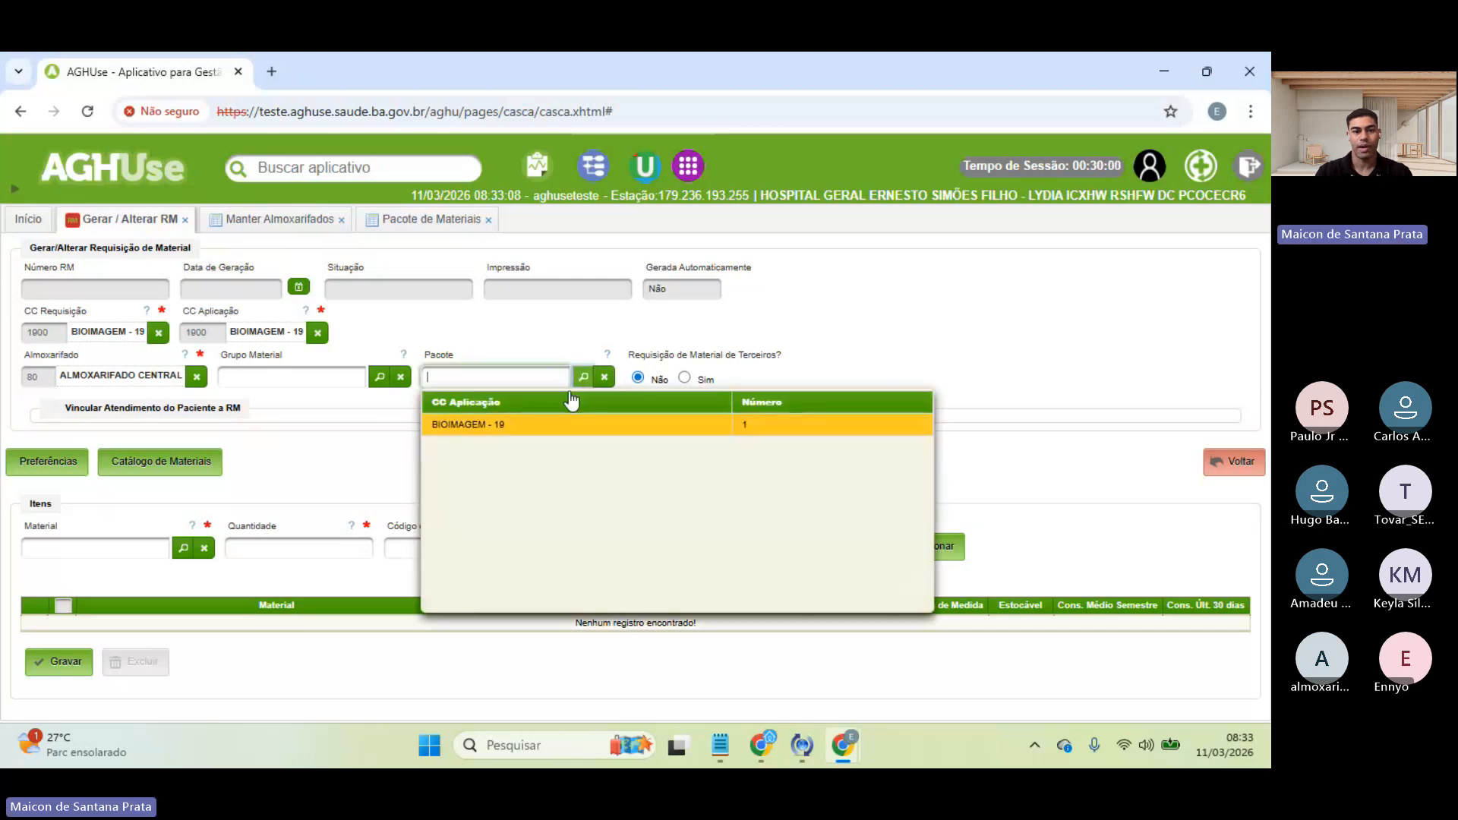
click(782, 345)
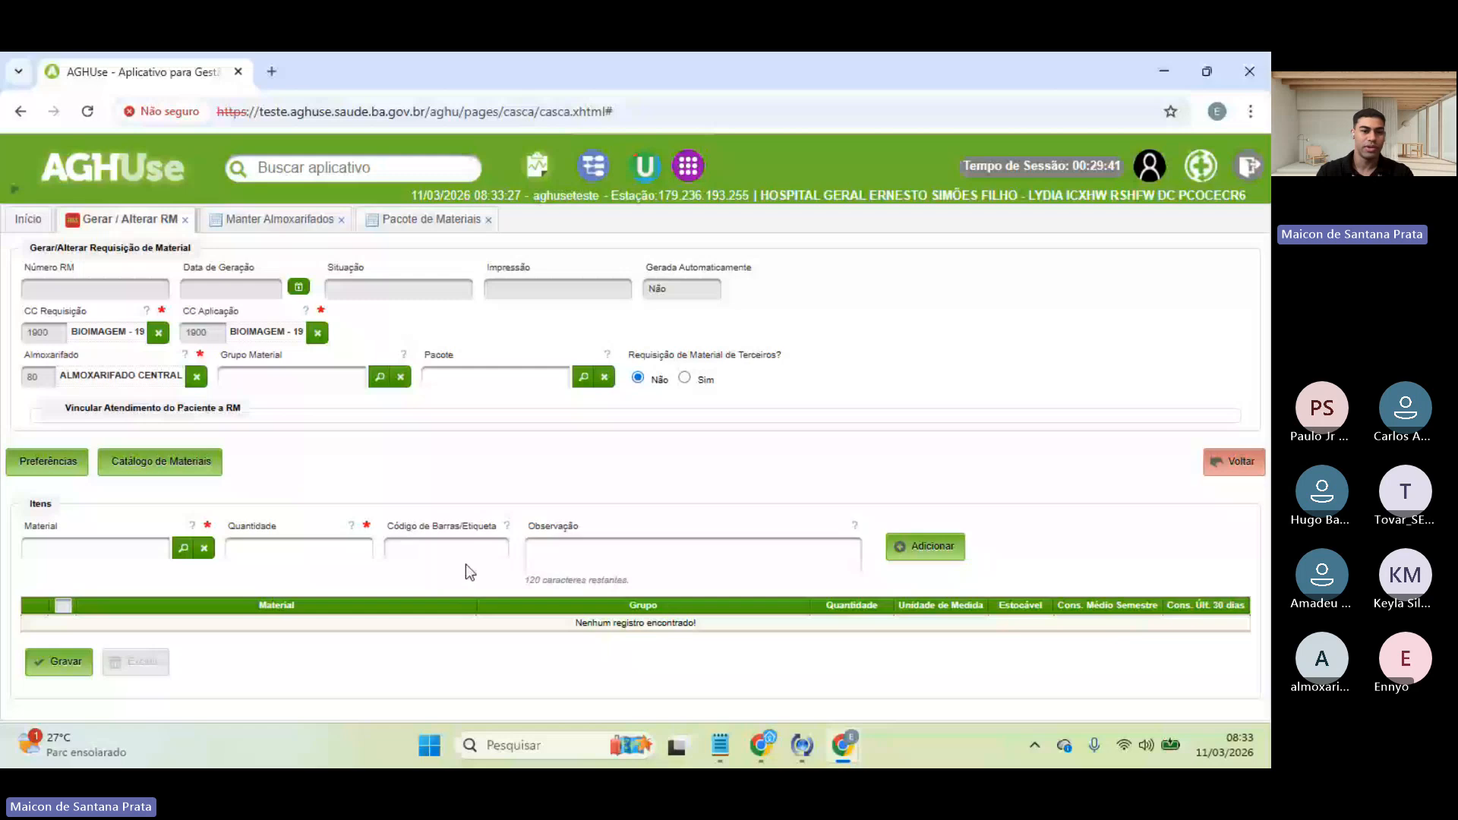
click(130, 556)
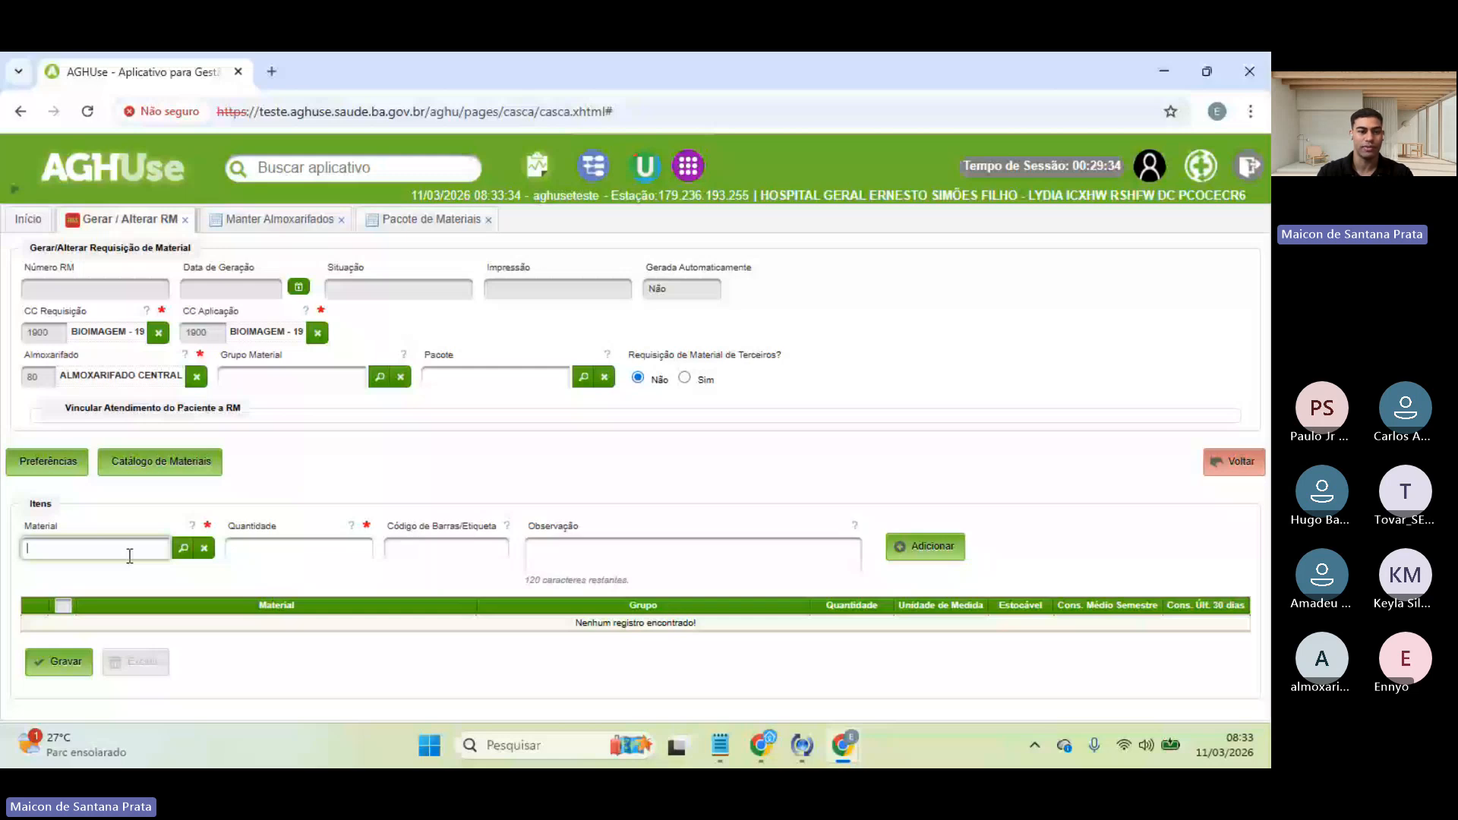
click(583, 378)
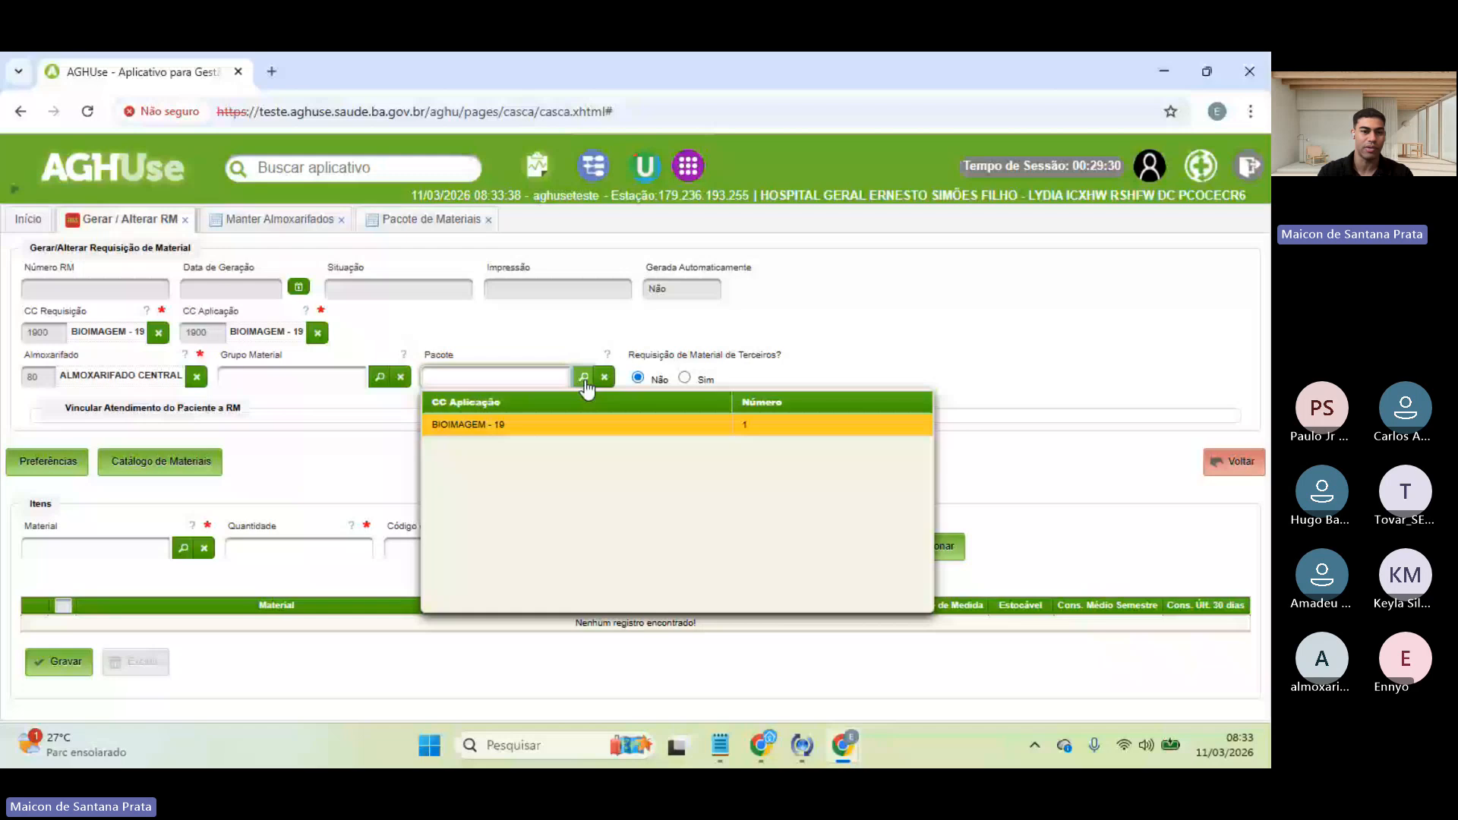
click(577, 424)
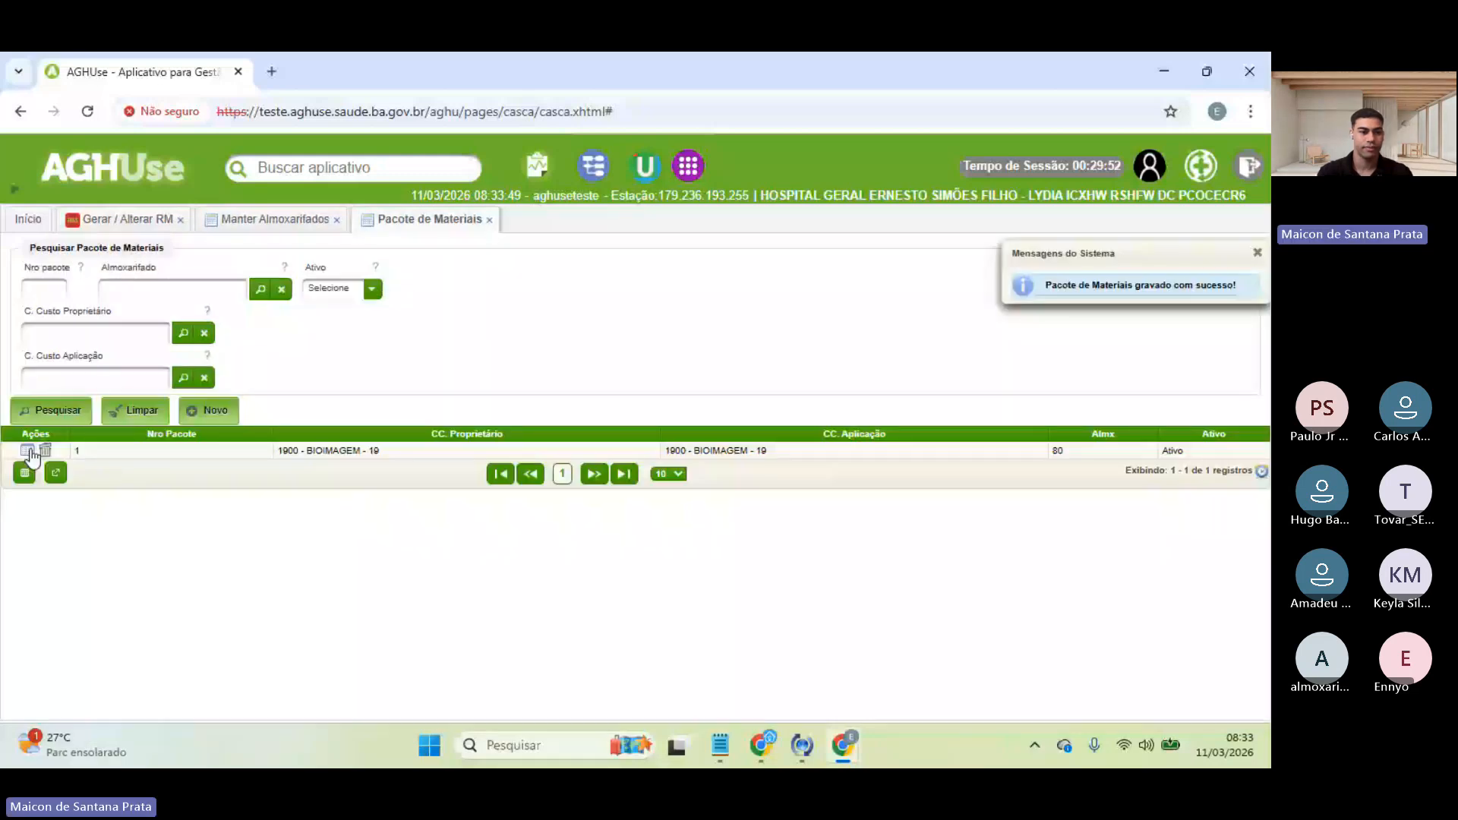
- Generate requisition RM 2046066 from package 1, holding 3 units of MATERIAL TREINAMENTO ESTADOS
click(27, 451)
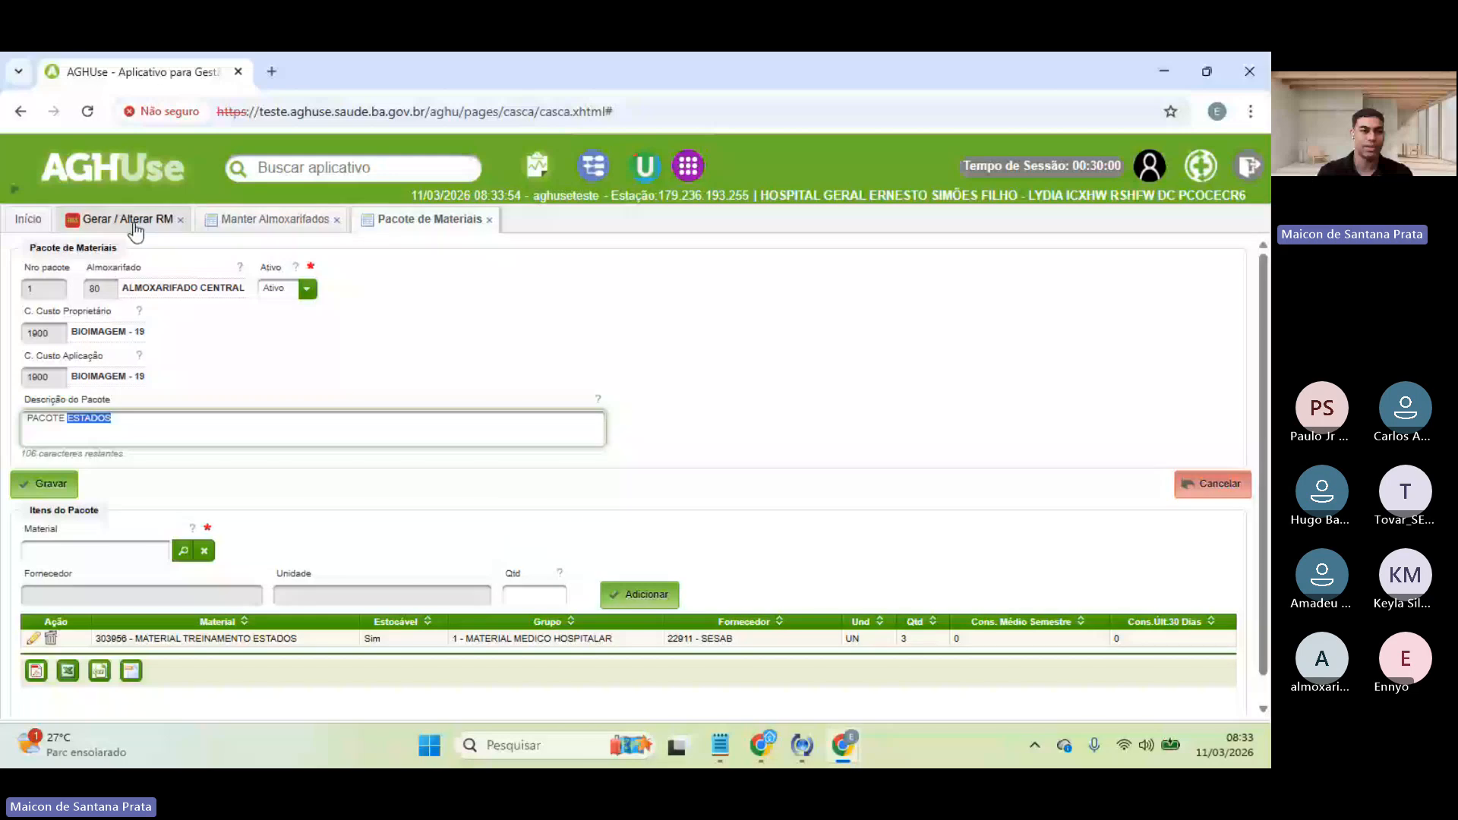
click(160, 216)
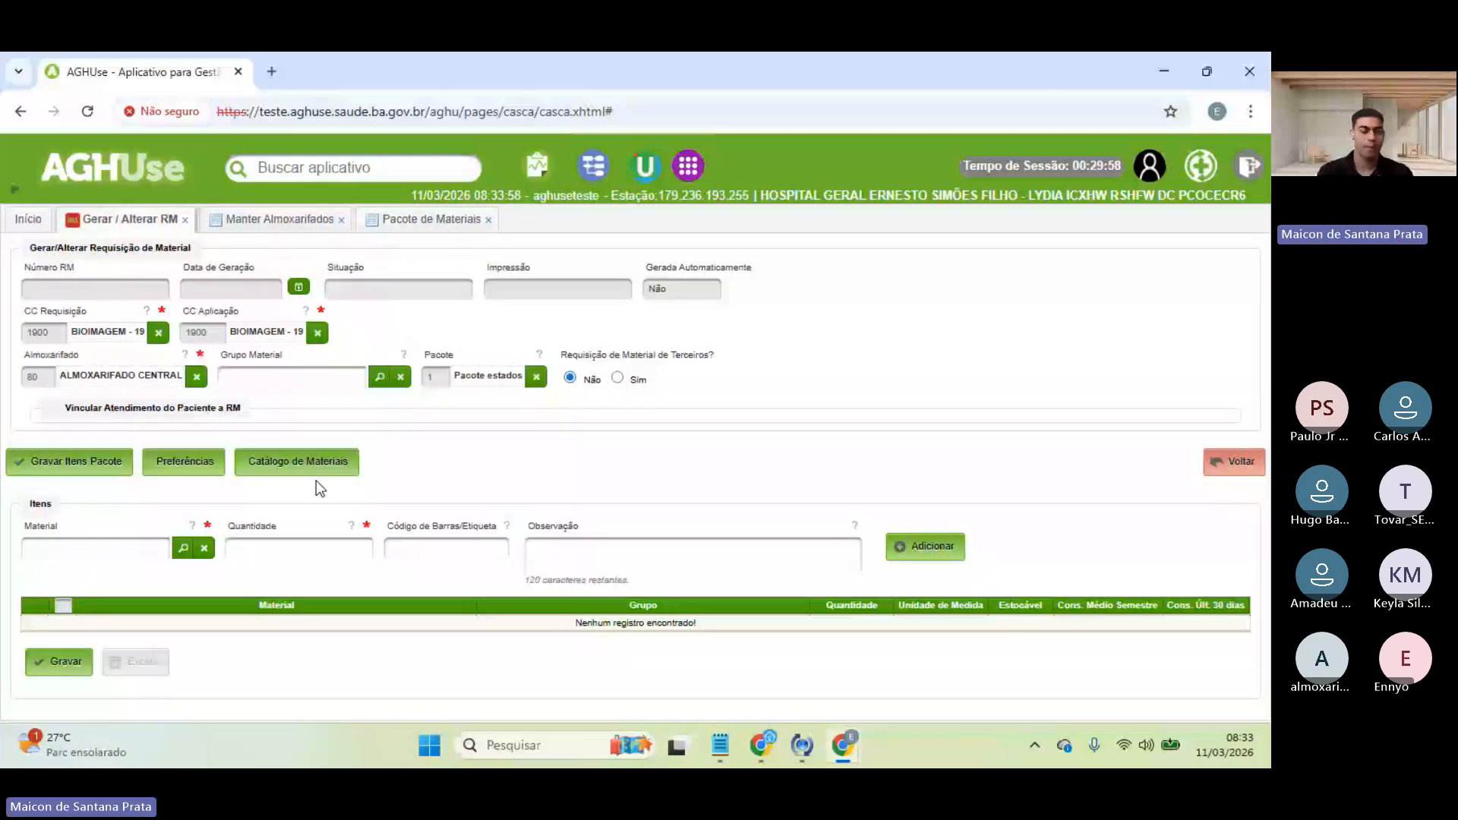
click(67, 465)
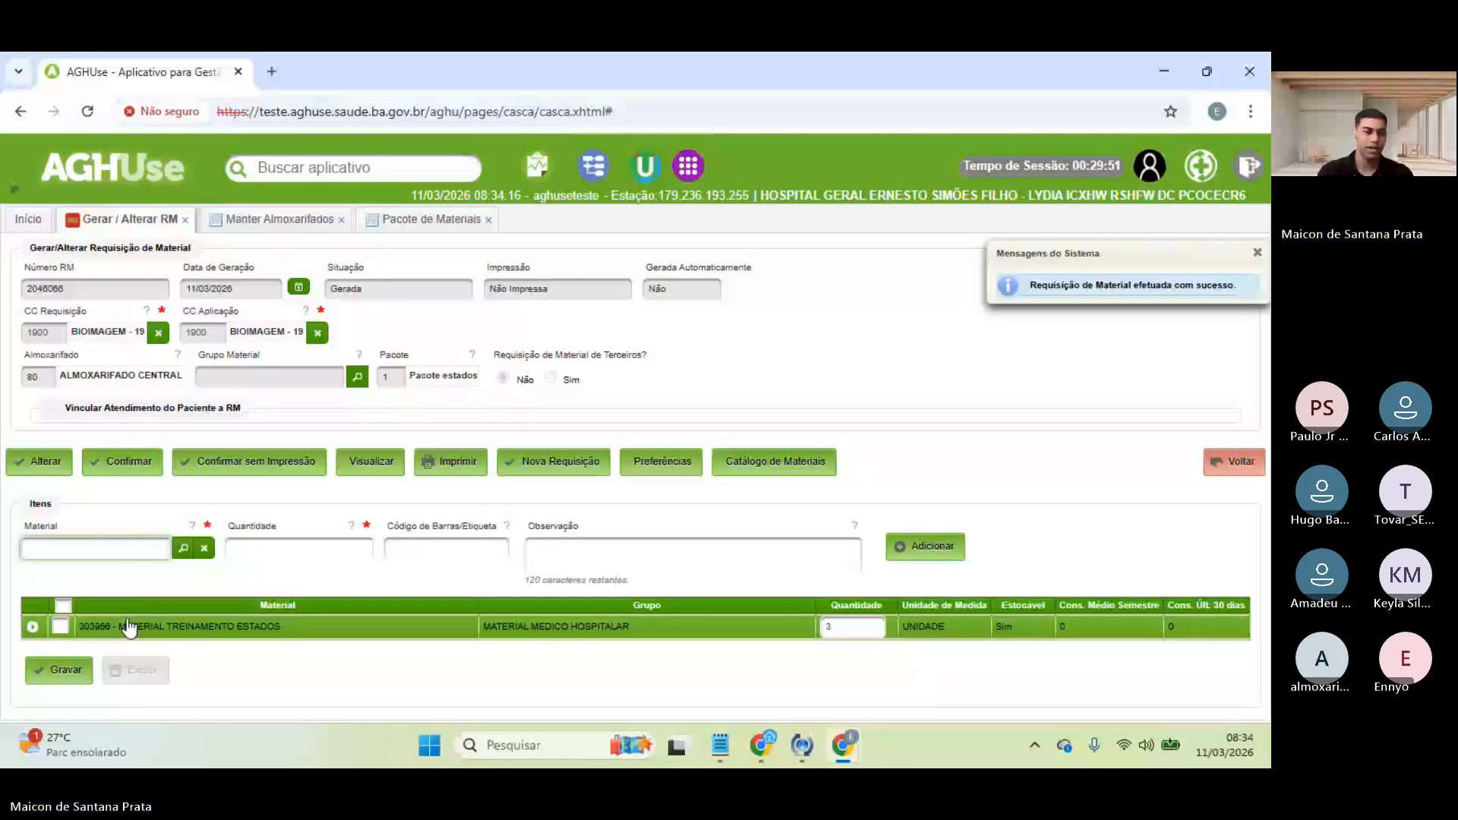
- Save RM 2046066's MATERIAL TREINAMENTO ESTADOS item line of 3 units
click(57, 627)
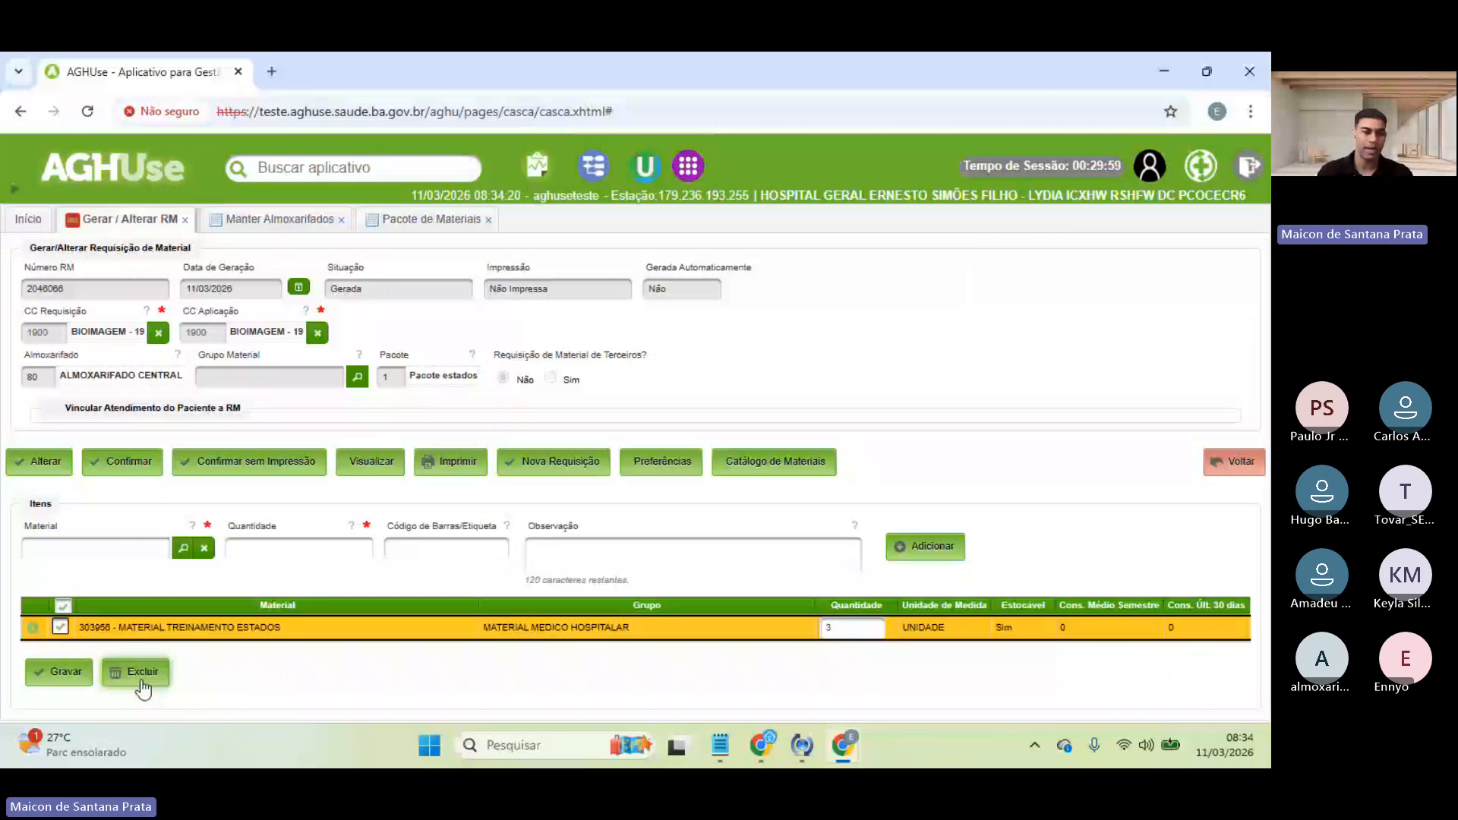
click(60, 626)
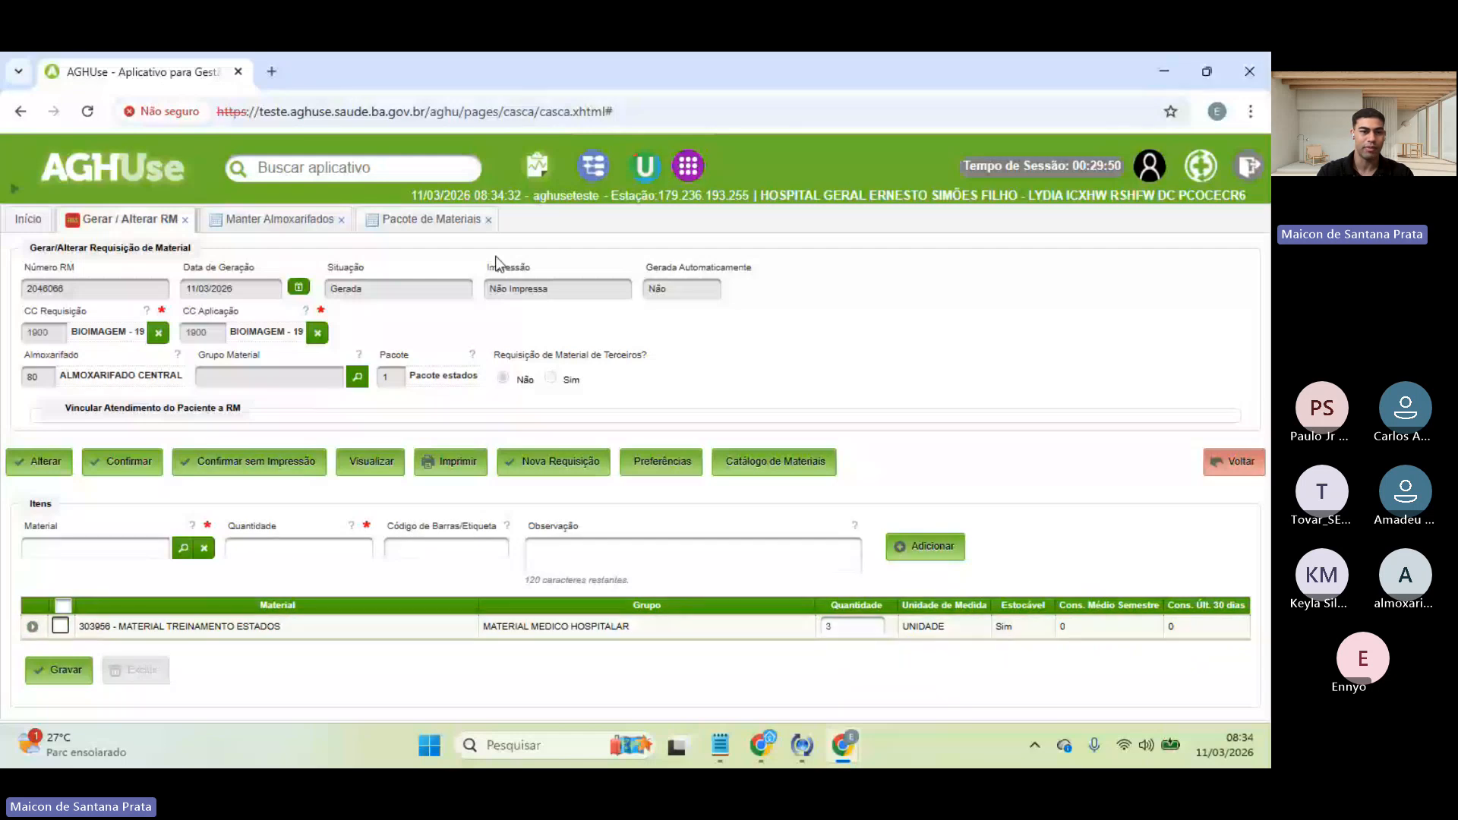
click(66, 670)
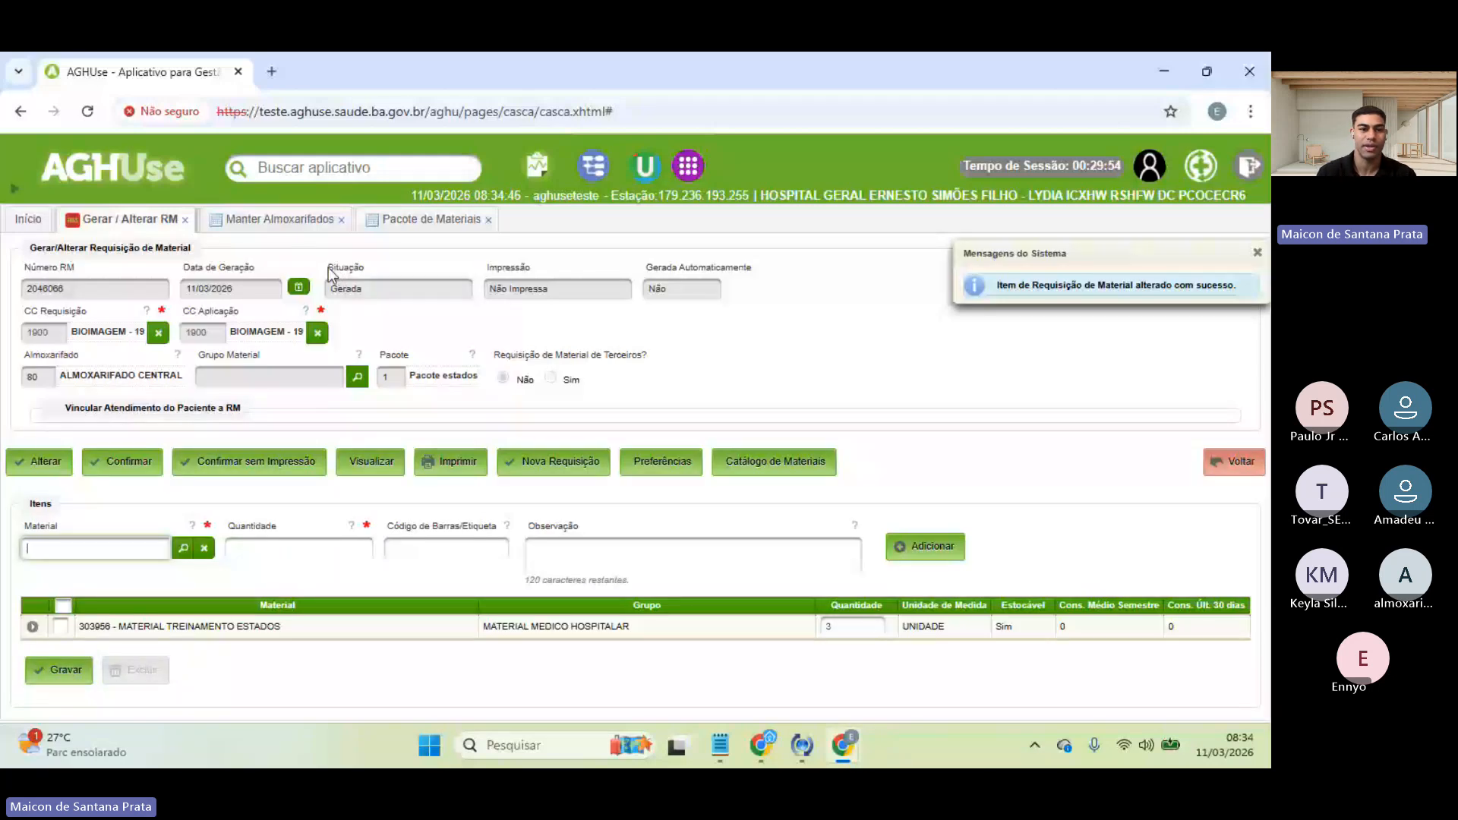
drag(328, 267, 368, 272)
click(370, 272)
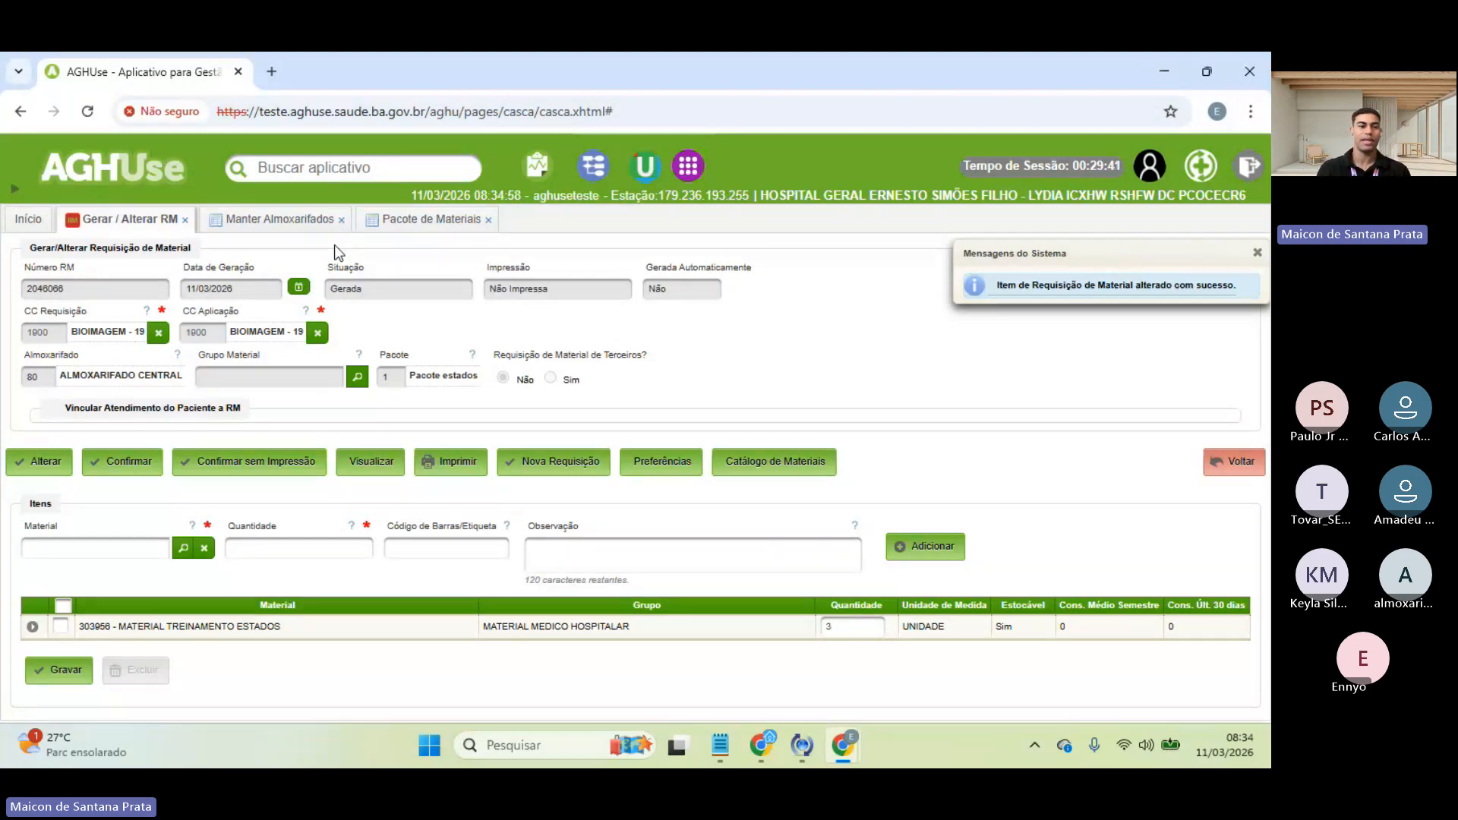
- Close the warehouse maintenance and material package pages and return to the home grid
click(277, 220)
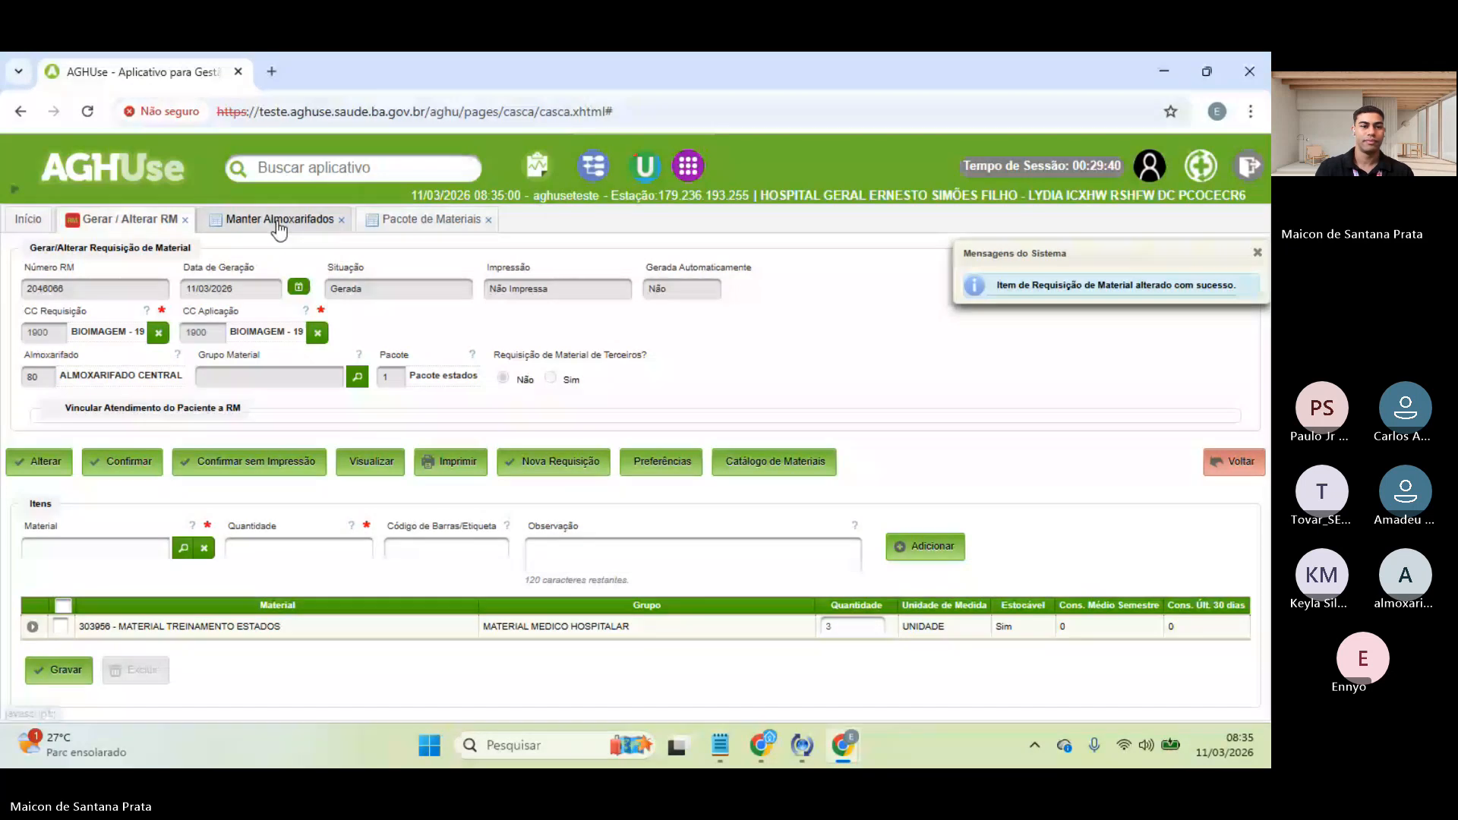
click(345, 221)
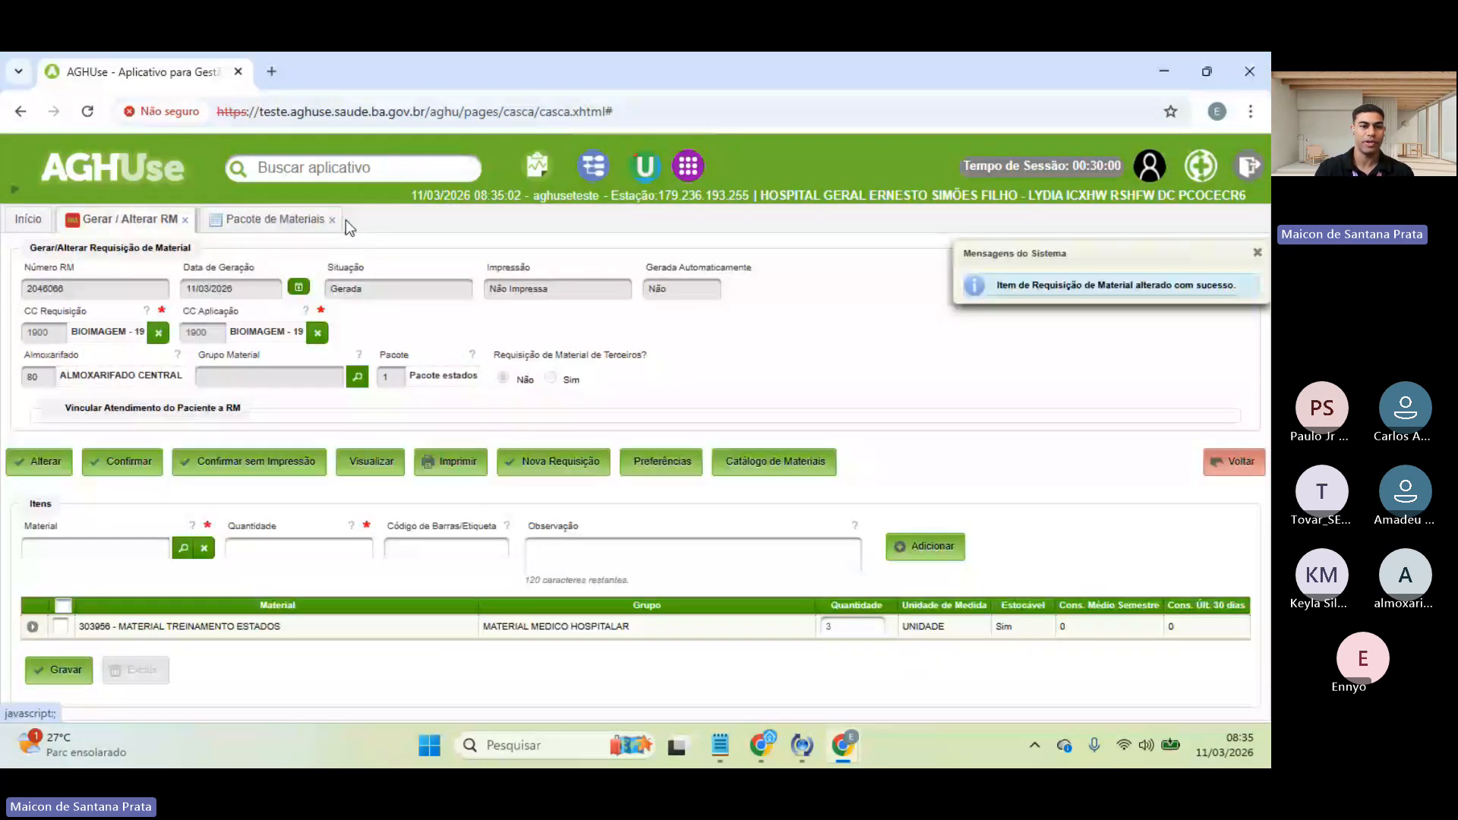
click(332, 220)
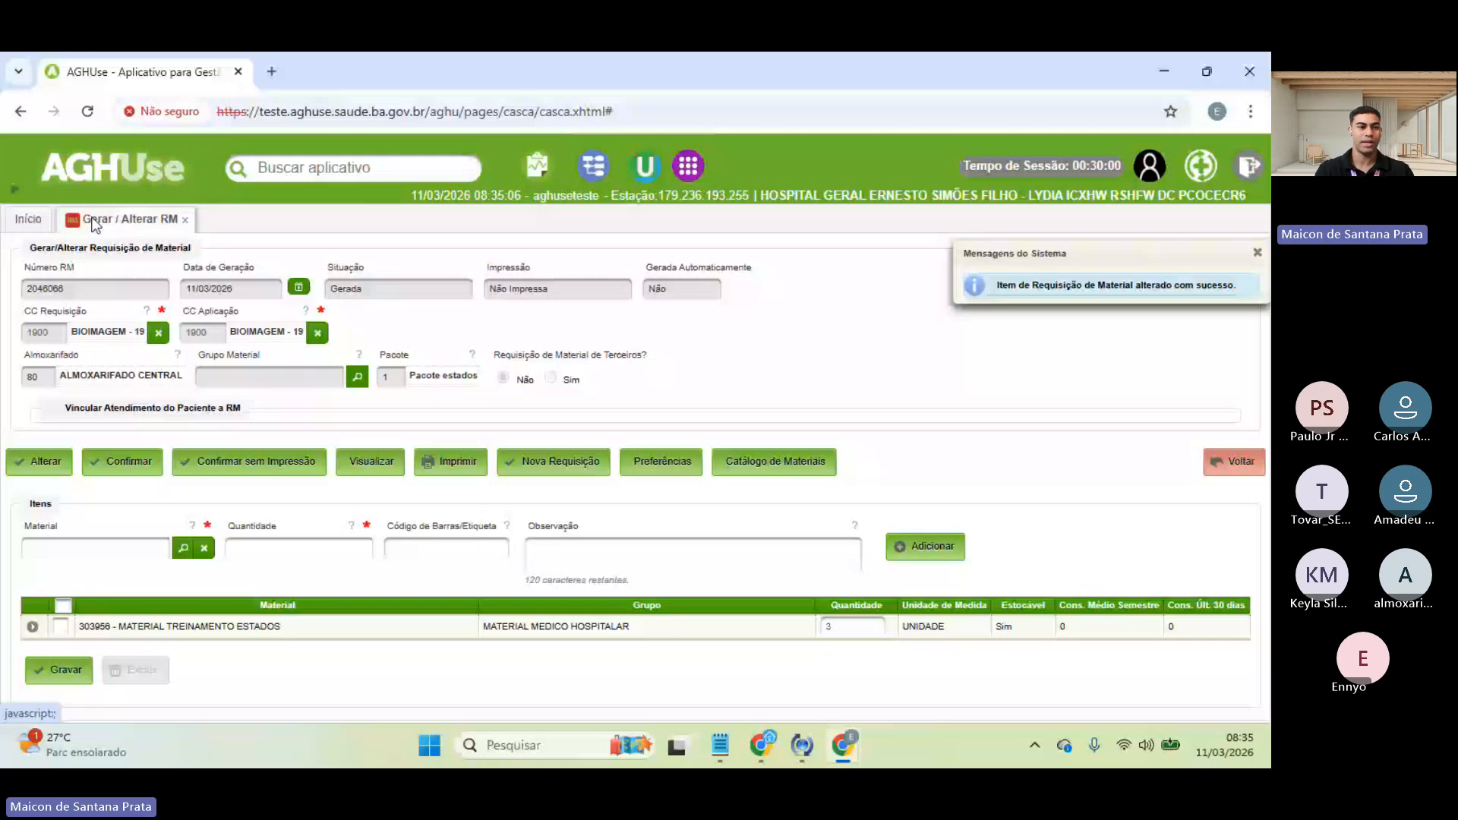
click(29, 219)
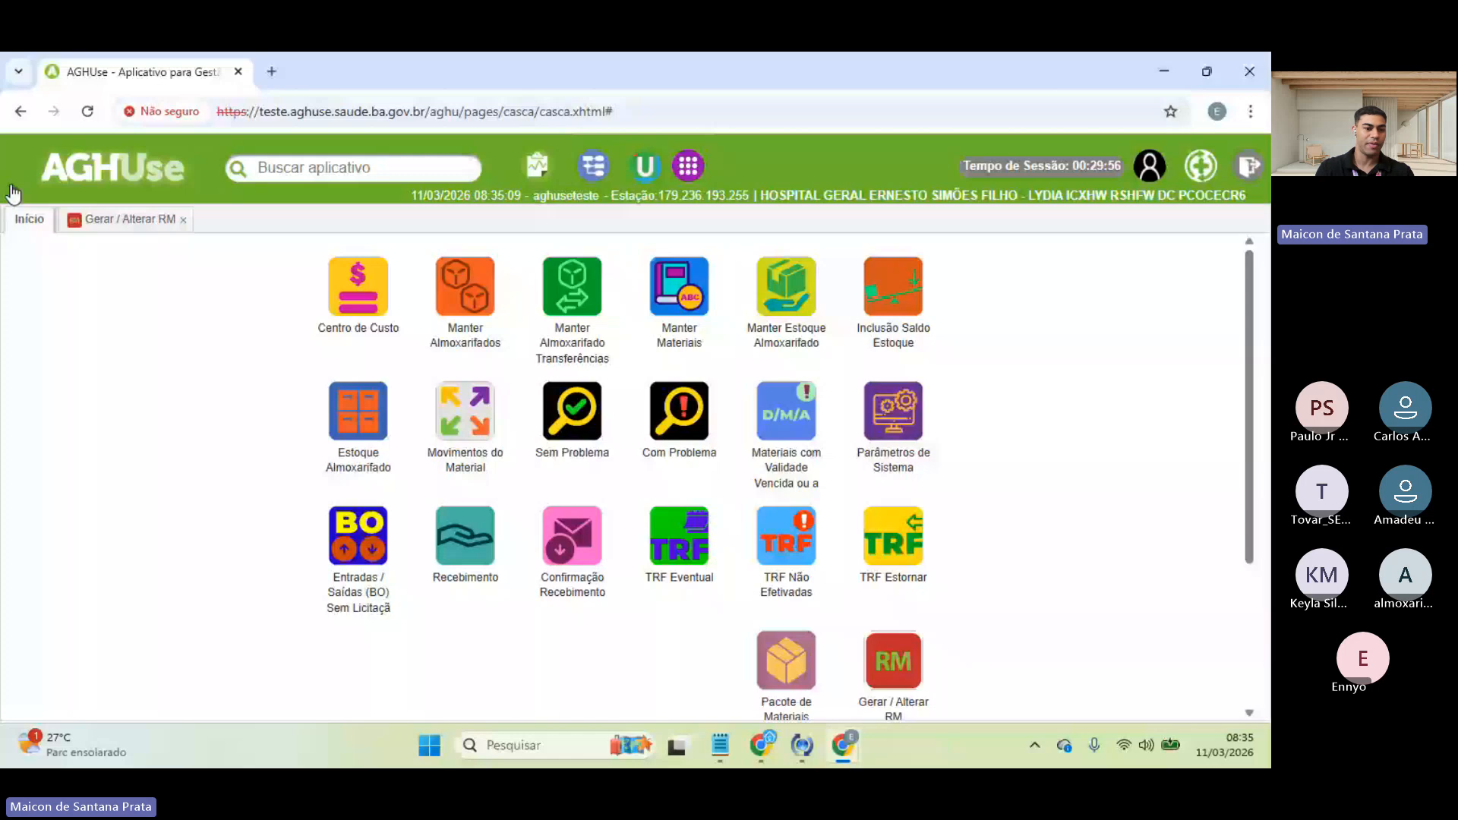
- Add a Confirmar / Efetivar / Cancelar RM shortcut to the home grid's third column
click(12, 191)
mouse_move(101, 689)
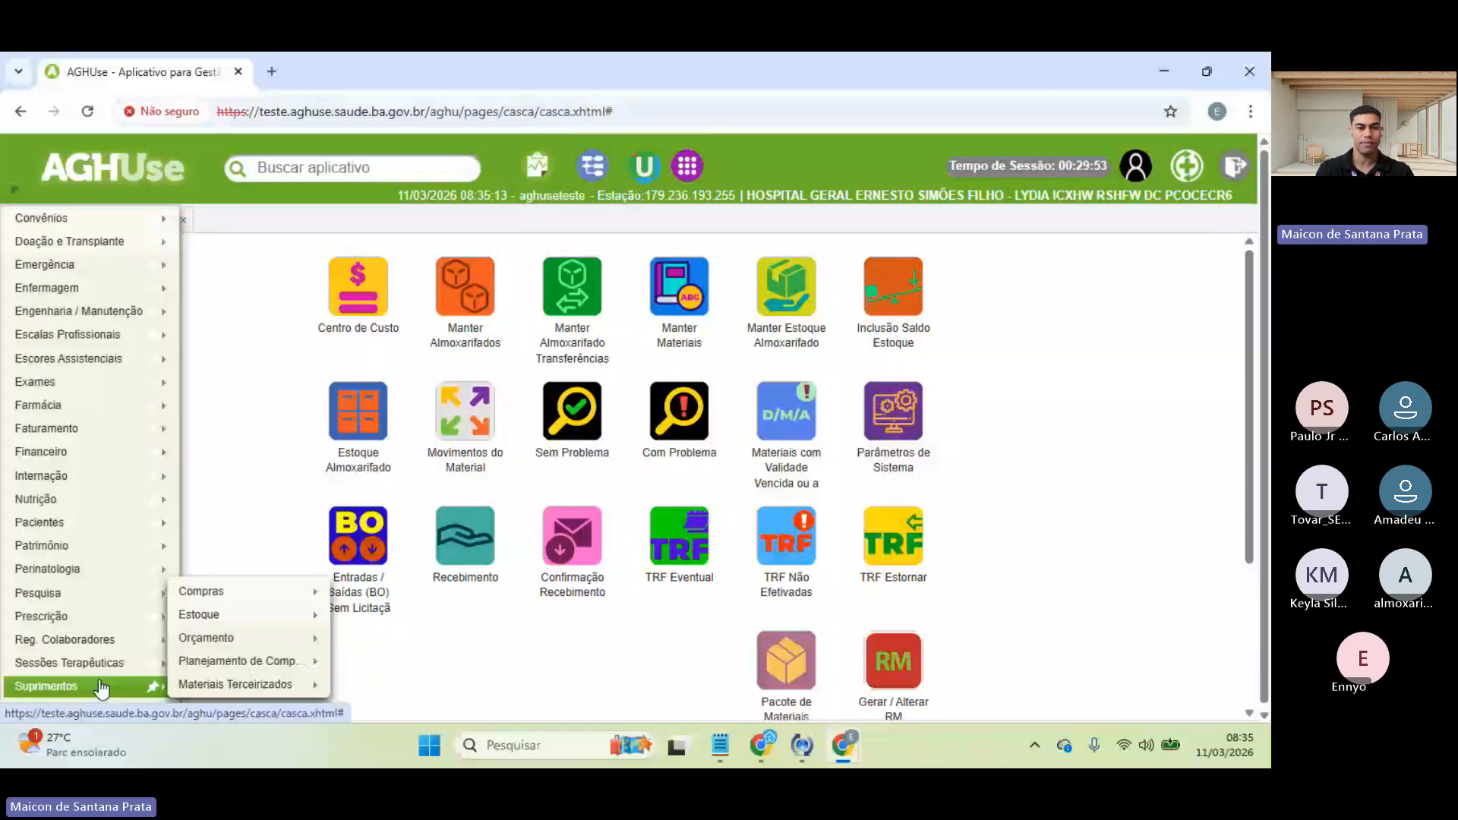
mouse_move(199, 614)
mouse_move(441, 449)
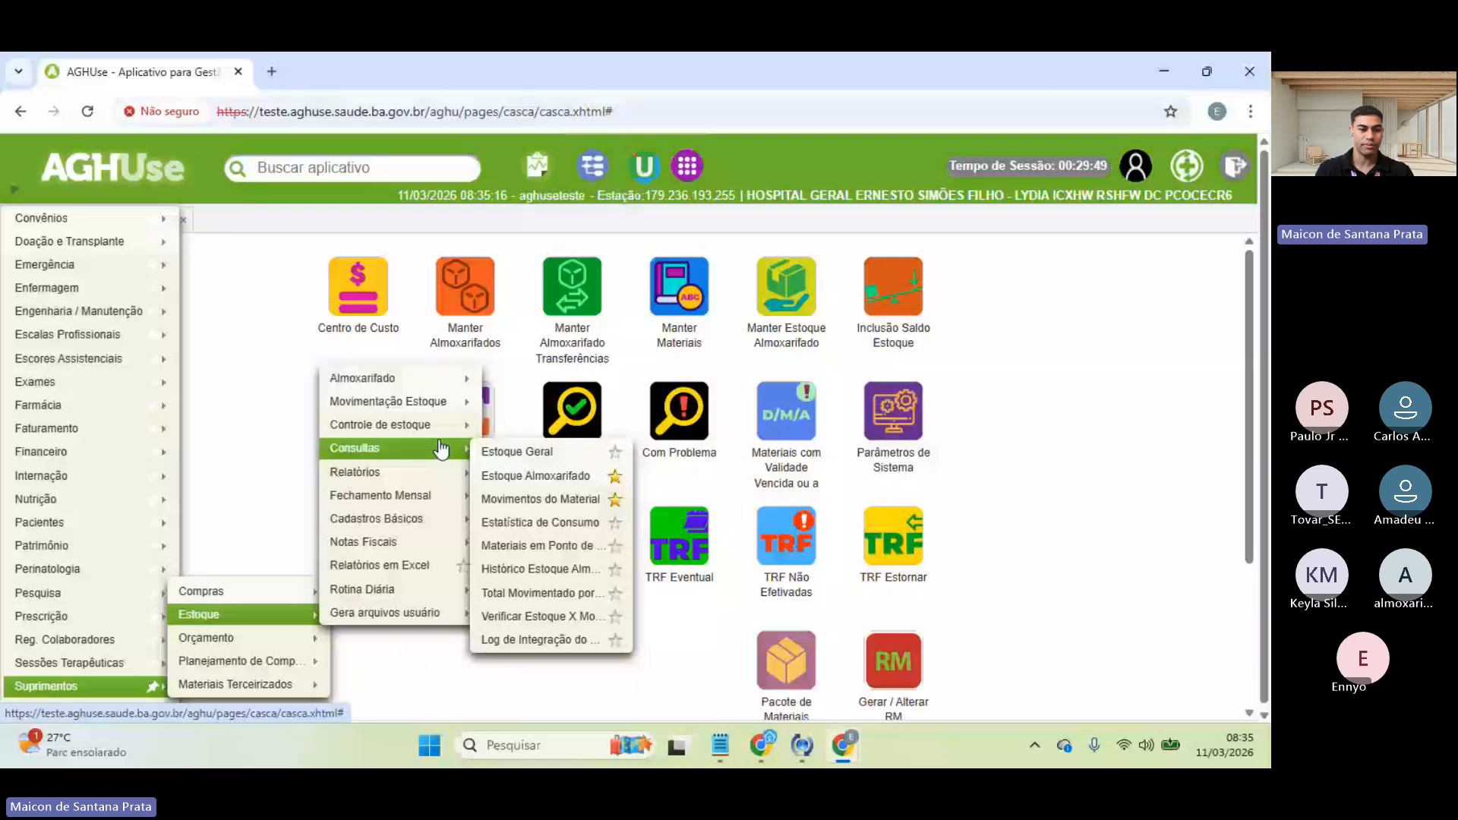
mouse_move(251, 661)
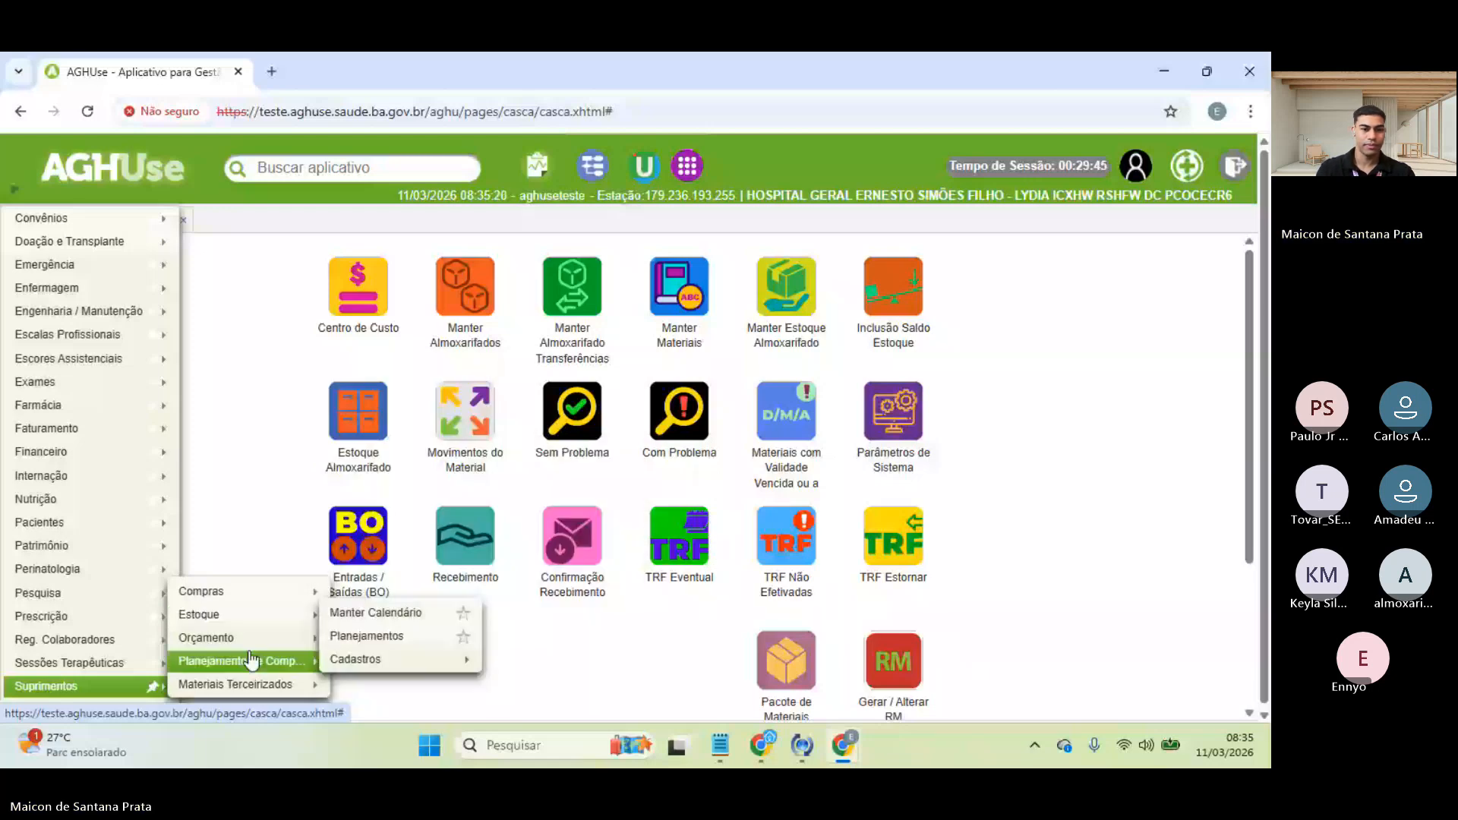
mouse_move(303, 614)
mouse_move(404, 517)
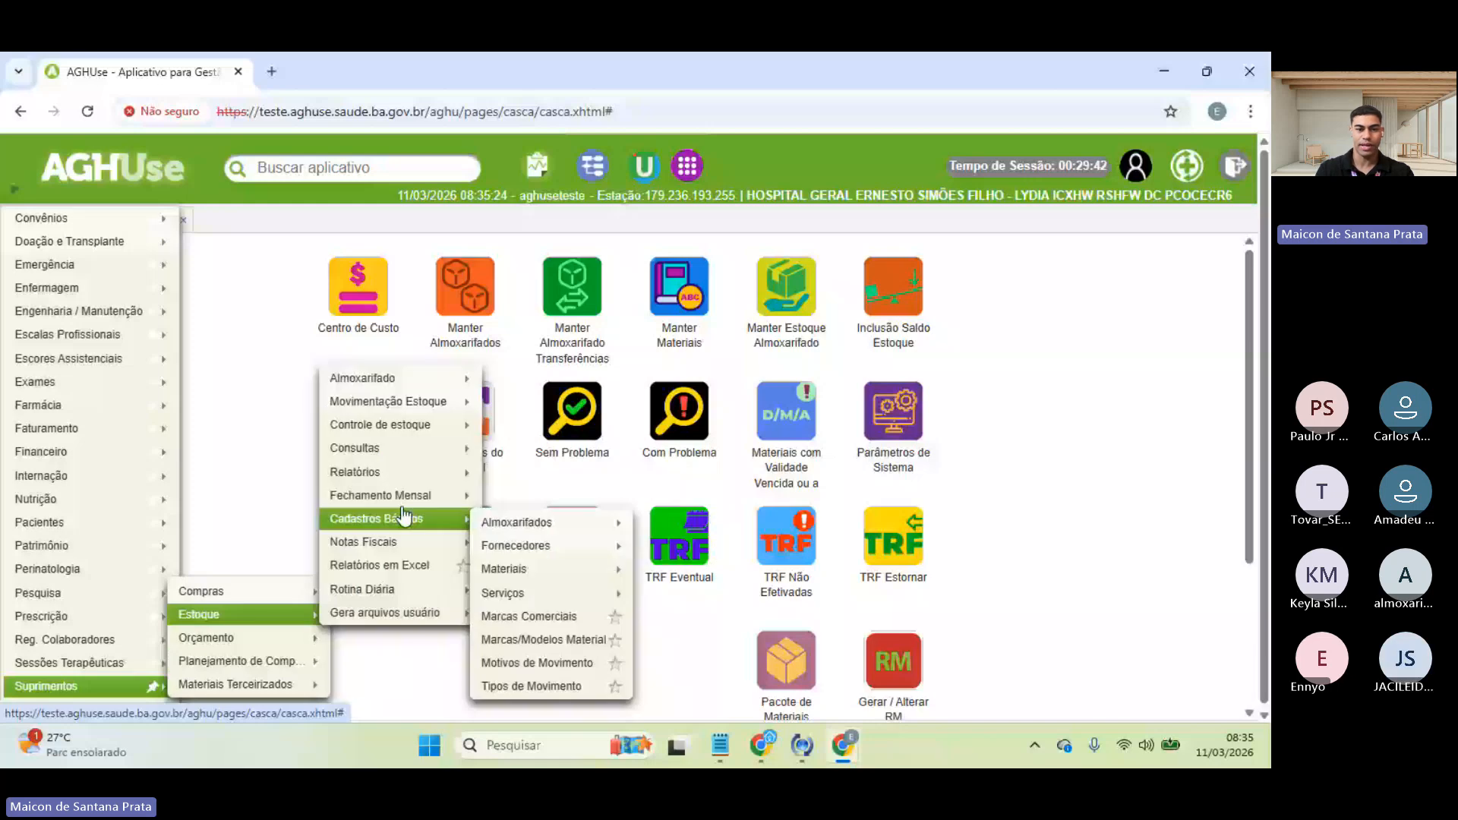
mouse_move(388, 401)
mouse_move(533, 451)
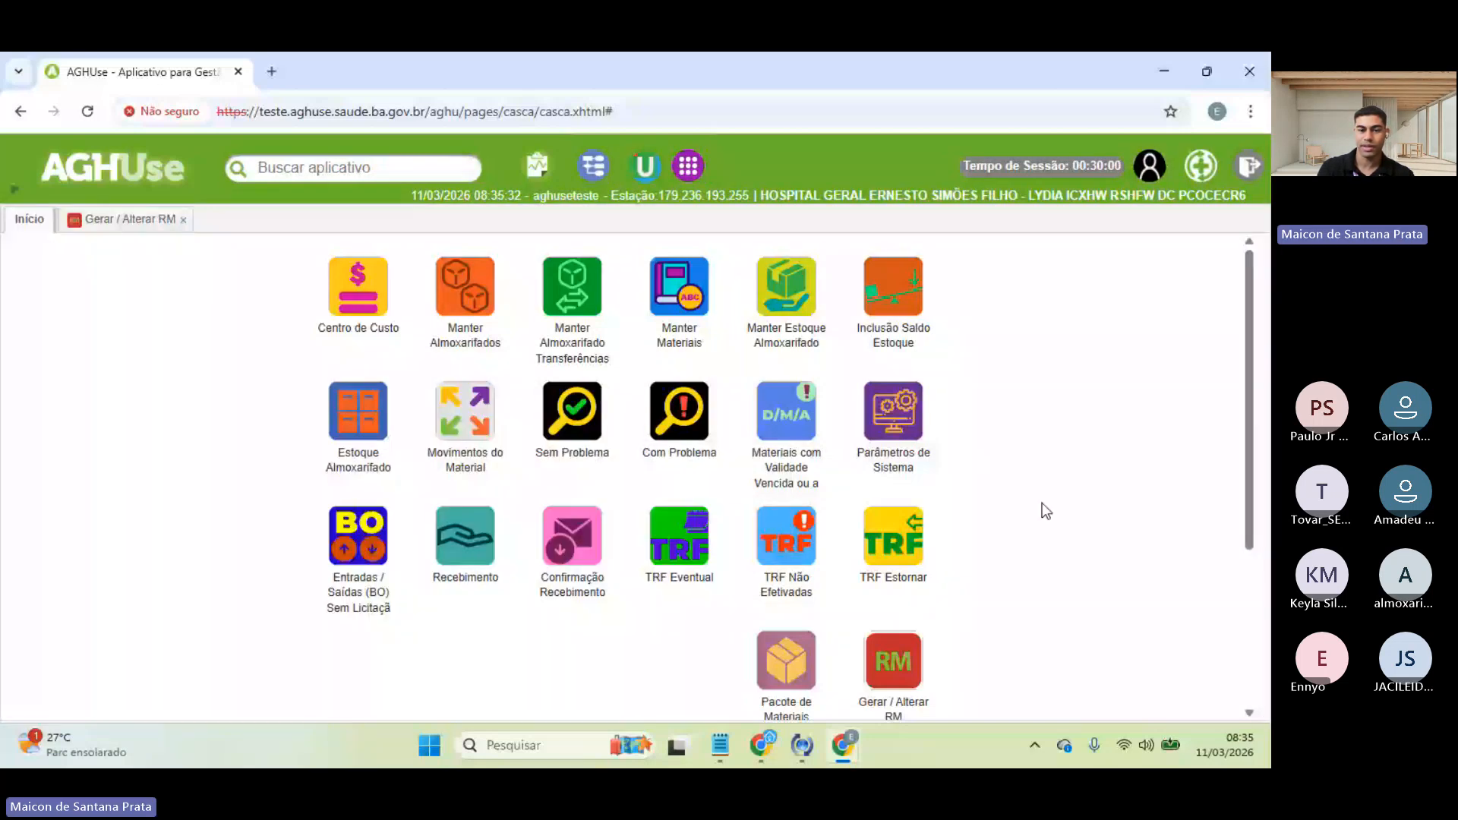
scroll(1042, 503, down, 3)
drag(890, 564, 565, 445)
drag(870, 530, 430, 535)
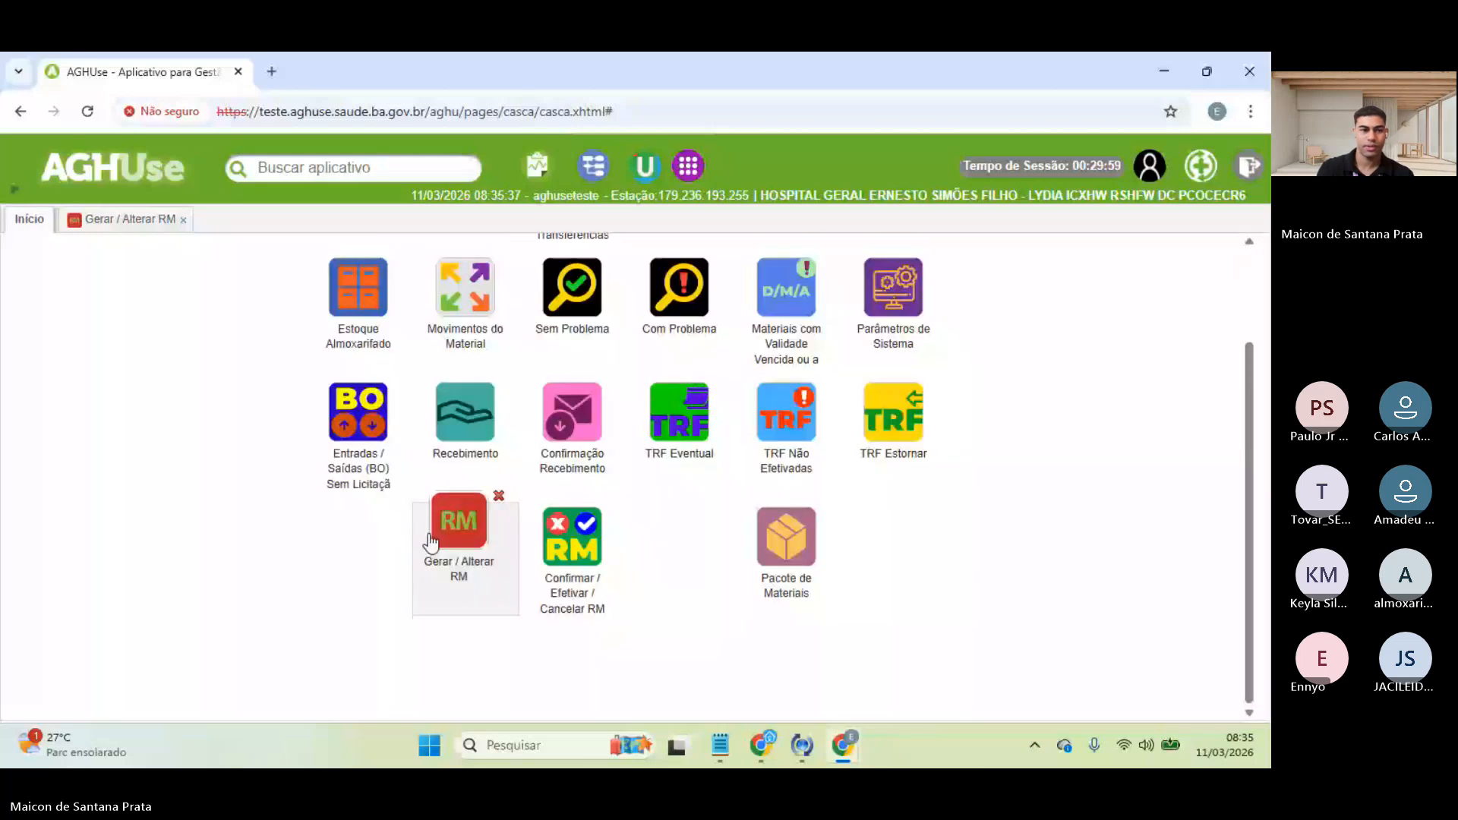
drag(430, 535, 331, 550)
- Open the Confirmar / Efetivar / Cancelar RM requisition search form
click(786, 537)
click(50, 225)
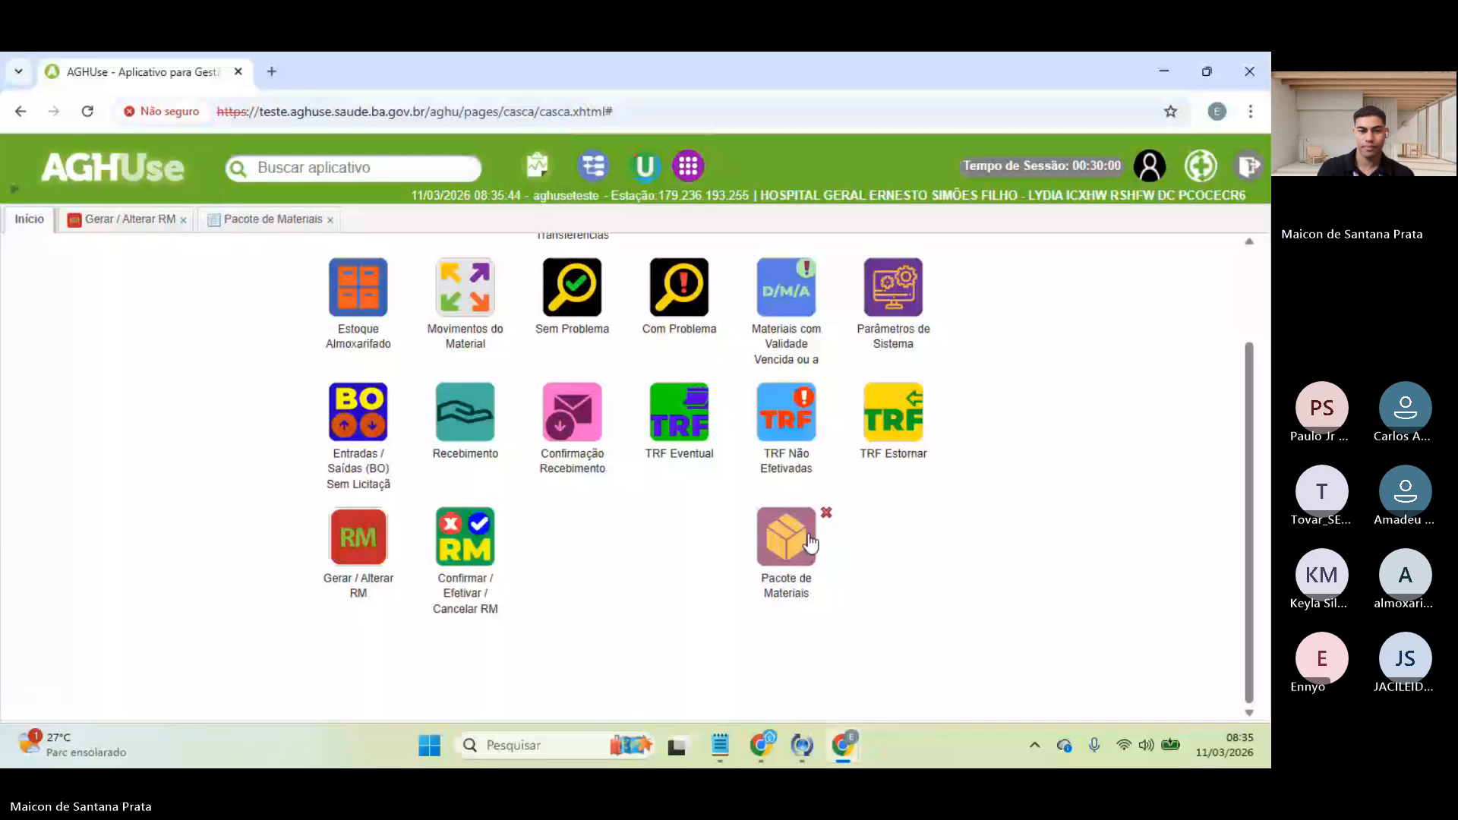
scroll(450, 621, up, 1)
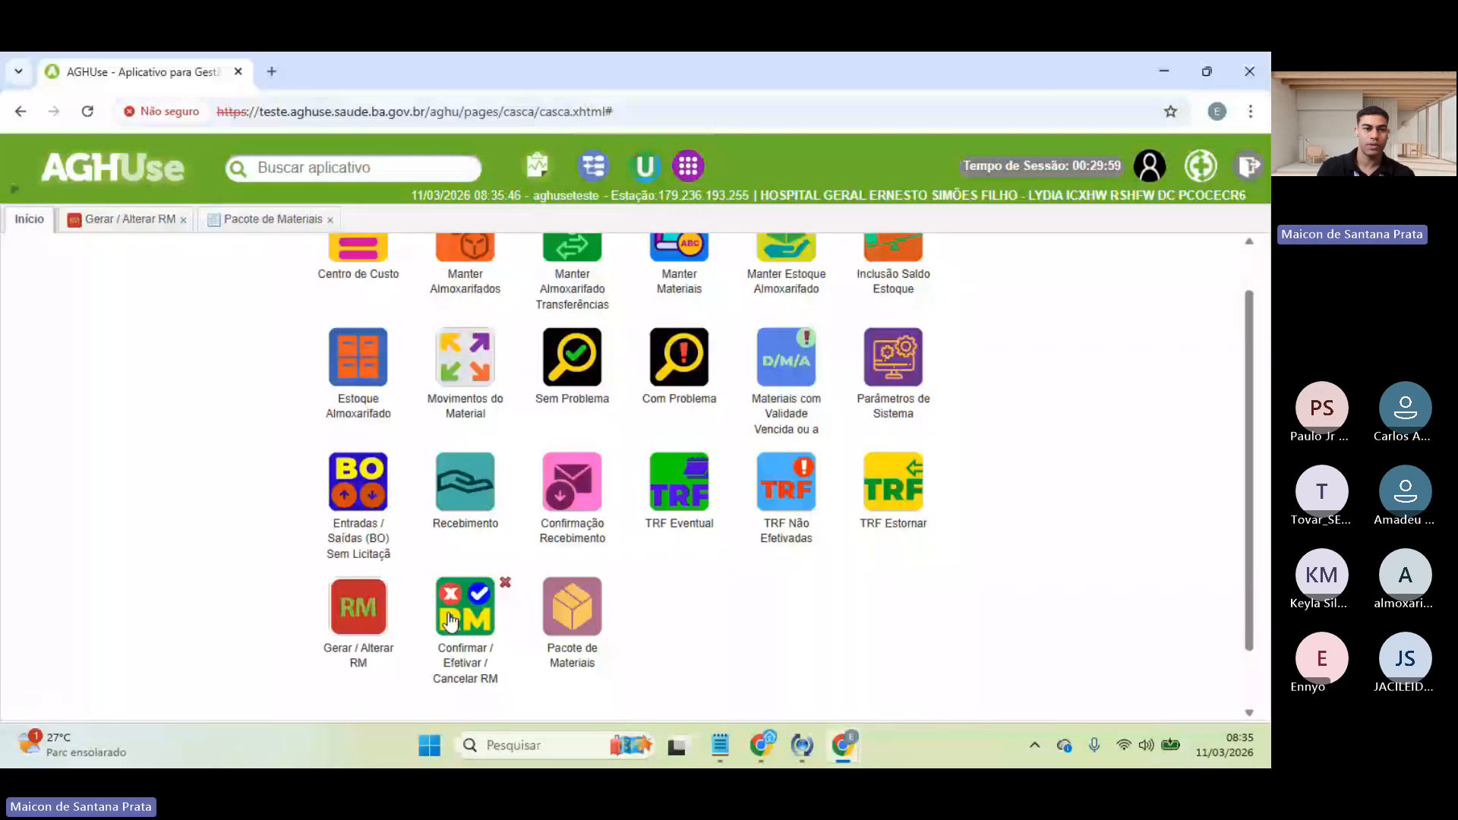
click(449, 621)
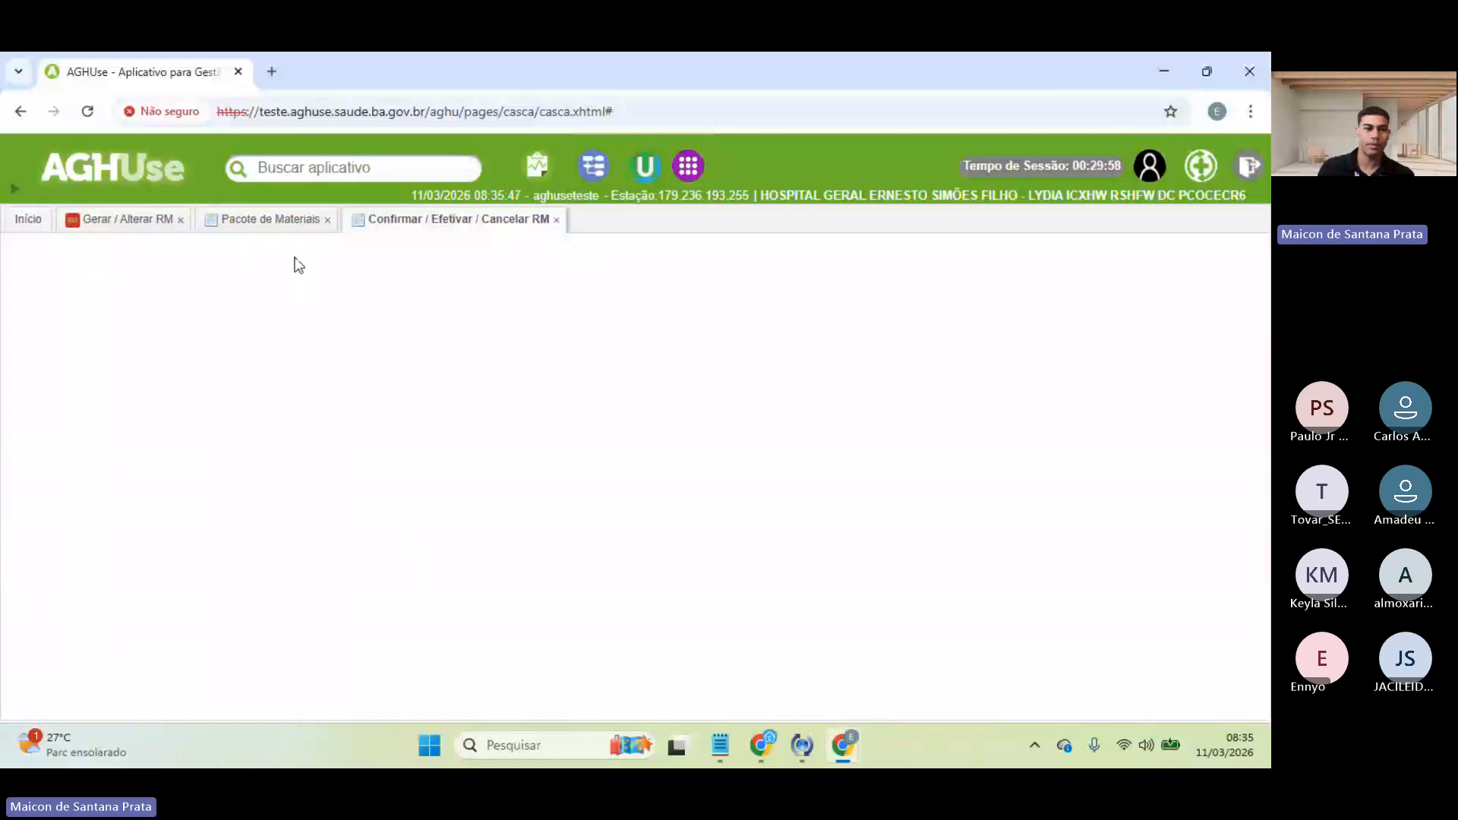
- Close the Pacote de Materiais tab and review the search filters, keeping Entregue at Todos
click(330, 221)
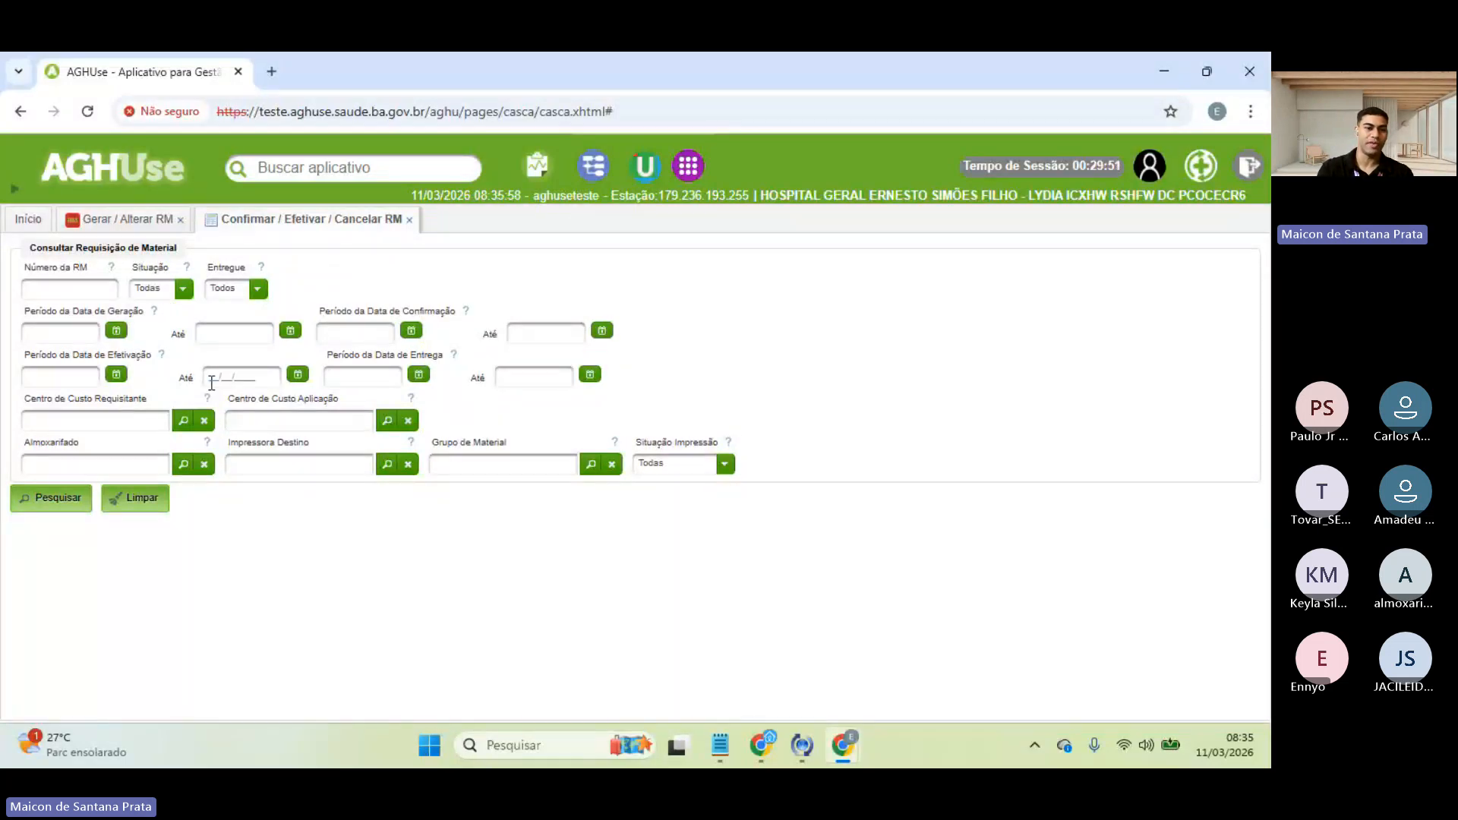
click(61, 332)
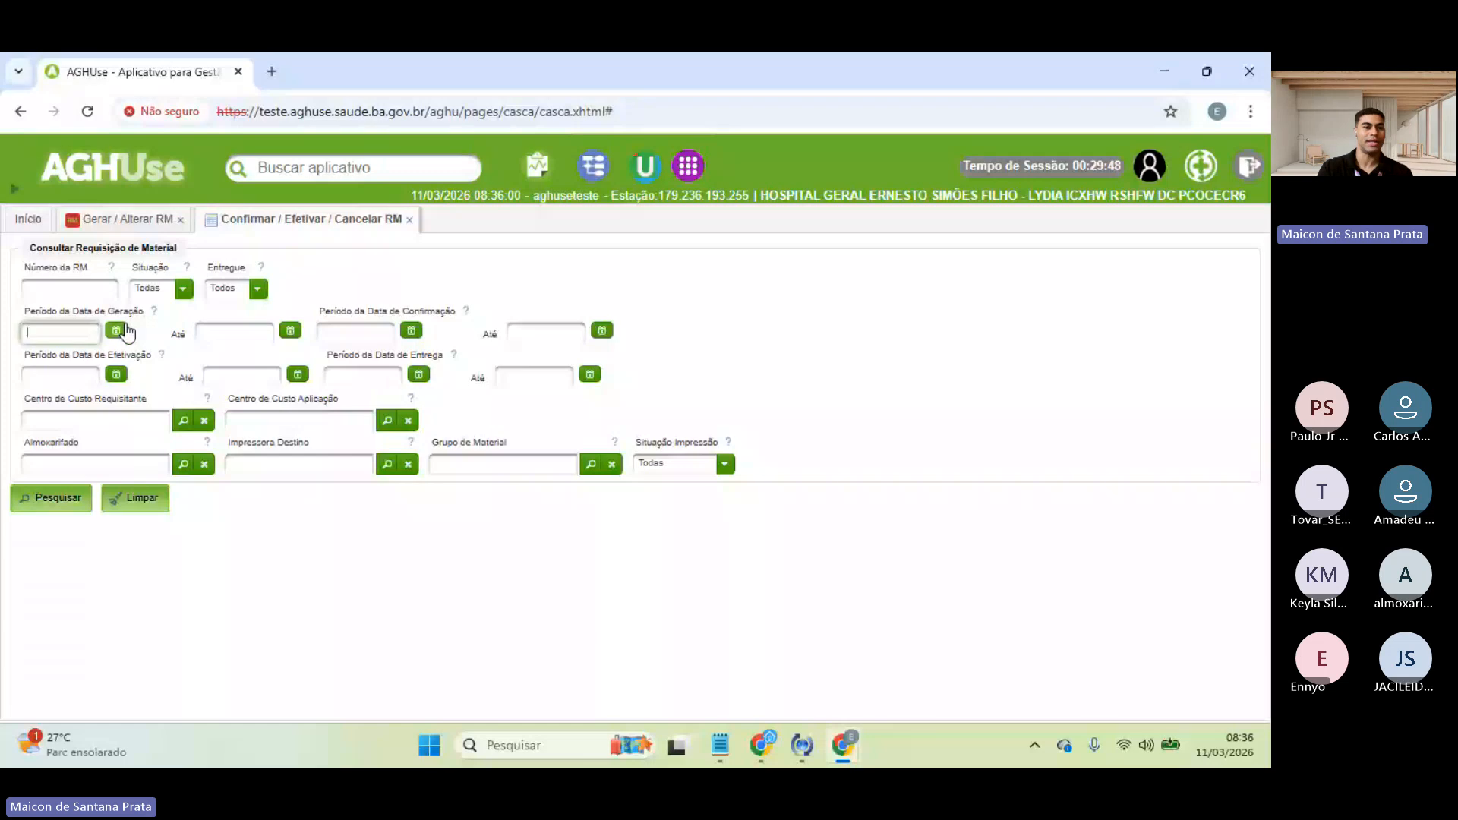
click(321, 318)
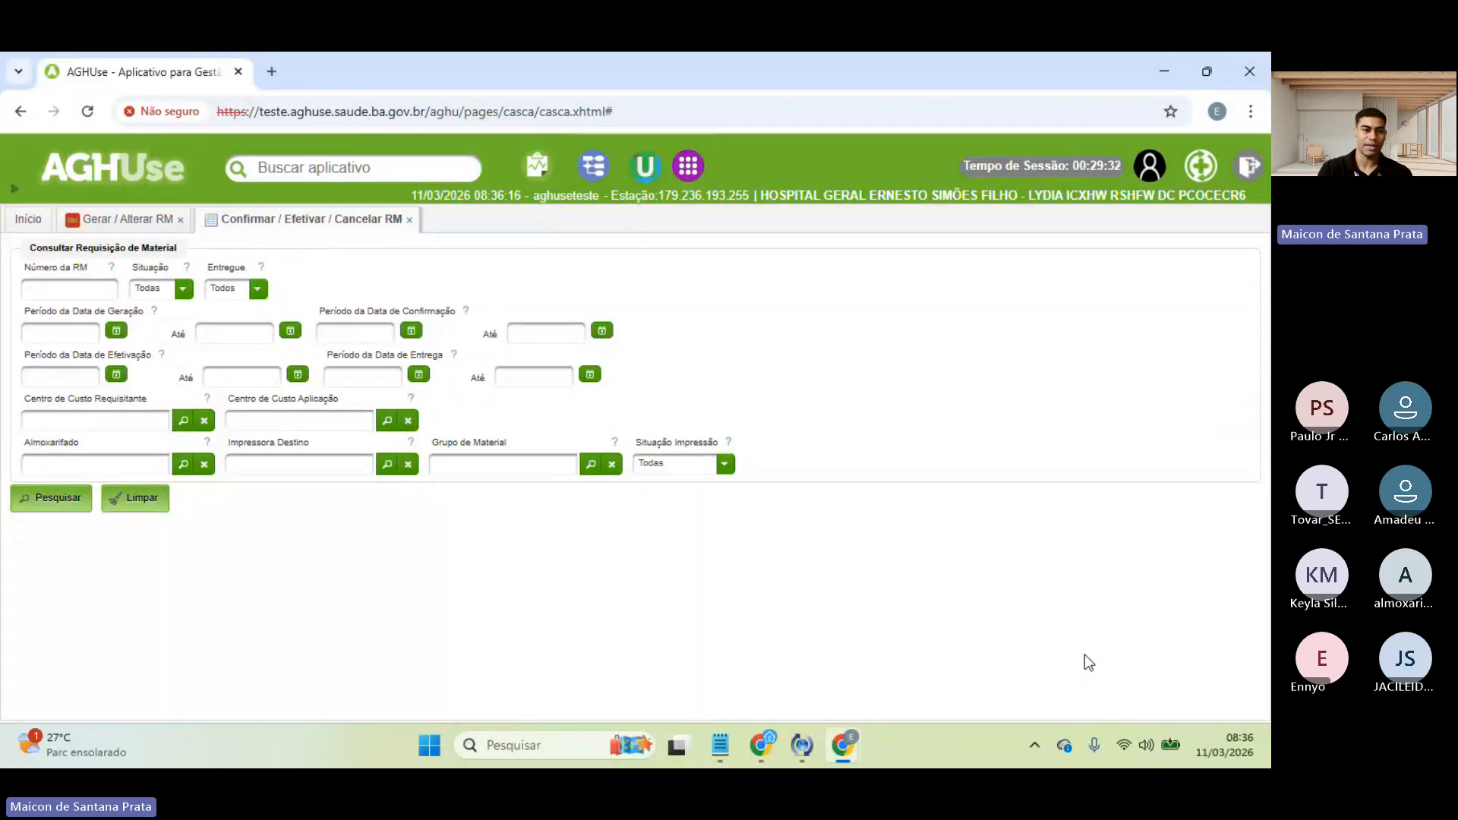
click(105, 421)
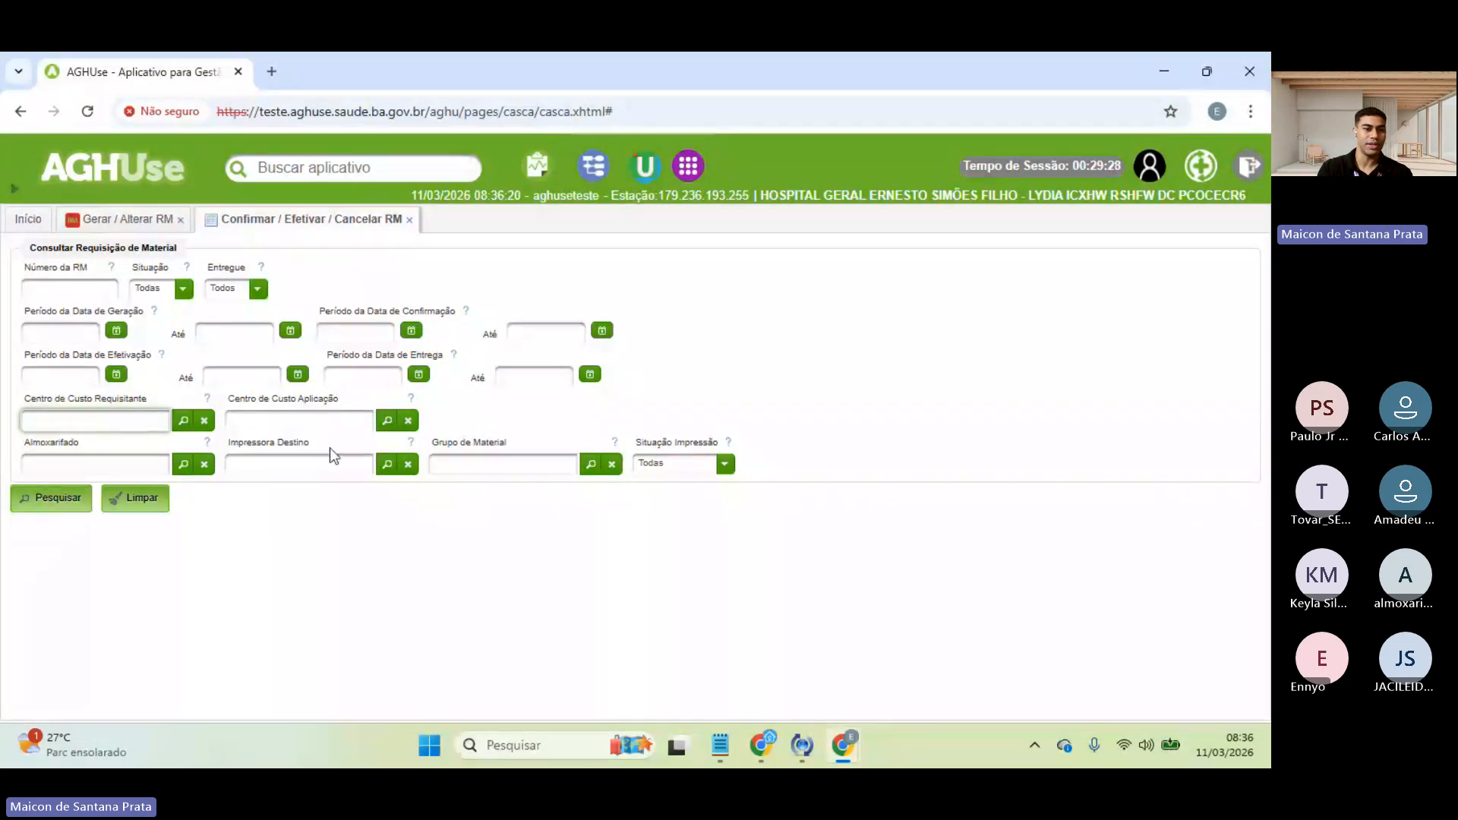
click(329, 426)
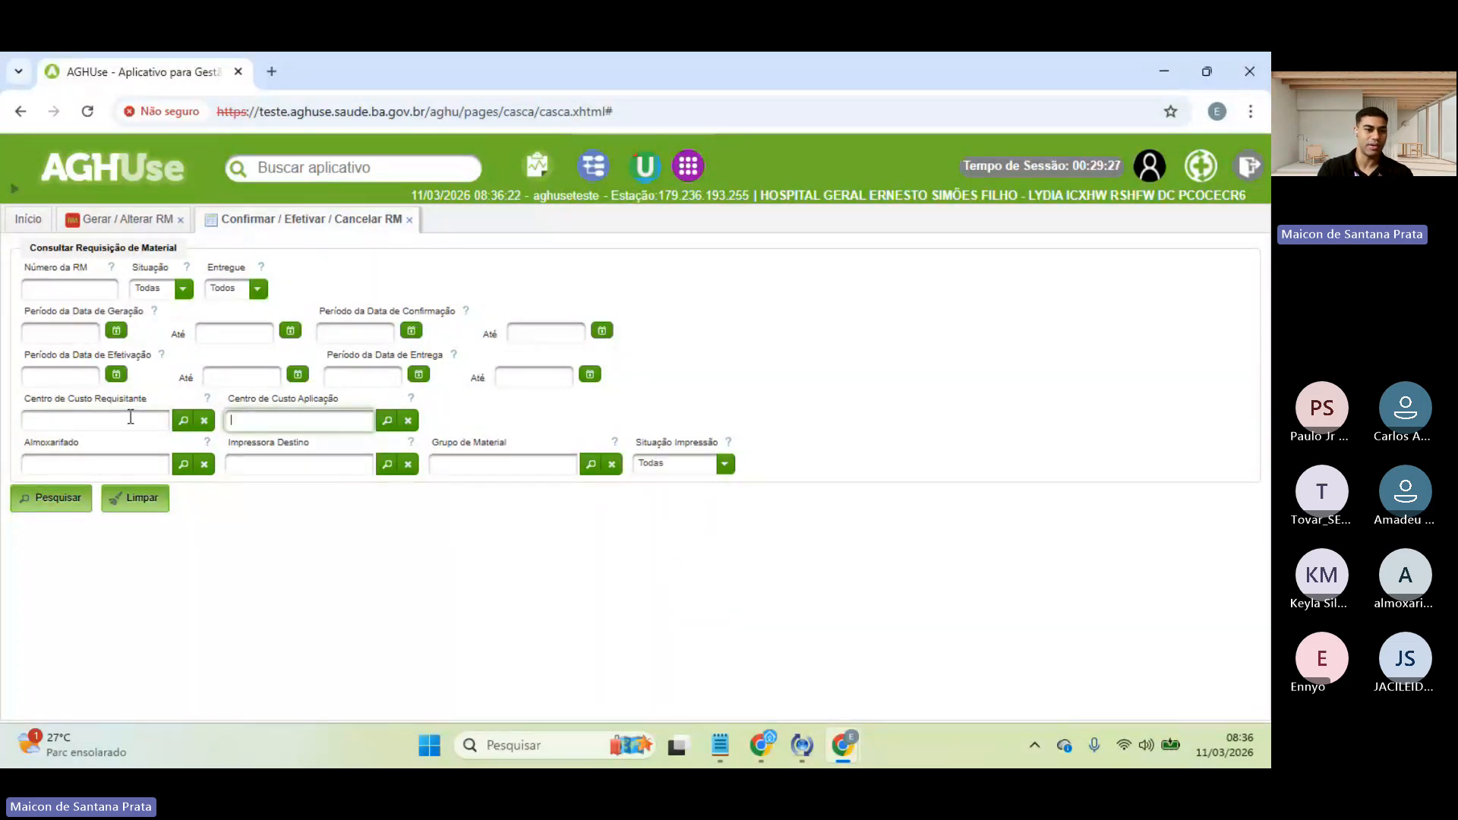
click(112, 459)
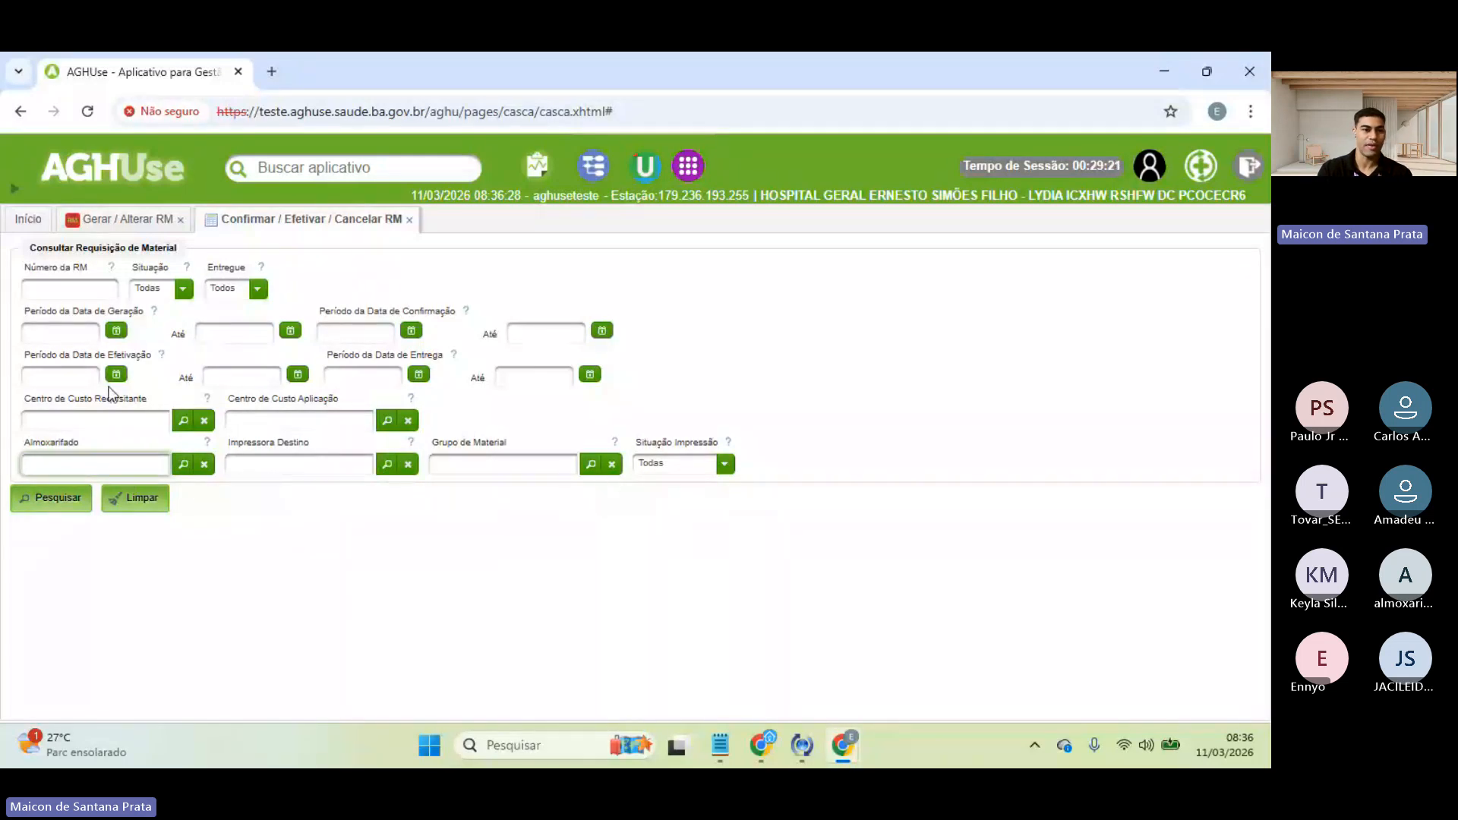
click(180, 291)
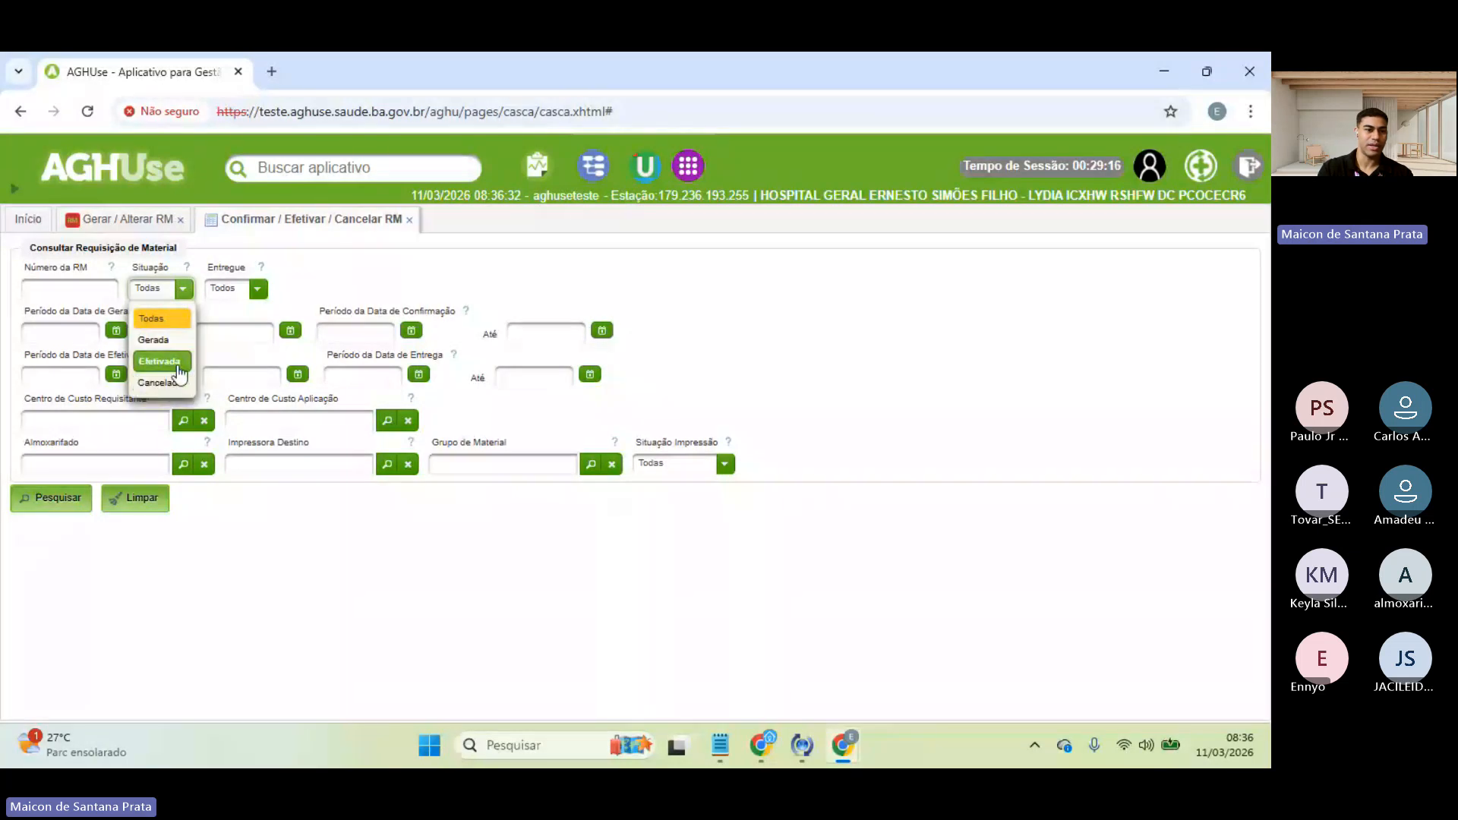
click(226, 289)
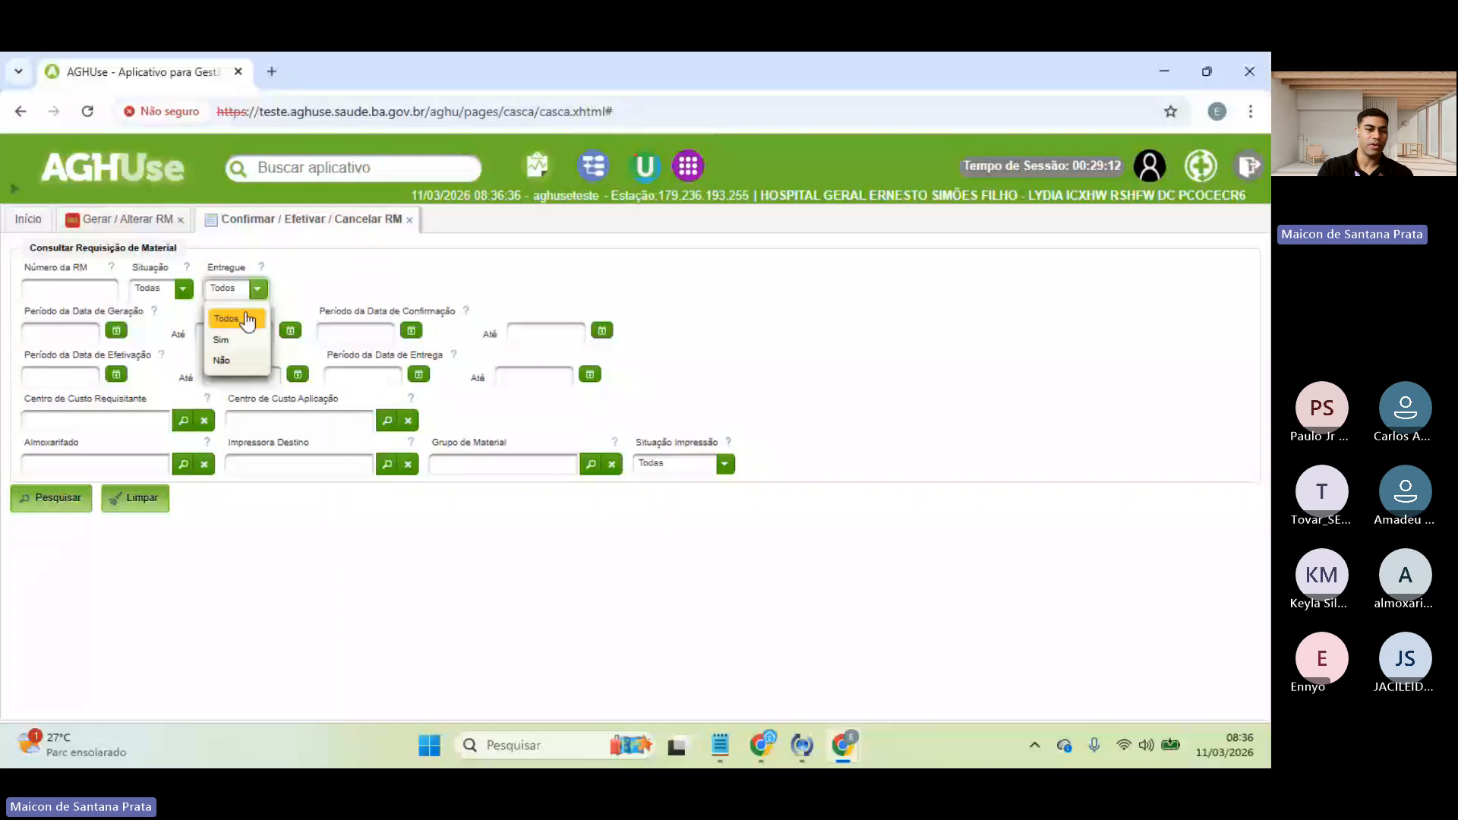
click(246, 319)
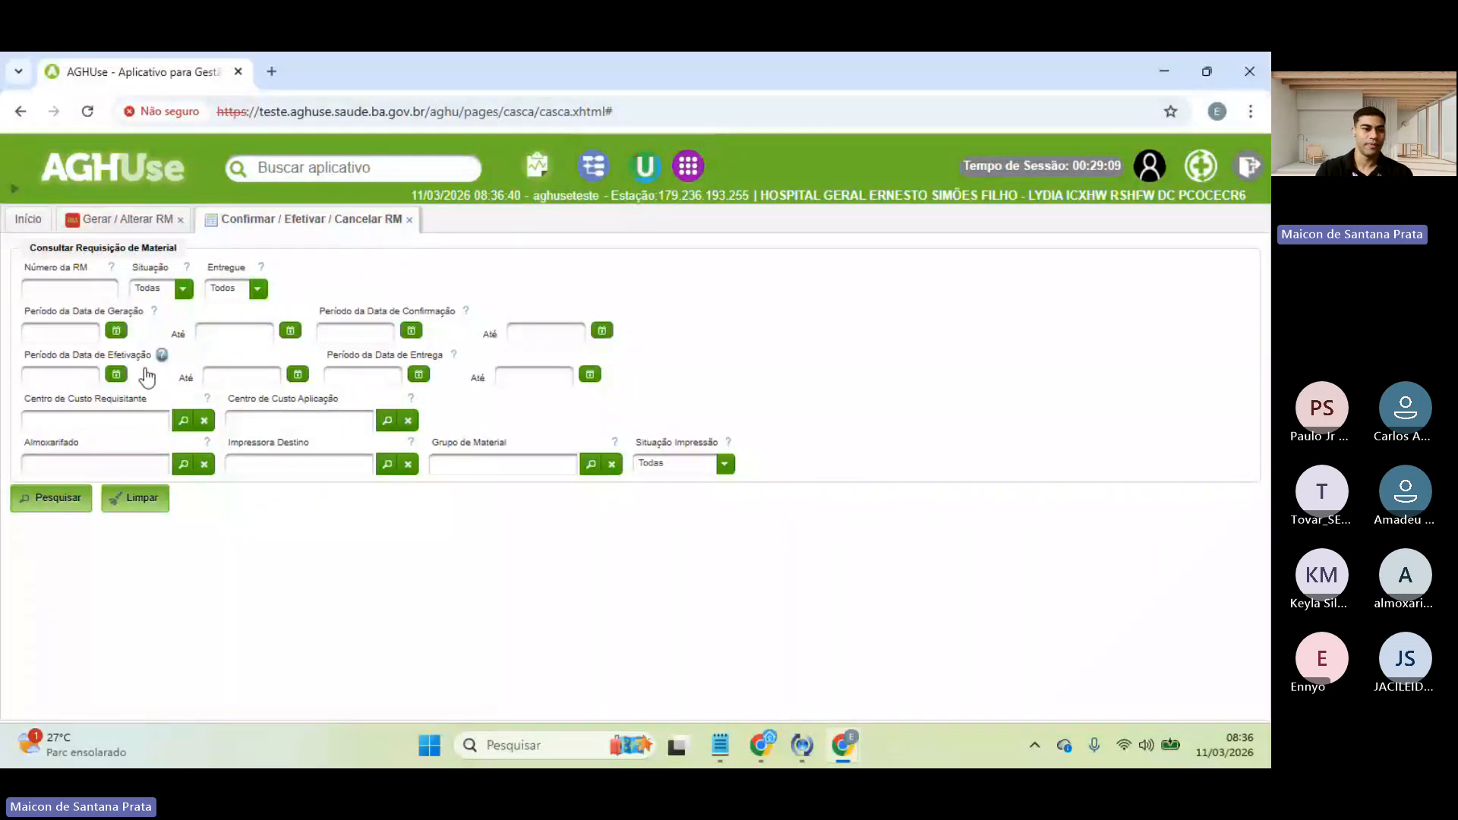
- Search requisitions with generation start date 11/03/2026, listing RM 2046066
click(116, 332)
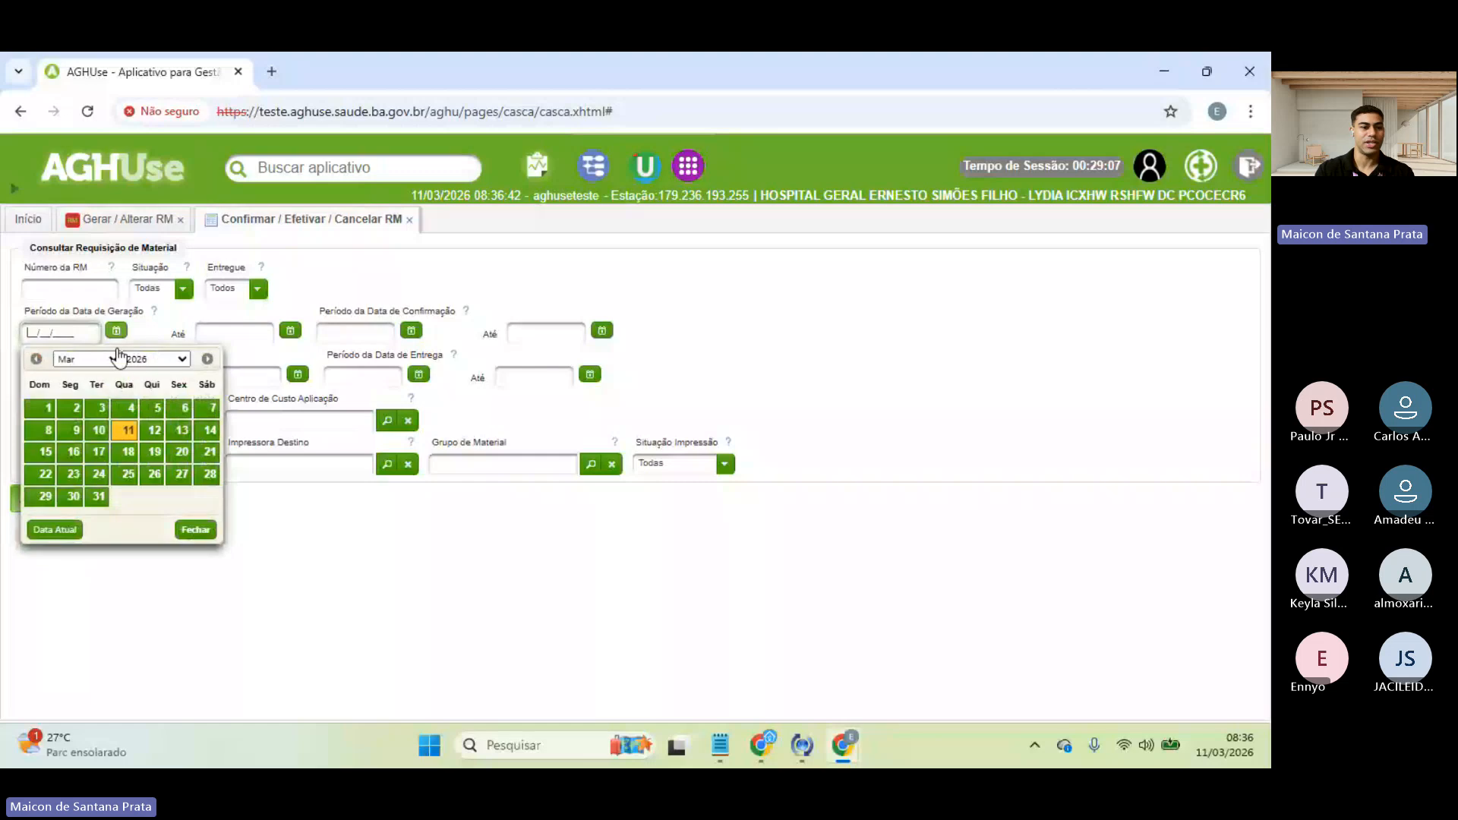
click(127, 430)
click(67, 500)
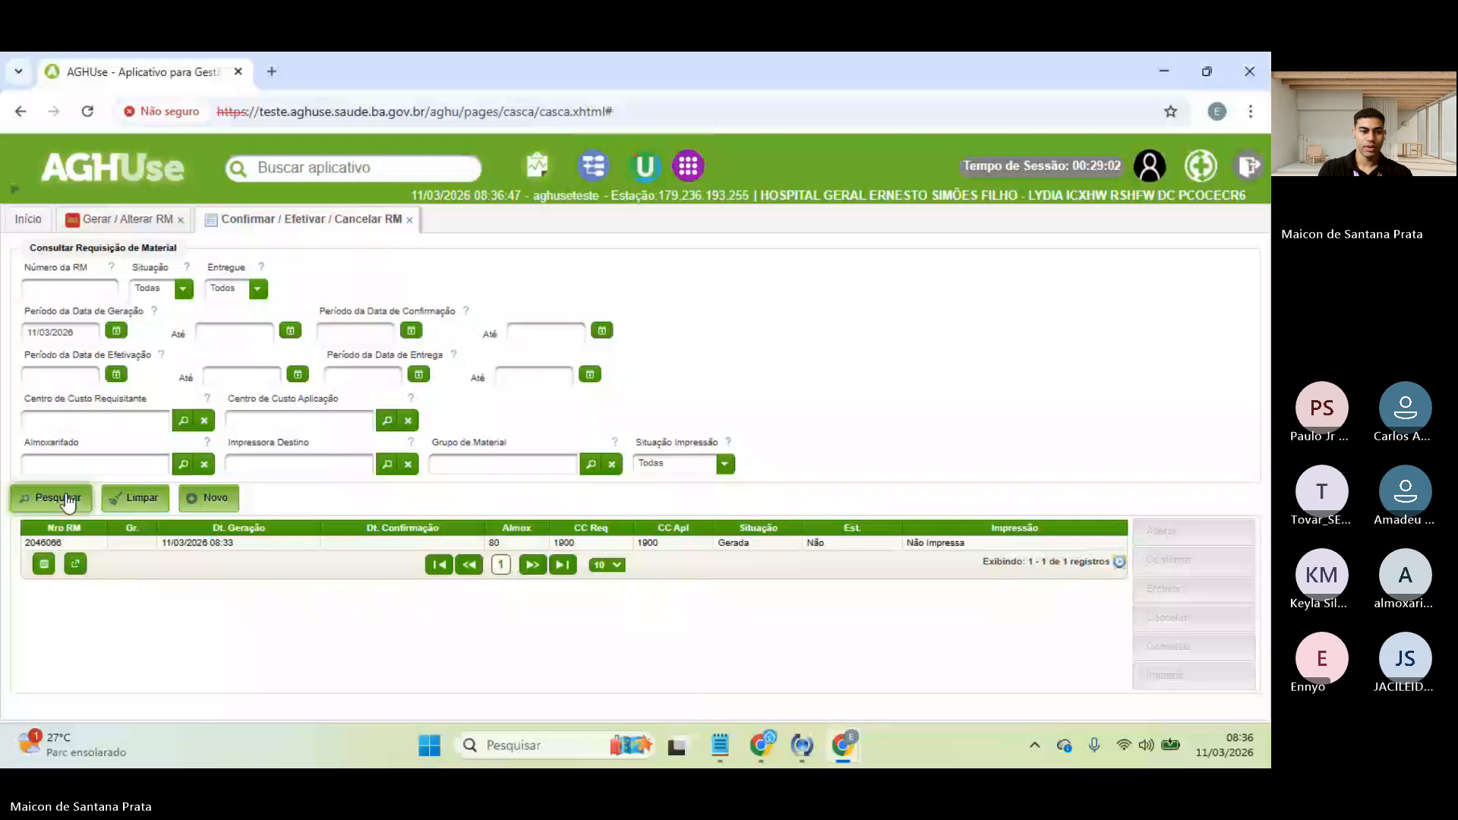
- Select RM 2046066, status Gerada, in the results to enable its actions
click(220, 543)
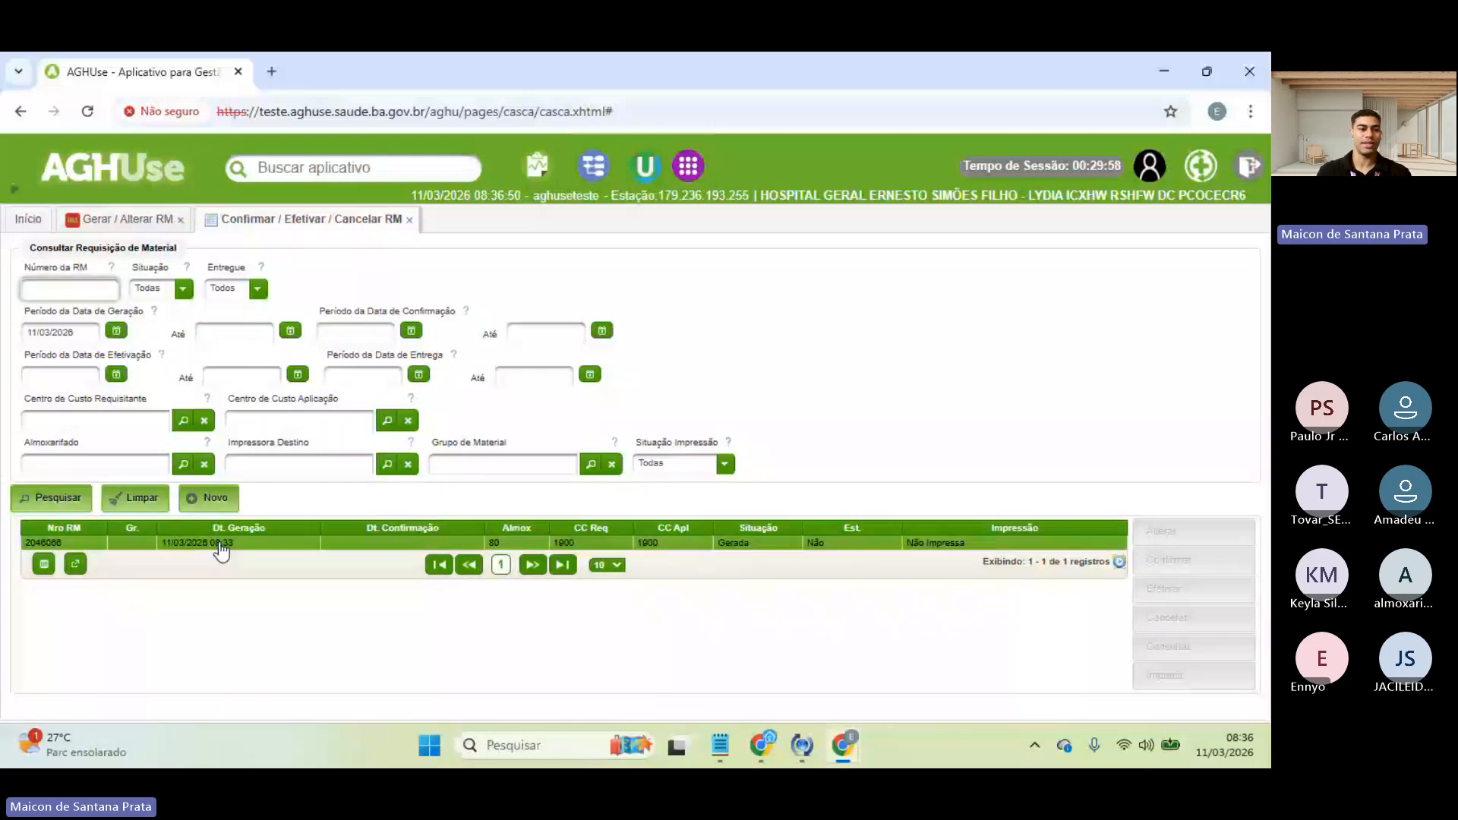
click(220, 544)
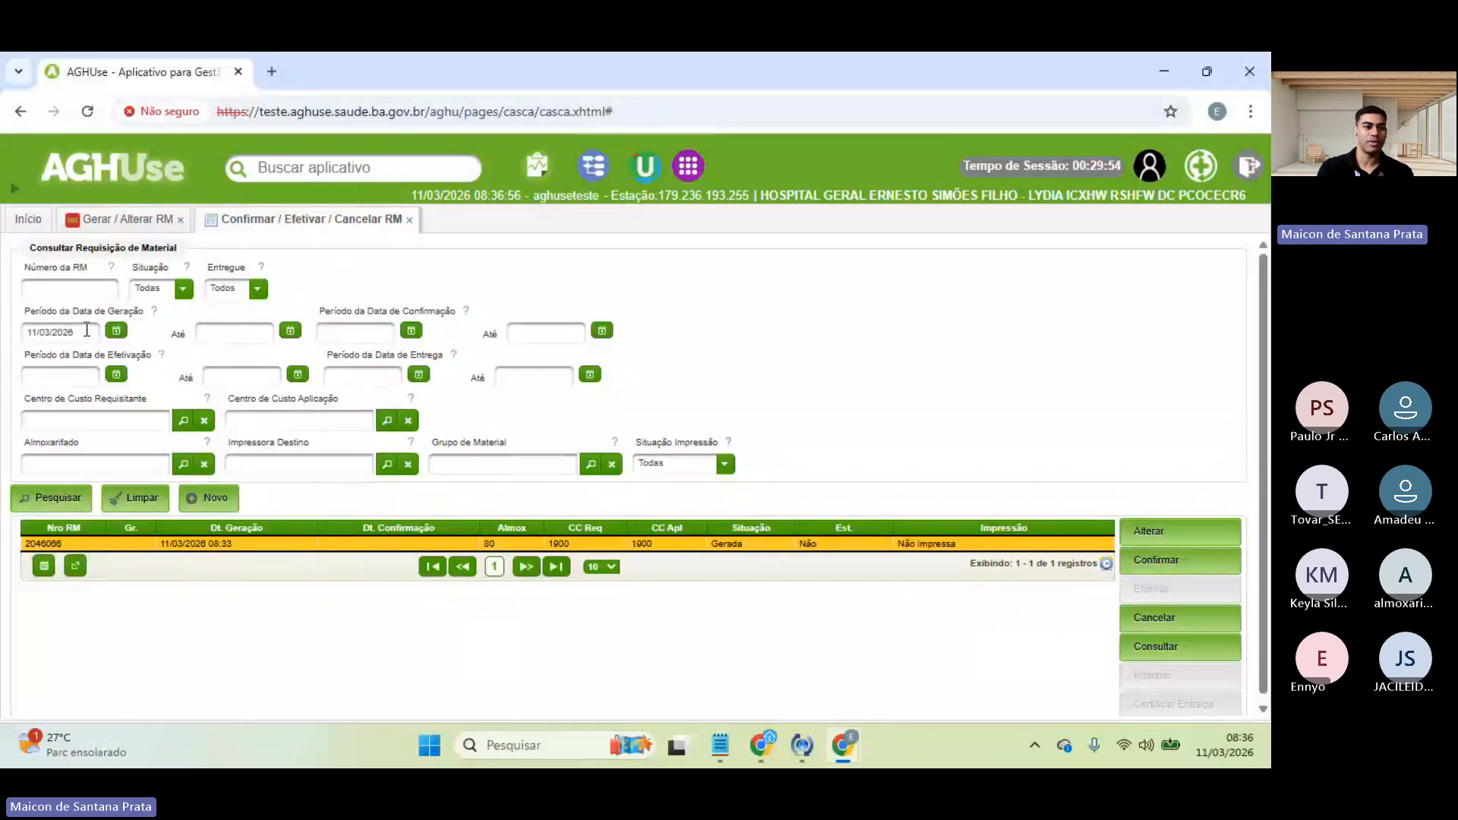
click(86, 330)
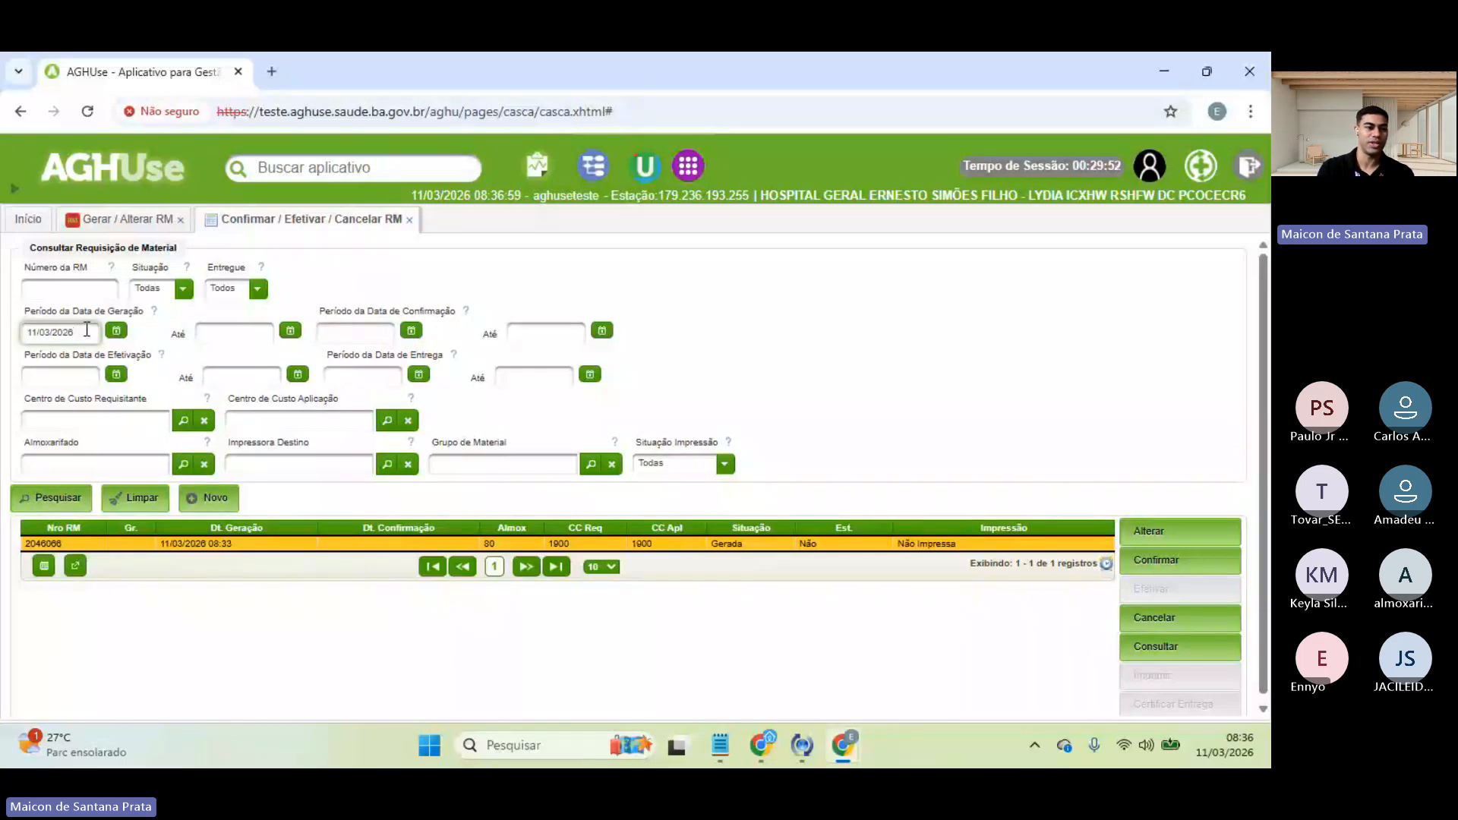
drag(86, 330, 17, 342)
click(74, 332)
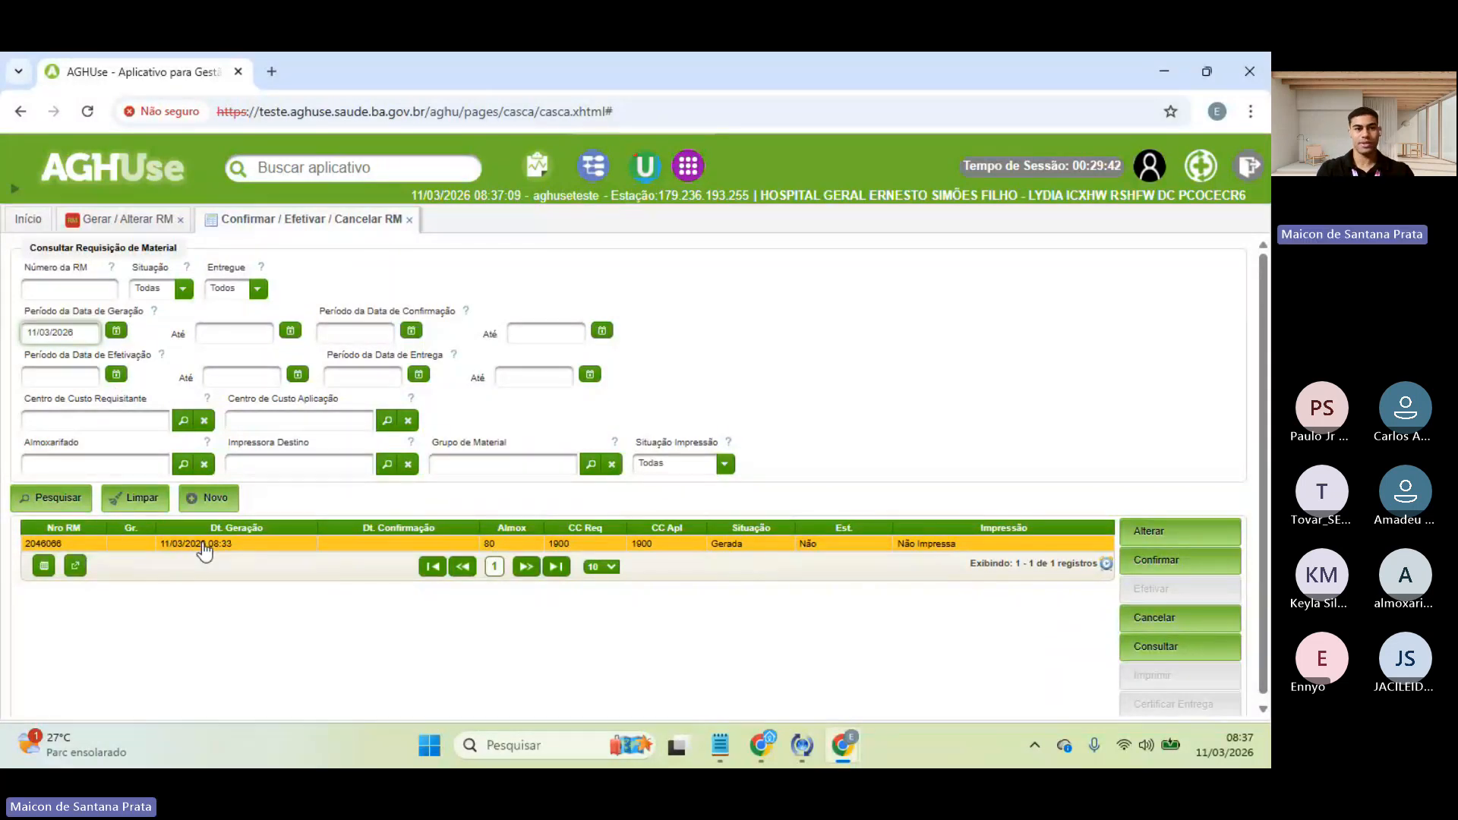
click(271, 547)
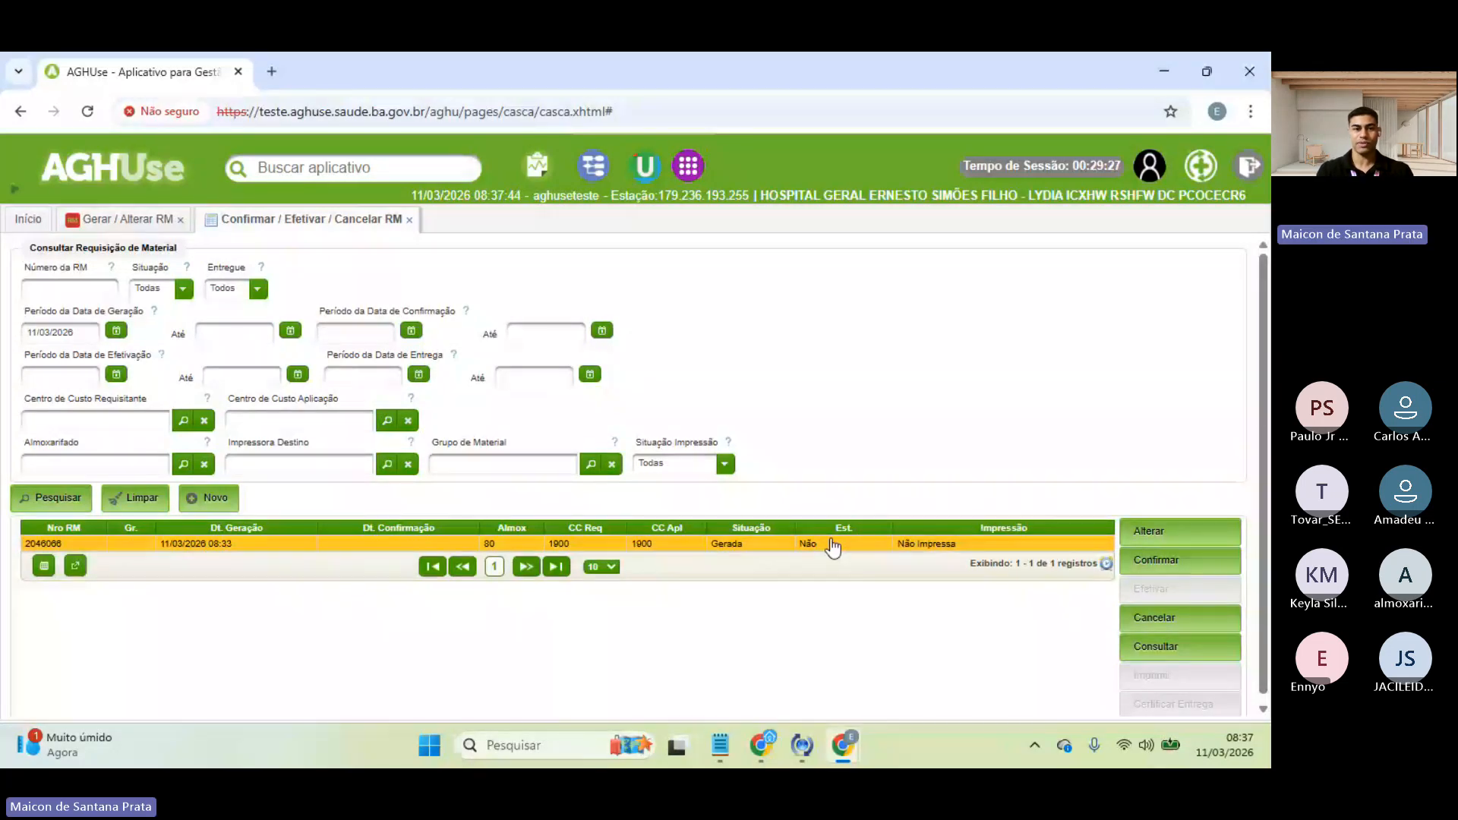
- Confirm RM 2046066 on the Gerar / Alterar RM page, then return to the search tab
click(112, 220)
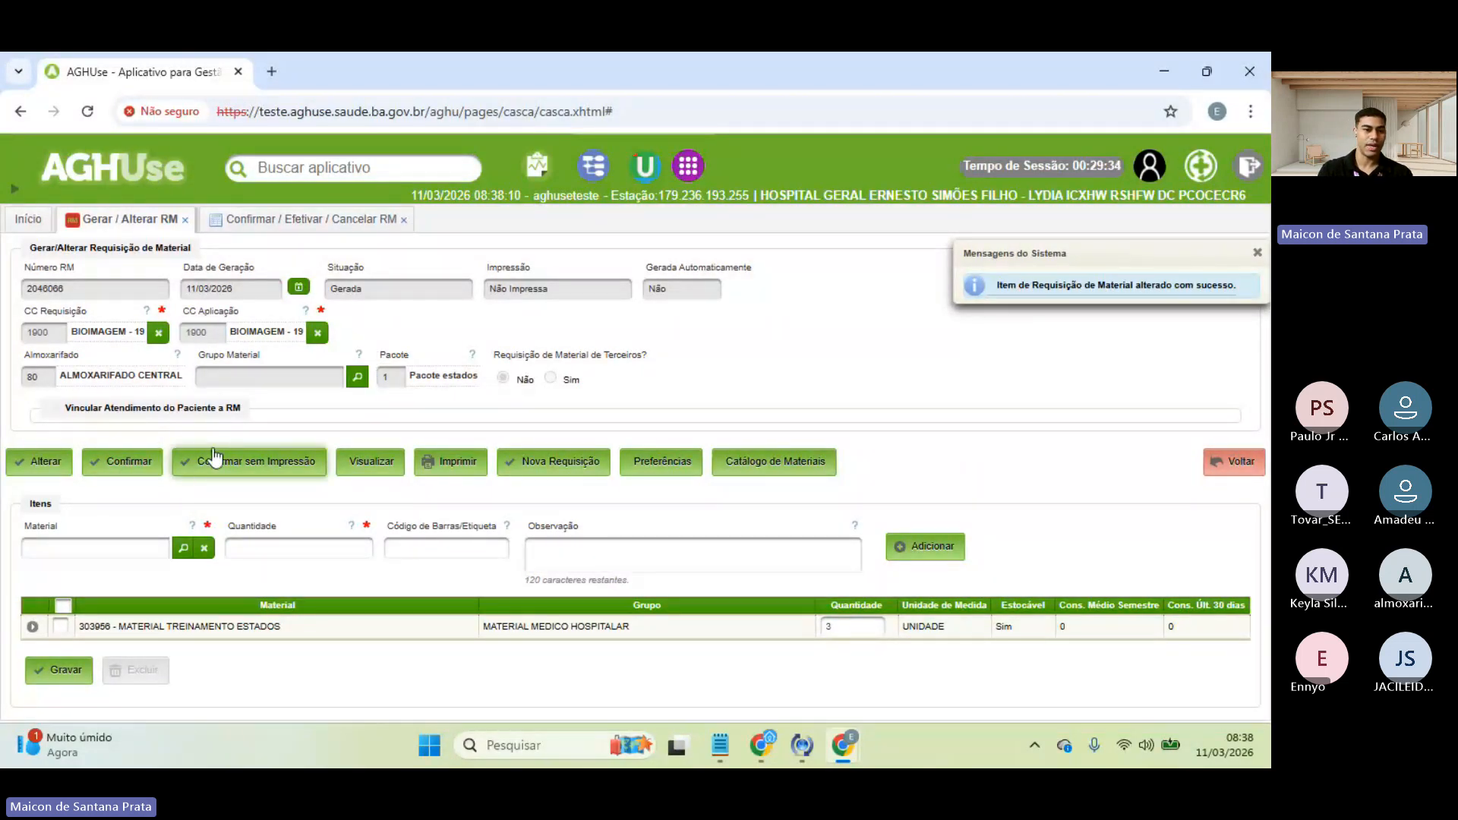
click(123, 464)
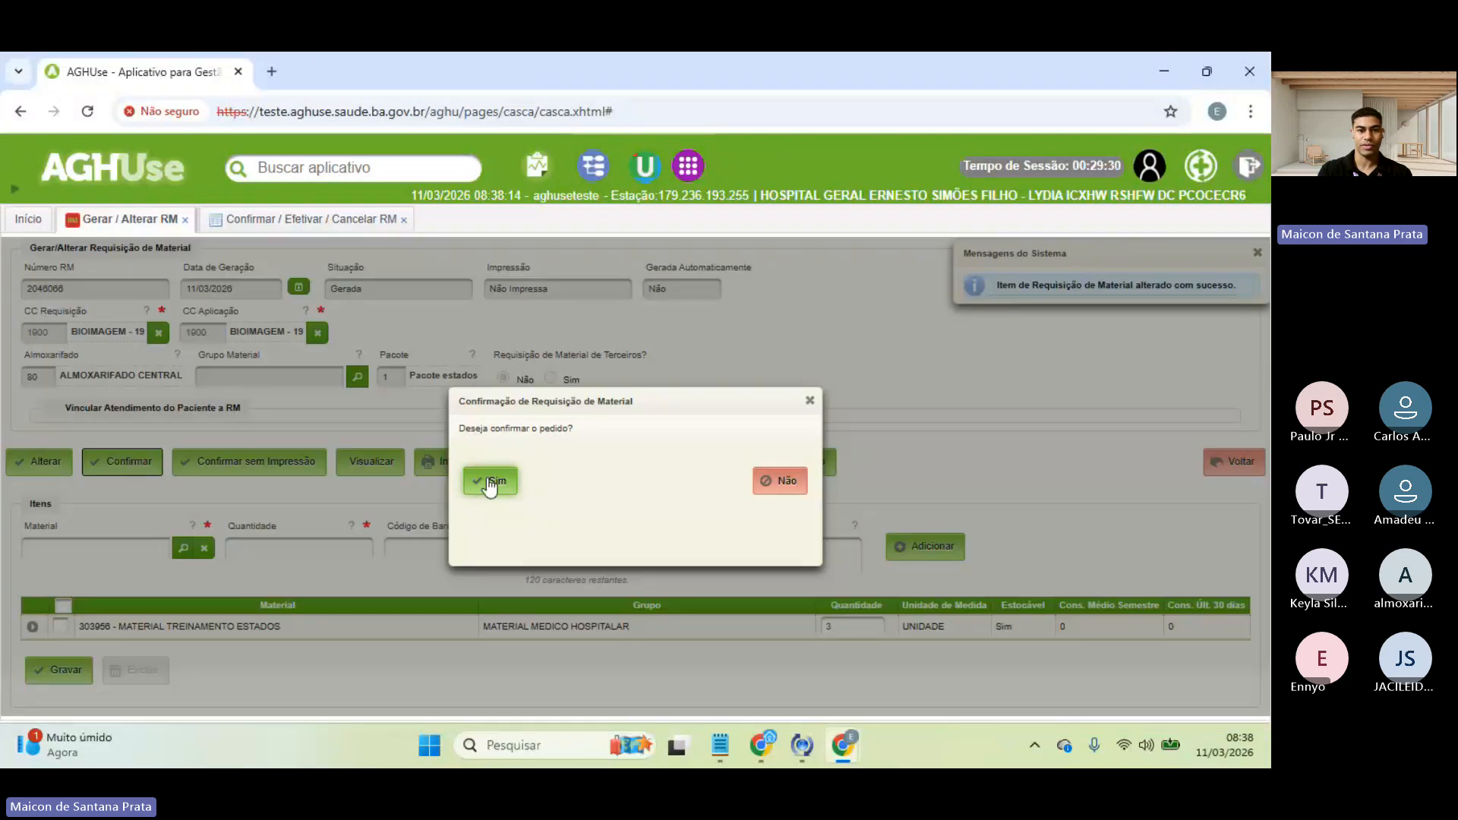
click(495, 480)
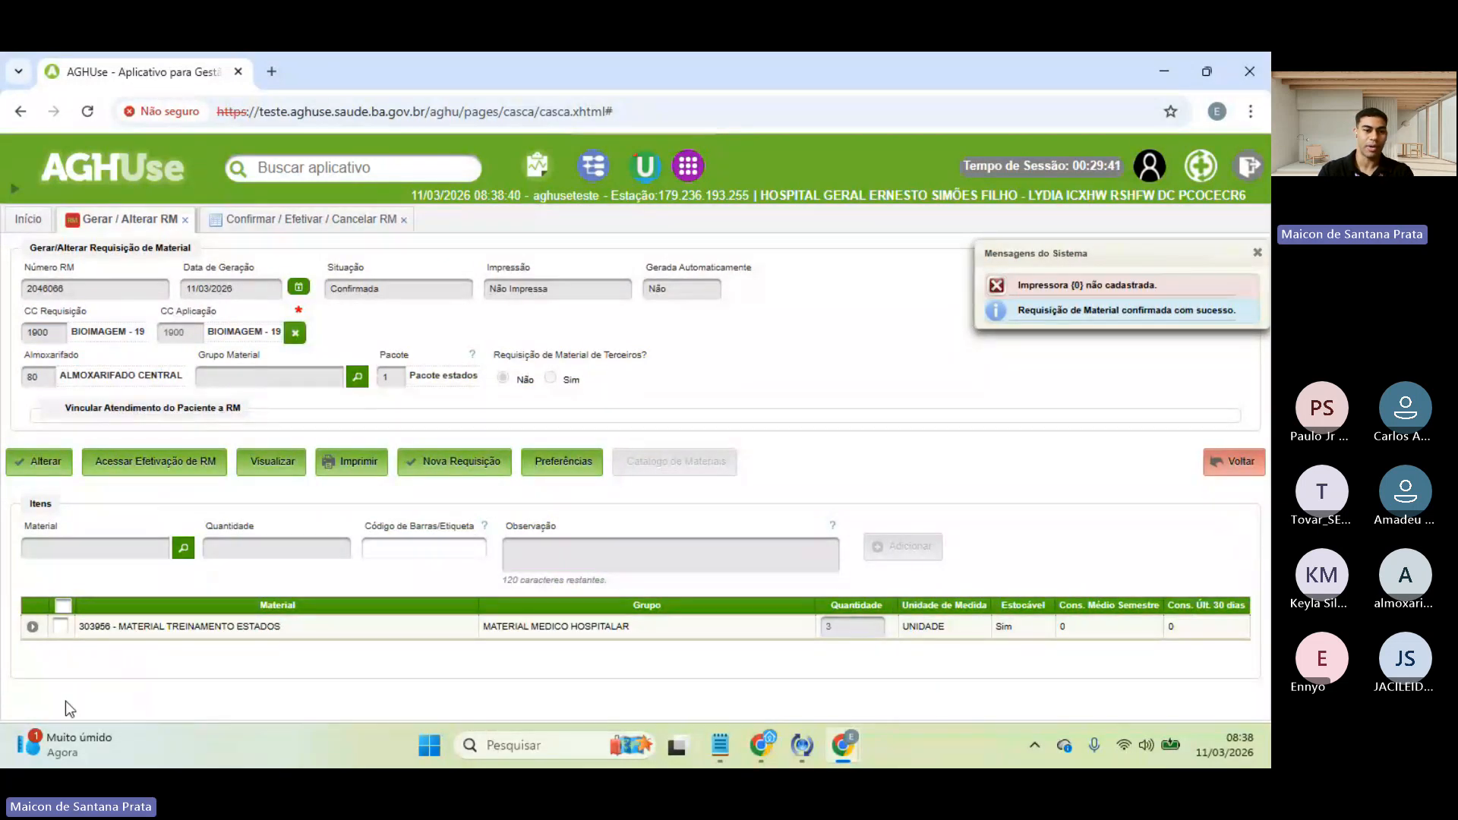
click(61, 627)
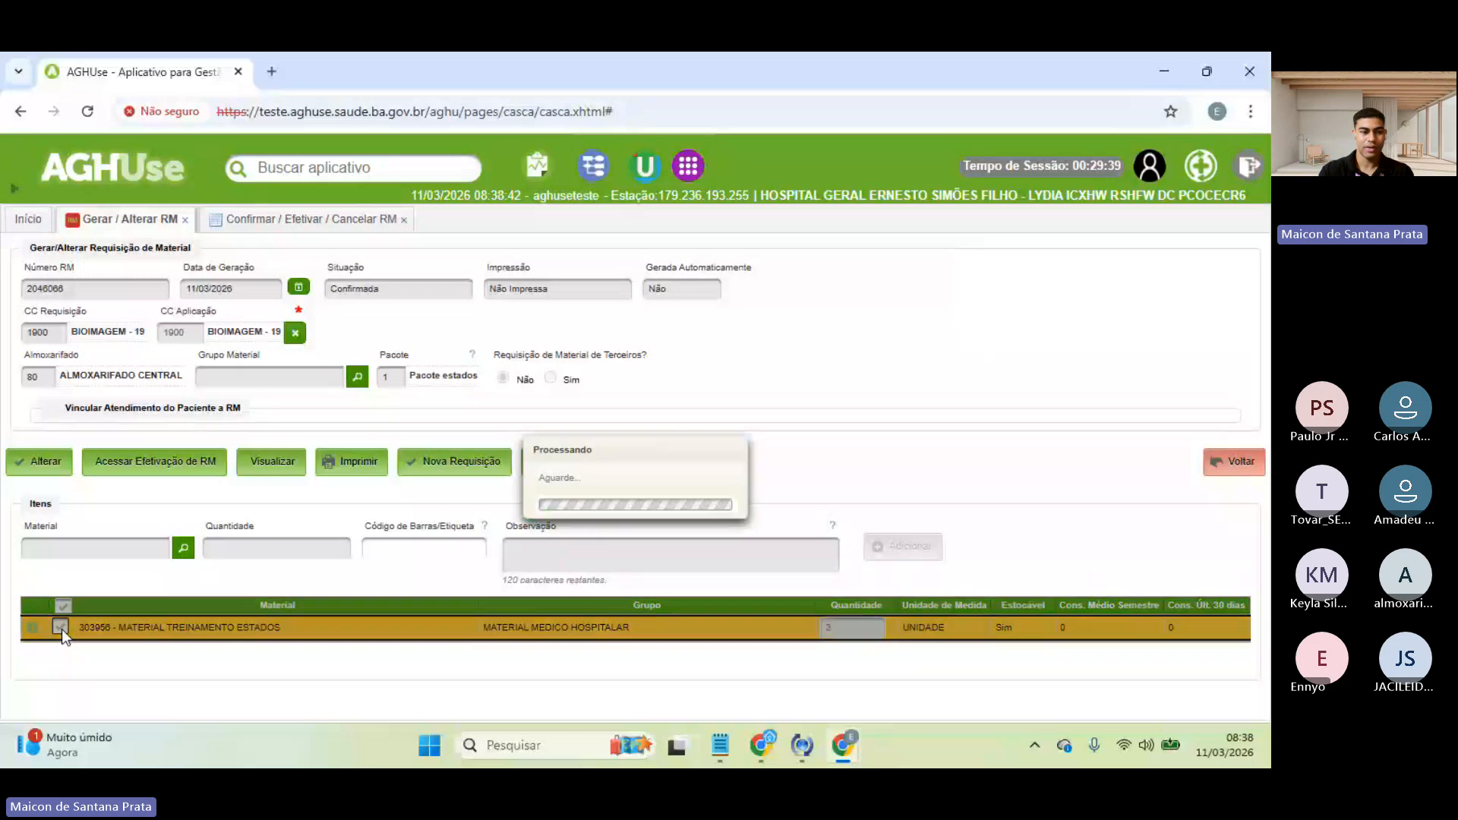
click(61, 627)
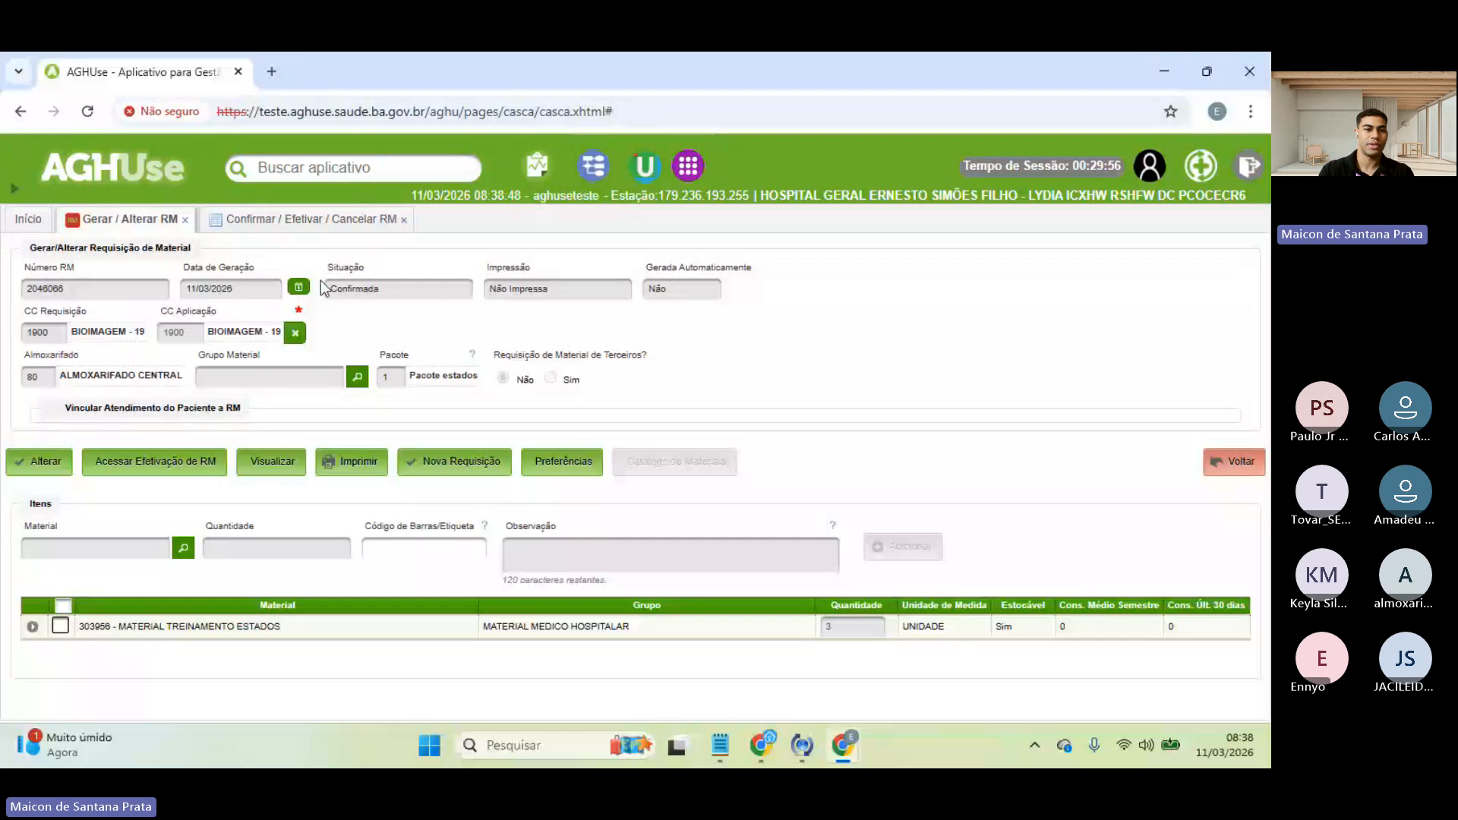
double_click(345, 269)
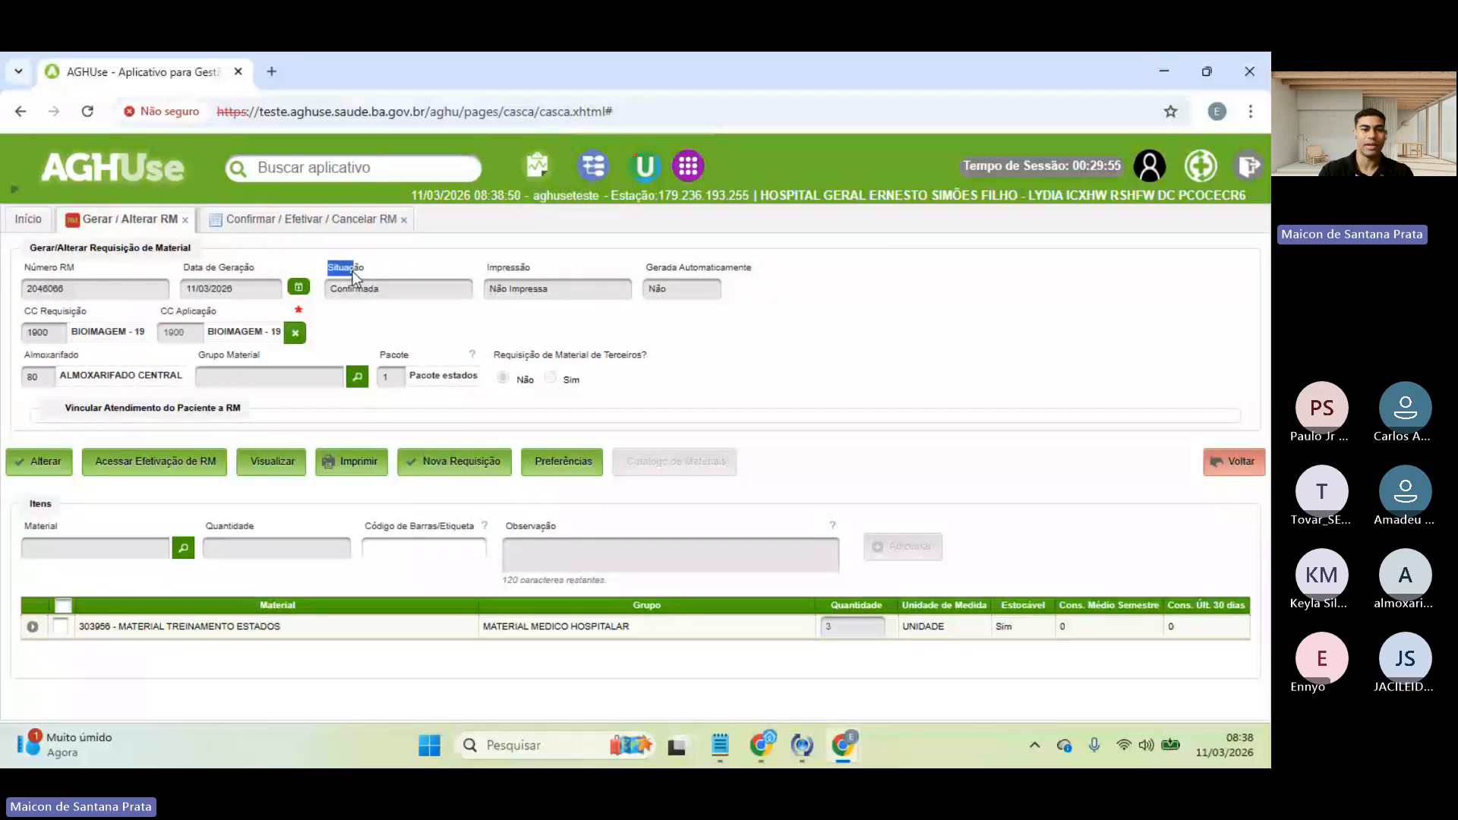
click(296, 218)
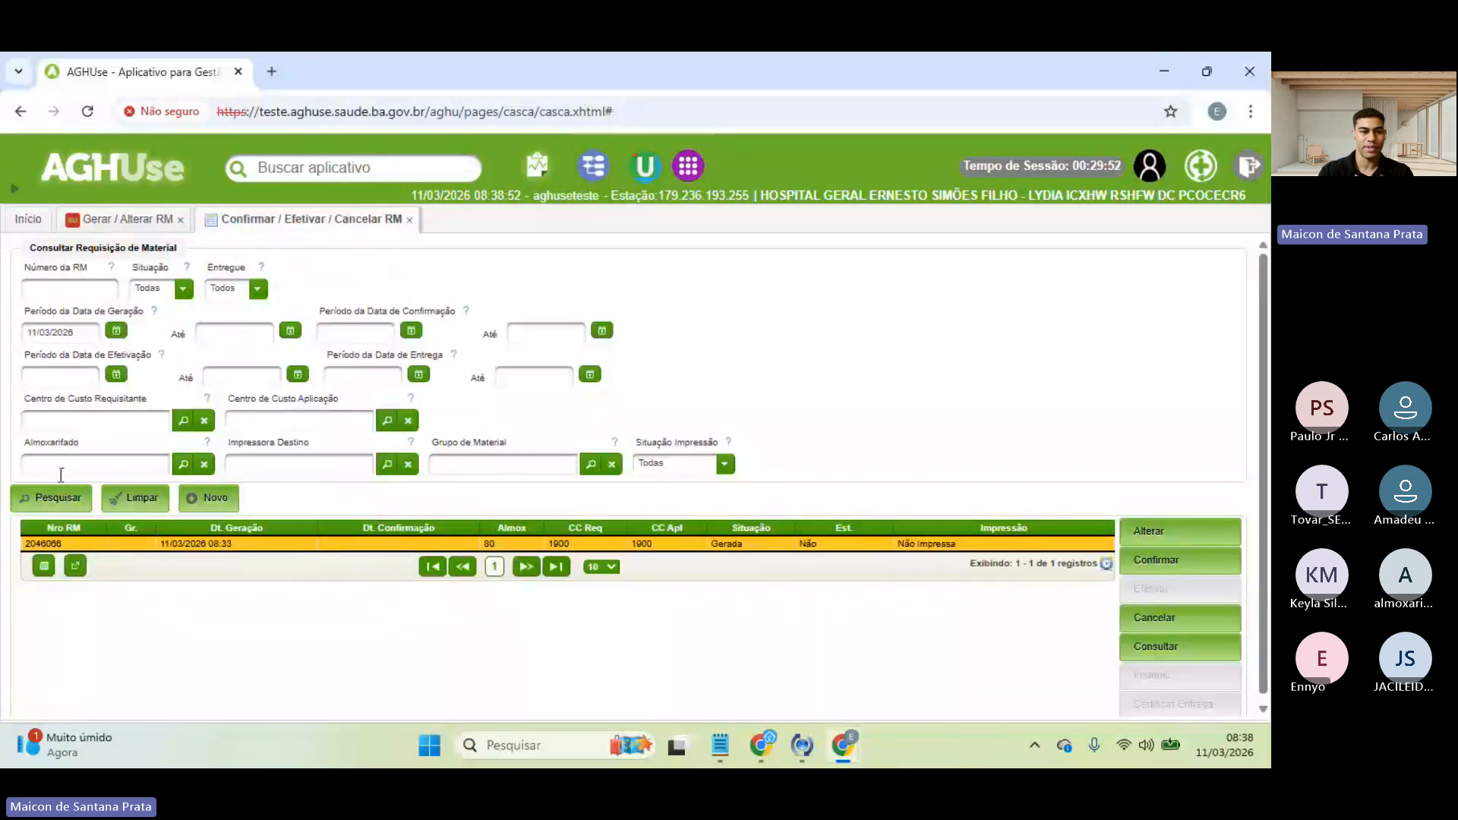
- Refresh the search to show RM 2046066 as Confirmada and close the Gerar / Alterar RM tab
click(52, 497)
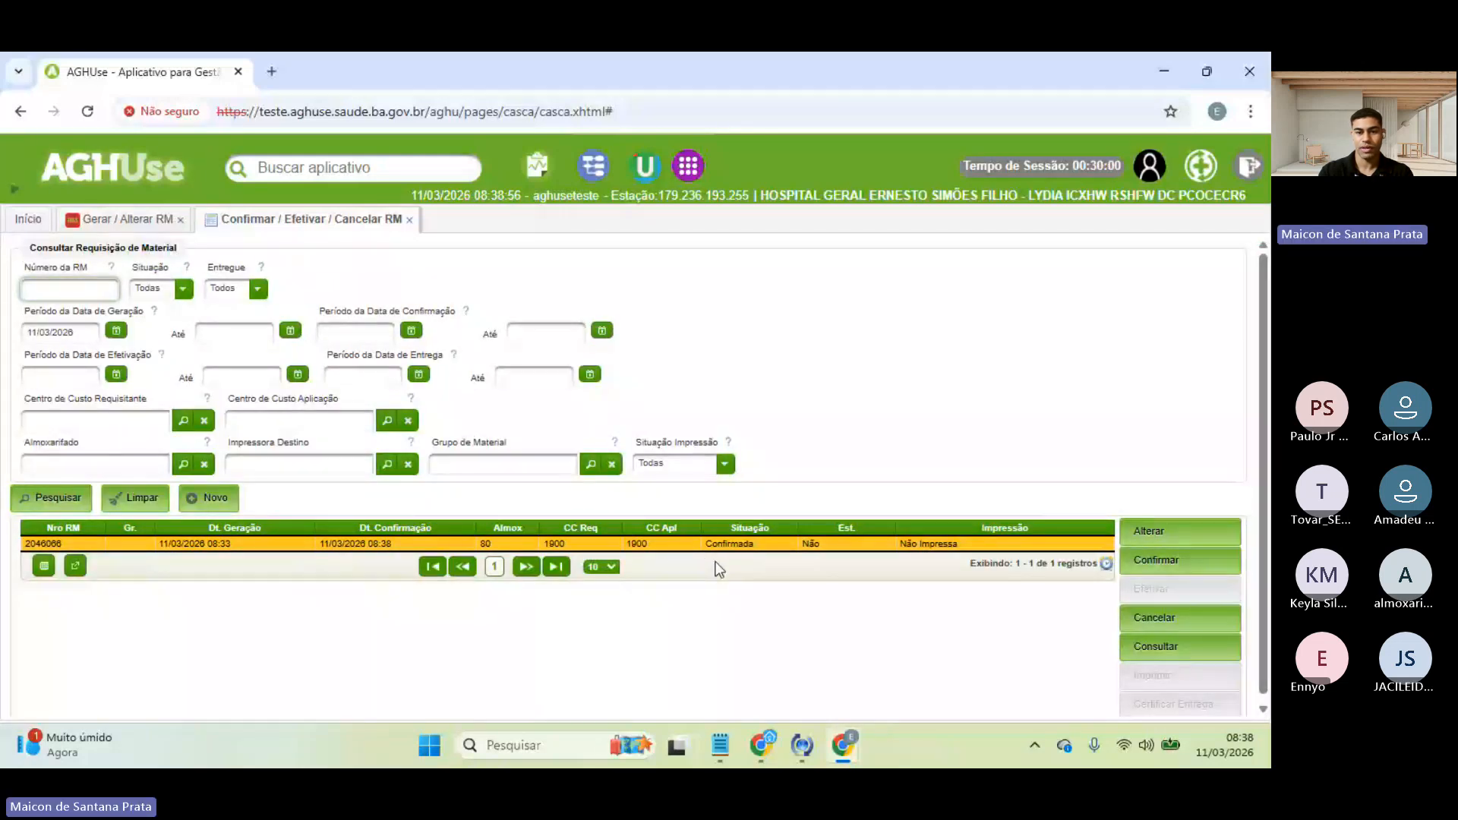
click(694, 544)
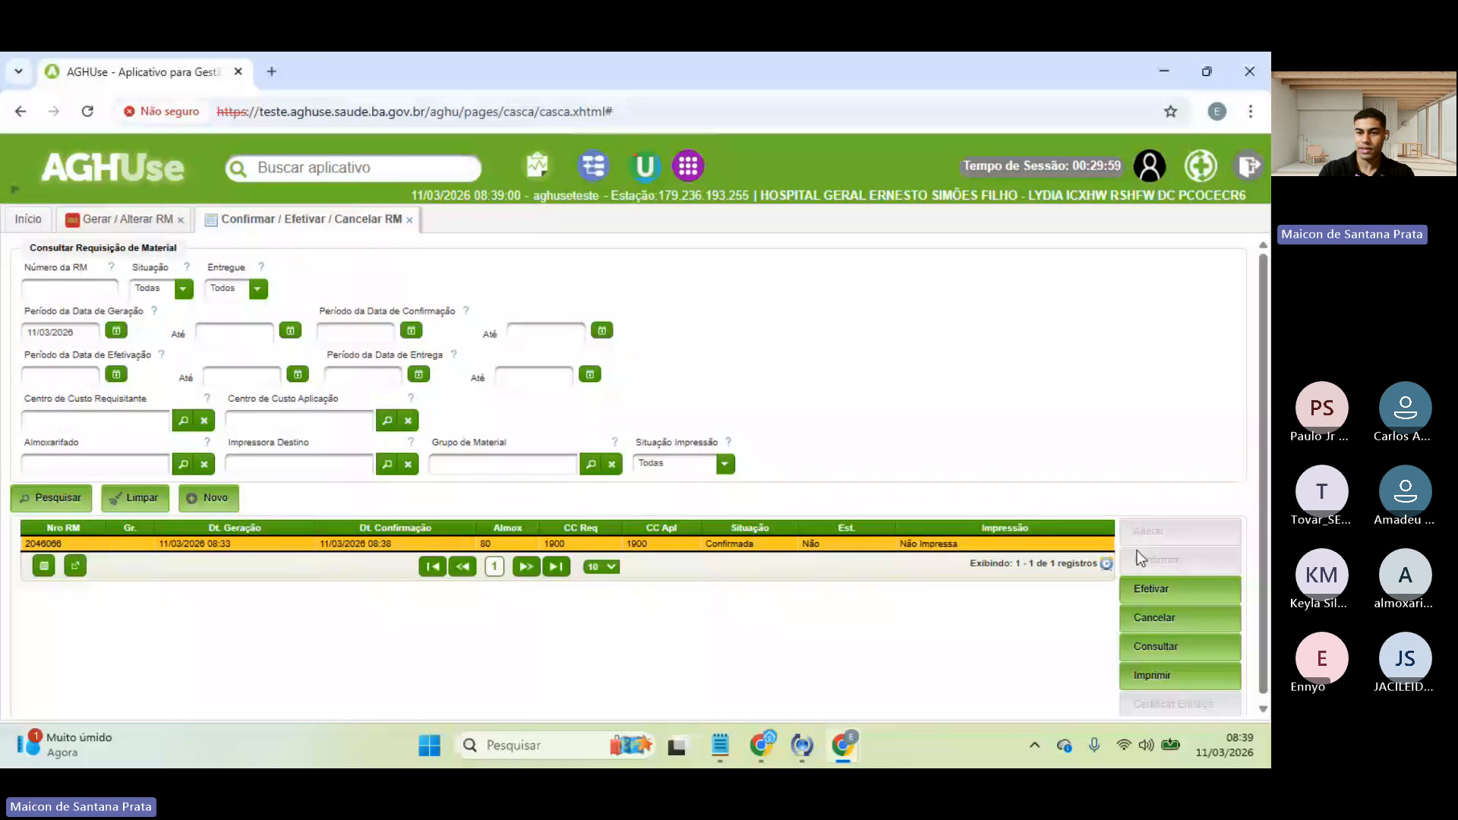
scroll(1113, 652, down, 1)
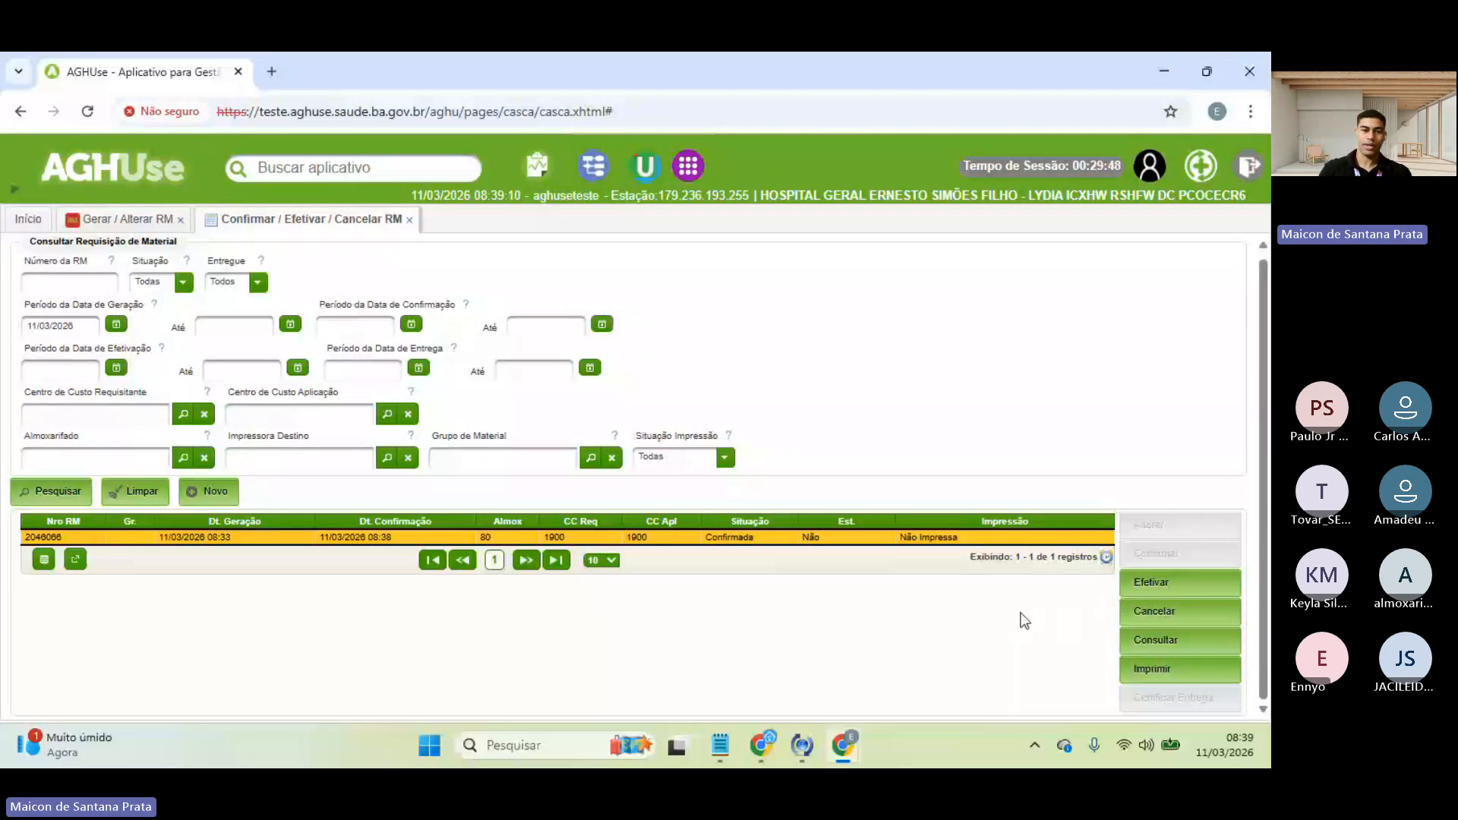
click(112, 222)
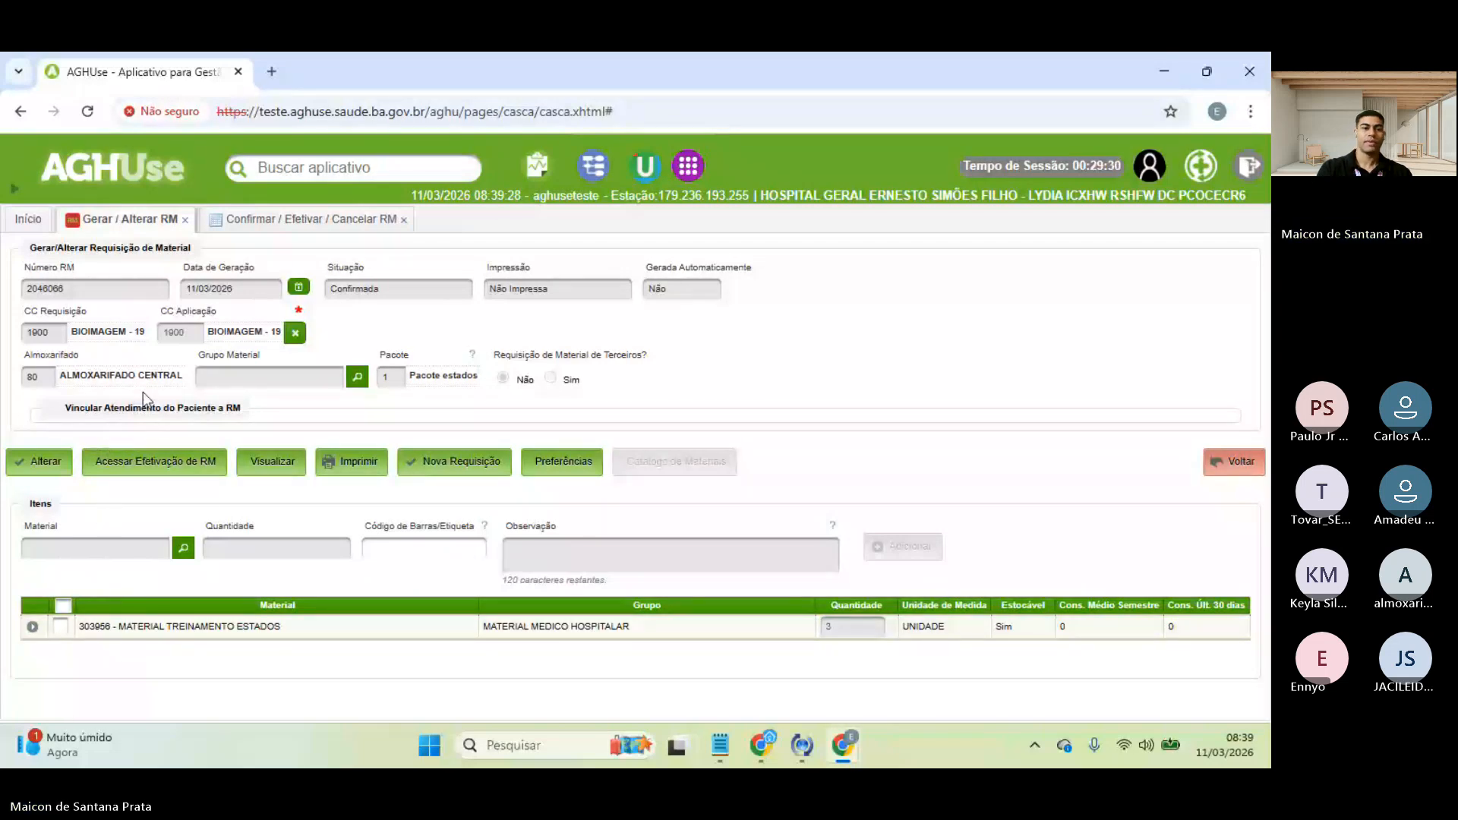
click(184, 220)
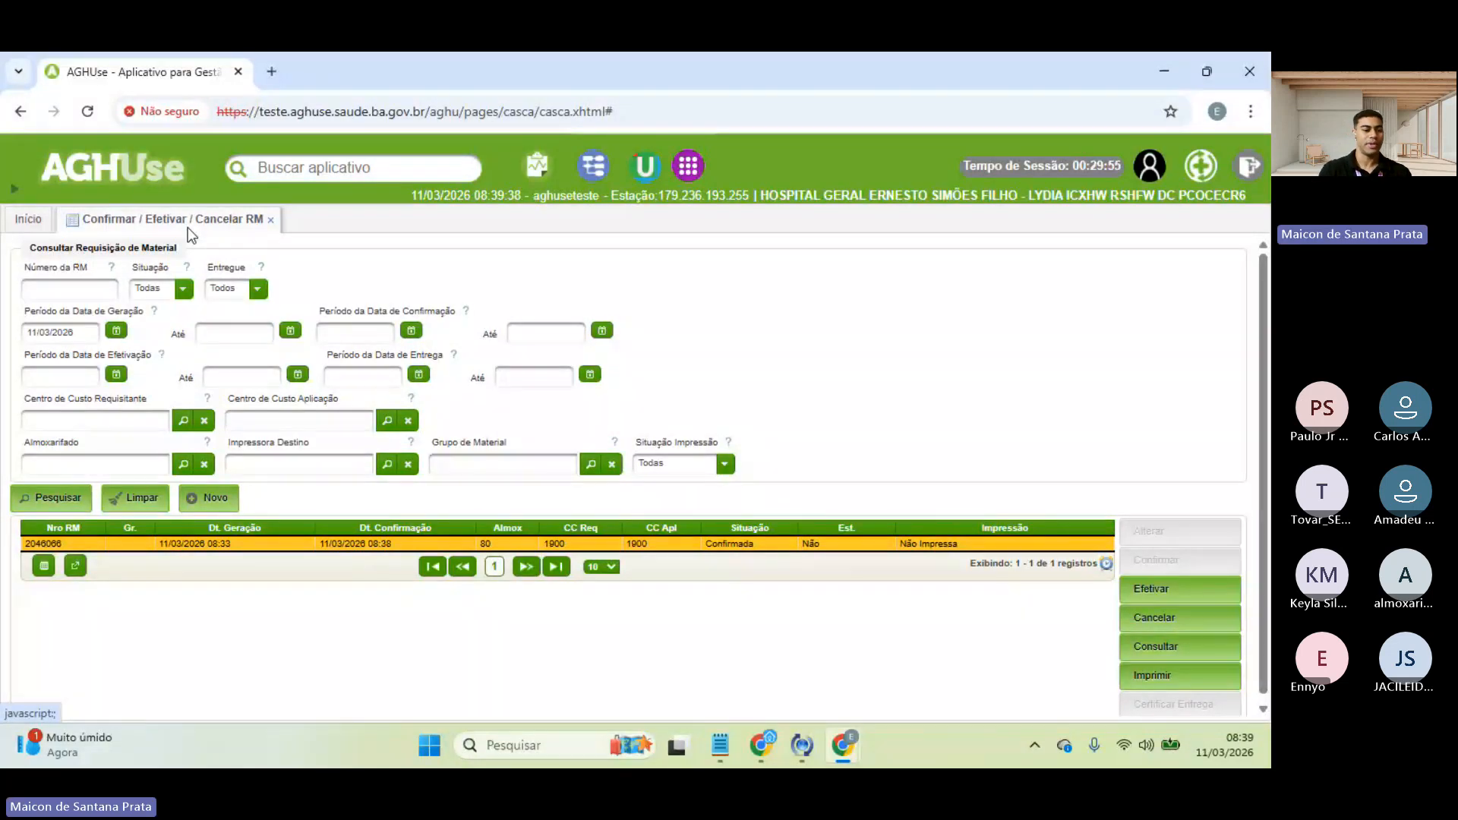
click(220, 334)
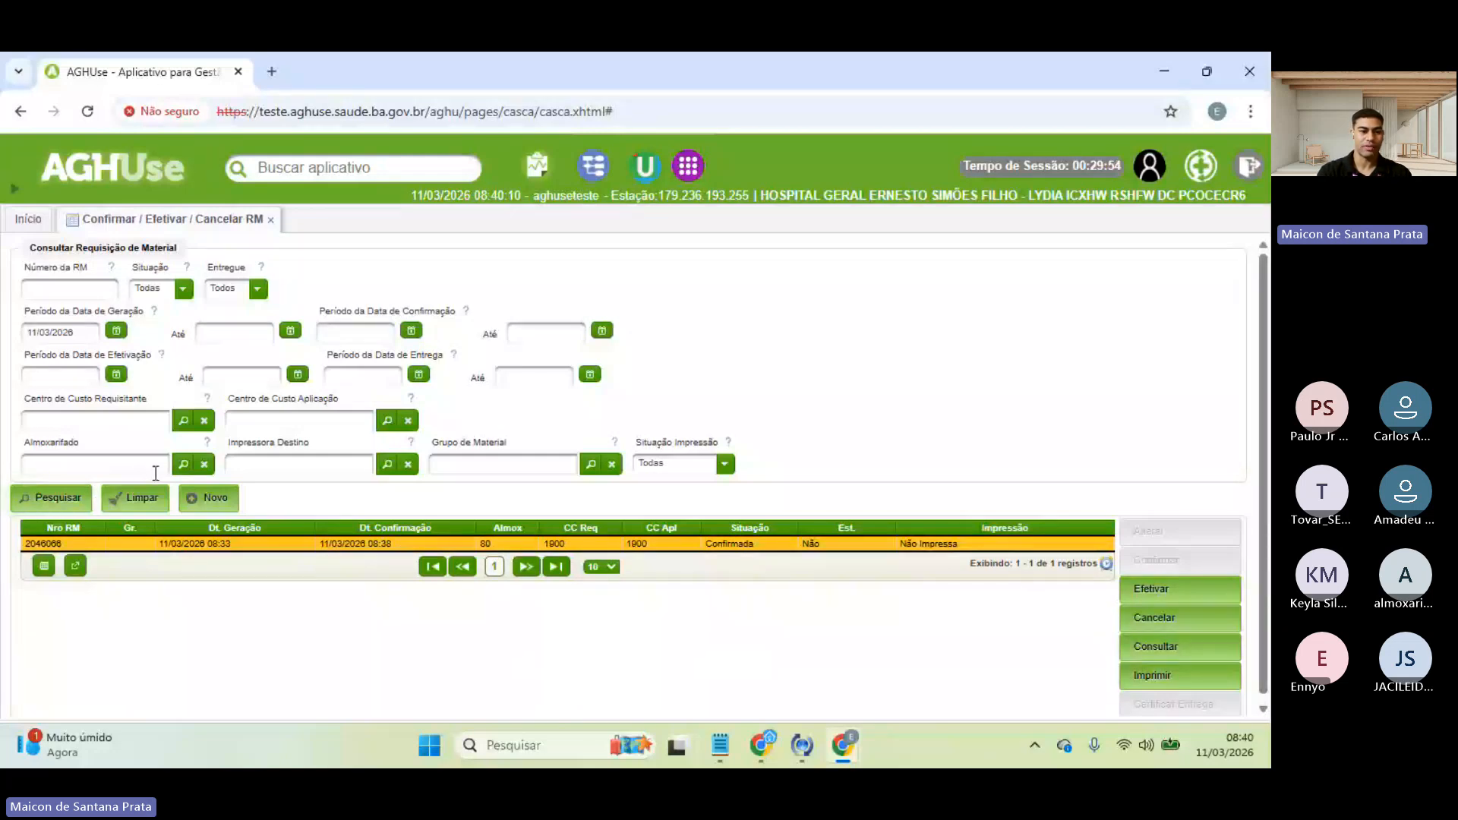
click(183, 464)
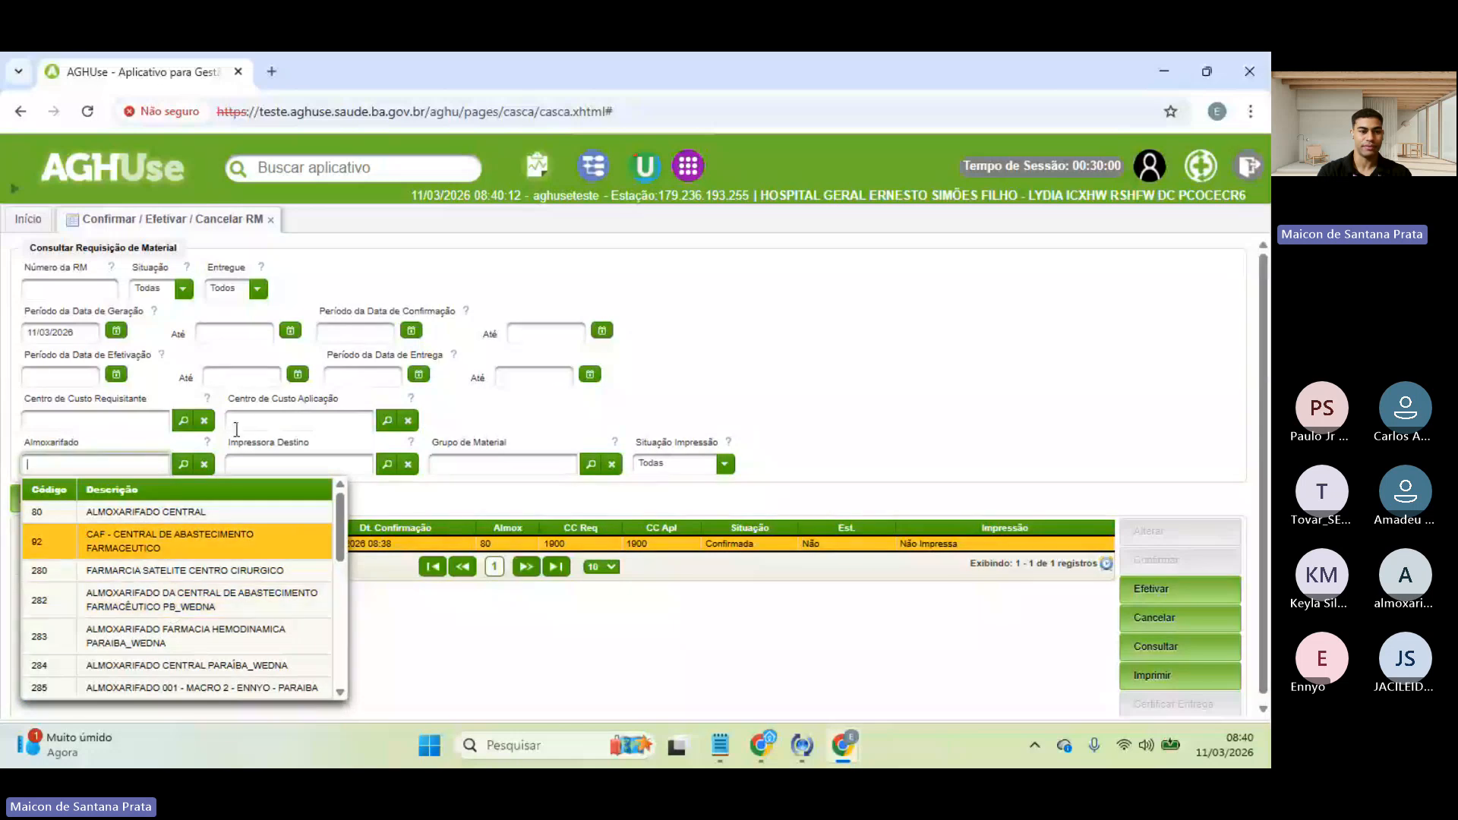
click(676, 322)
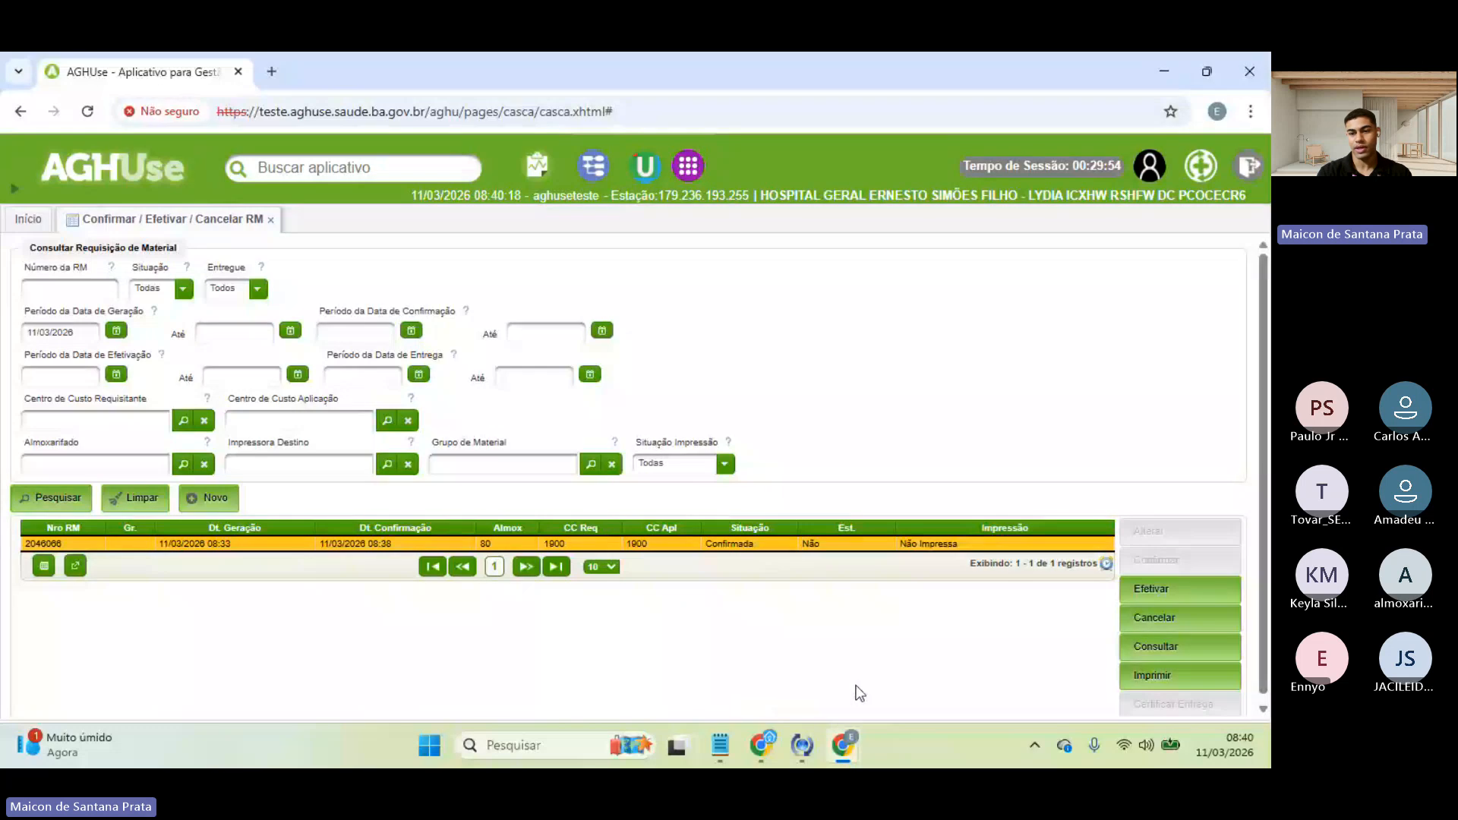
- Review RM 2046066's cost centres, warehouse 80 - ALMOXARIFADO CENTRAL, confirmation data and requested material
click(1148, 646)
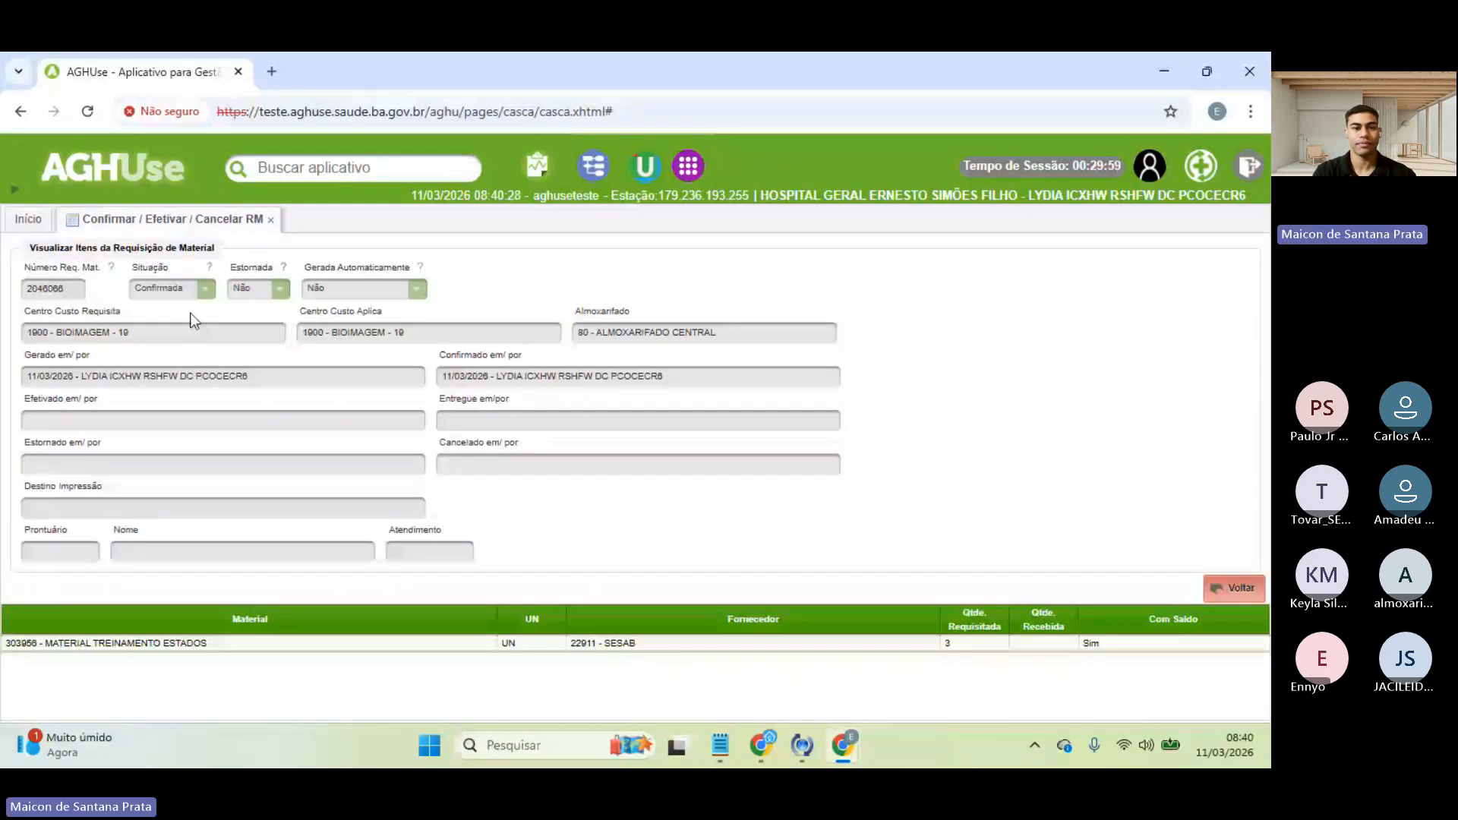
double_click(41, 311)
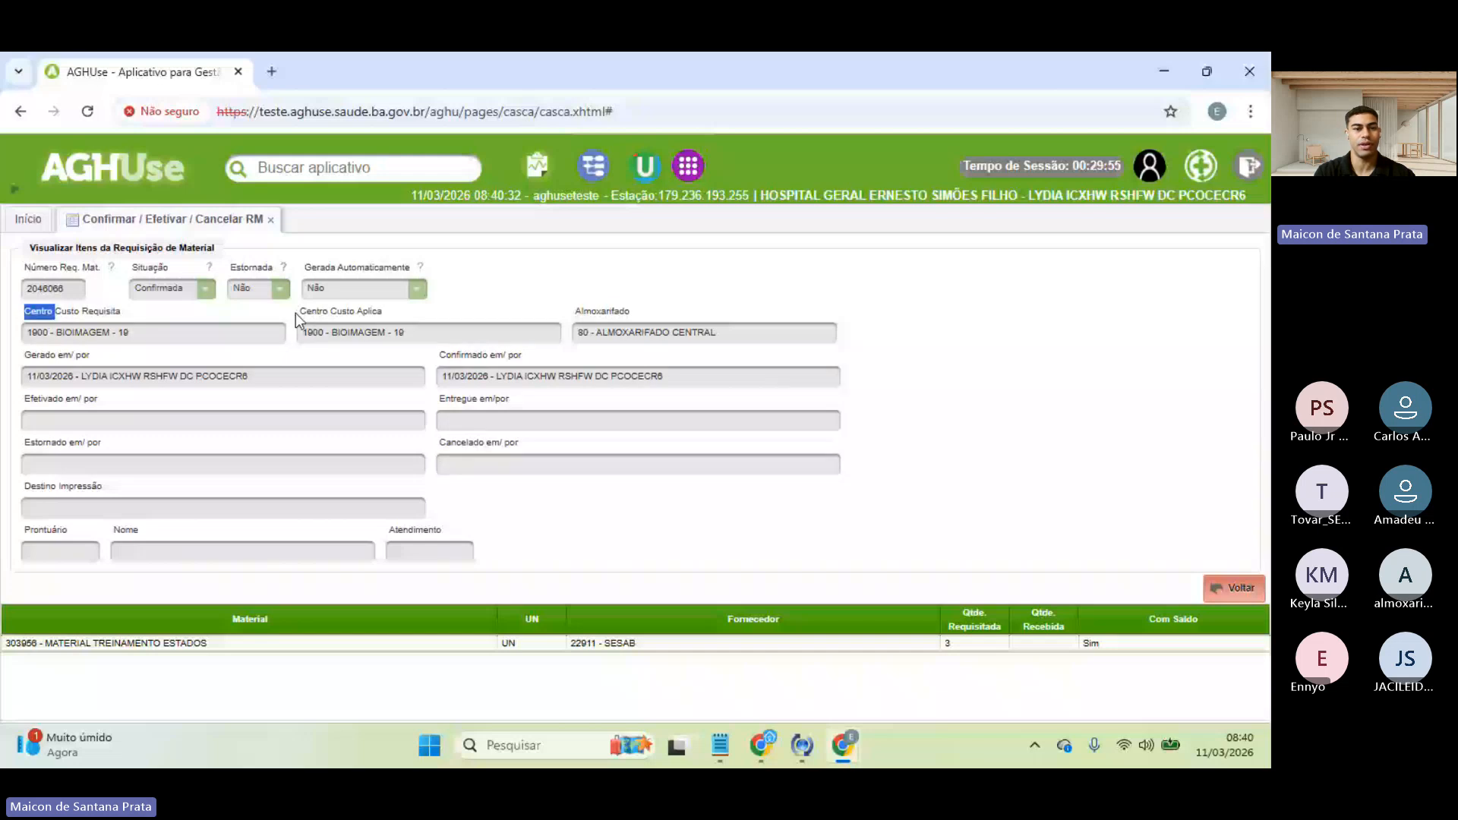
double_click(313, 311)
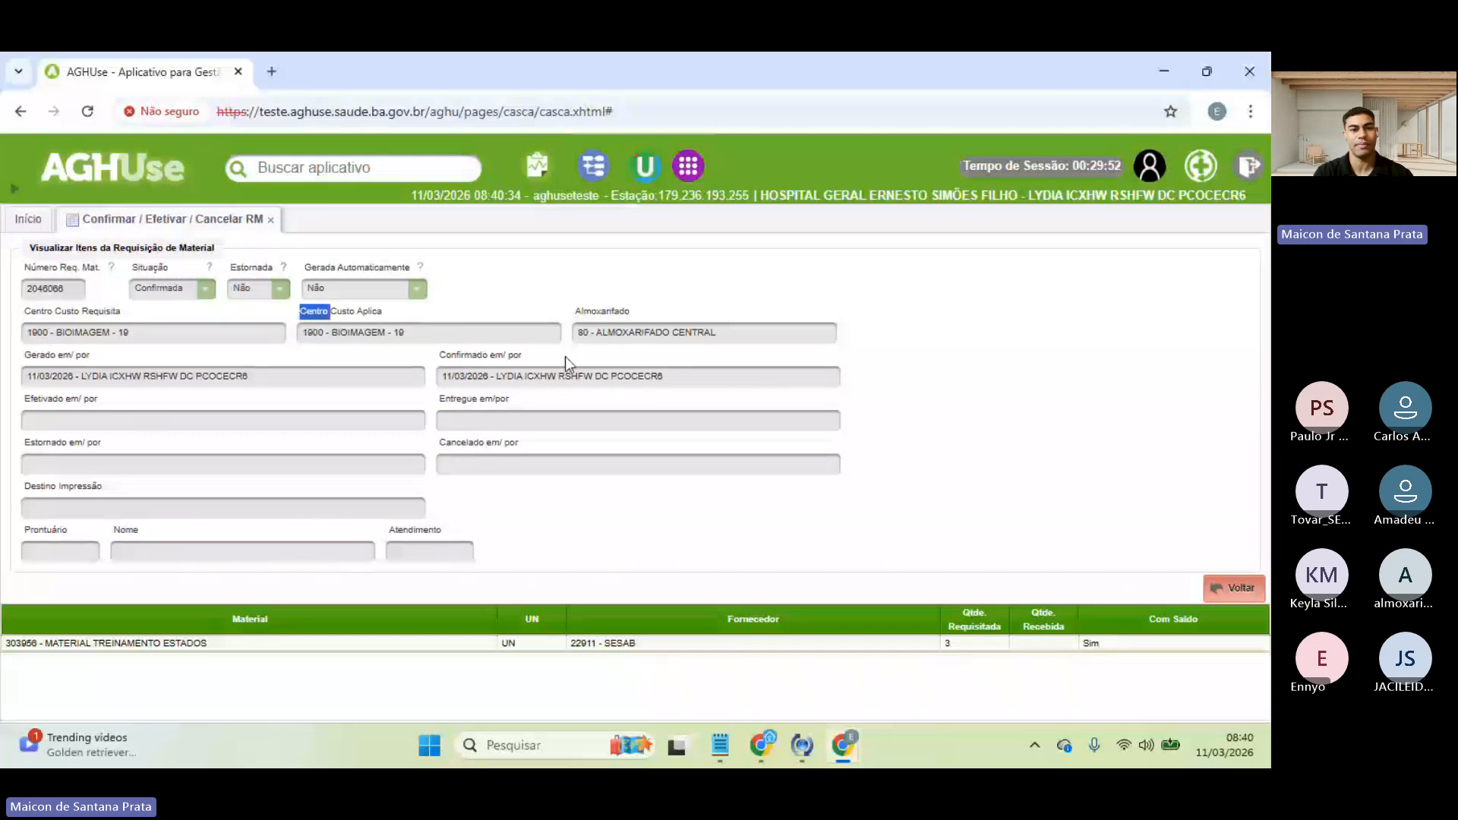
double_click(582, 310)
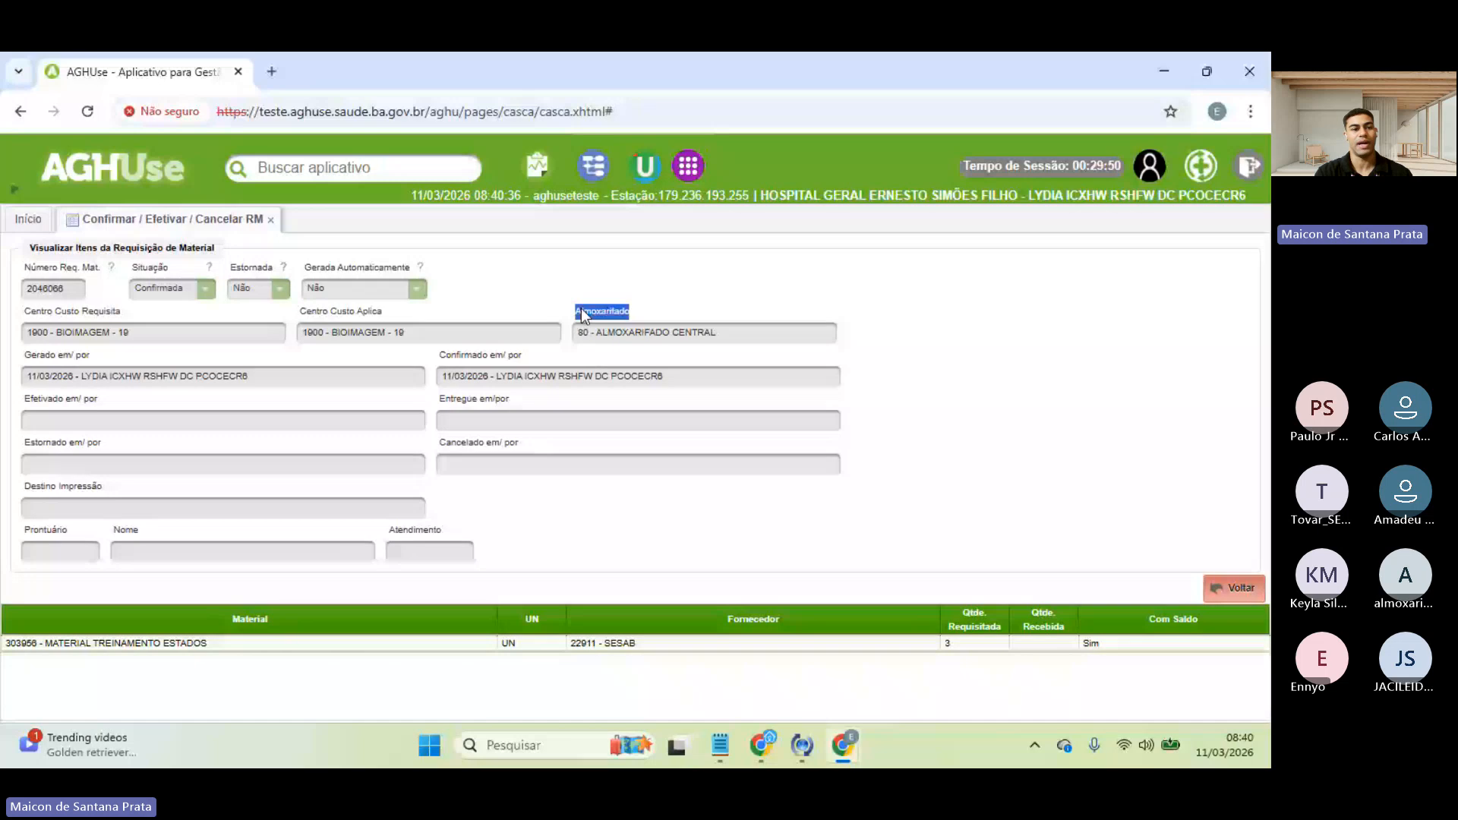
click(35, 358)
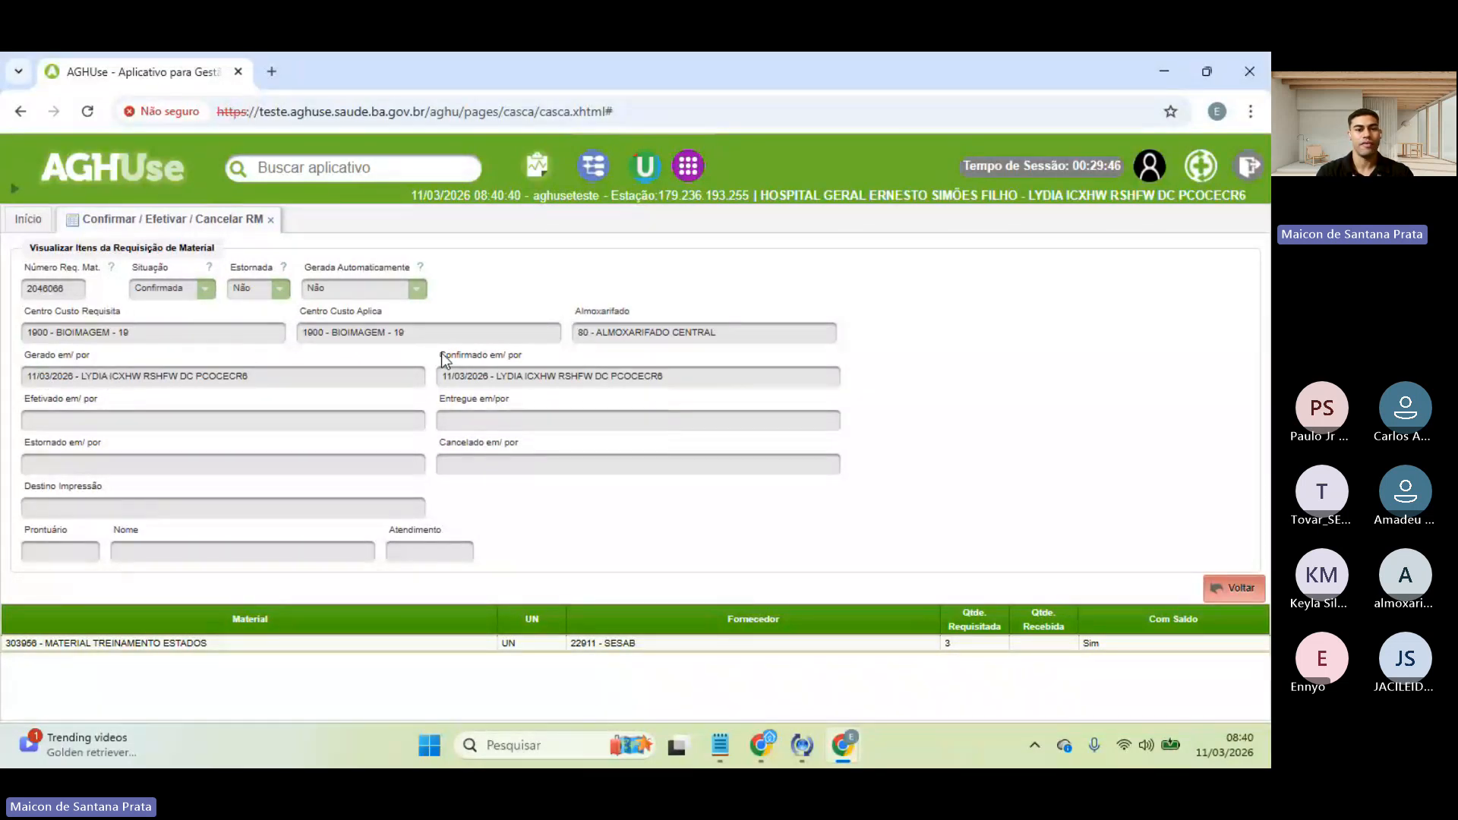
triple_click(462, 355)
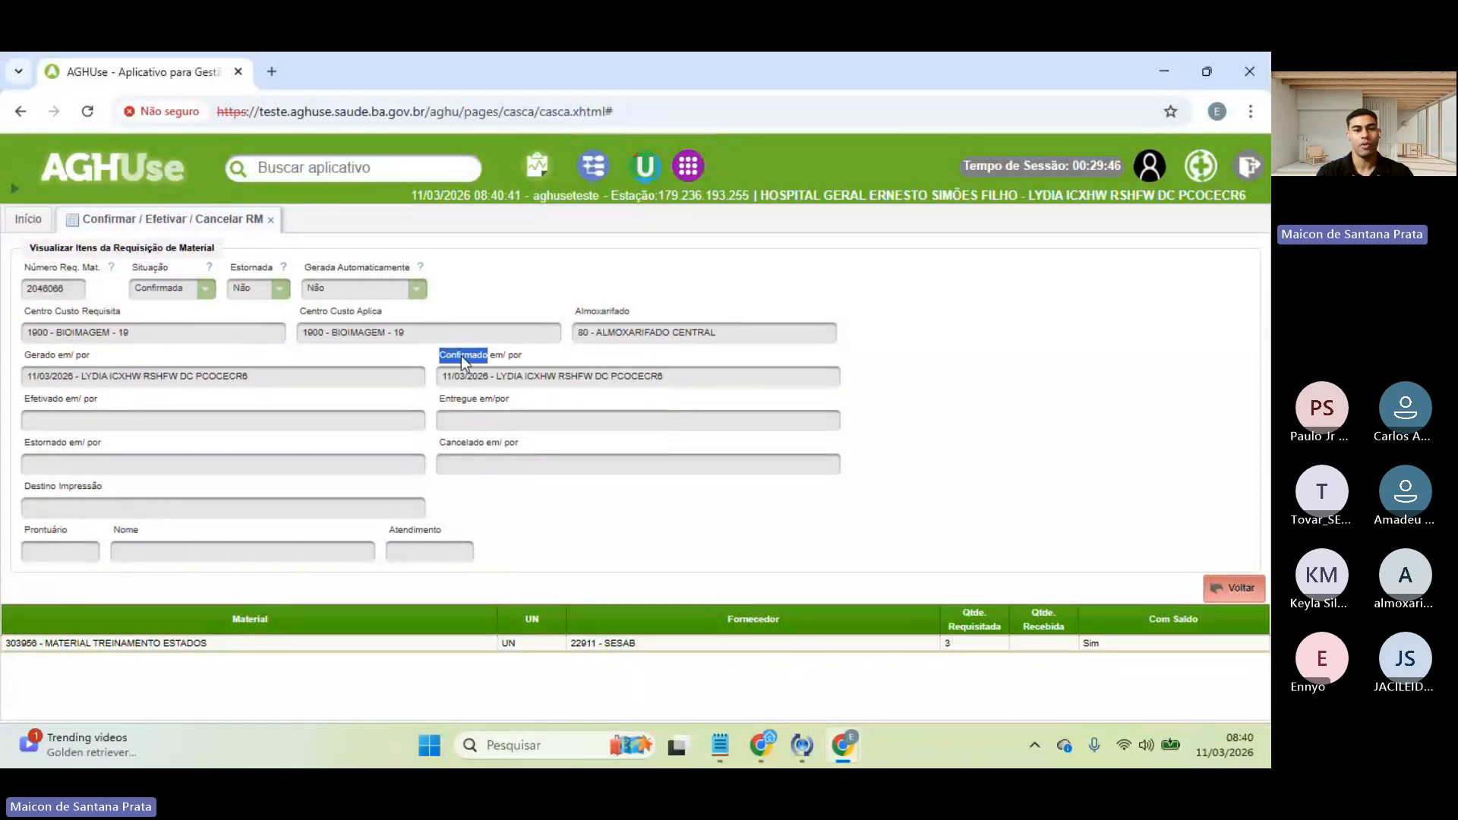
double_click(45, 400)
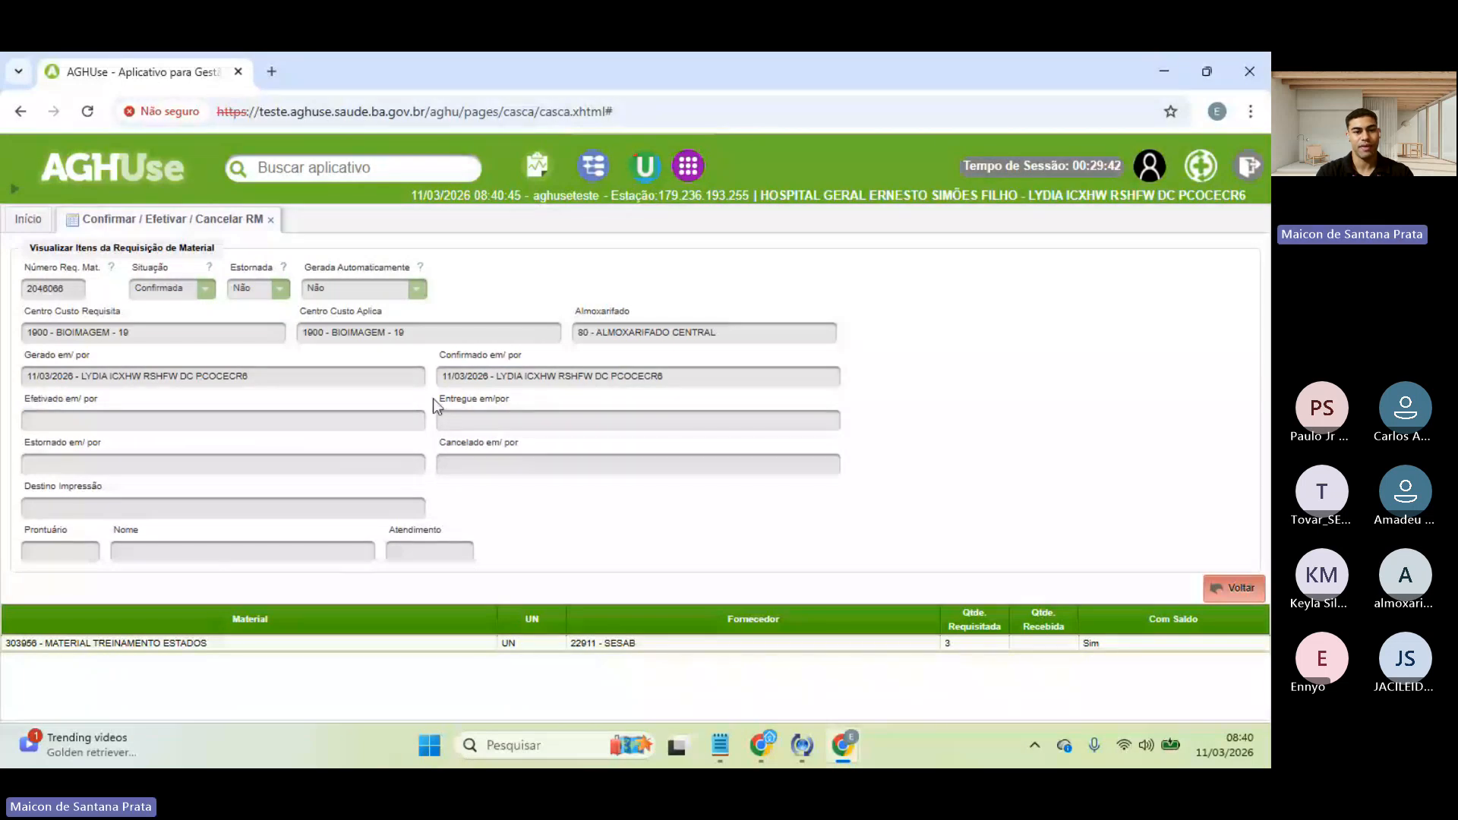
drag(433, 398, 474, 400)
click(474, 395)
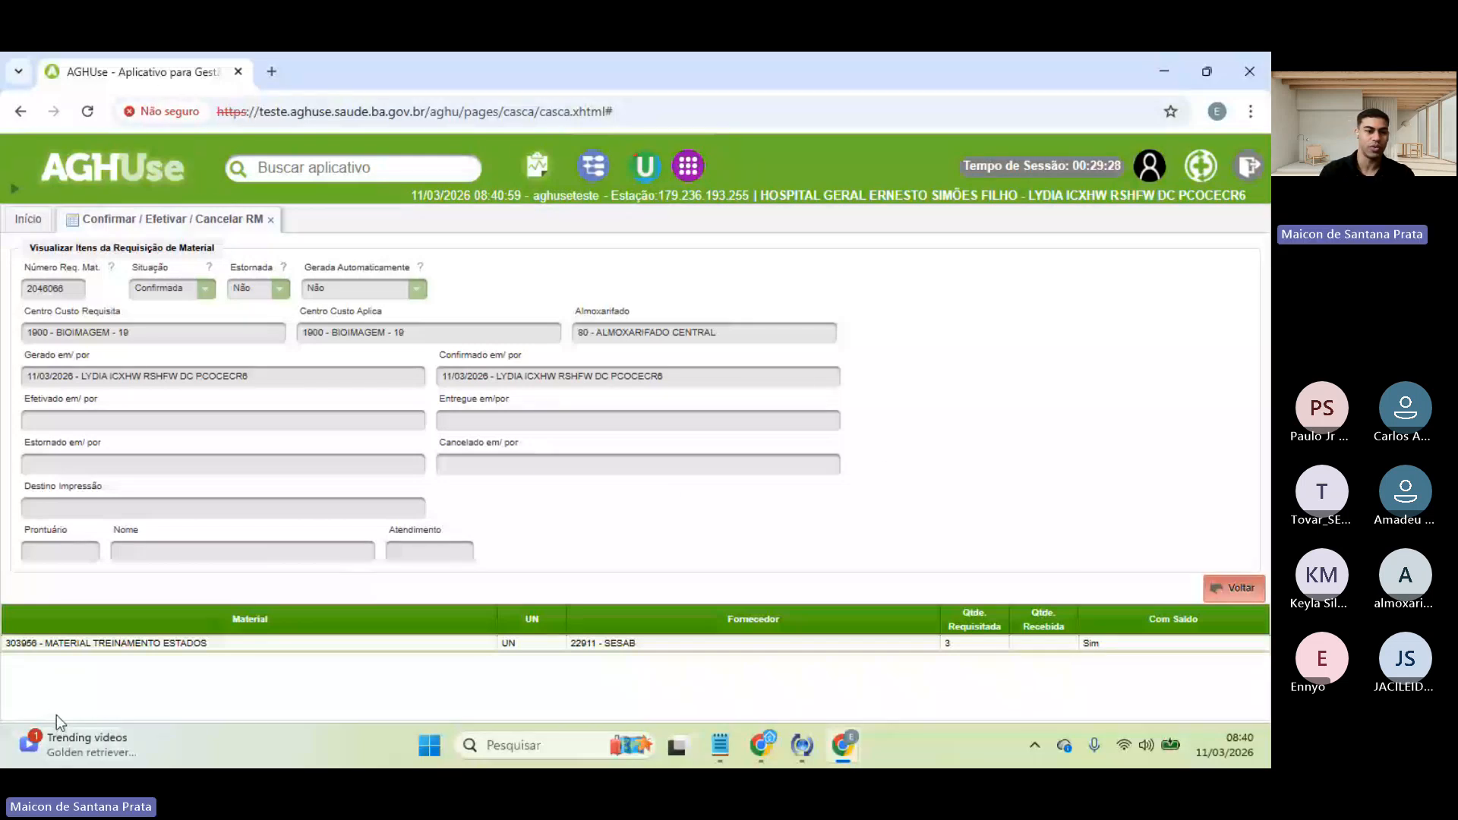
double_click(57, 642)
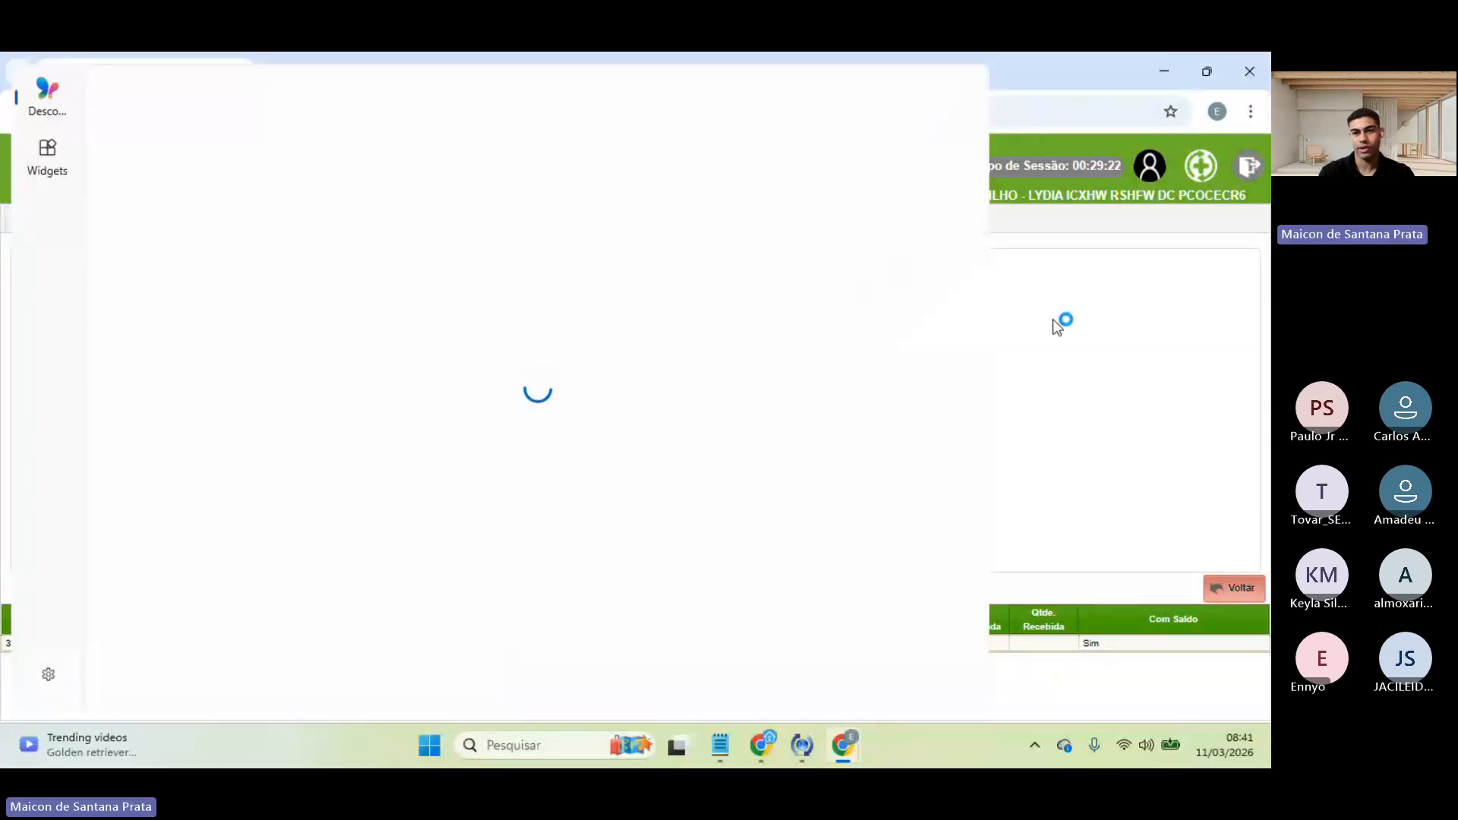
click(1055, 320)
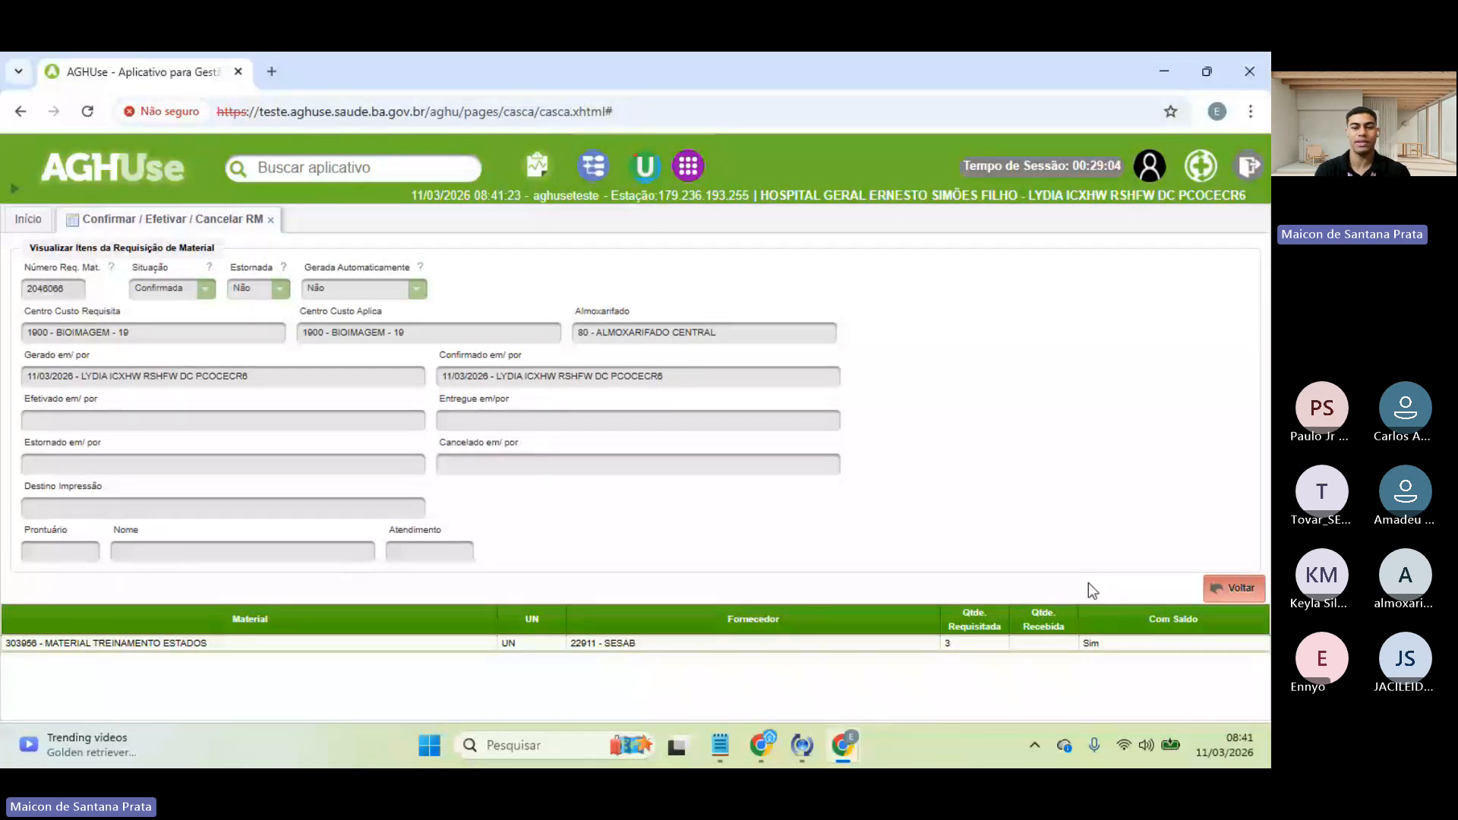
- Return to the results and start effectivating RM 2046066 at its delivered-quantity field
click(1232, 591)
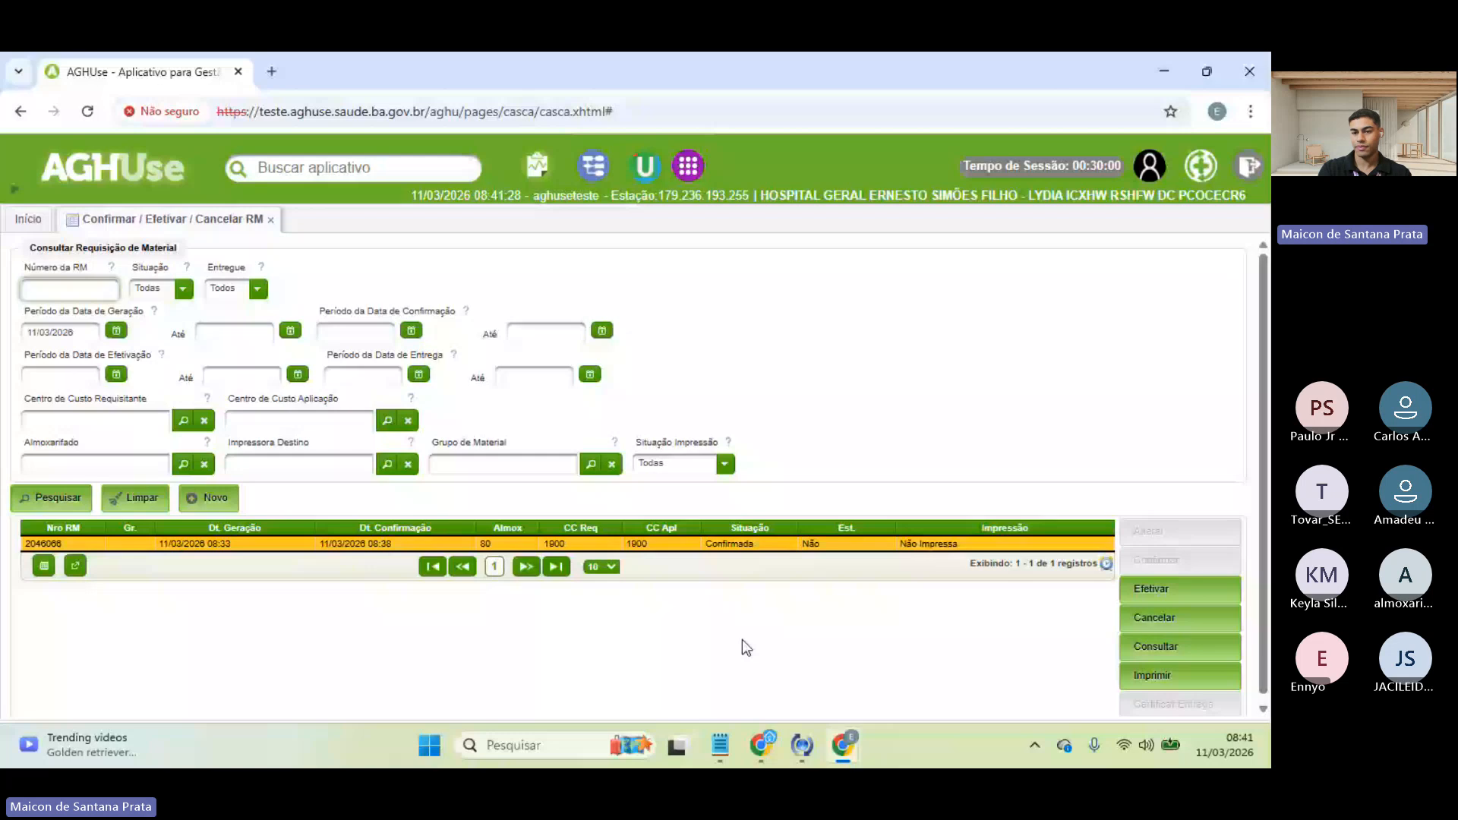
click(1167, 588)
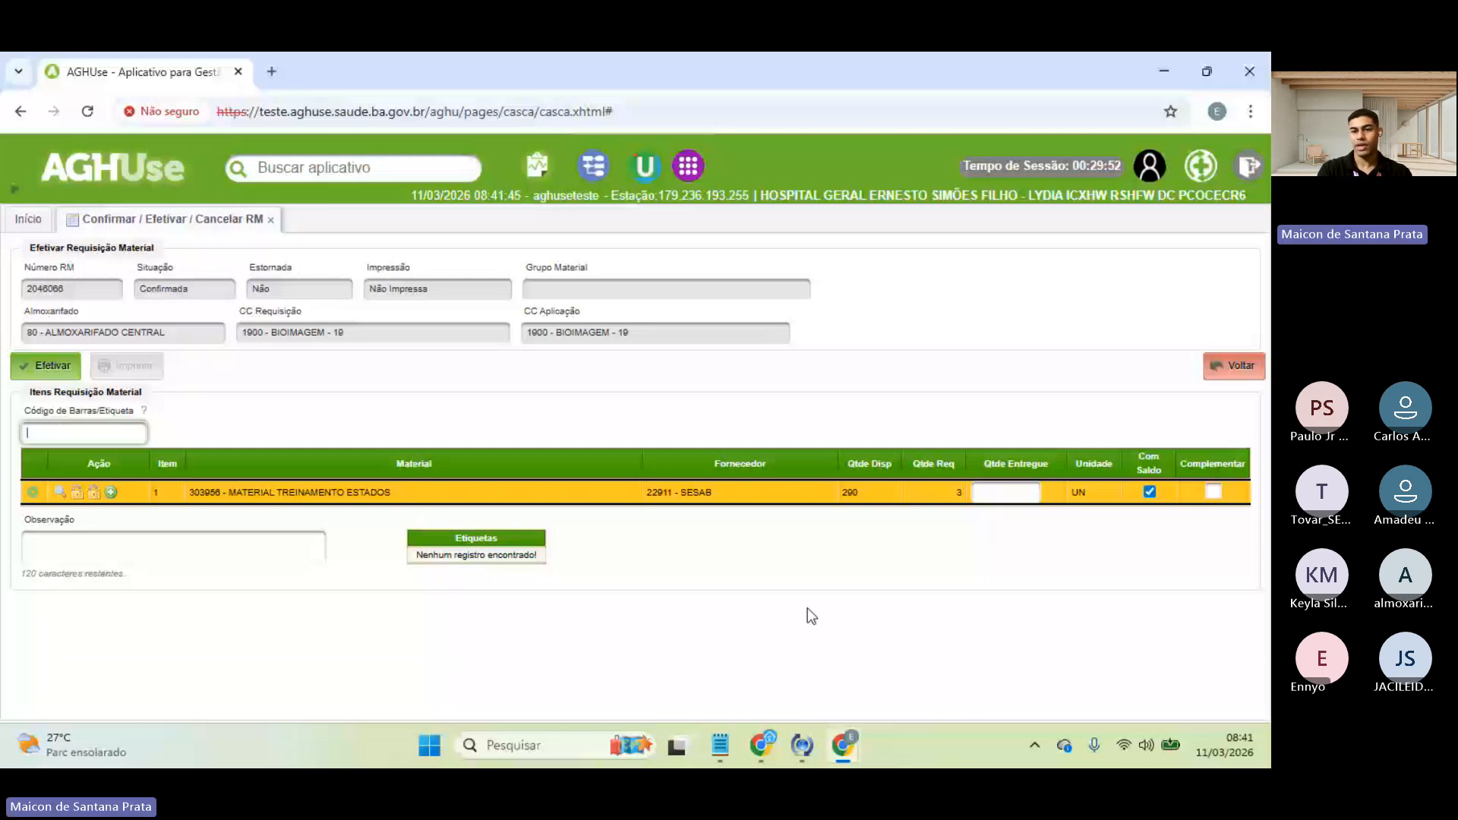
click(1006, 498)
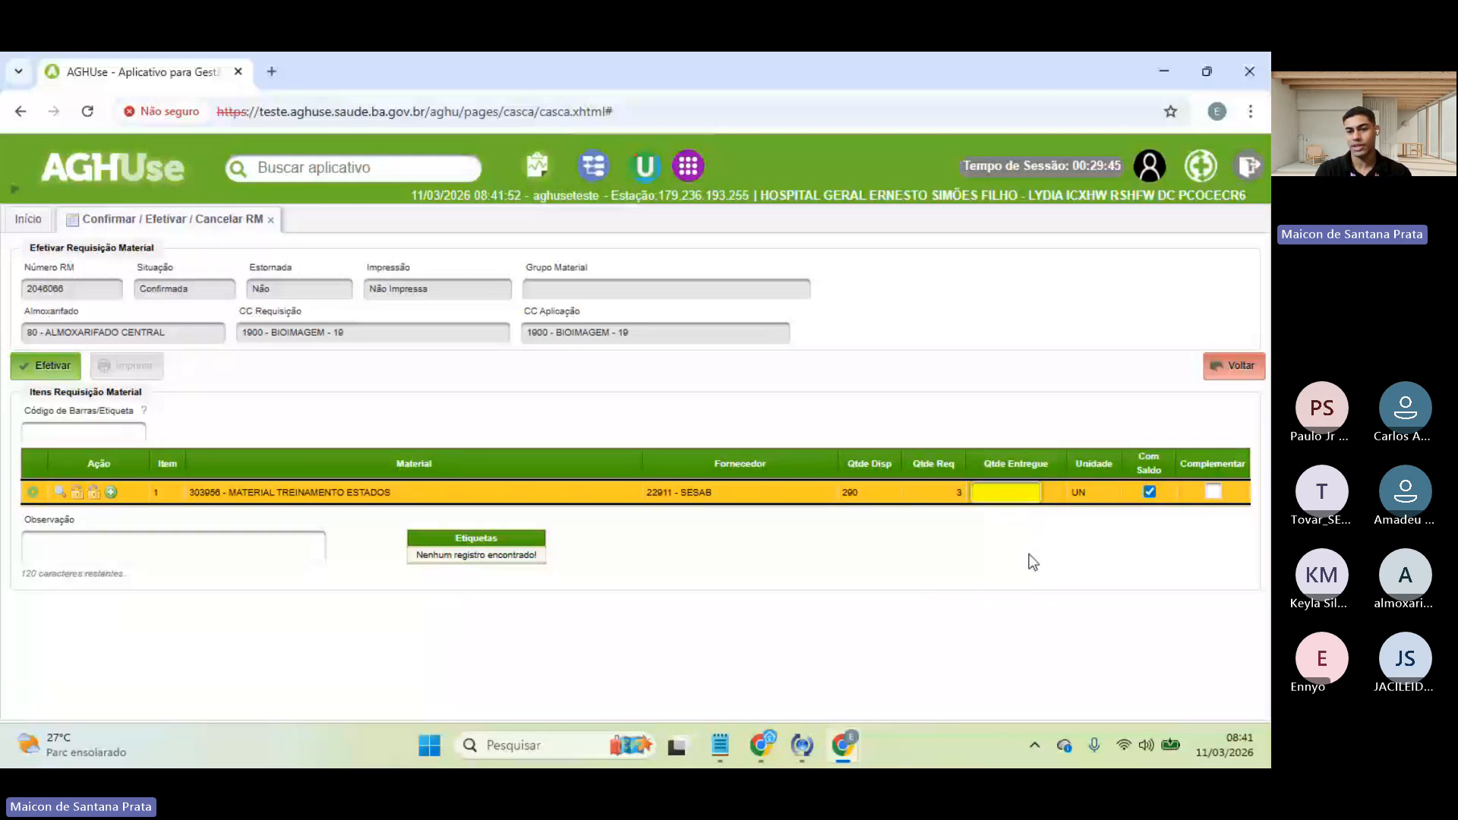
- Enter delivered quantity 2 and the observation 'Material de requisição estados'
text(2)
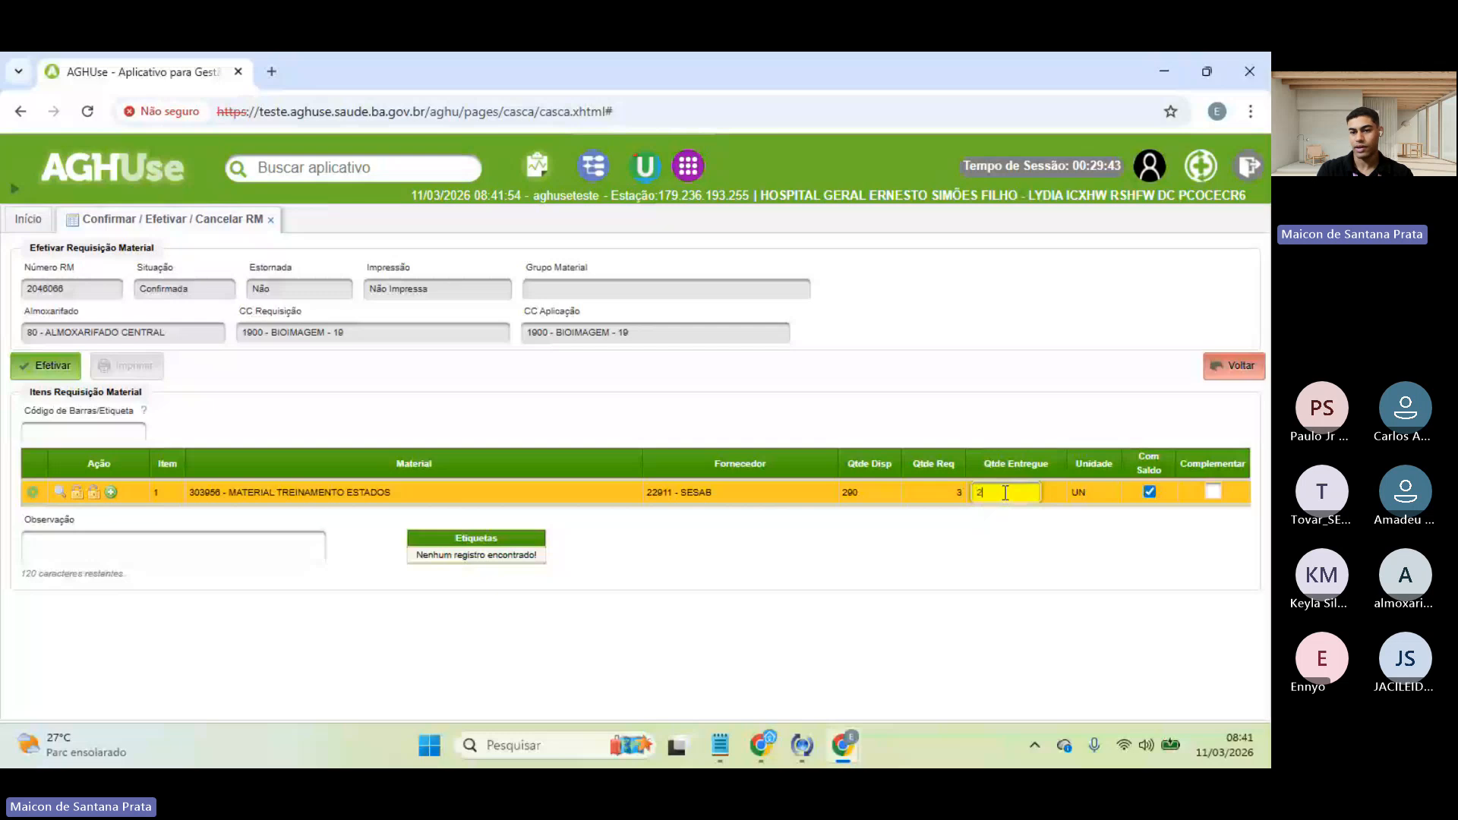
click(940, 344)
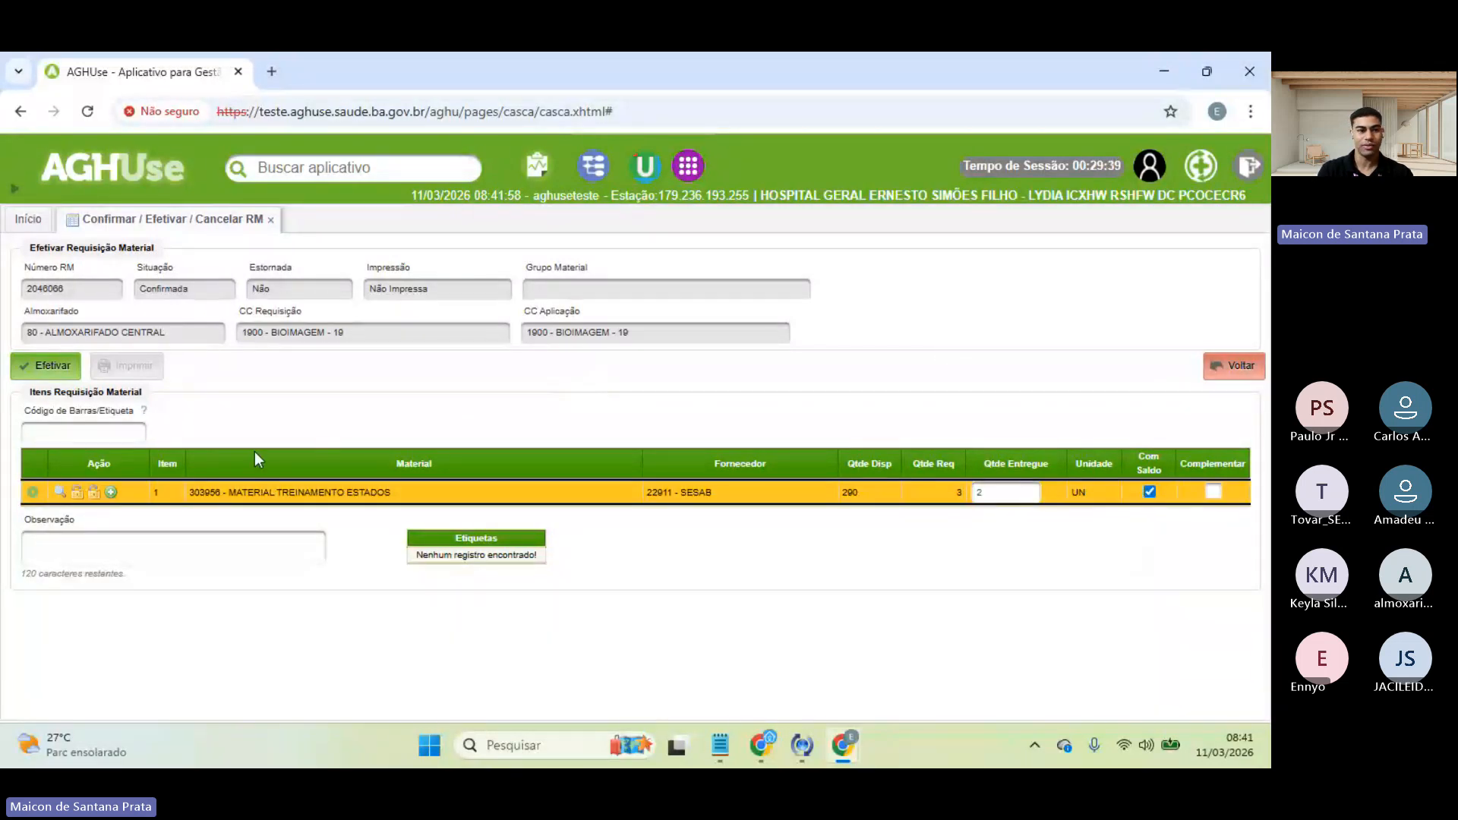
click(230, 547)
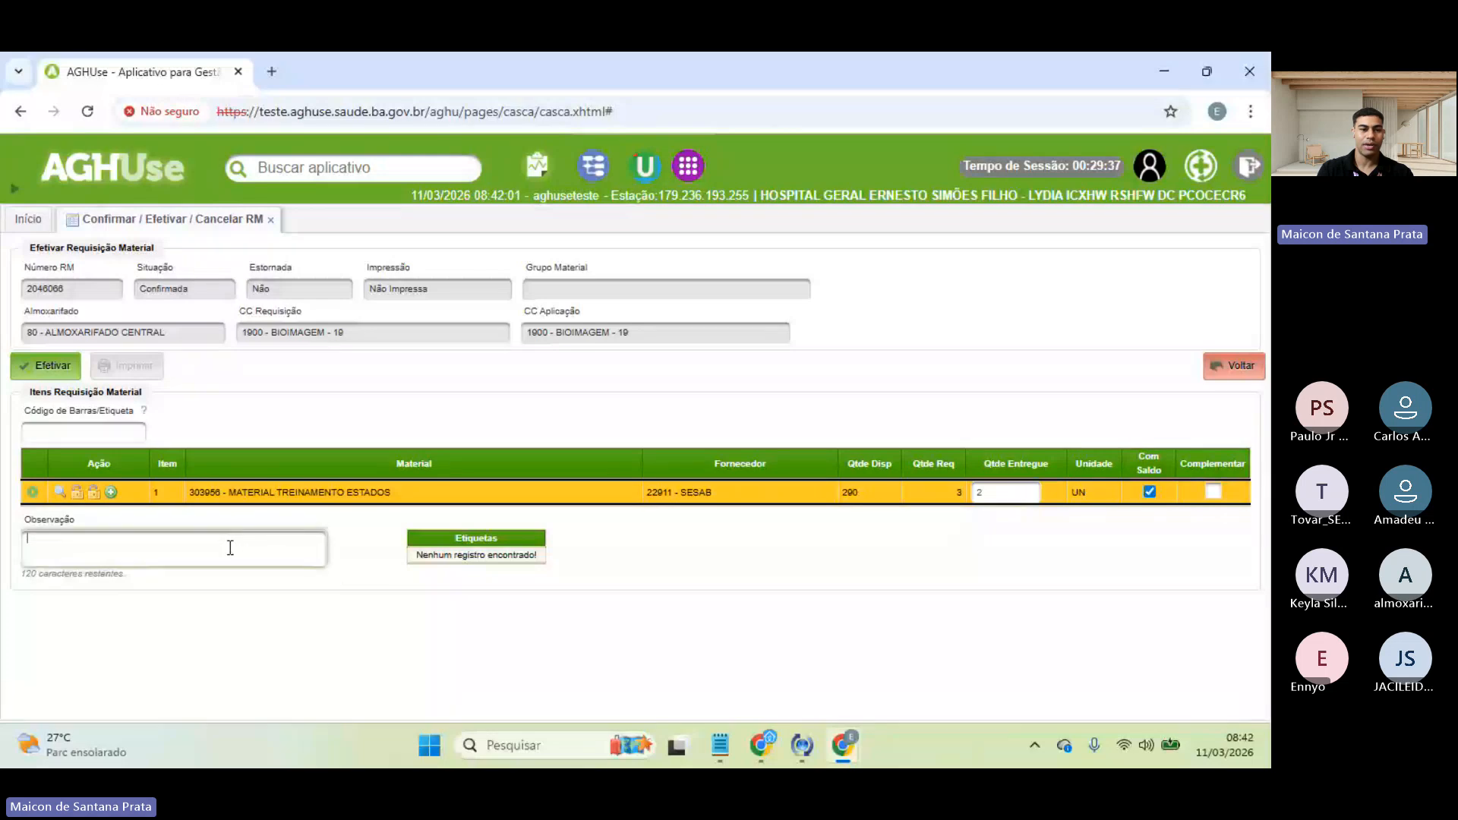
key(Caps_Lock)
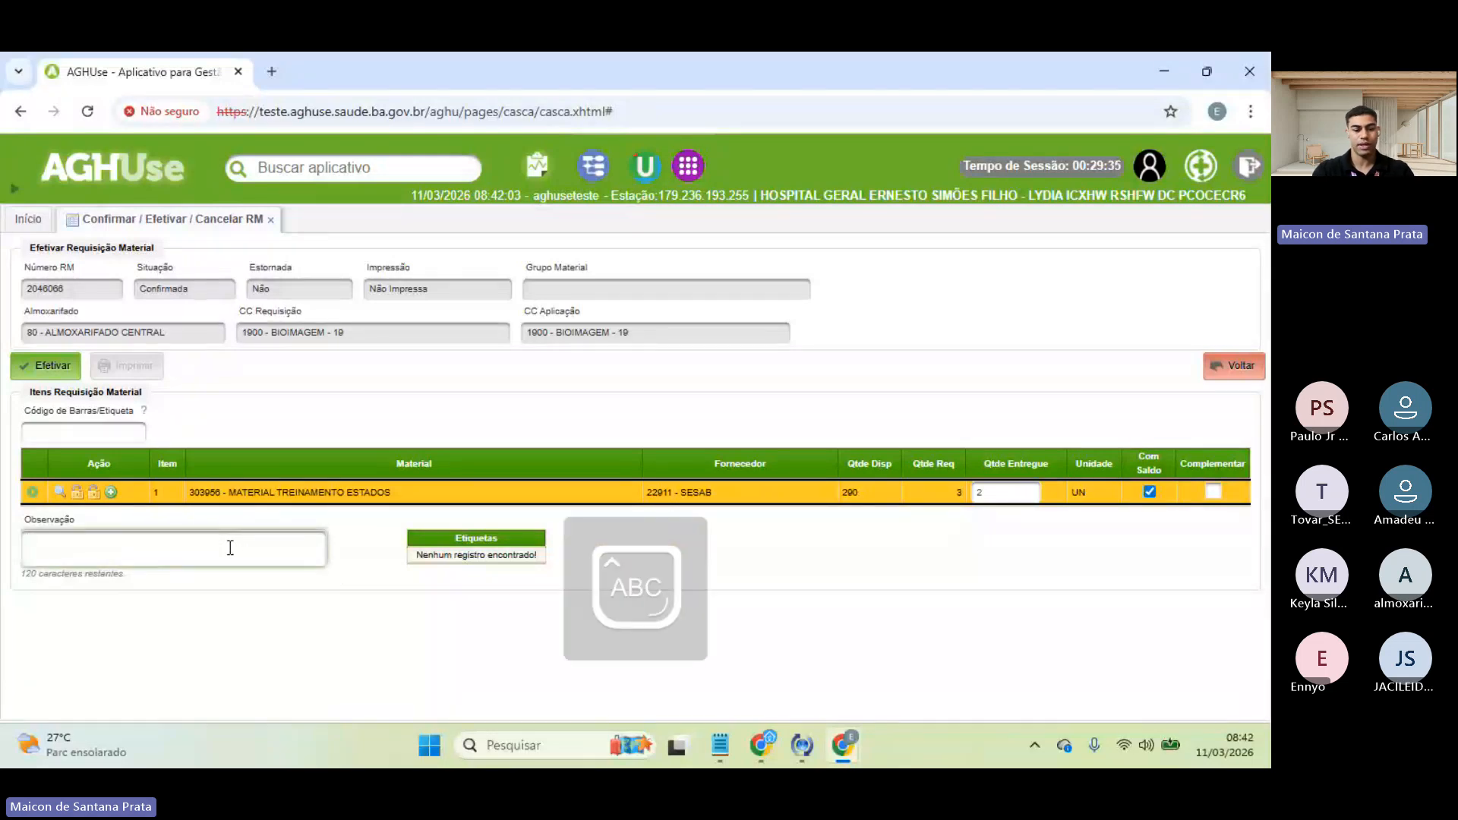
text(M)
key(Caps_Lock)
text(at)
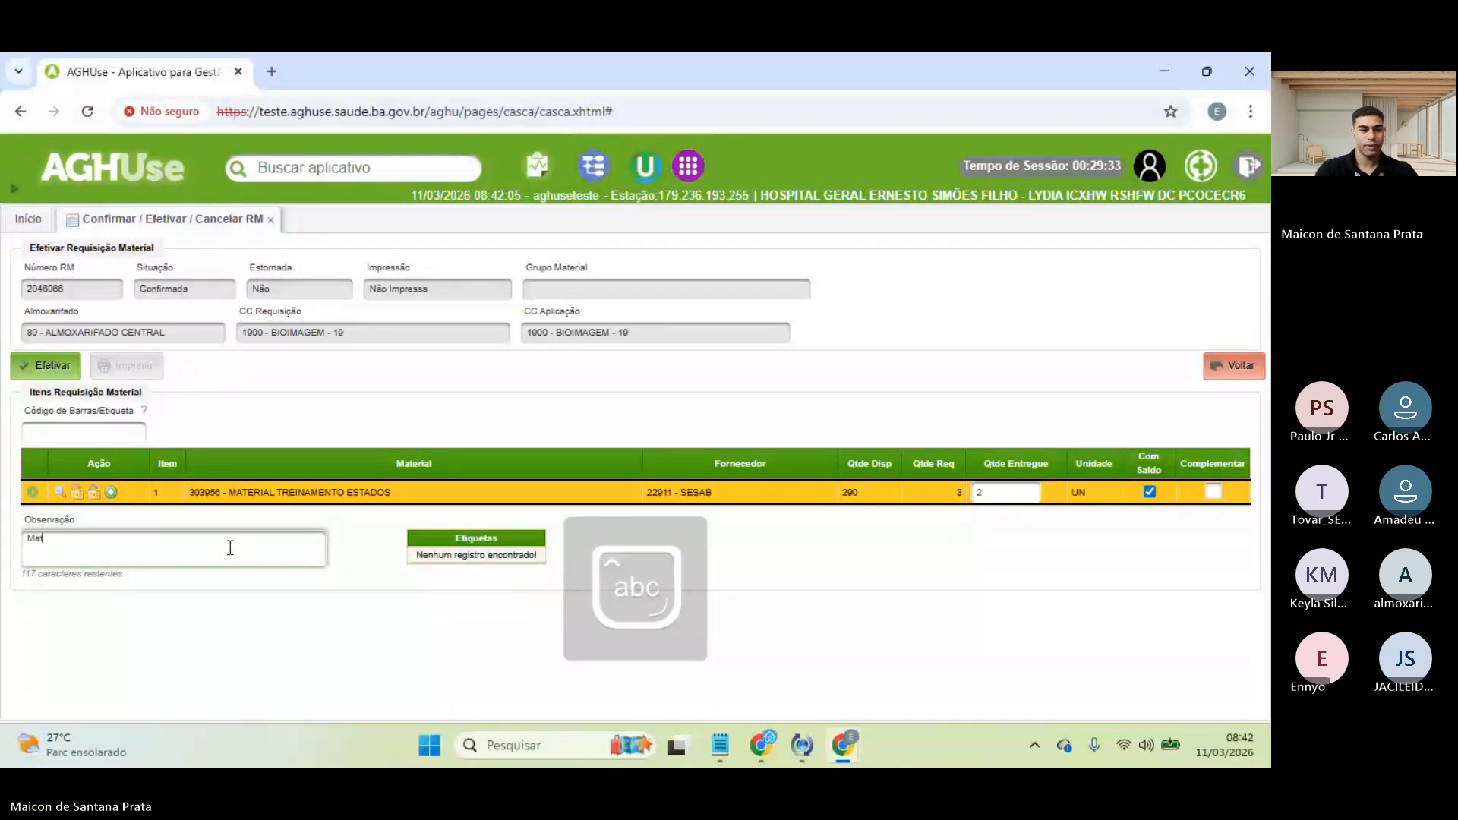
text(ri)
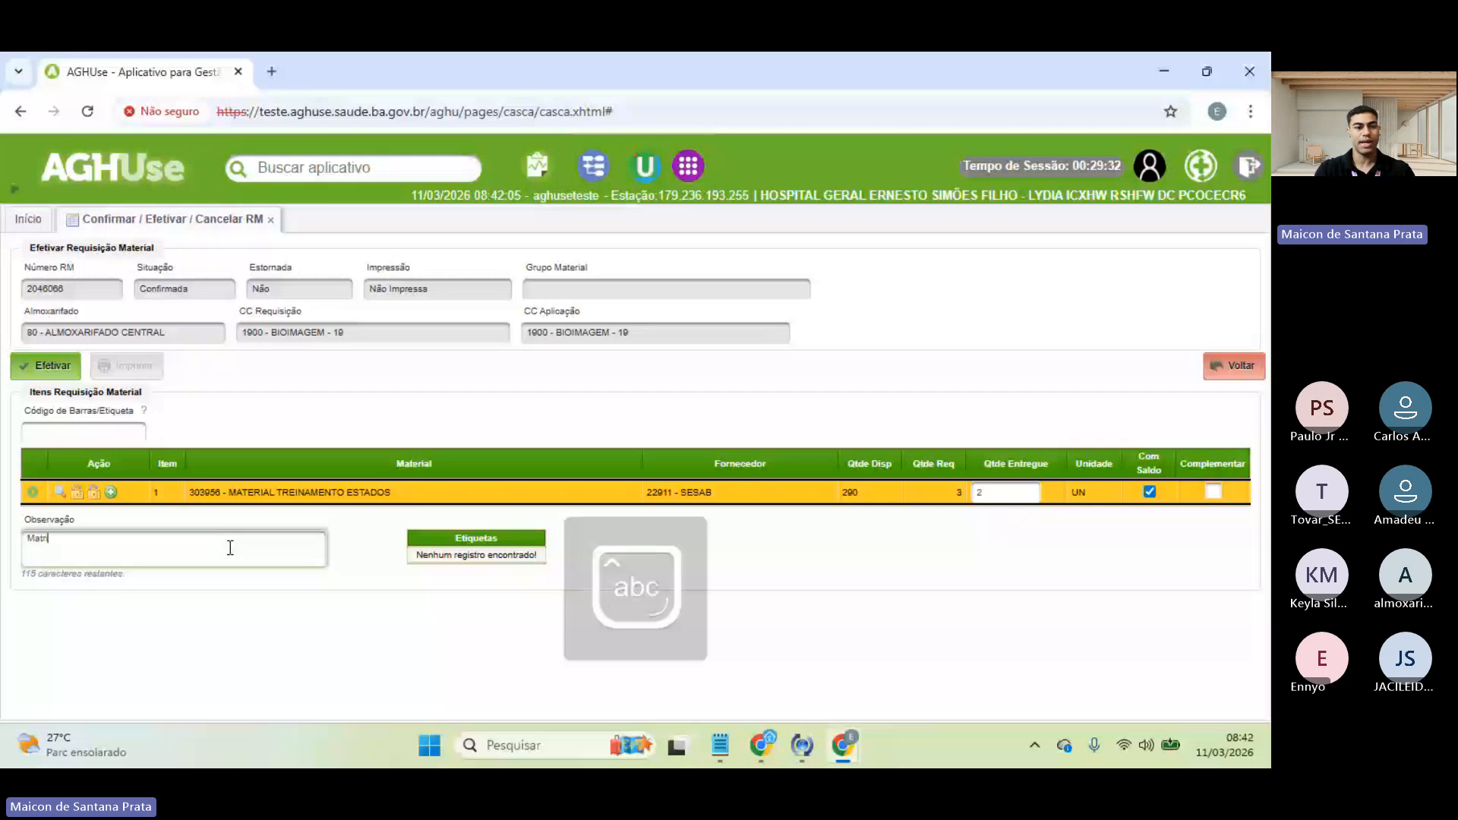
key(BackSpace)
key(BackSpace)
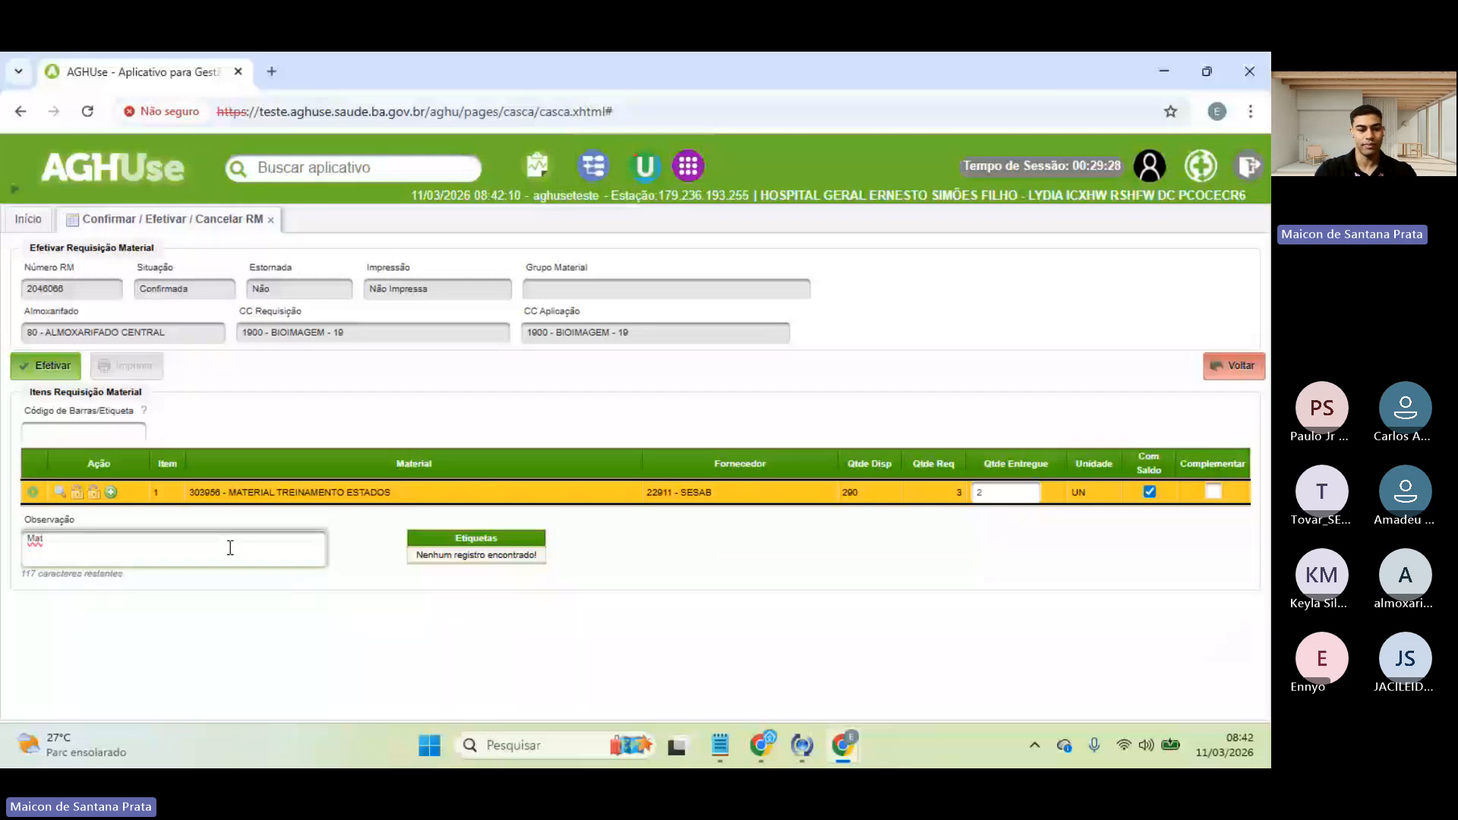
text(erial)
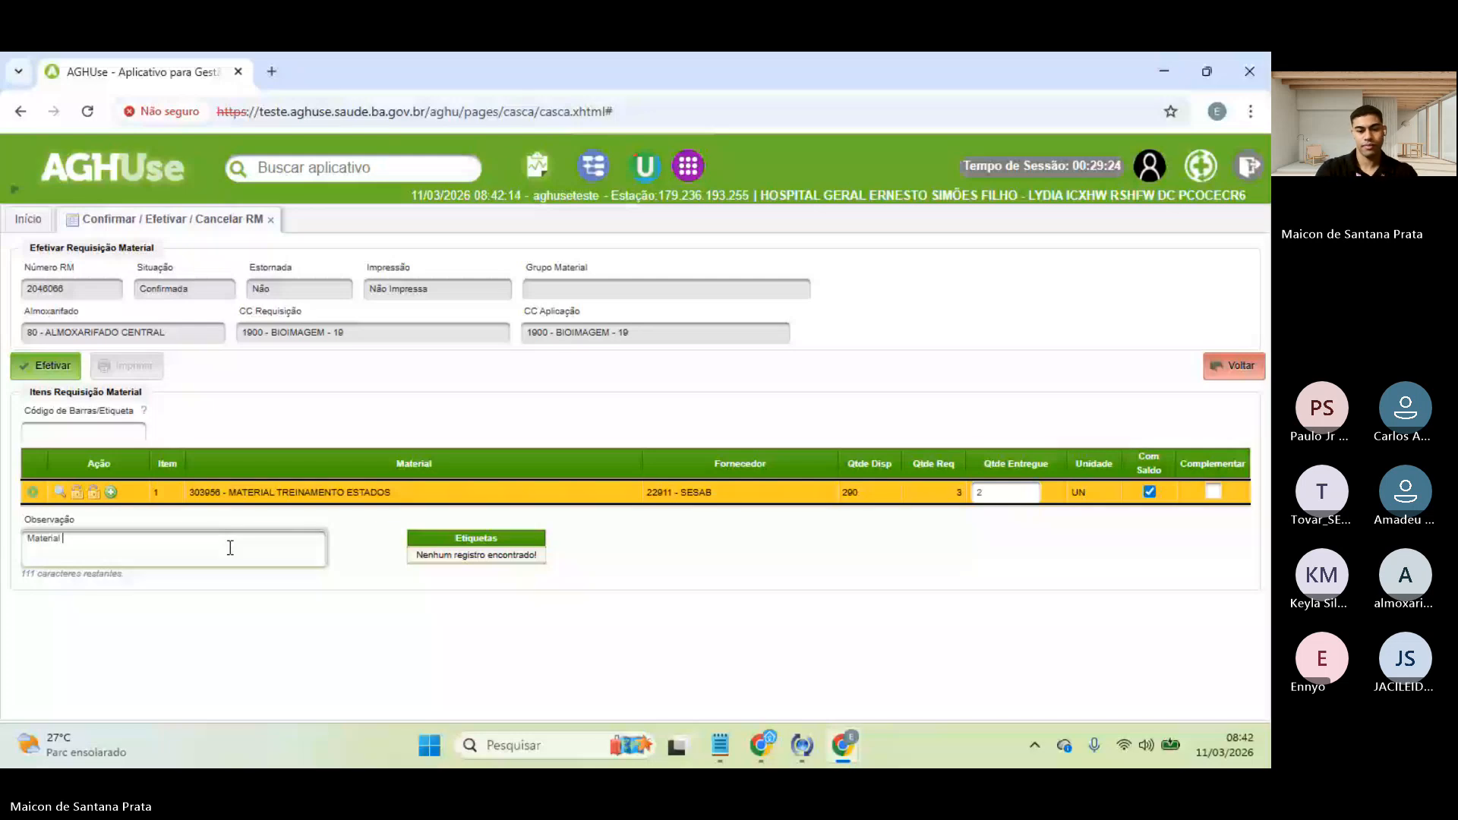
text(de requis)
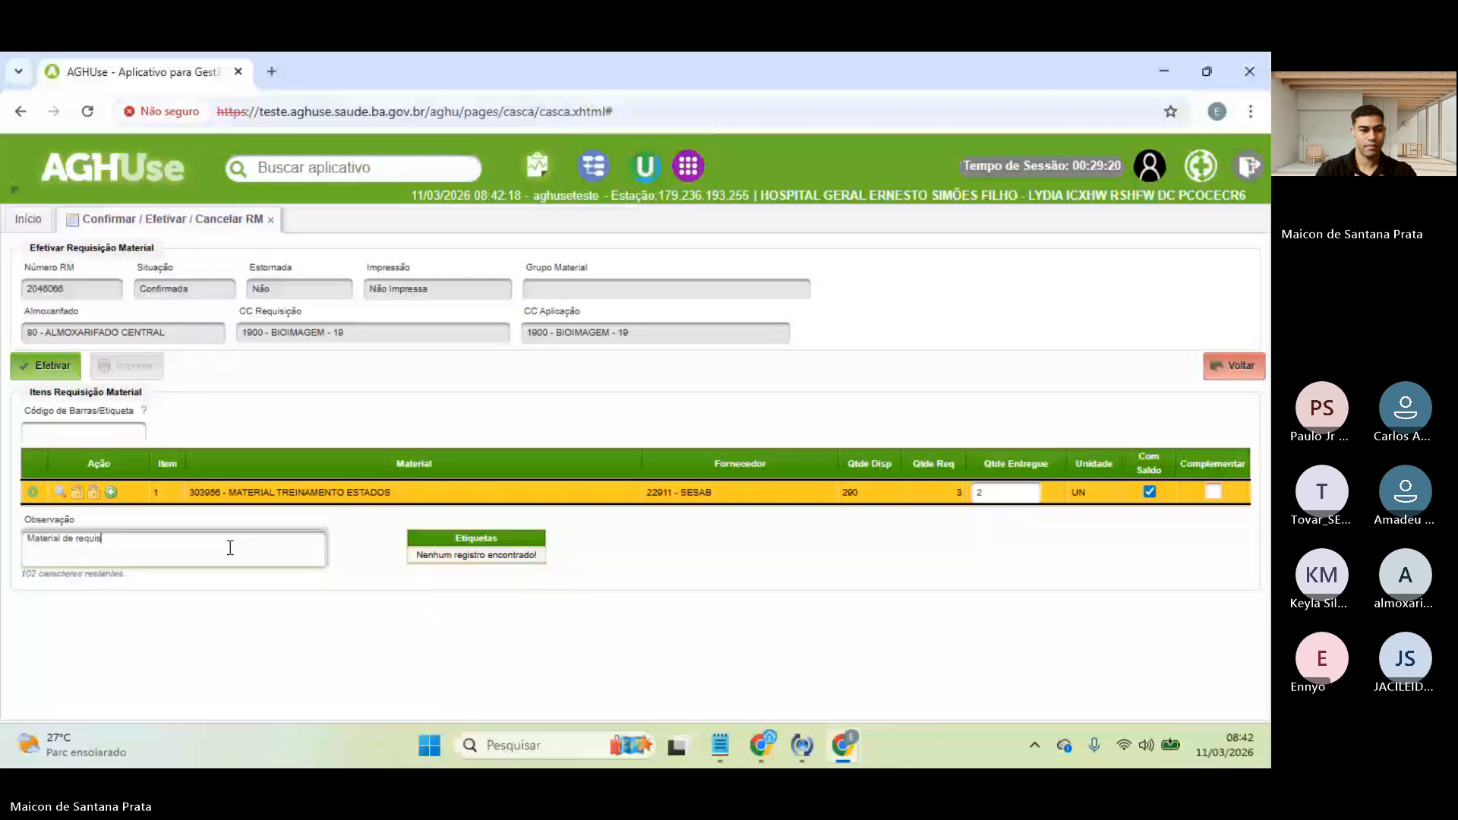
text(ição estados)
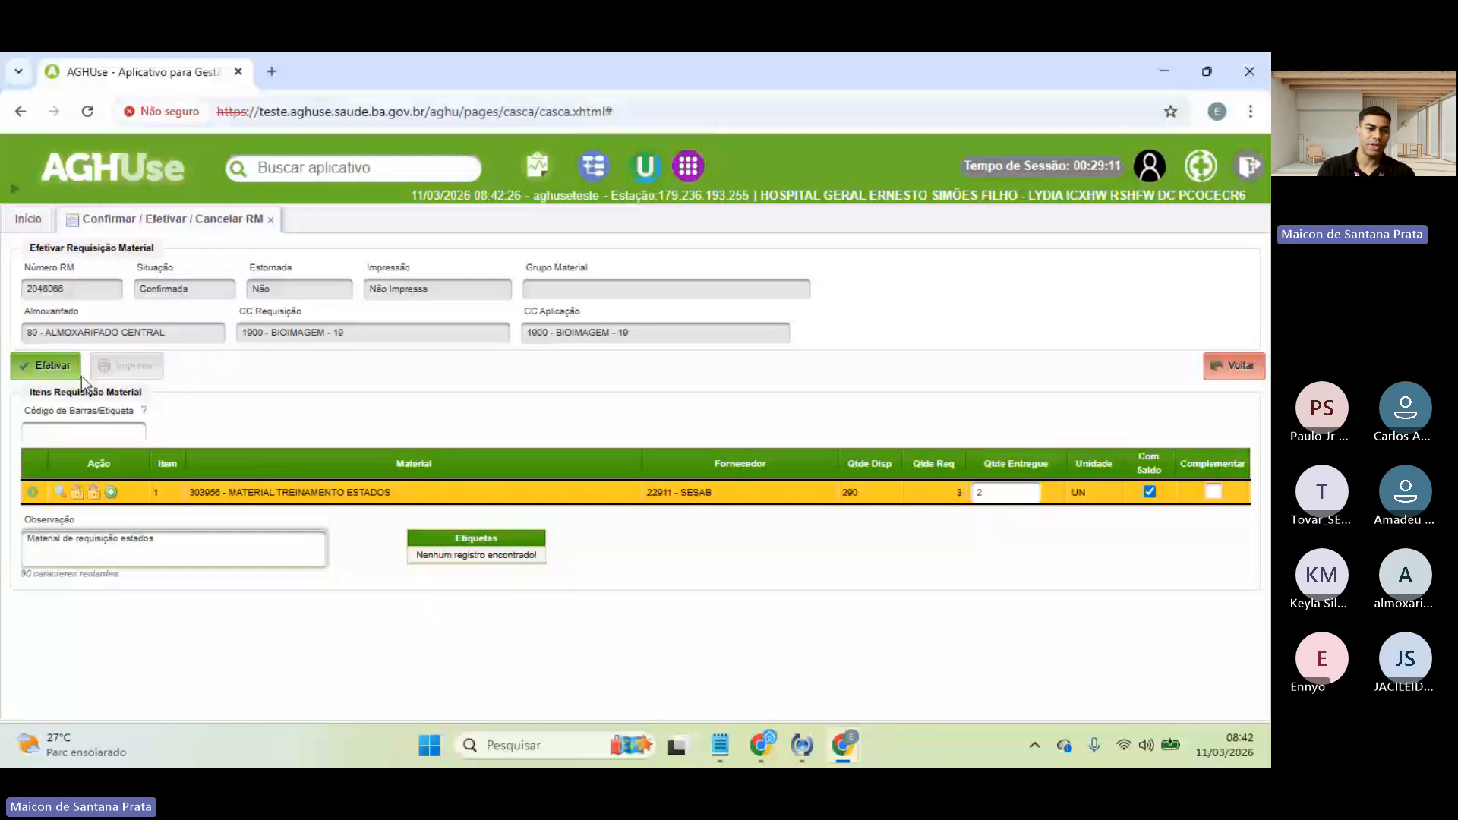
click(59, 494)
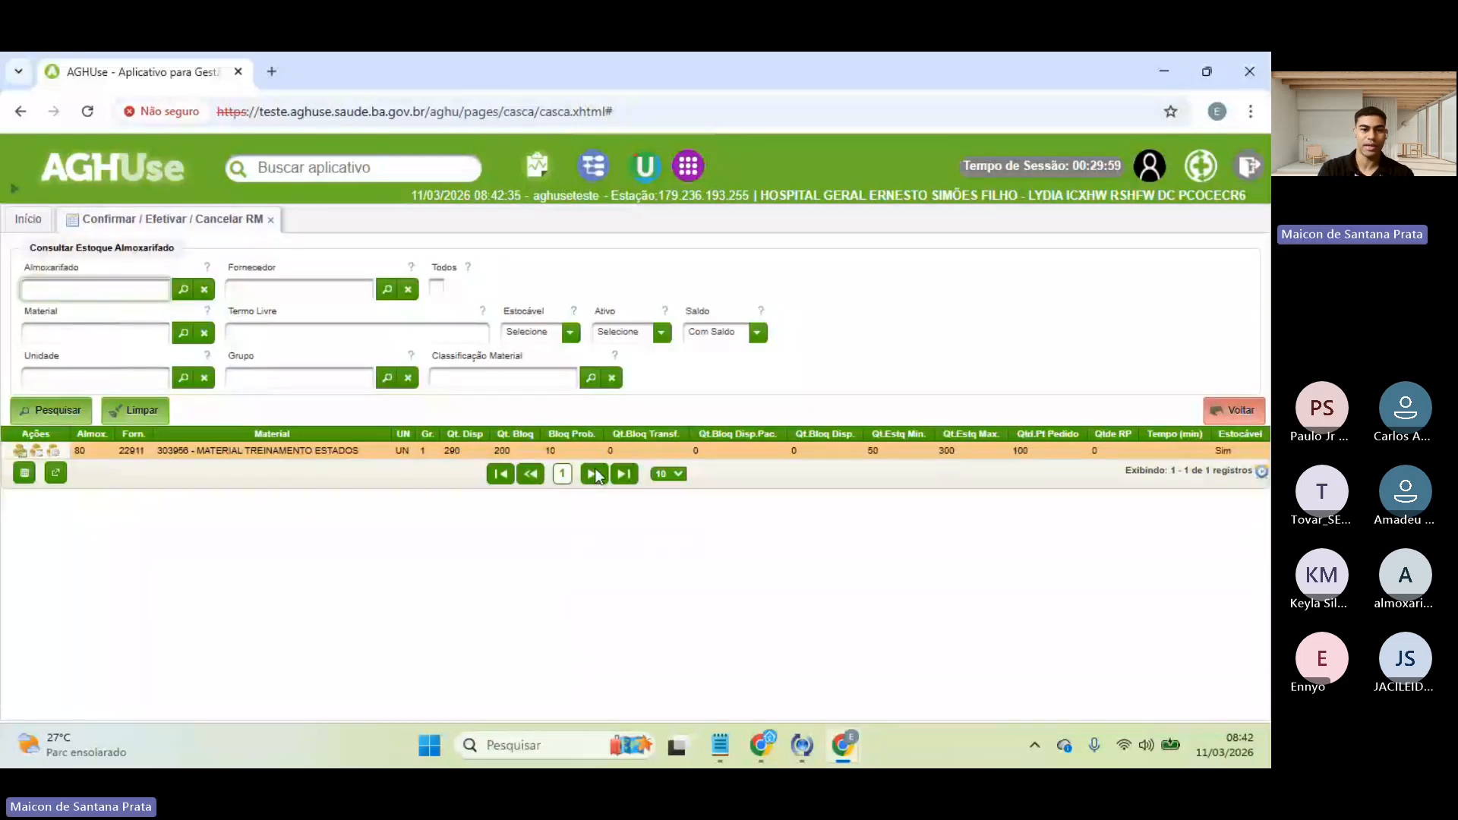
click(1232, 411)
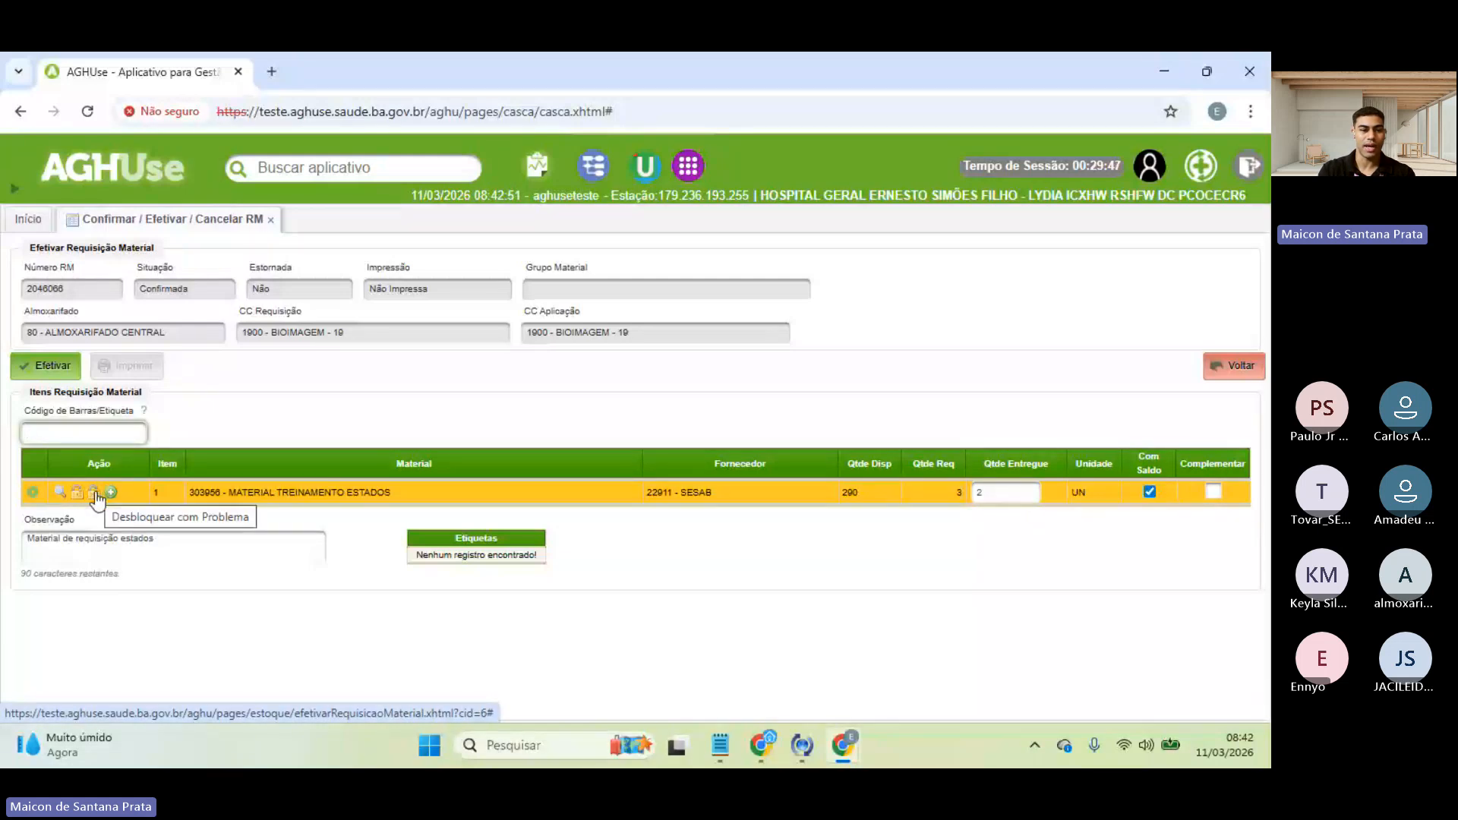
- Add lot 12 with expiry date 11/03/2026 to the item, then delete that lot entry
click(111, 493)
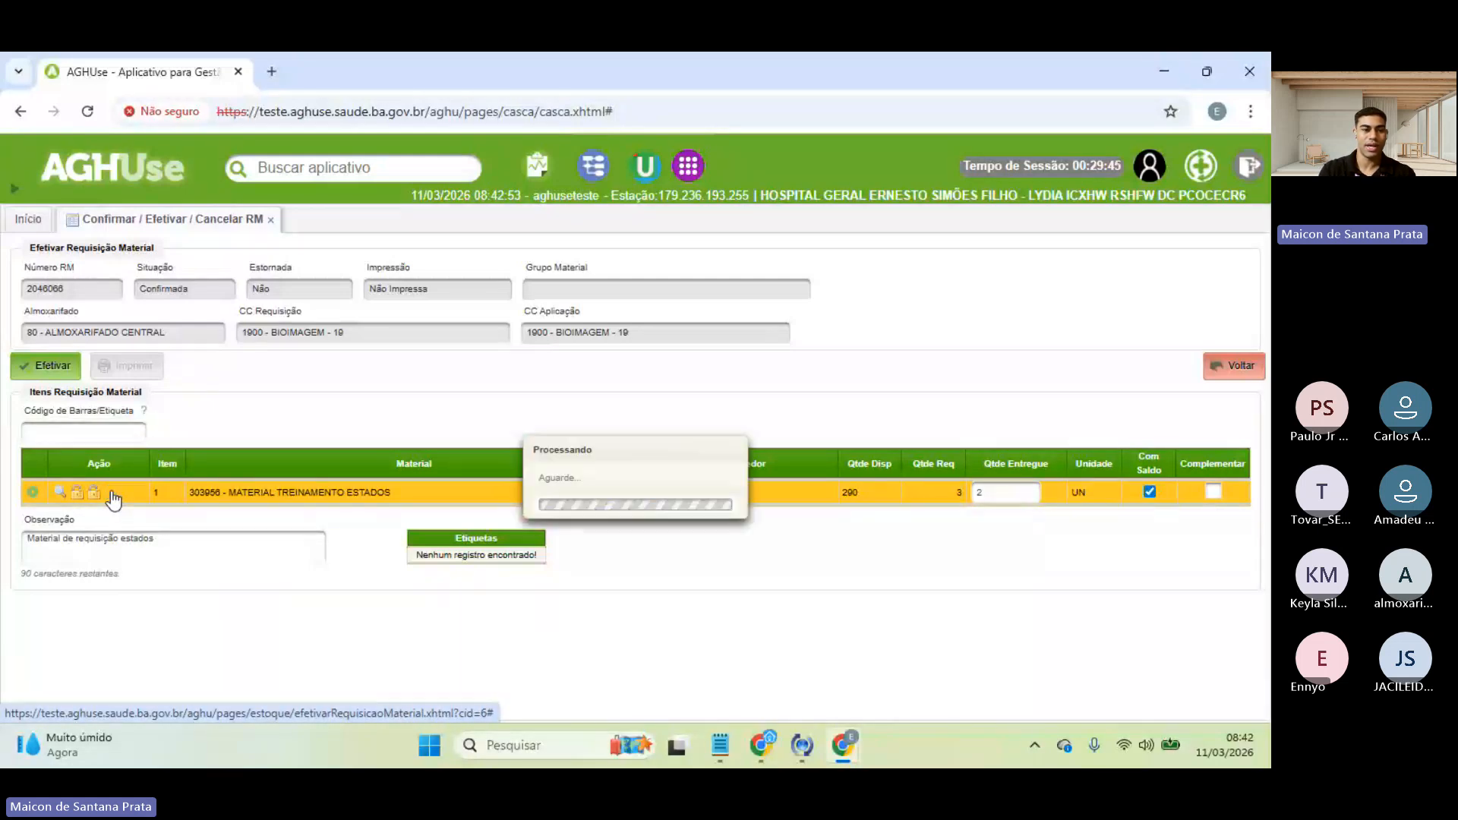
click(175, 536)
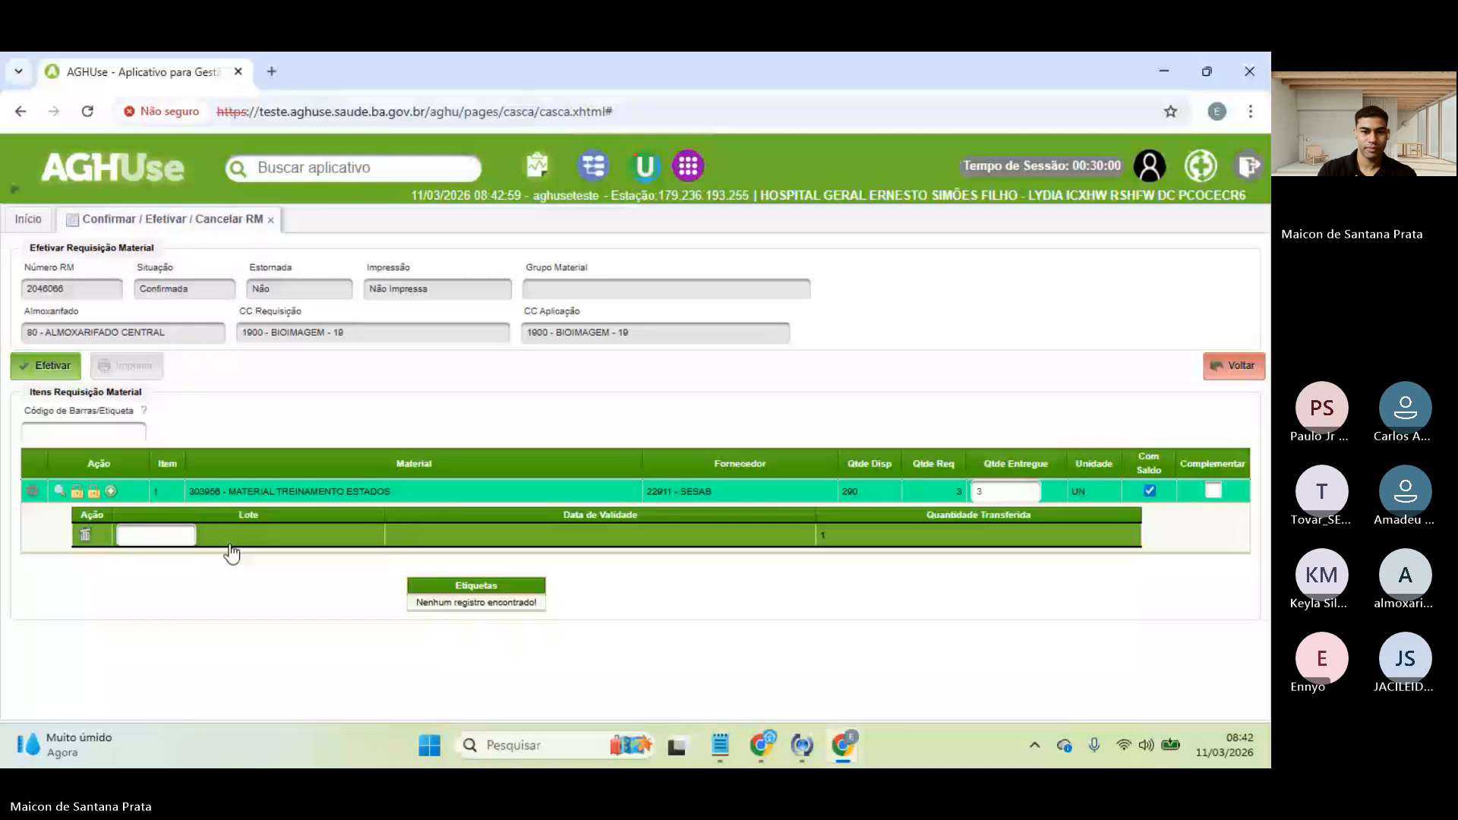
text(12)
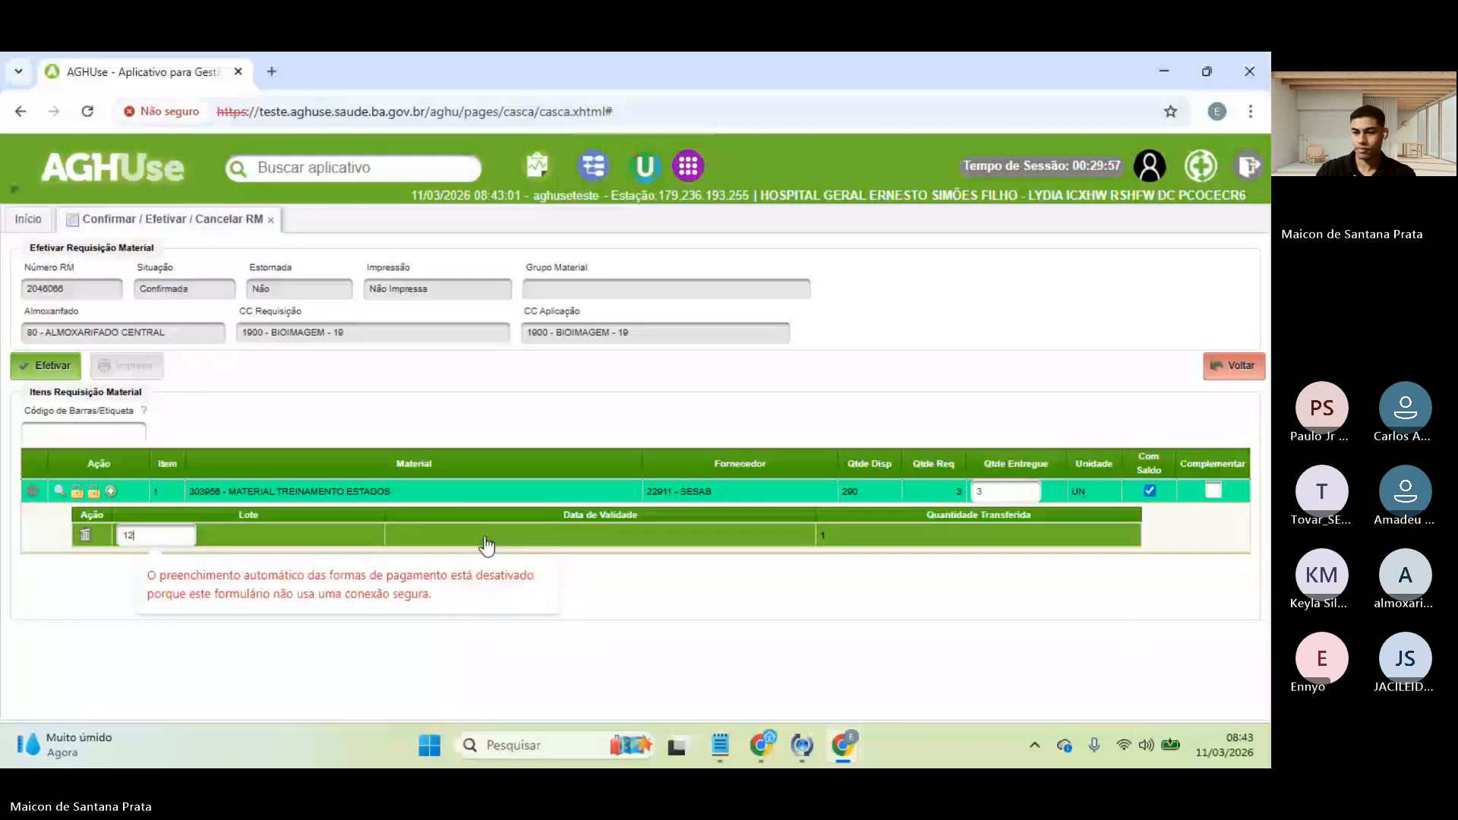
click(402, 534)
text(11/03/)
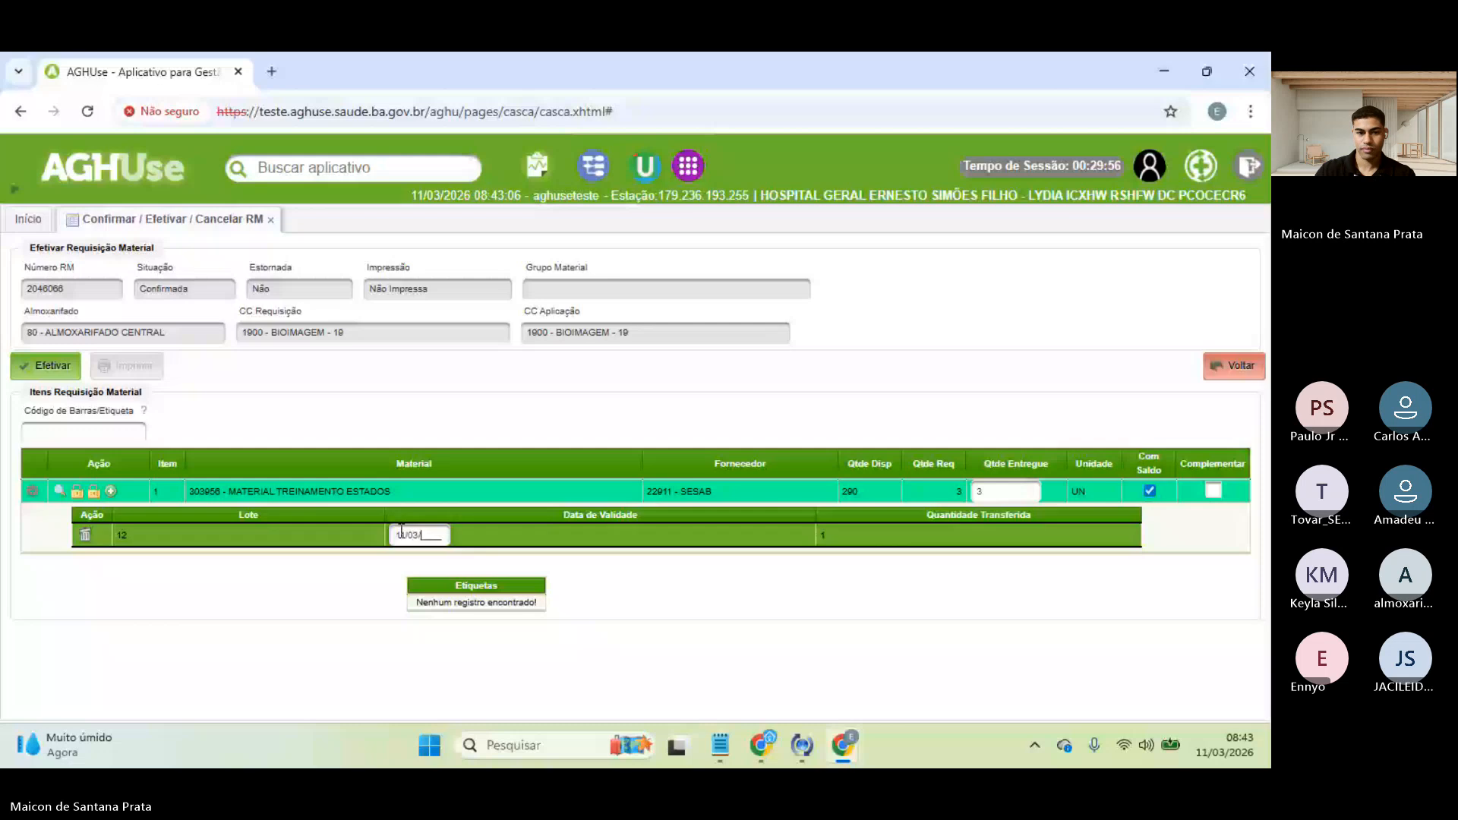
text(2026)
click(488, 576)
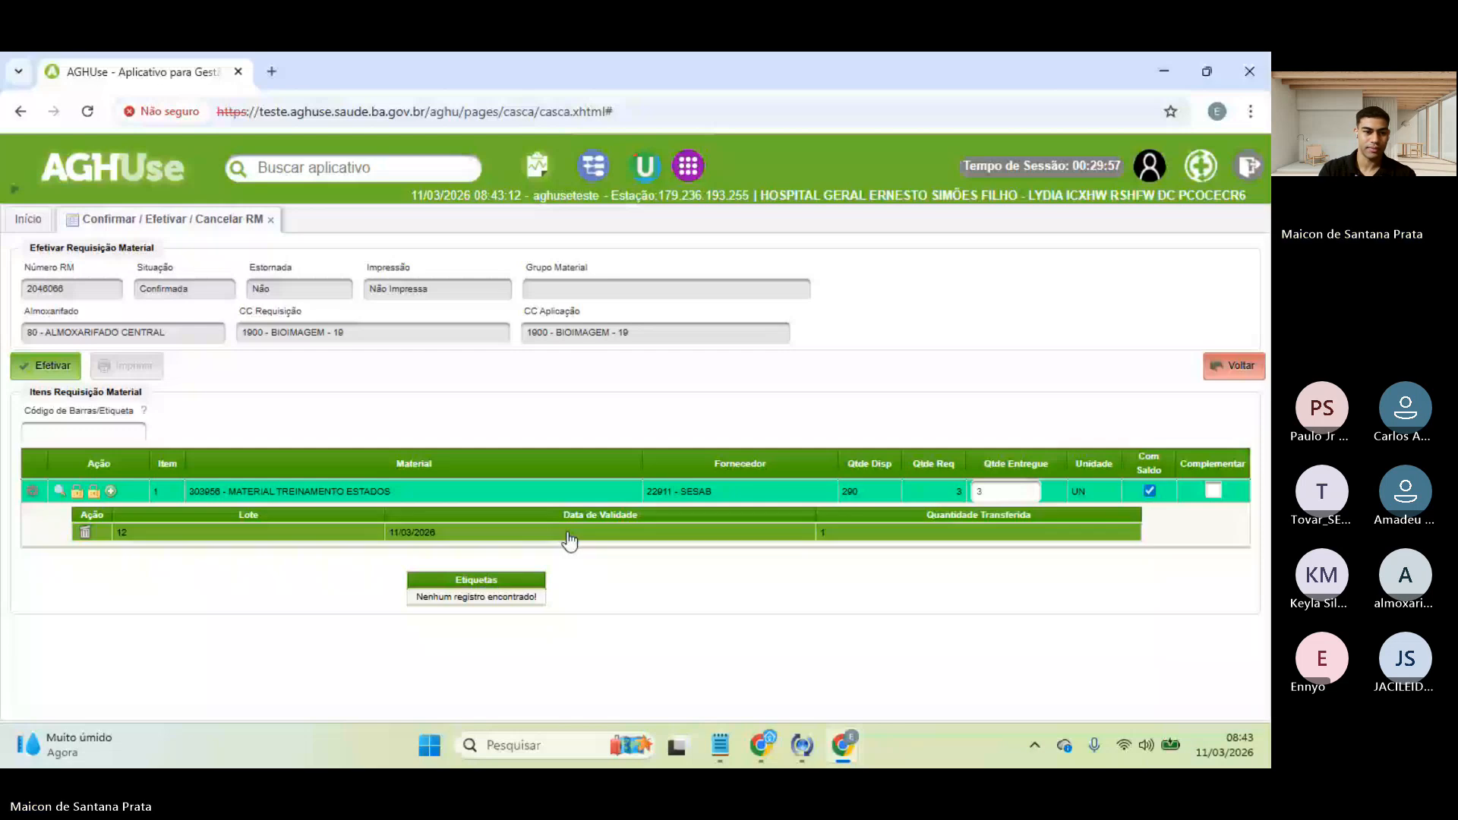
click(86, 533)
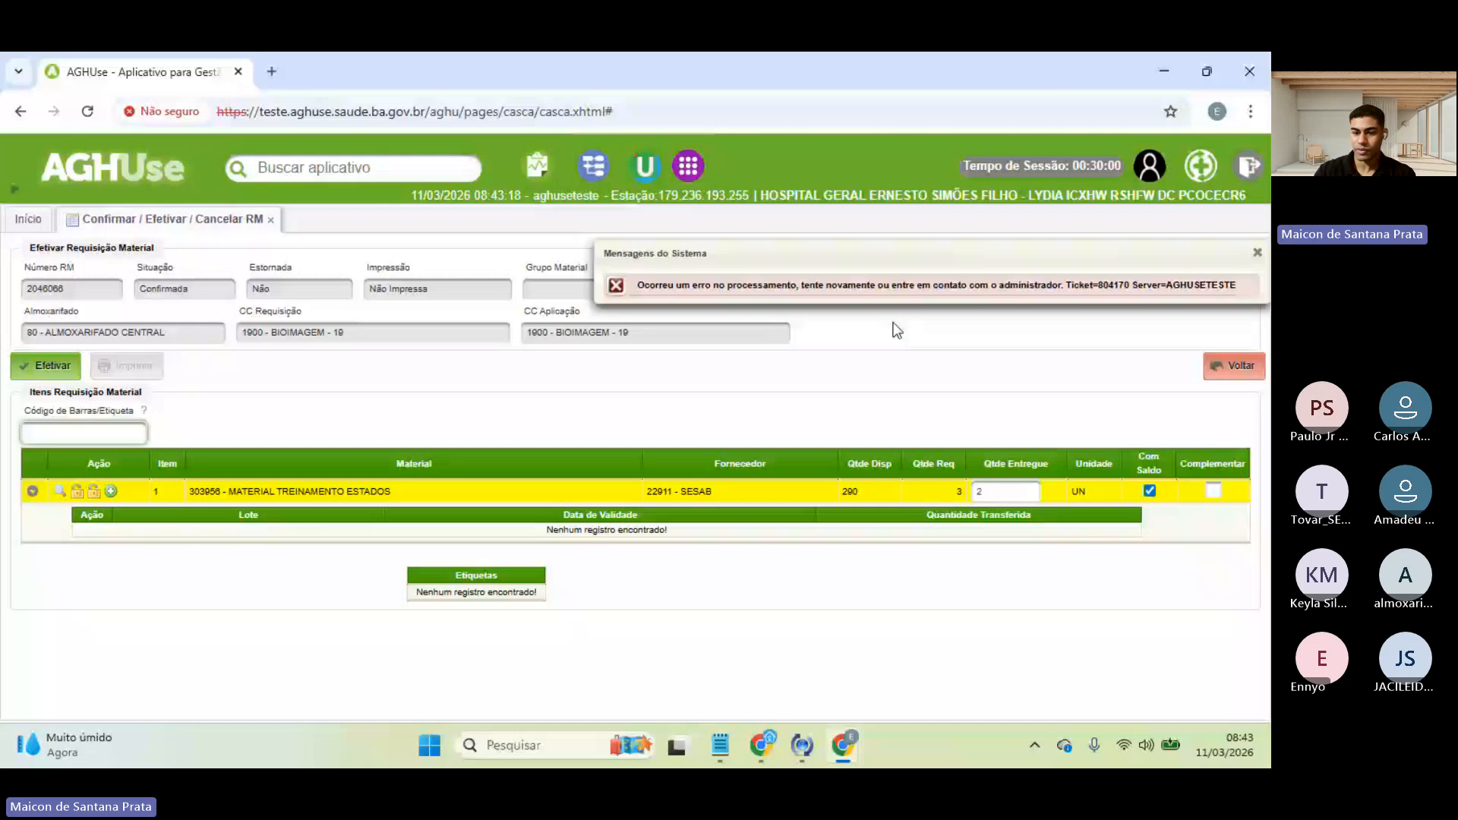
- Dismiss the error and effectivate the requisition with 2 of 3 units delivered
click(980, 486)
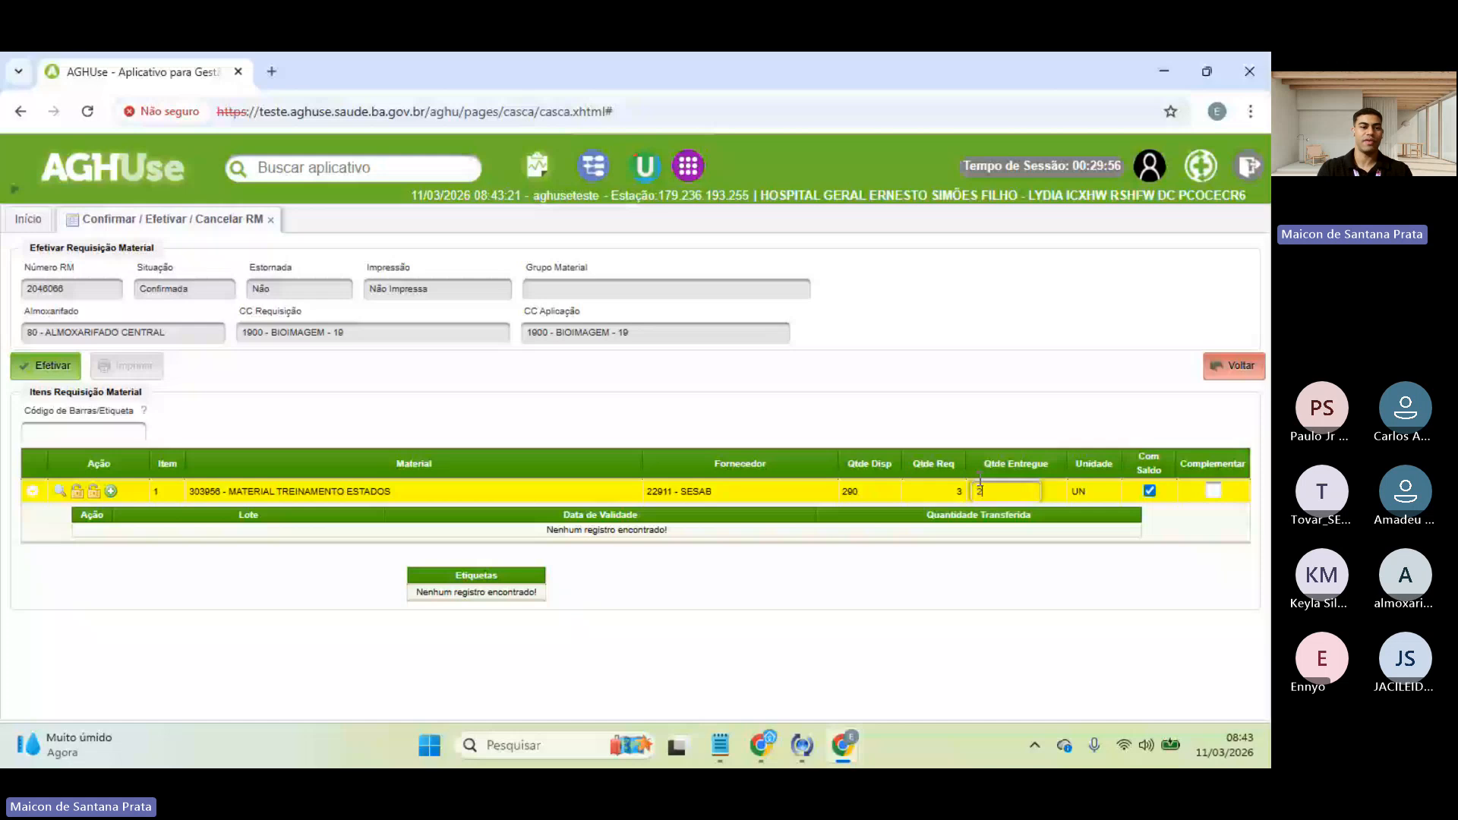
click(47, 378)
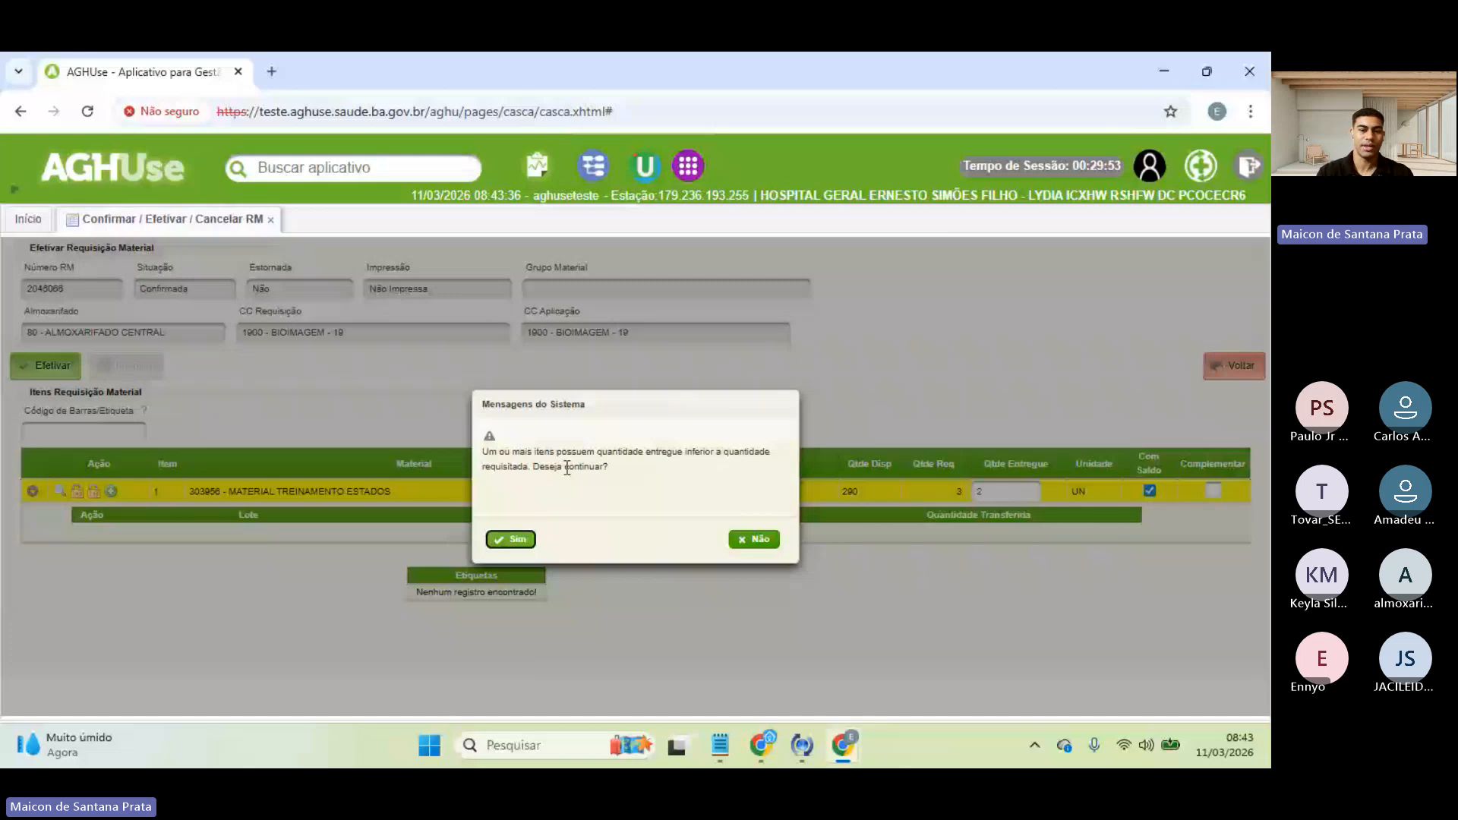
- Confirm the partial delivery with Sim, read the parameter messages, and close the system messages panel
click(511, 542)
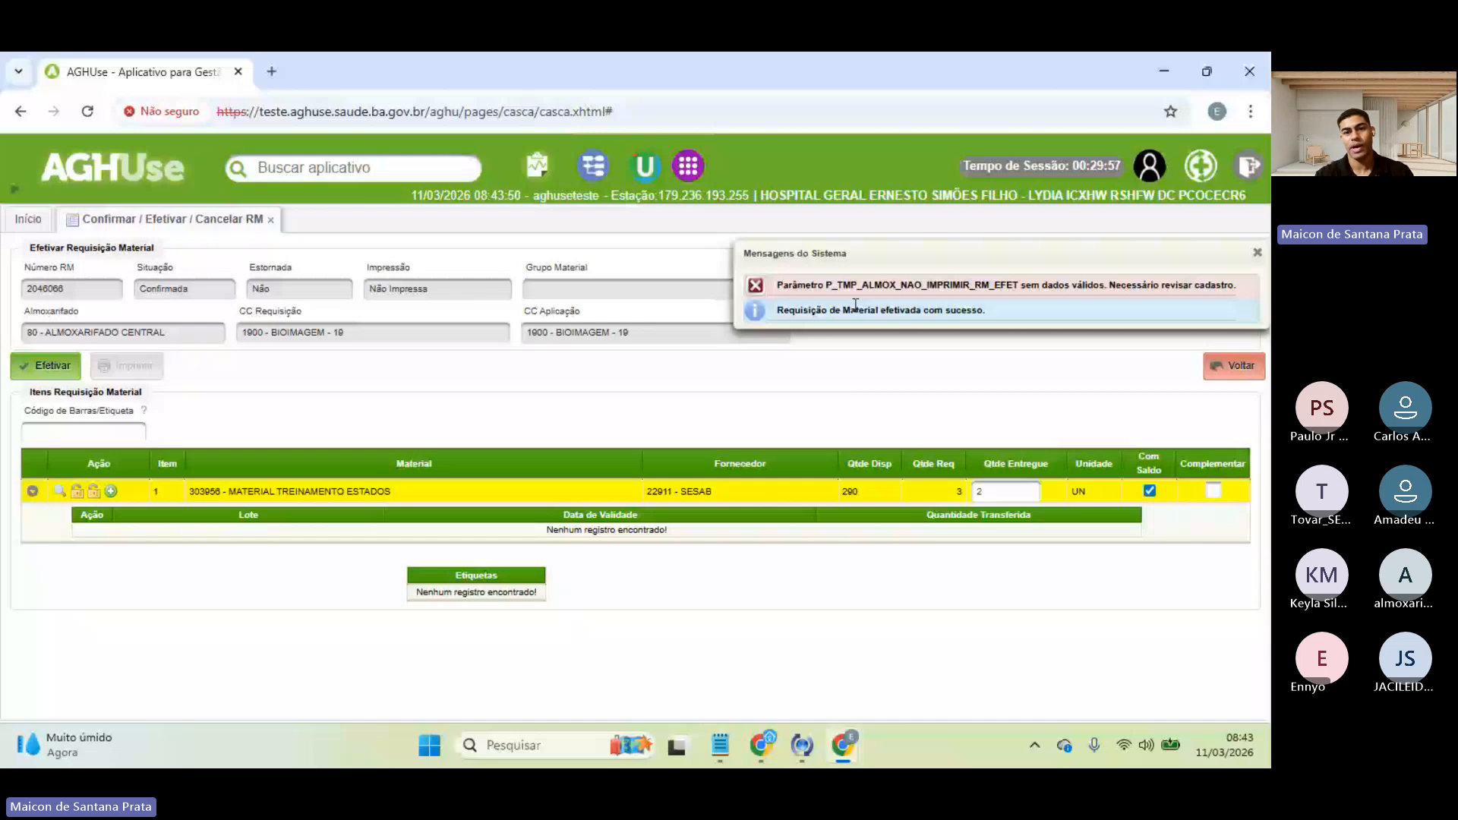
drag(784, 286, 963, 286)
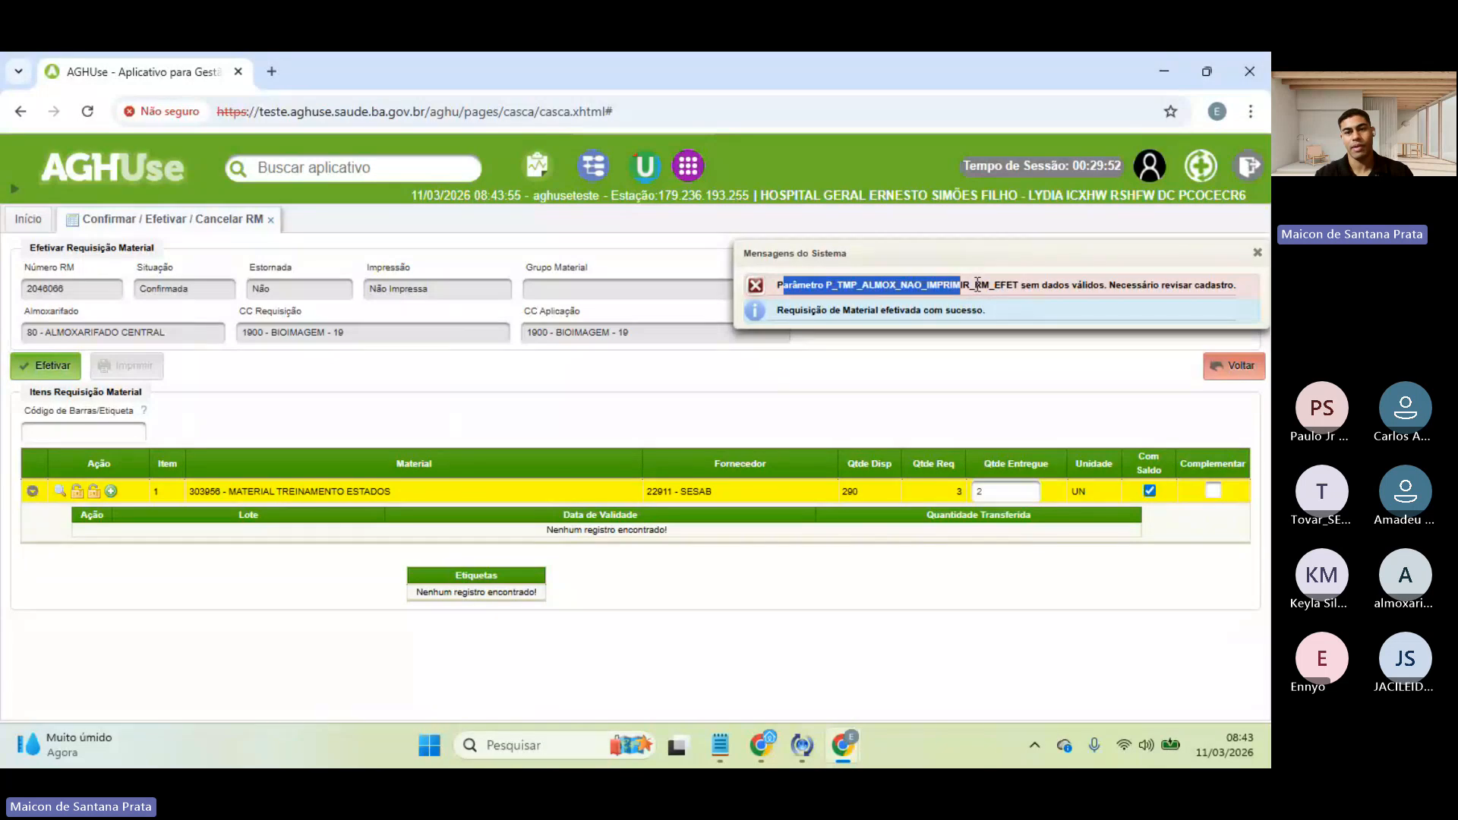
click(972, 286)
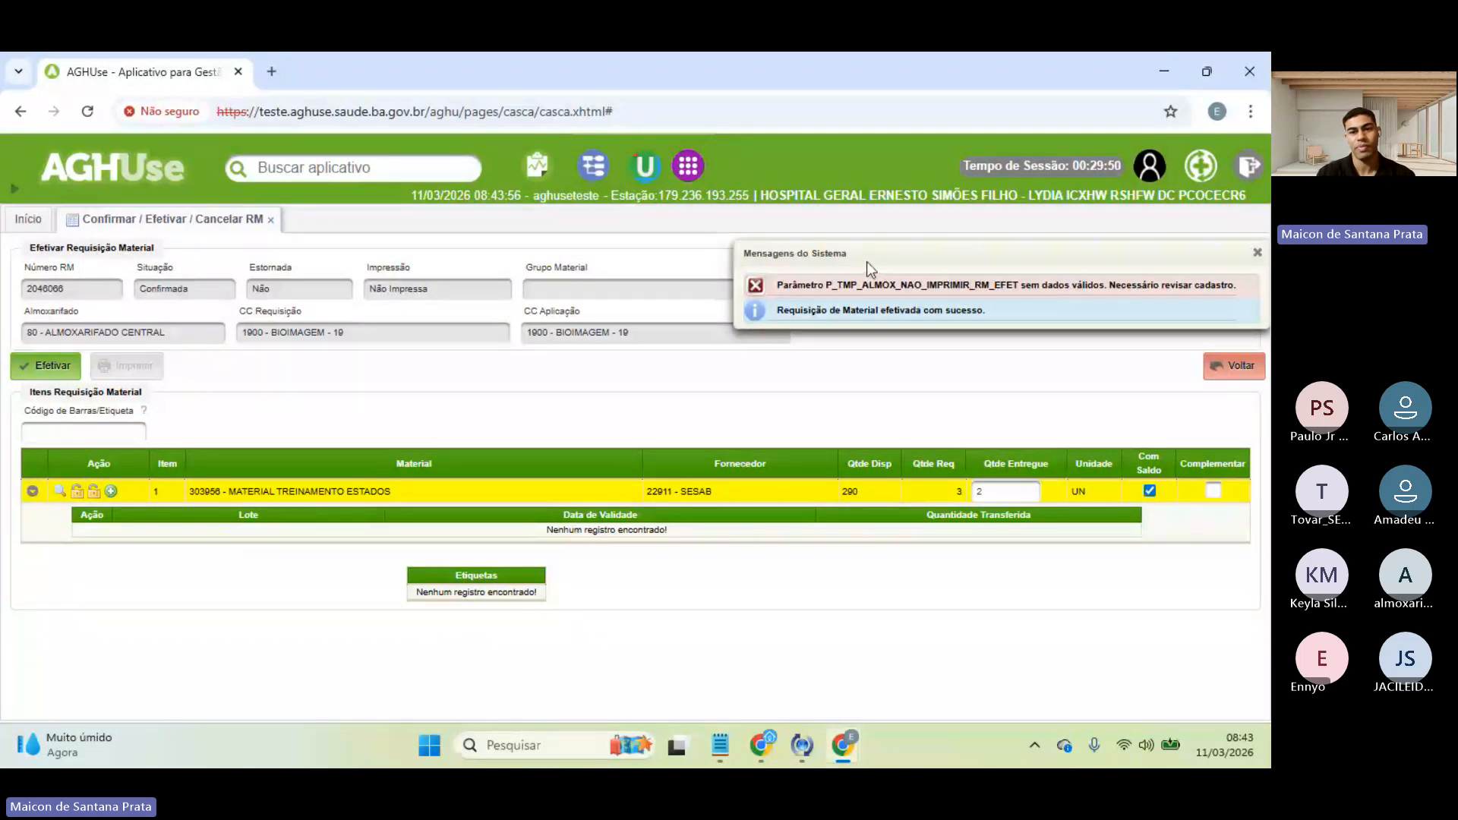
double_click(777, 286)
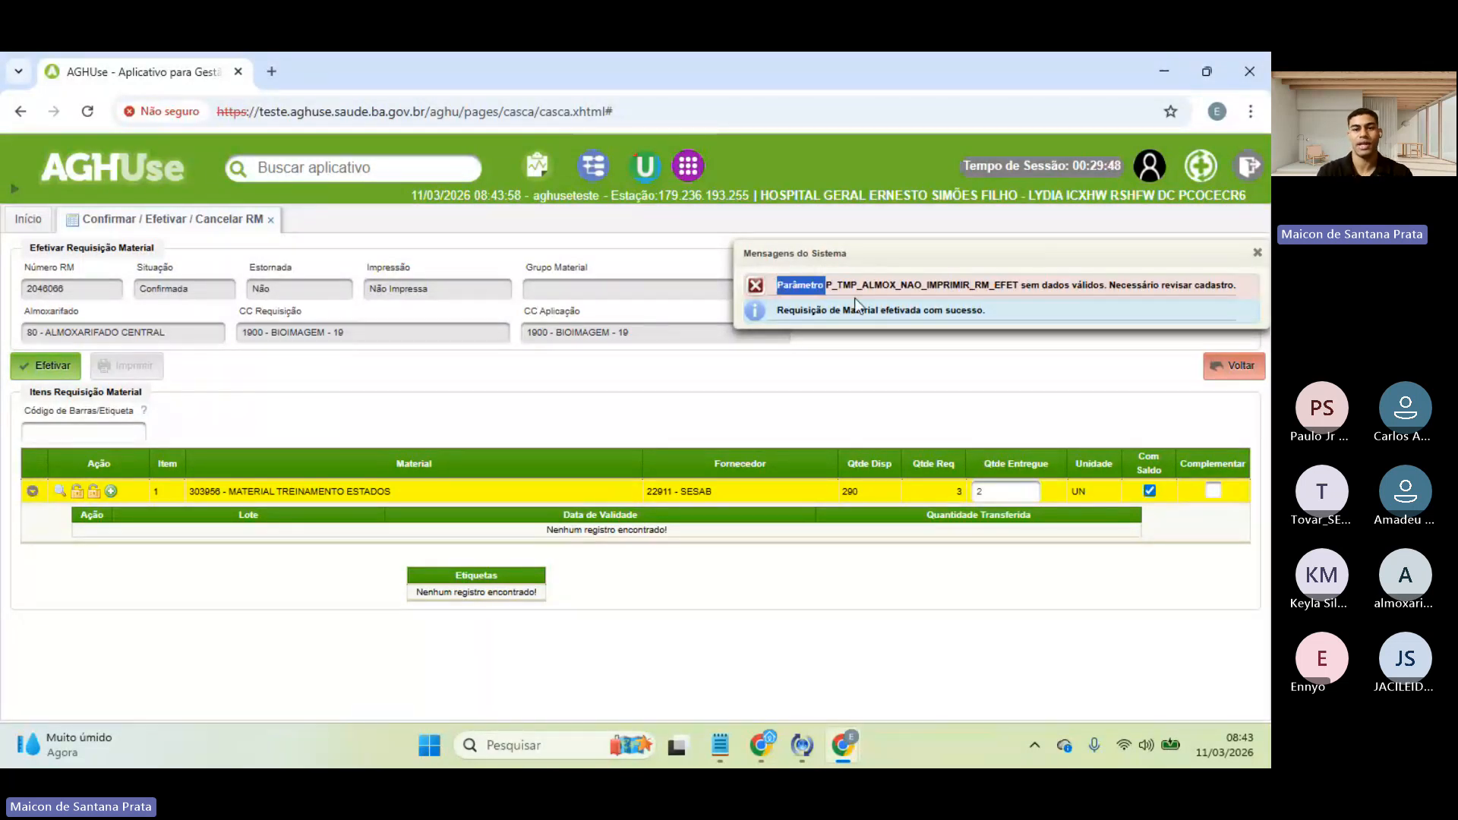
click(1009, 406)
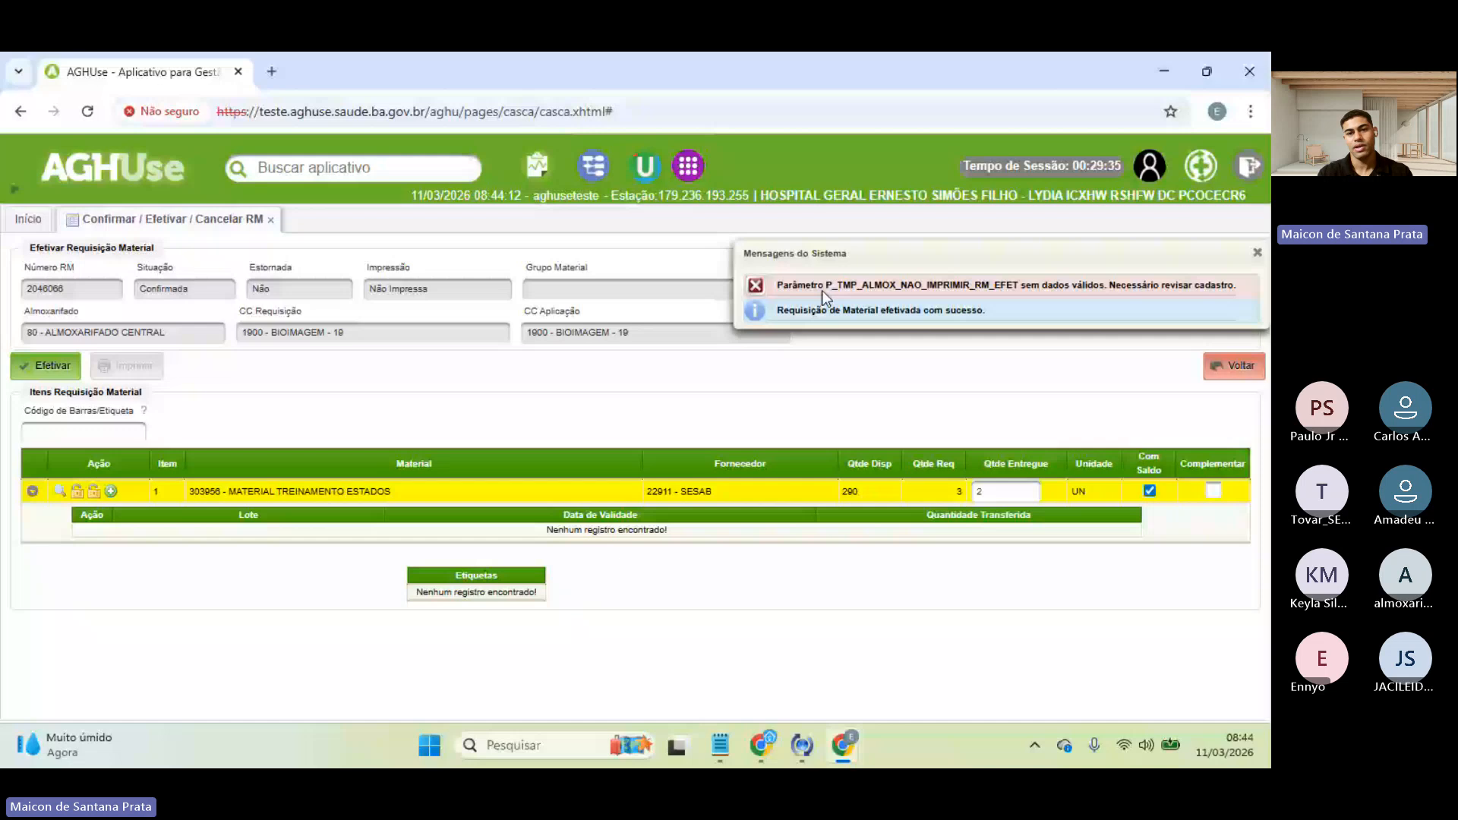
drag(822, 290, 1096, 289)
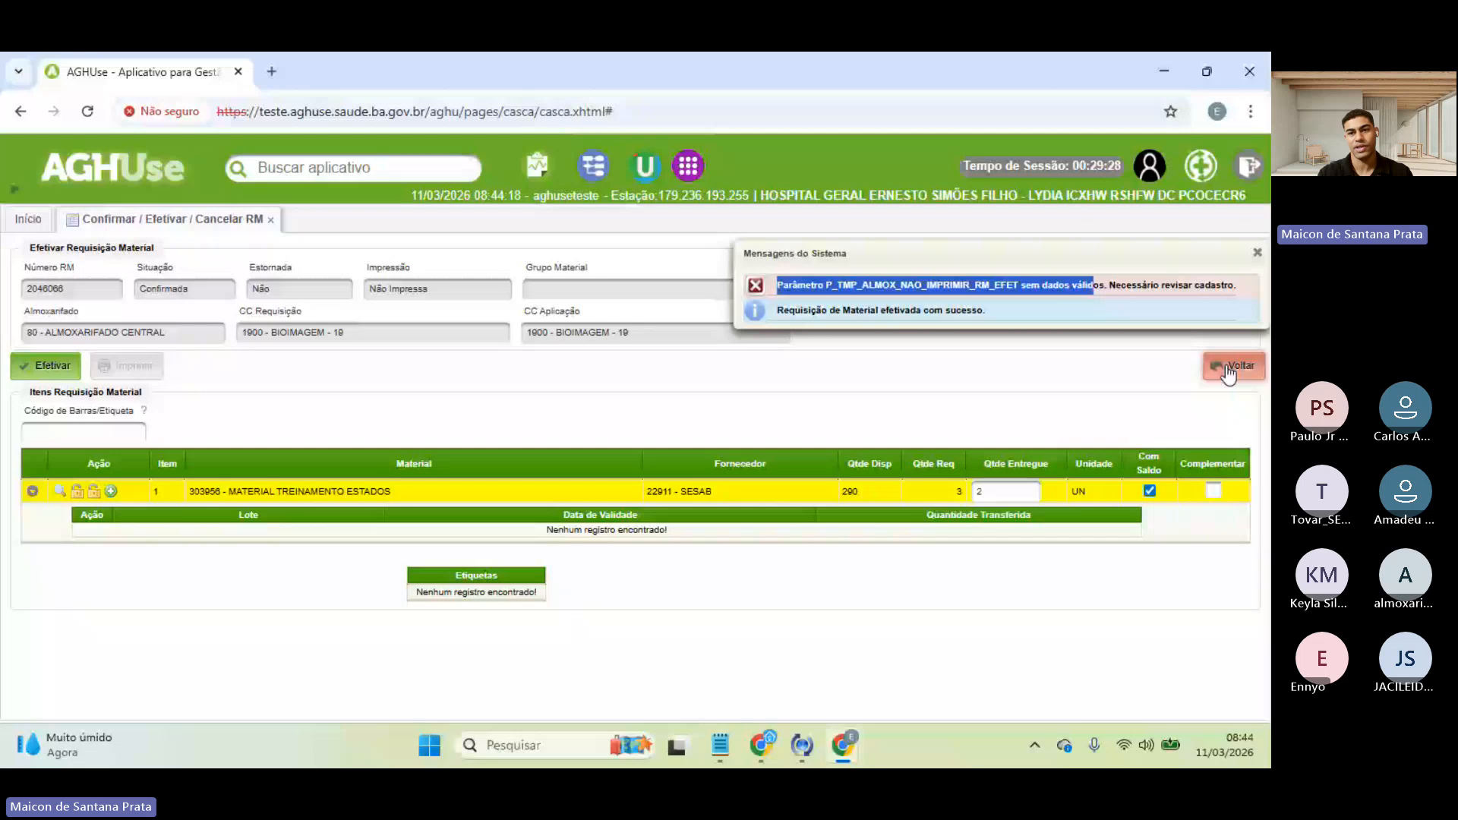
click(1257, 252)
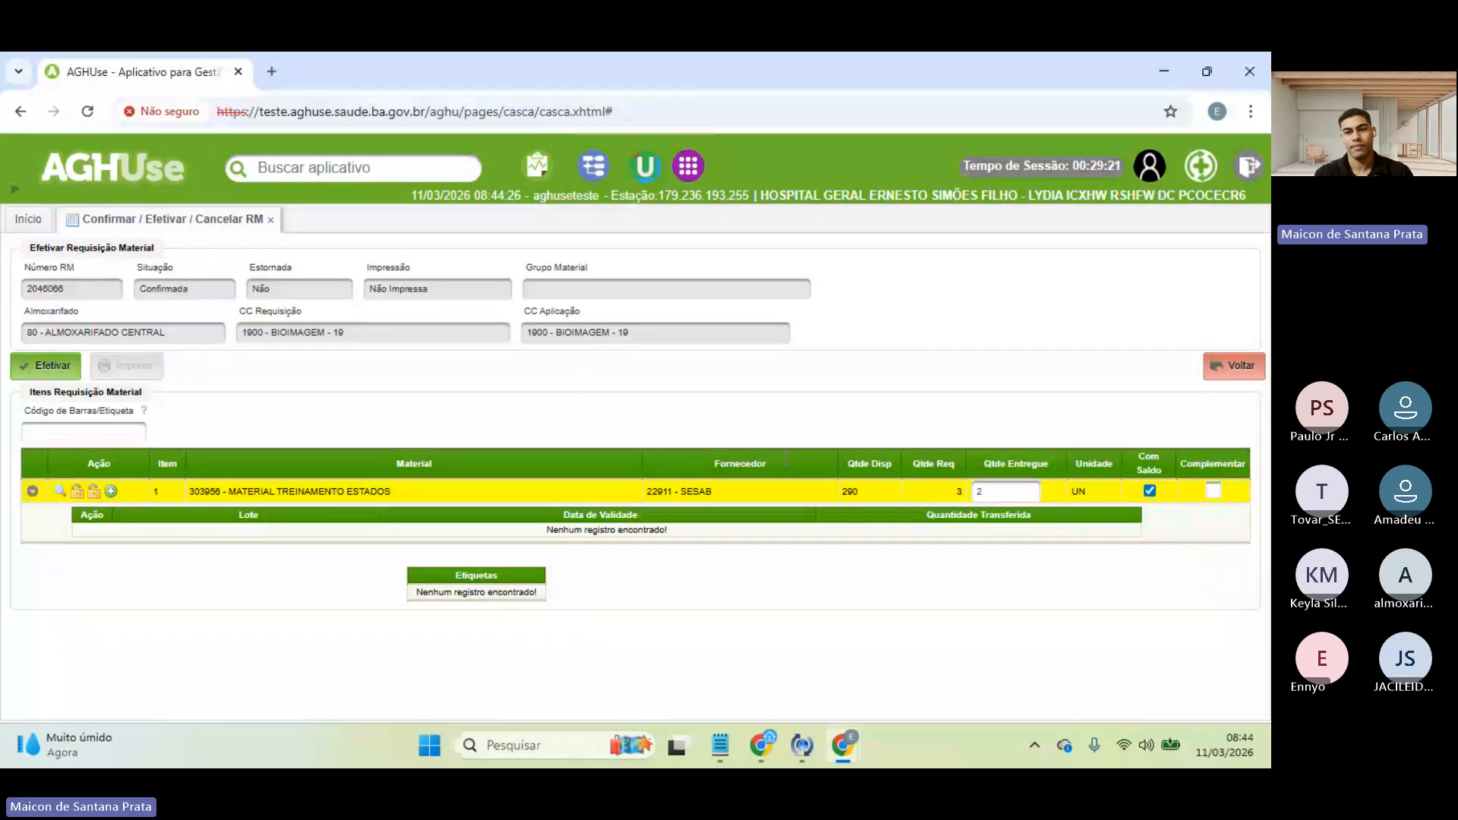
- Review requisition 2046066's details from the search list, then return to the list showing it Efetivada
click(1233, 370)
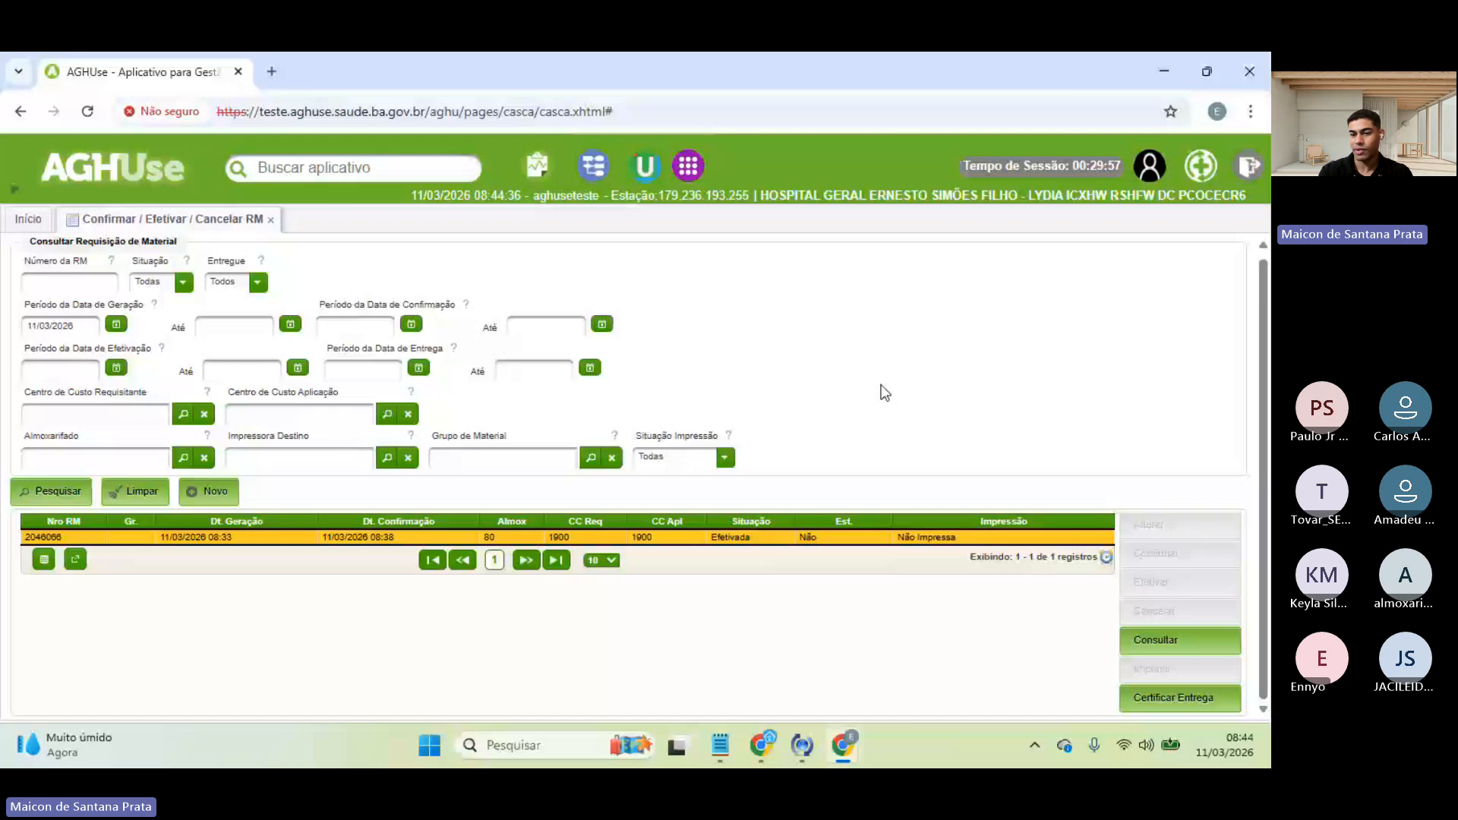
click(1155, 647)
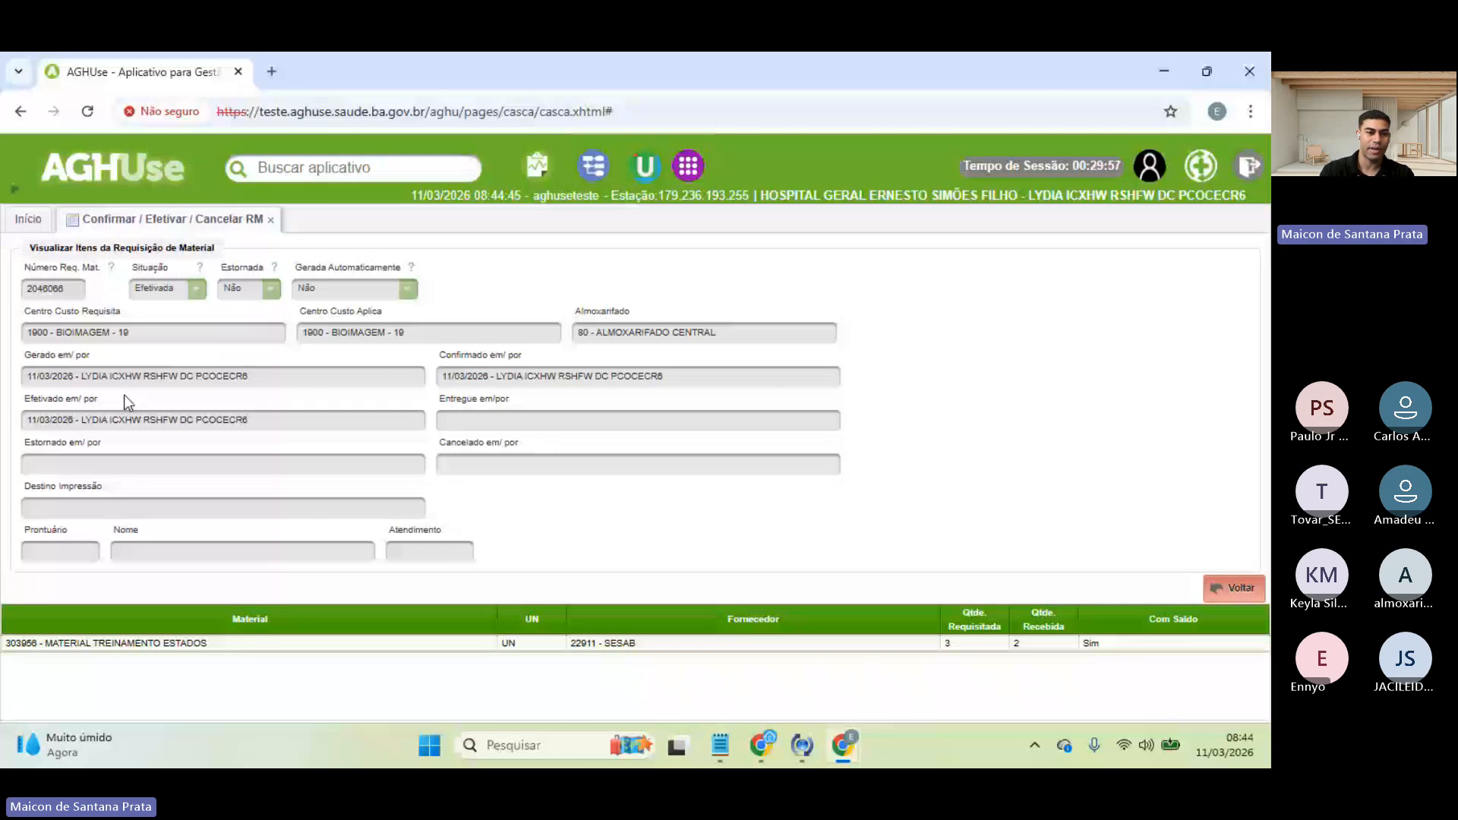
drag(31, 399, 23, 400)
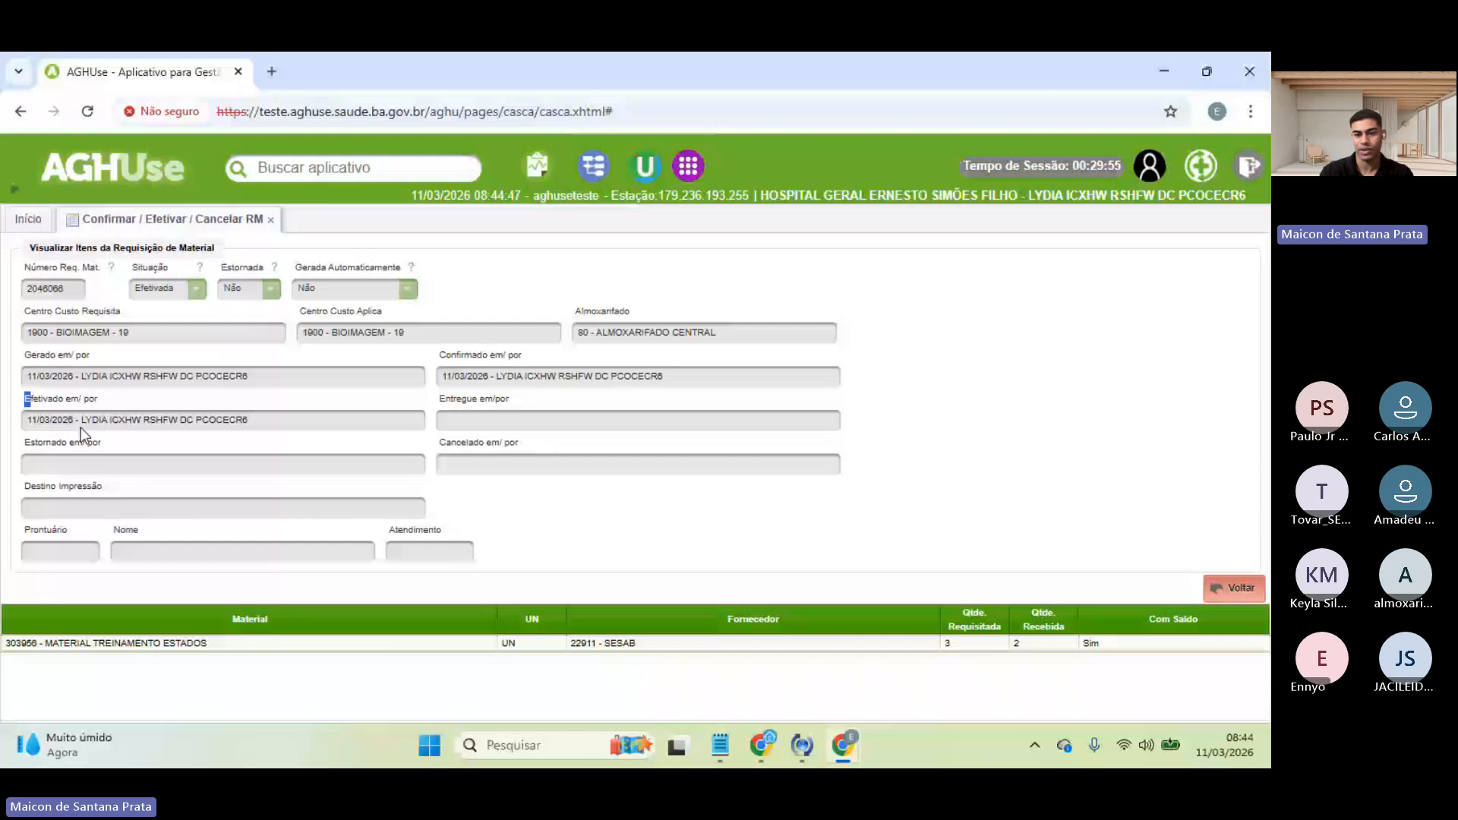
click(1039, 645)
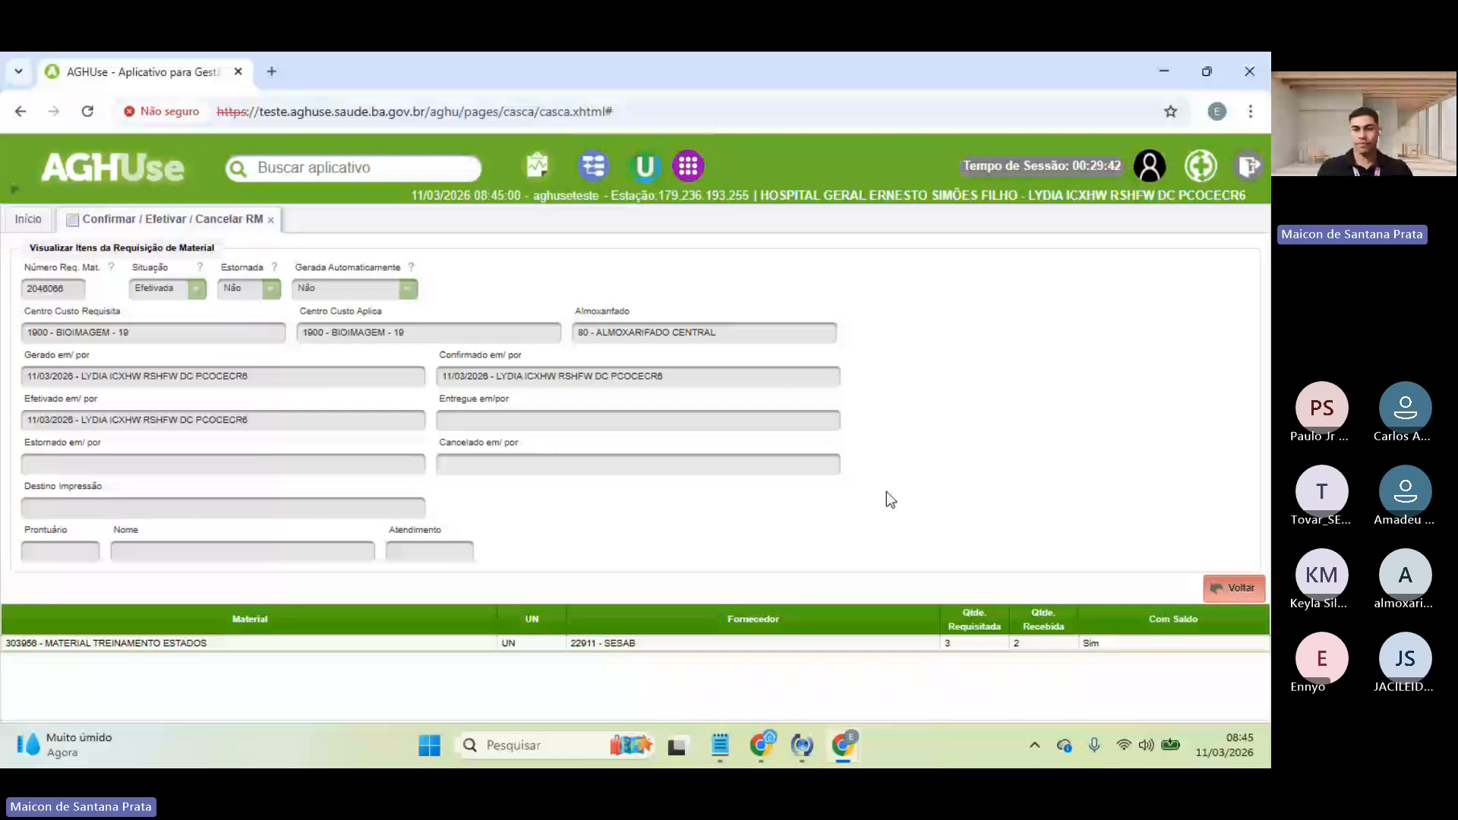
click(1234, 588)
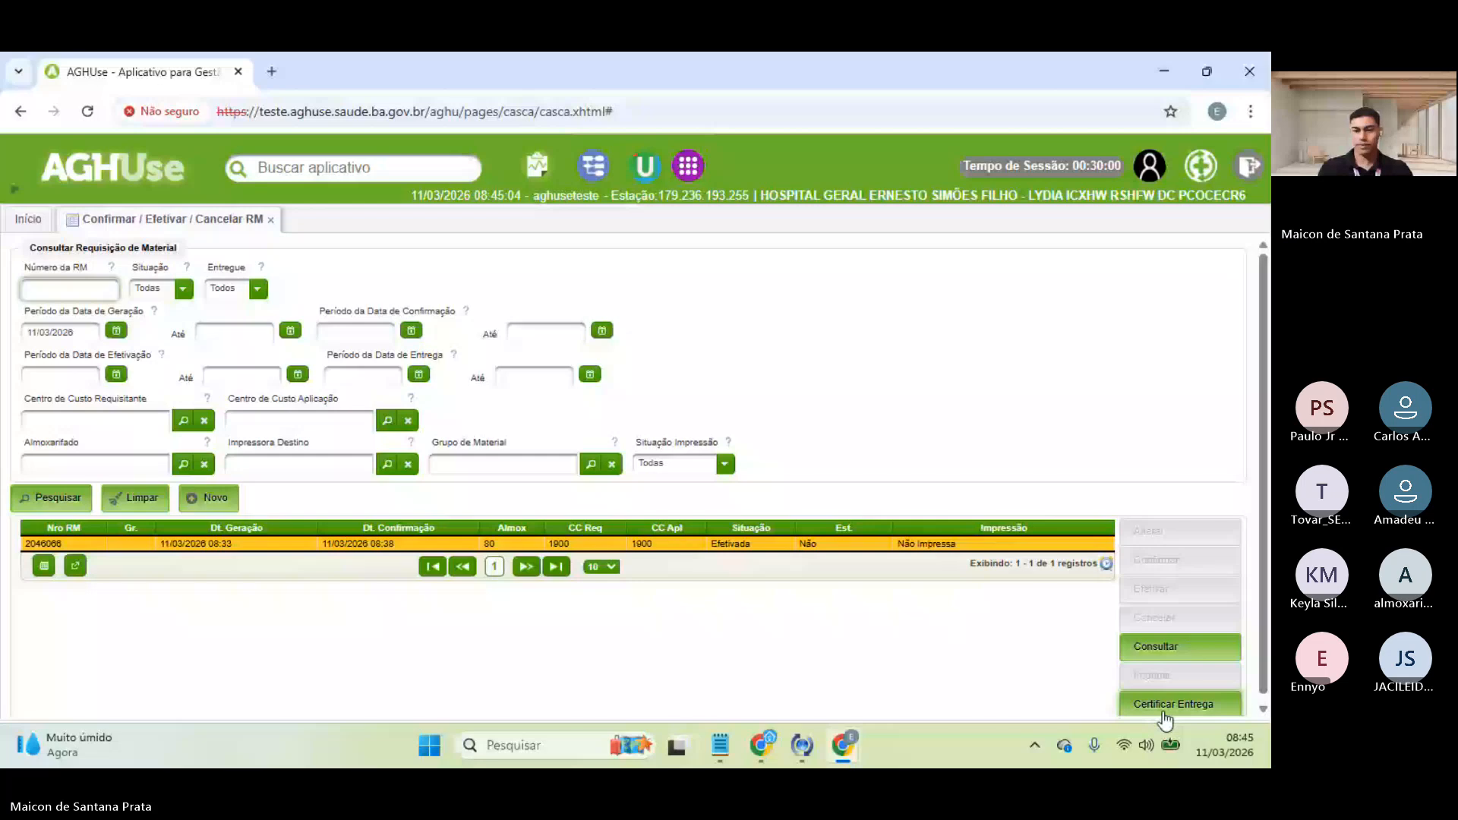
- Start certifying delivery of RM 2046066 and choose the recipient in Entregue para
scroll(1134, 696, down, 1)
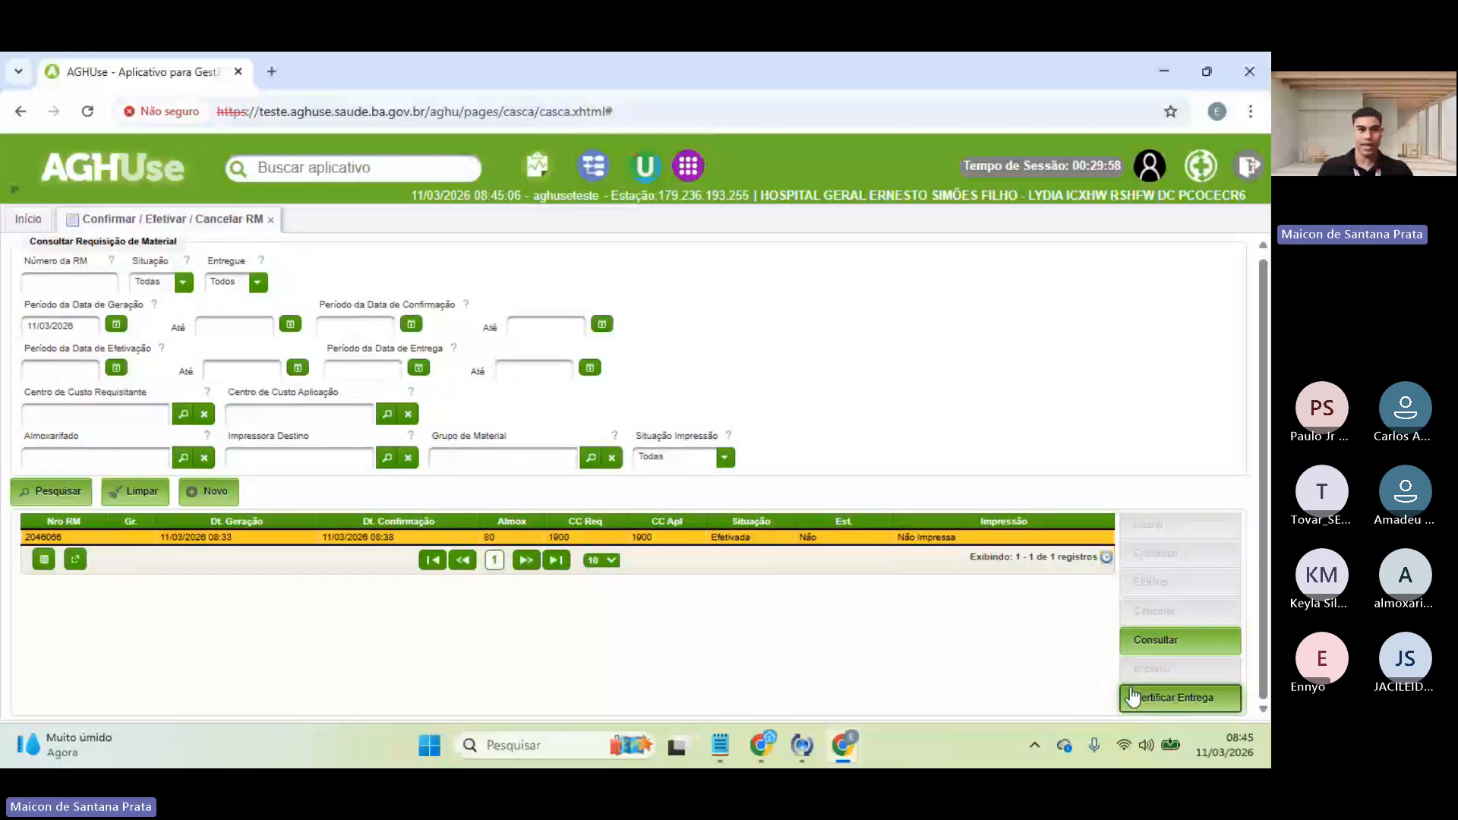
click(1134, 696)
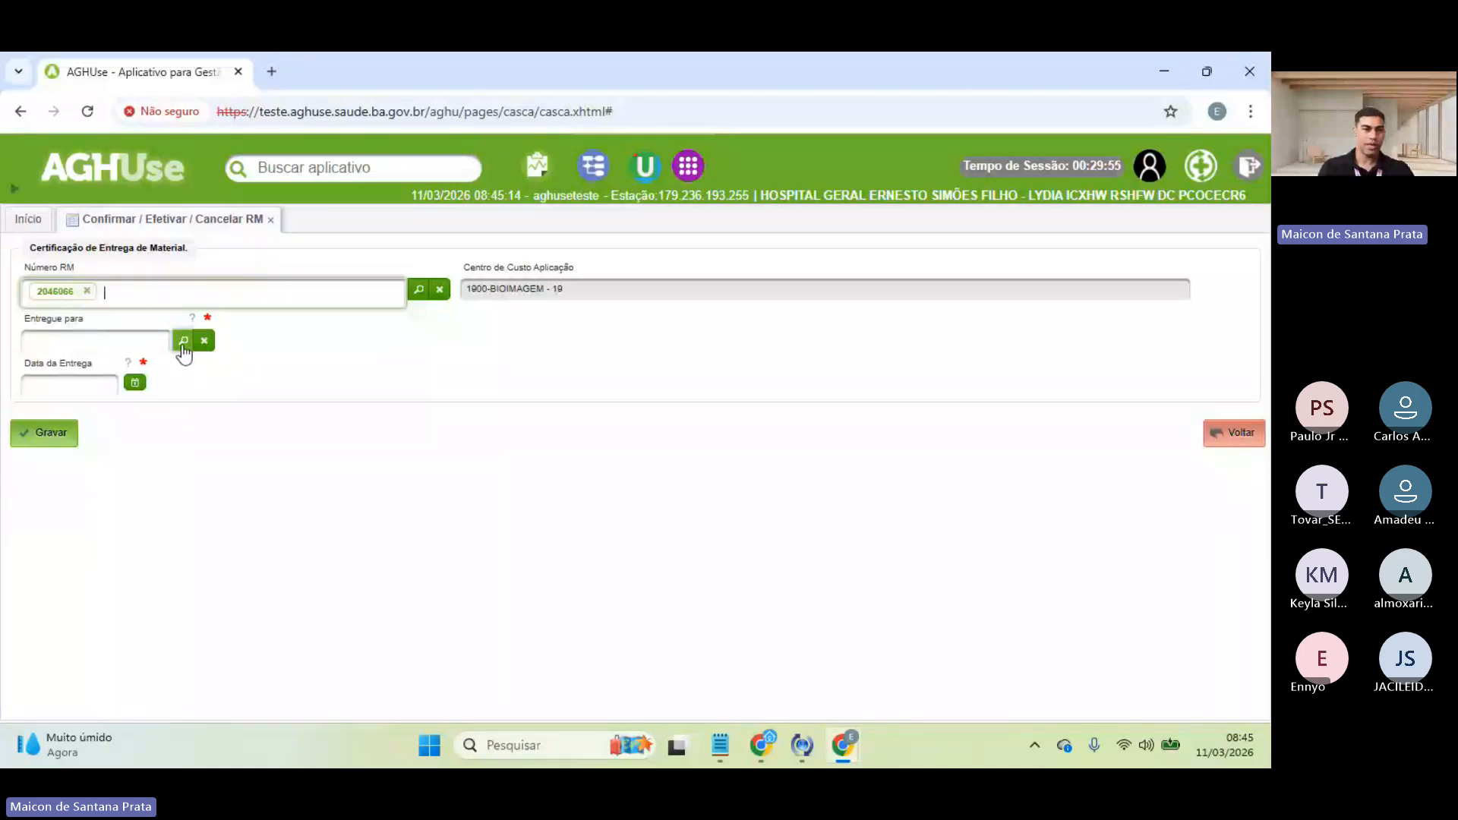
click(183, 343)
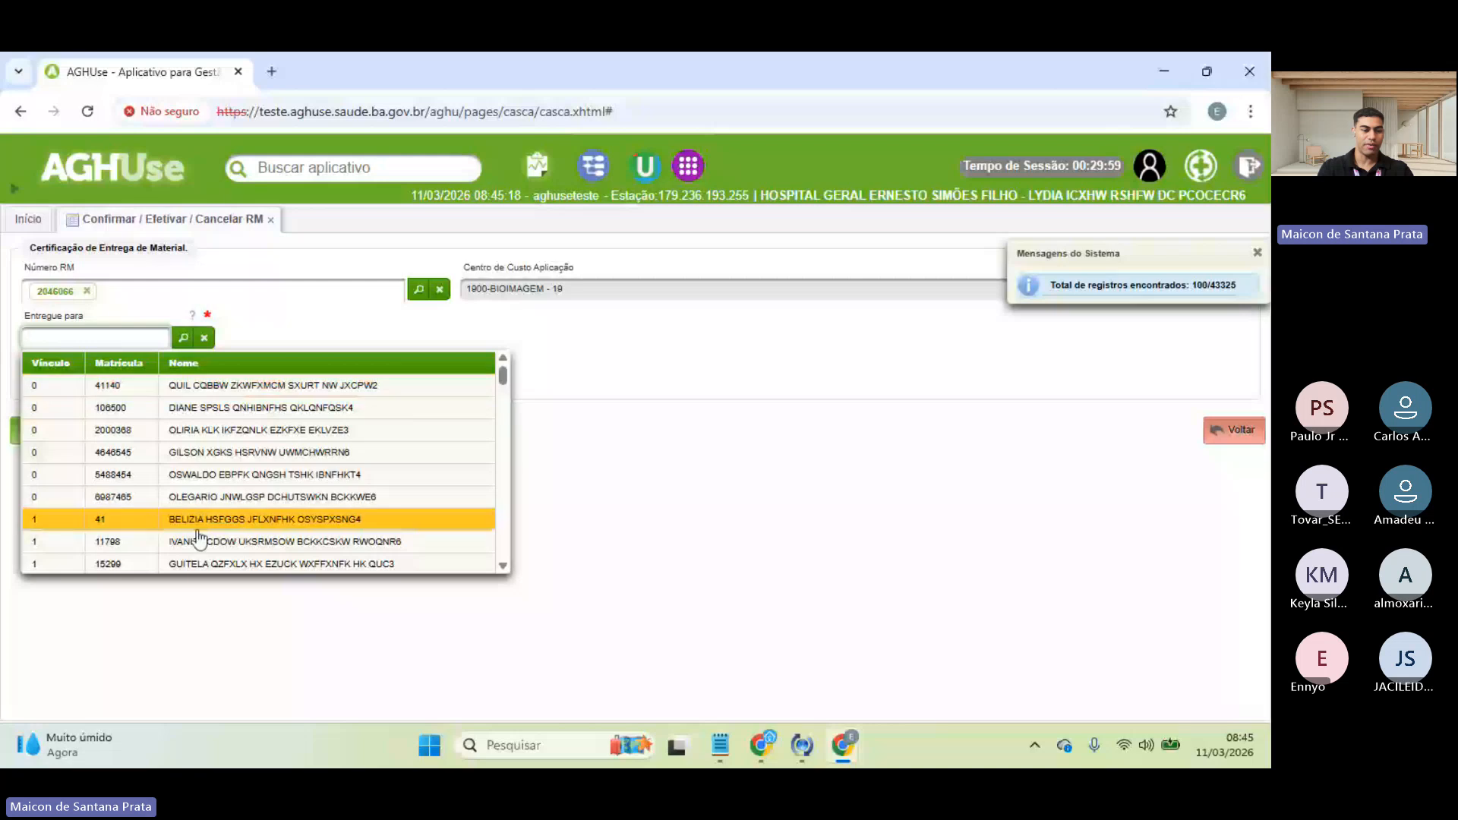
scroll(199, 539, down, 5)
scroll(199, 539, up, 5)
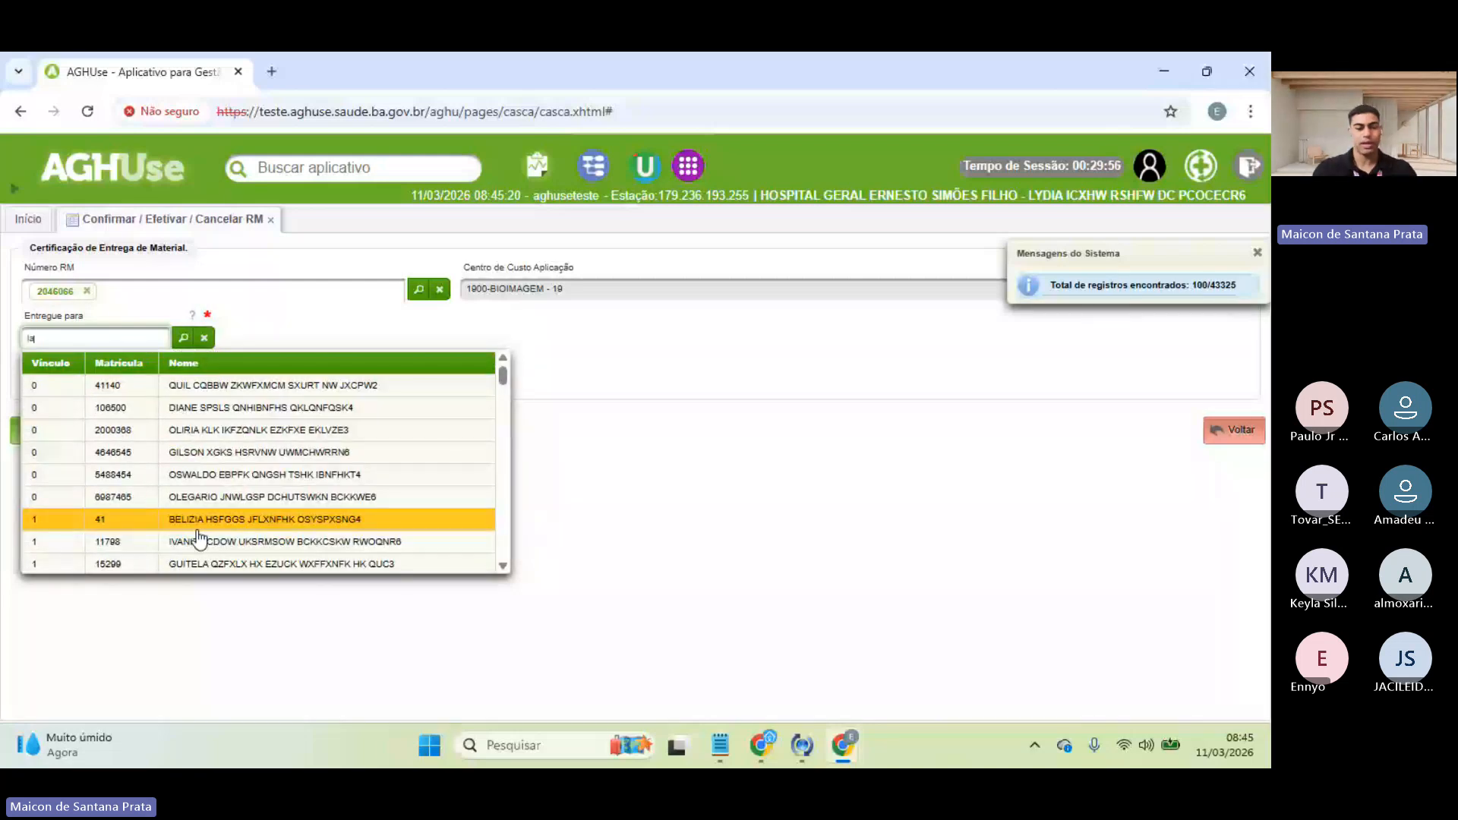
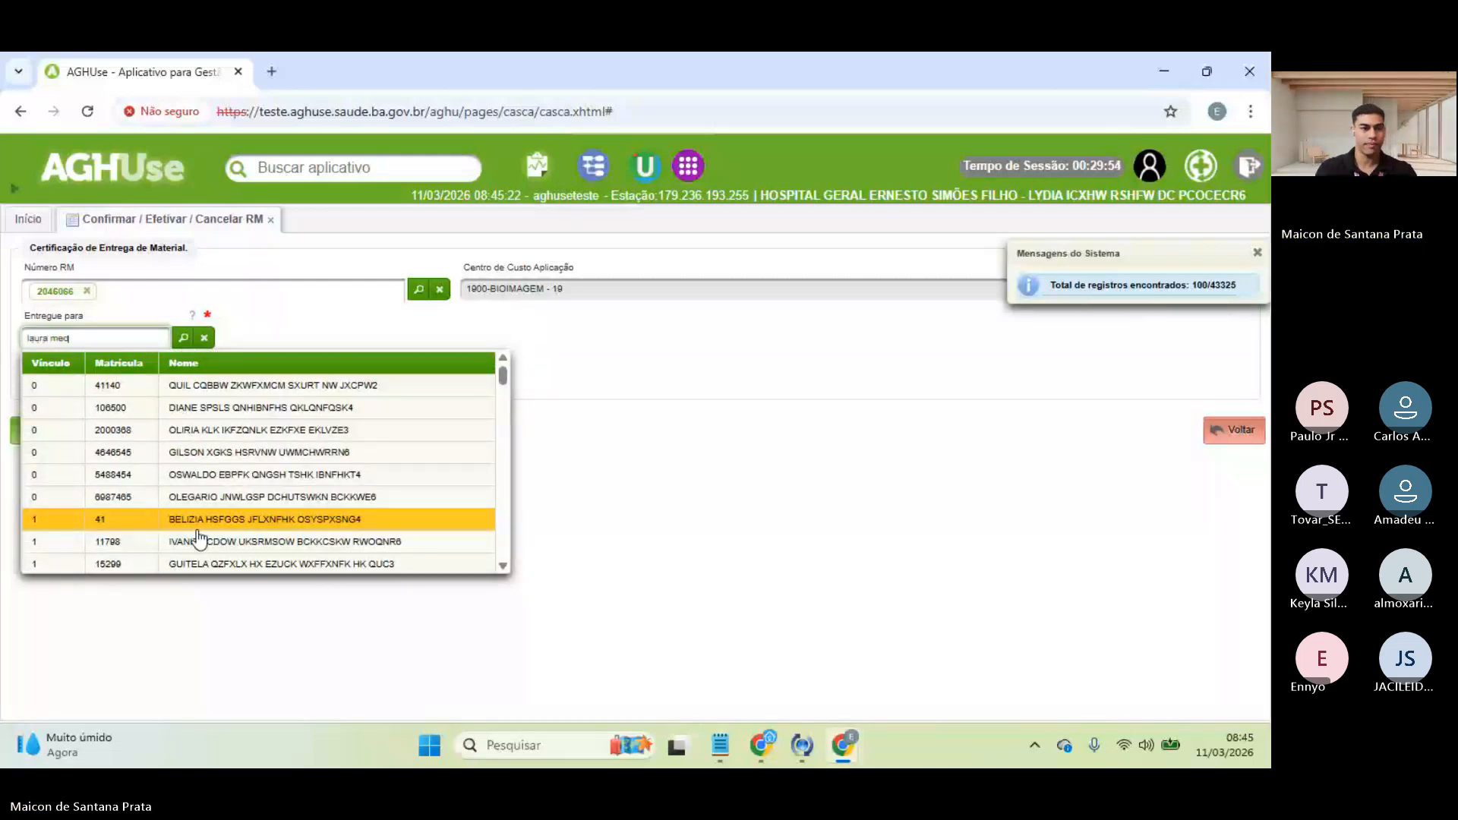
click(297, 395)
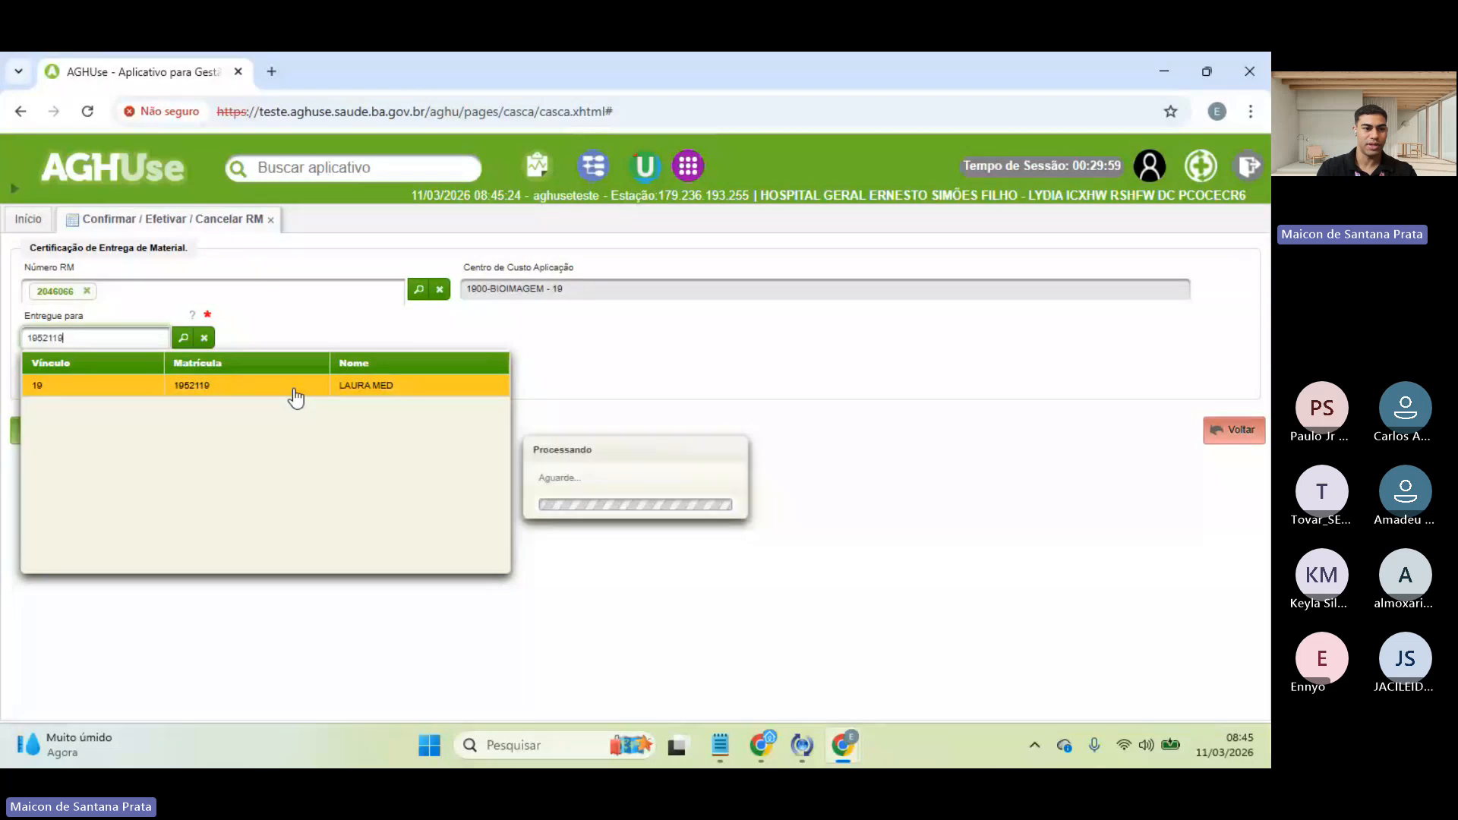
- Set the delivery date to 11/03/2026 08:42 and save the certification
click(134, 380)
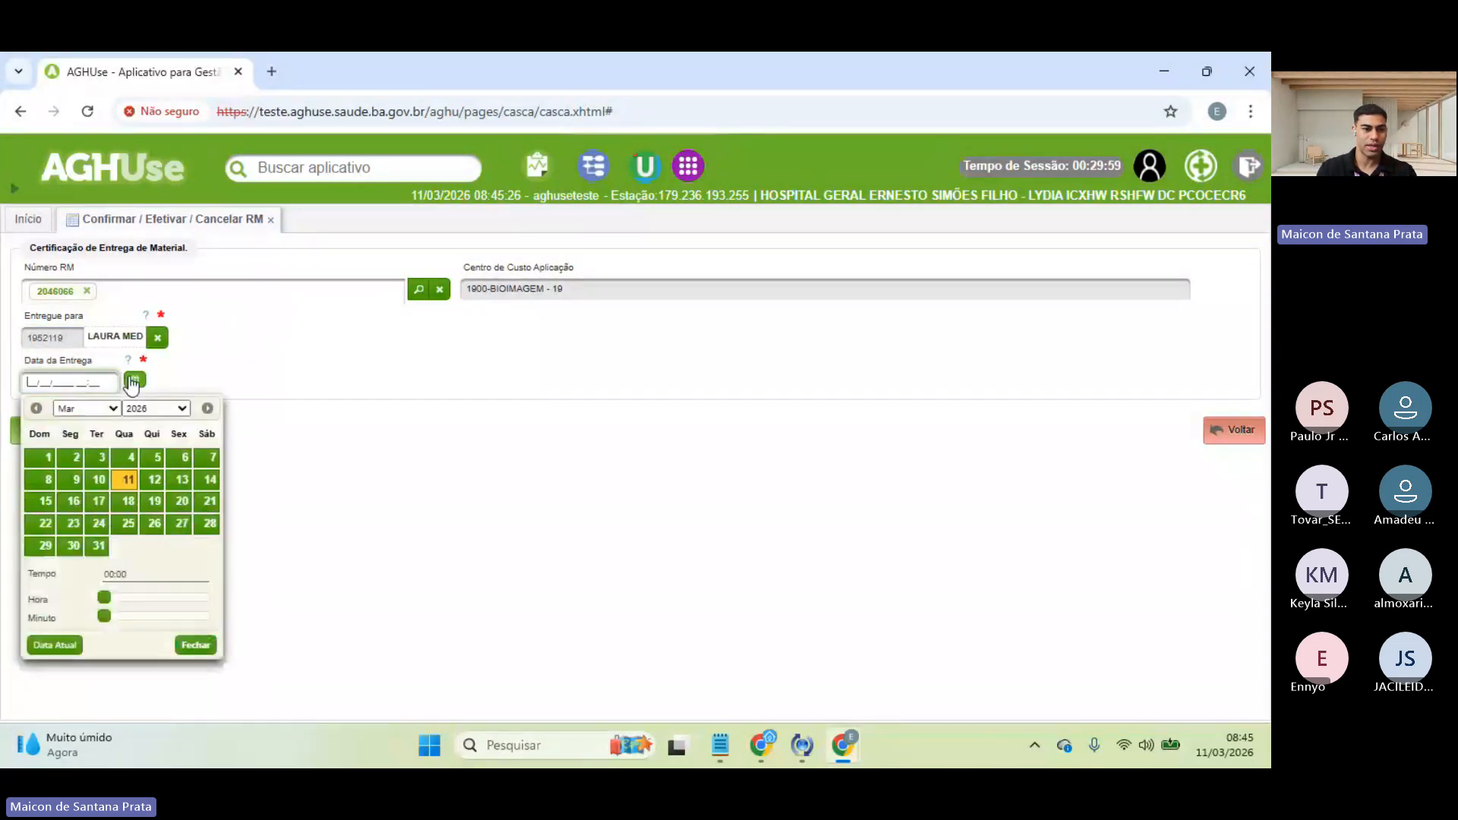
click(127, 479)
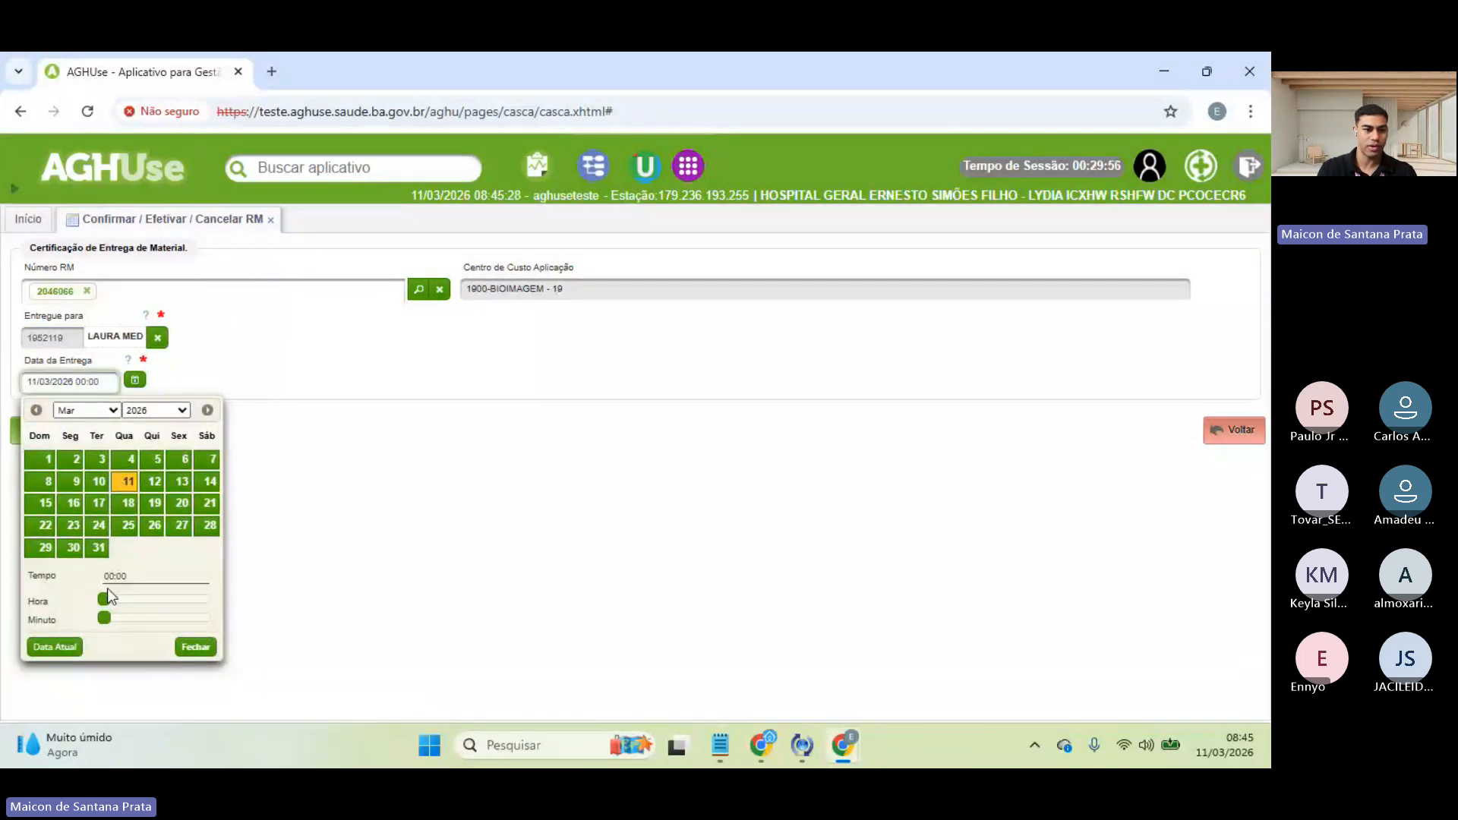
drag(106, 598, 152, 630)
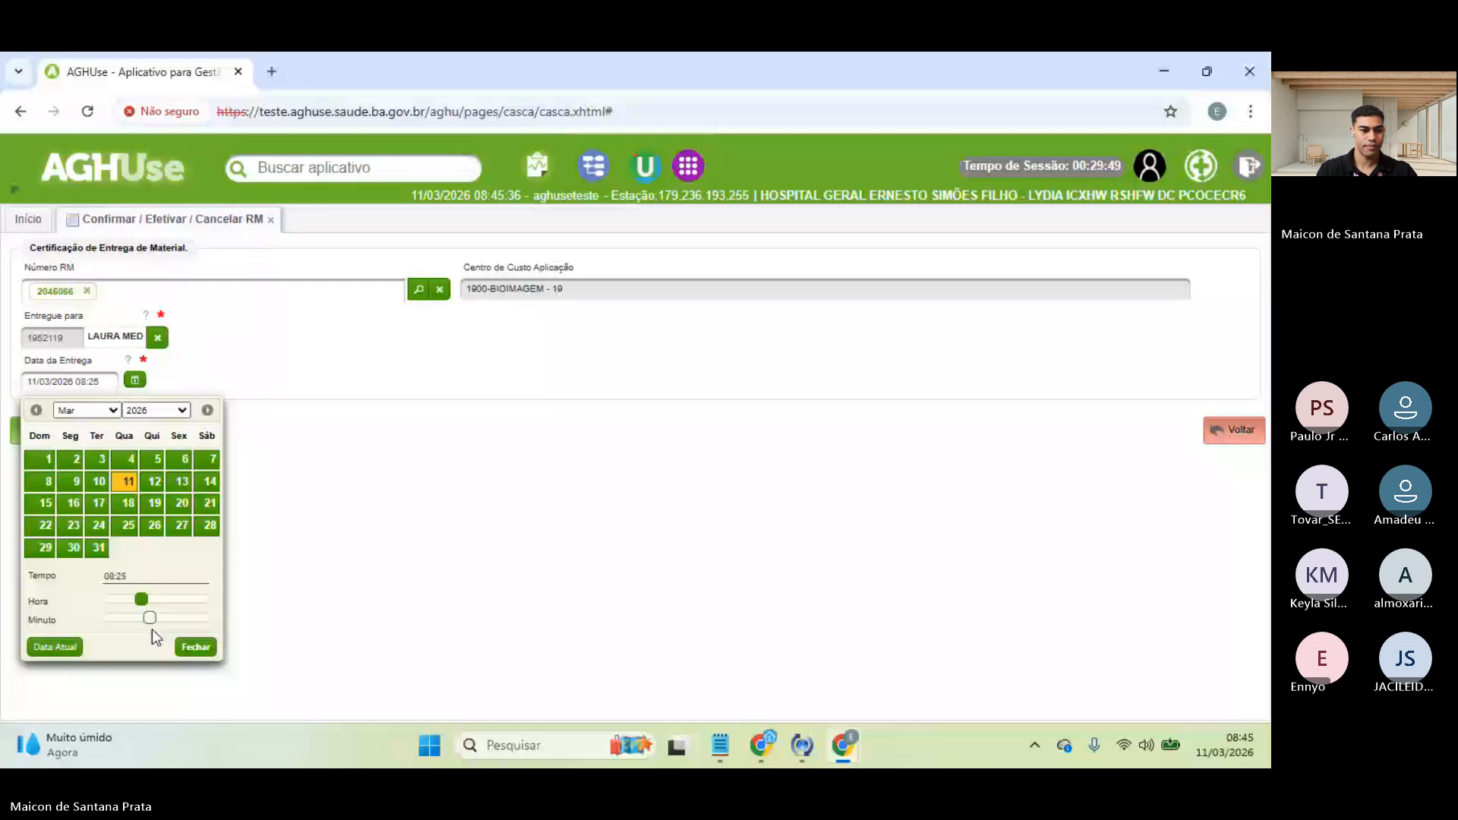
drag(152, 629, 184, 627)
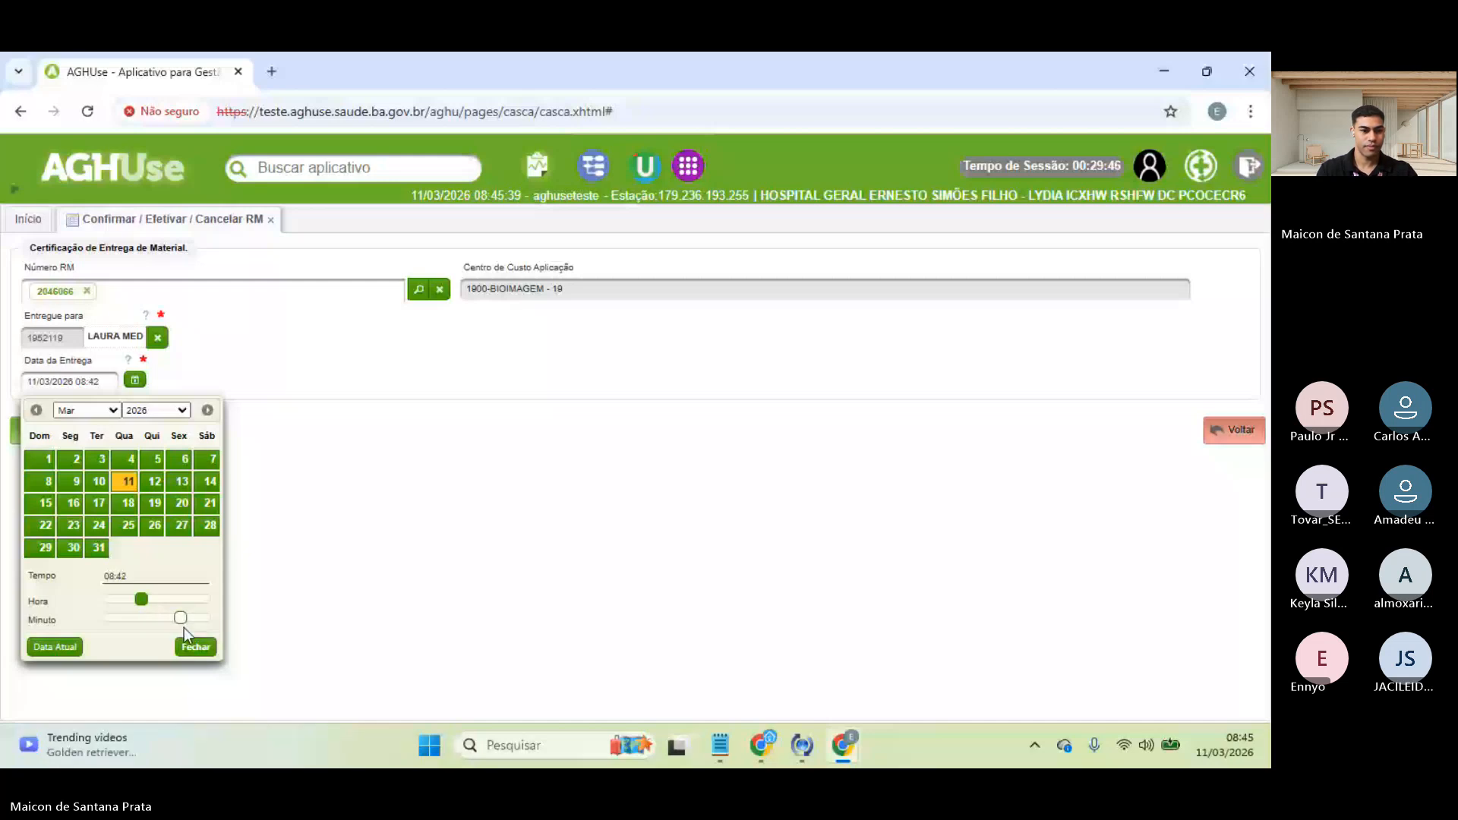
click(196, 646)
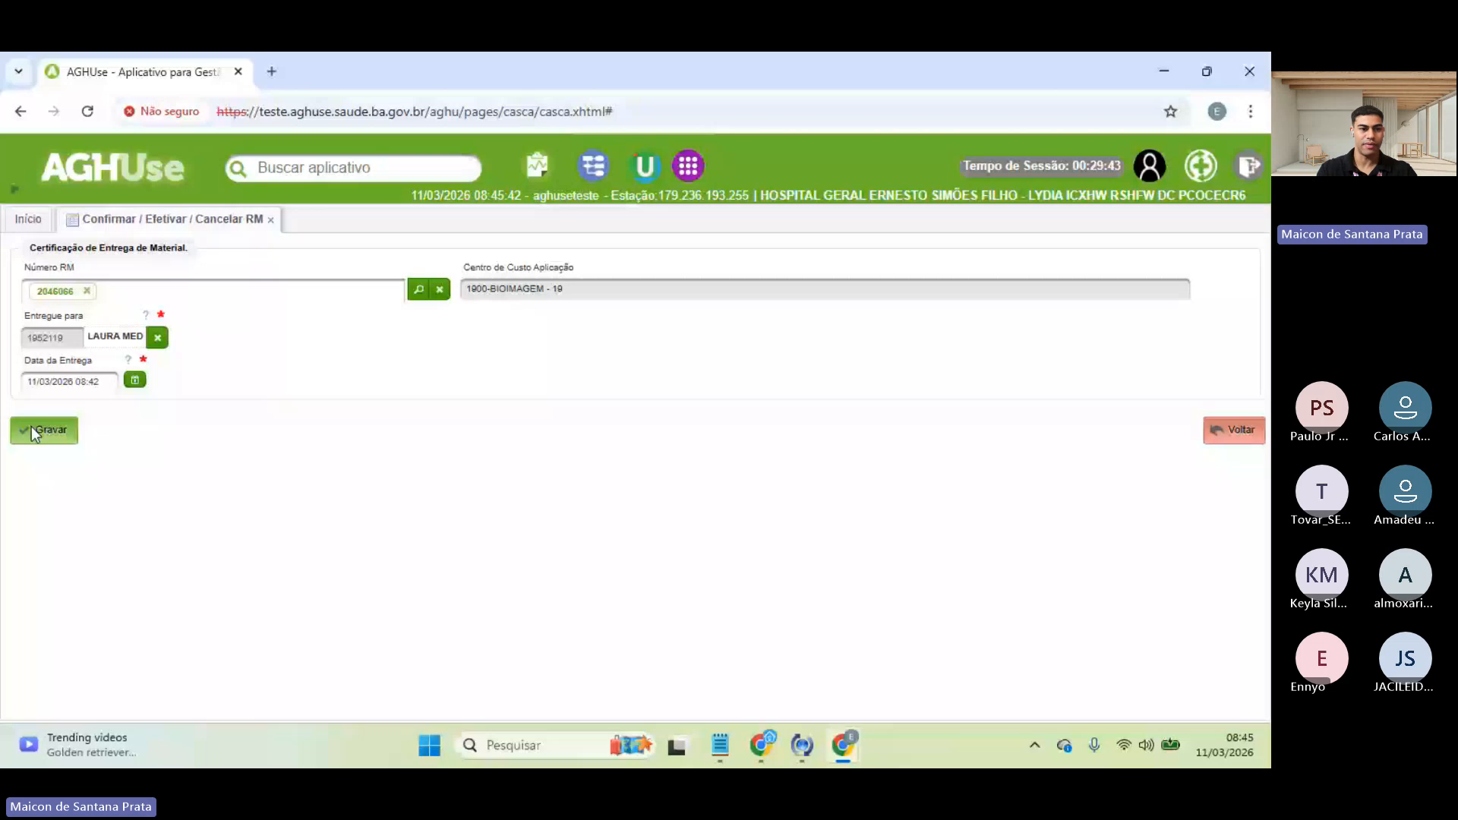
click(32, 431)
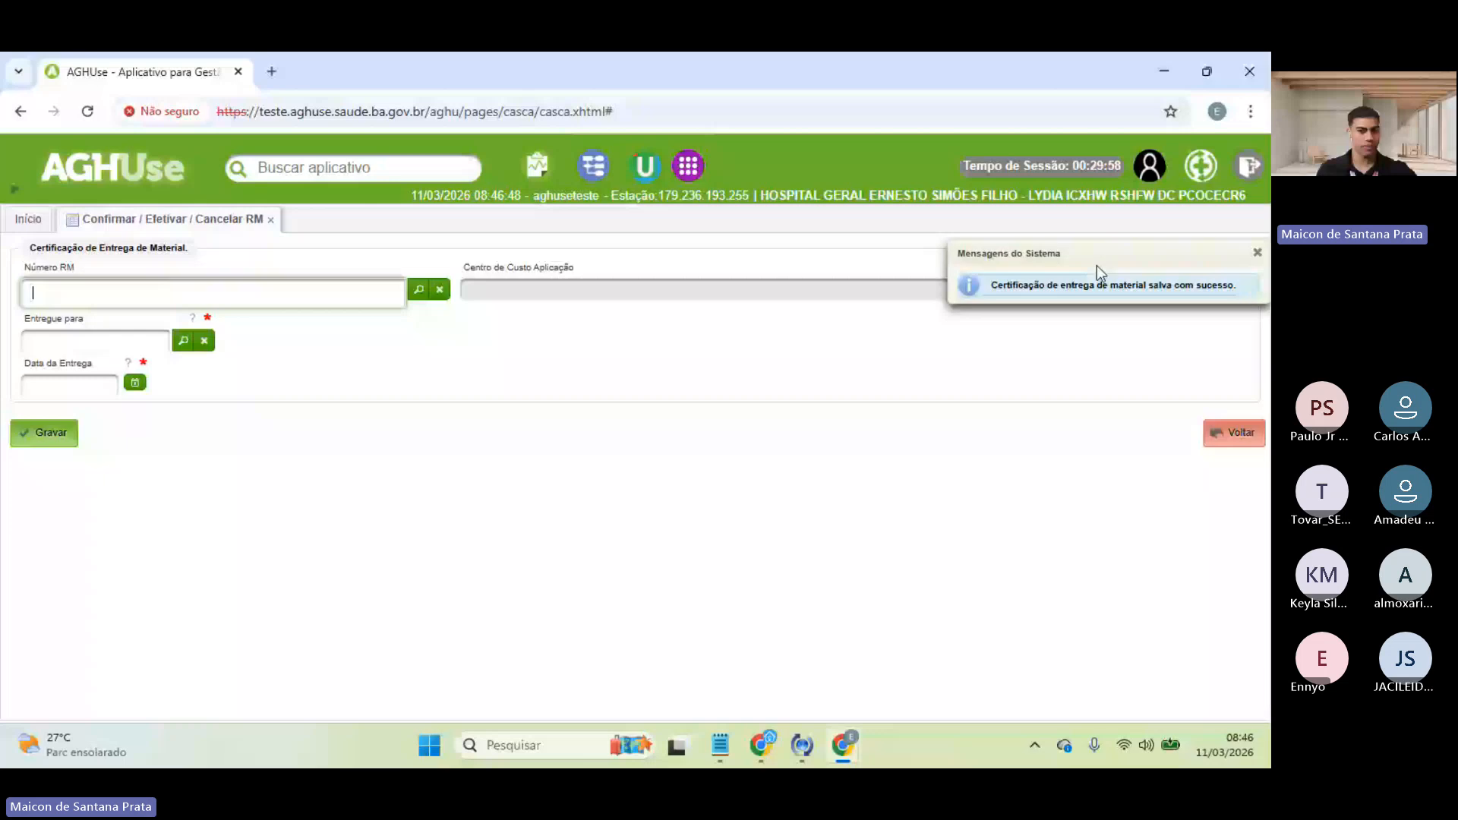
click(1206, 427)
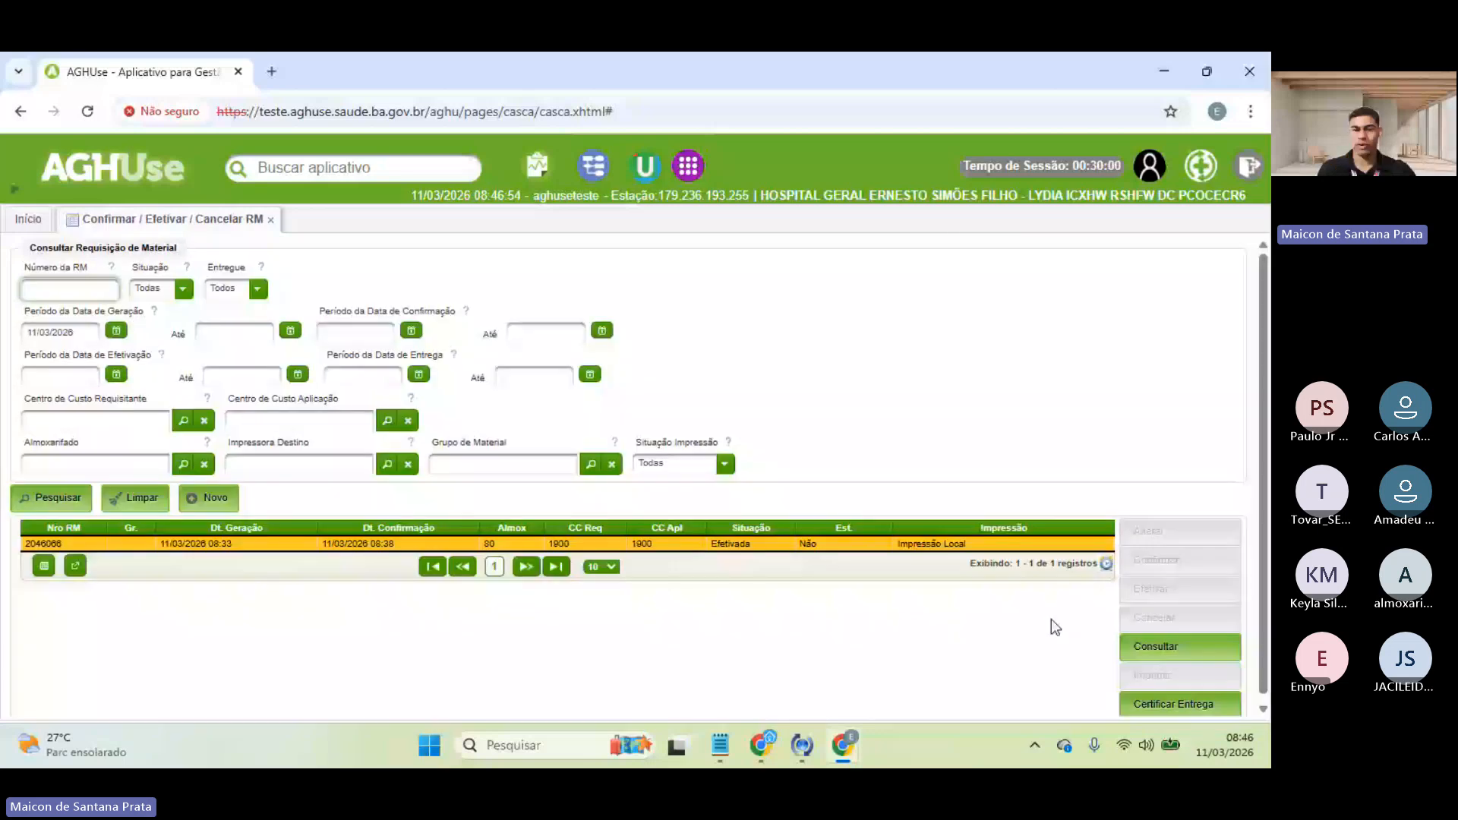
click(1160, 651)
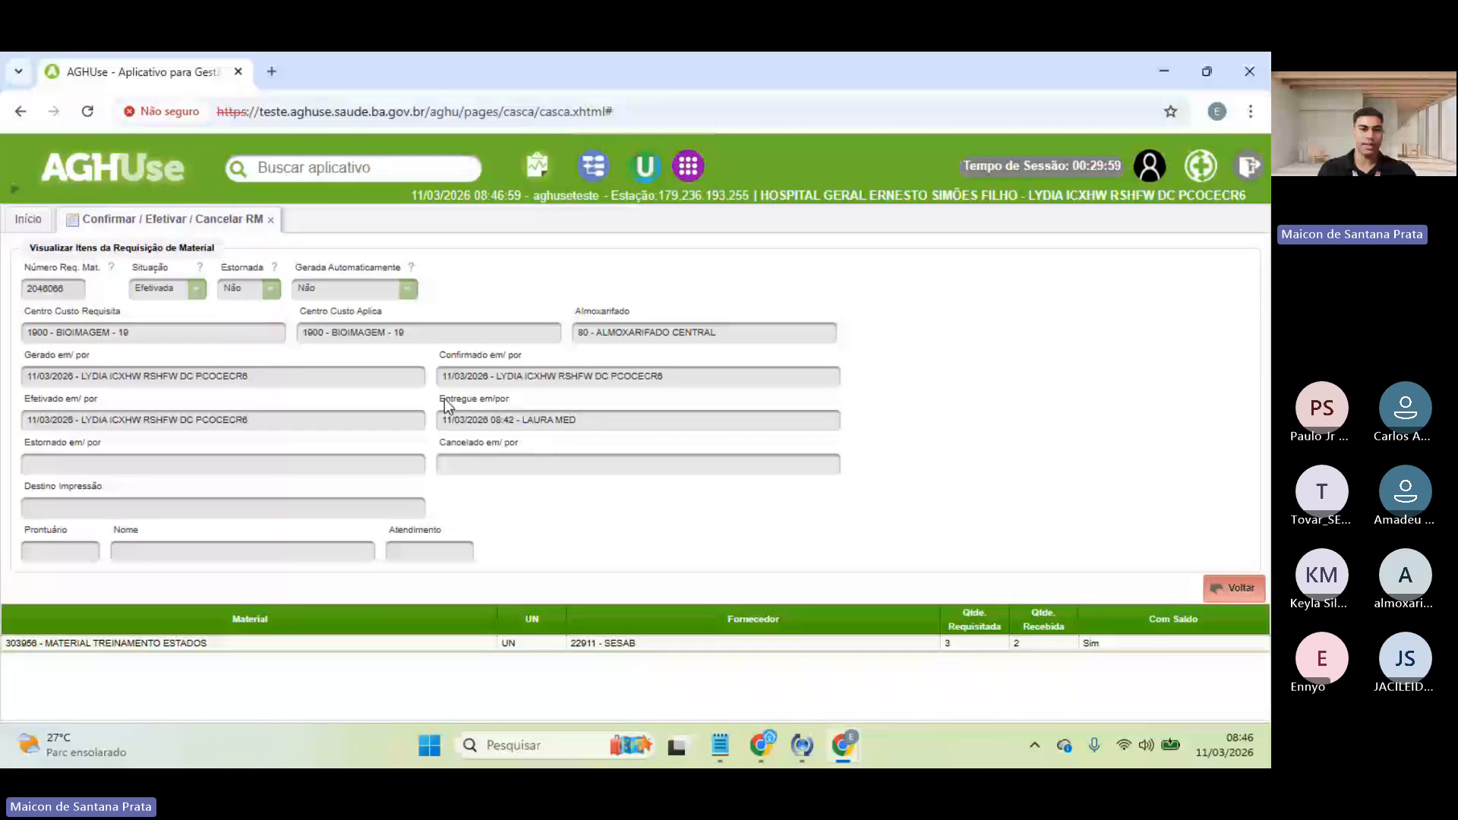
click(1238, 588)
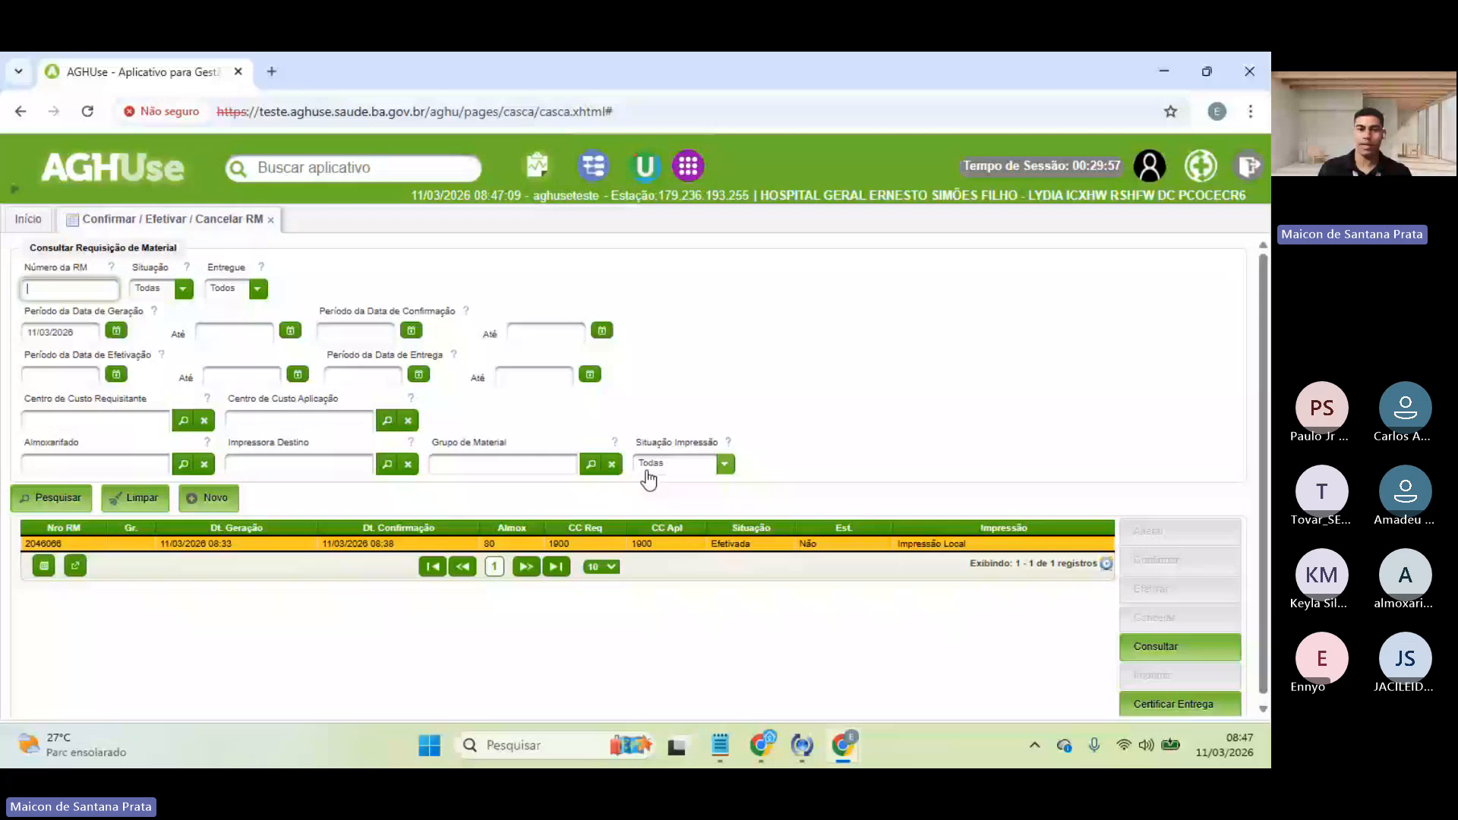
click(466, 544)
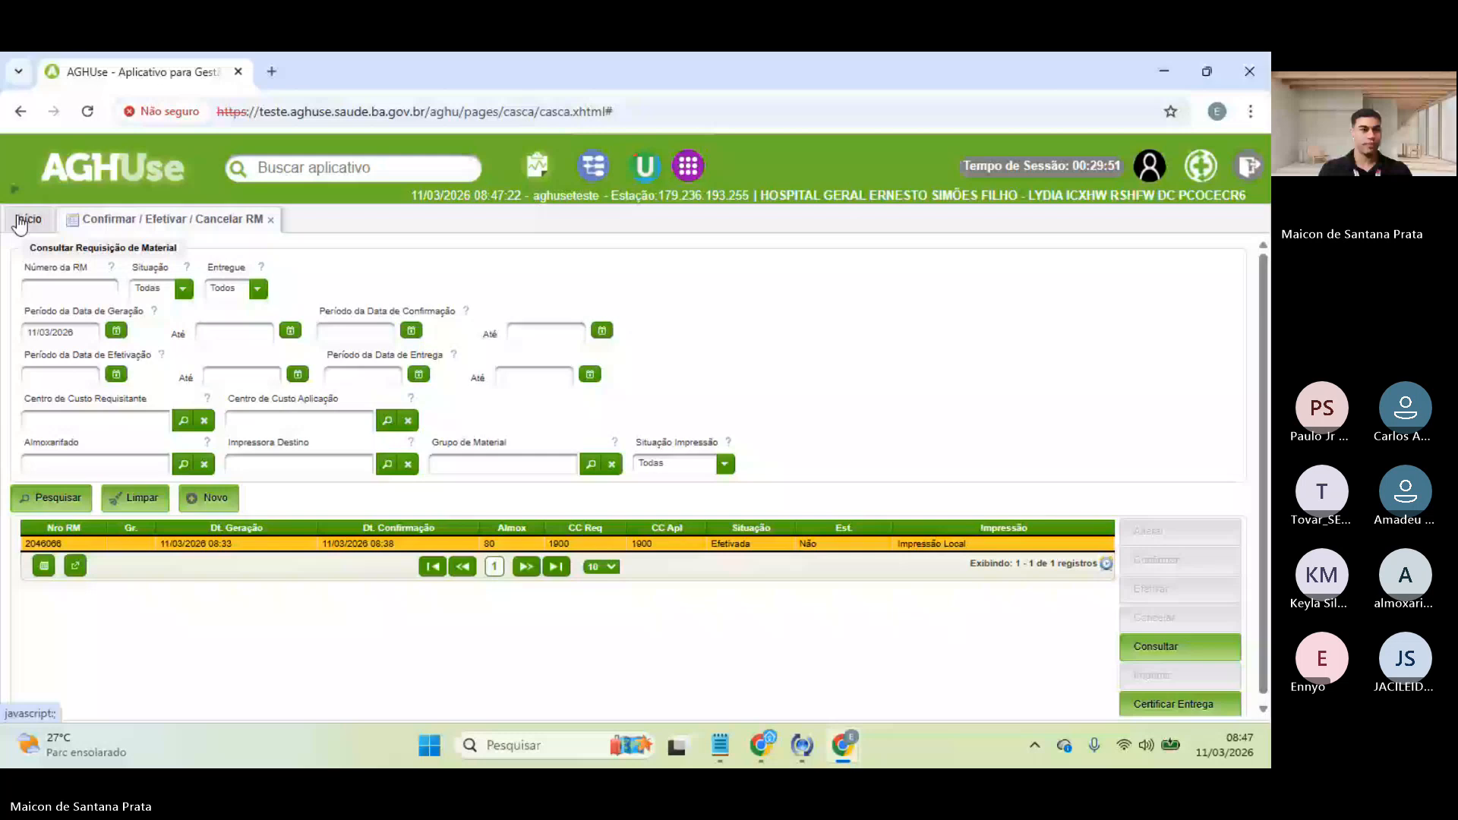
- Browse Suprimentos > Estoque > Requisição Materiais in the module menu and scroll the home page shortcuts
click(89, 167)
mouse_move(97, 693)
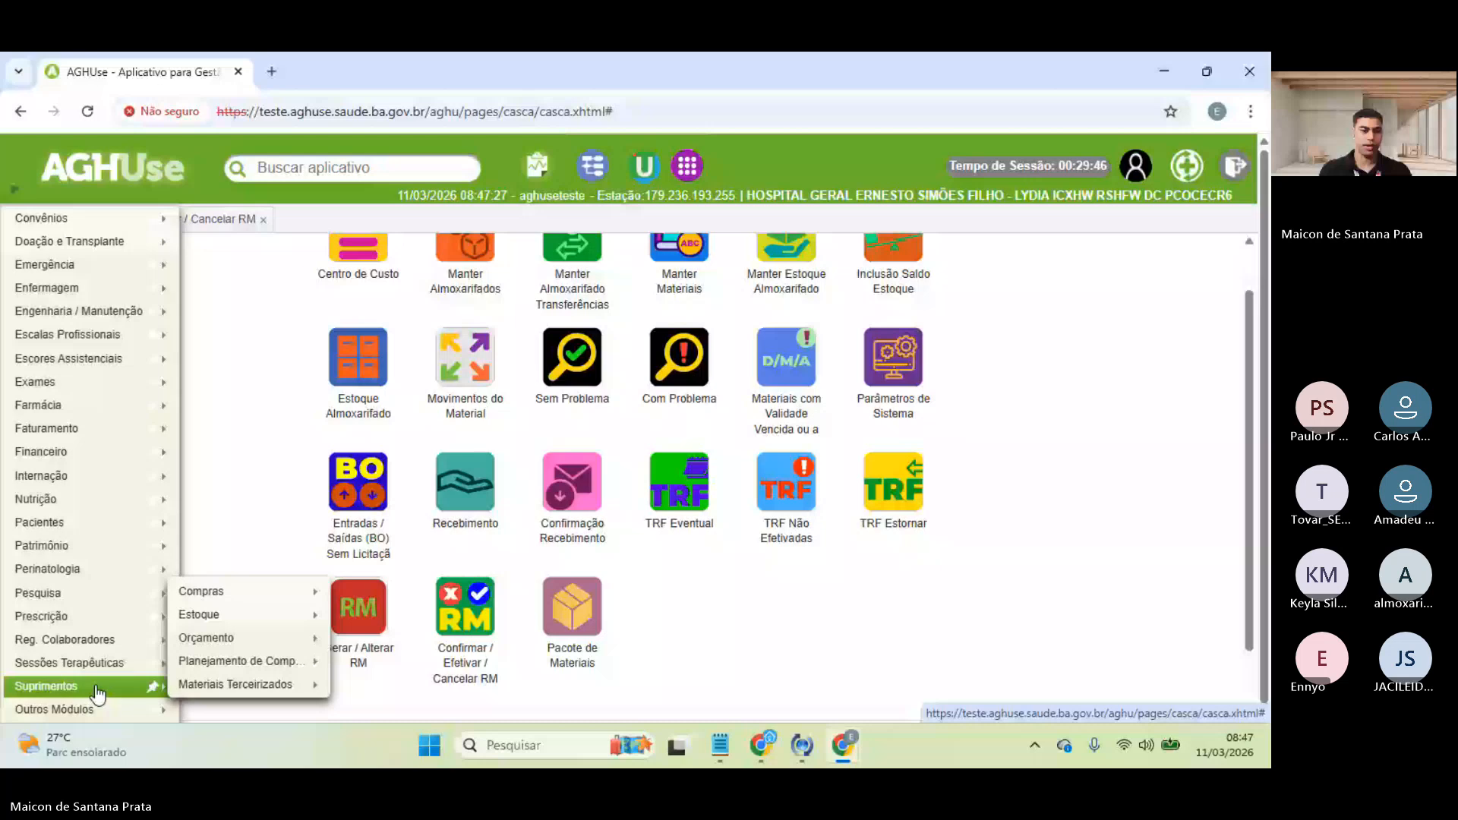
mouse_move(240, 639)
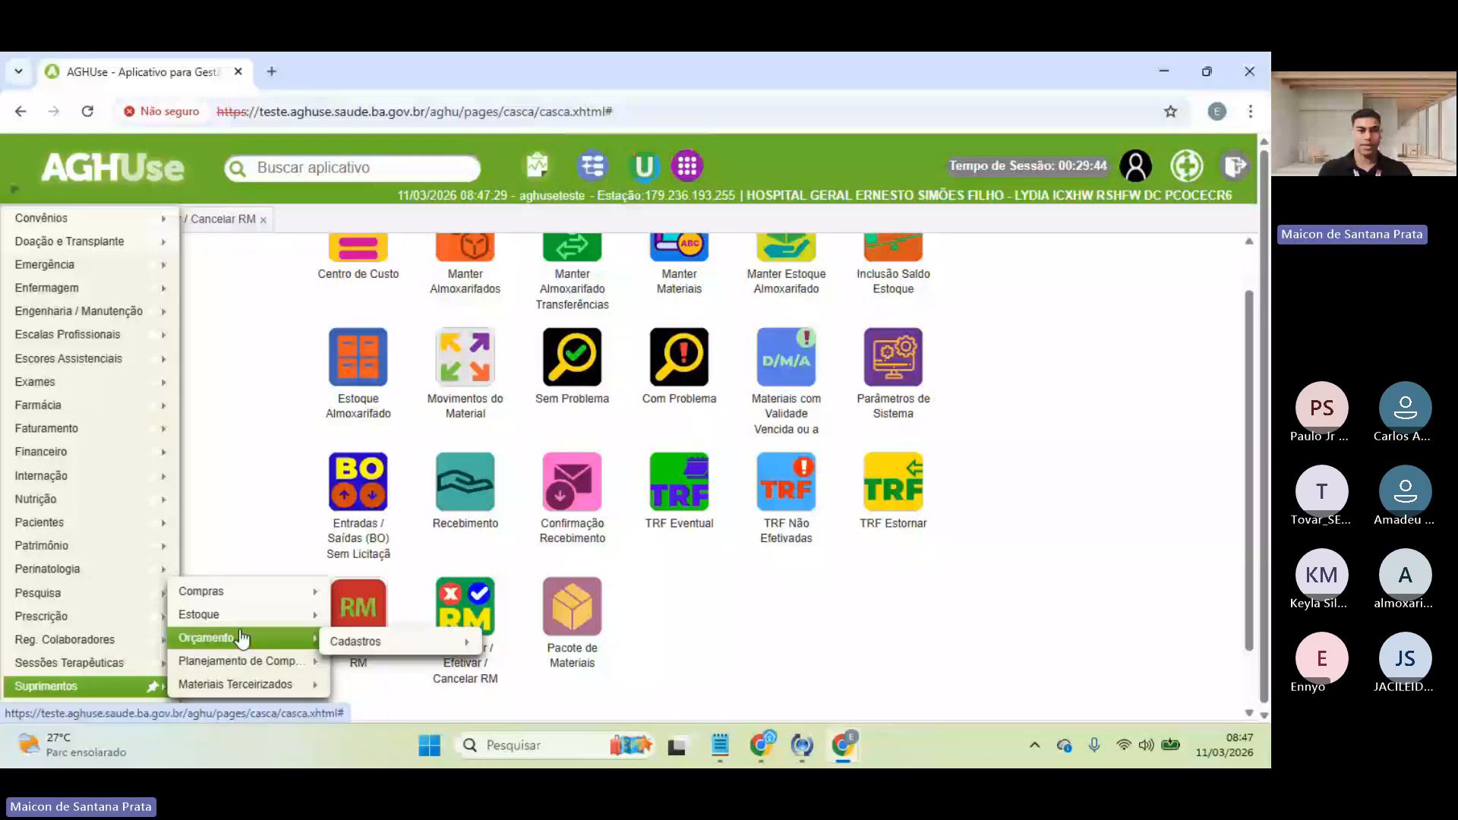
mouse_move(199, 615)
mouse_move(388, 401)
mouse_move(519, 455)
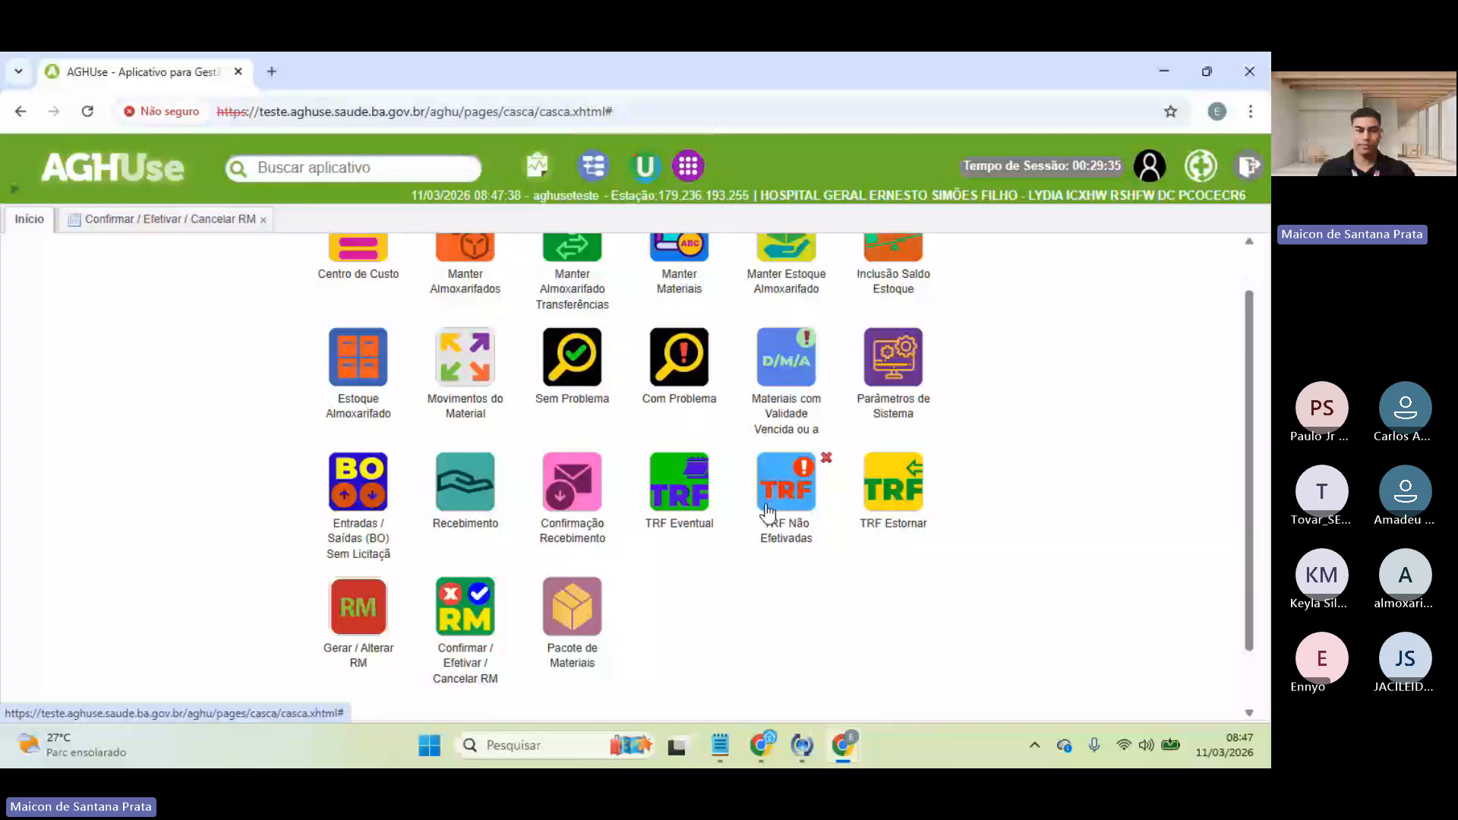
scroll(769, 514, down, 1)
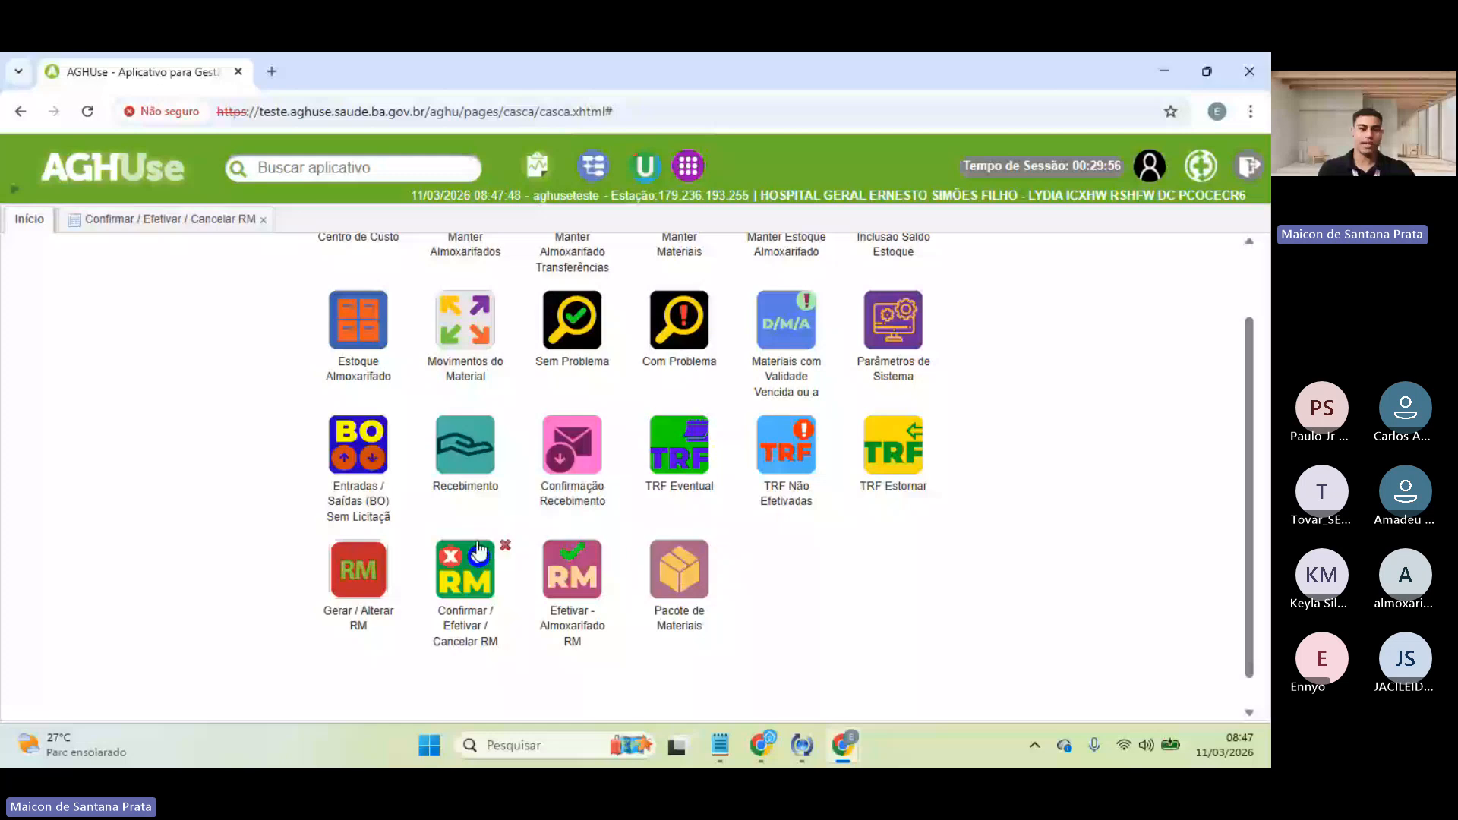
- In Efetivar - Almoxarifado RM, search warehouse 80 for Efetivada requisitions and open RM 2046066
click(564, 568)
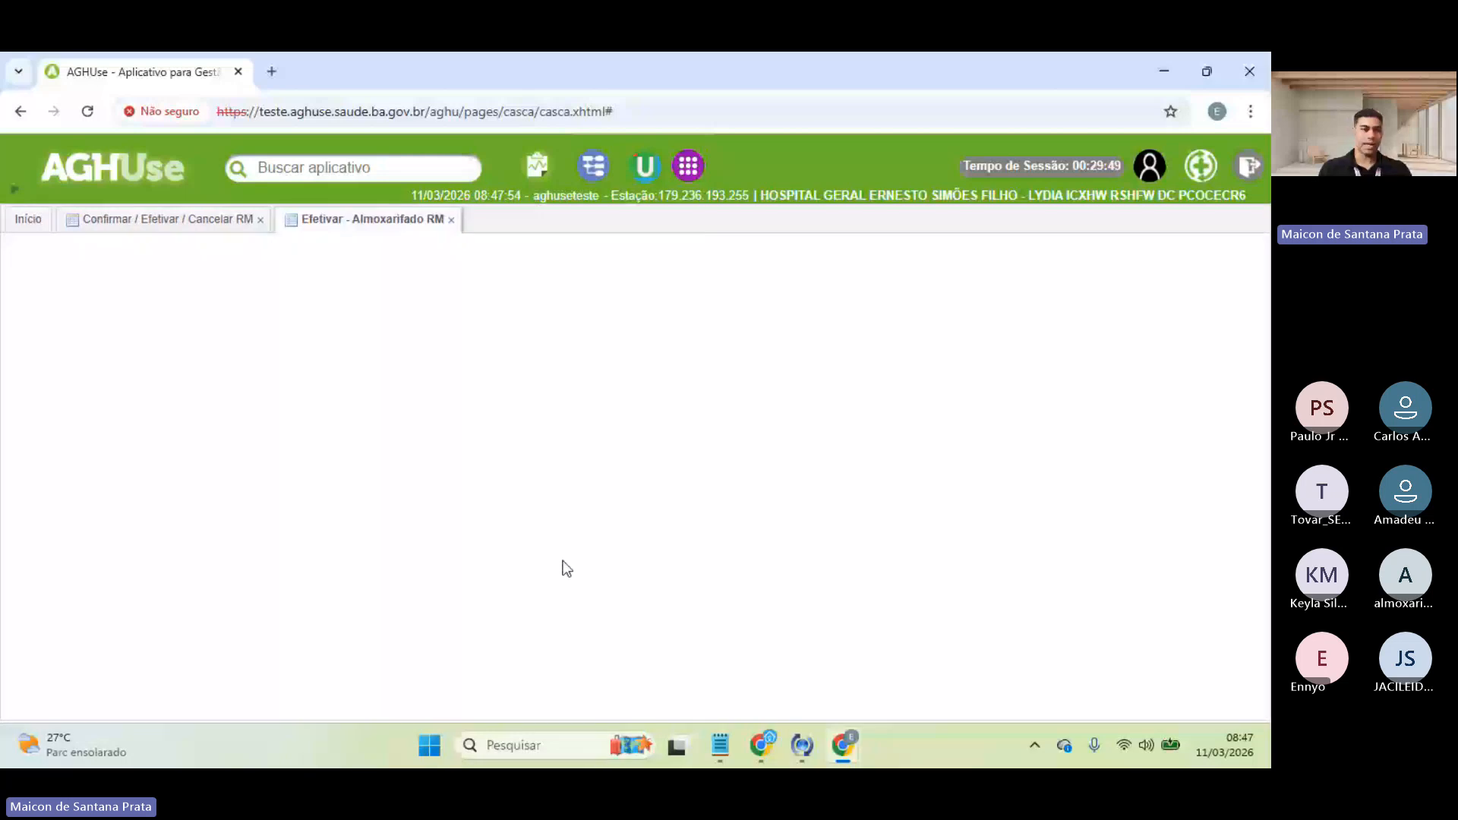
click(183, 335)
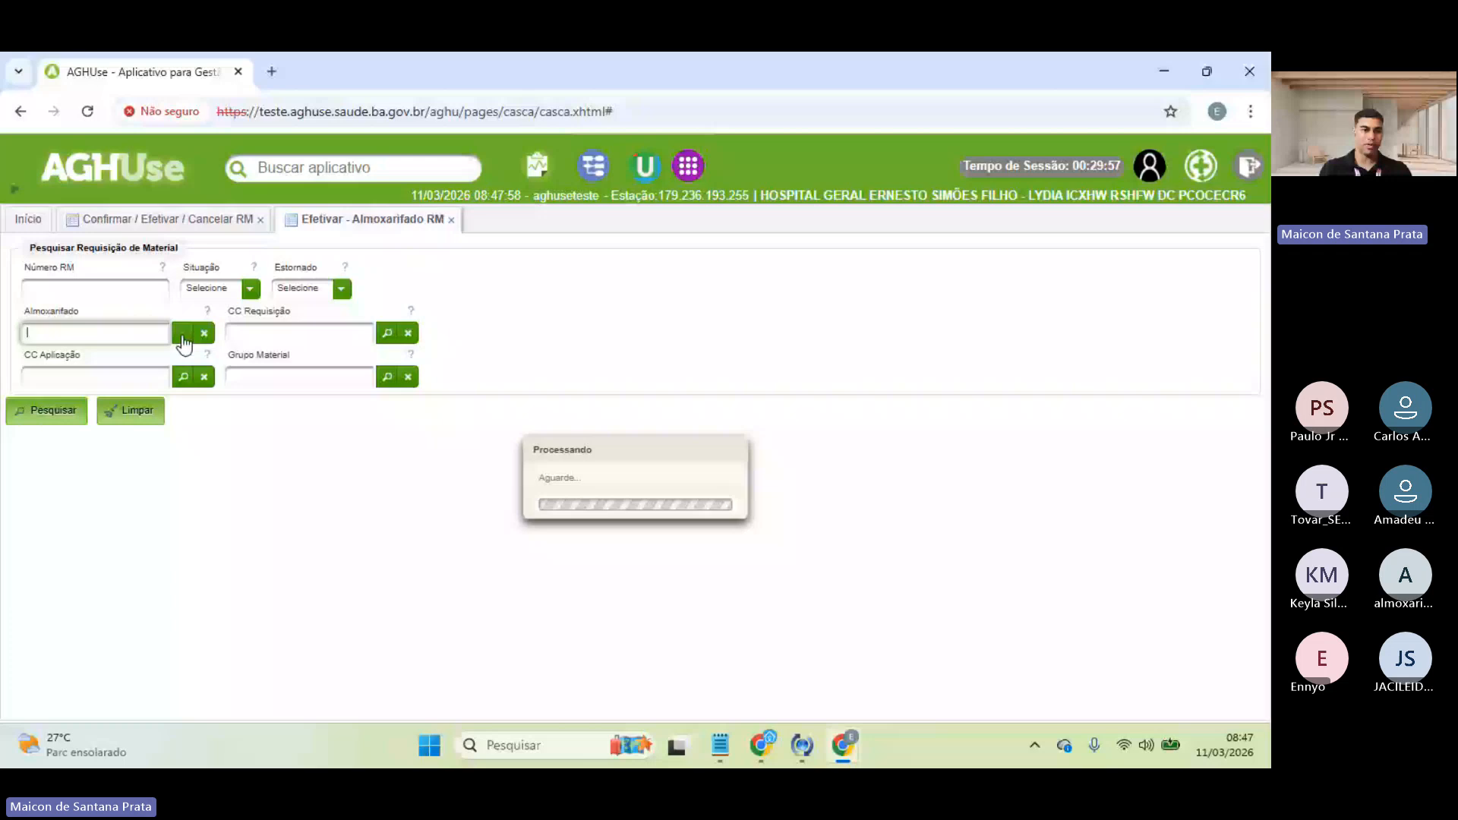
text(80)
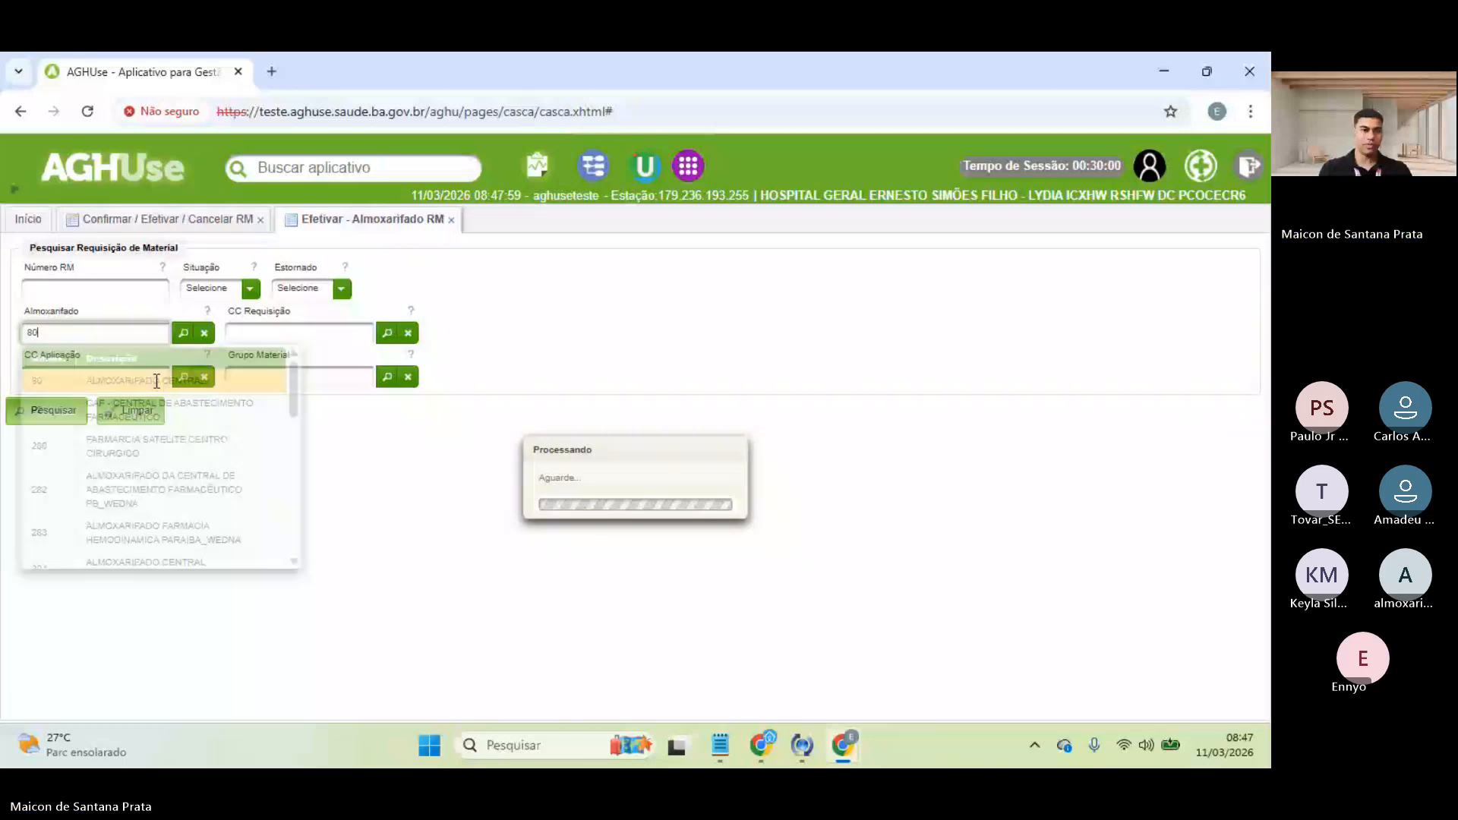
click(157, 381)
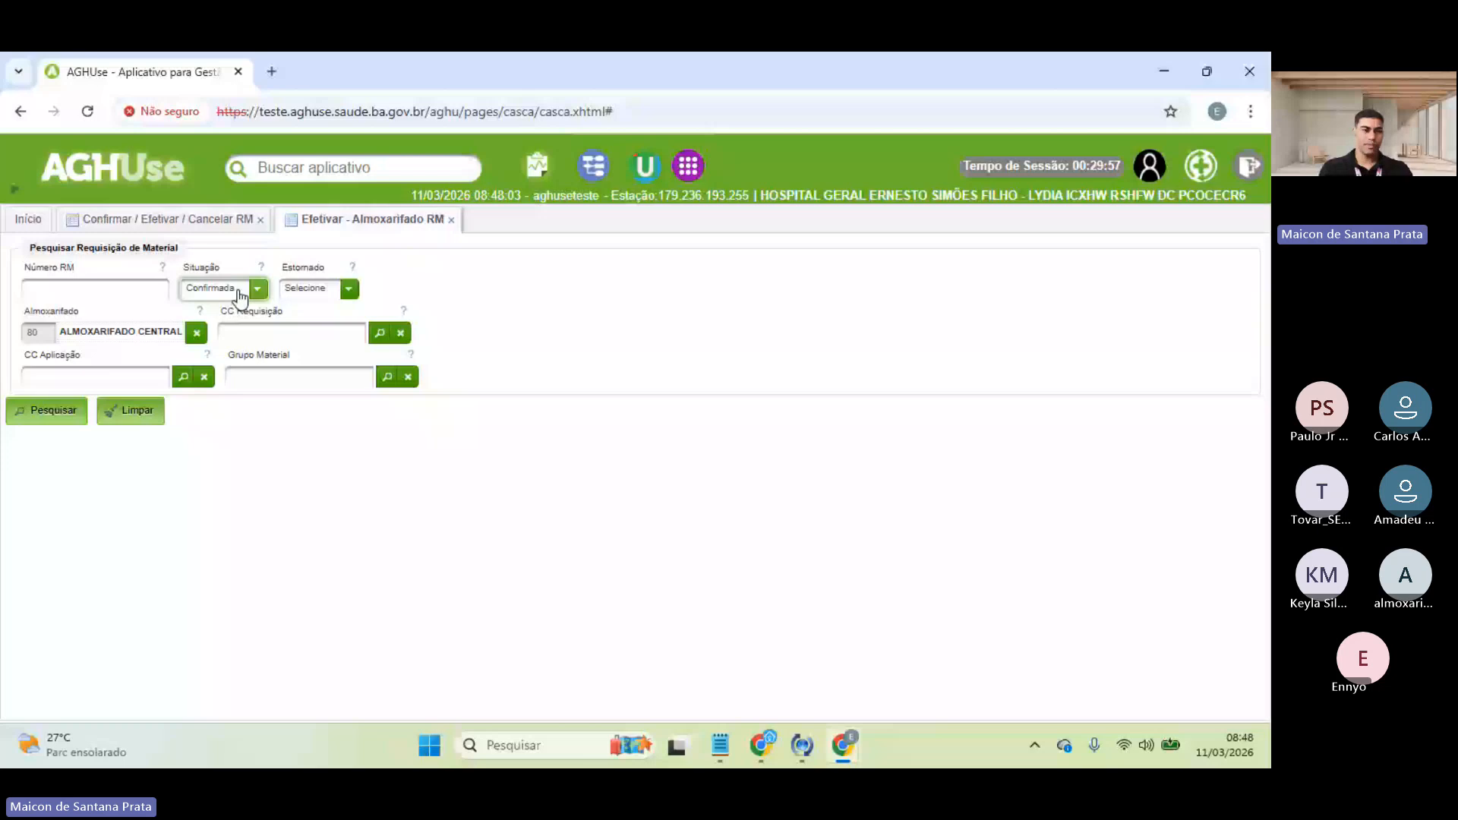
key(Down)
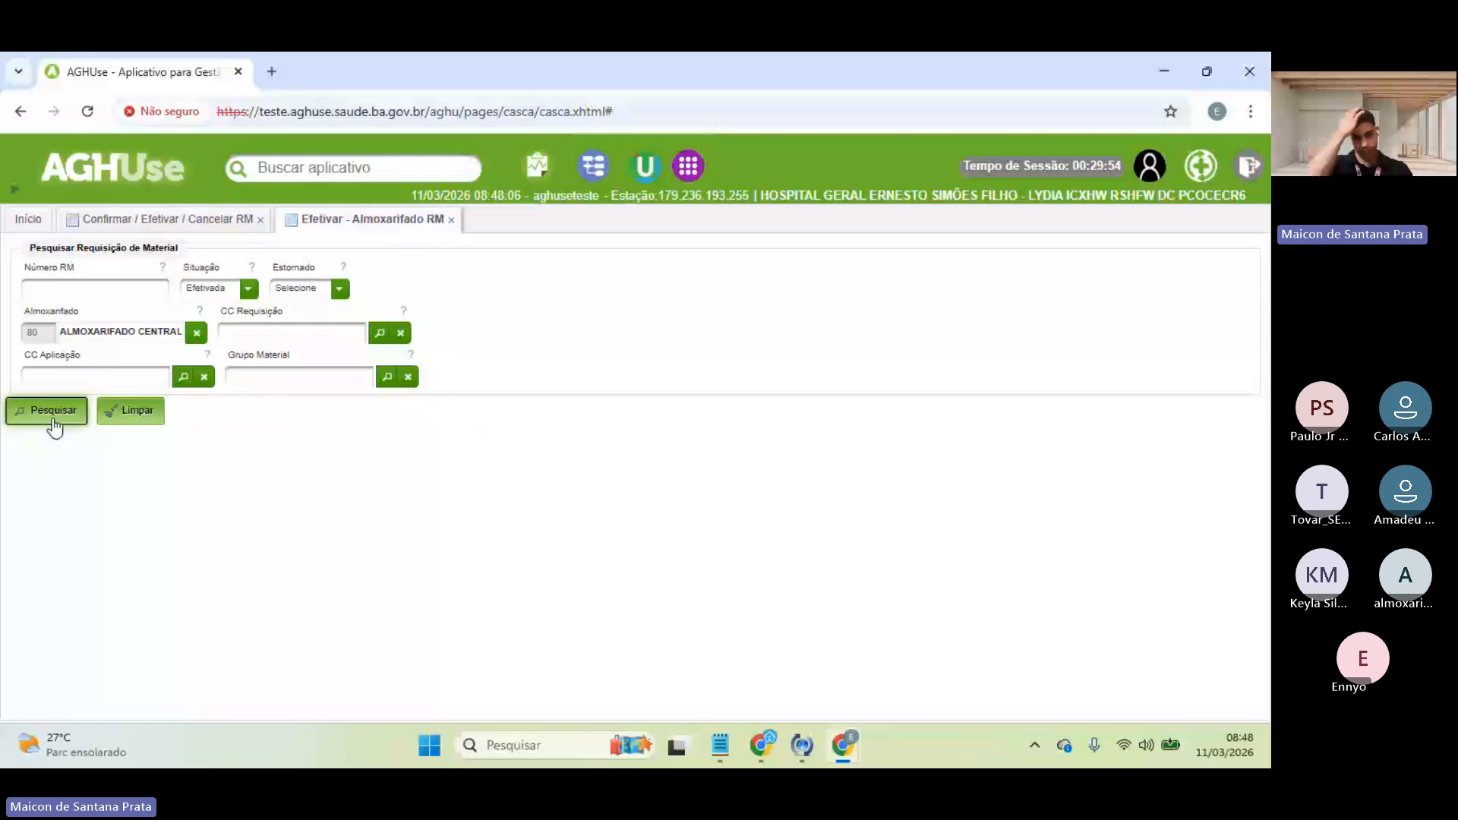
click(53, 414)
click(76, 292)
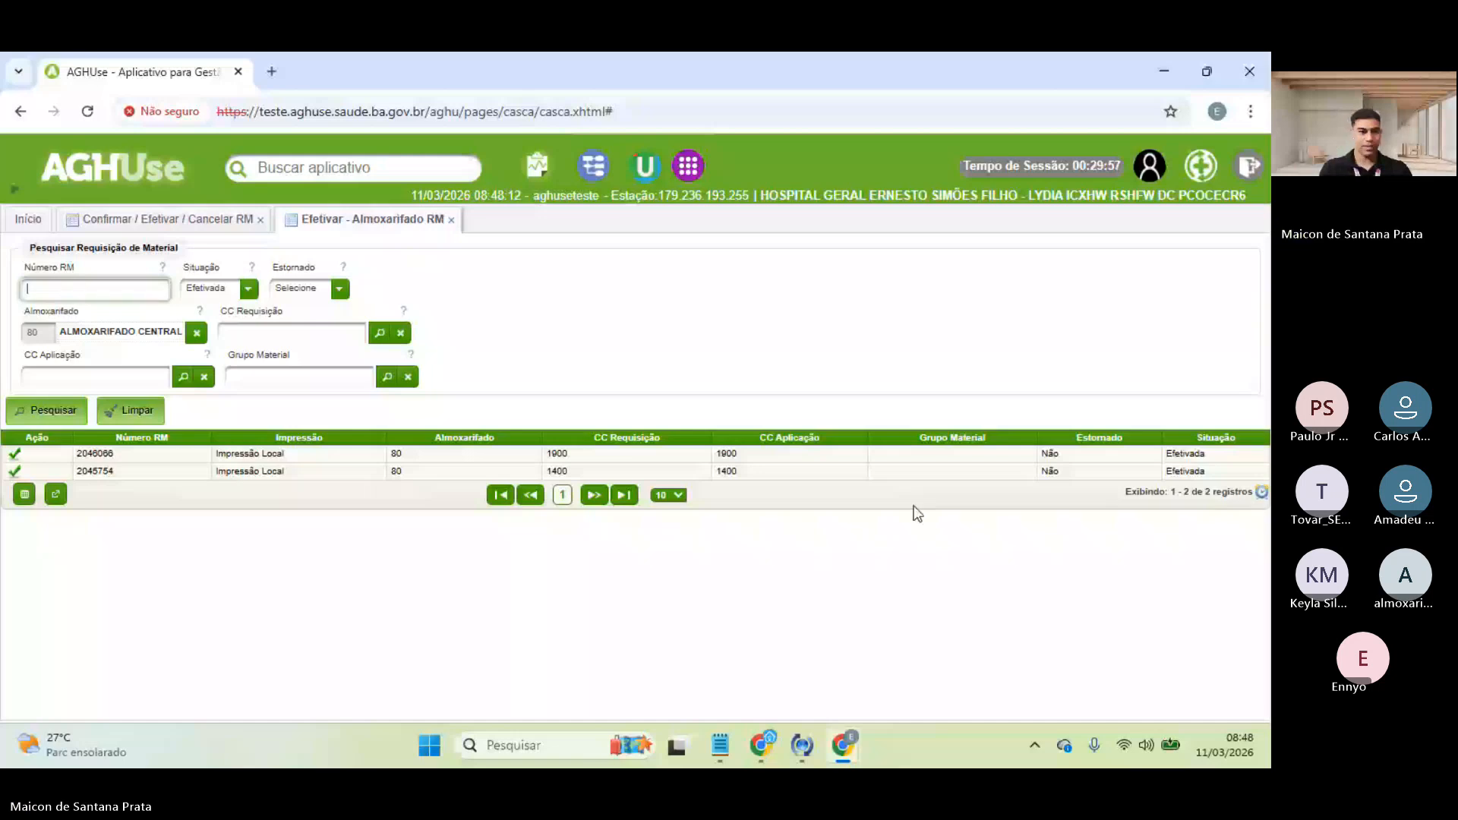
click(15, 455)
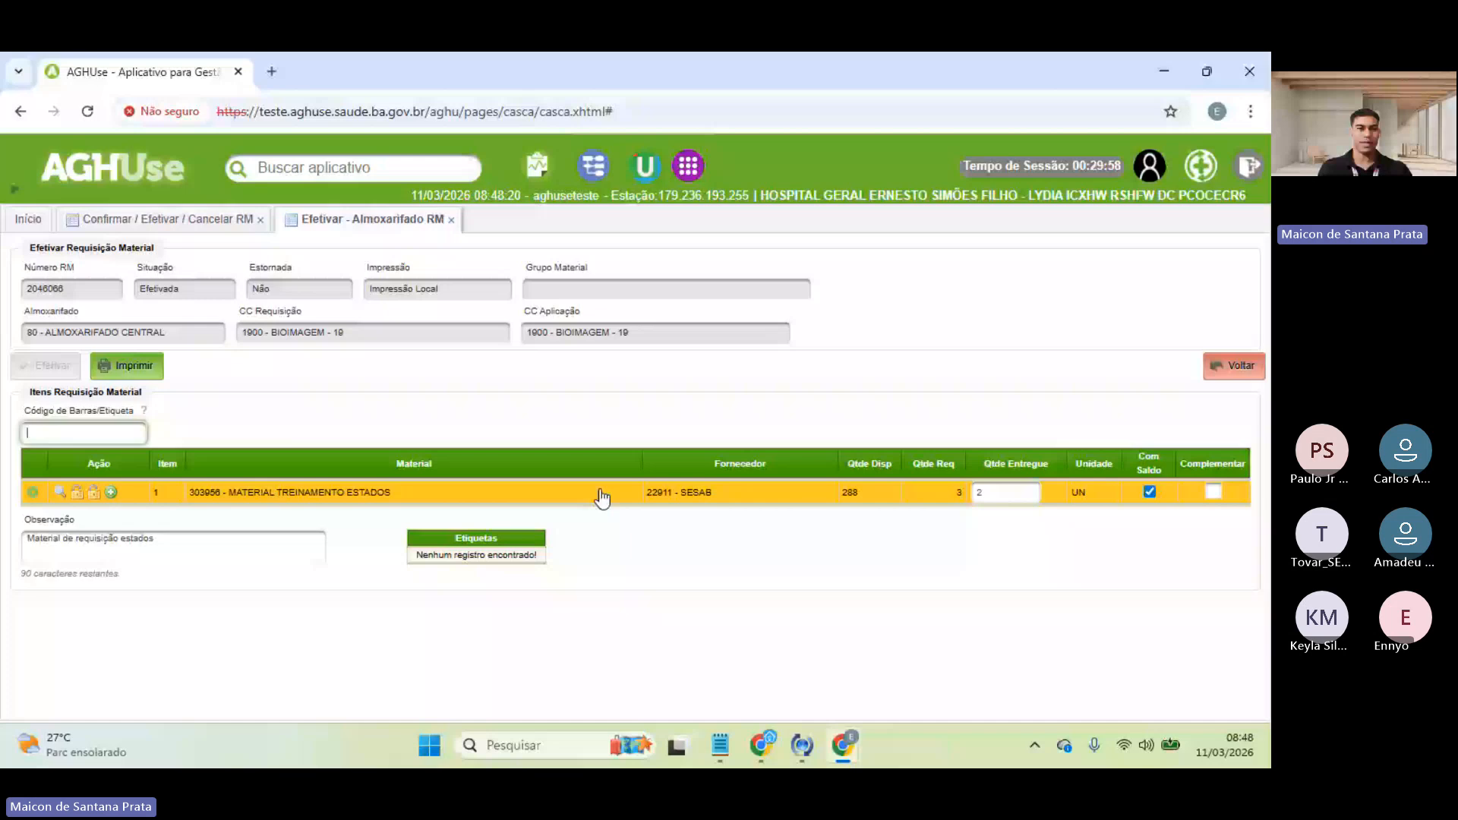
- Print requisition 2046066 and open the downloaded documento (5).jpp in a new tab
click(122, 366)
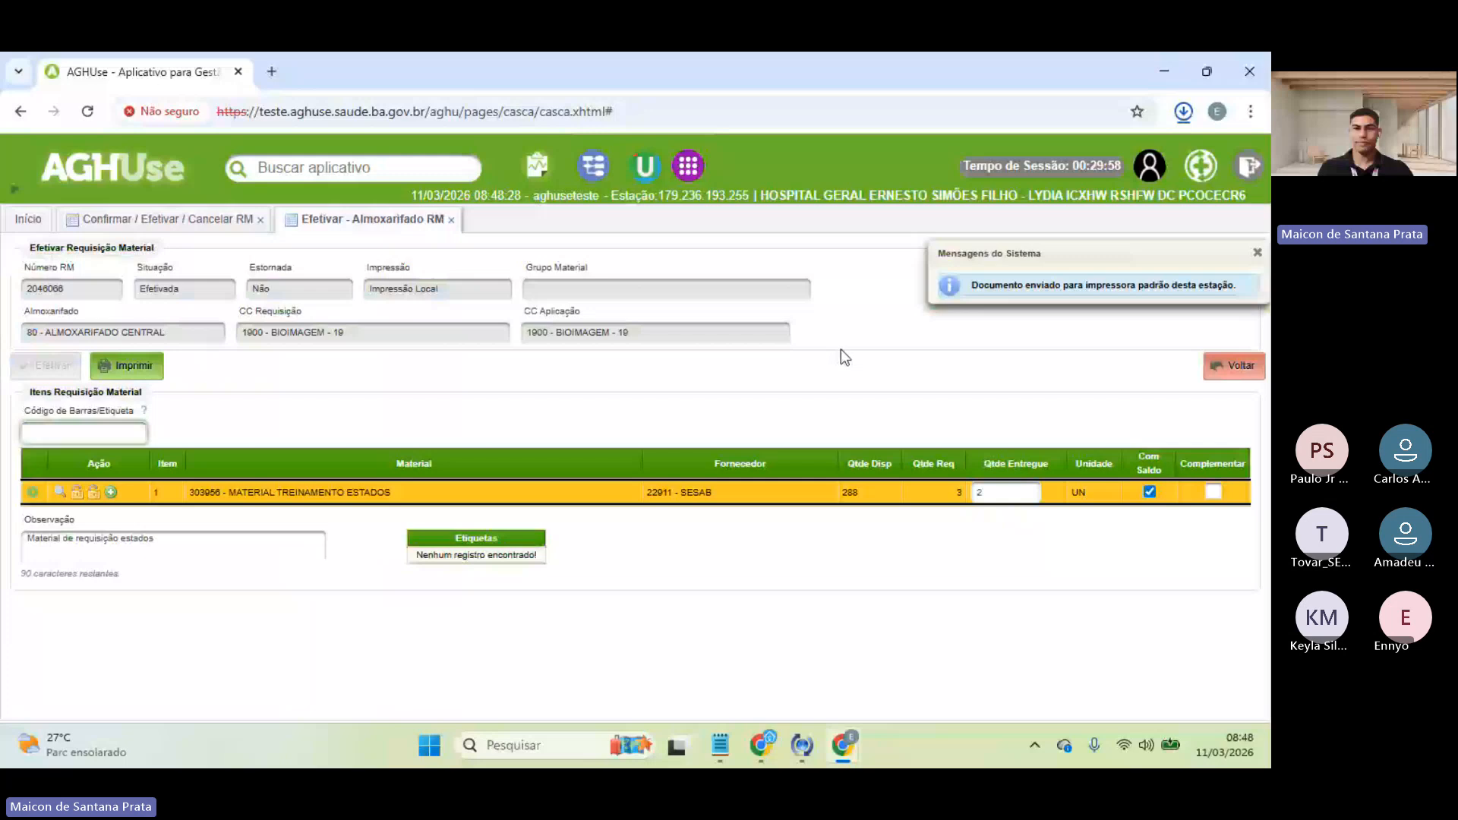
drag(1005, 158, 595, 84)
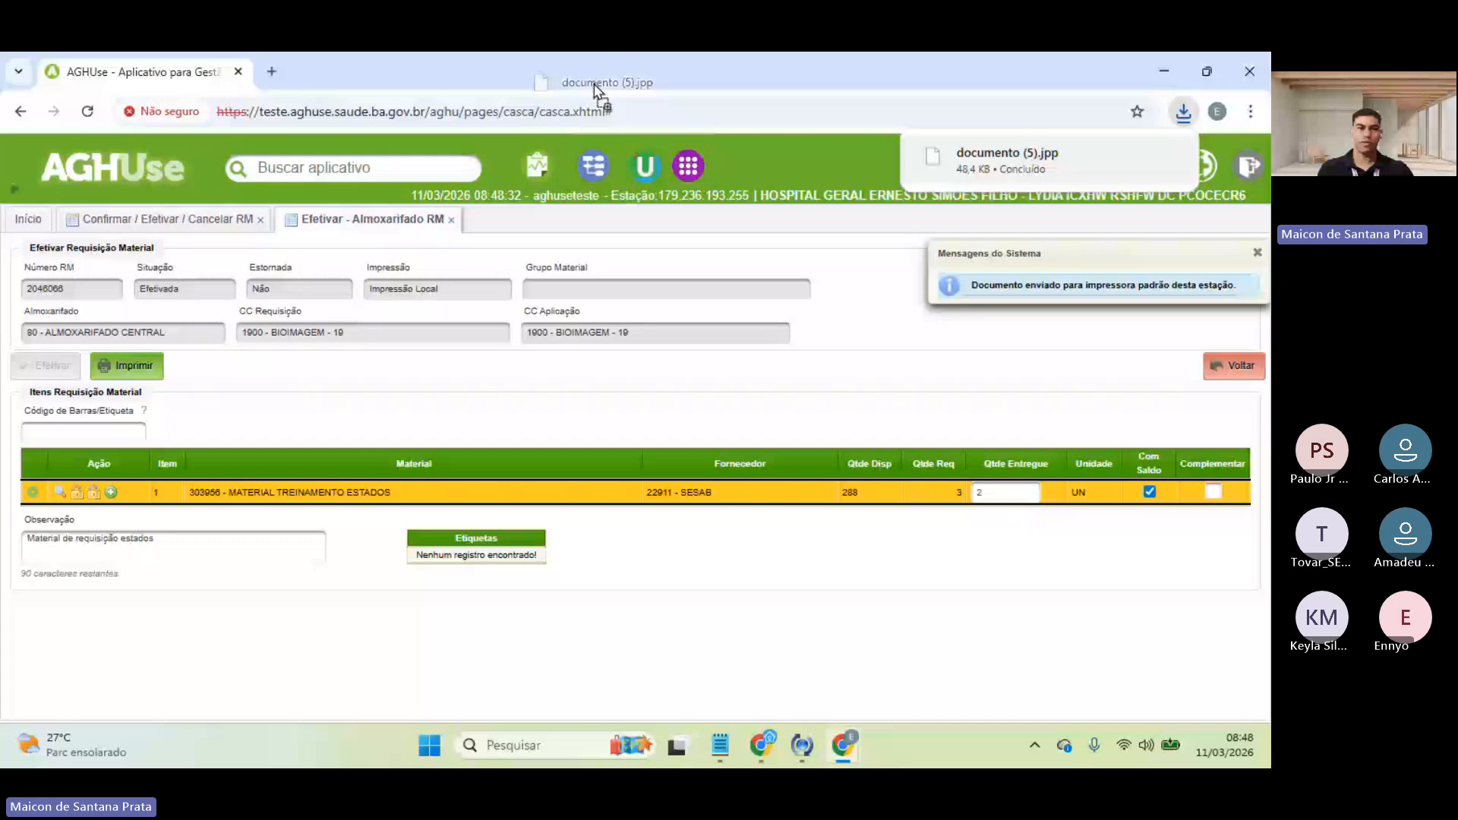
drag(596, 86, 597, 82)
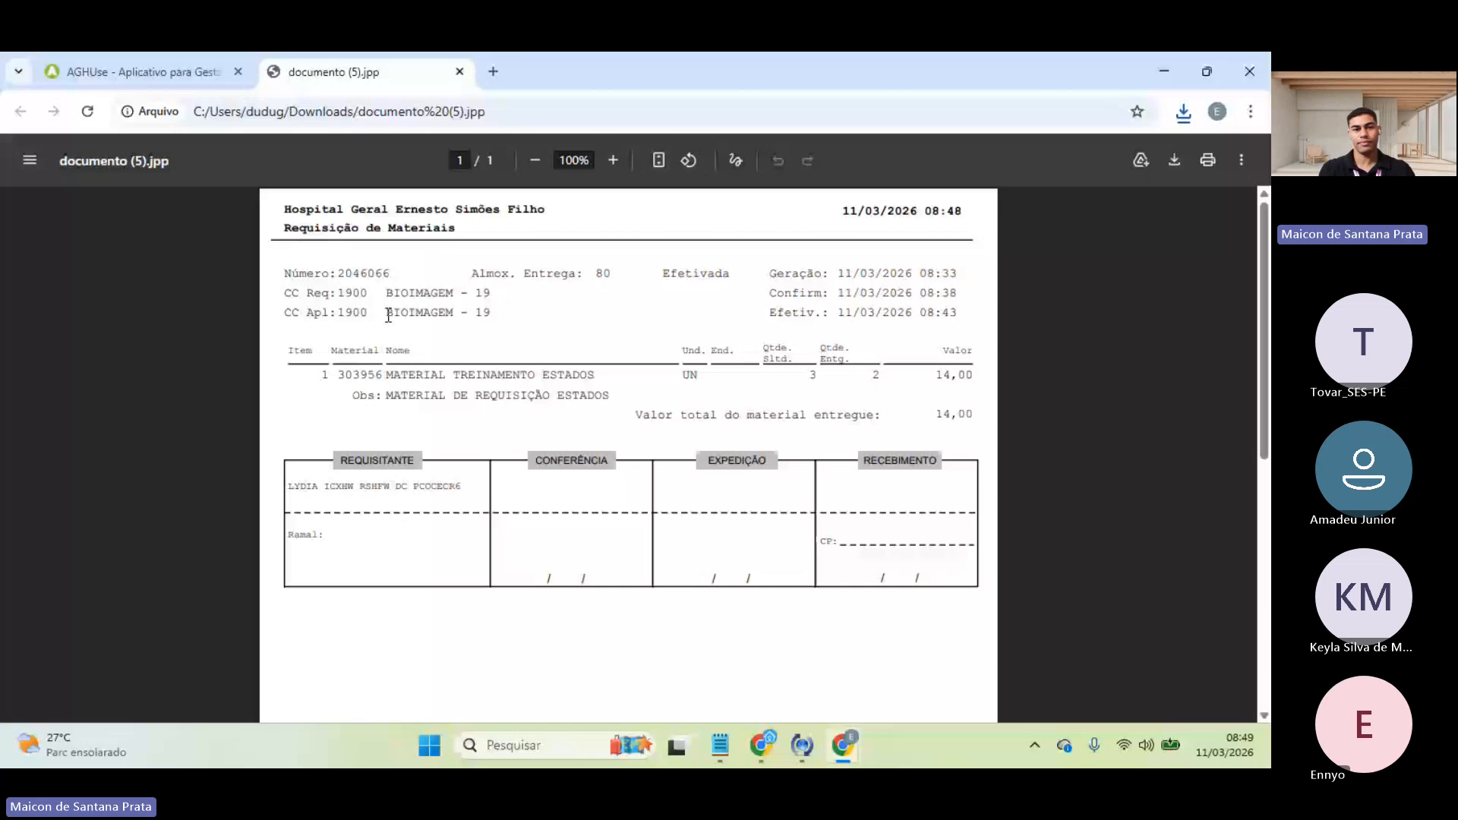
- Review the header, item number and generation, confirmation and effectivation dates in the printed requisition
double_click(492, 273)
drag(514, 276, 729, 275)
click(681, 273)
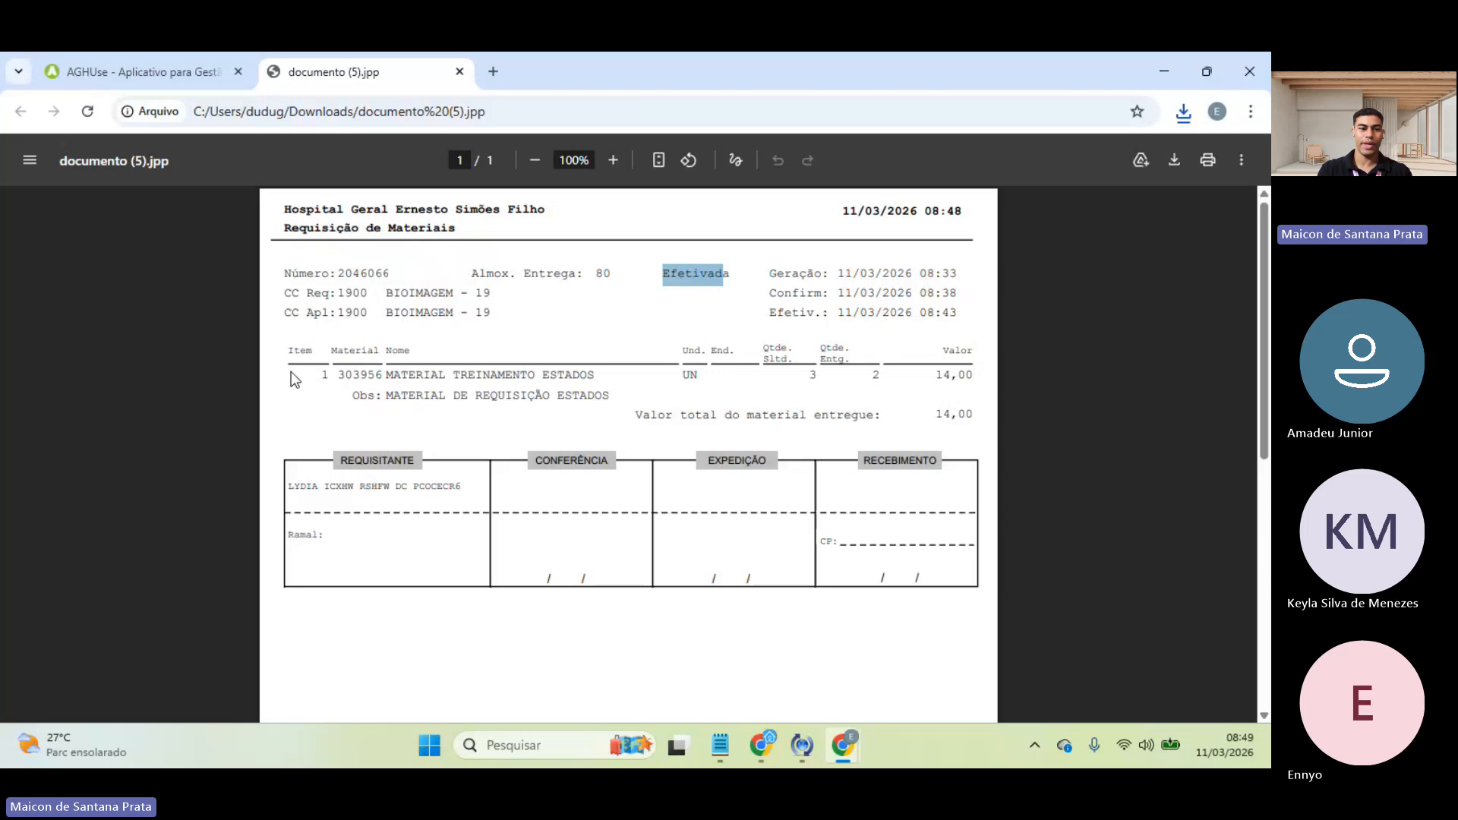
double_click(324, 375)
click(324, 416)
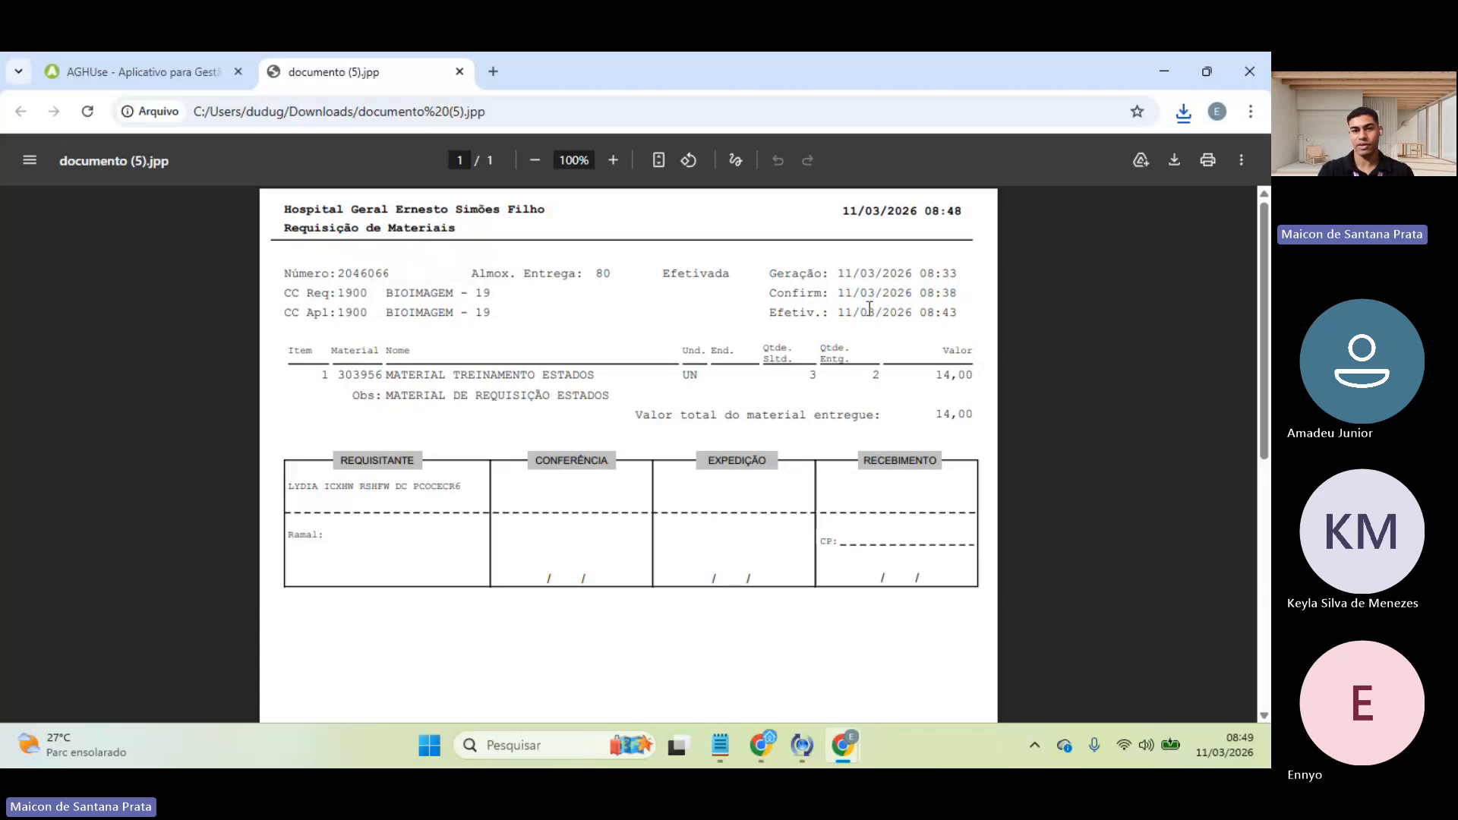
drag(959, 313, 854, 281)
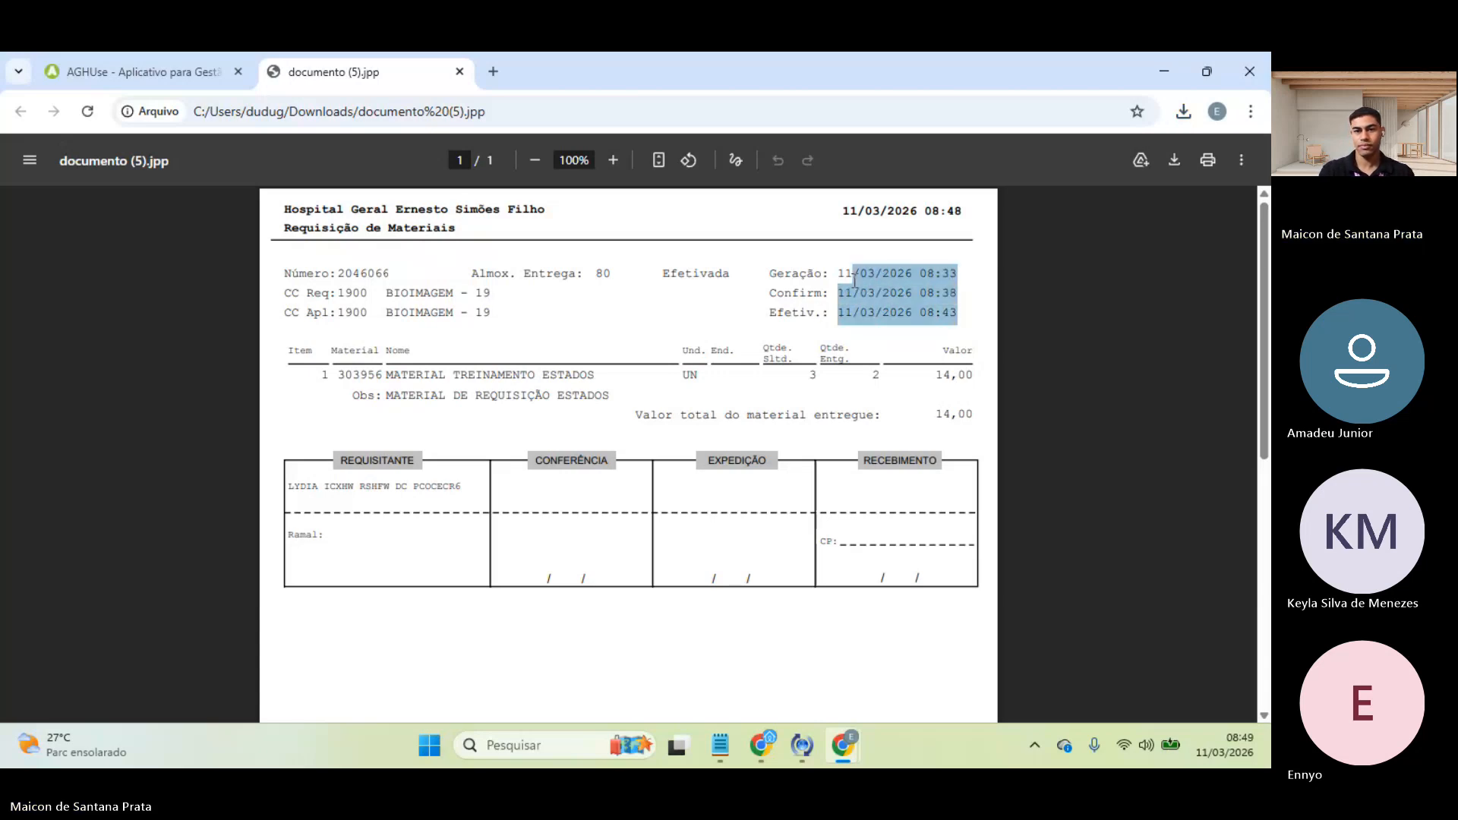
click(843, 278)
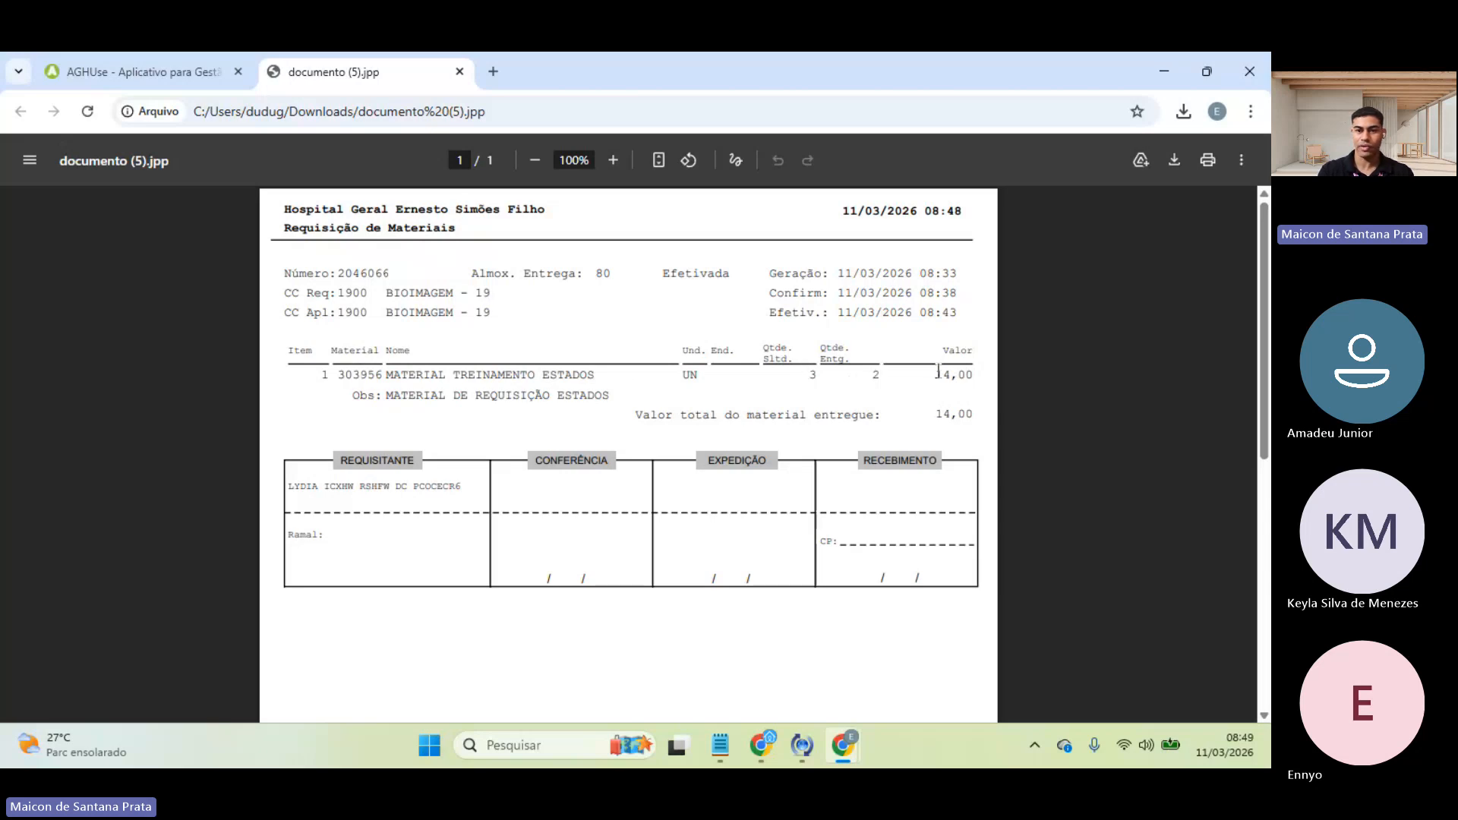
- Check the delivered quantity 2, the Obs material line and the requester entry
double_click(873, 375)
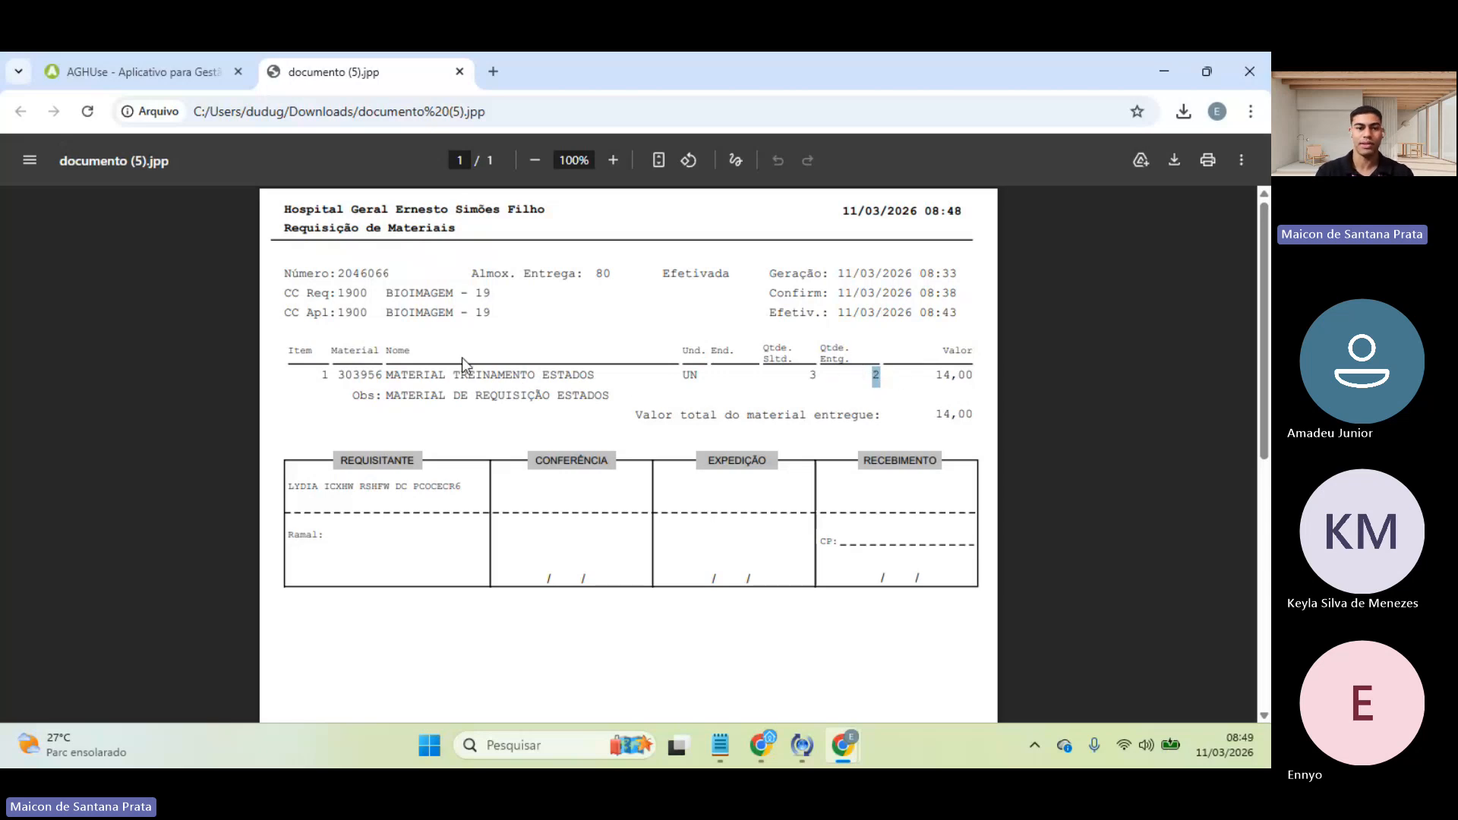
click(360, 400)
drag(360, 400, 616, 405)
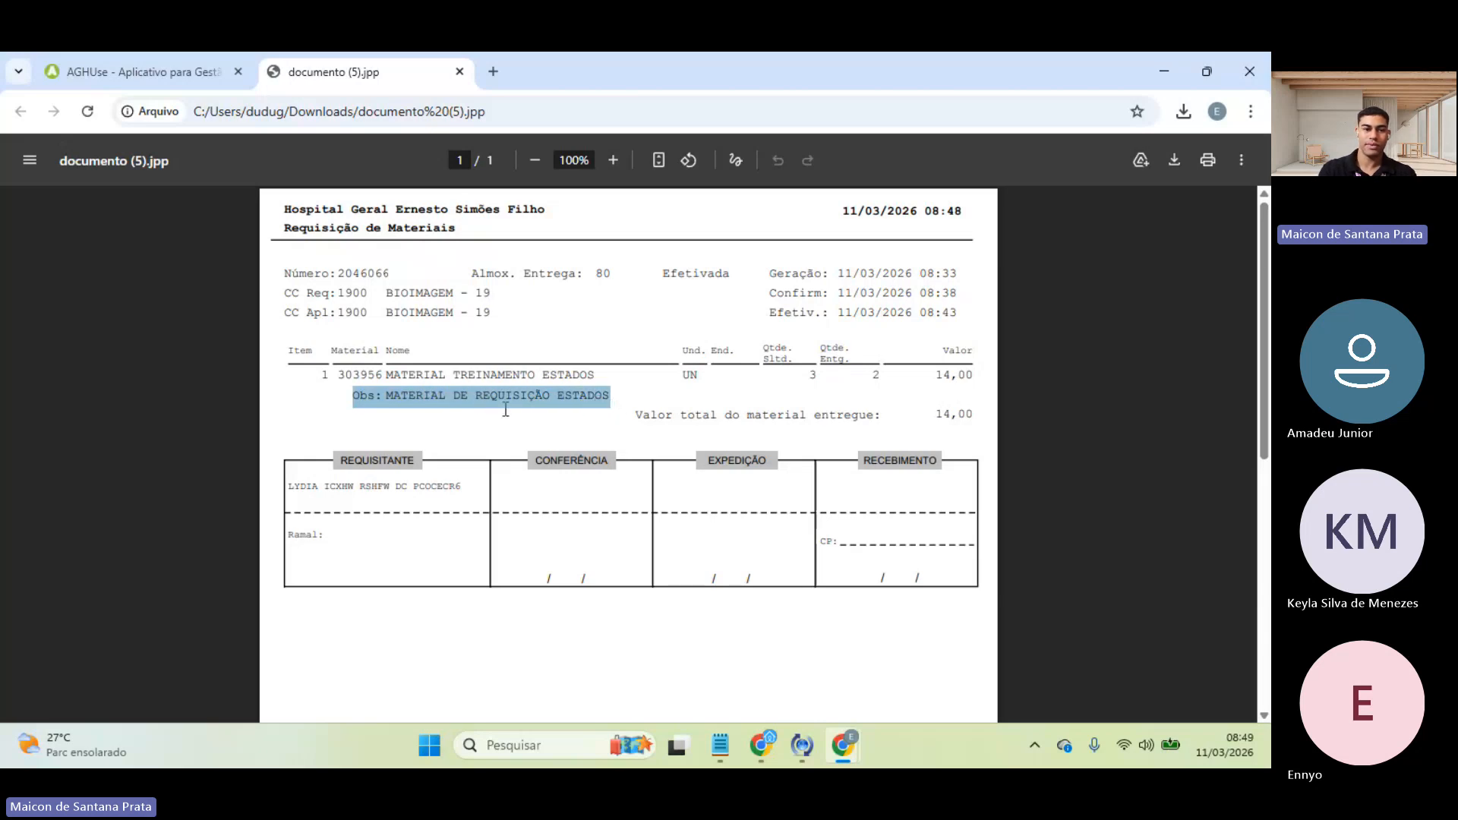
click(444, 393)
drag(402, 389, 626, 397)
click(628, 397)
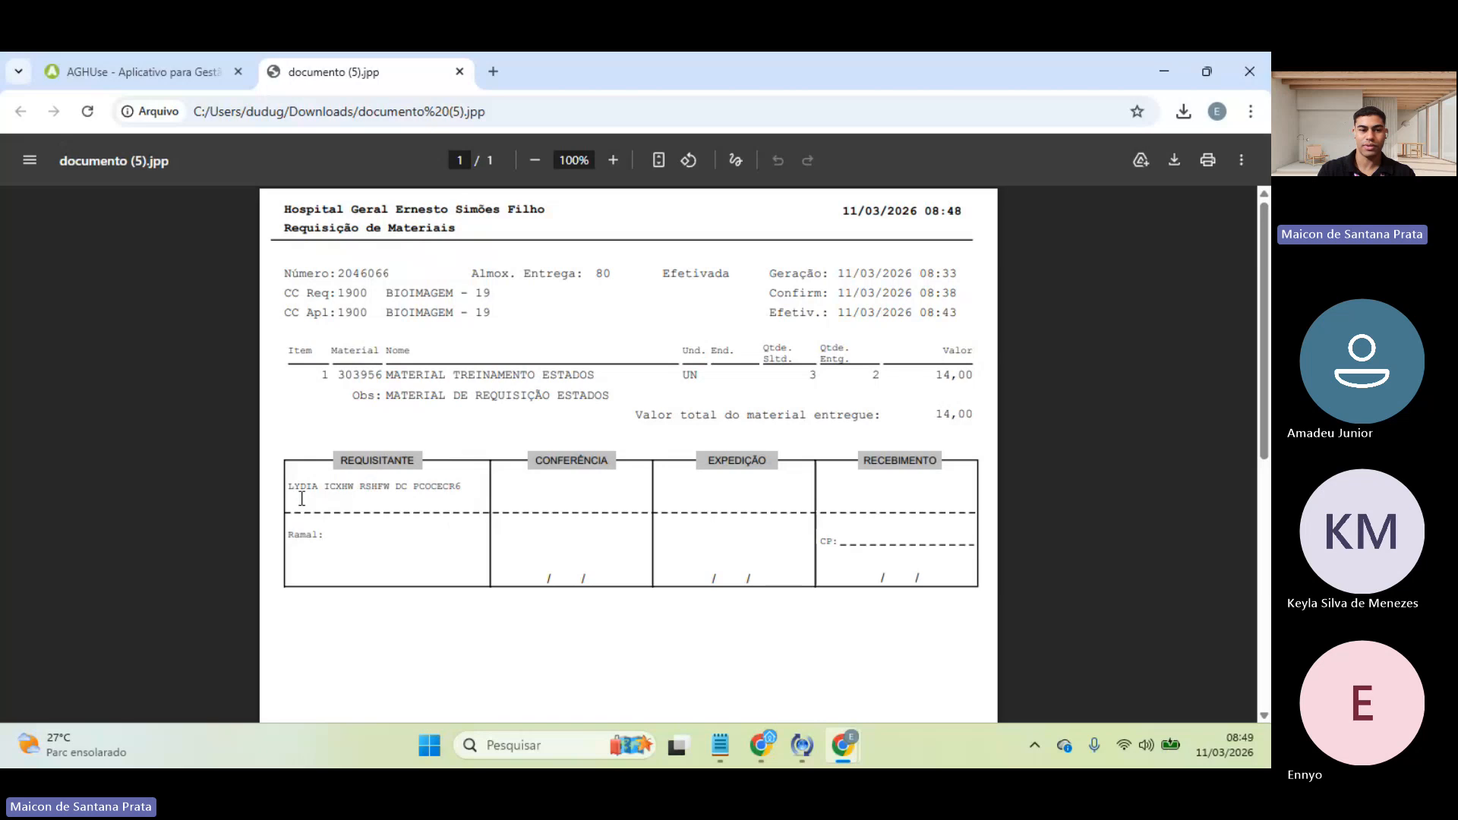
drag(290, 488, 470, 488)
click(357, 592)
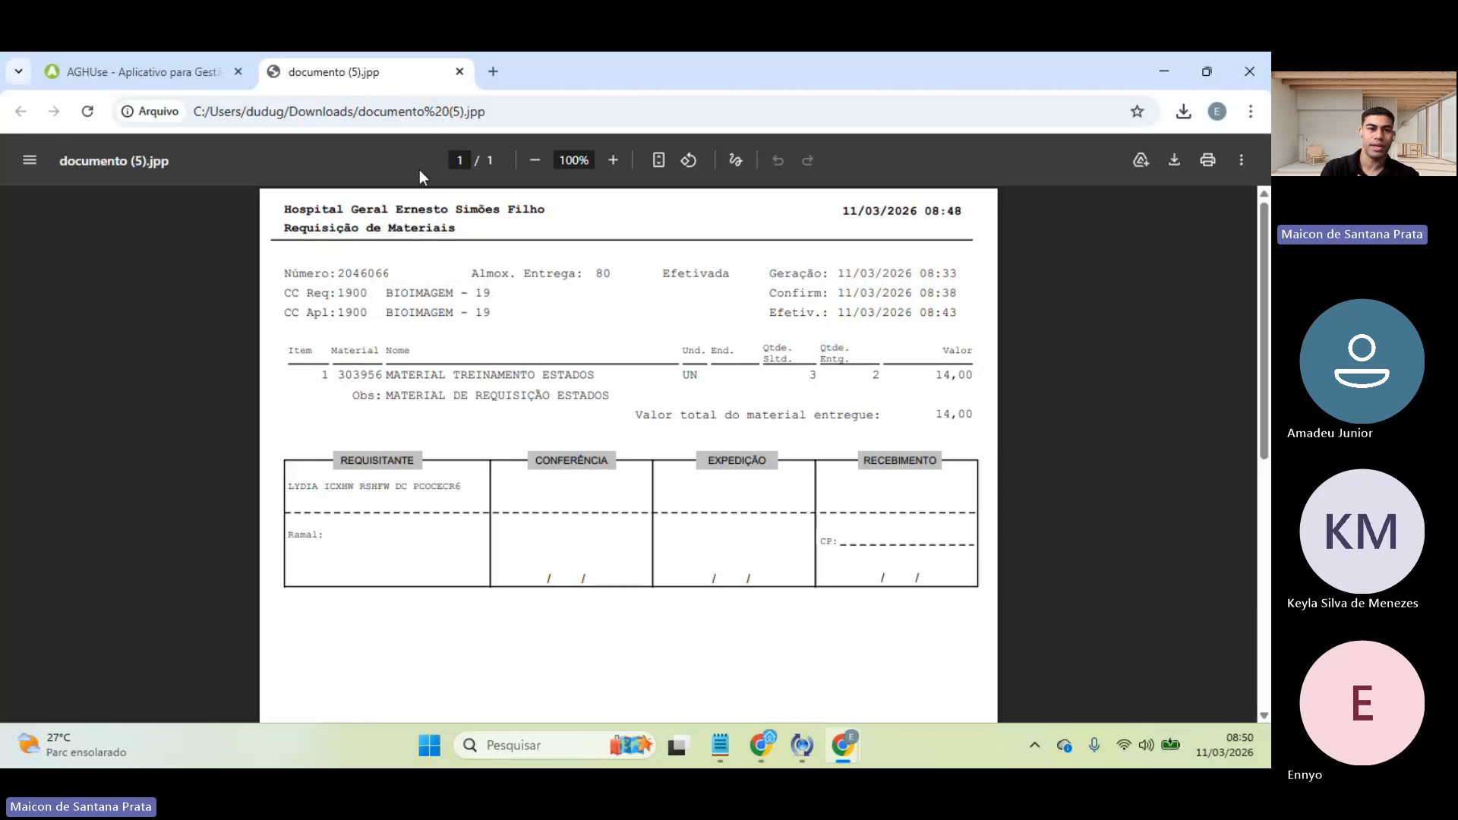
- Close the document tab and both requisition screens, leaving only the home page, then reopen the module menu
click(459, 71)
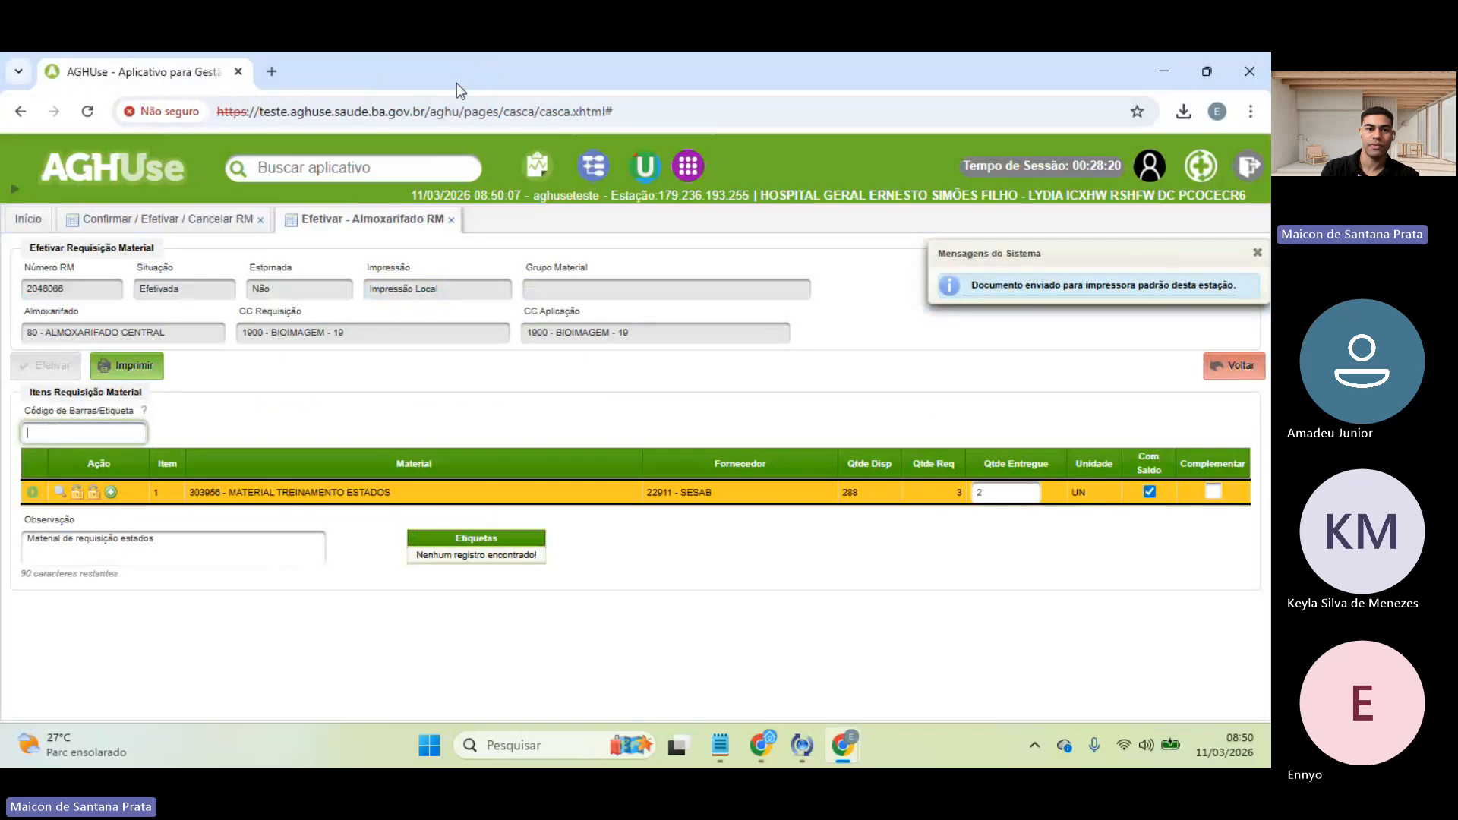
click(453, 219)
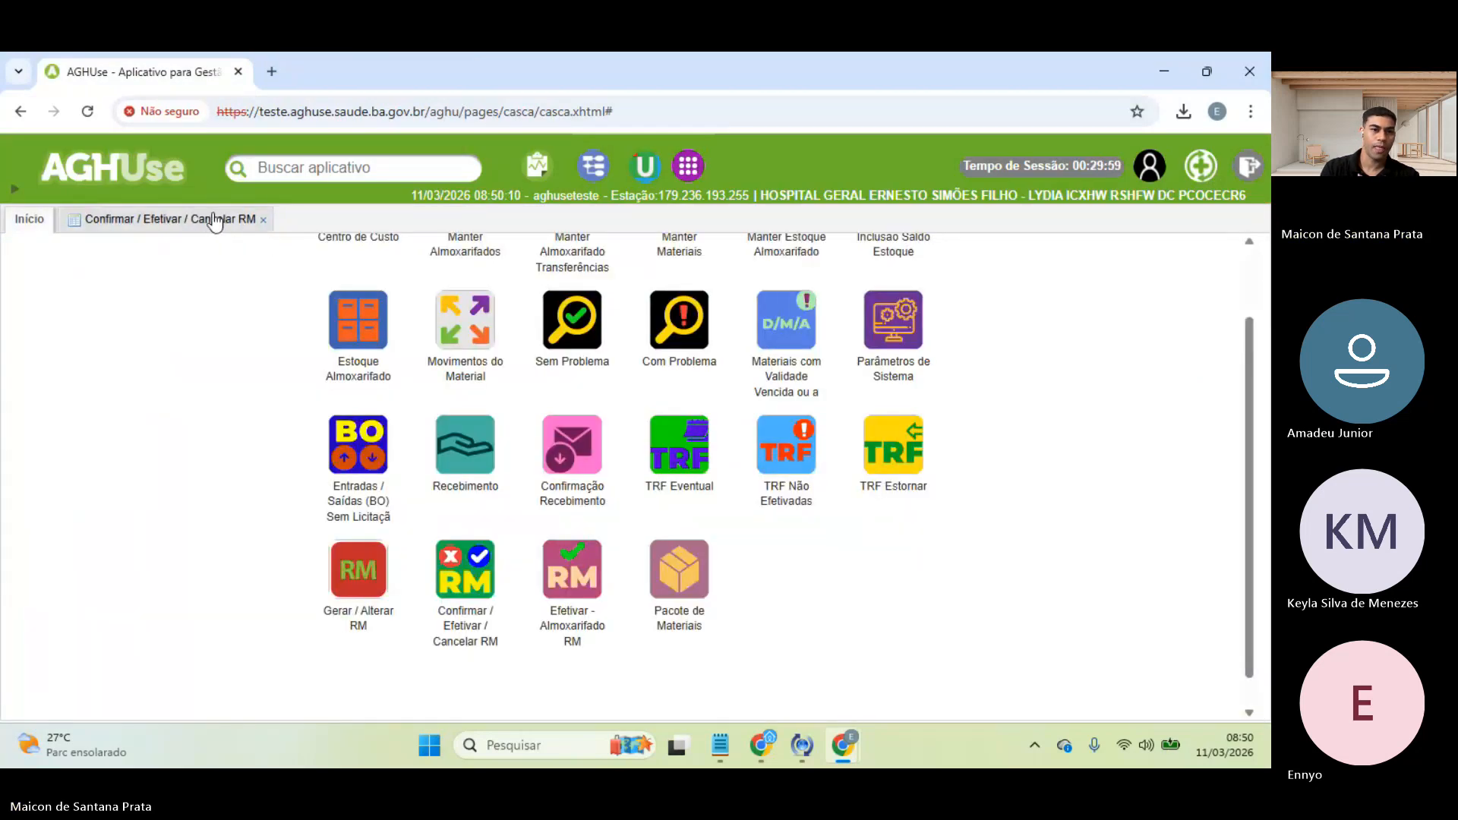
click(238, 220)
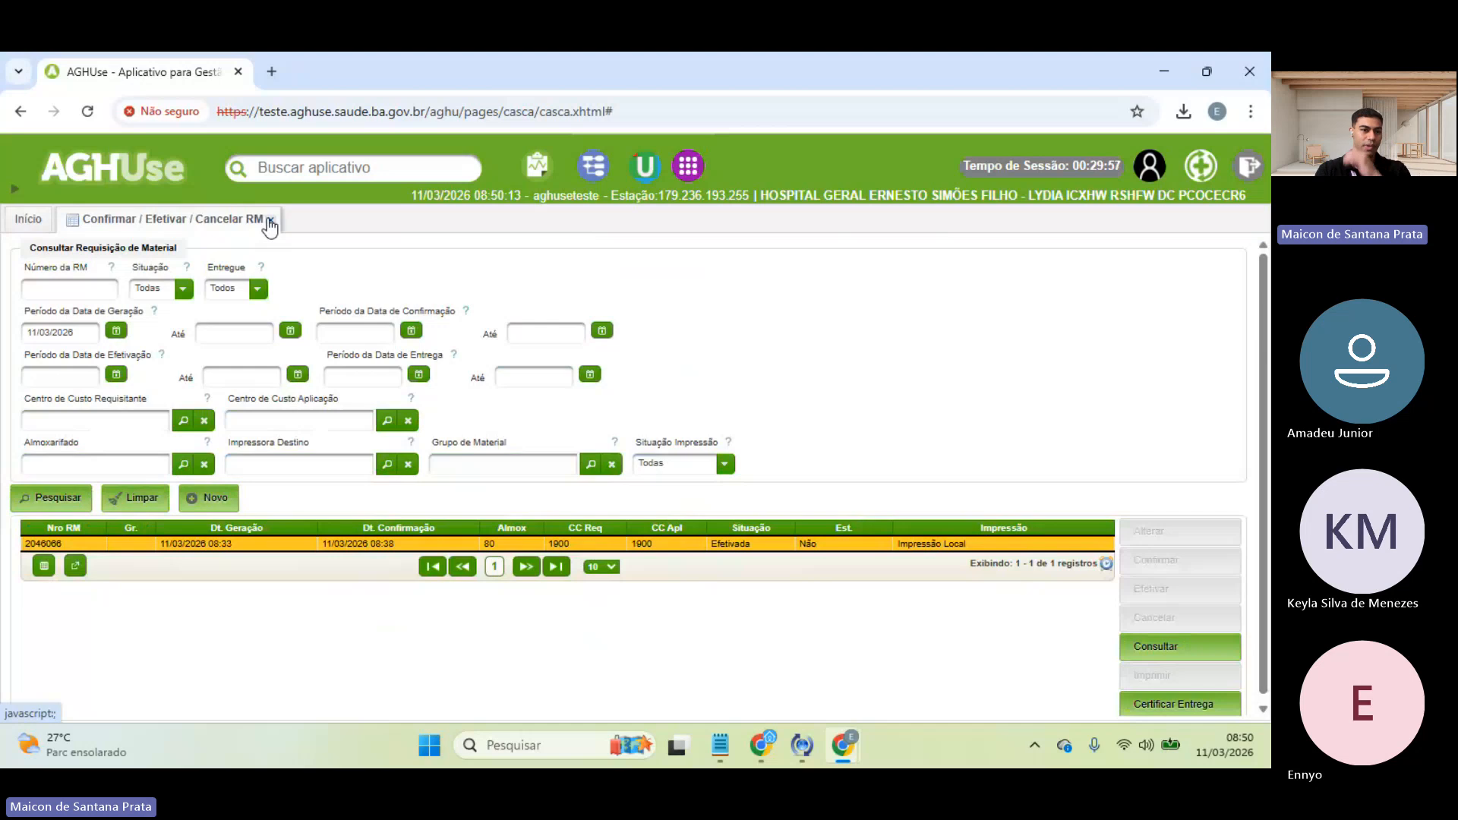
click(269, 220)
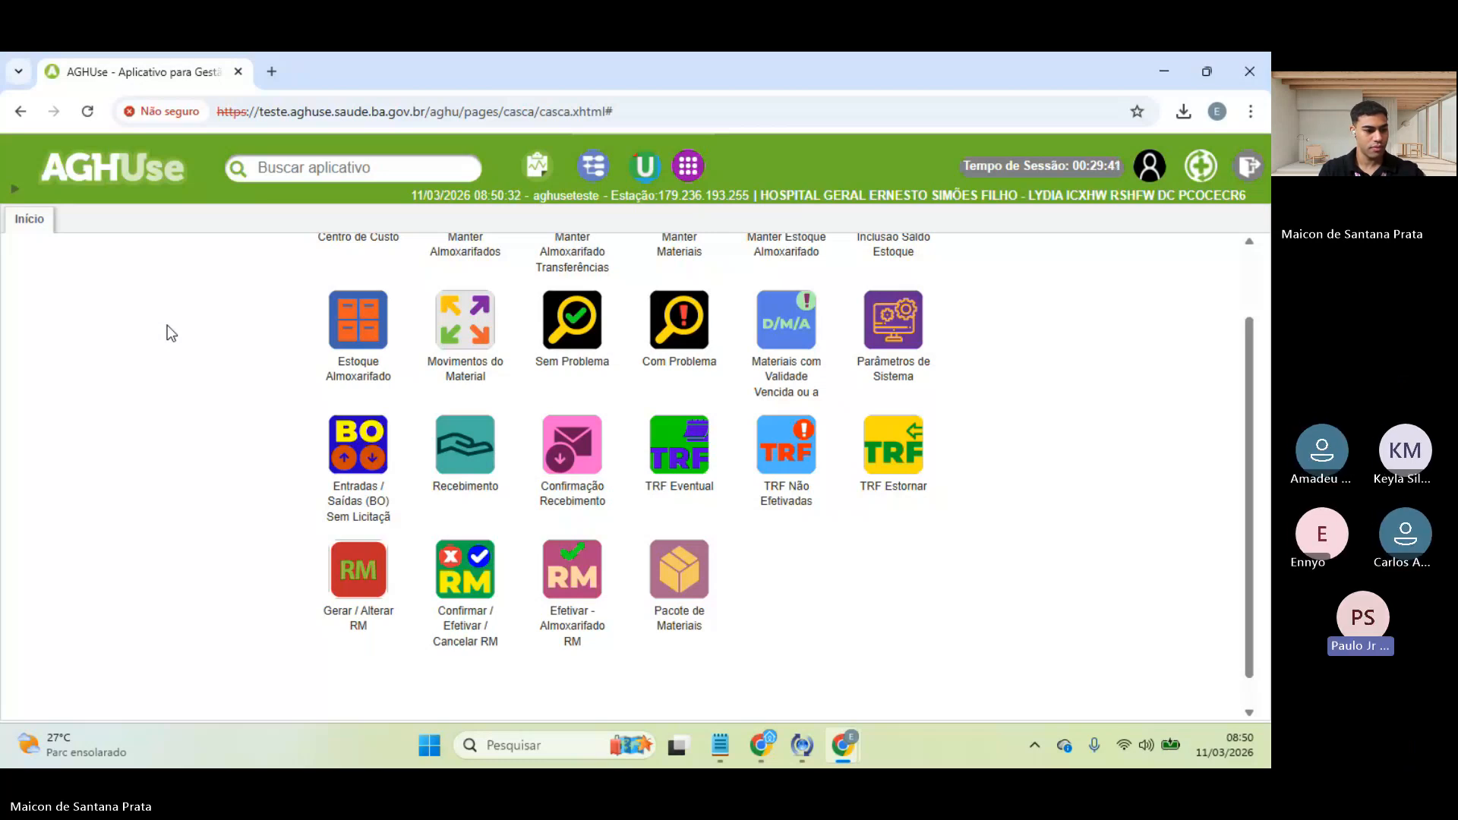
click(13, 195)
mouse_move(76, 522)
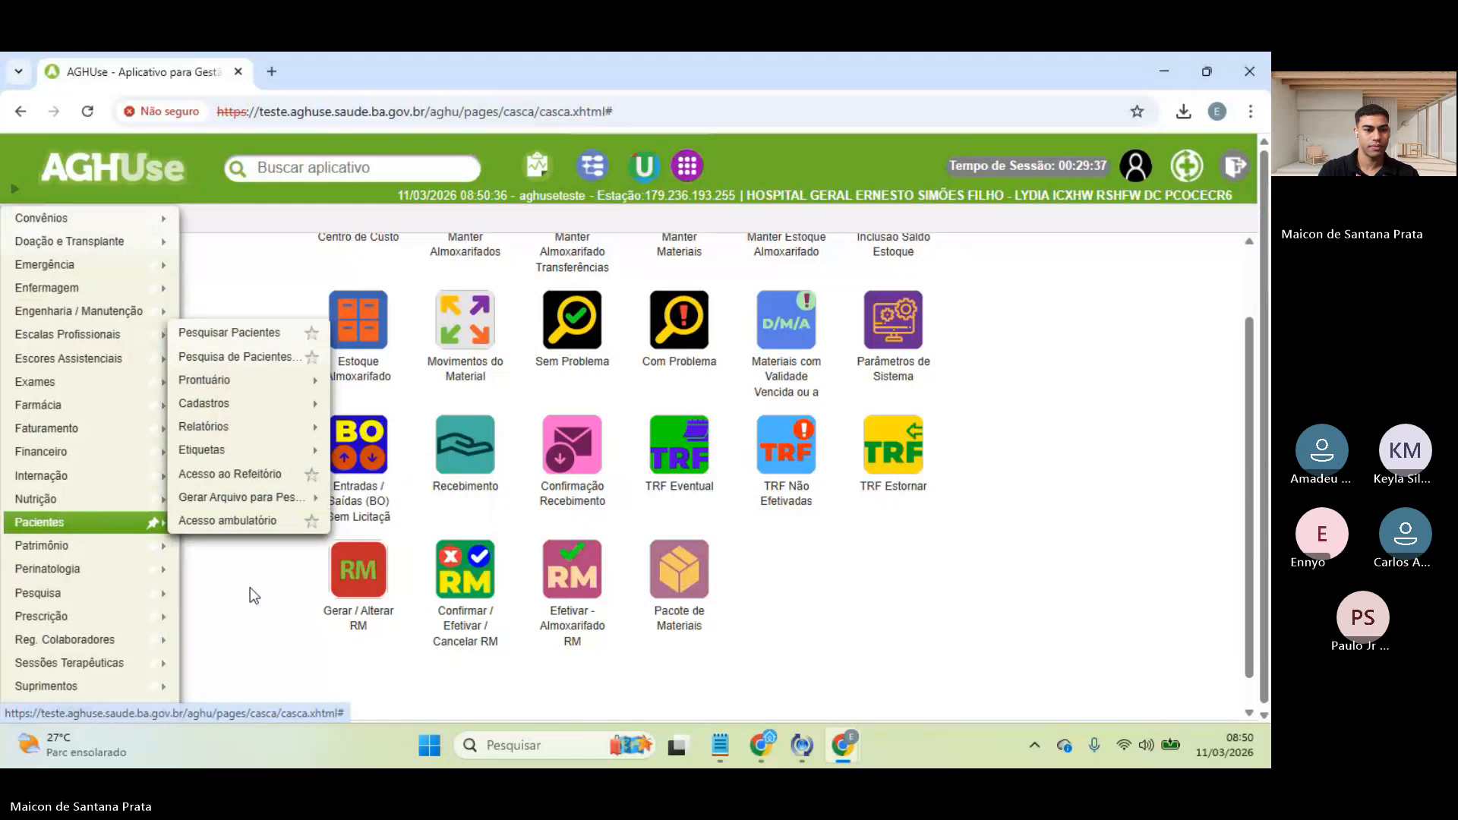
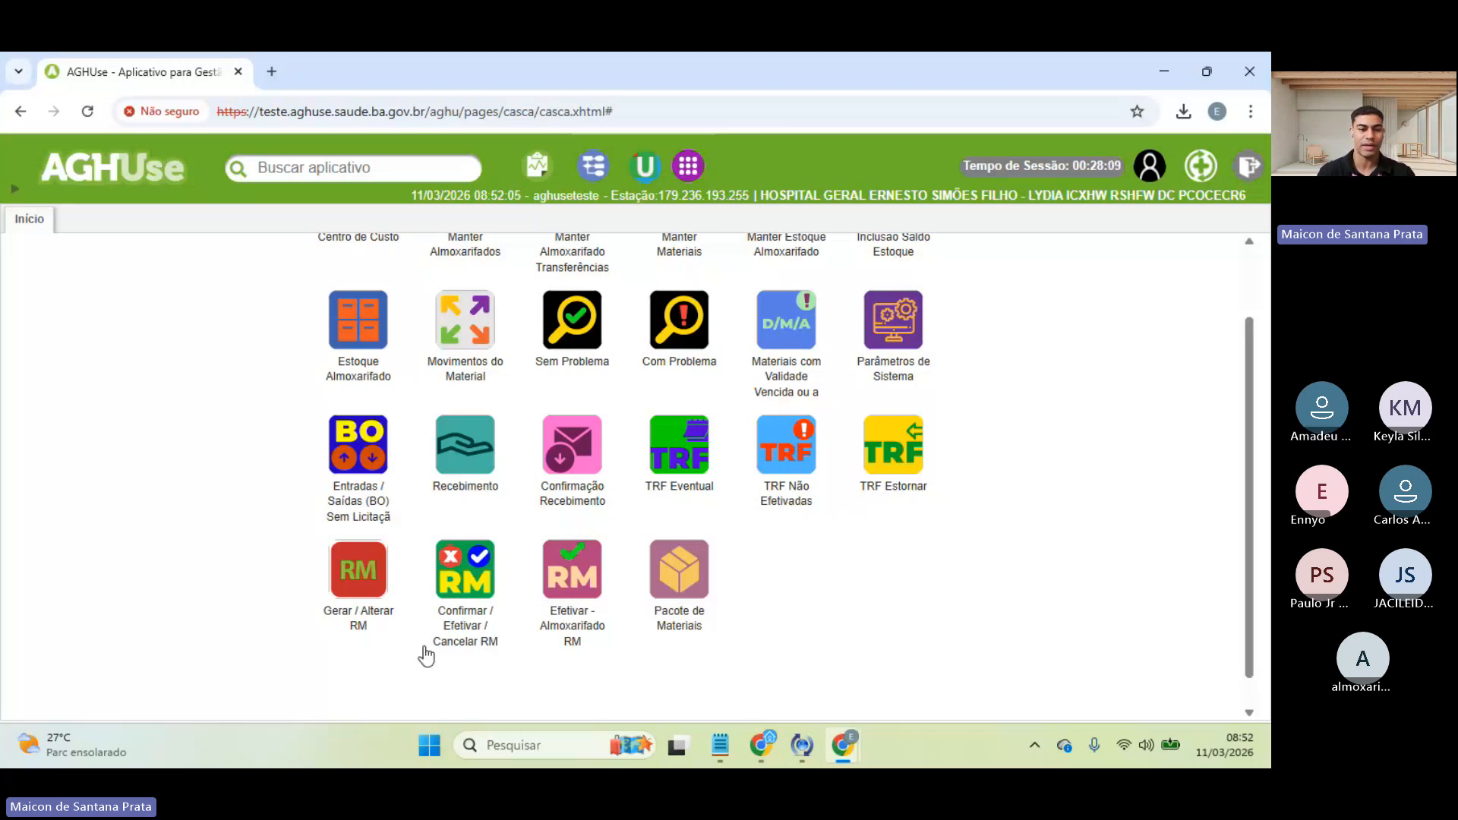
- In the ▶ menu, browse to Suprimentos > Estoque > Movimentação Estoque > Requisição Materiais
mouse_move(360, 585)
mouse_down()
mouse_move(357, 597)
mouse_move(357, 585)
mouse_up()
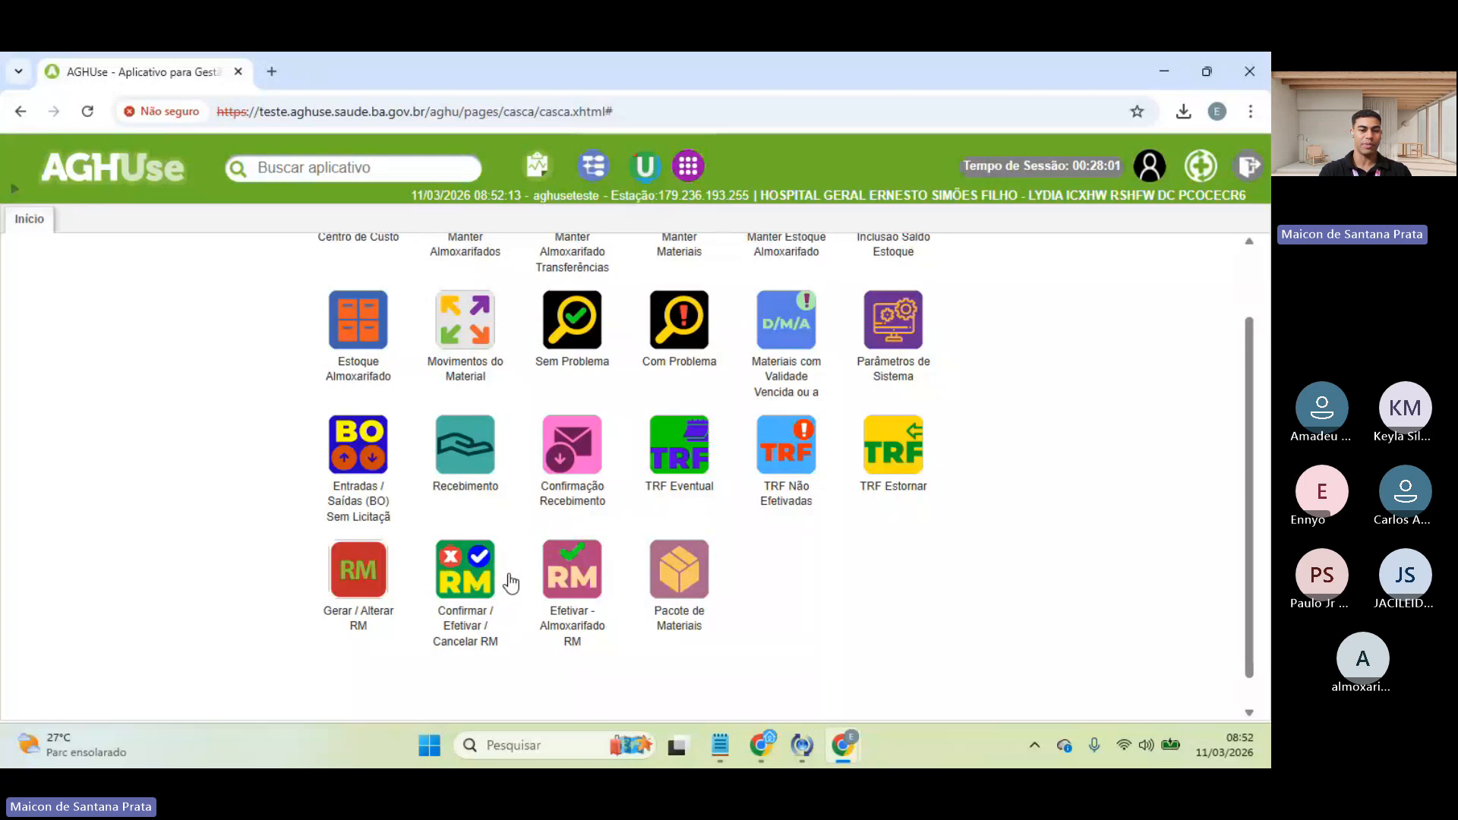
drag(468, 562, 462, 555)
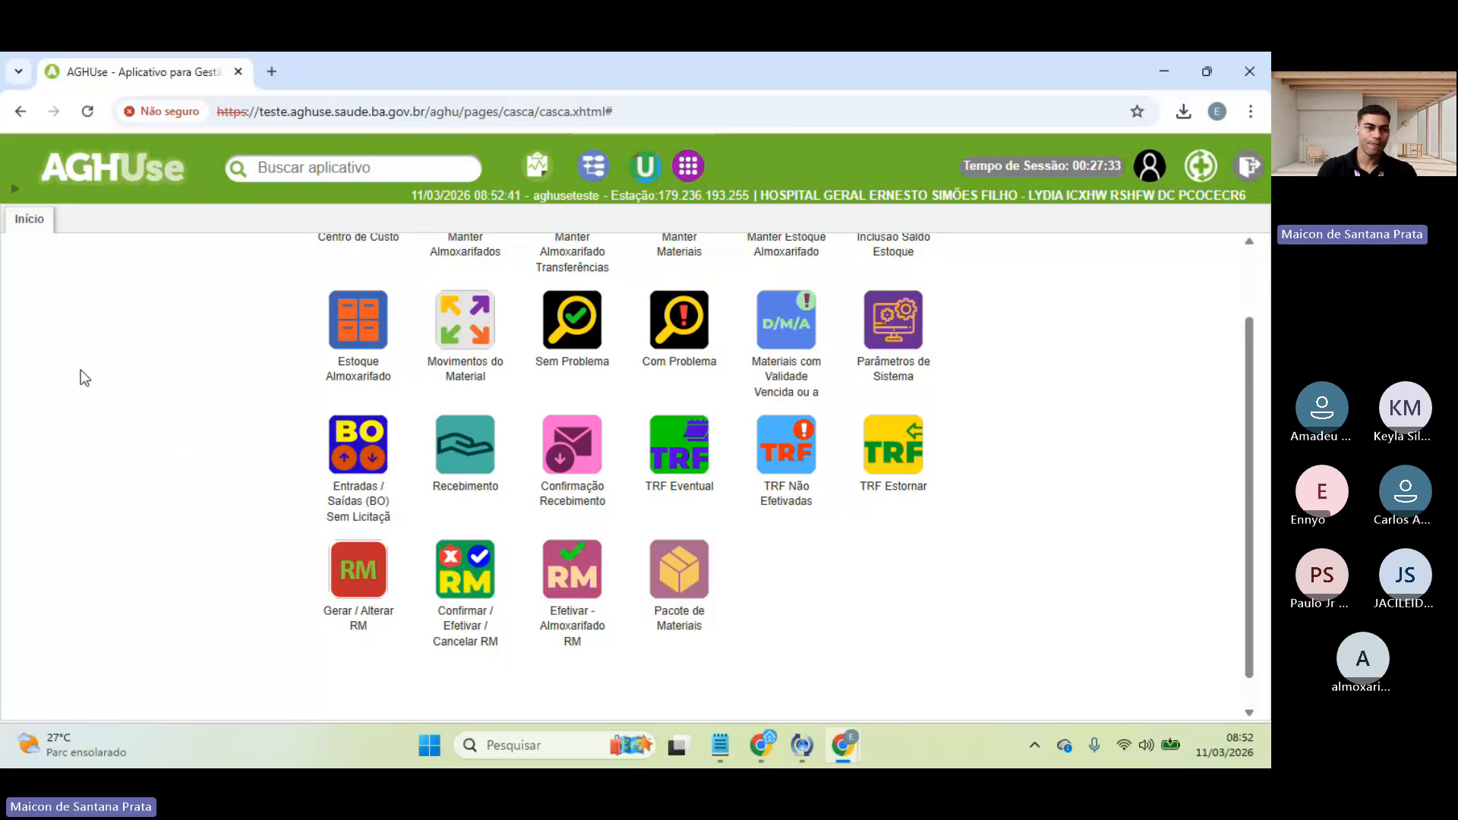
click(16, 194)
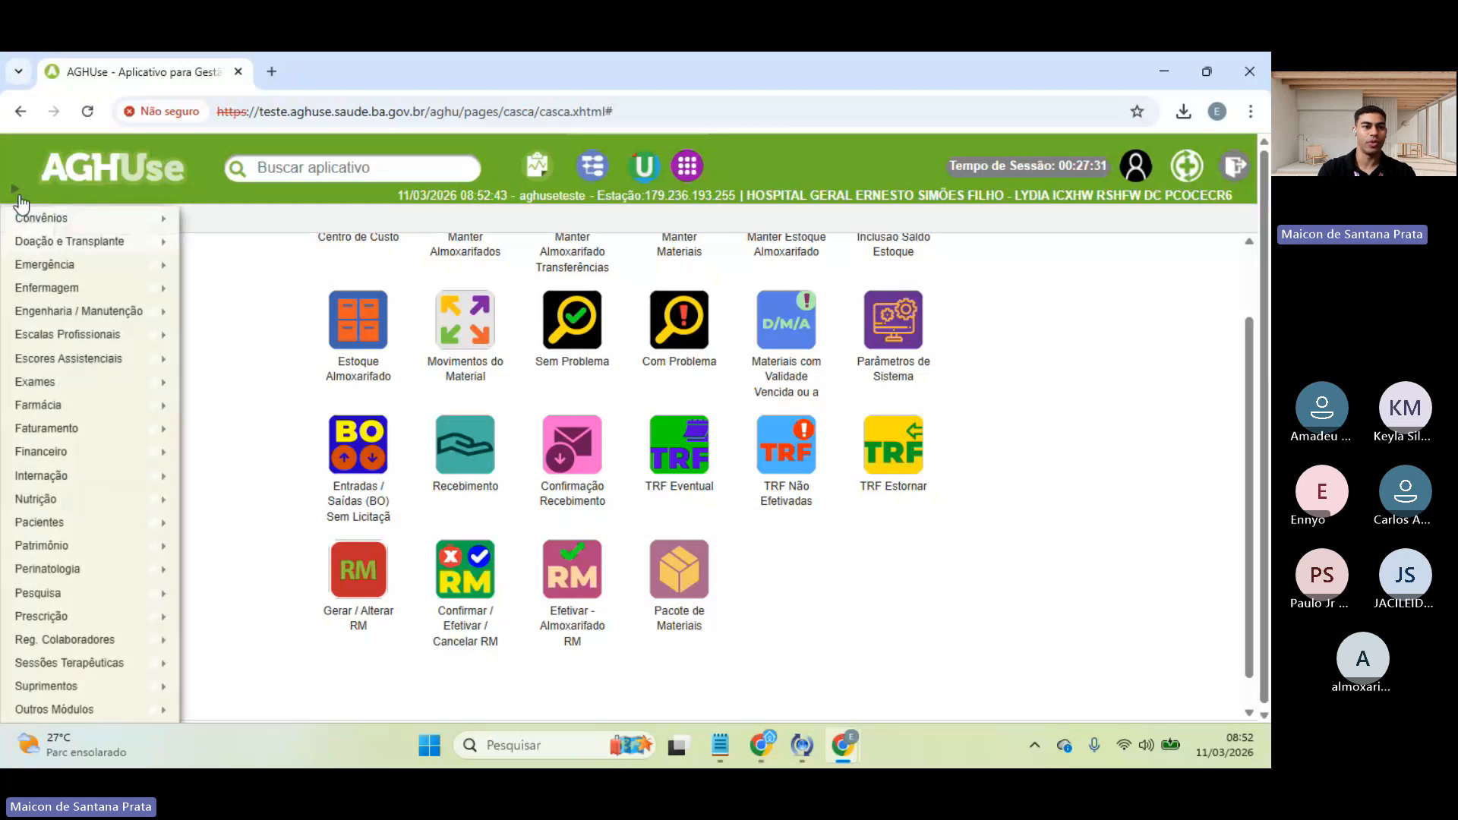
mouse_move(157, 687)
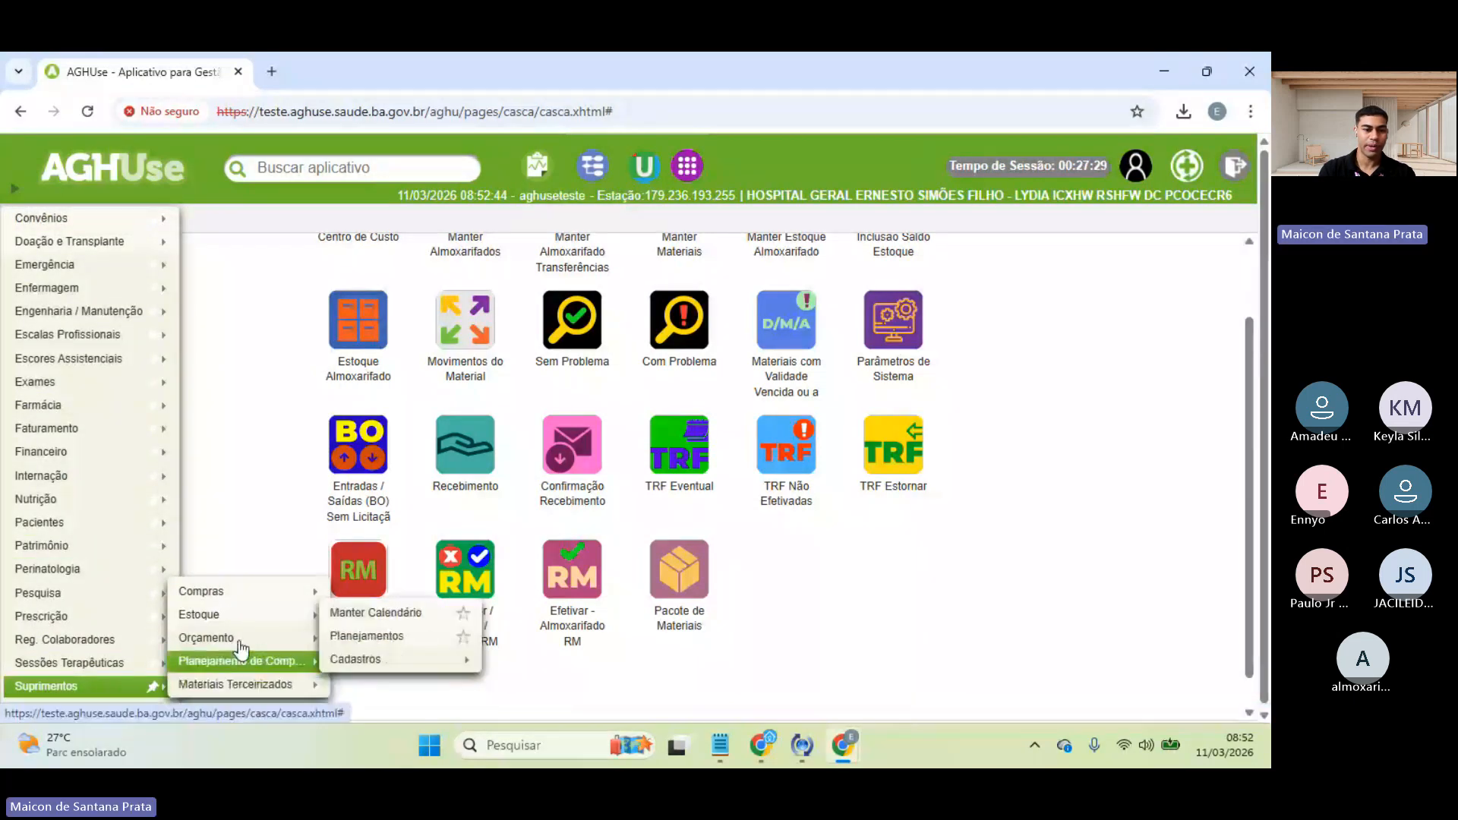
mouse_move(261, 613)
mouse_move(411, 519)
mouse_move(425, 407)
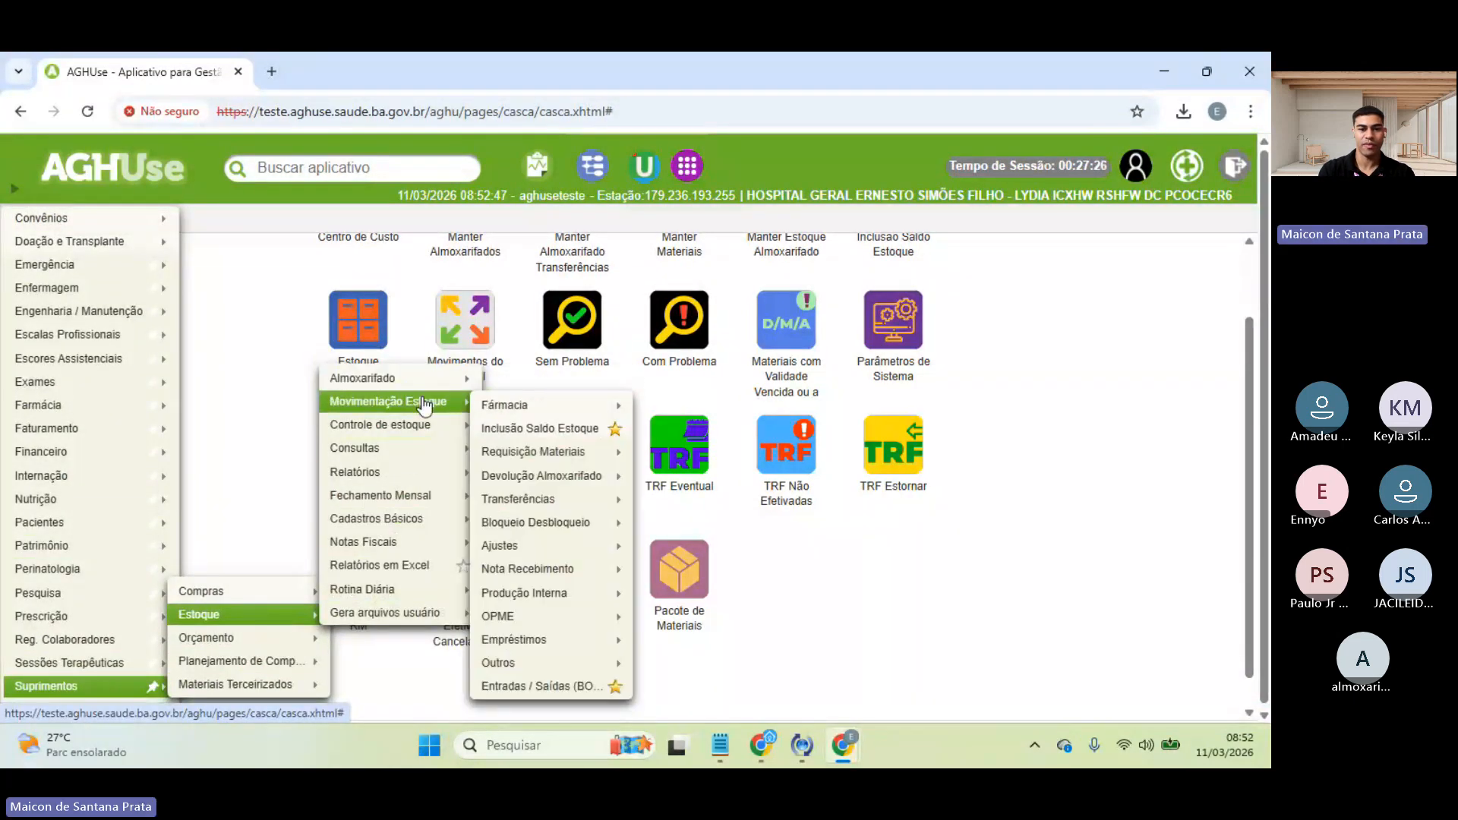
mouse_move(530, 456)
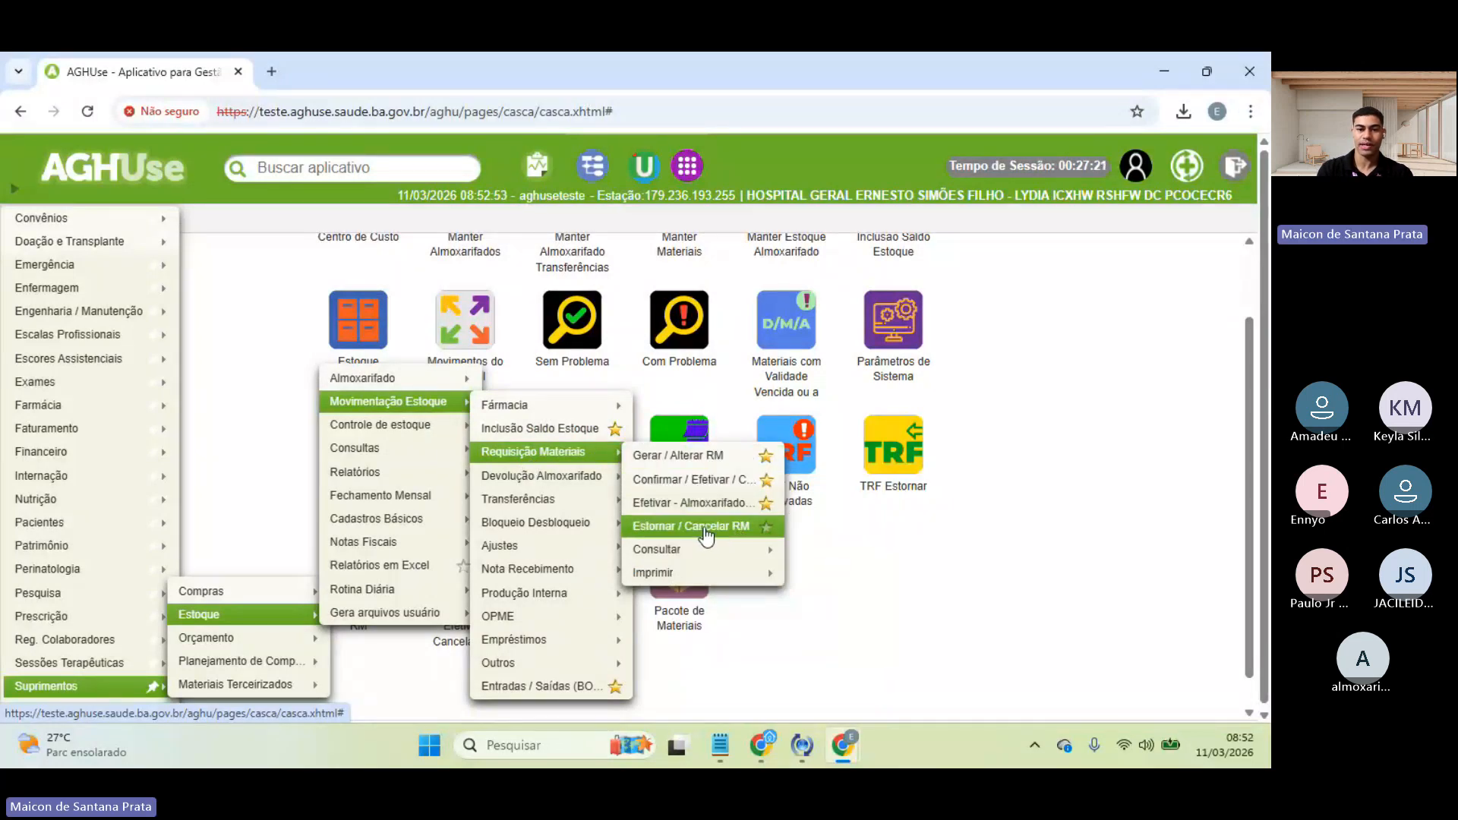
- Favourite Estornar / Cancelar RM, place its tile beside Pacote de Materiais, and open it
click(766, 526)
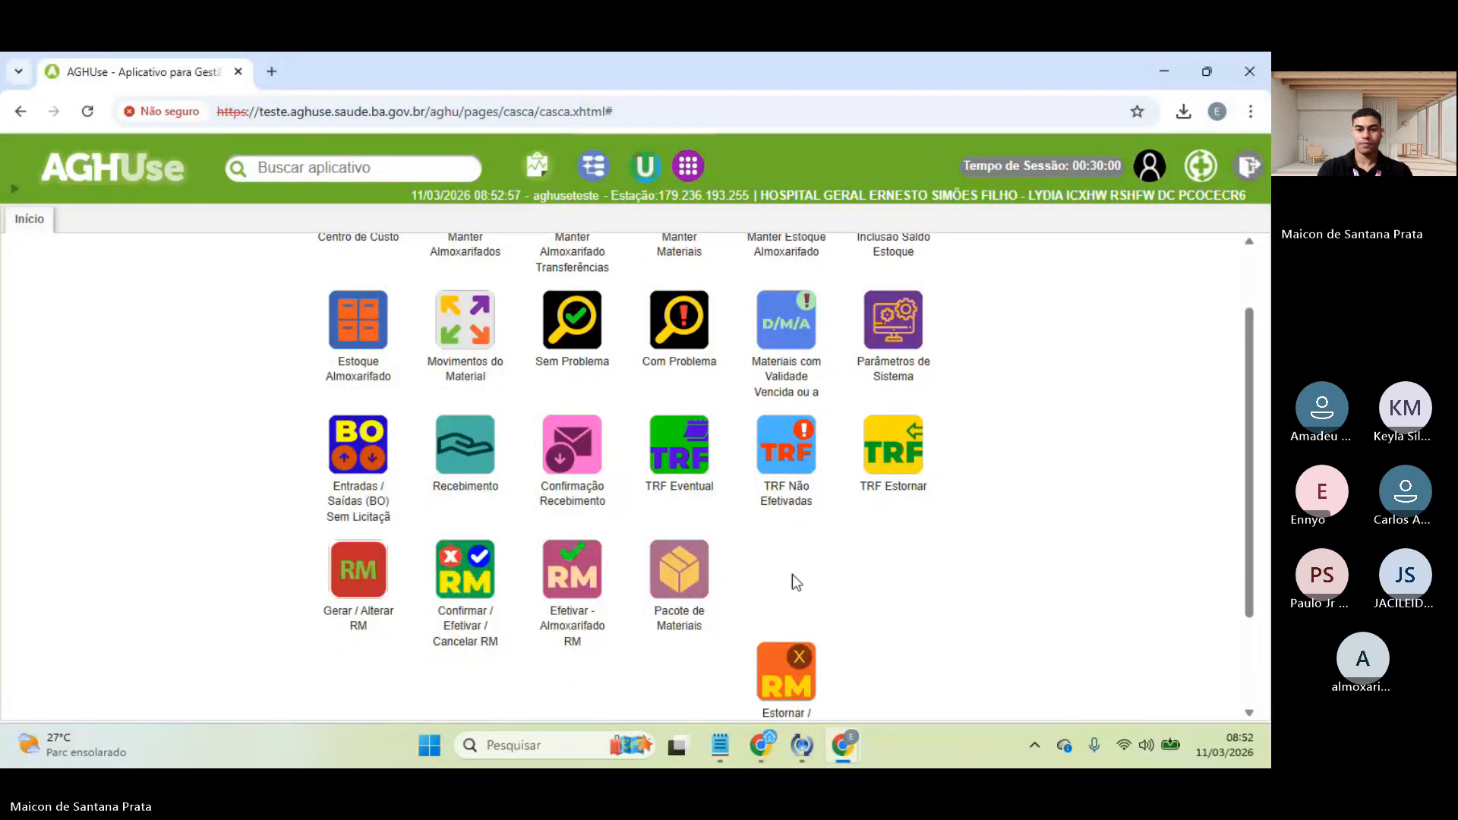
drag(787, 672, 781, 574)
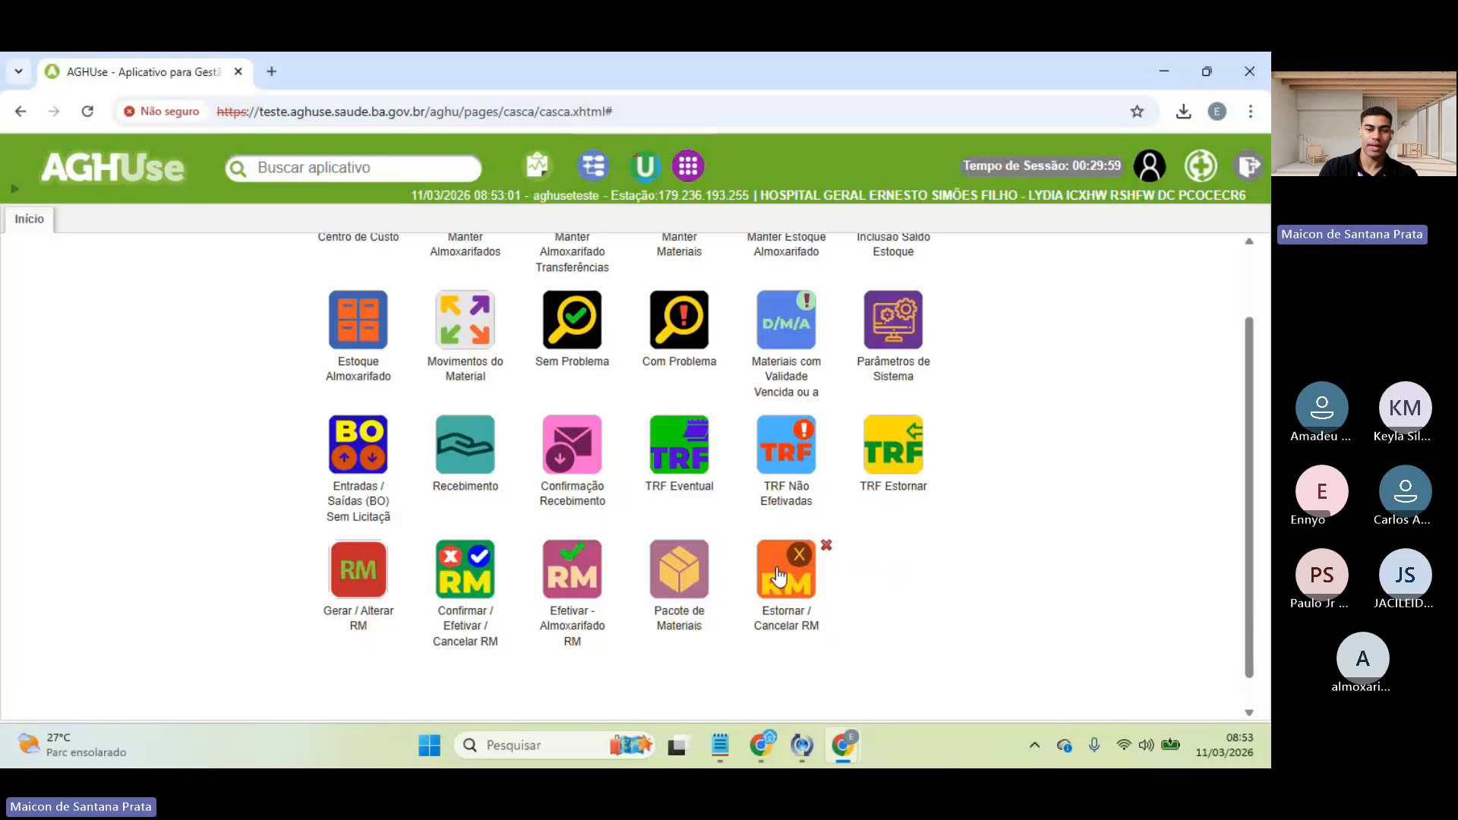
click(781, 576)
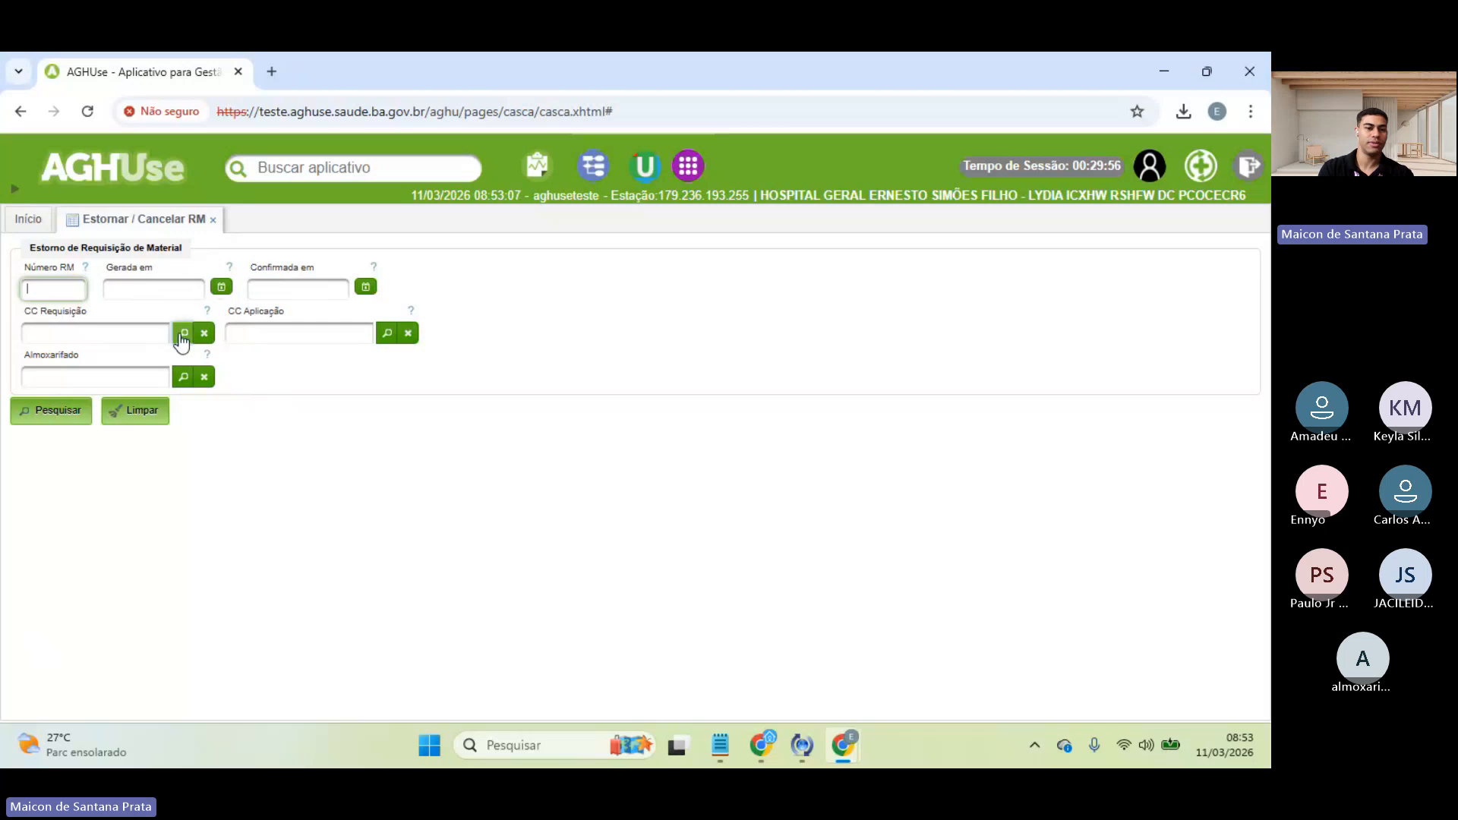
- List the 178 reversible requisitions and inspect the items of RM 2046066
click(55, 423)
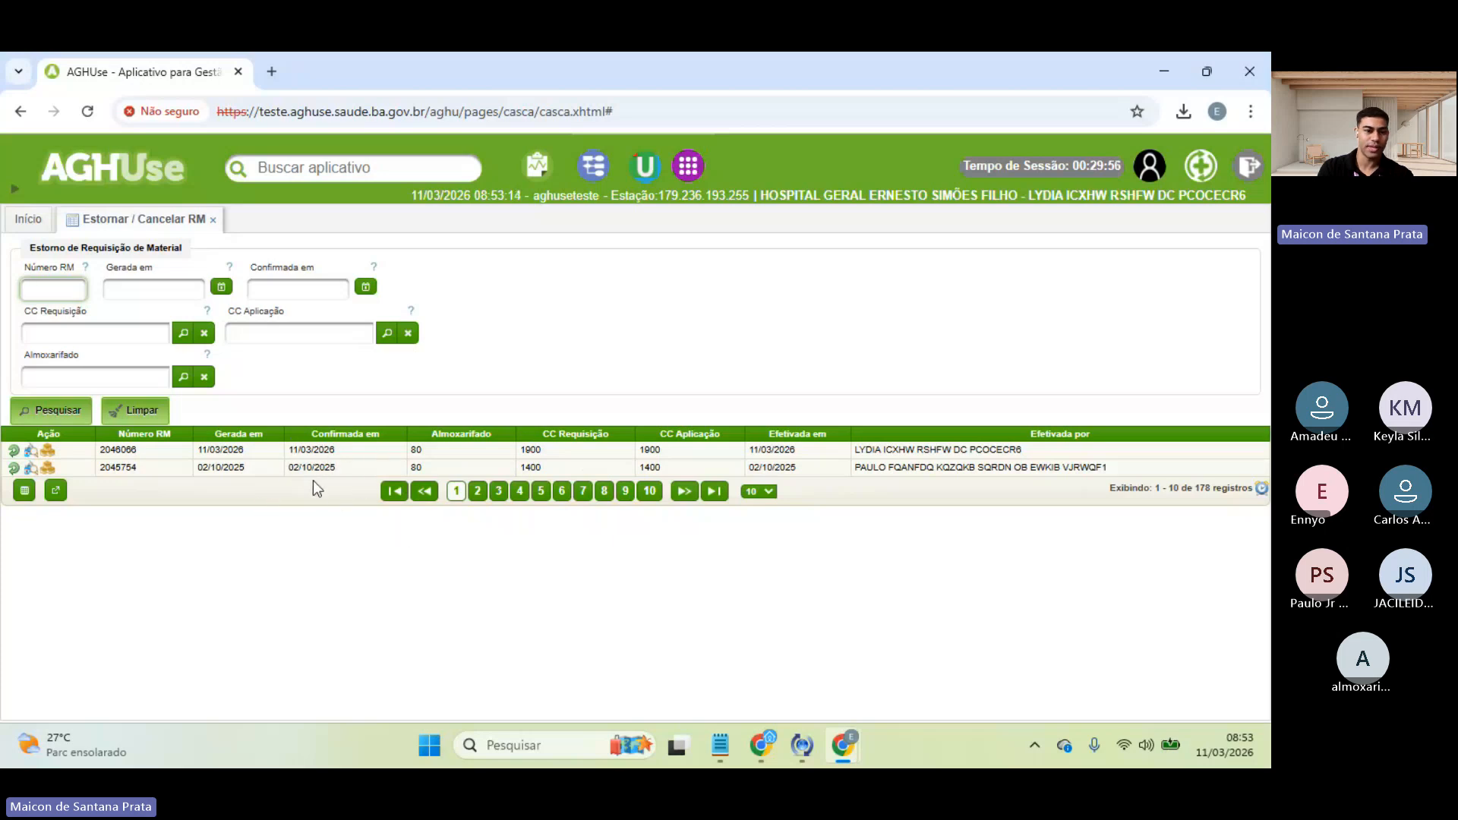
drag(286, 467, 337, 469)
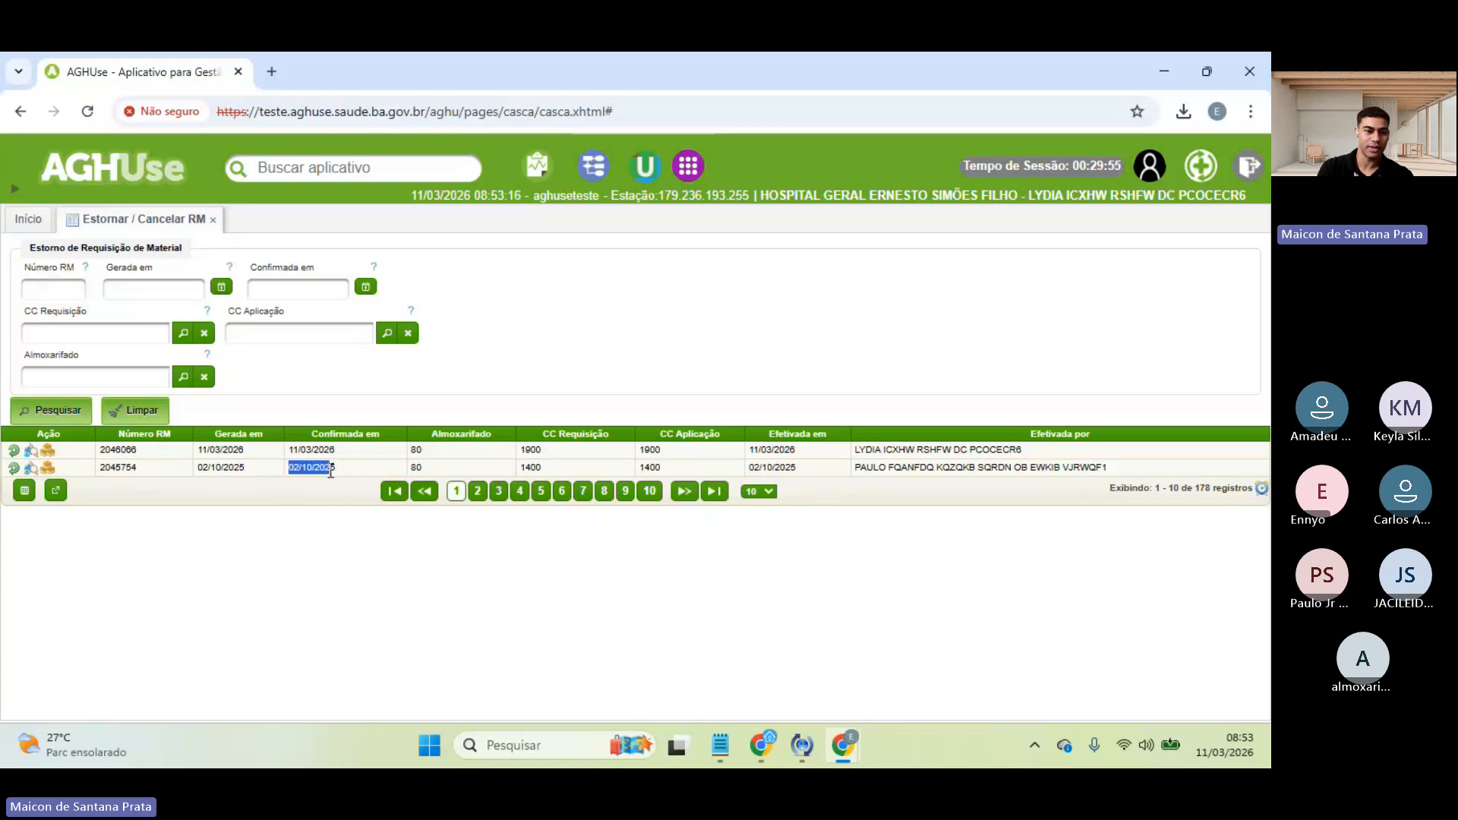
click(144, 471)
drag(116, 449, 354, 454)
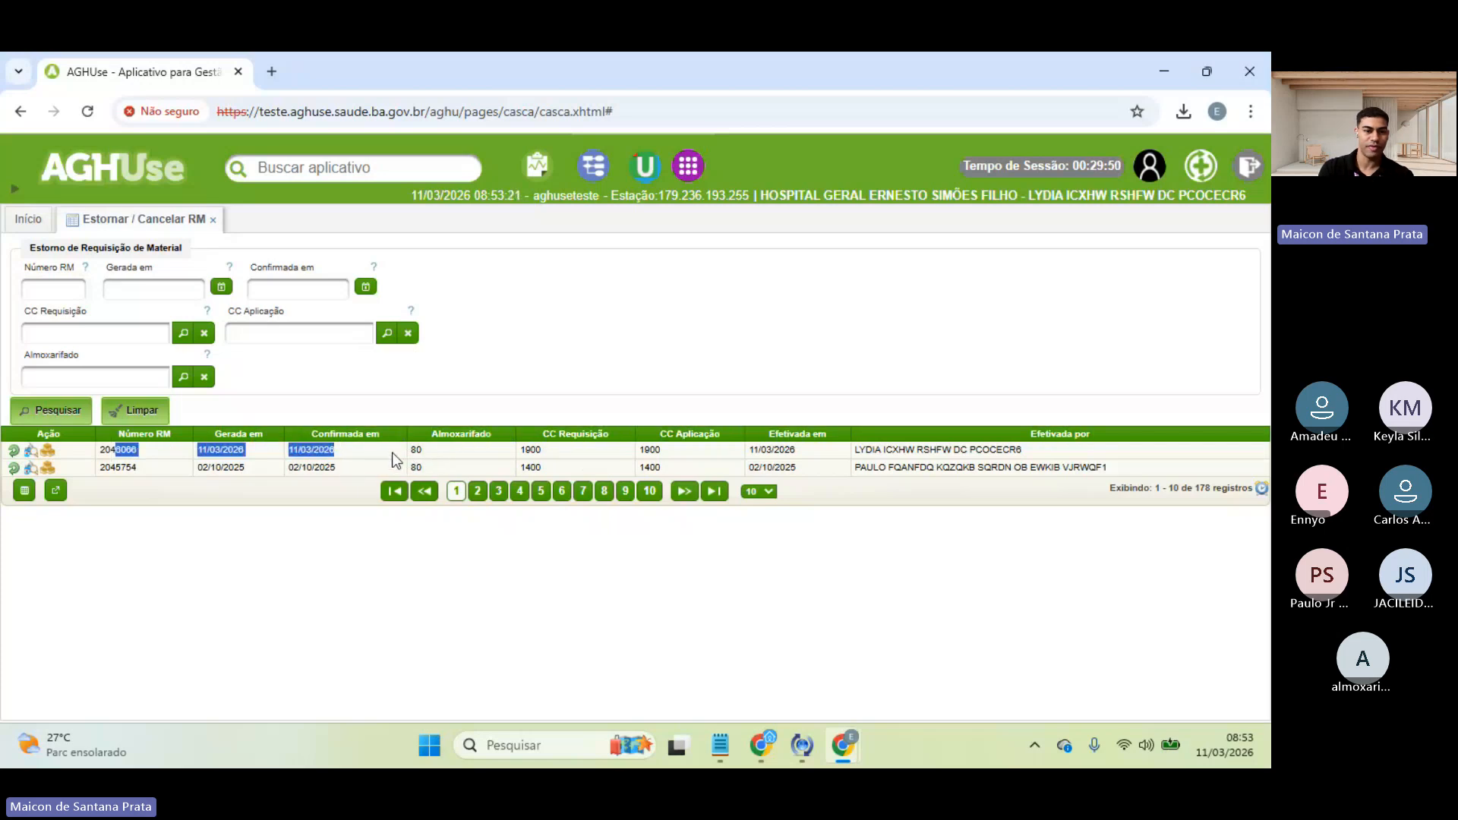
click(362, 445)
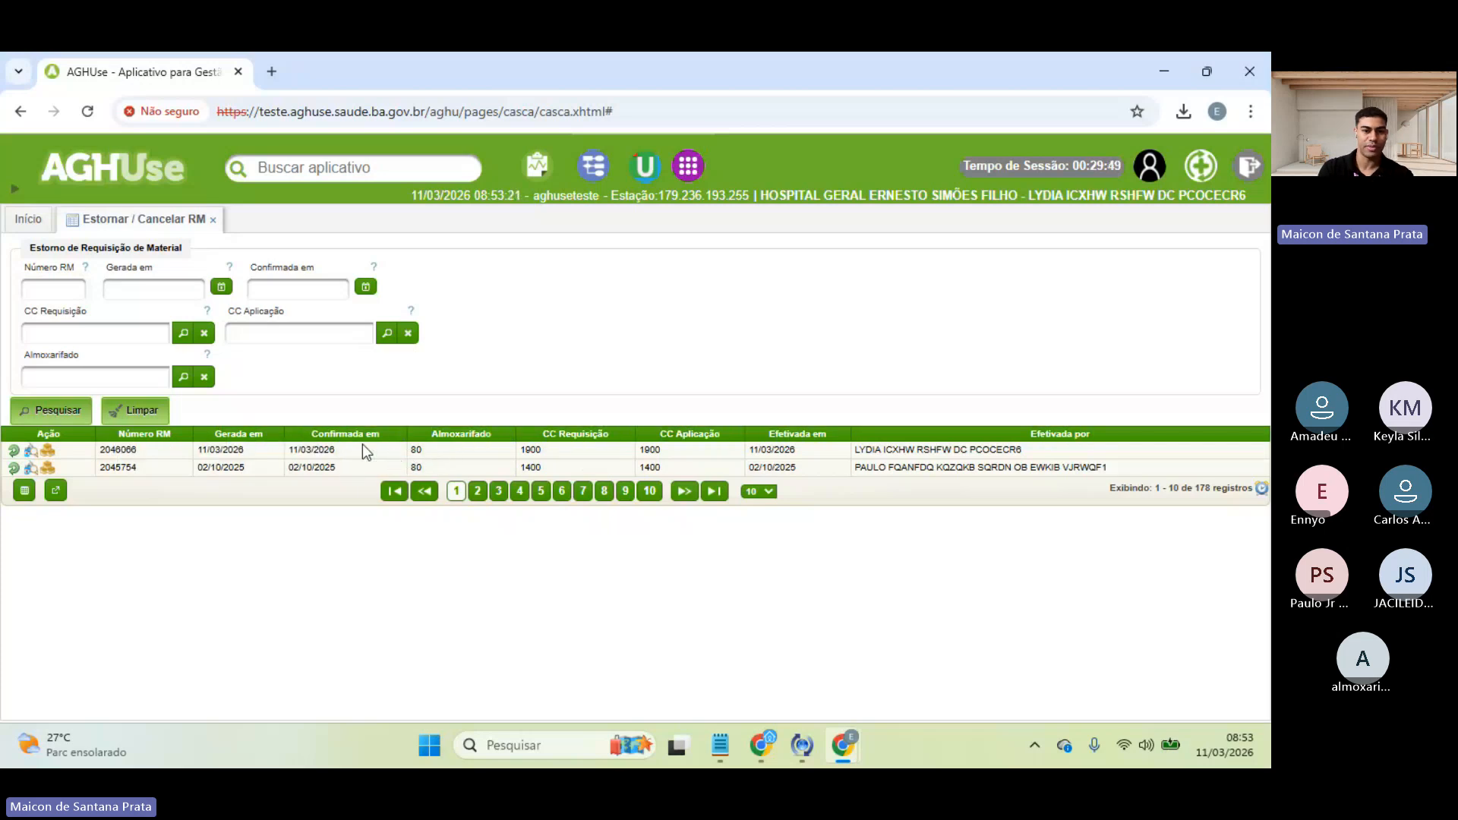
click(34, 454)
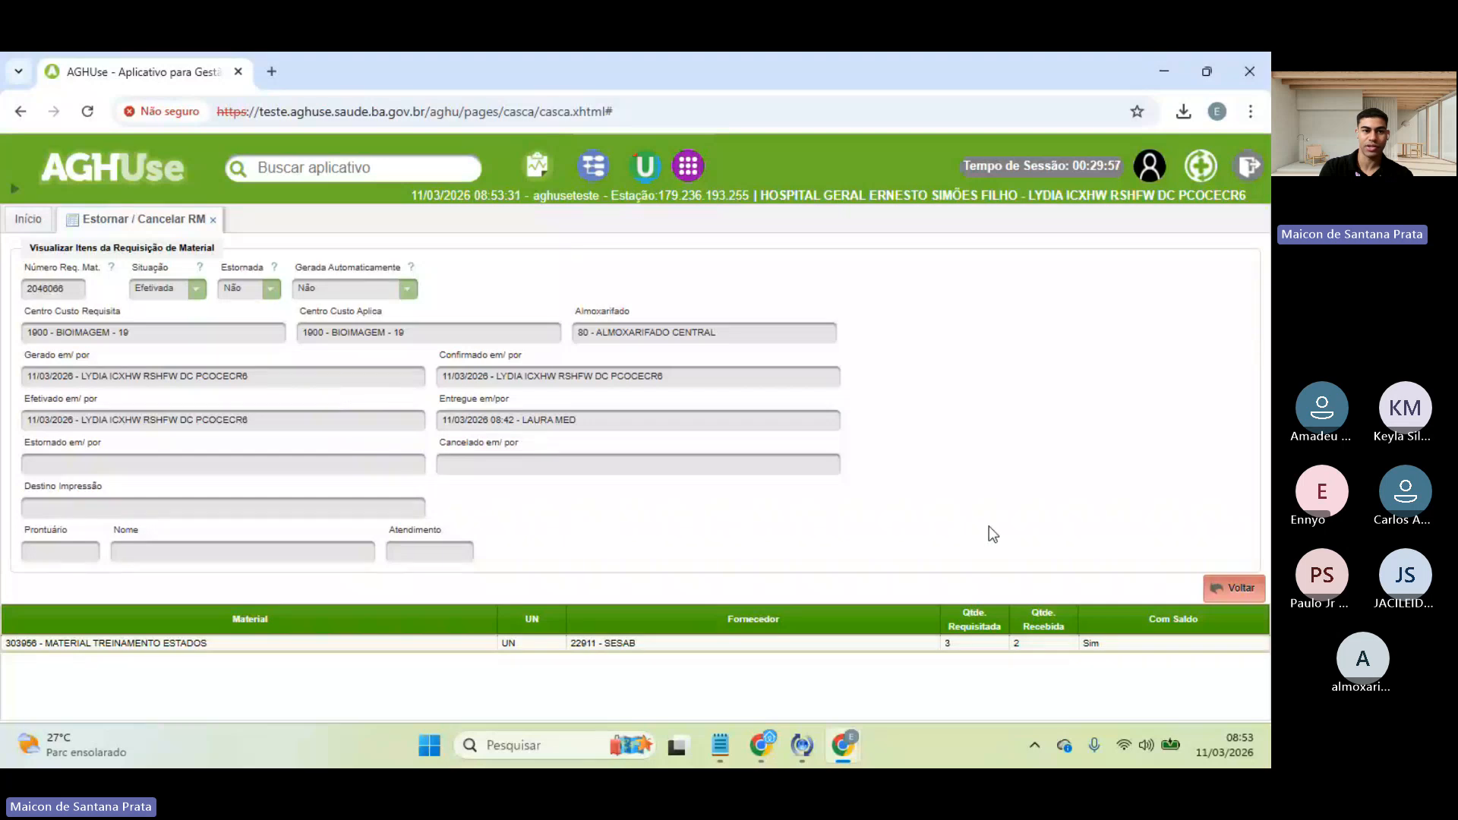
click(1221, 592)
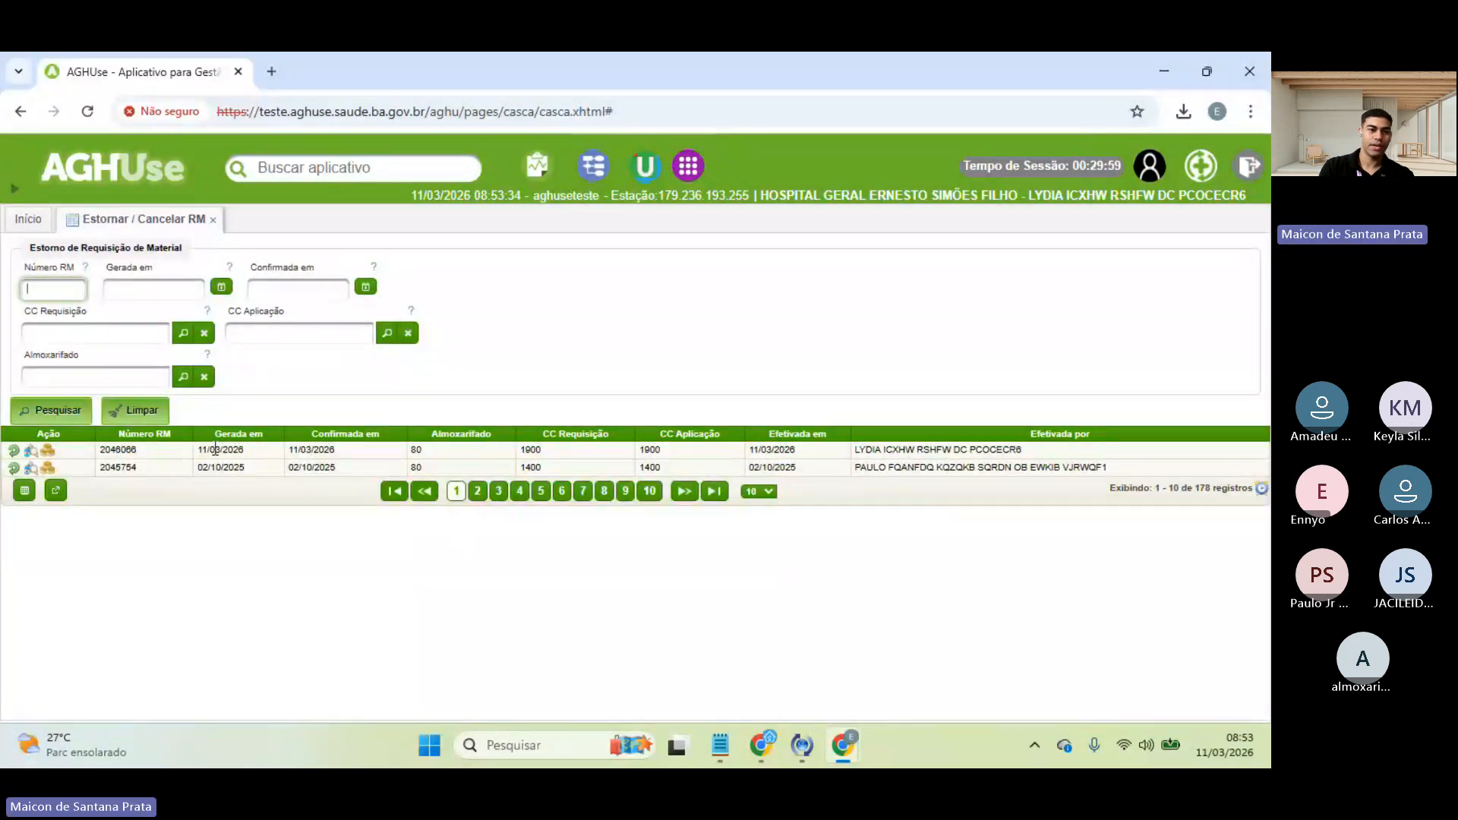
click(51, 453)
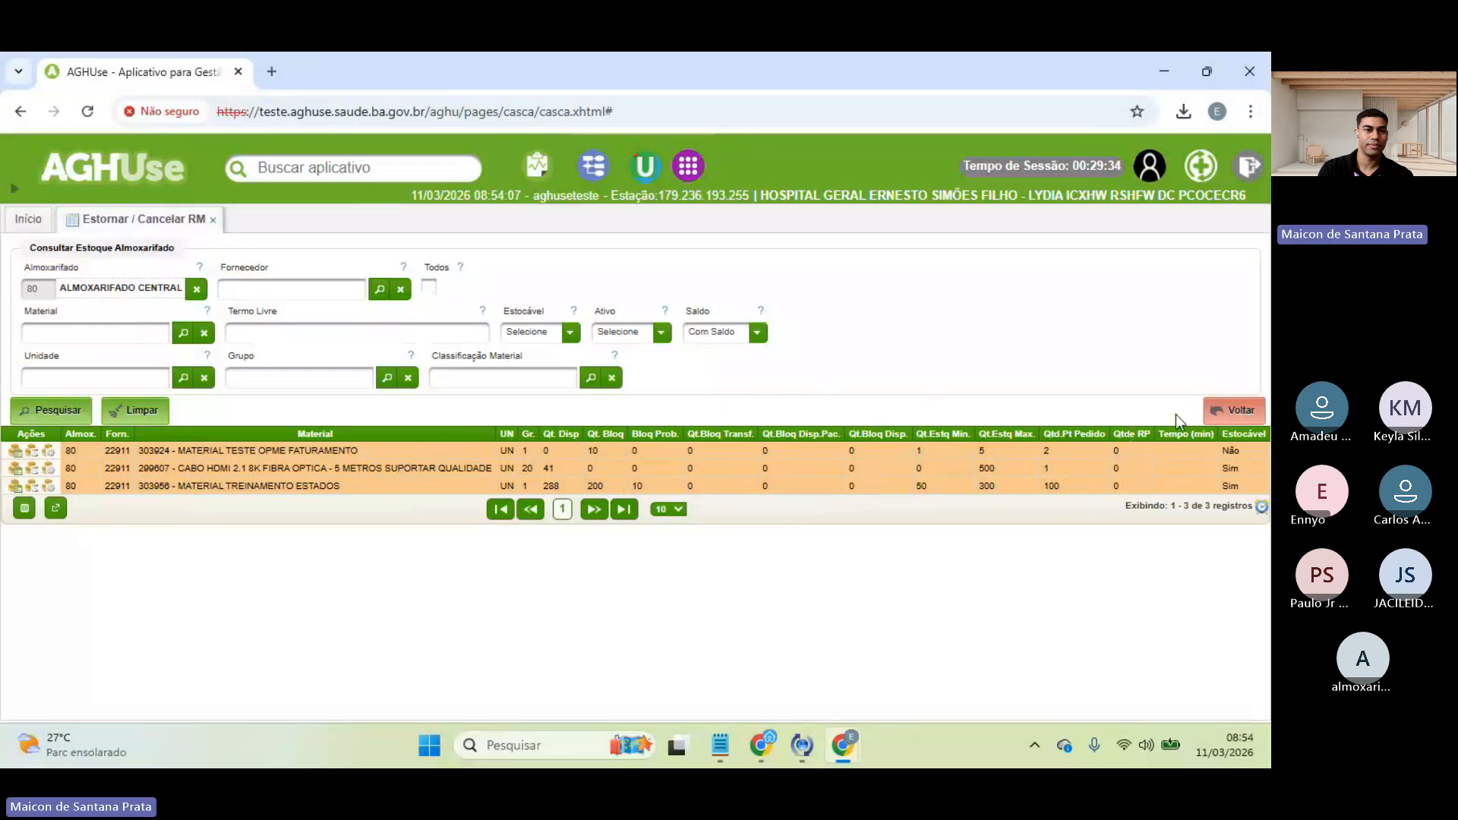
click(1229, 411)
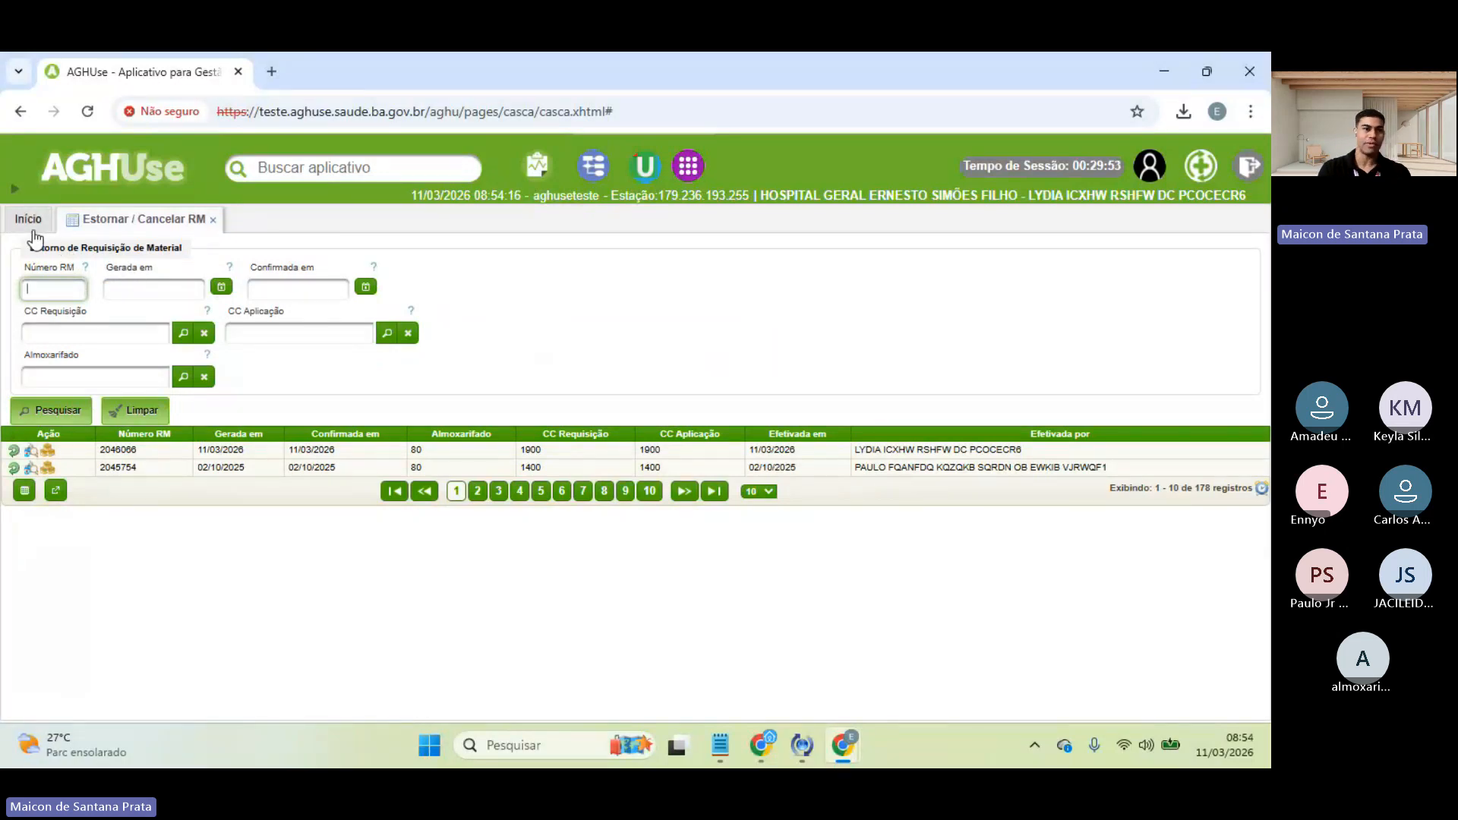
- Query Movimentos do Material for MATERIAL TREINAMENTO ESTADOS, showing its eight 03/2026 movements
click(32, 228)
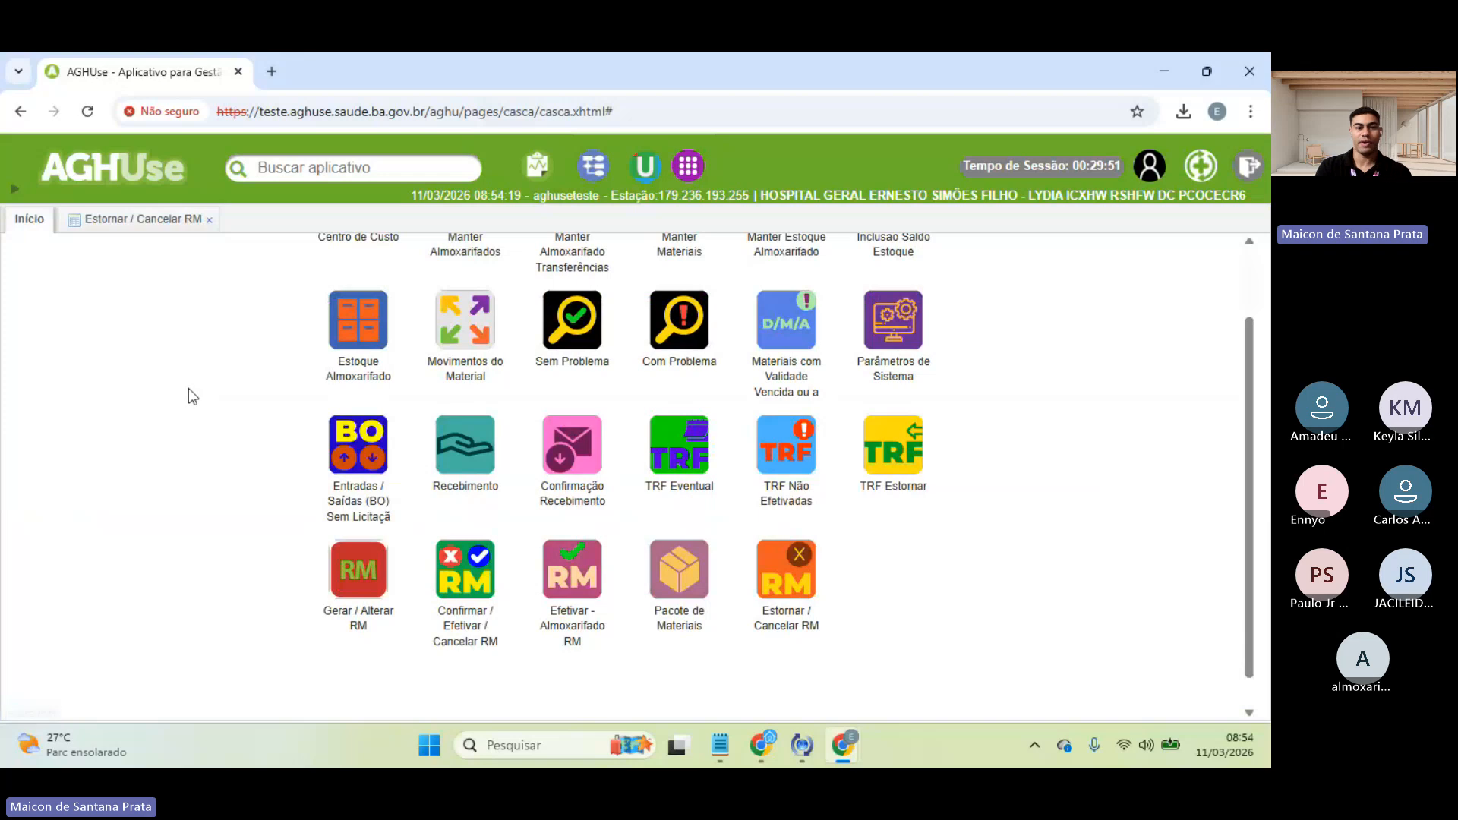
scroll(189, 389, up, 1)
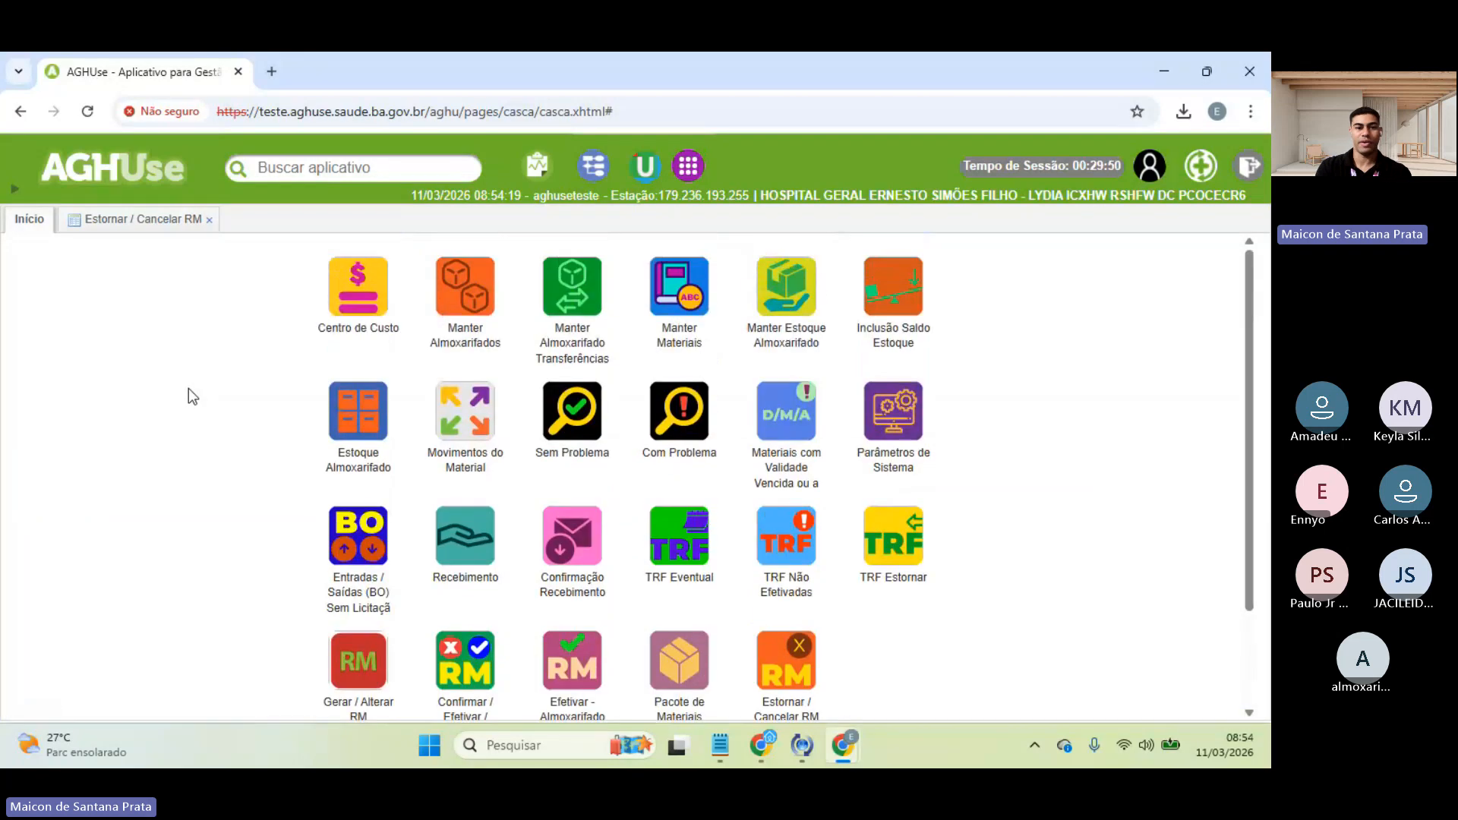
click(452, 410)
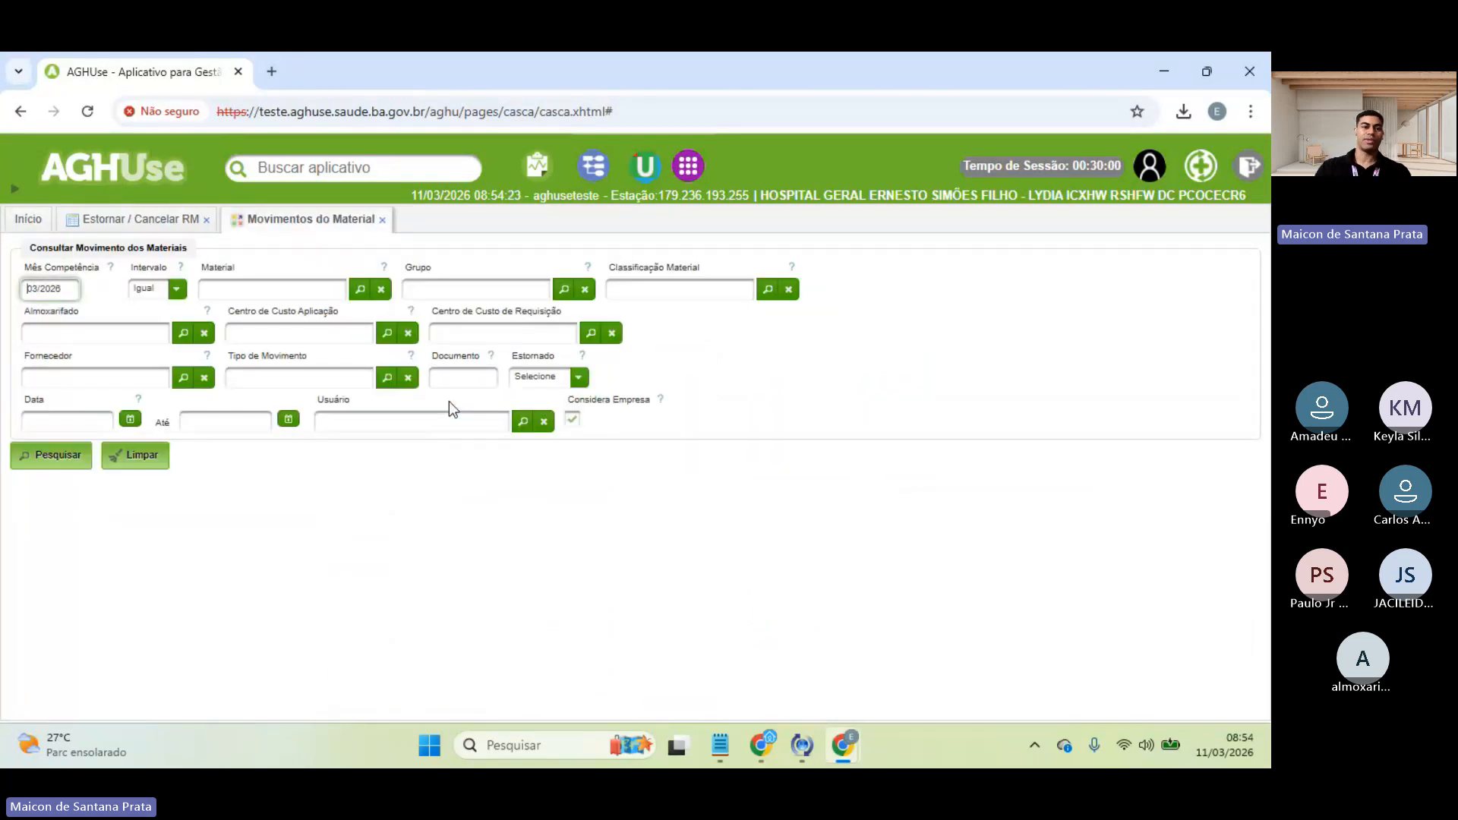
click(256, 280)
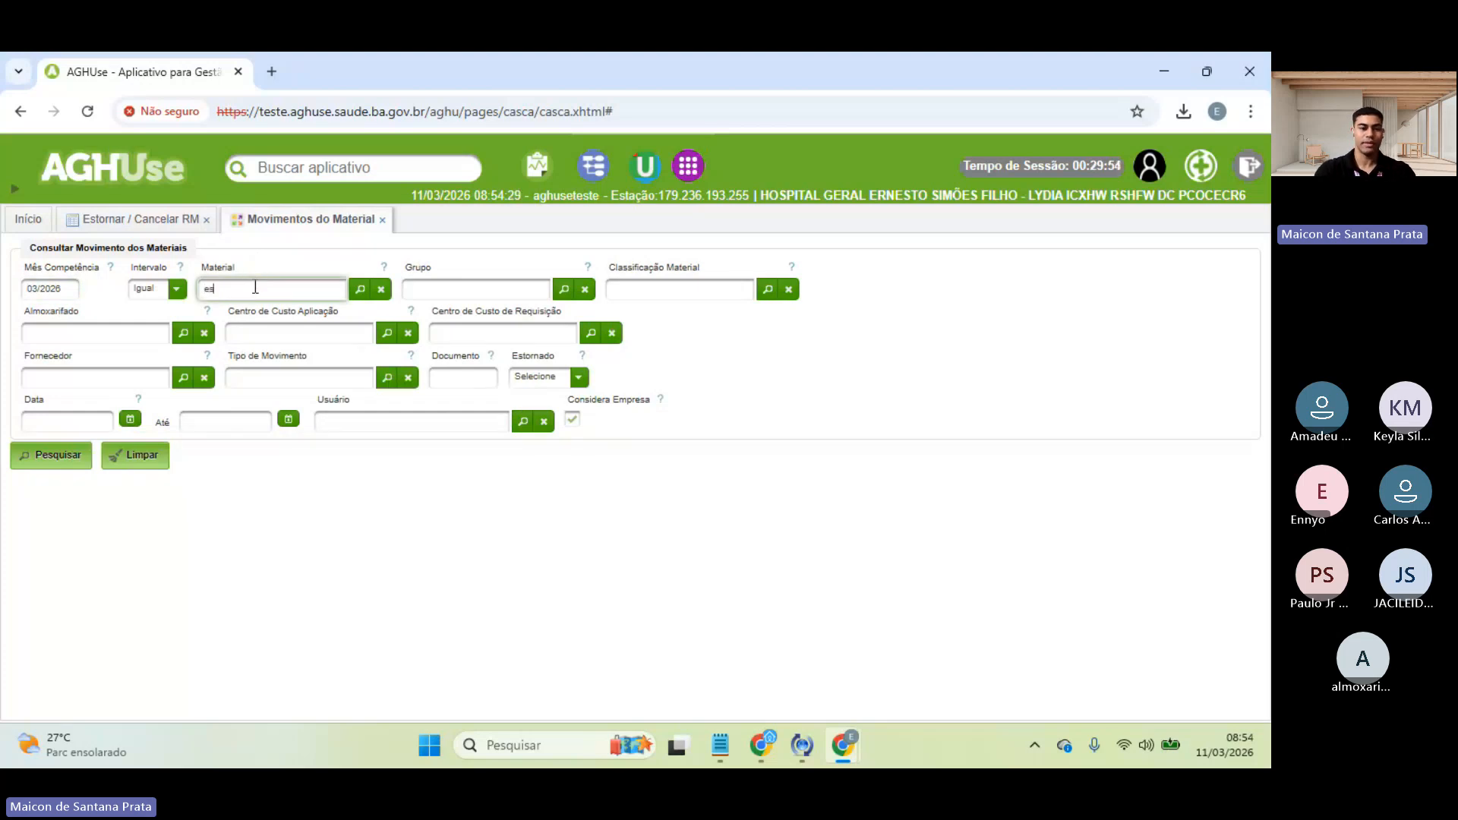
text(estados)
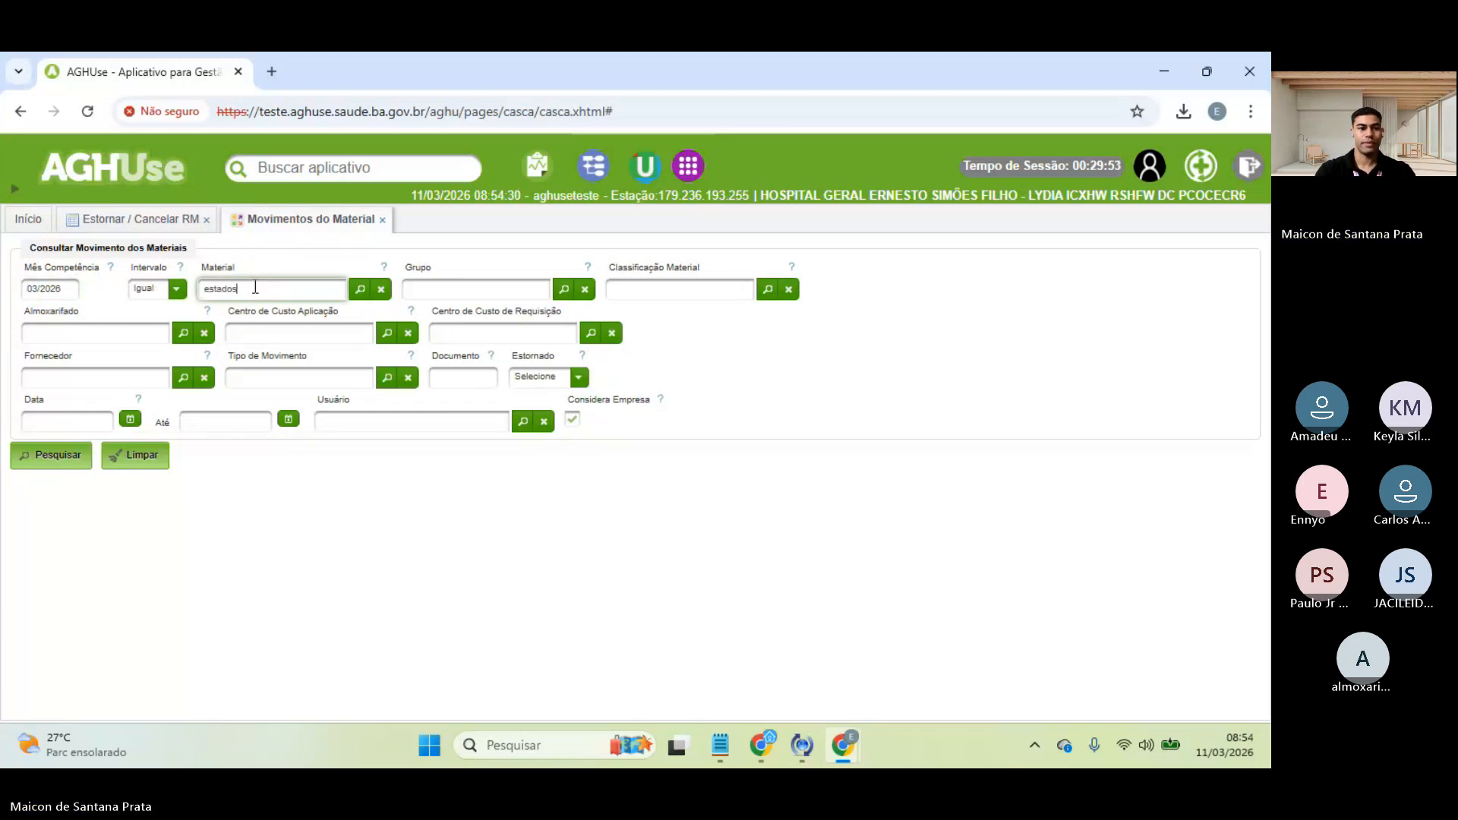
click(266, 346)
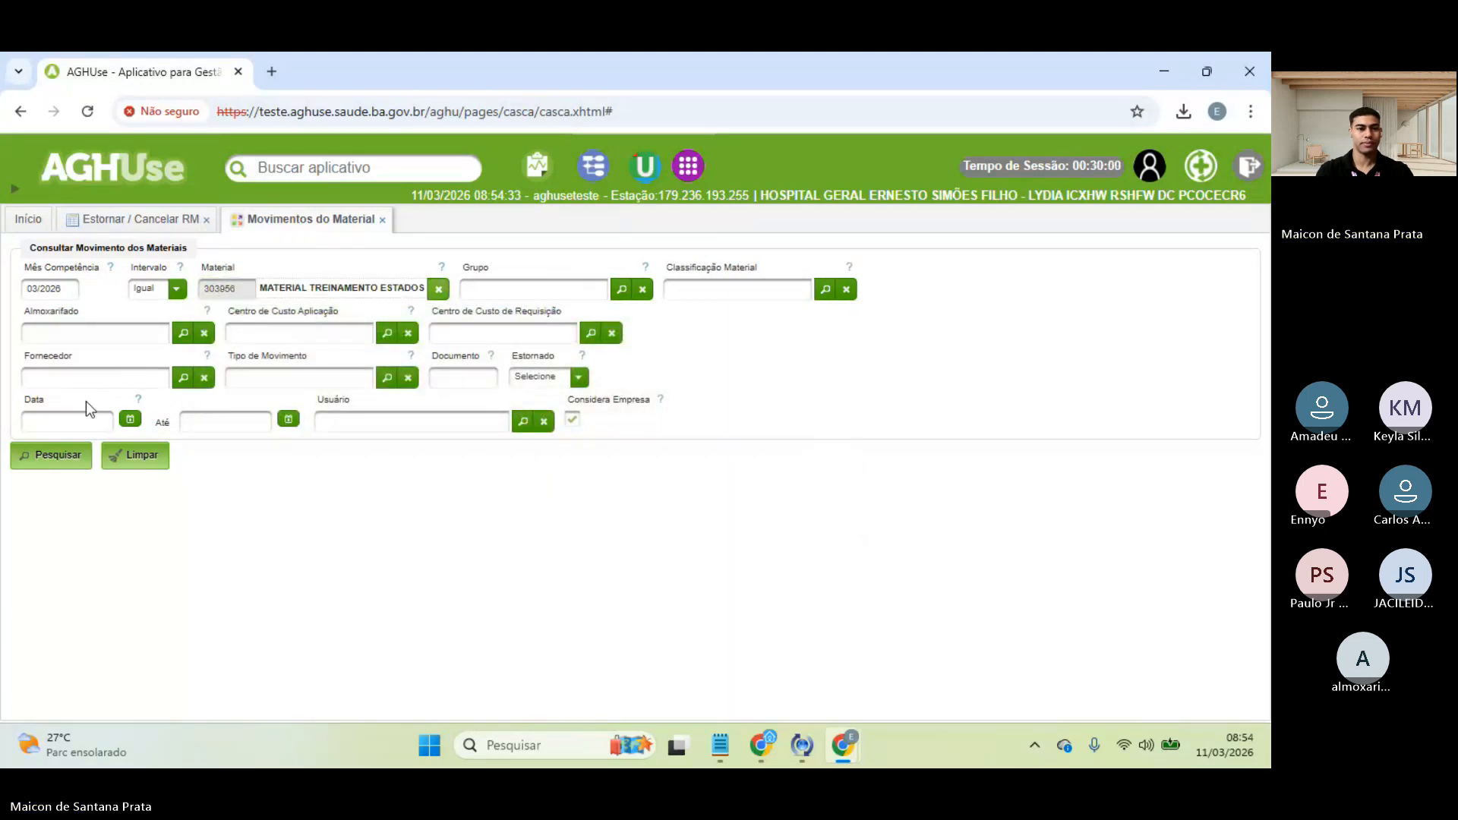
click(59, 458)
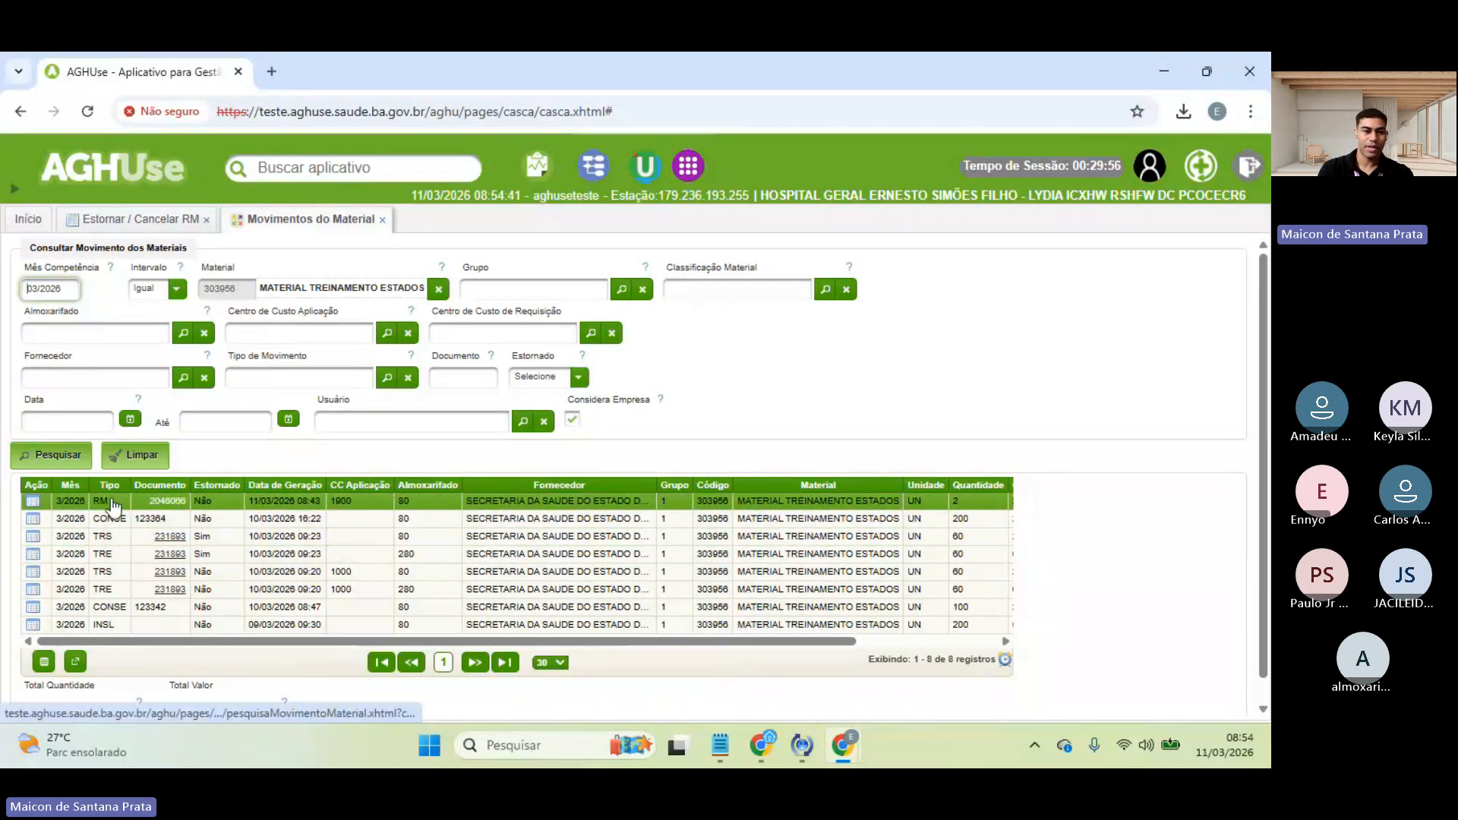
drag(92, 500, 676, 507)
click(615, 517)
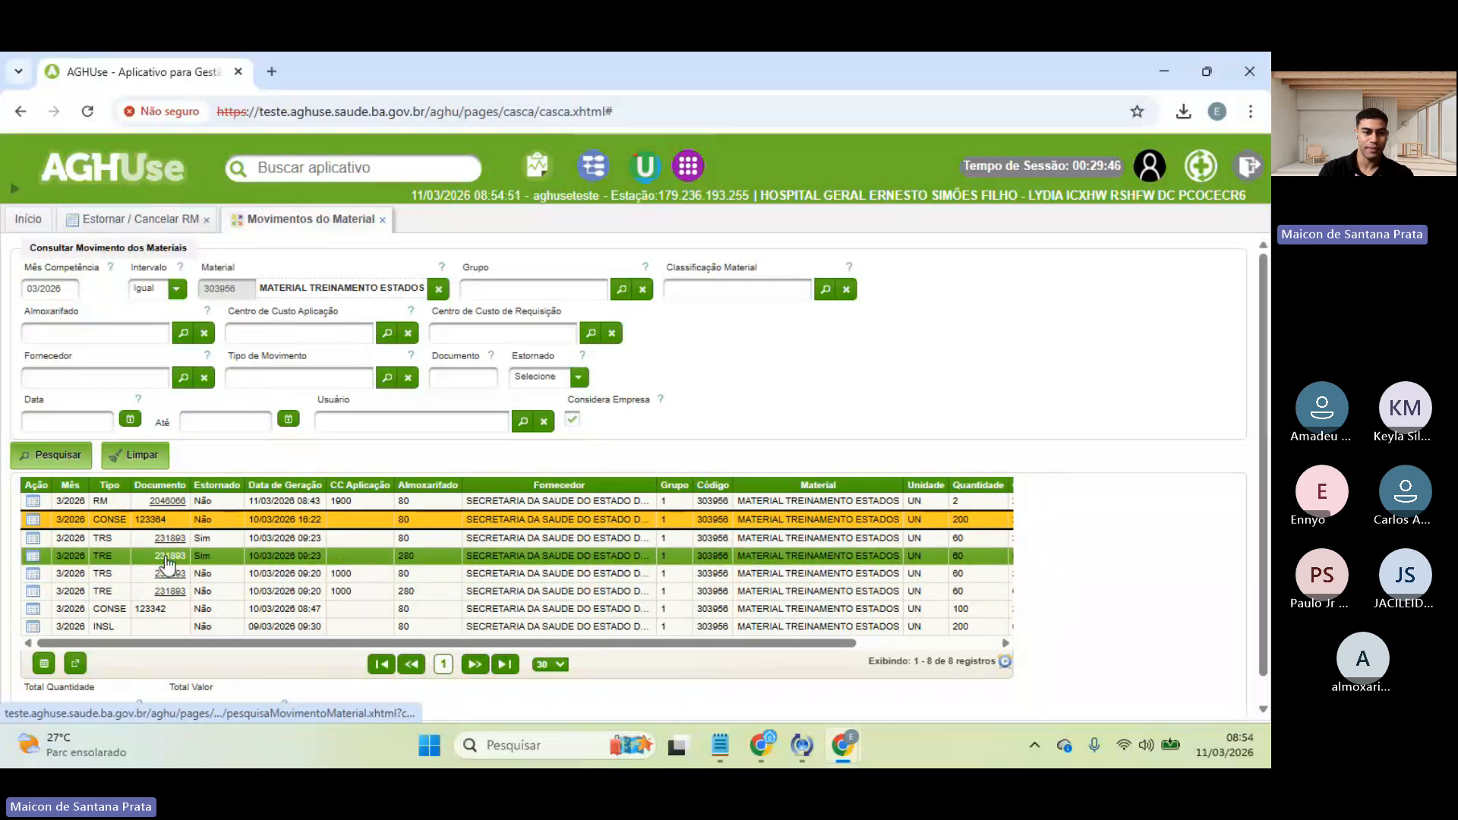
- Preview the printed requisition 2046066 from its movement row, then close the preview and print form
click(175, 500)
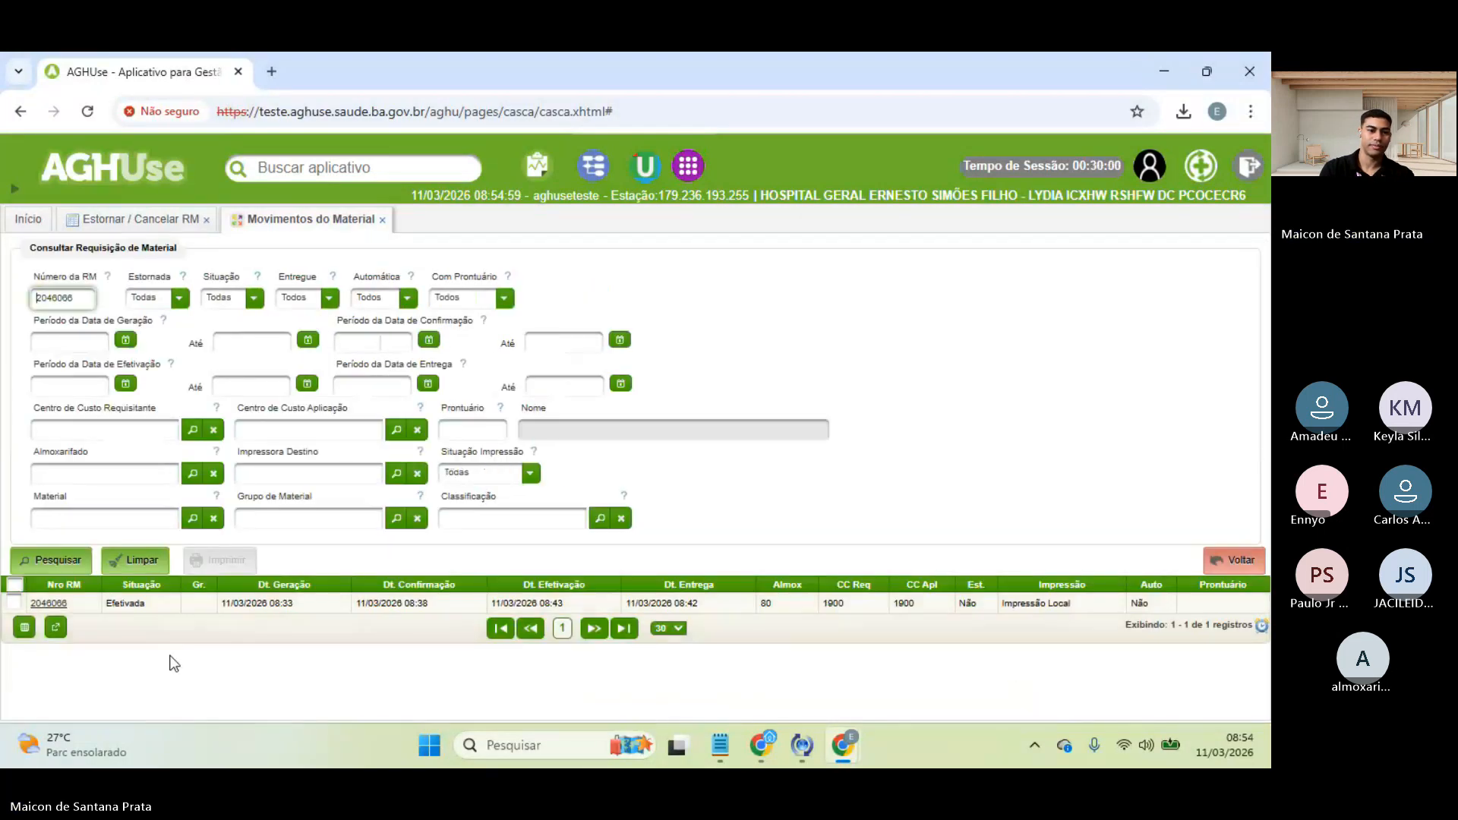
click(109, 606)
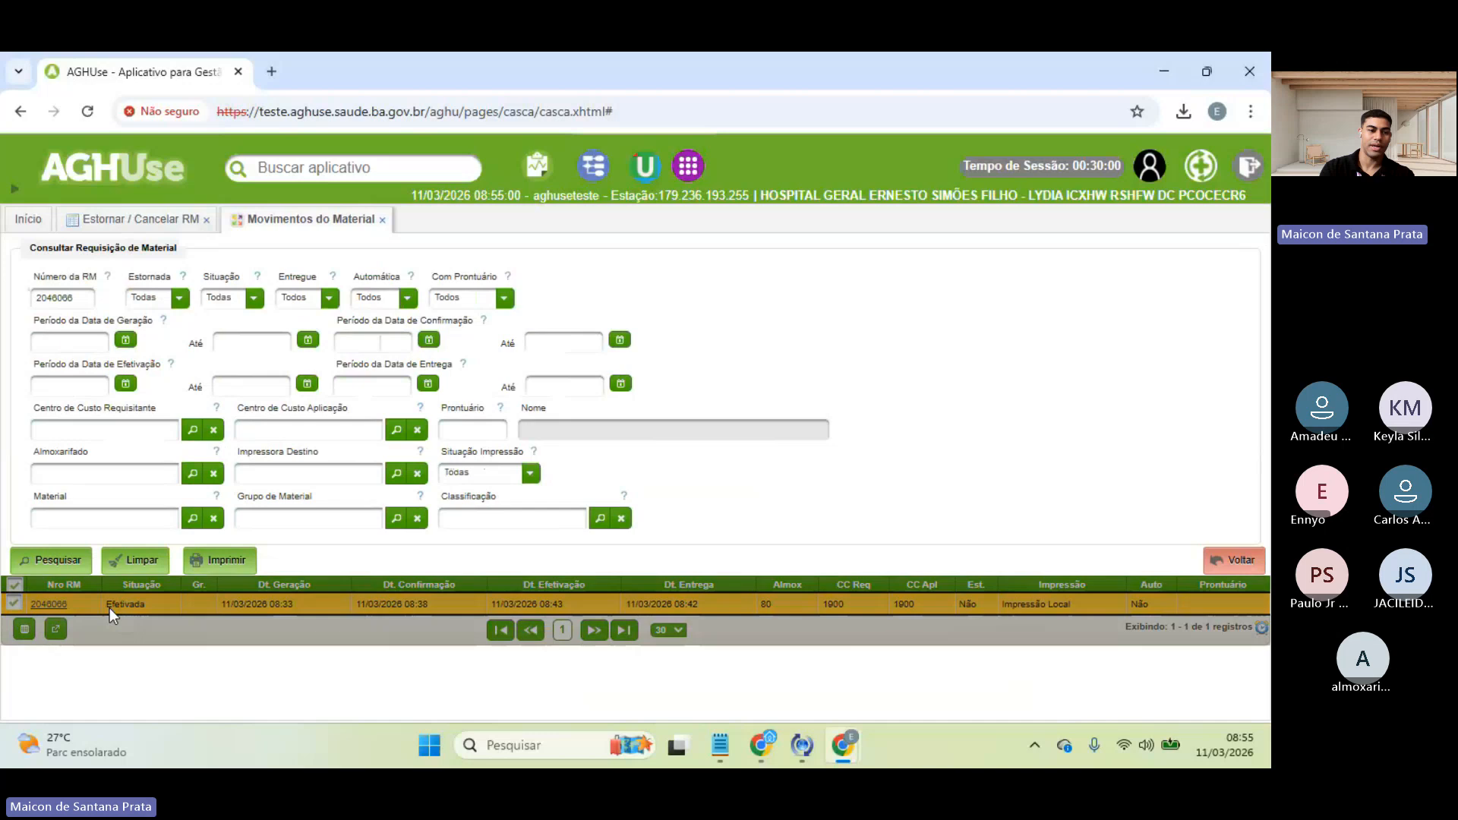
click(209, 567)
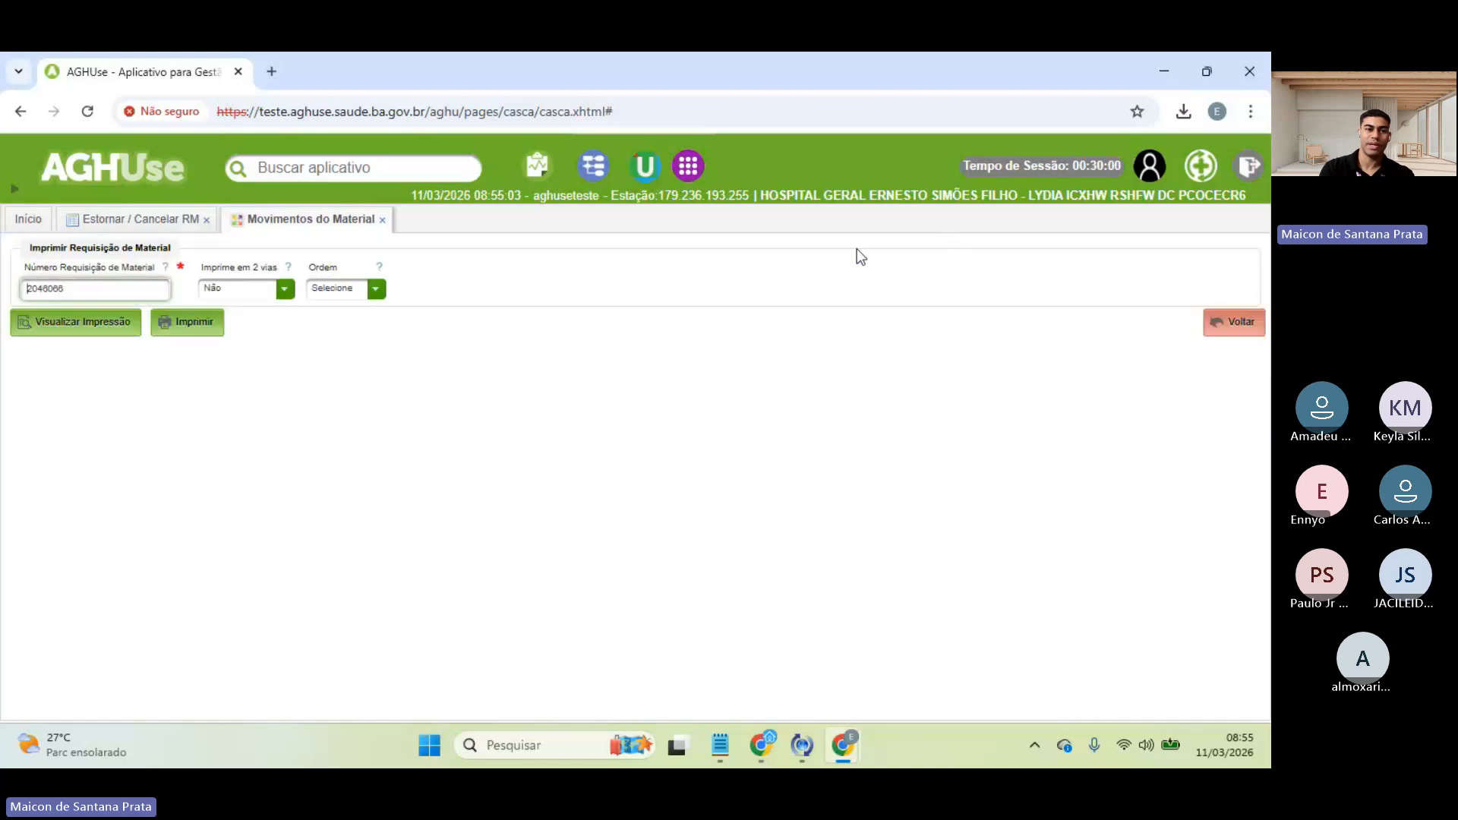
click(101, 331)
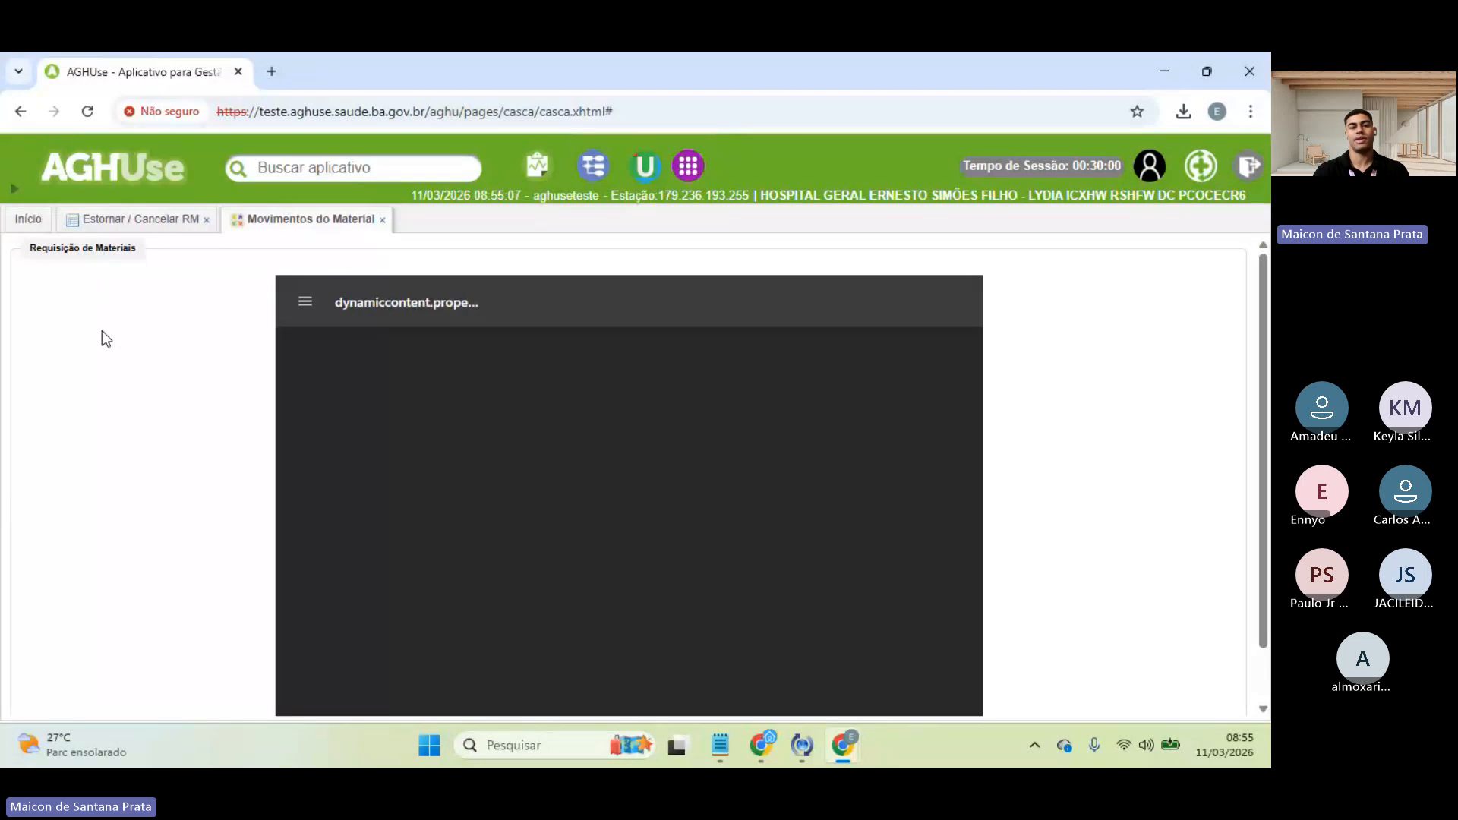
scroll(614, 480, down, 3)
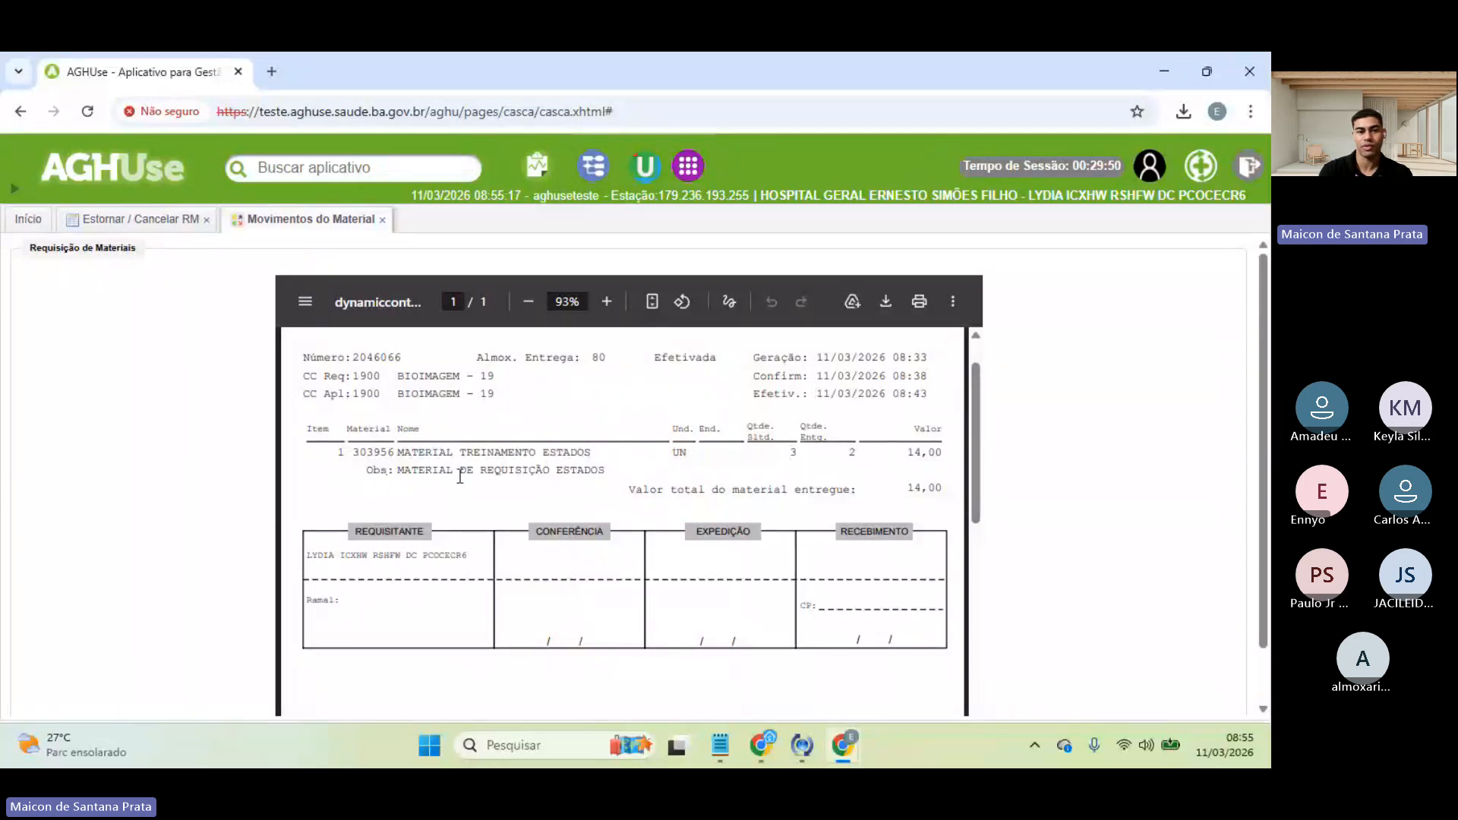
scroll(1046, 545, down, 2)
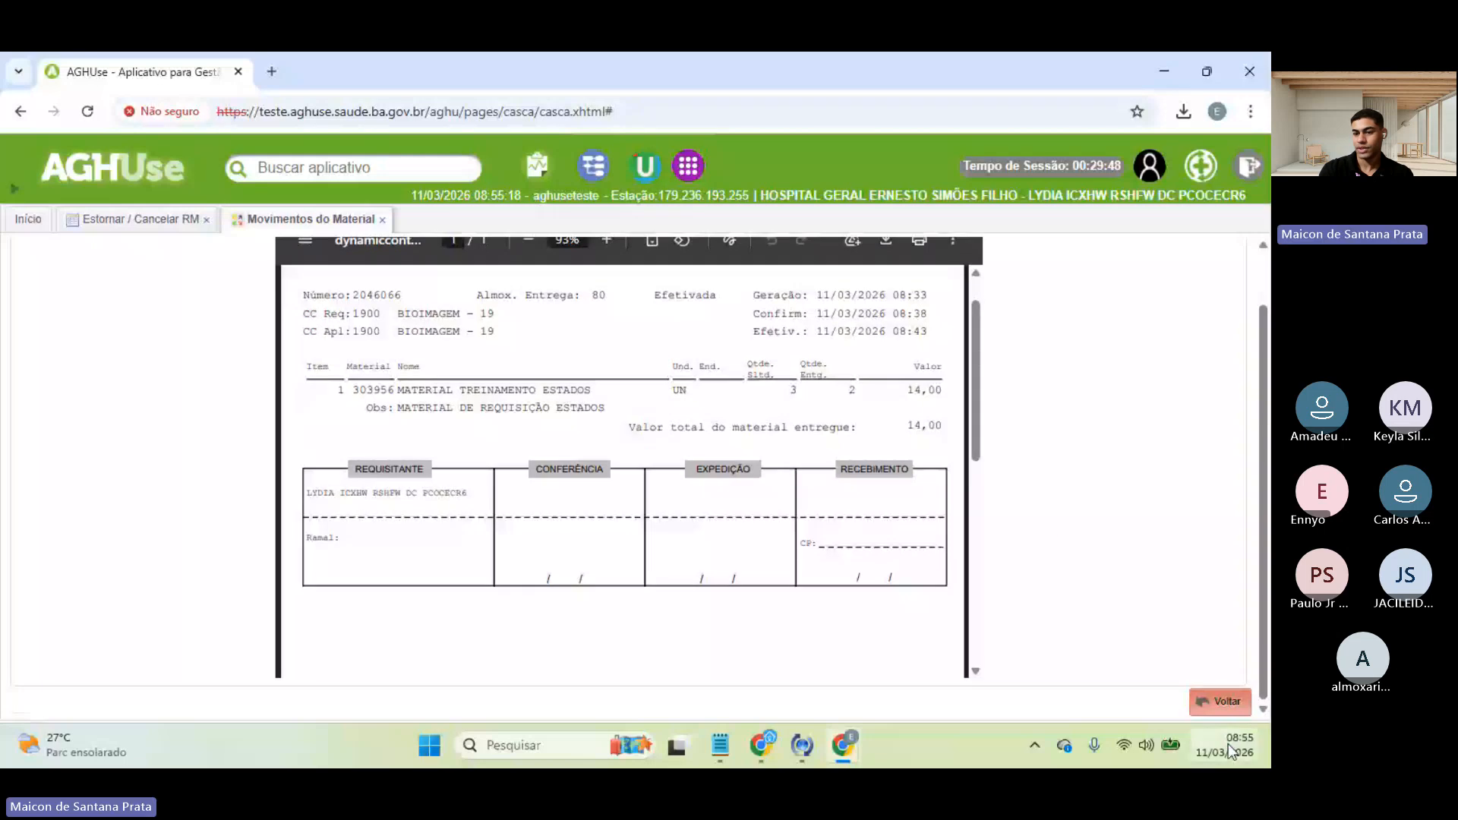
click(1220, 700)
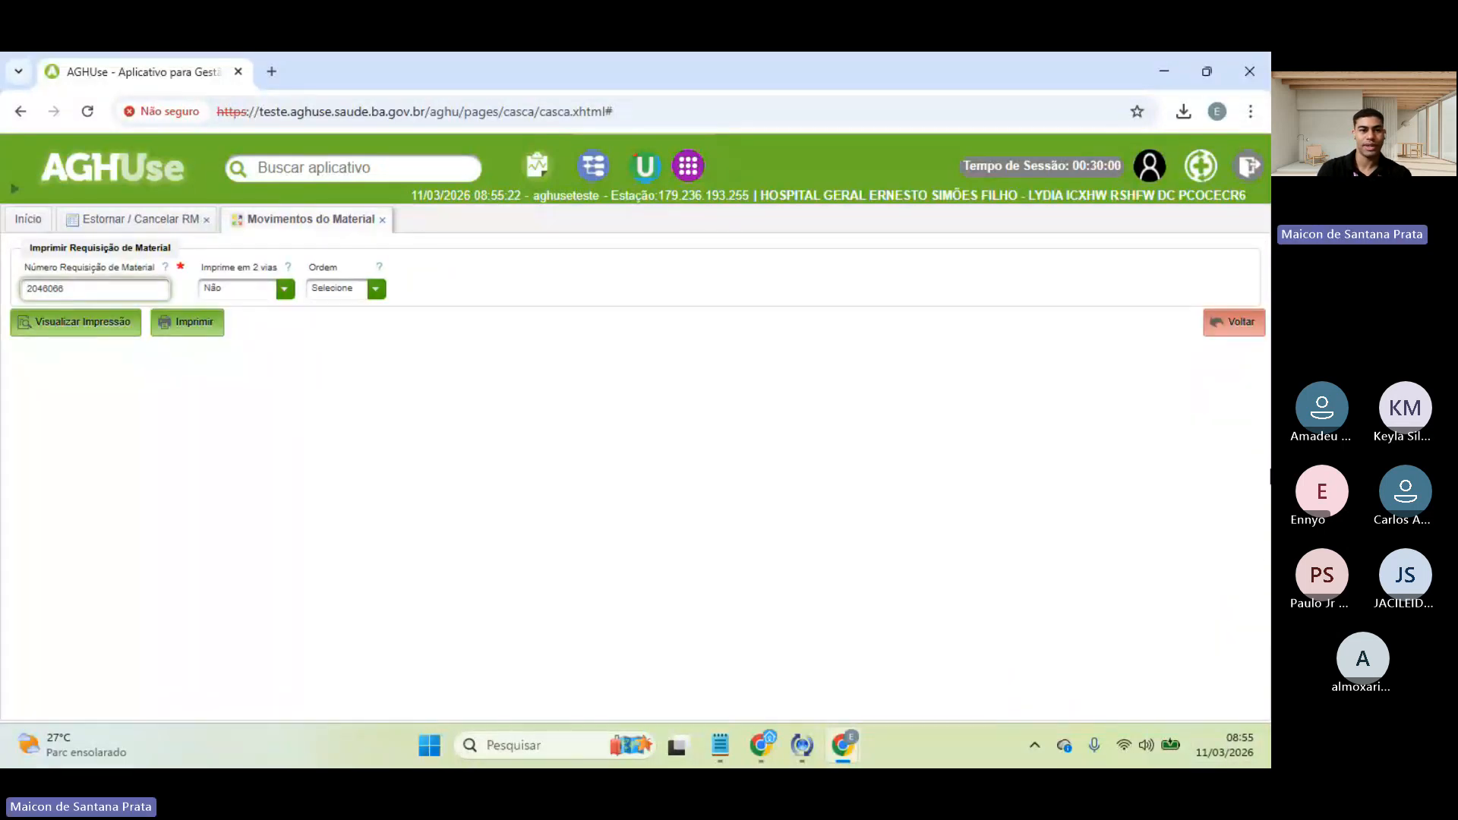
click(1236, 328)
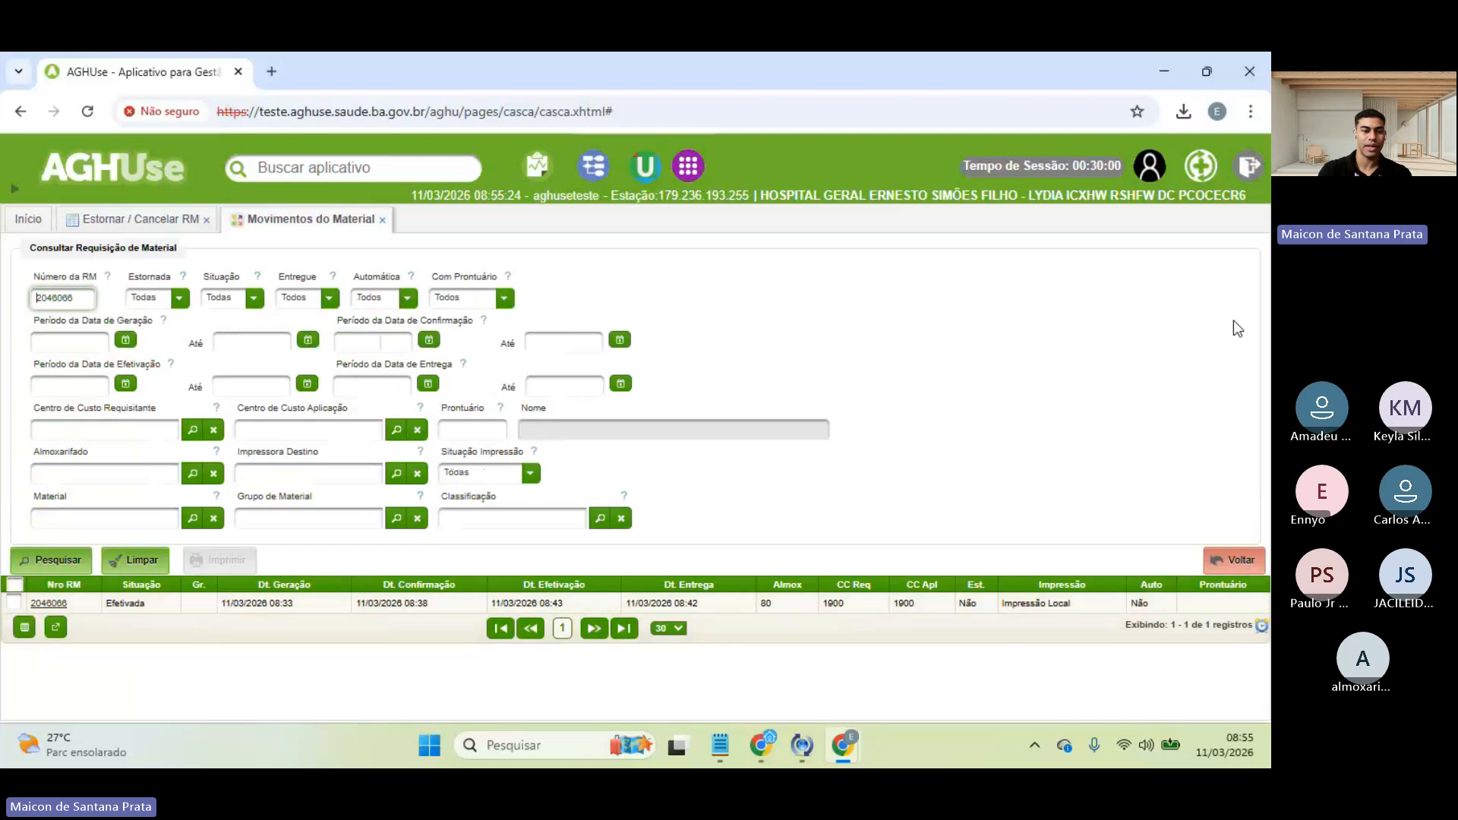
- Compare the RM 2046066 movement row with the reversal list, ending on Estornar / Cancelar RM
click(1227, 556)
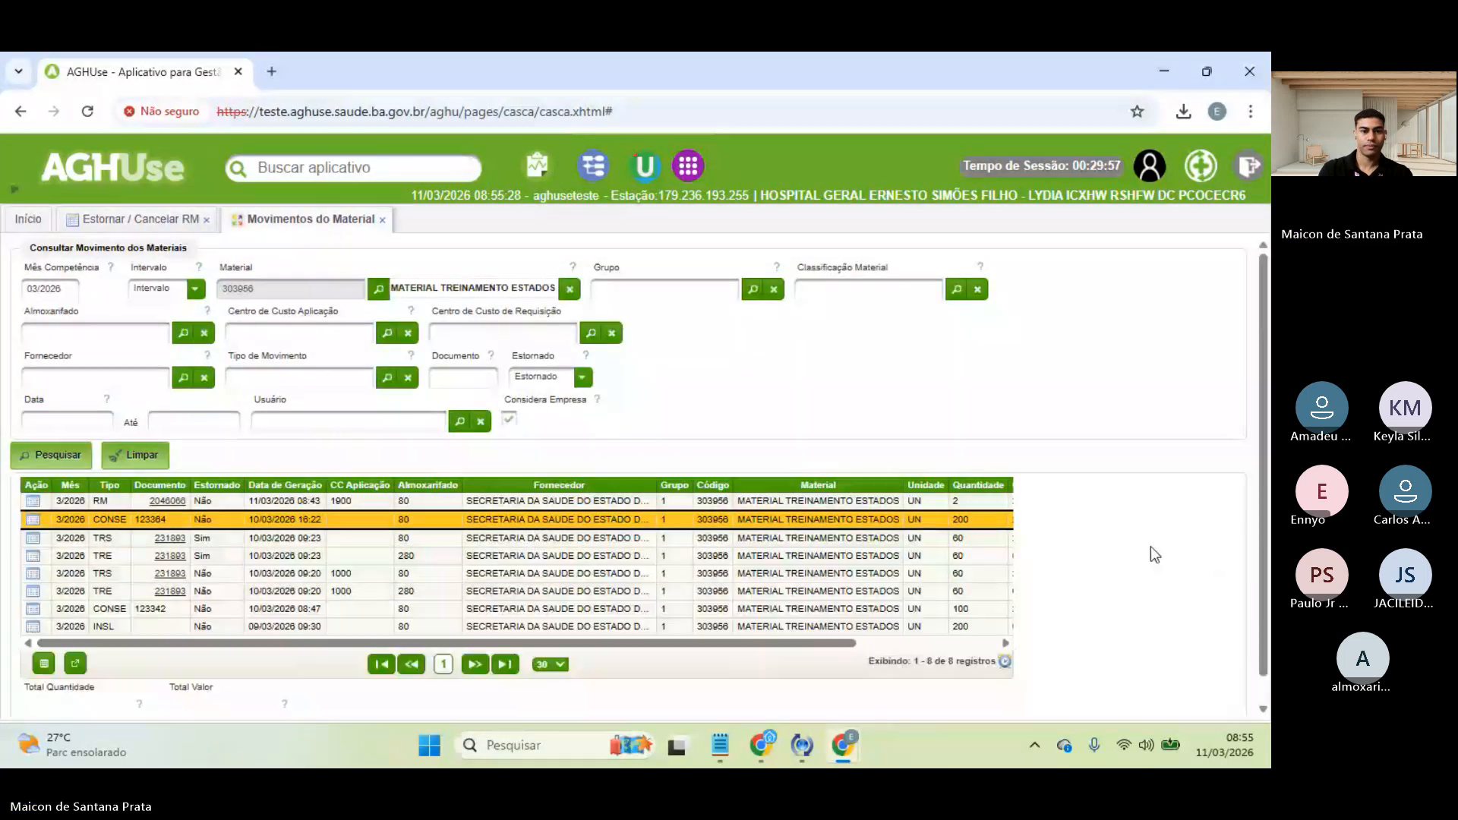
click(137, 220)
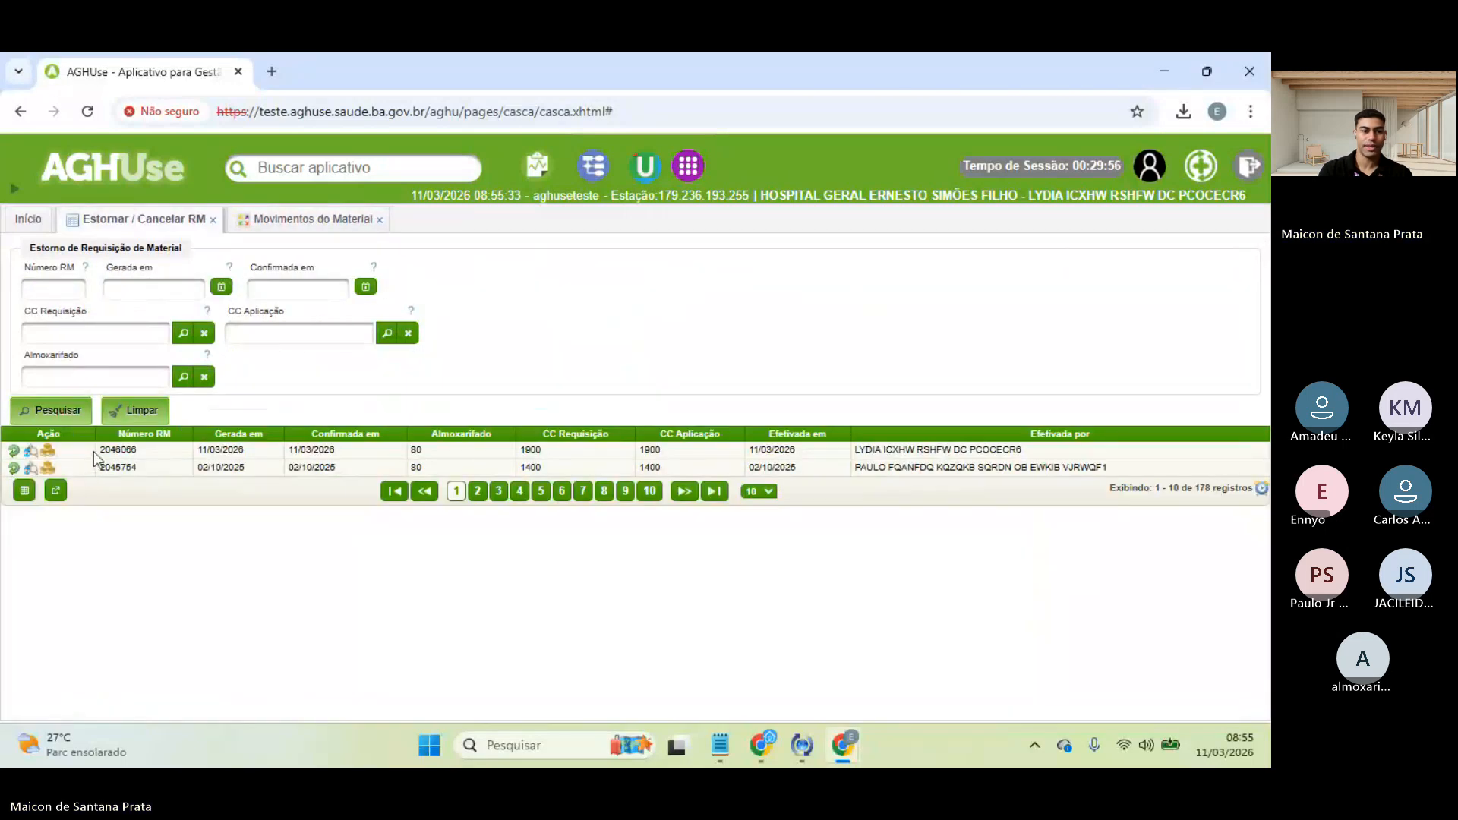
click(290, 220)
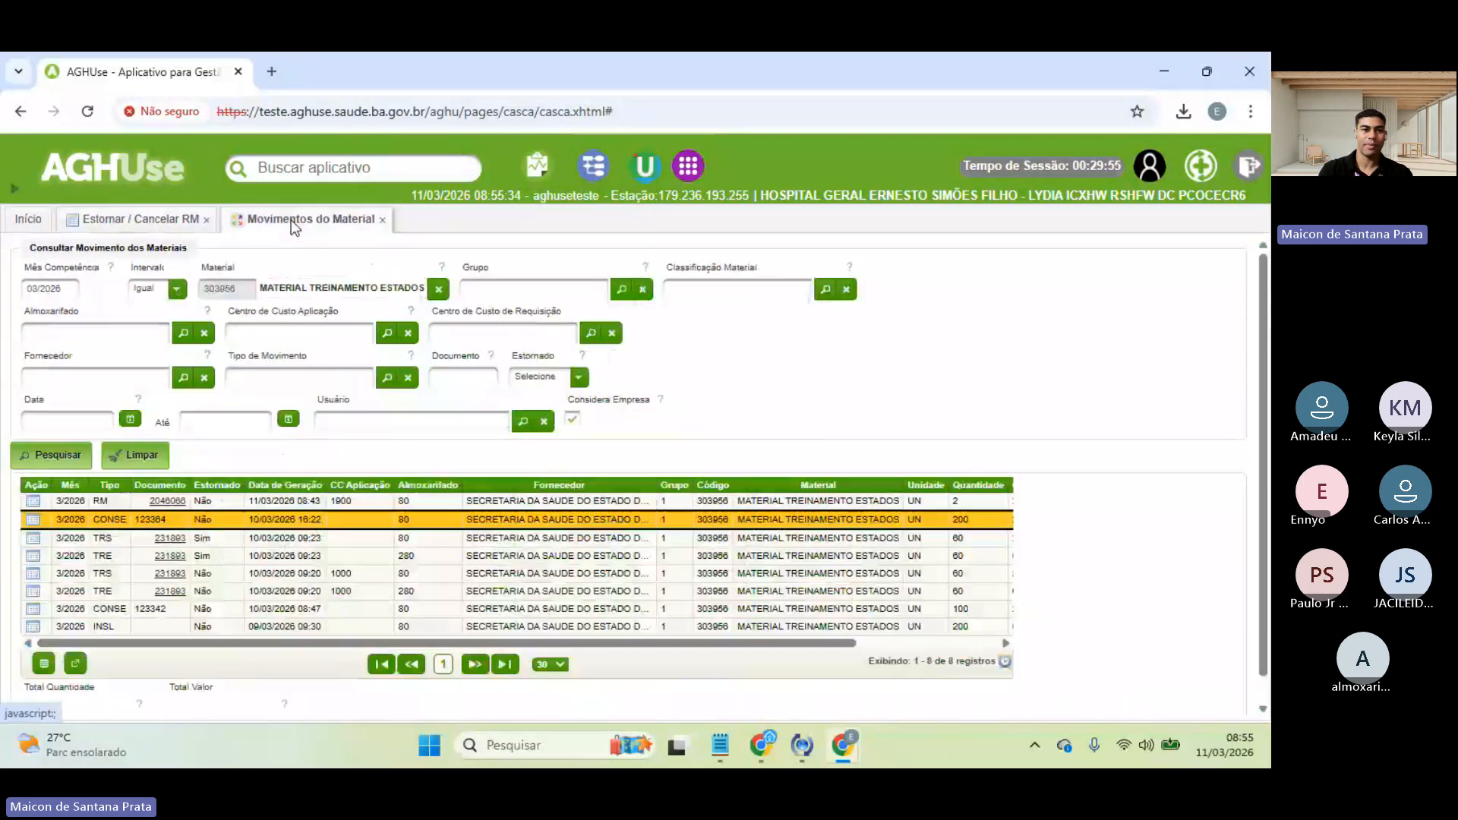
click(286, 502)
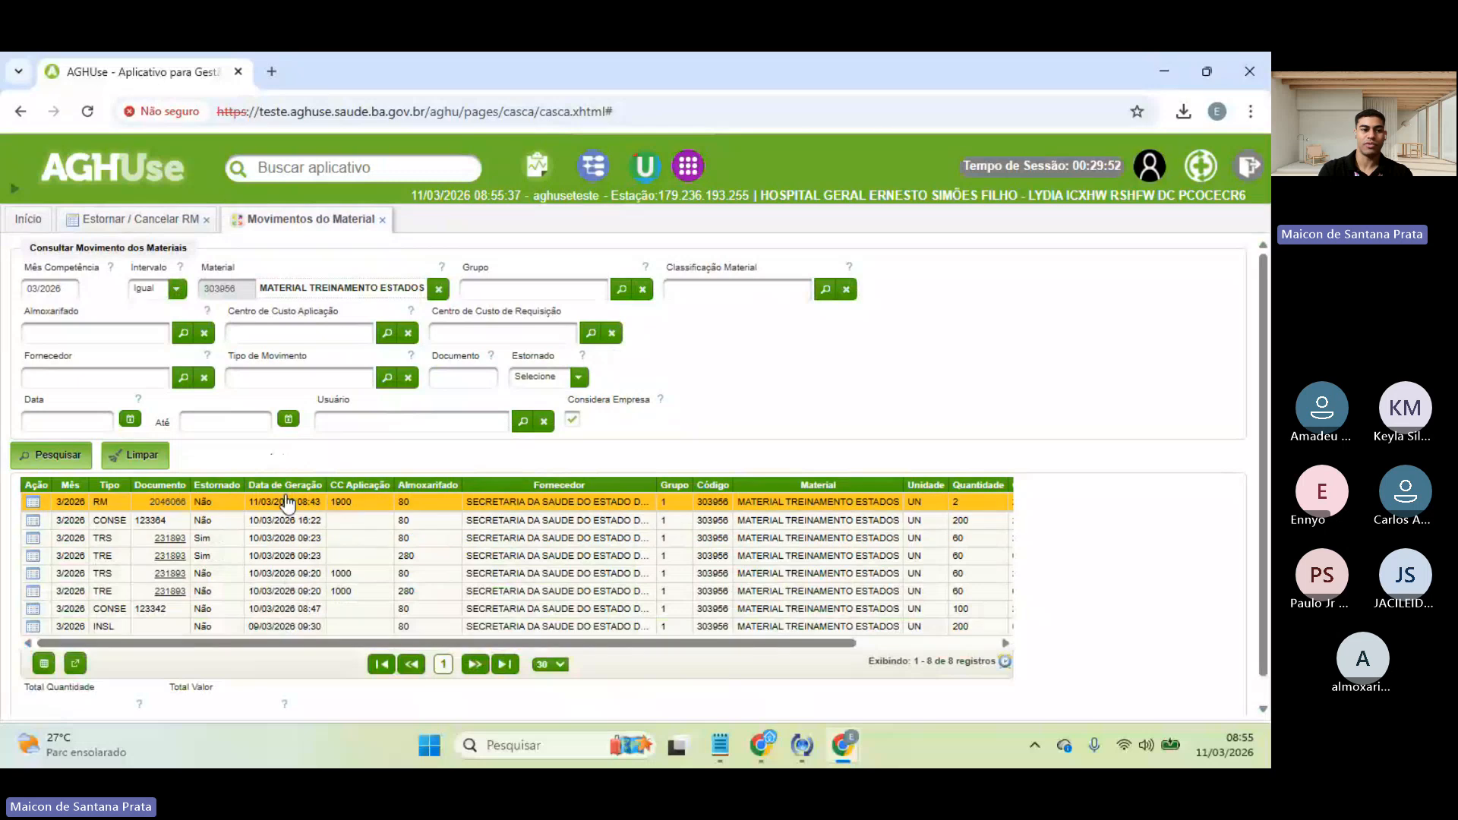
click(142, 220)
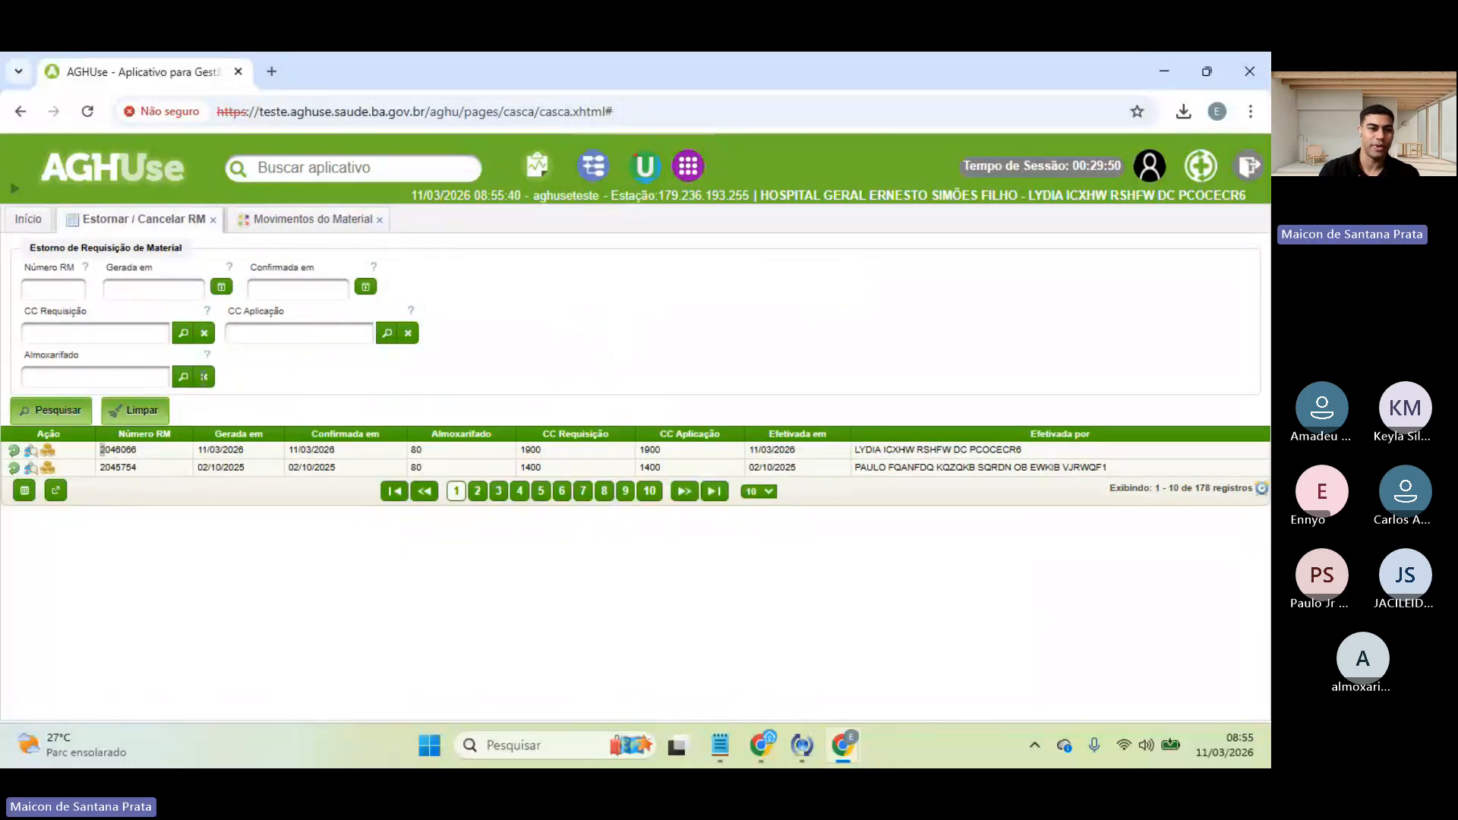
click(287, 221)
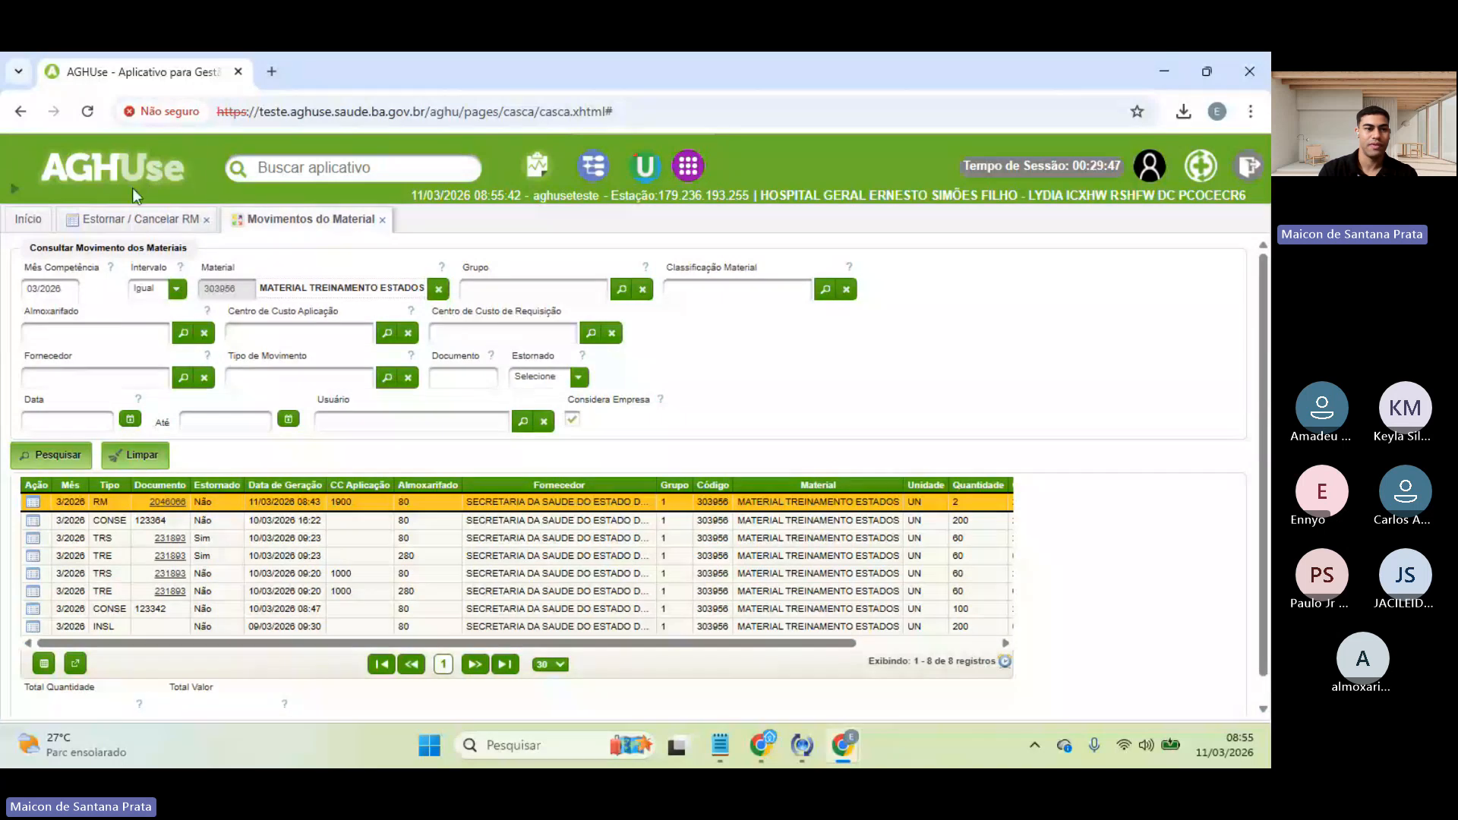
click(133, 220)
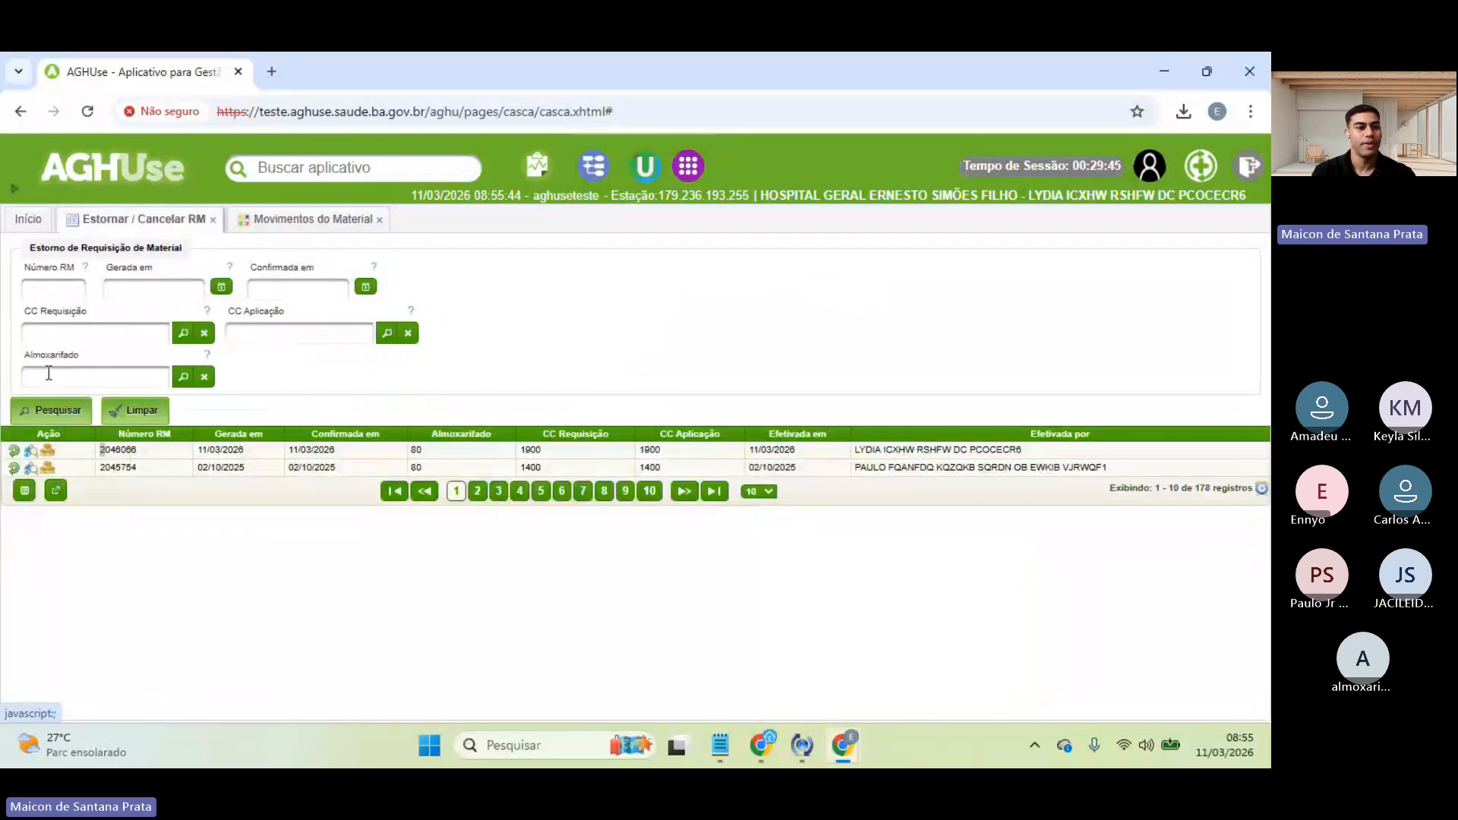
- Reverse requisition 2046066 and rerun the Movimentos do Material search
click(14, 452)
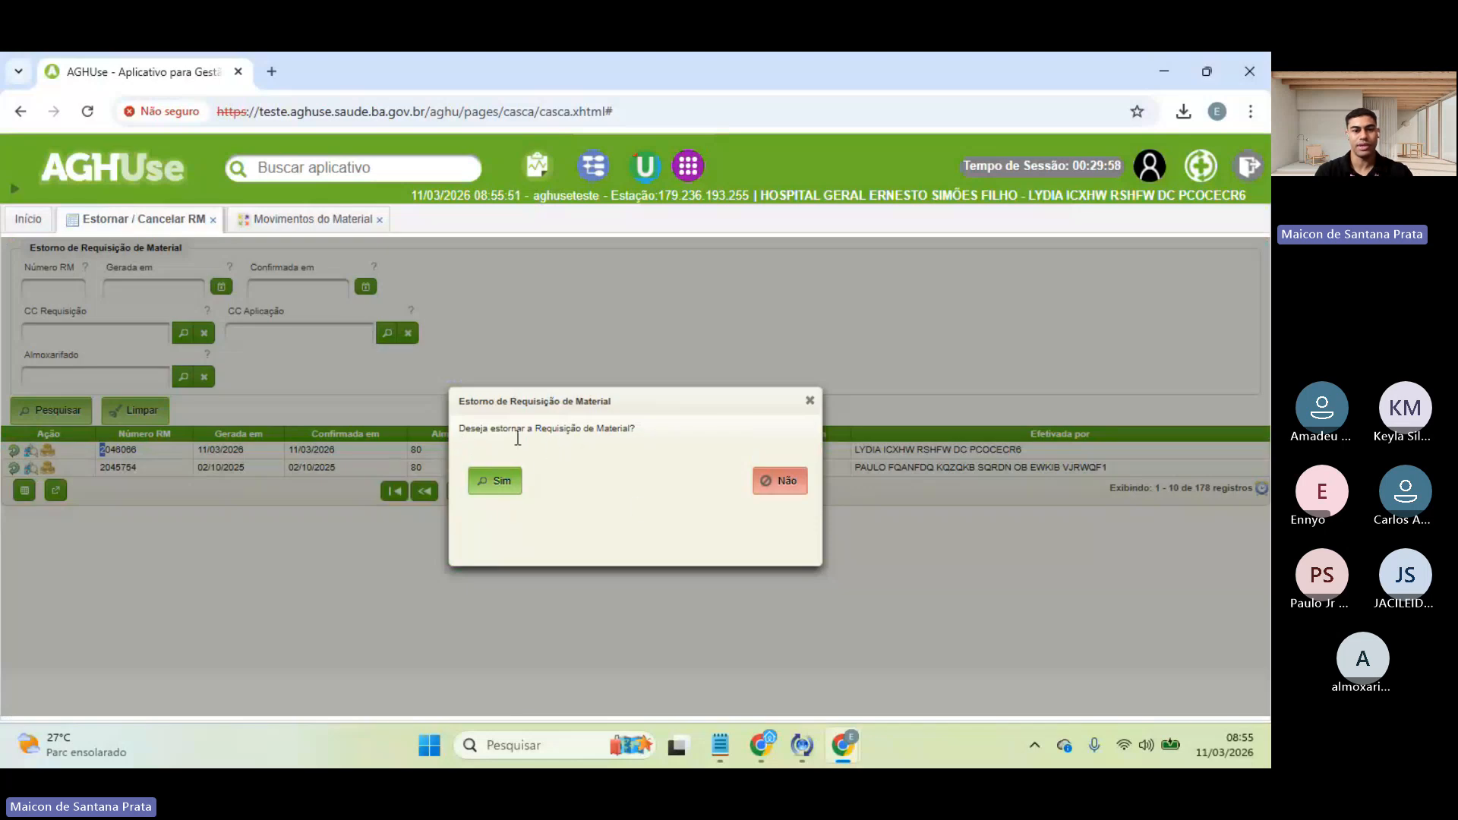
click(503, 482)
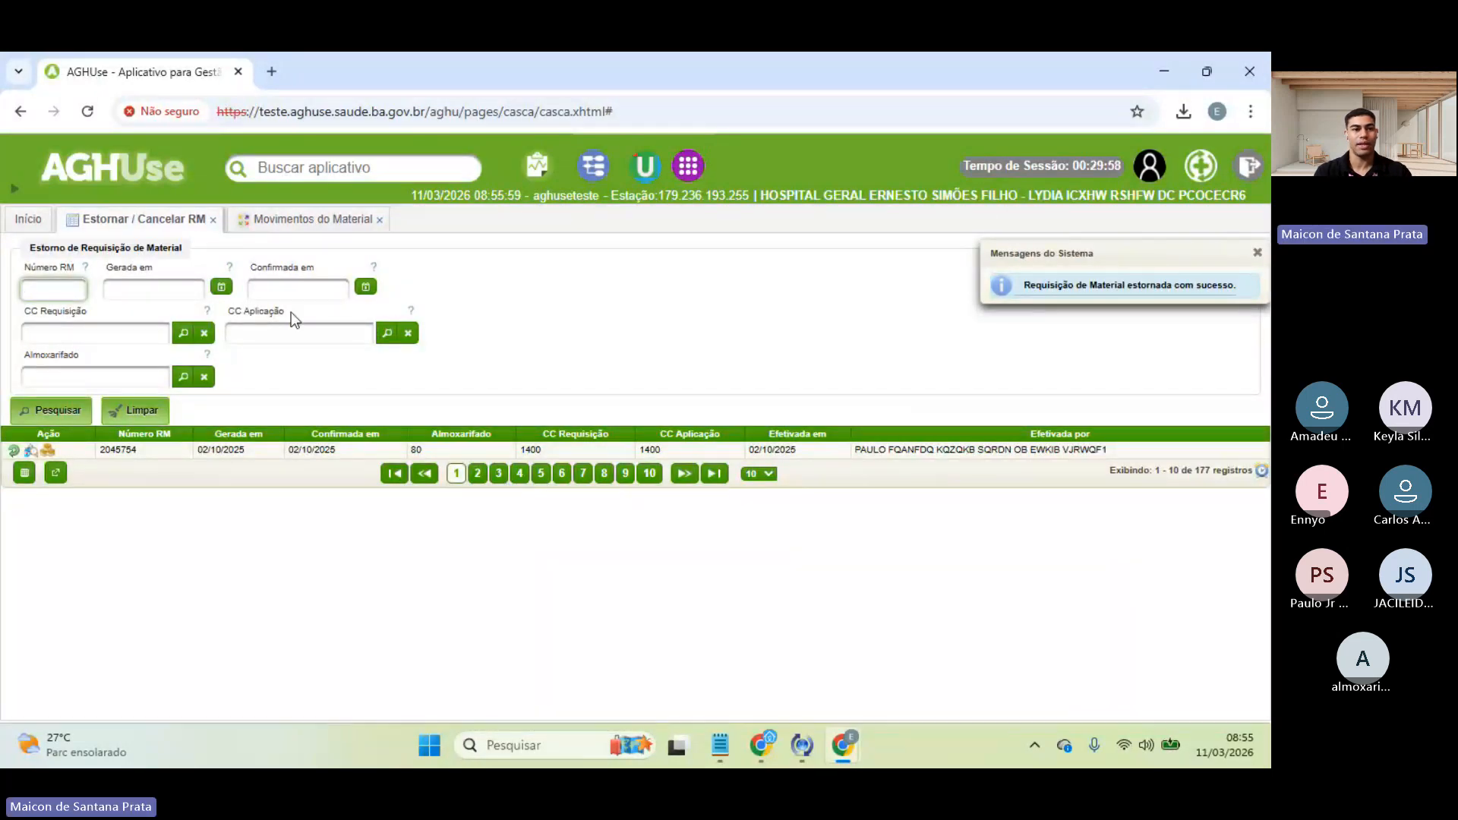
click(27, 225)
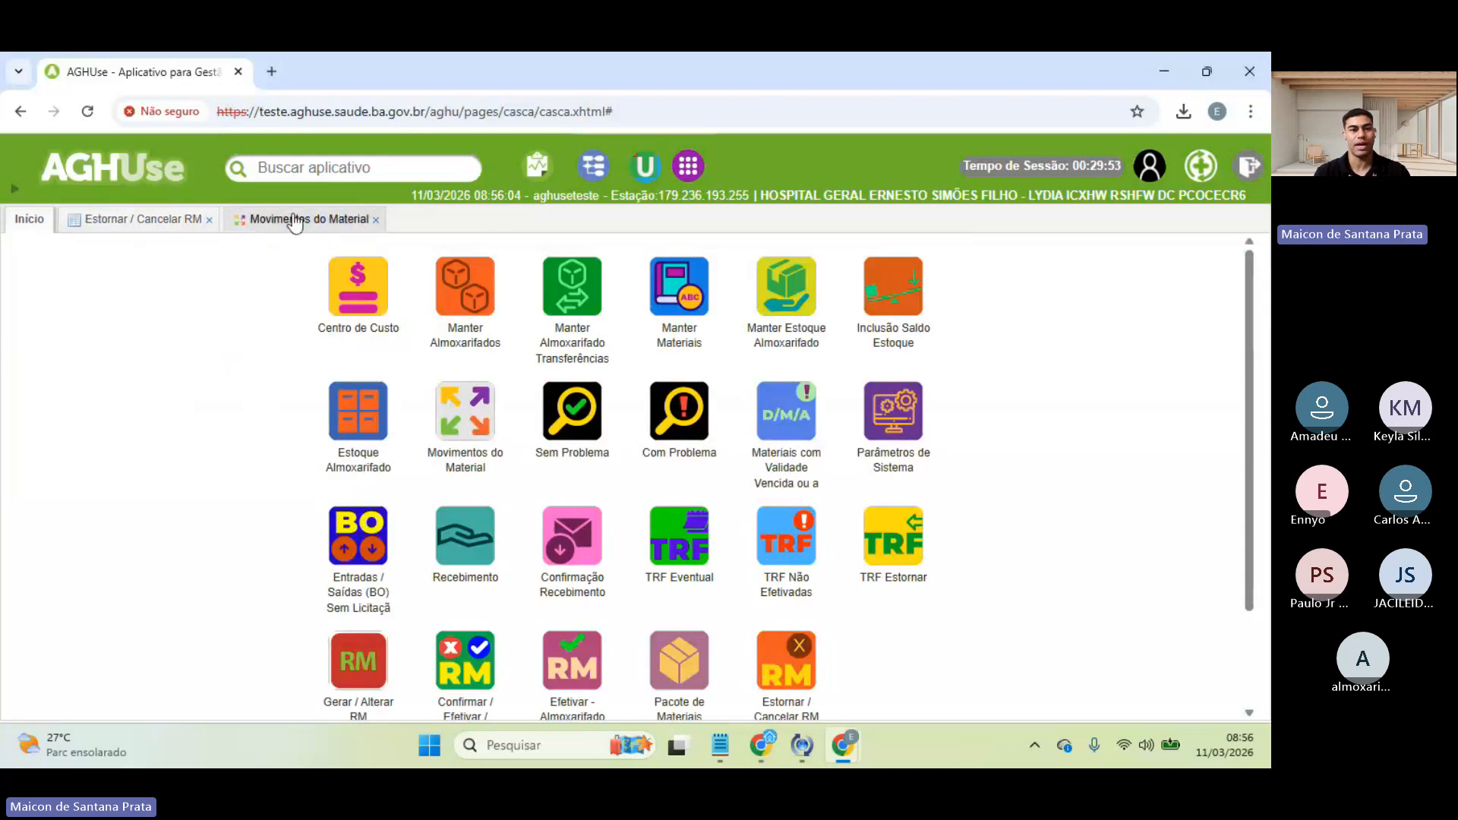
click(286, 219)
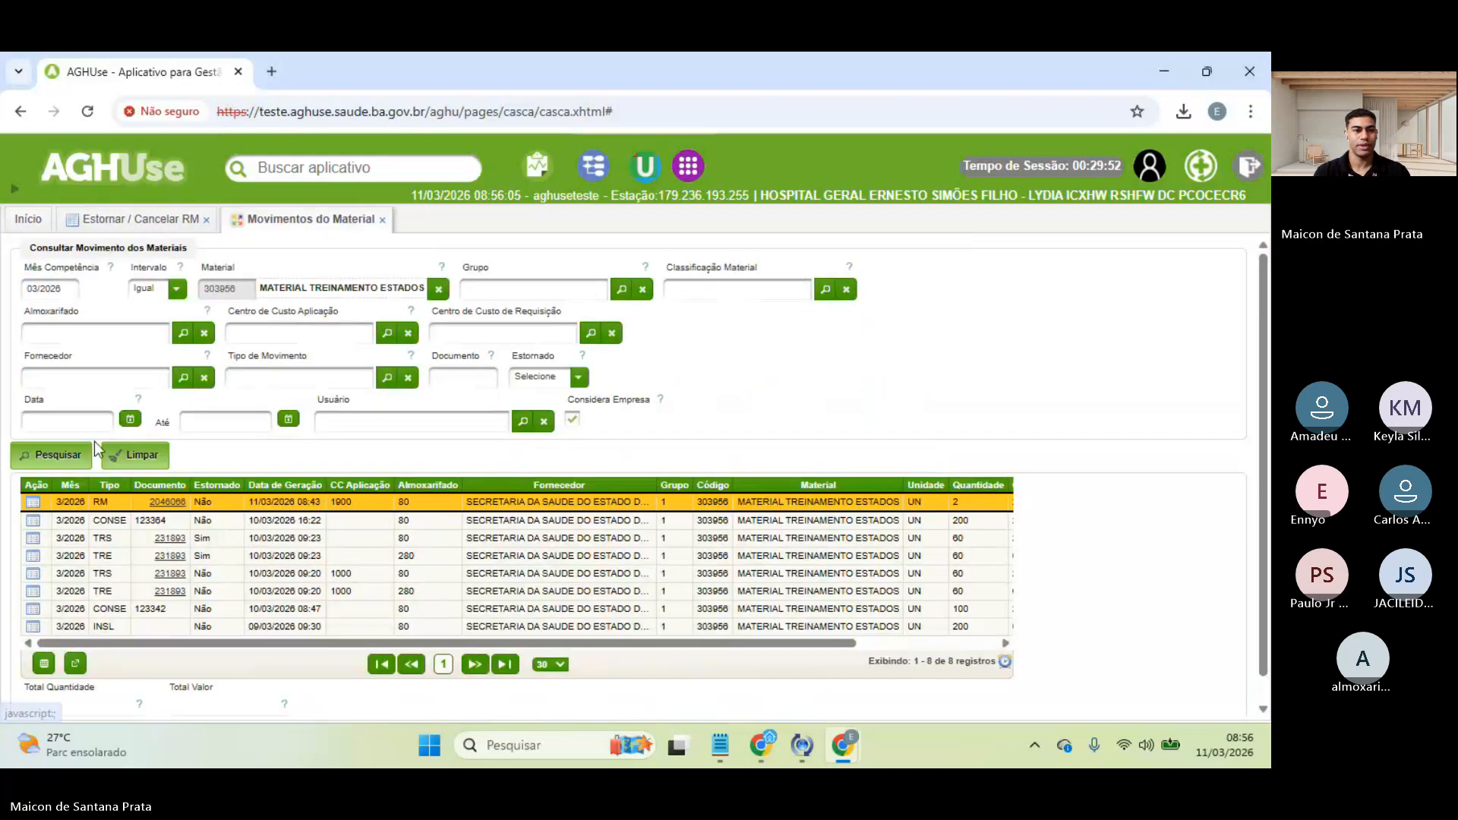
click(44, 464)
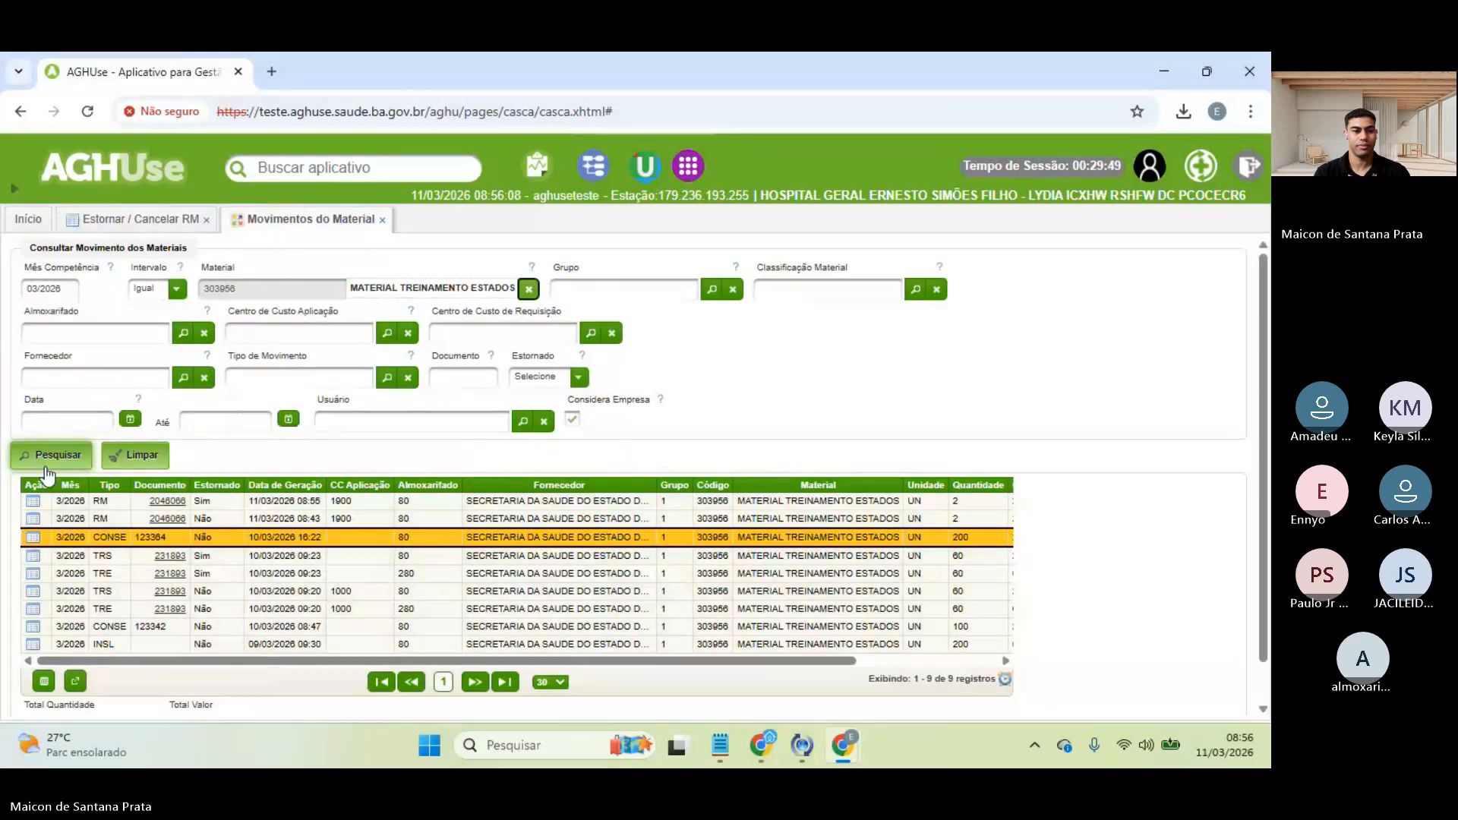
- Compare balances on the reversed and original RM 2046066 rows, then close Movimentos do Material
click(229, 503)
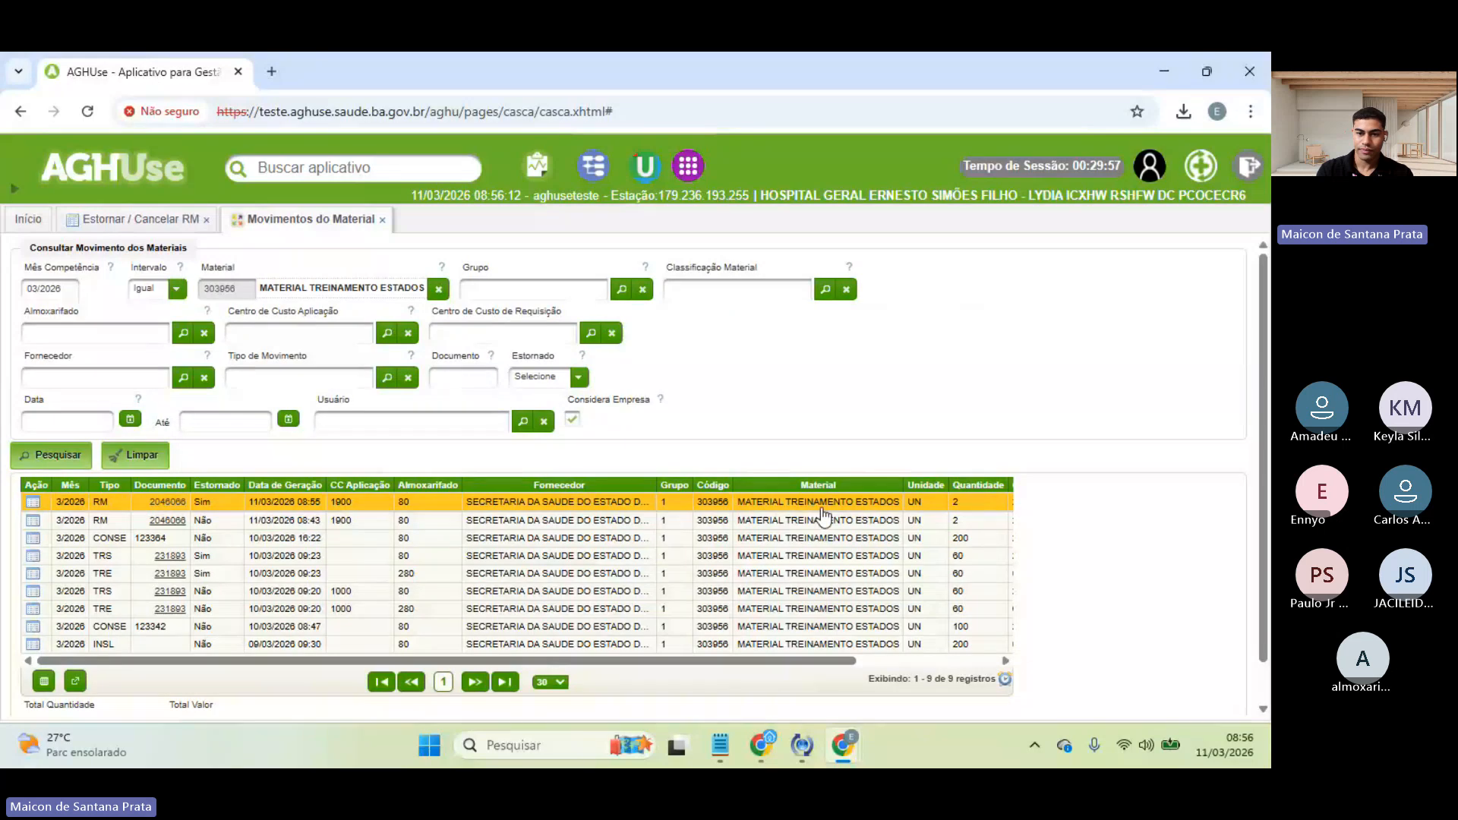
scroll(822, 516, right, 5)
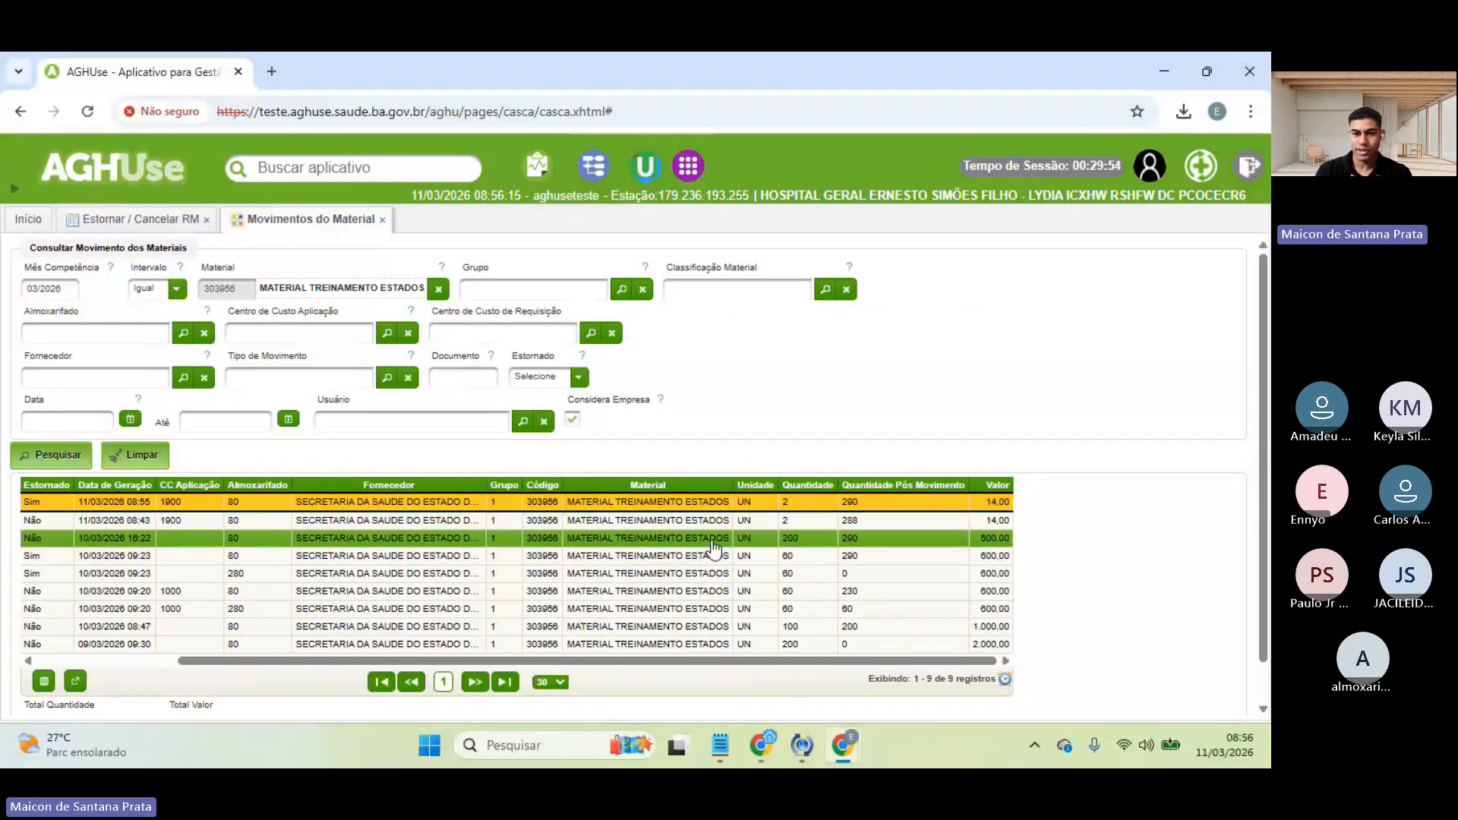
click(849, 521)
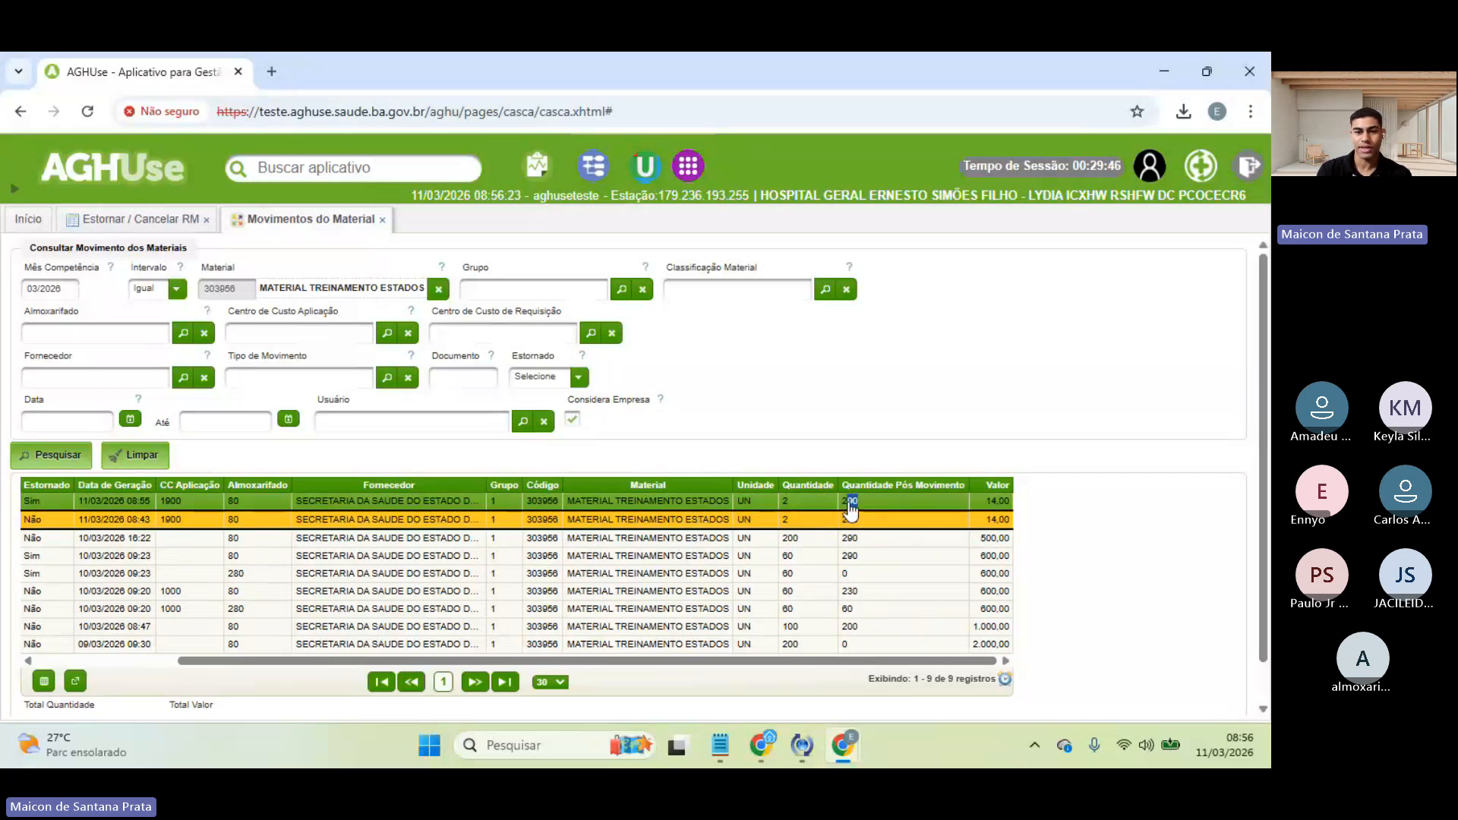
click(855, 501)
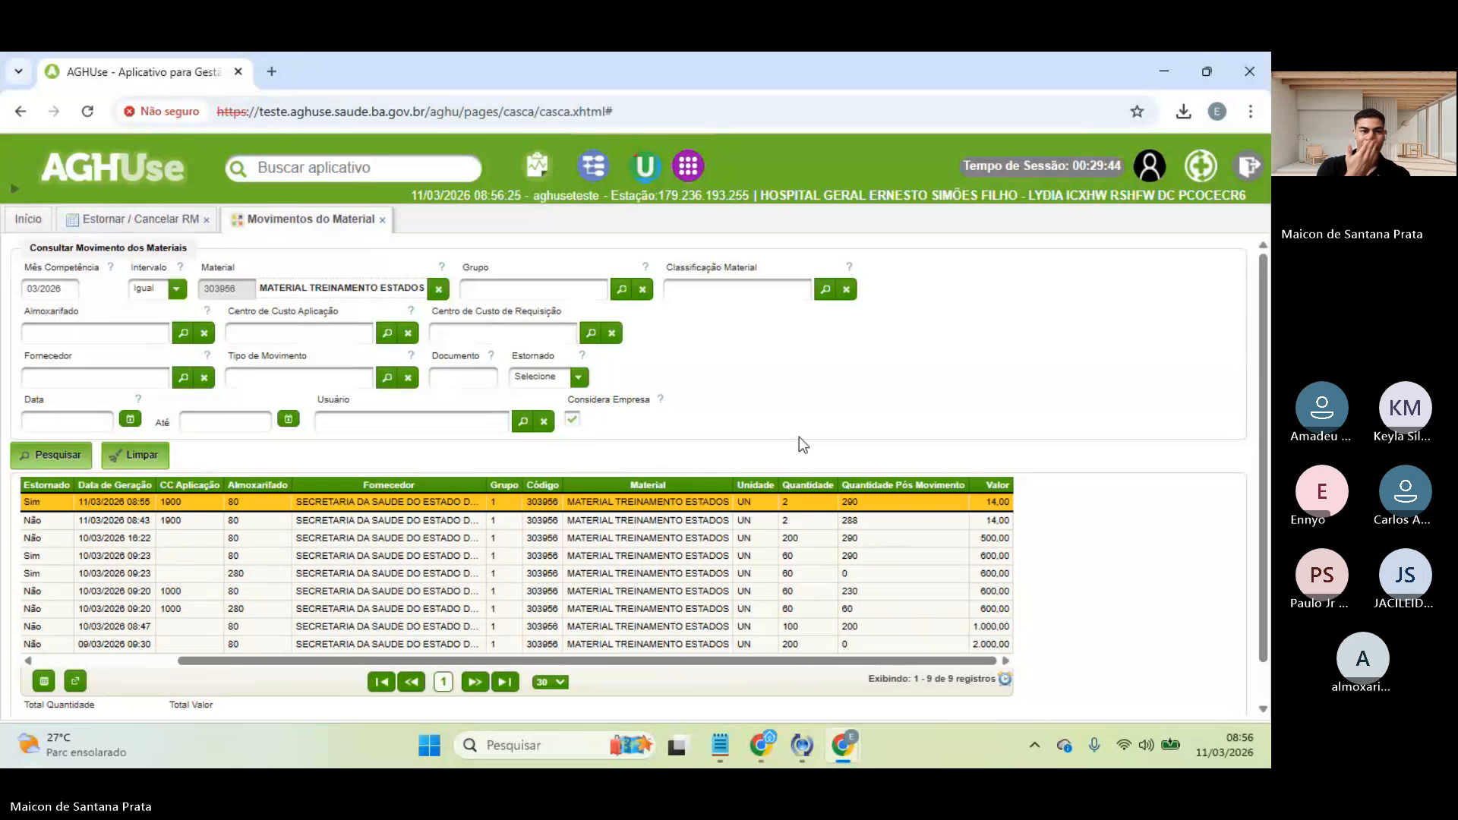
click(126, 220)
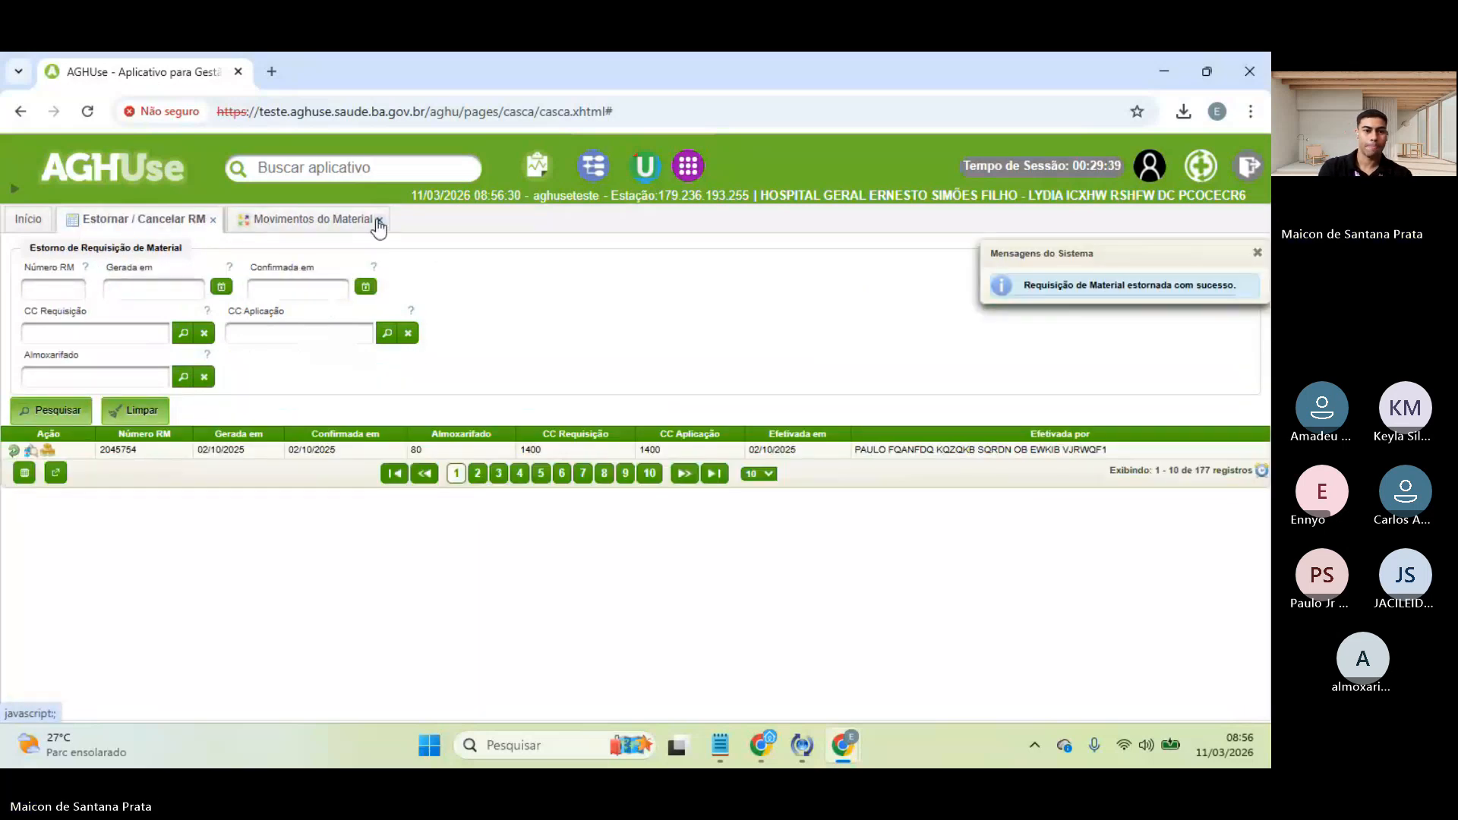
click(309, 220)
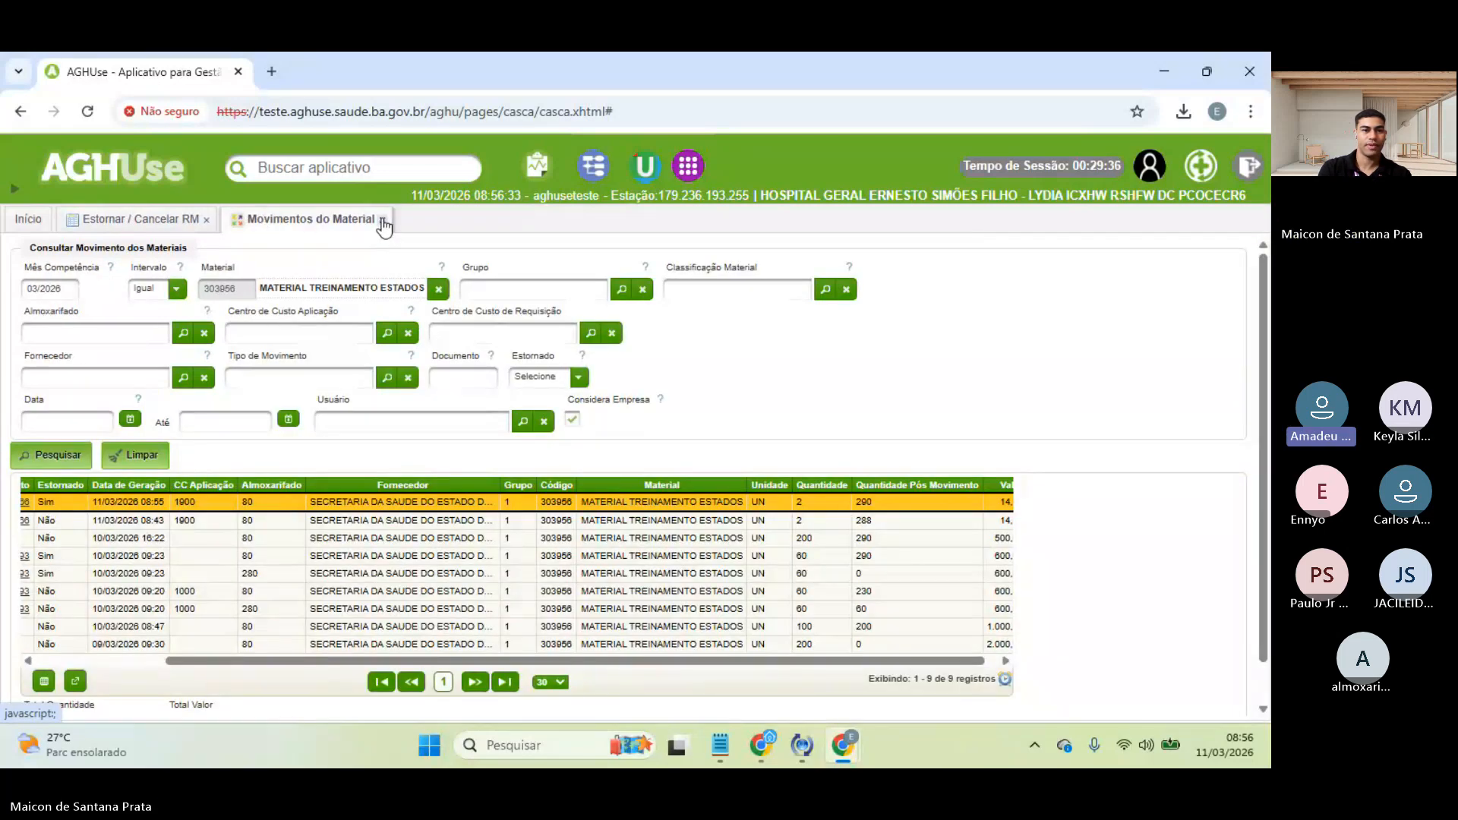
click(382, 220)
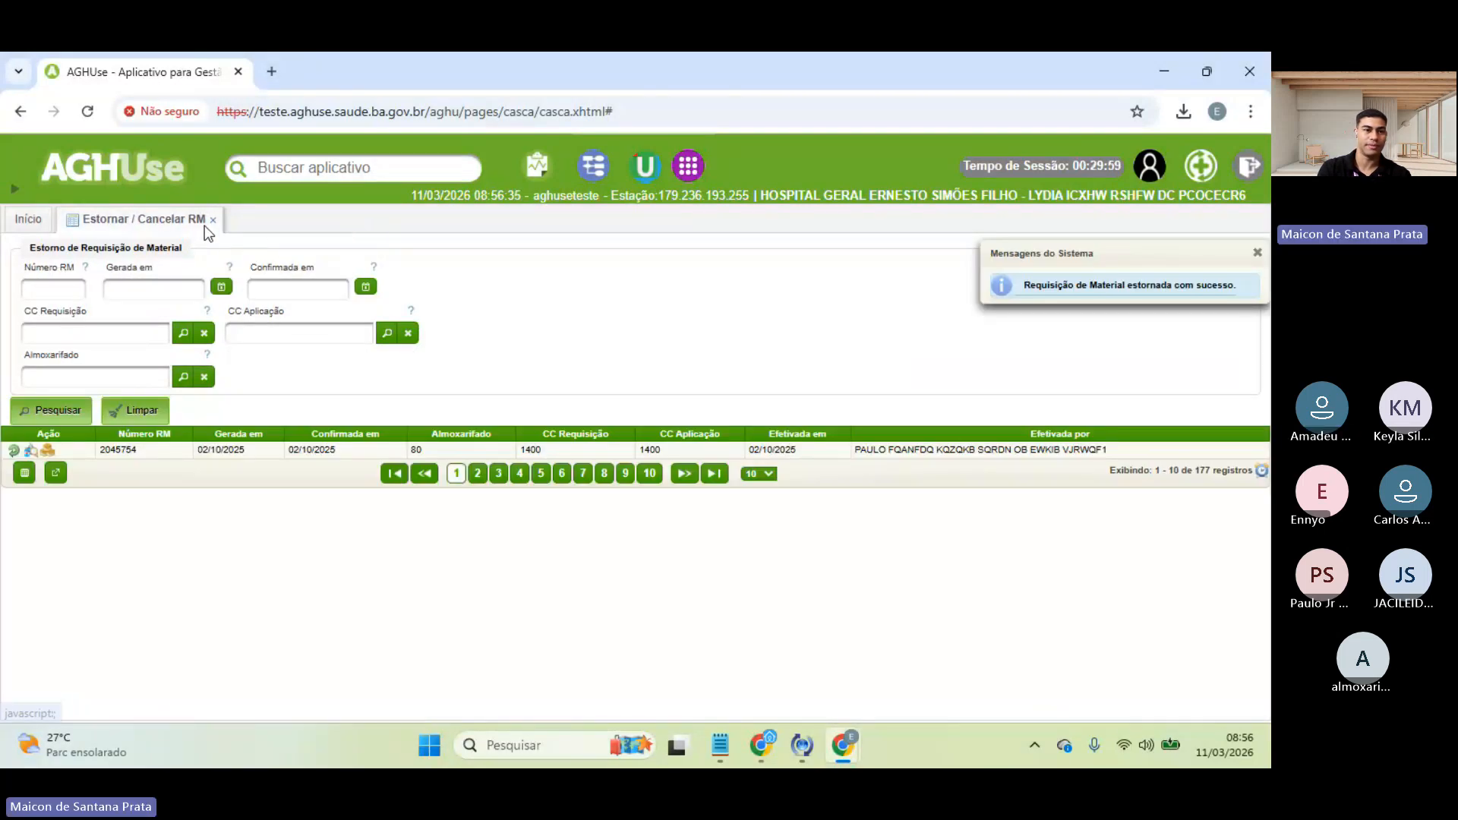
- Close the Estornar / Cancelar RM tab and scroll through the Início icon grid
click(212, 221)
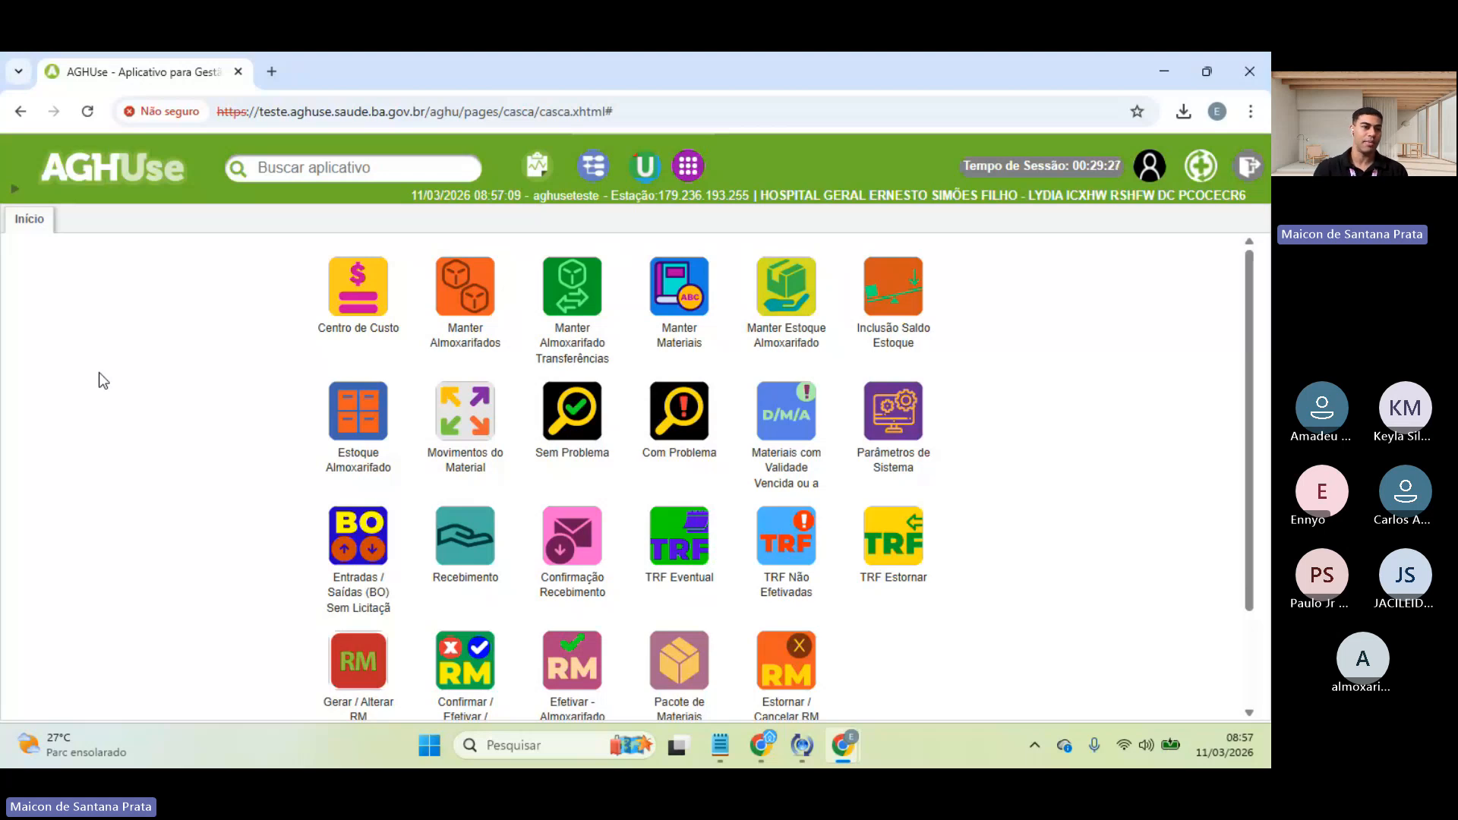
scroll(189, 475, down, 2)
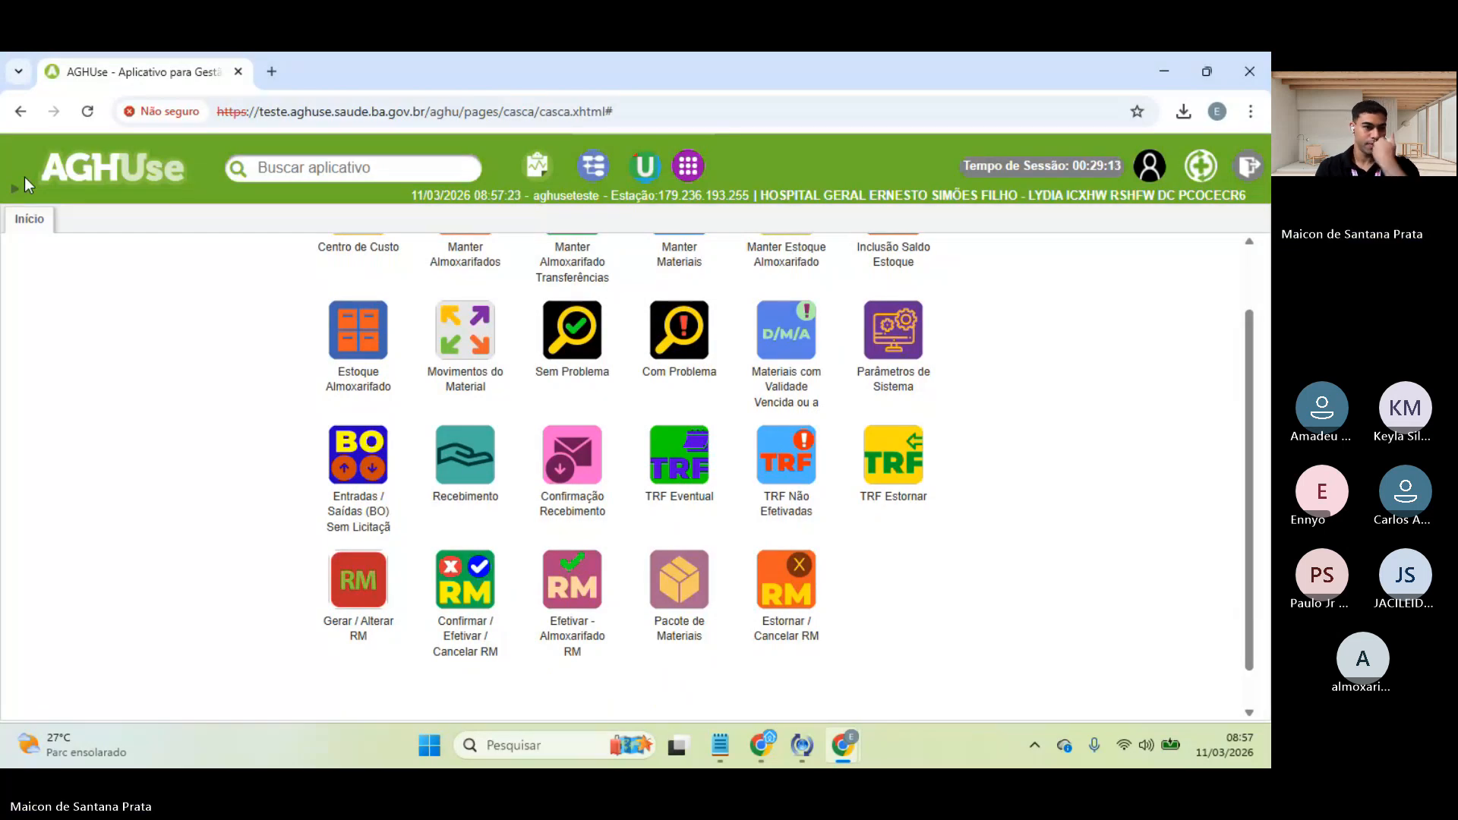
- Add Gerar / Alterar DA to the favourites from the module menu
click(6, 188)
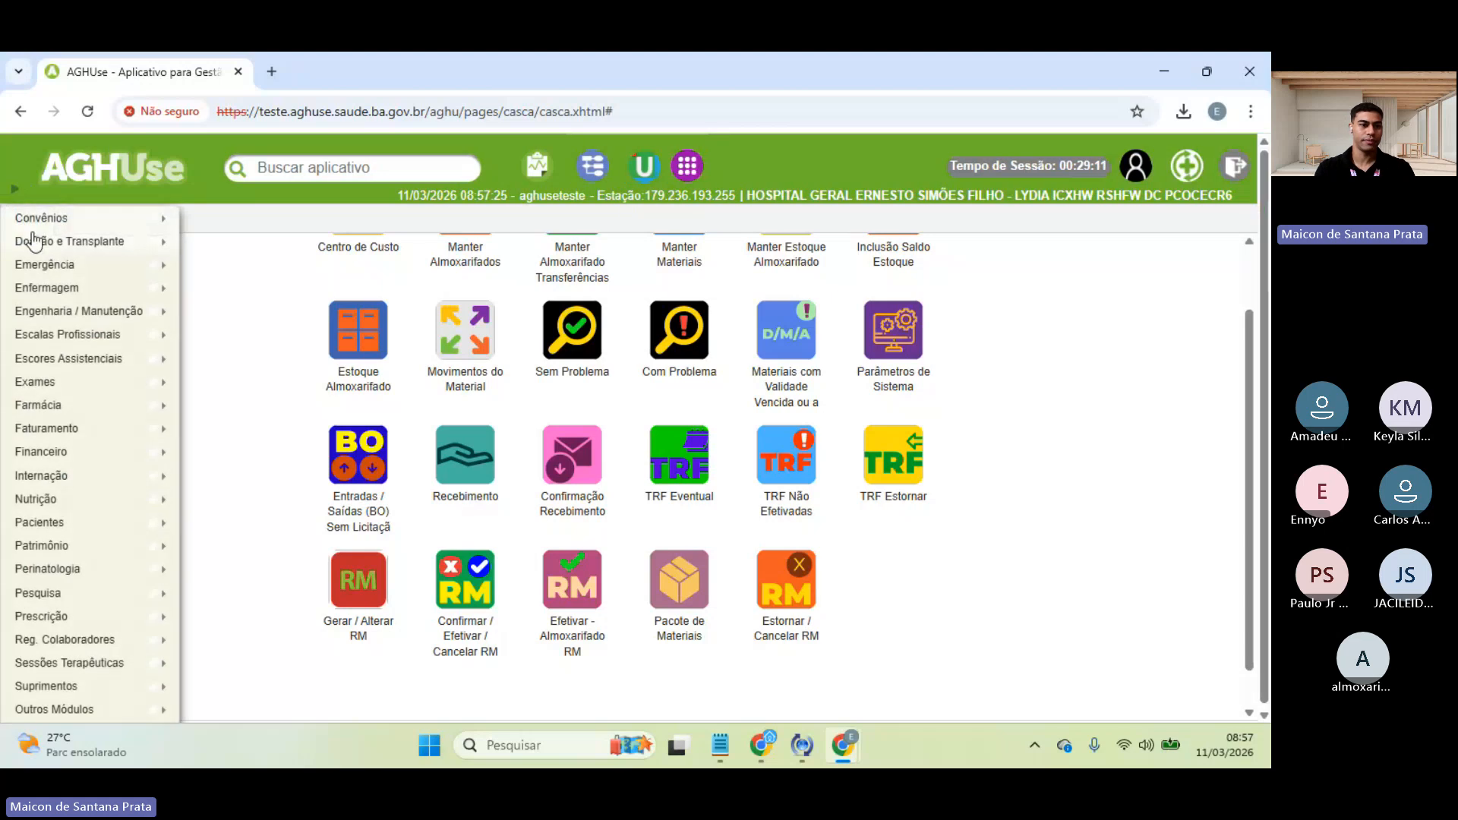
mouse_move(84, 686)
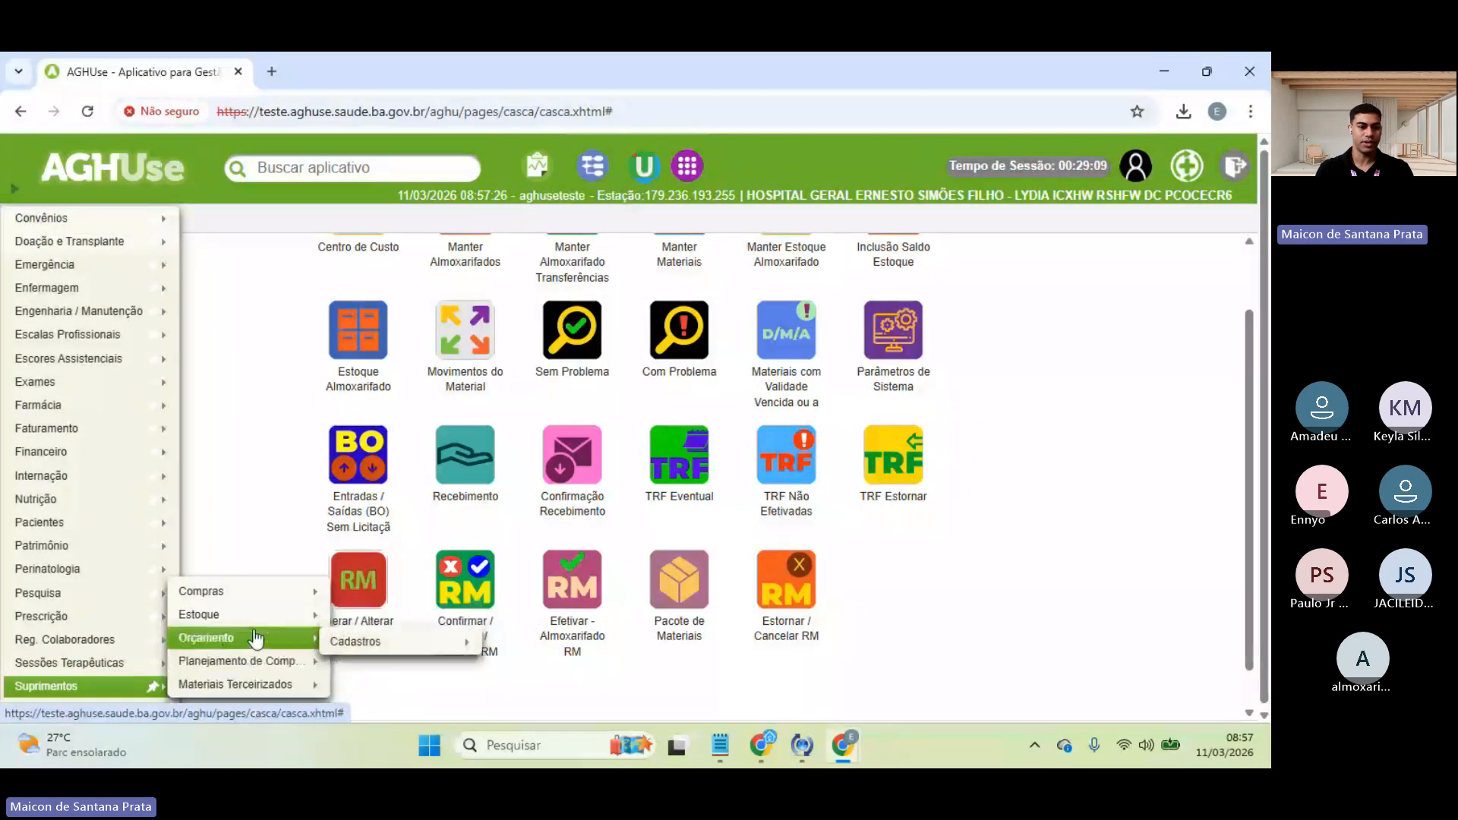
mouse_move(228, 615)
mouse_move(426, 516)
mouse_move(425, 402)
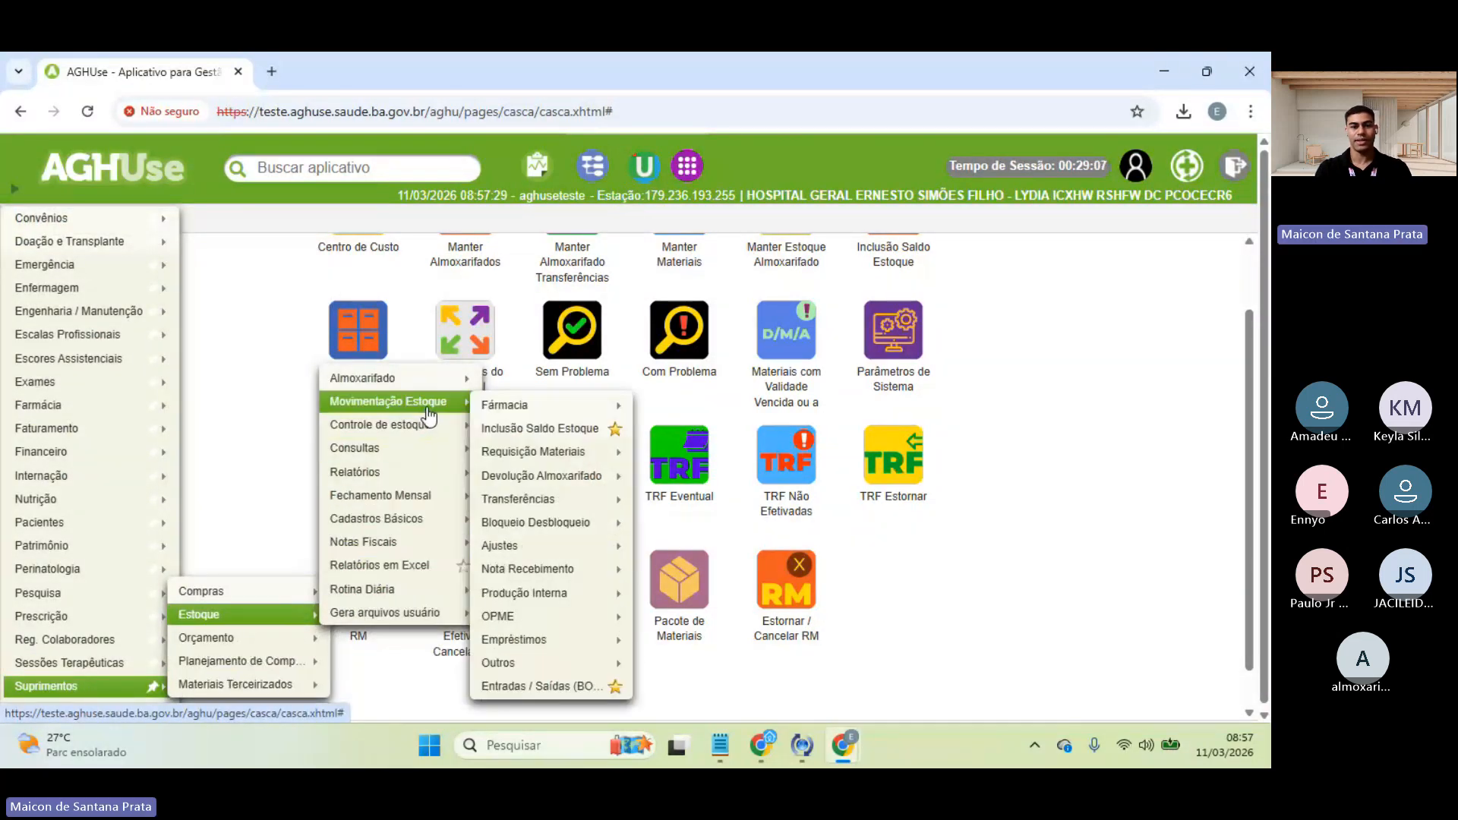
mouse_move(541, 483)
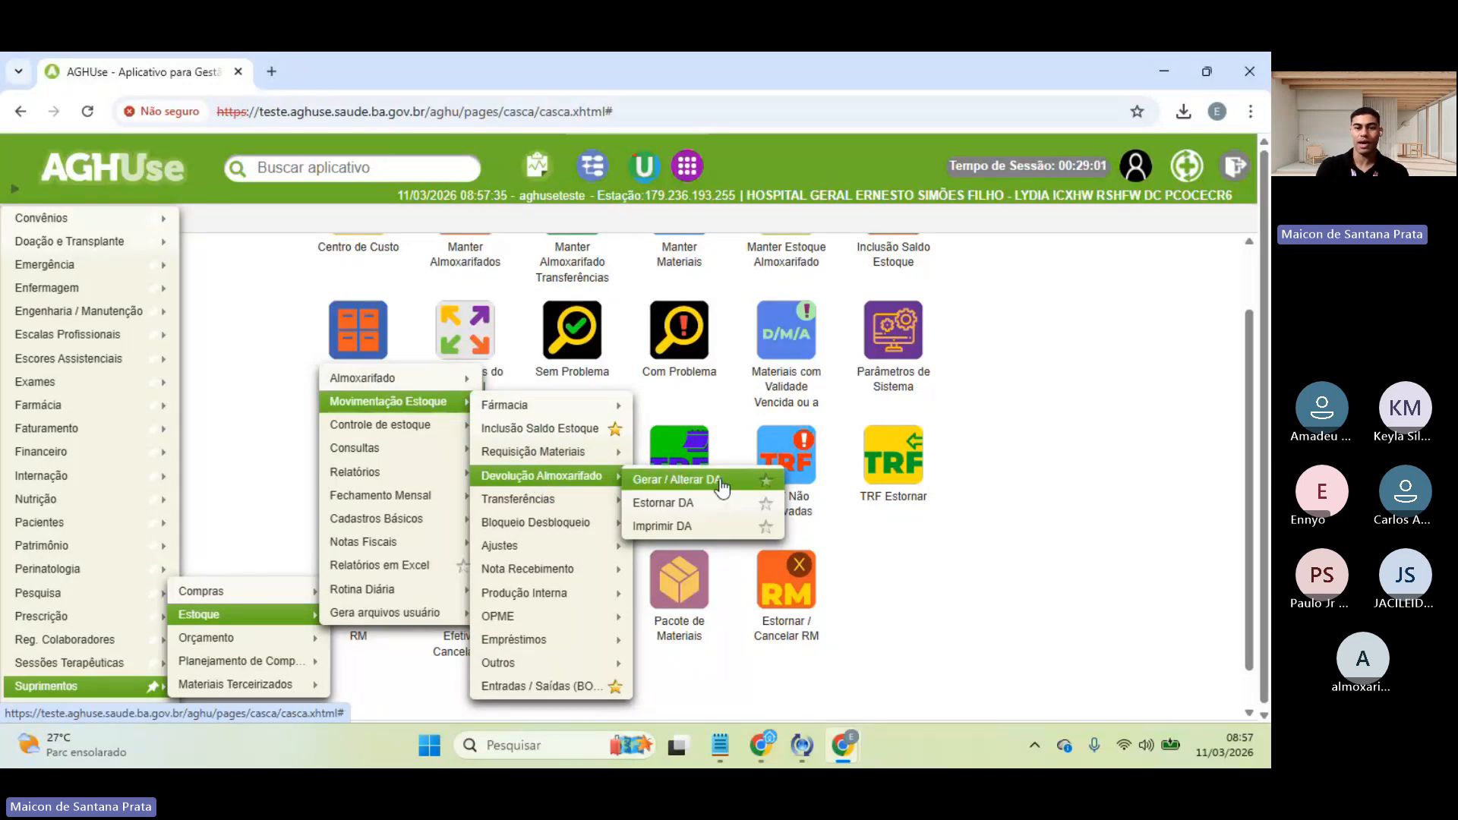
click(767, 483)
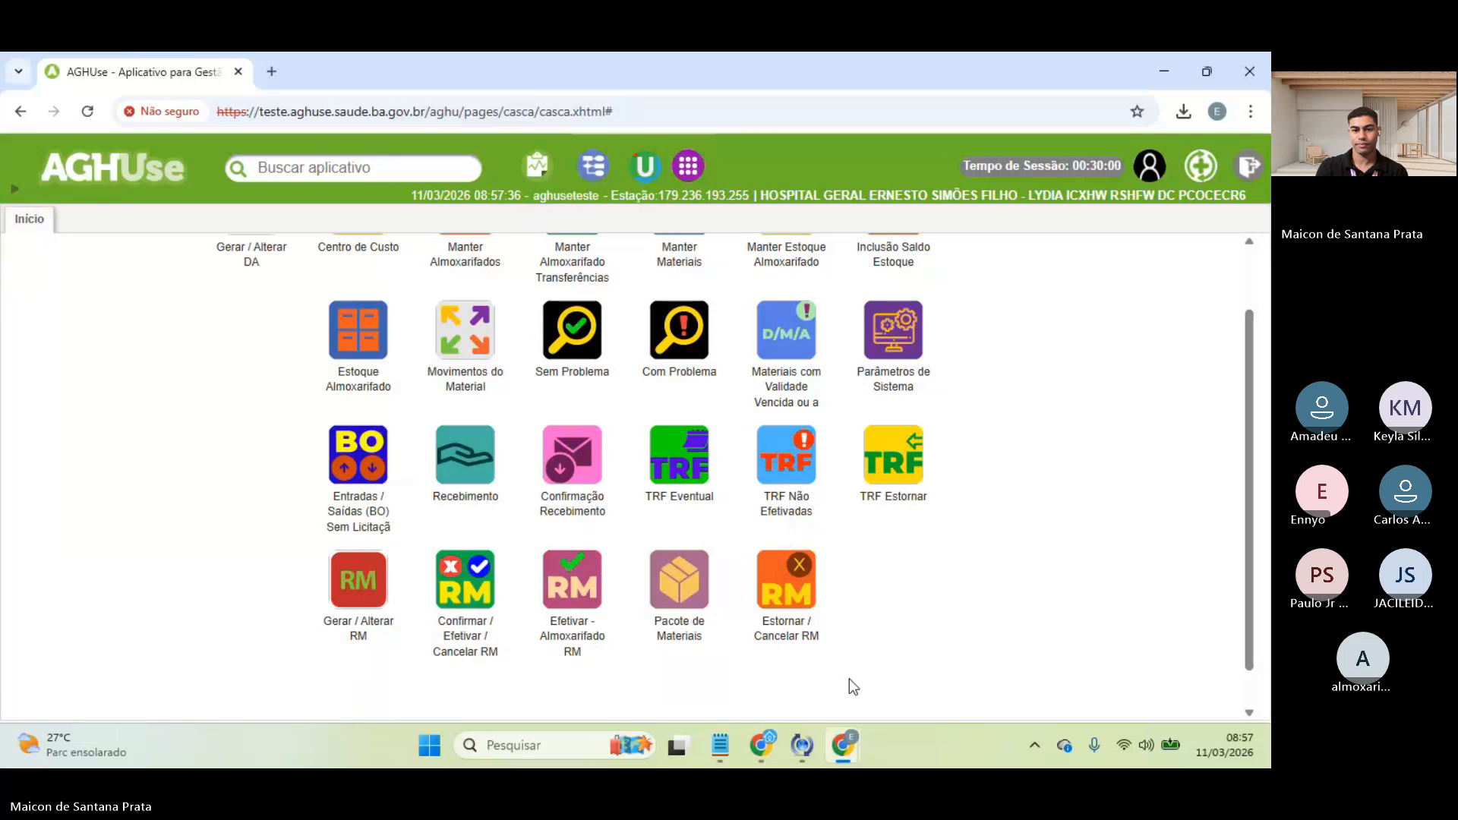
- Move the Gerar / Alterar DA tile to the end of the grid, after Estornar / Cancelar RM
scroll(242, 274, up, 1)
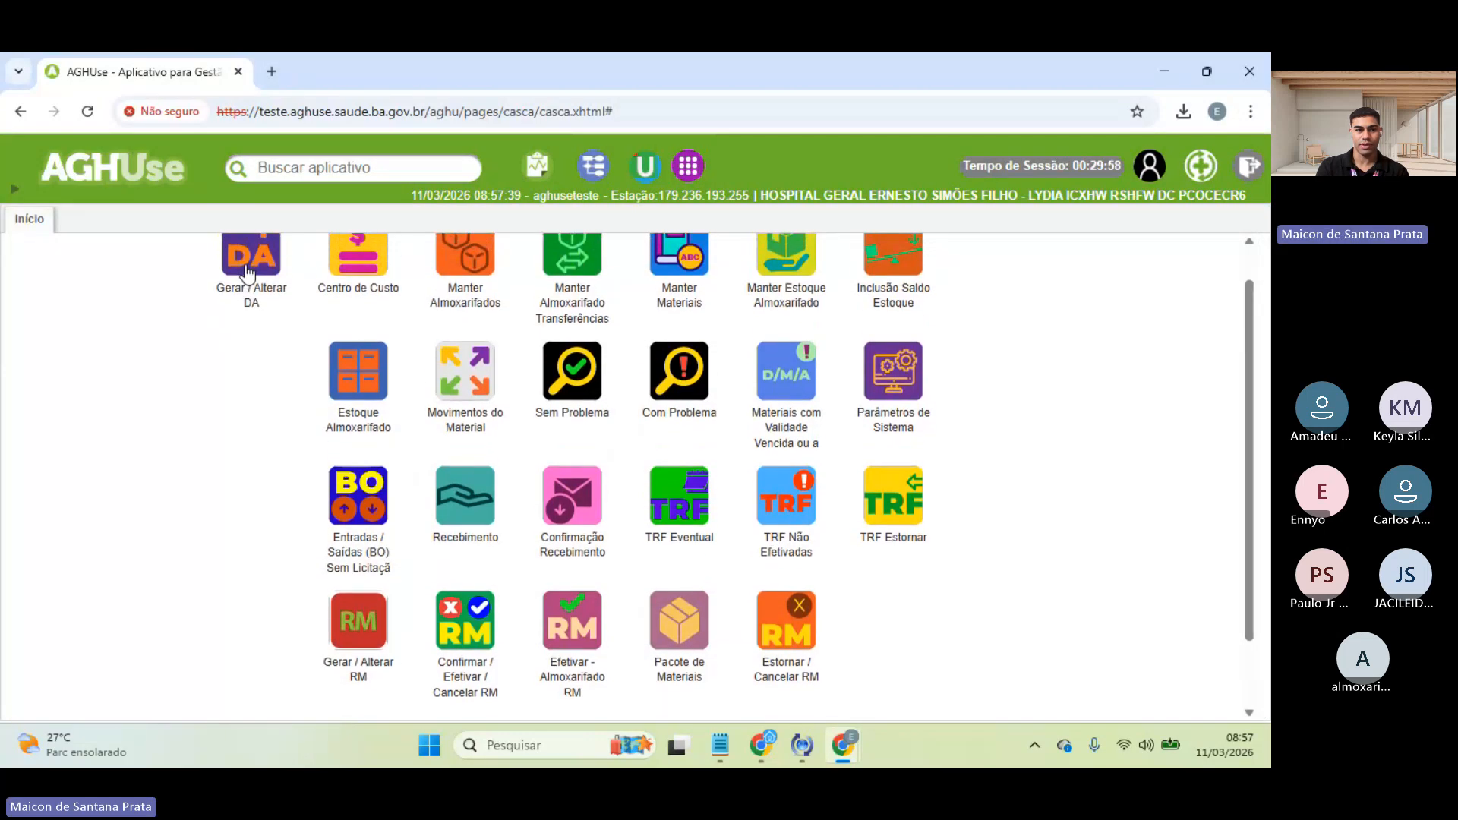
drag(246, 272, 908, 636)
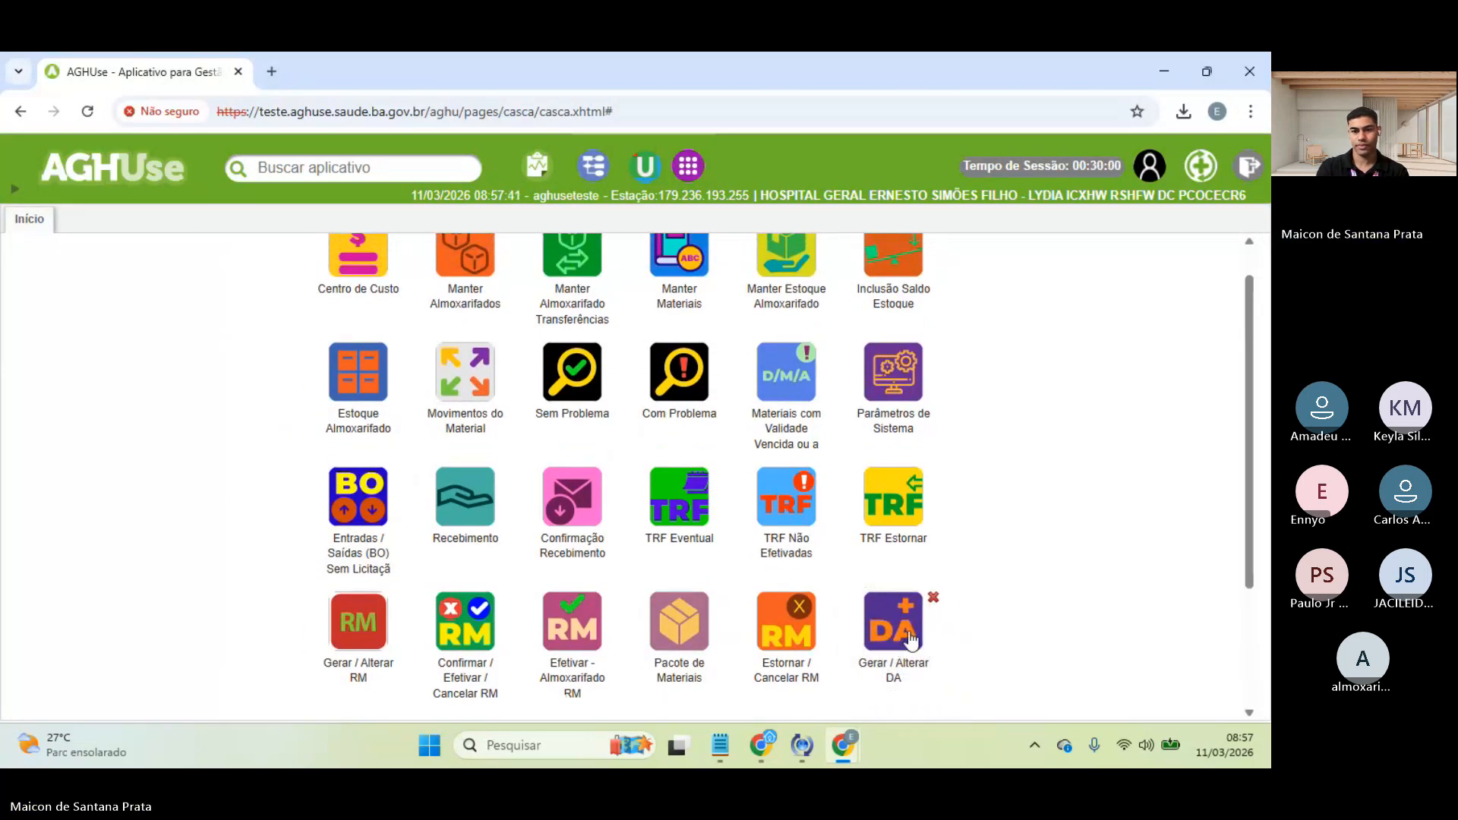
scroll(969, 586, down, 2)
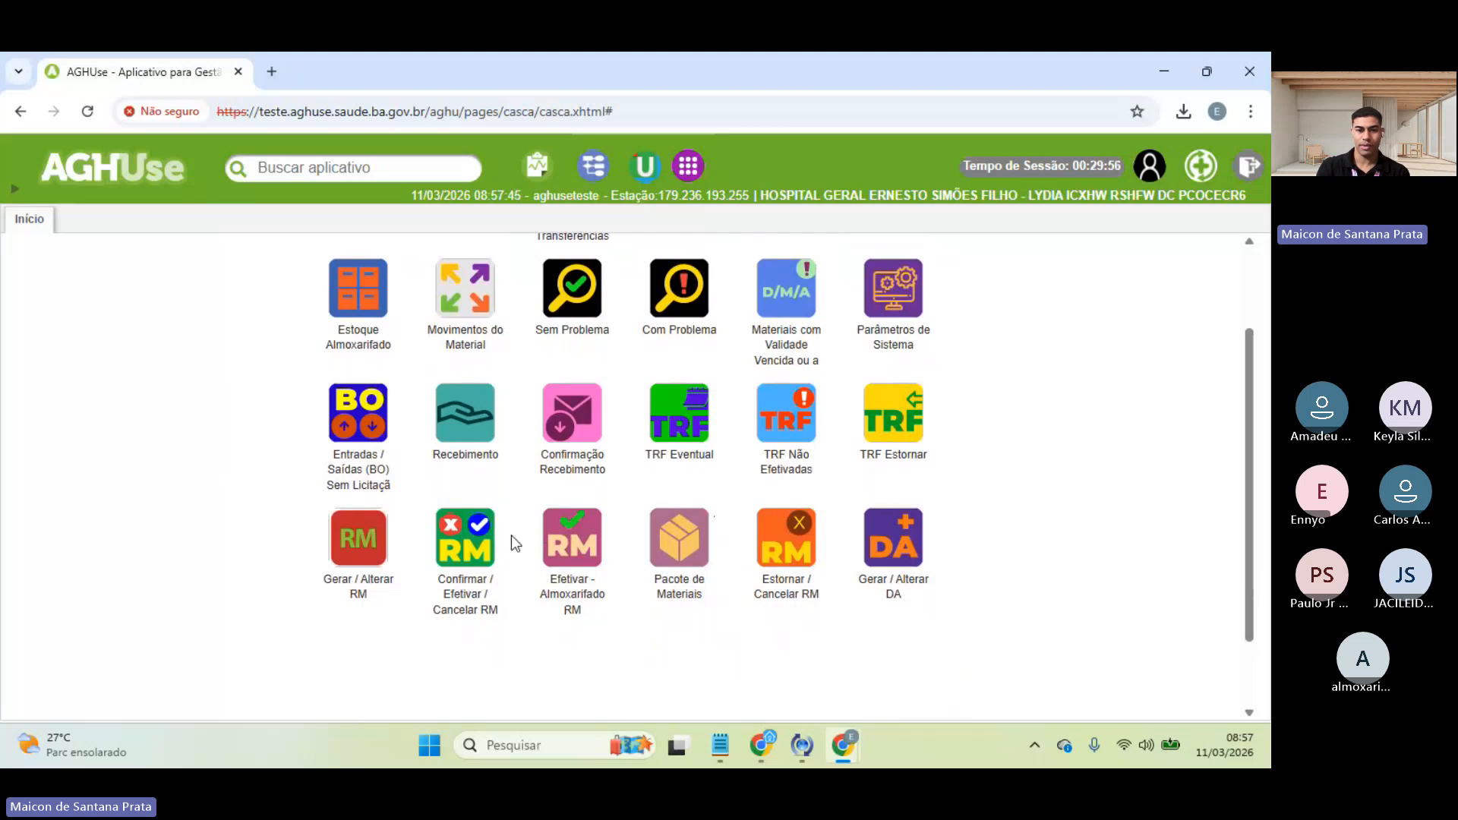
mouse_move(796, 553)
mouse_move(886, 545)
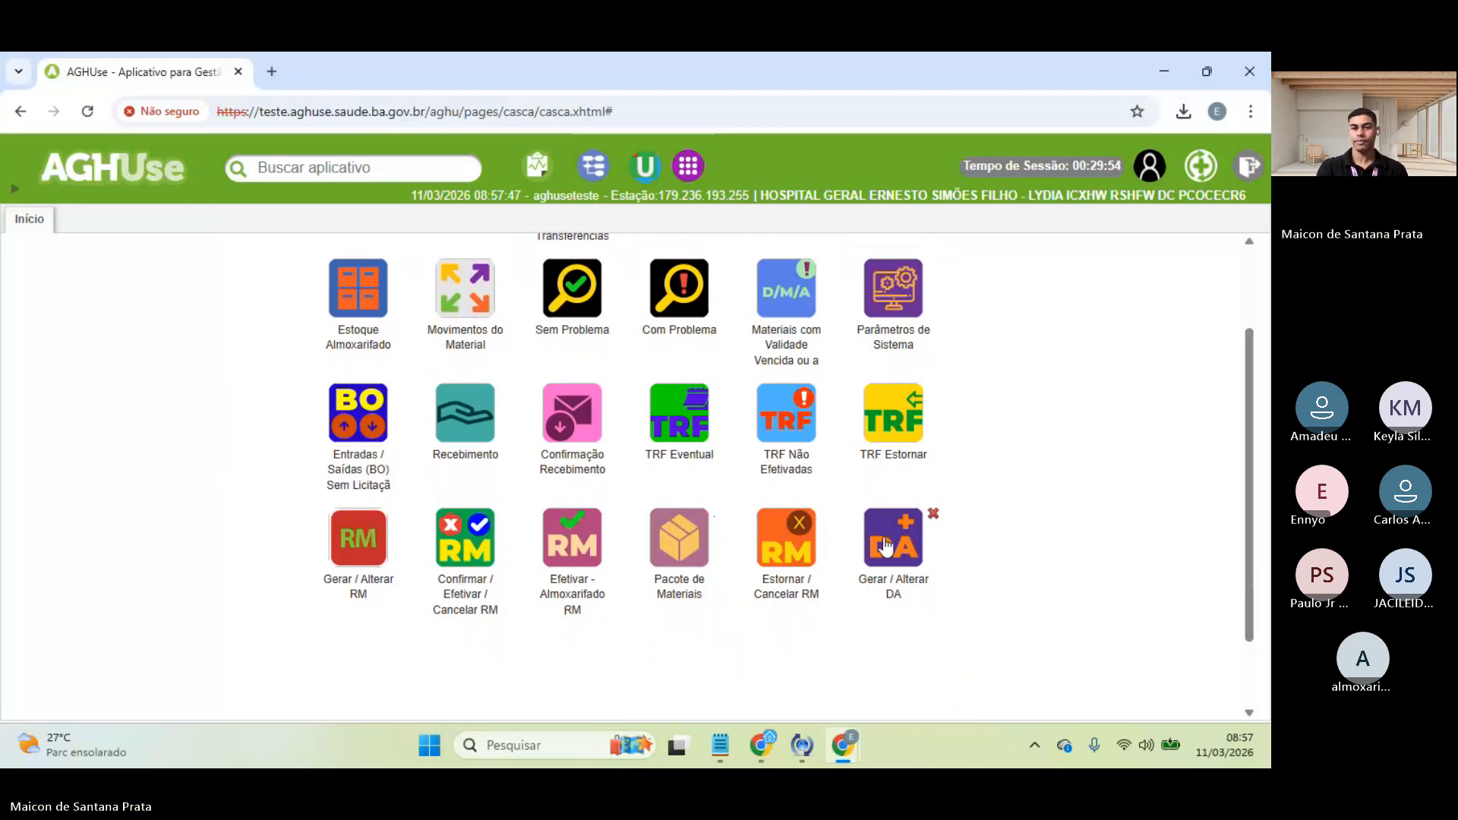
- Open Gerar / Alterar DA, run an empty search, and return to the Início grid
click(909, 548)
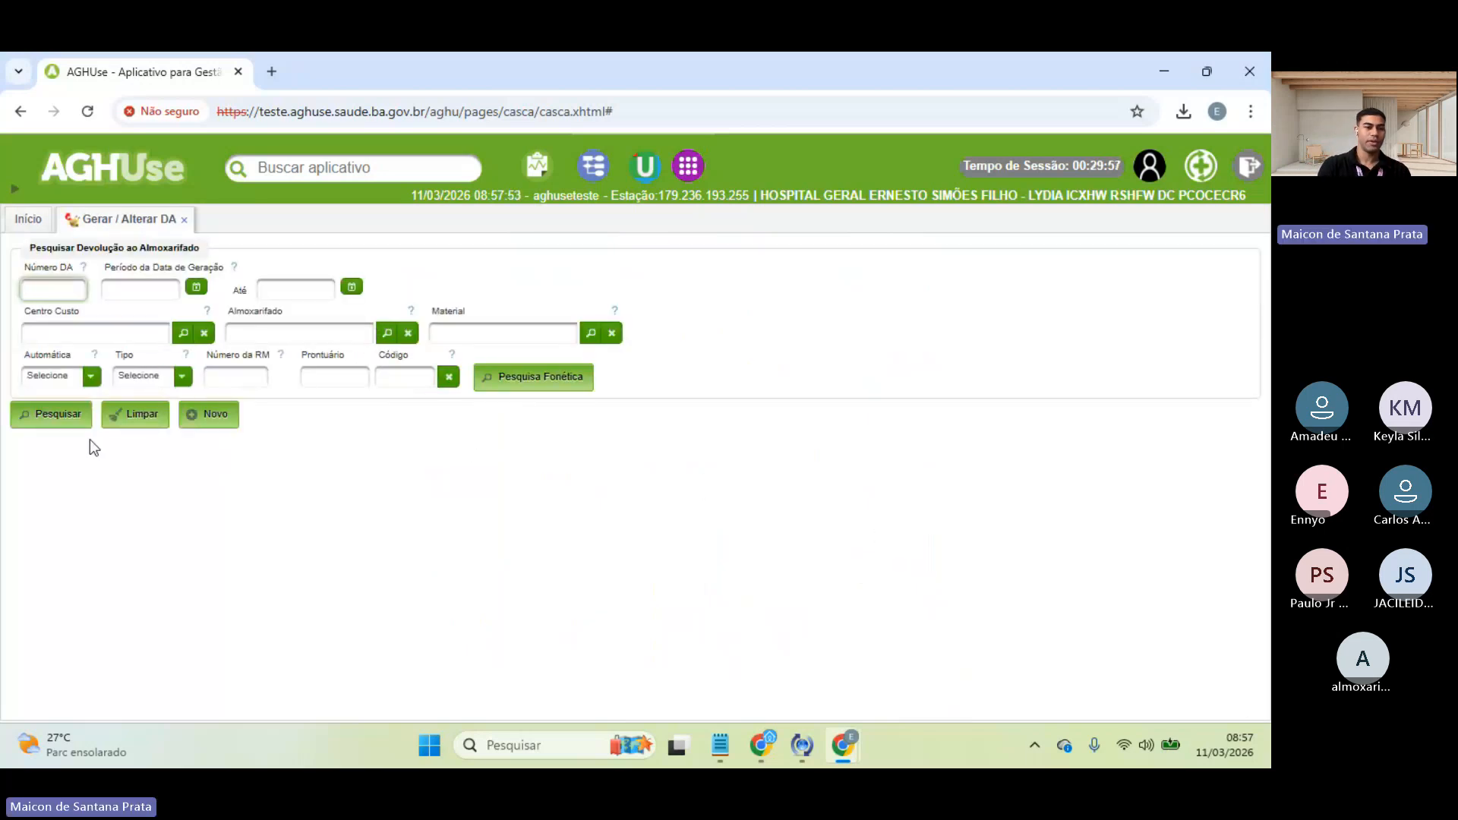
click(59, 414)
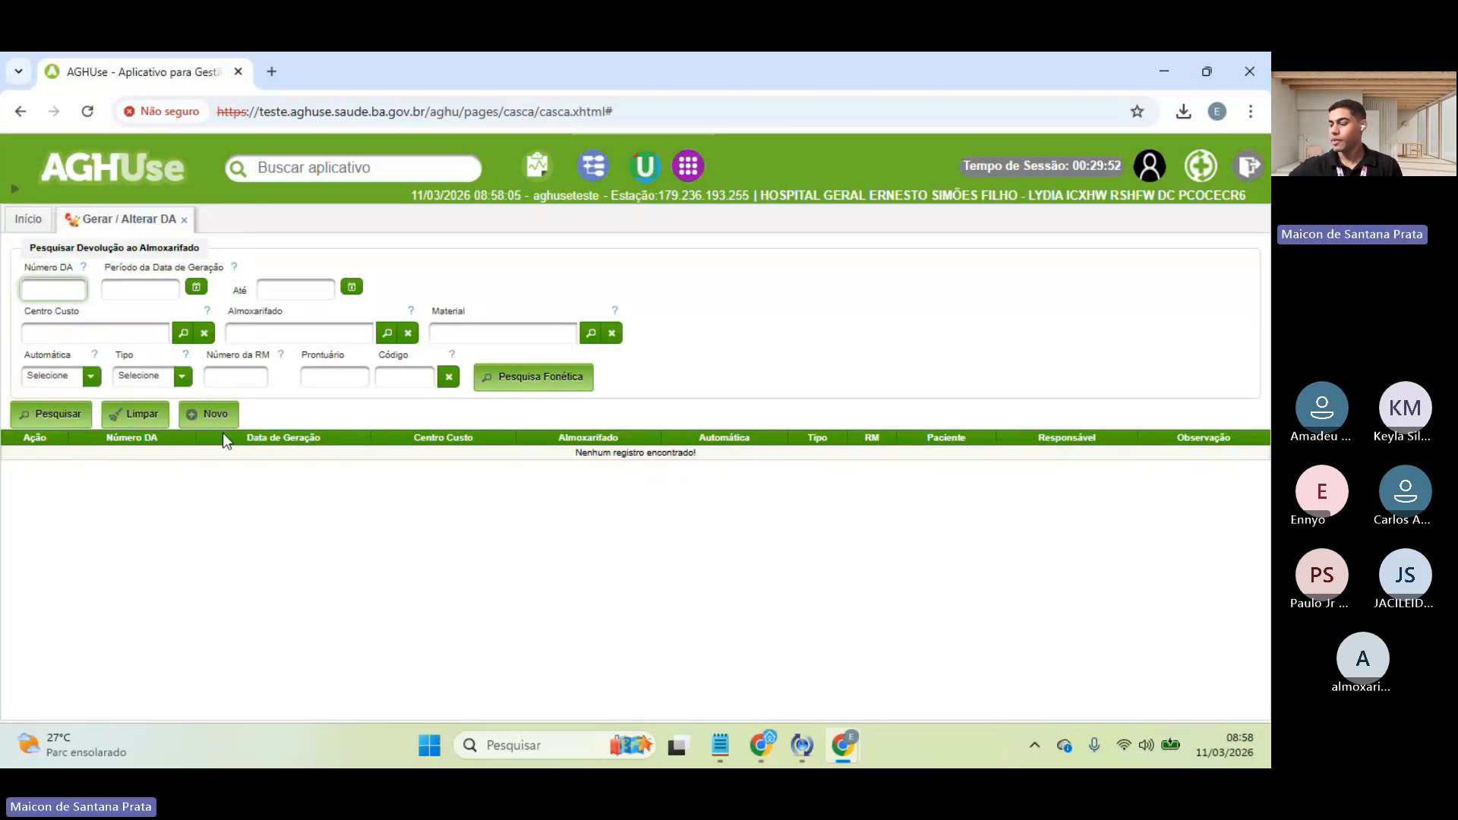
click(28, 220)
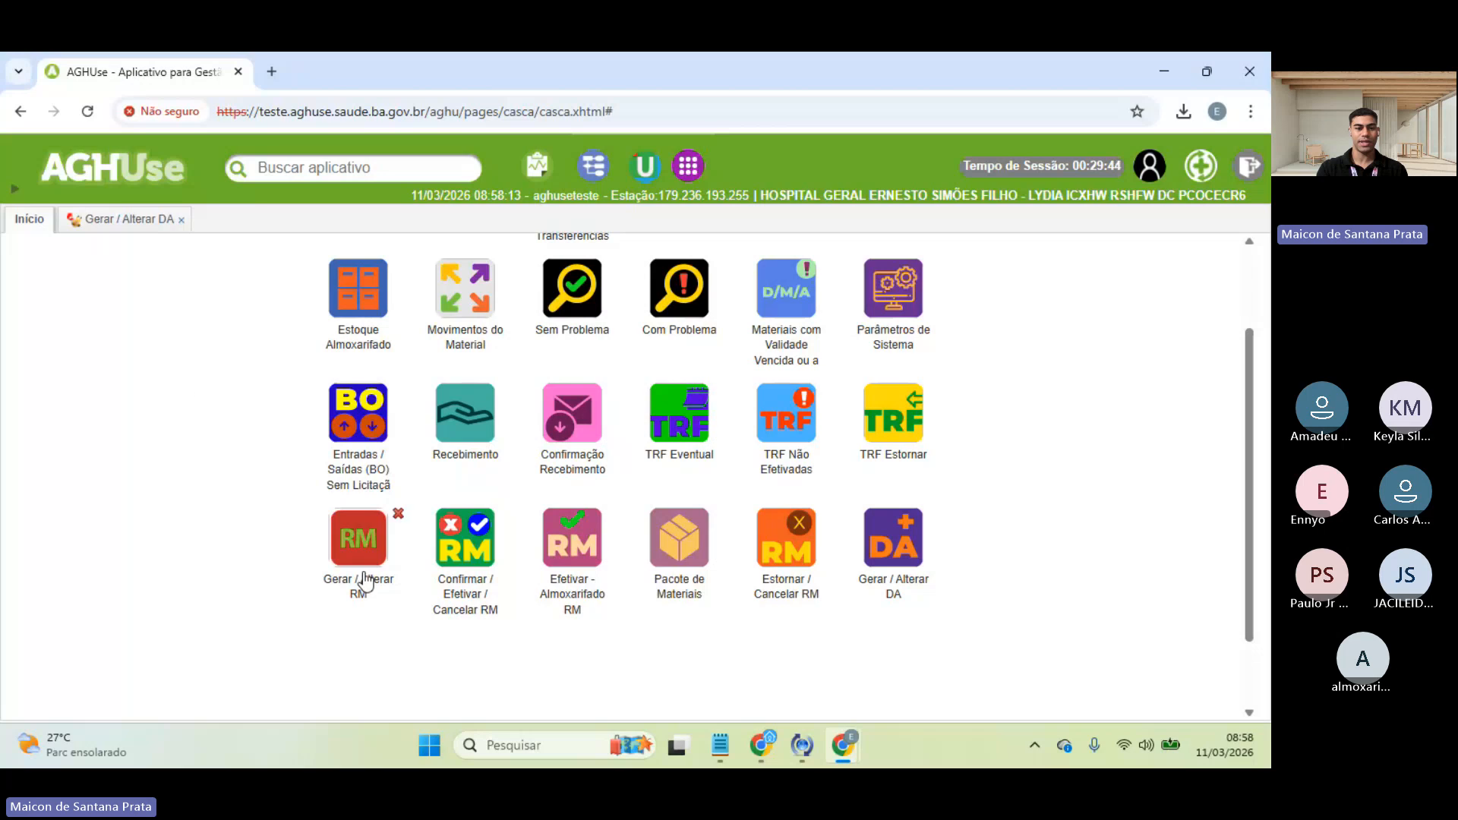
- Start a new requisition with requesting and application cost centres 1900 BIOIMAGEM - 19
click(364, 559)
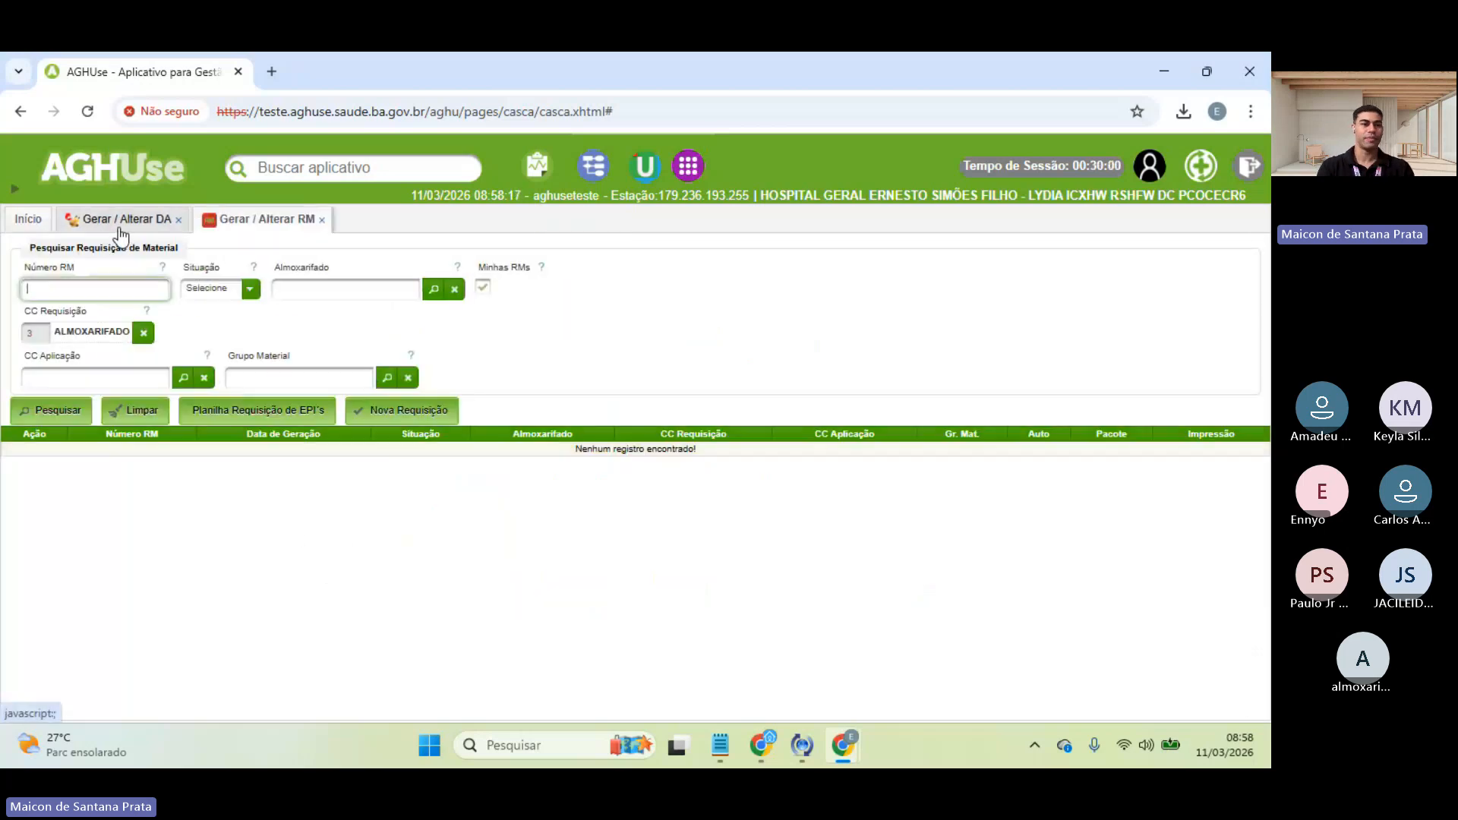
click(397, 419)
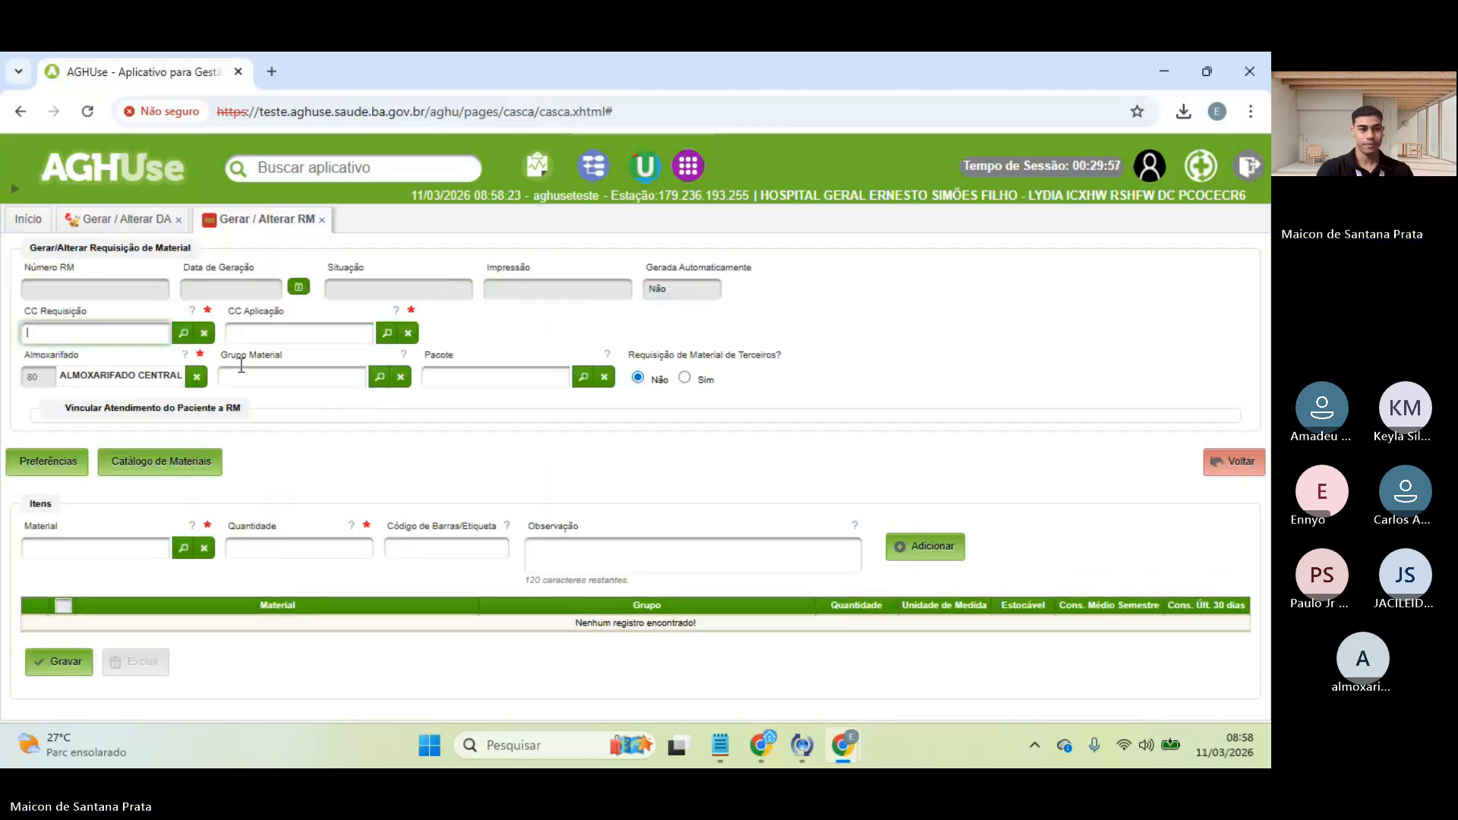
click(185, 334)
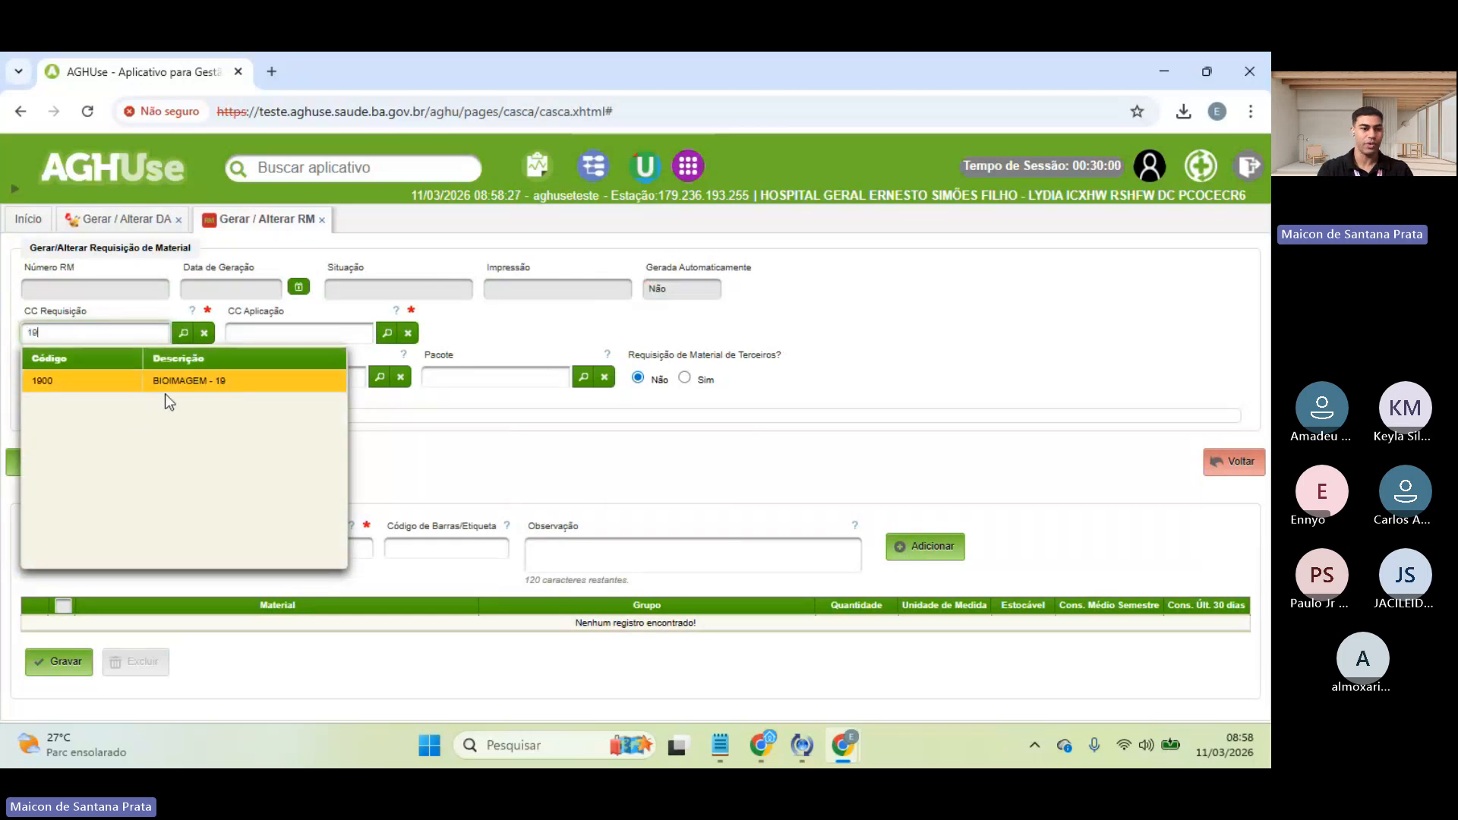
click(167, 386)
click(327, 334)
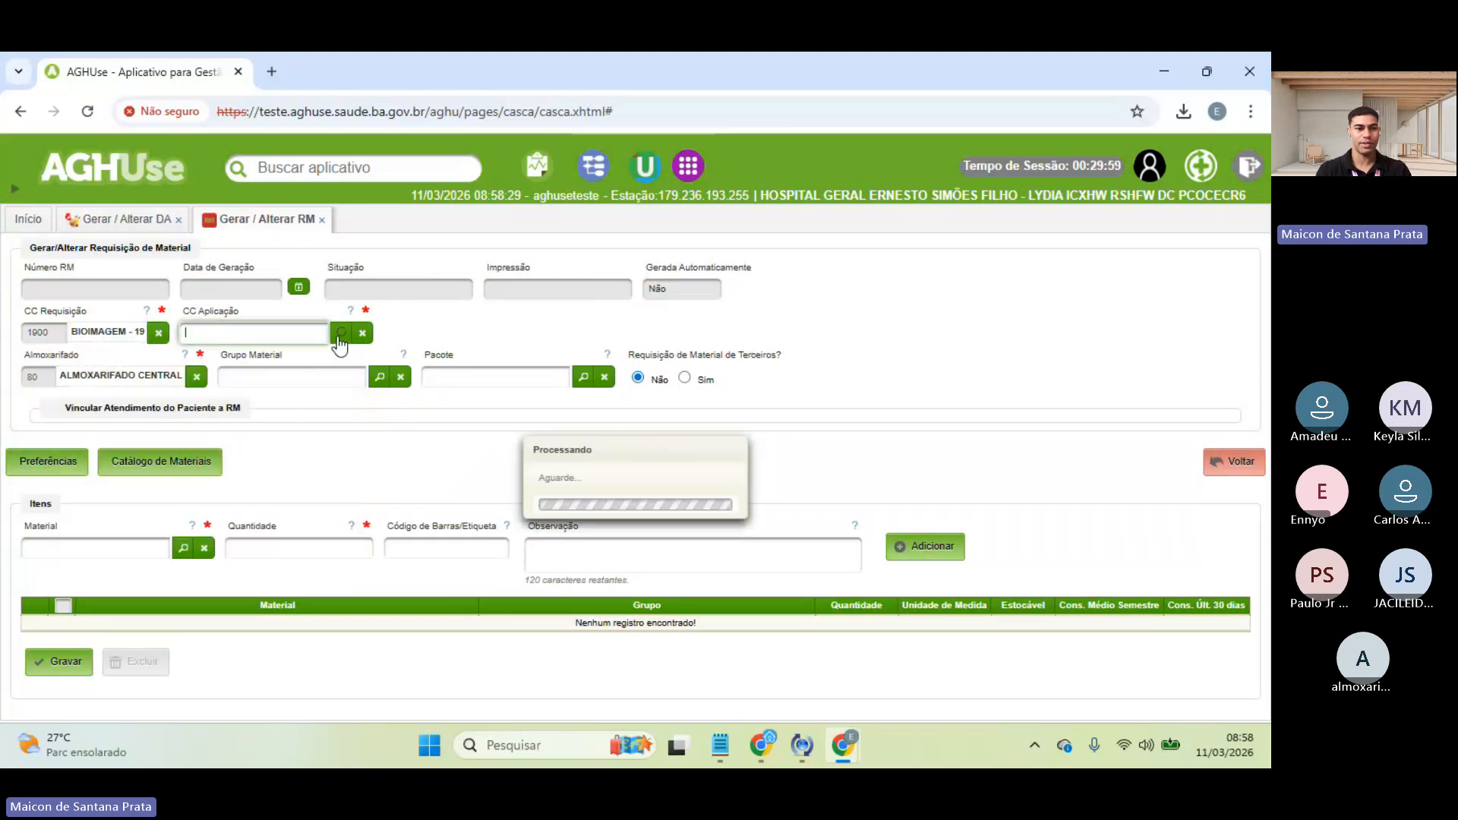
text(19)
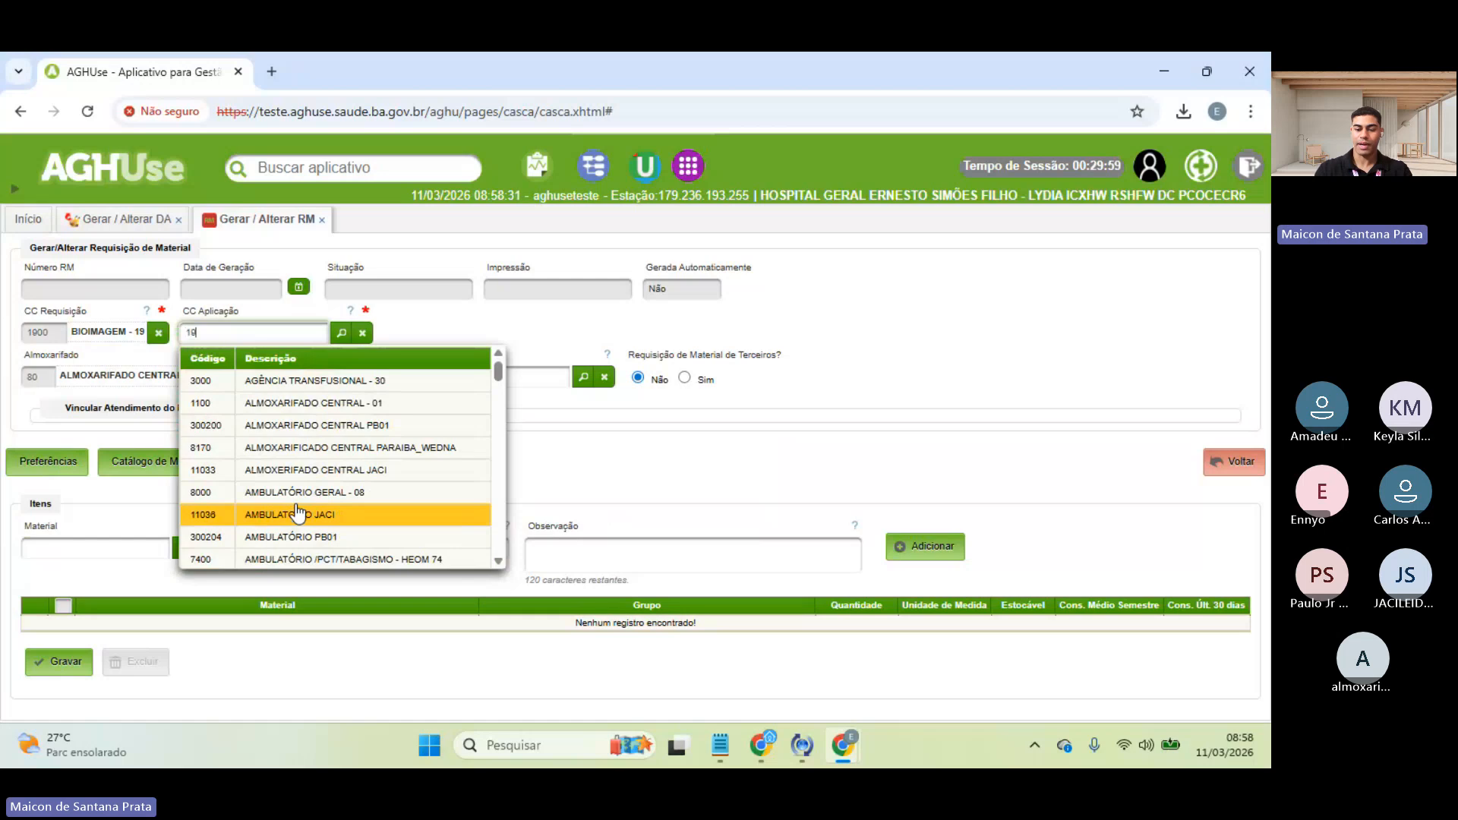
click(369, 384)
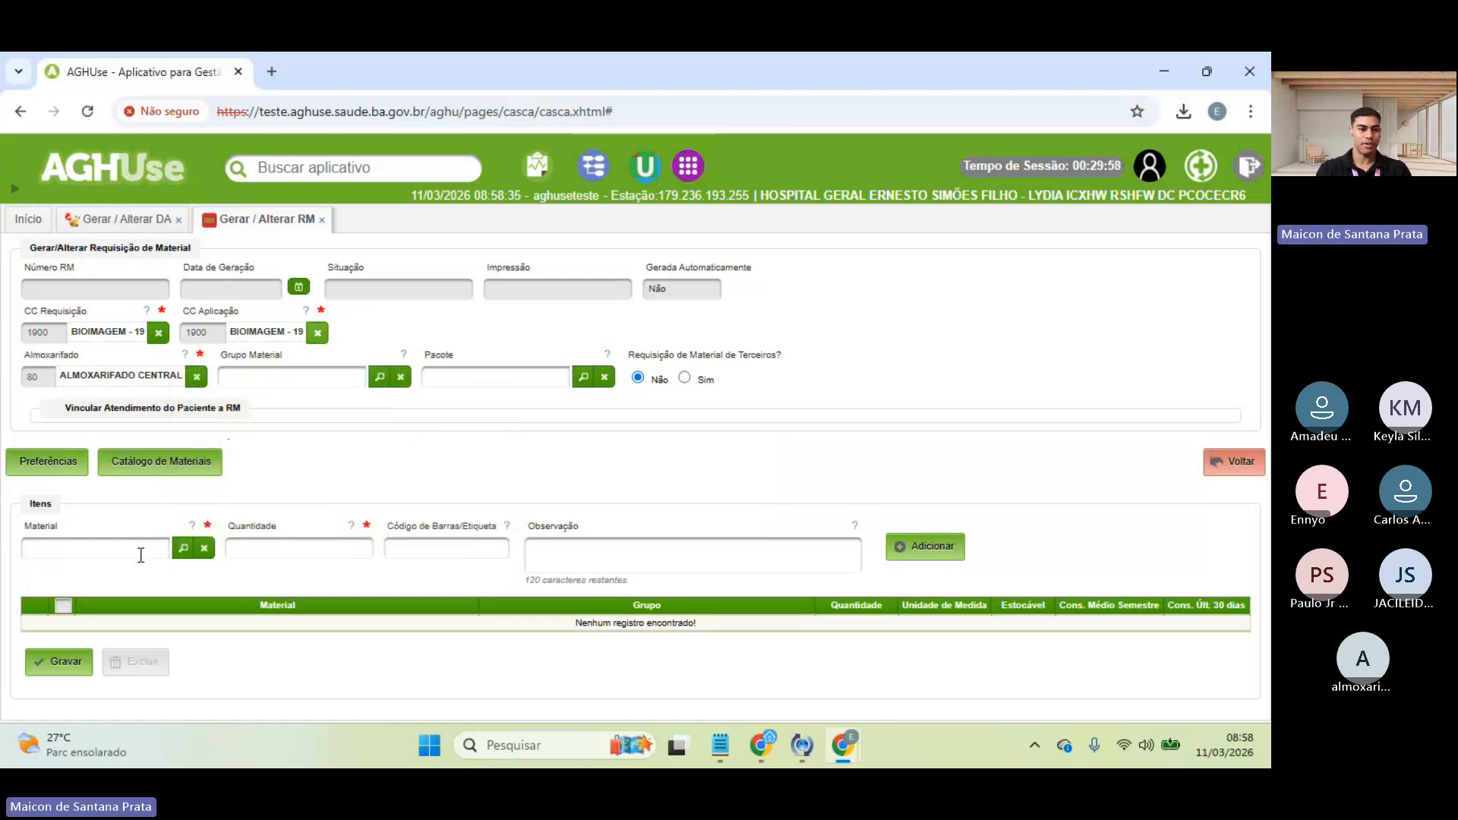
- Add the Pacote estados items with quantity 10, save, and confirm the requisition
click(583, 376)
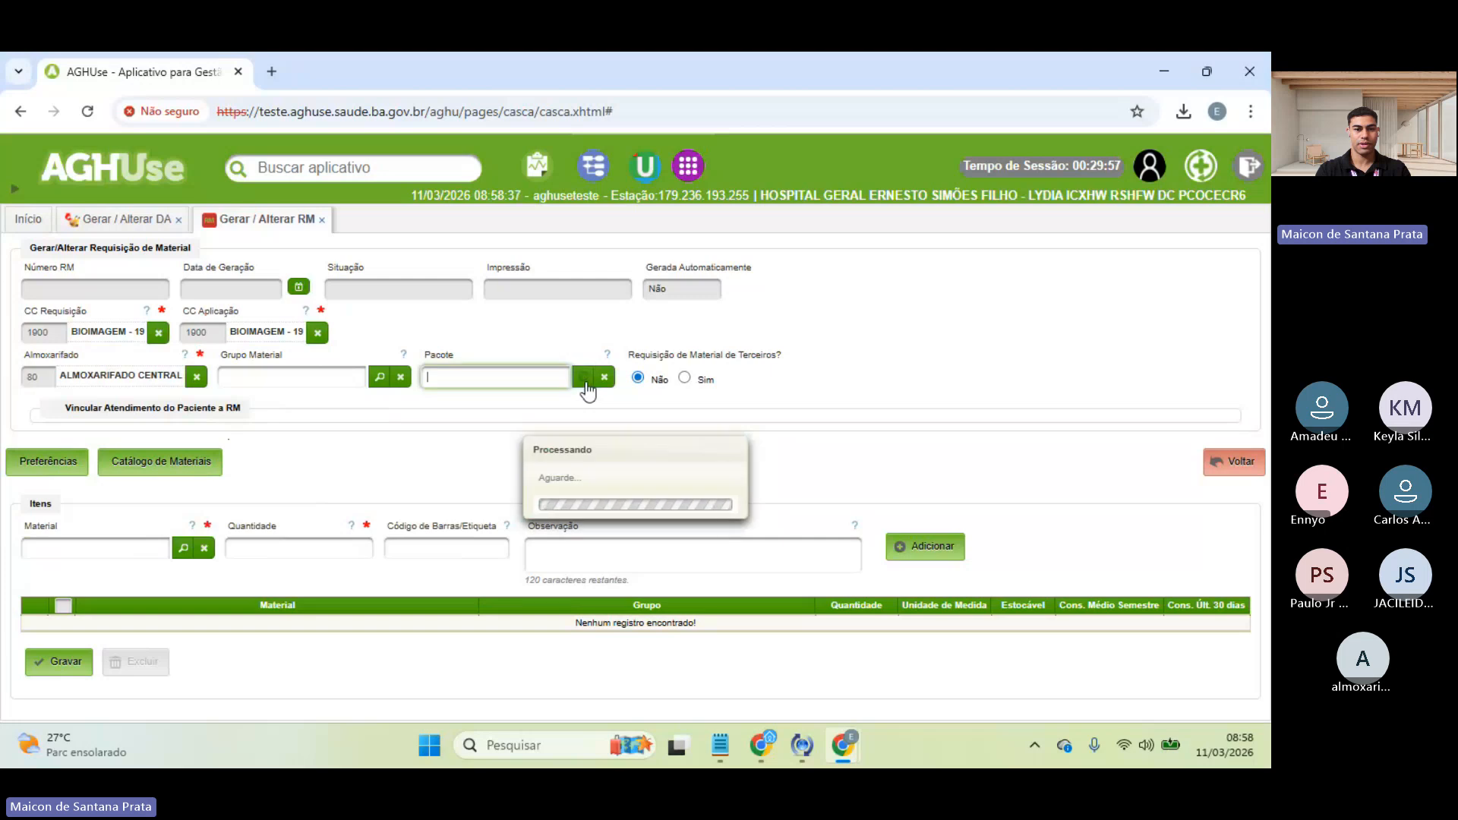
click(545, 427)
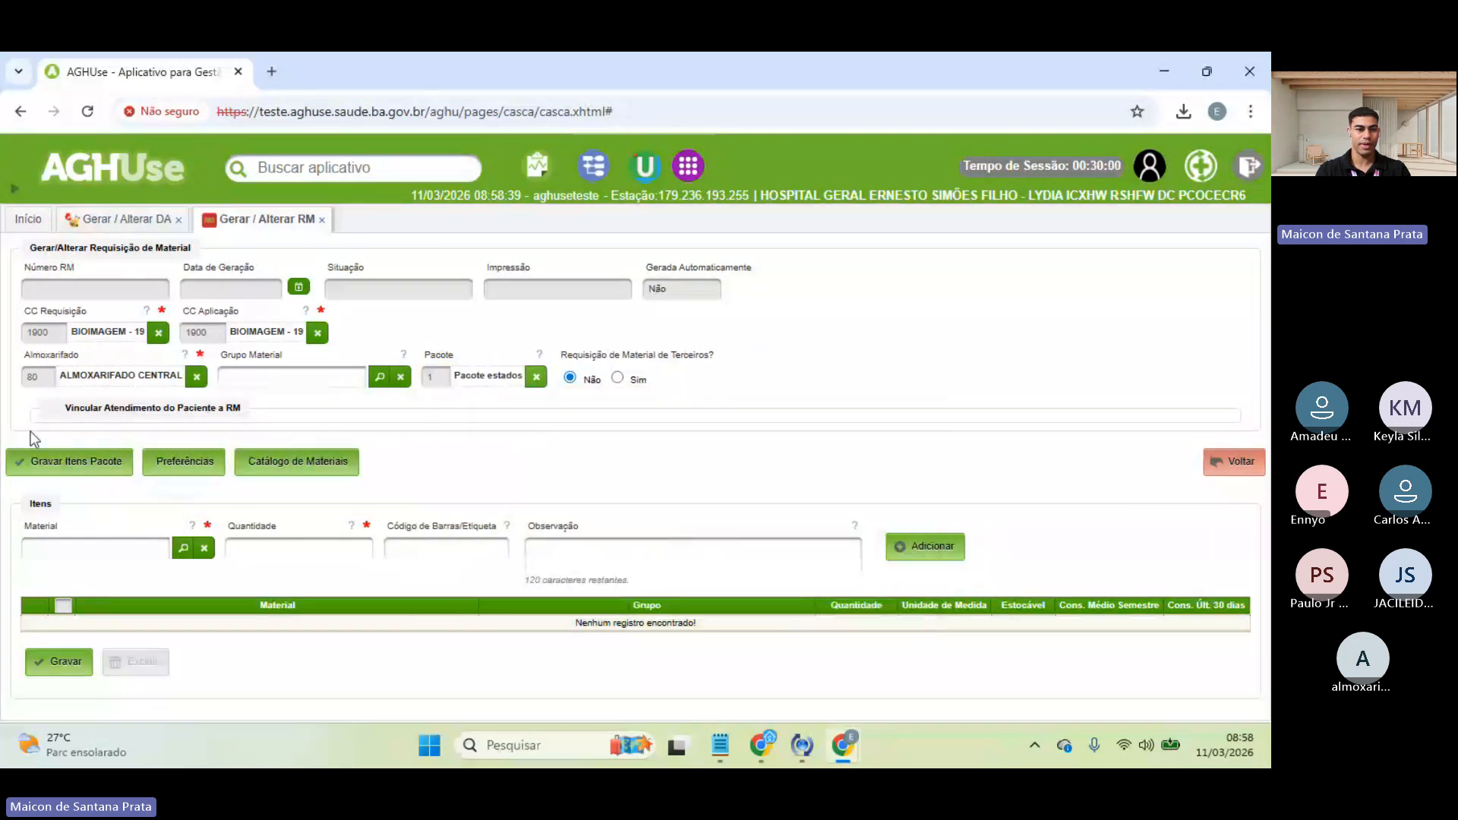
click(45, 463)
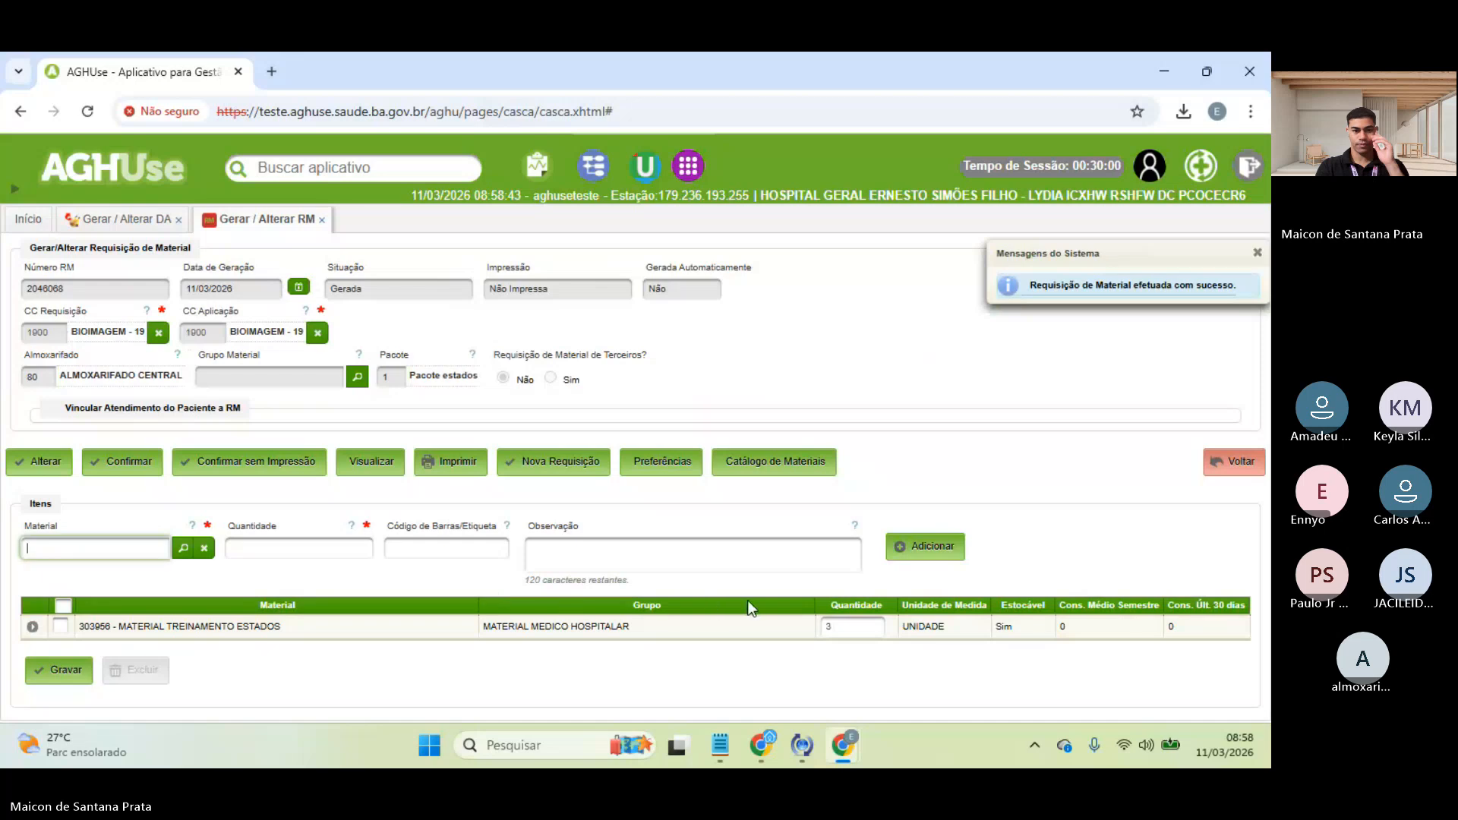
key(BackSpace)
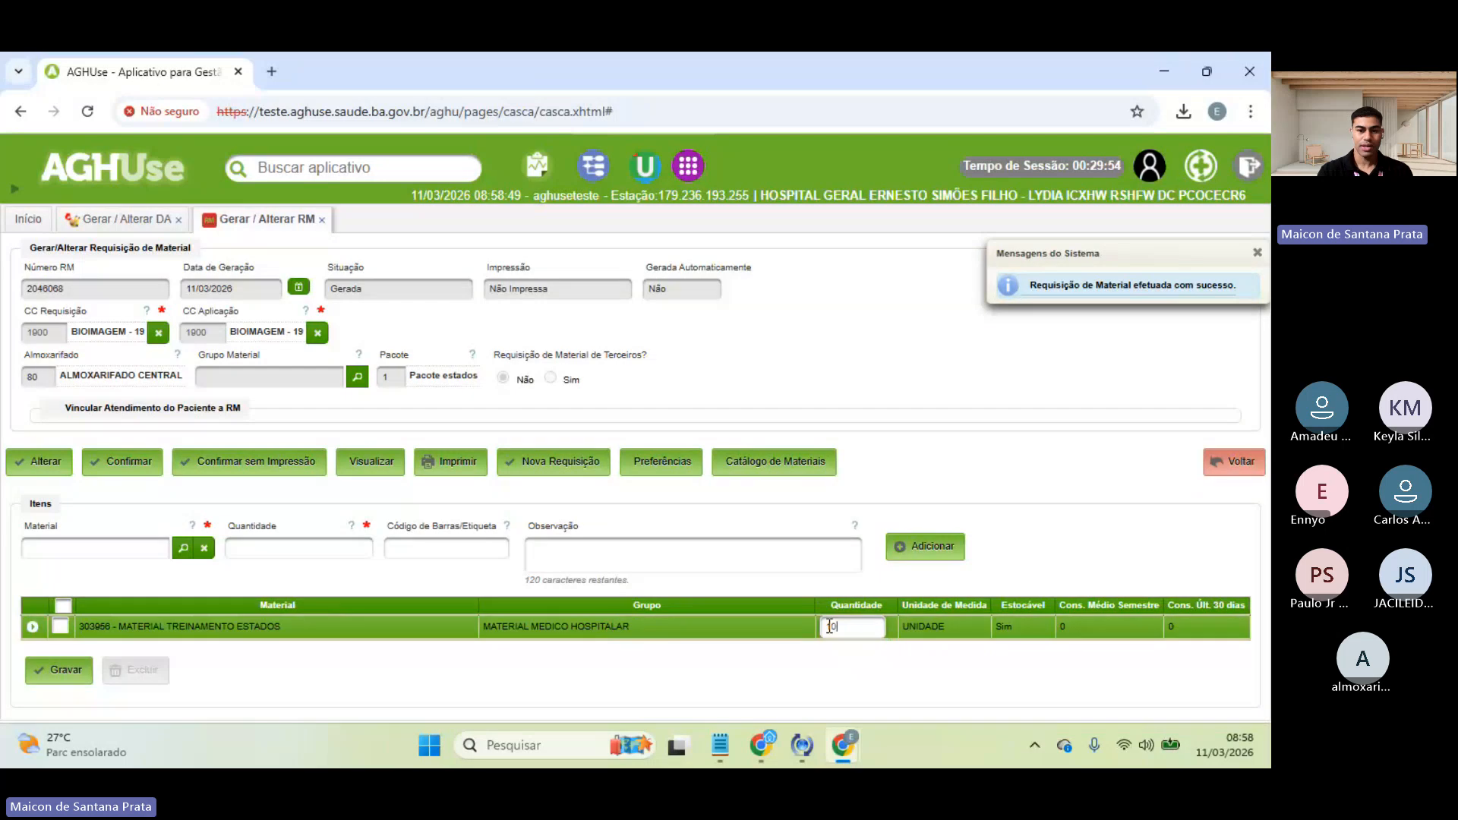
click(38, 671)
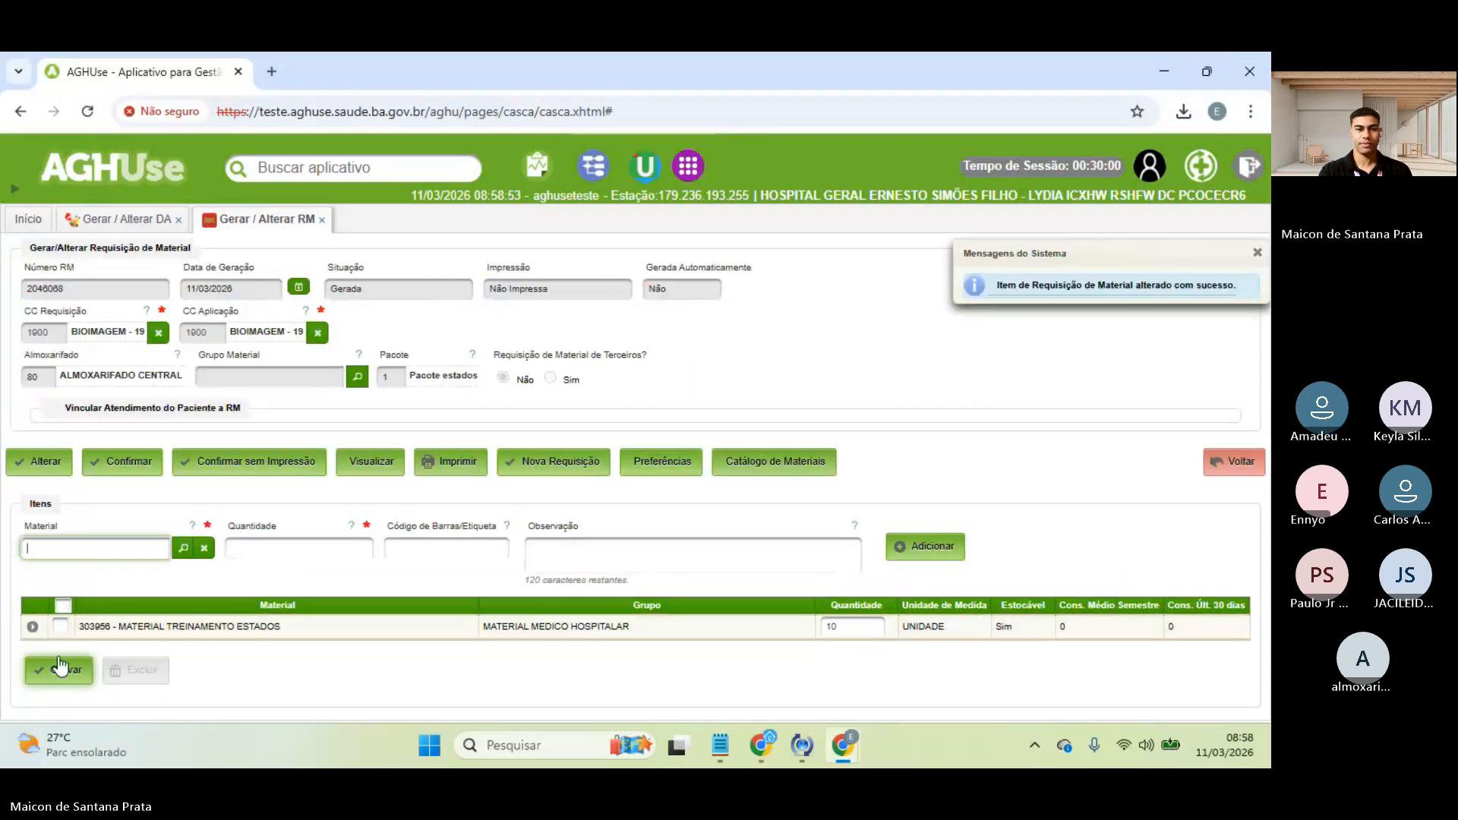
click(120, 458)
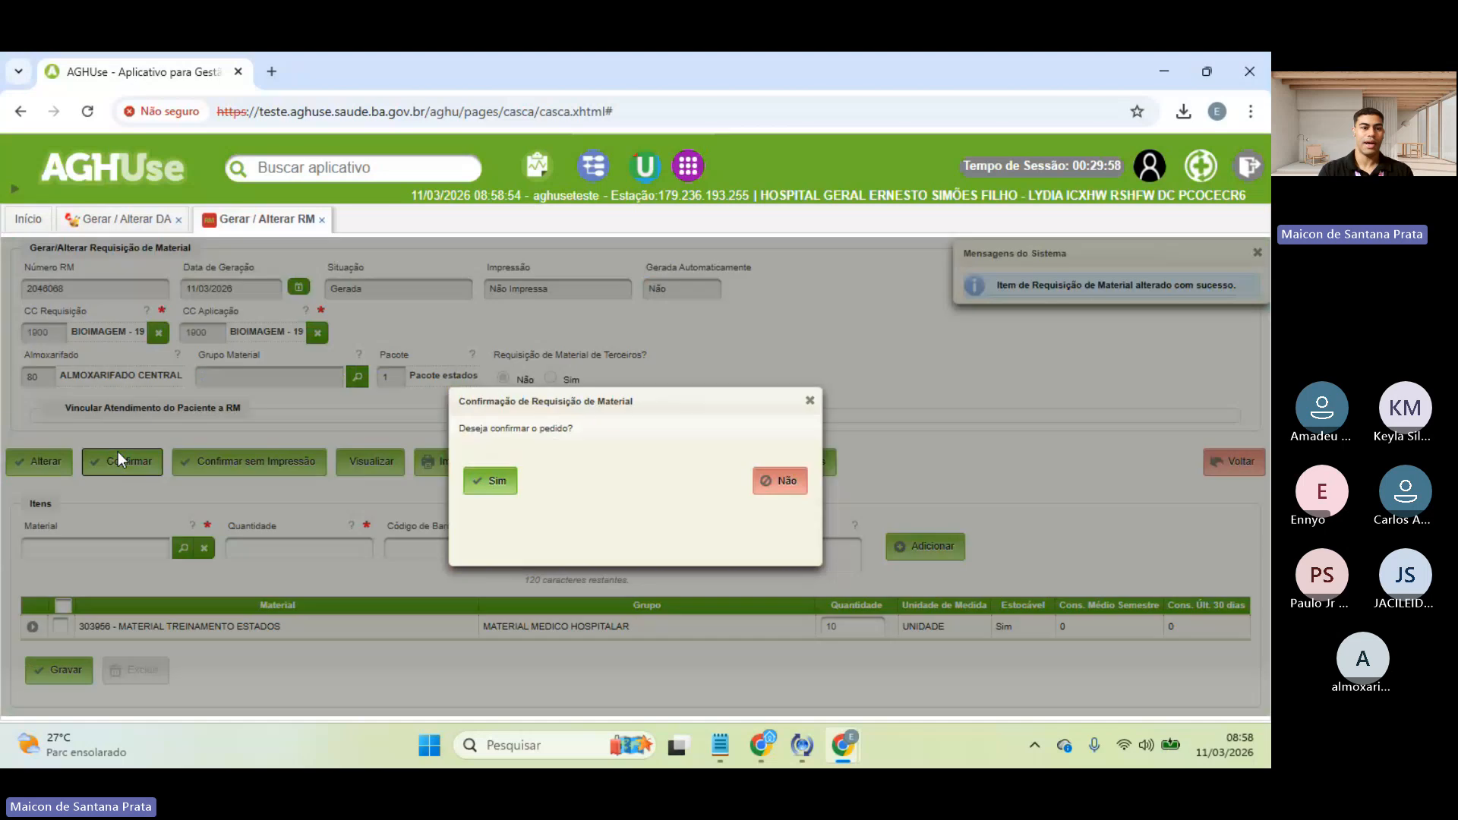
click(493, 486)
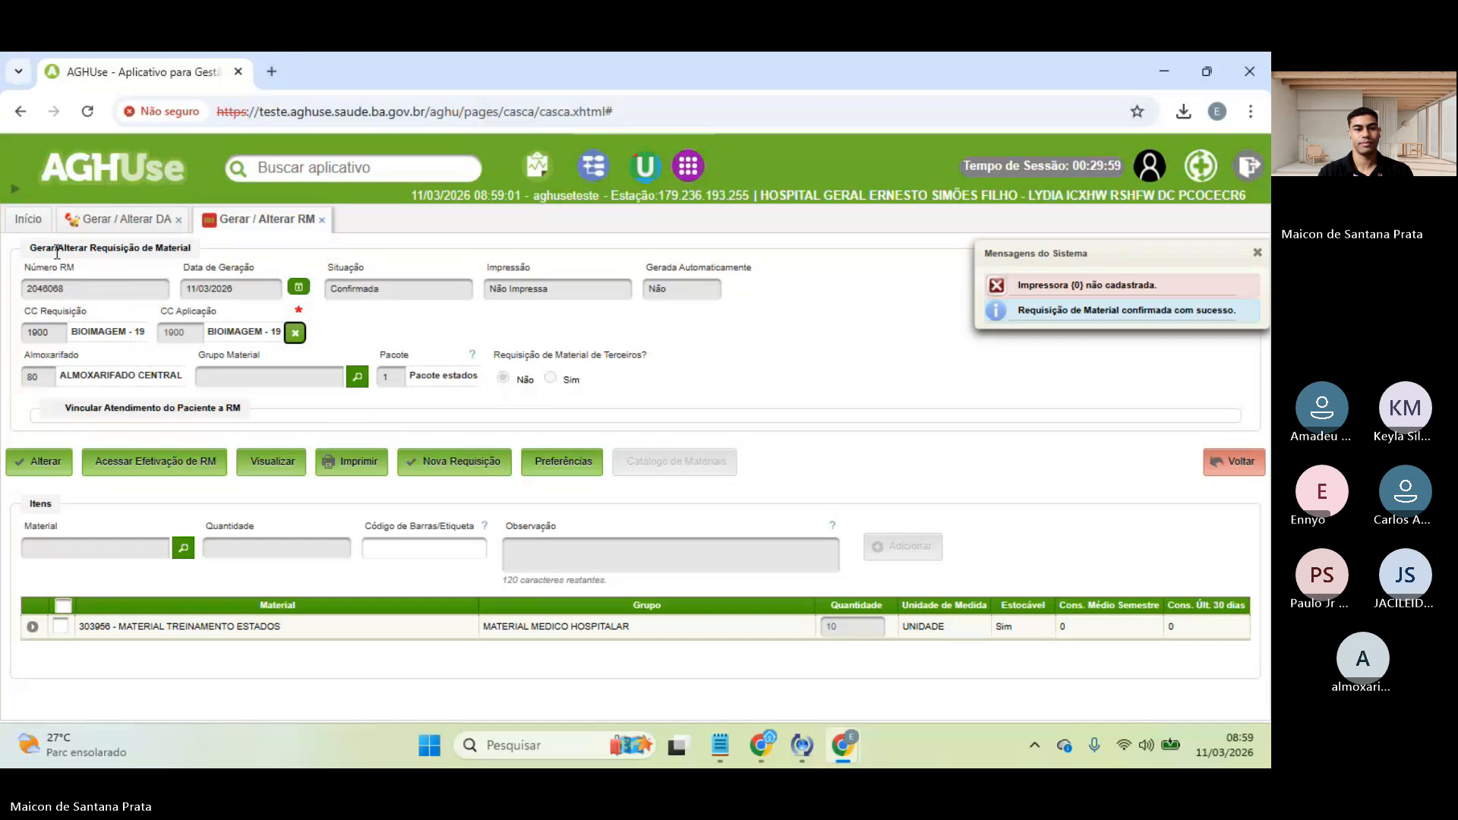
- In Confirmar / Efetivar / Cancelar RM, search requisitions generated on 11/03/2026
click(30, 219)
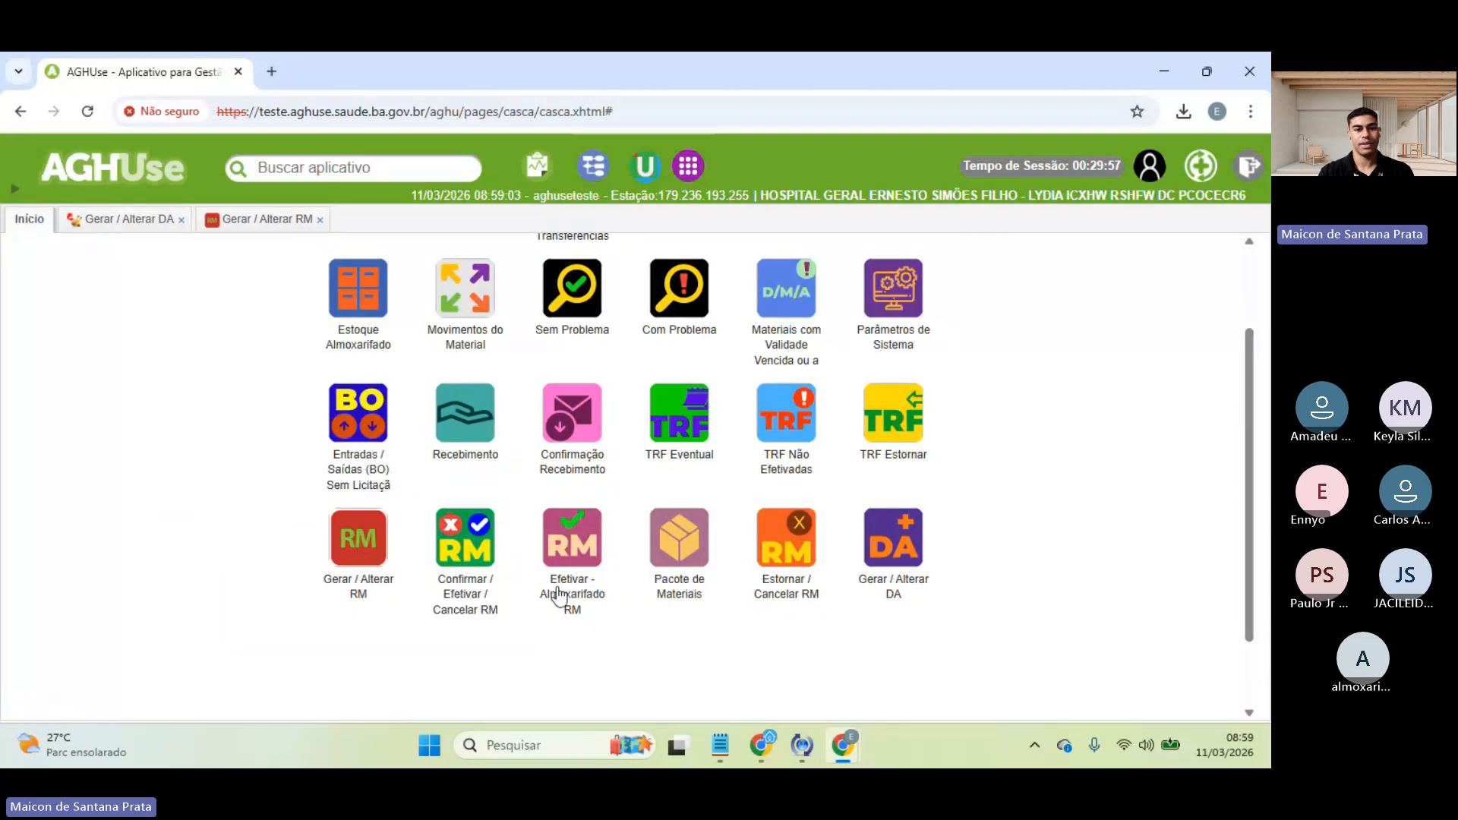
click(469, 557)
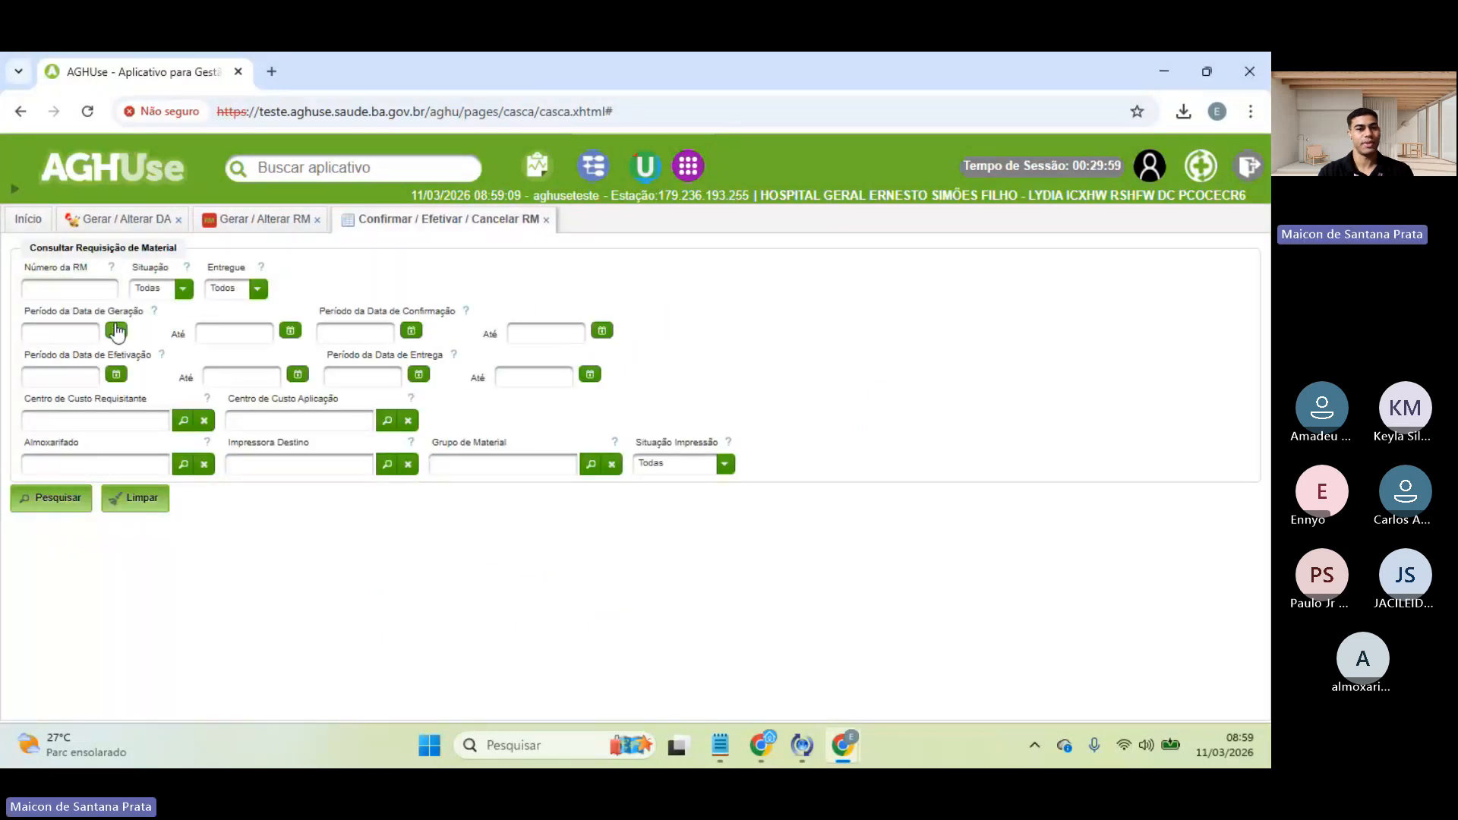
click(115, 331)
click(127, 429)
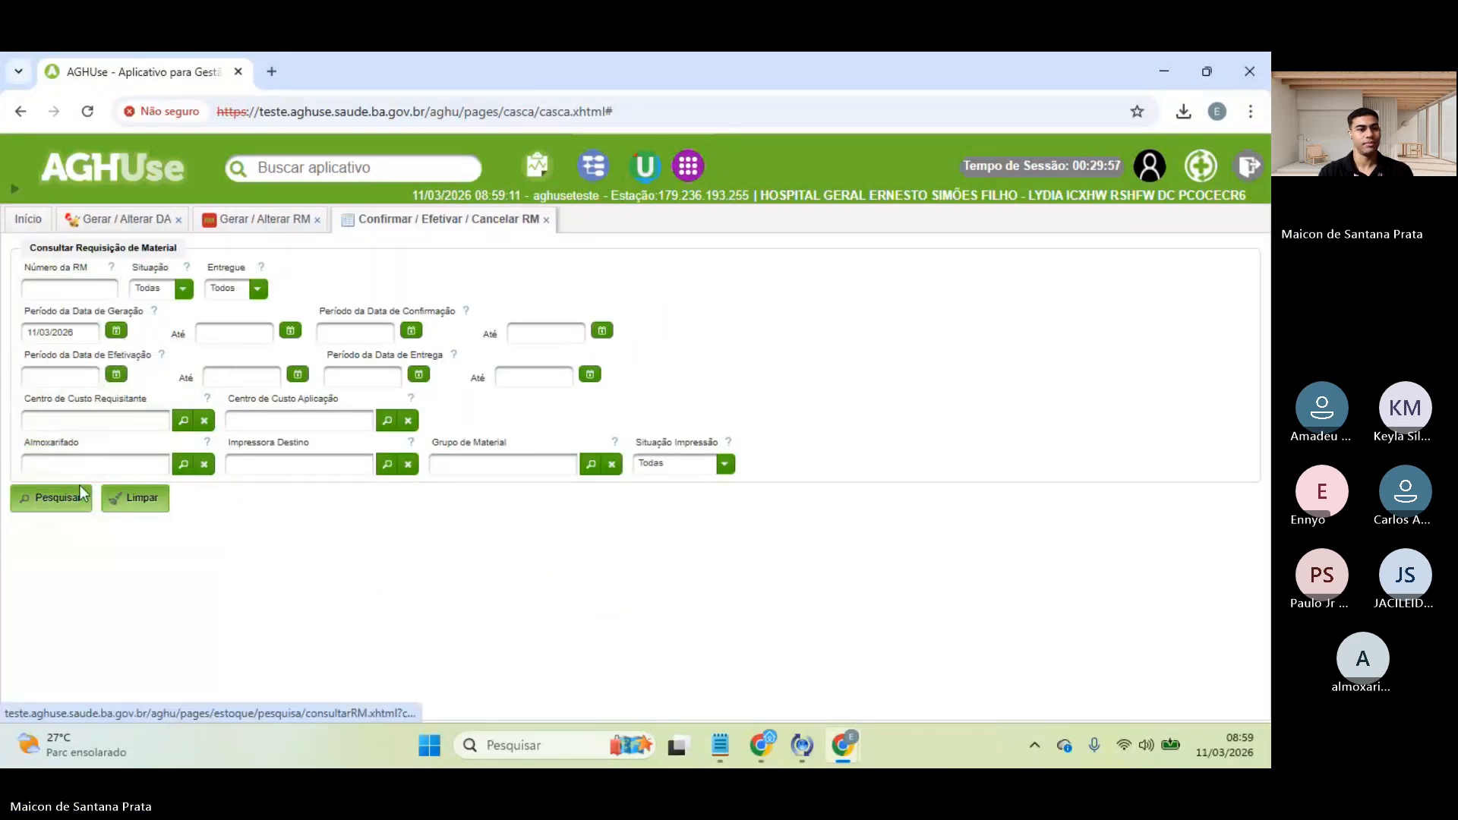
click(51, 500)
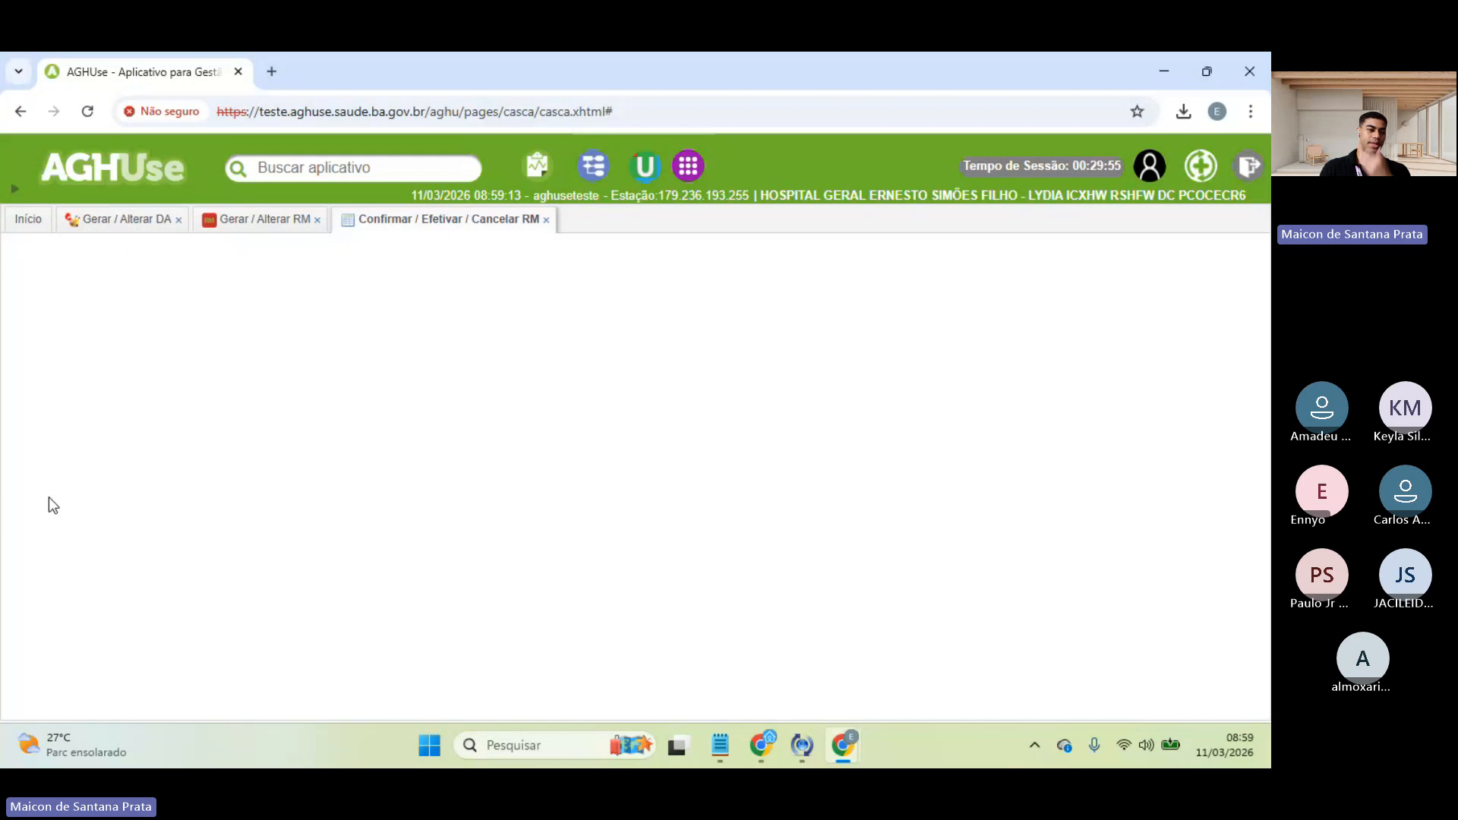
click(258, 545)
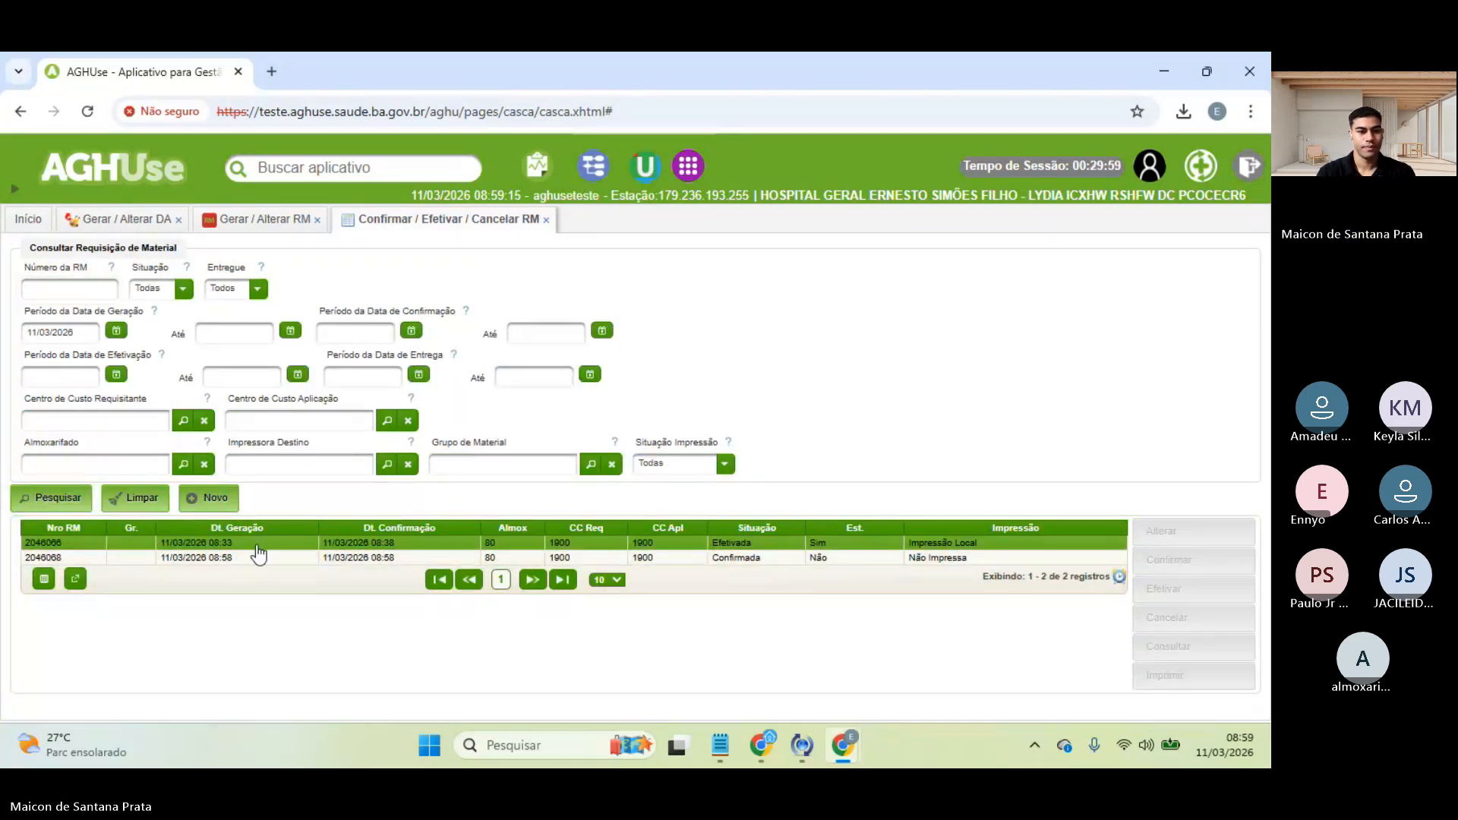
click(328, 561)
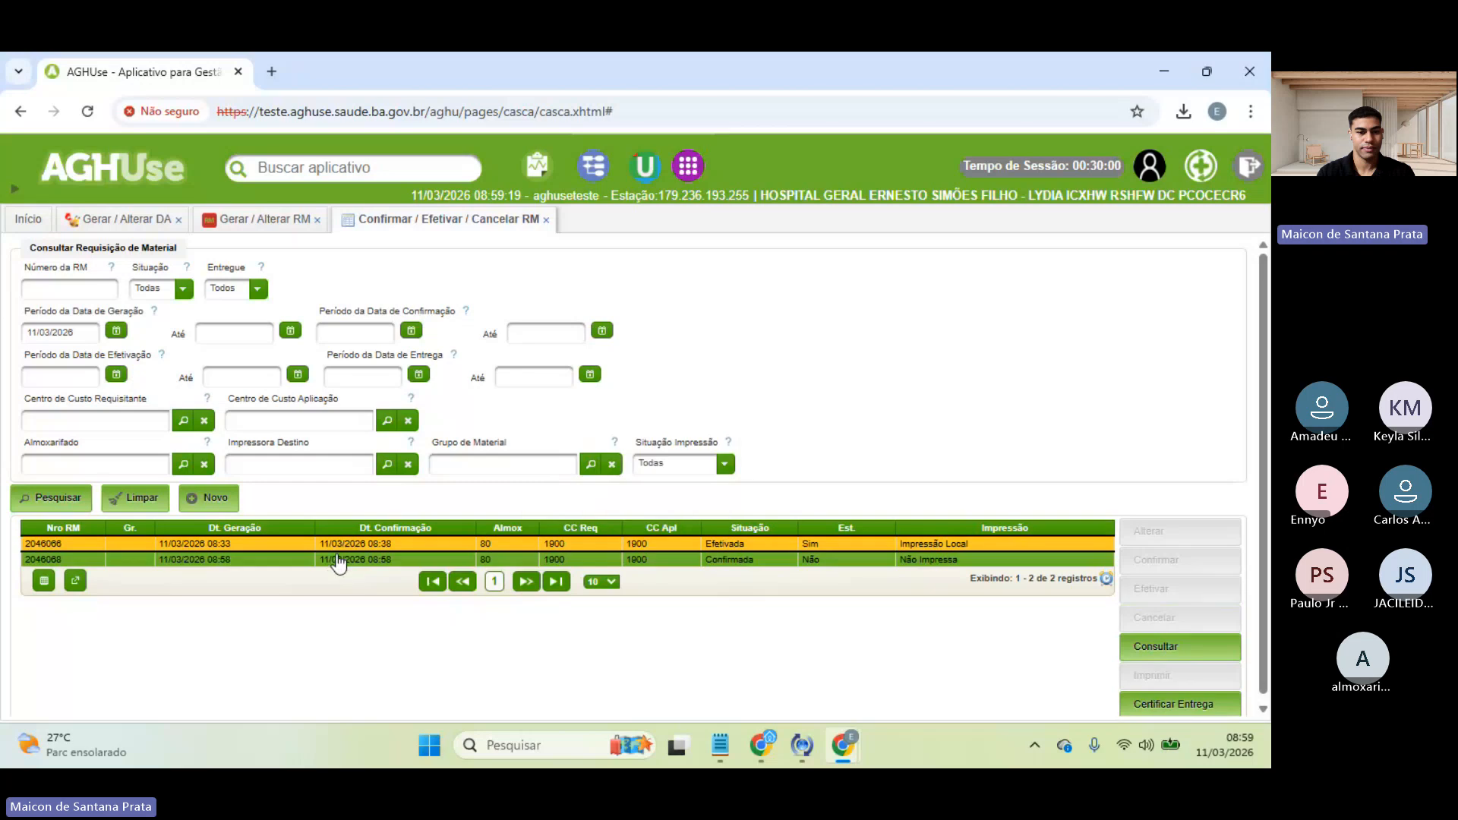
click(335, 562)
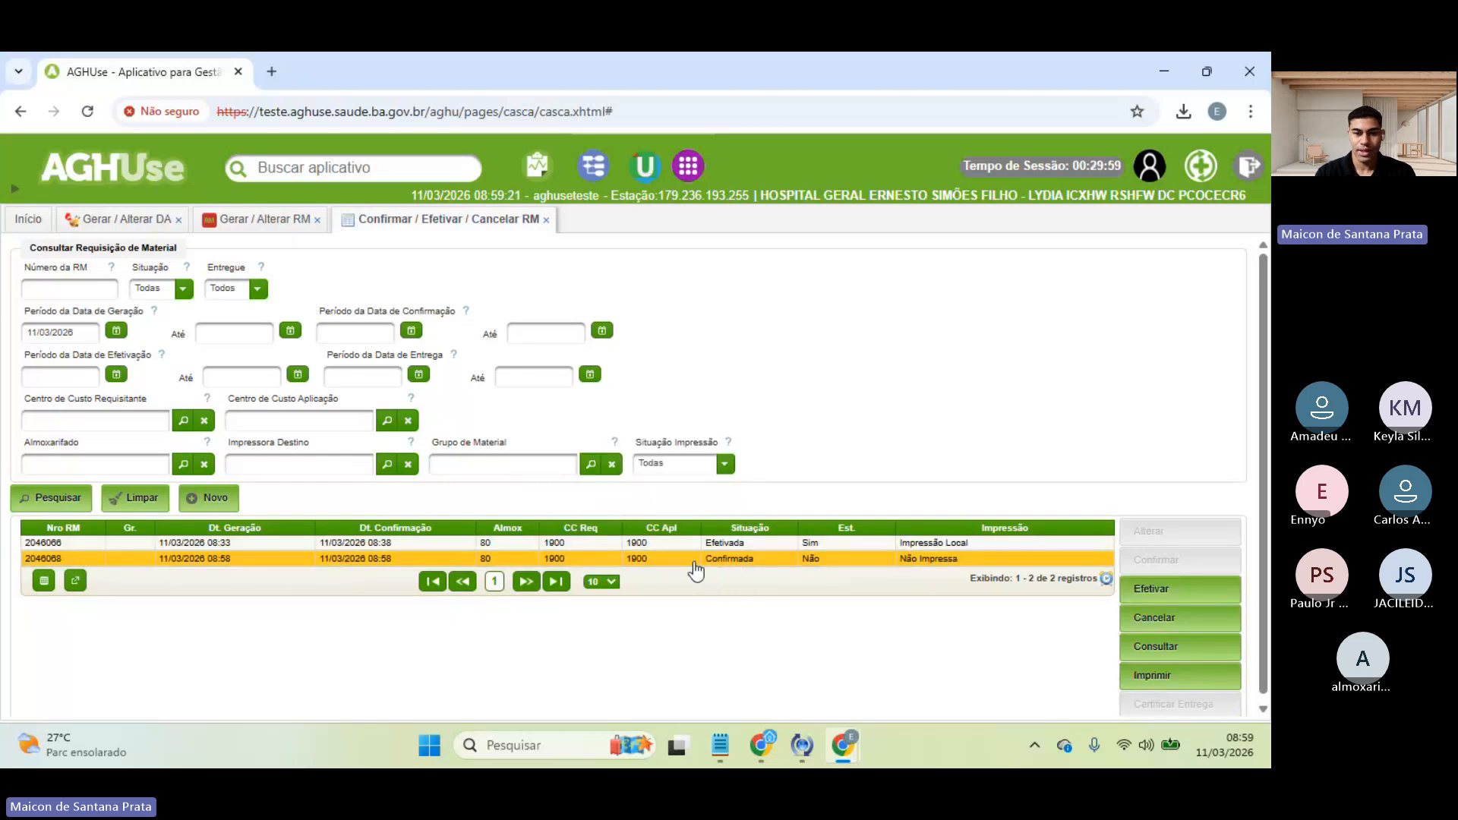
- Filter the search to Entregue: Não and select RM 2046068
click(176, 291)
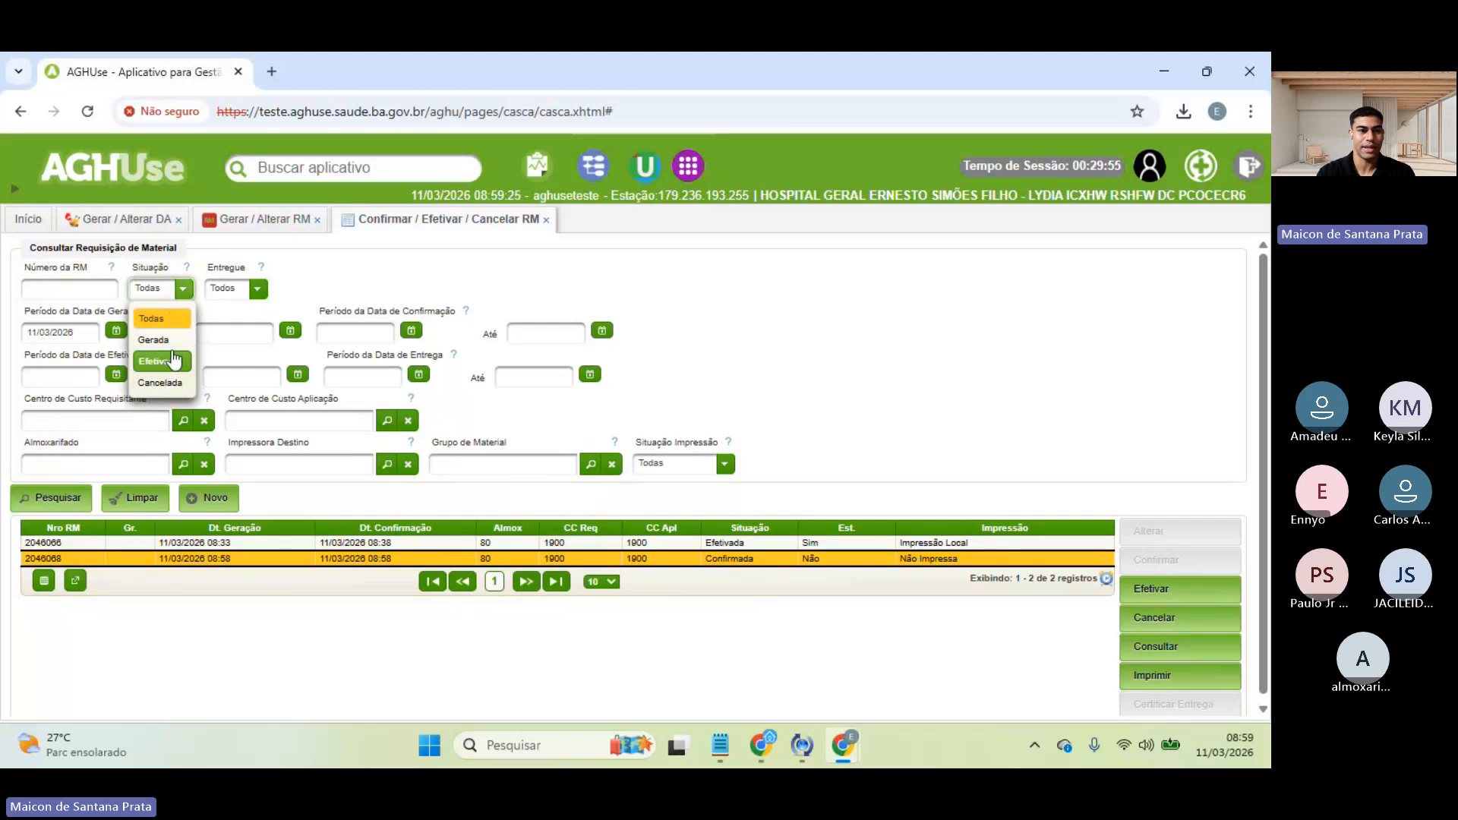
click(253, 307)
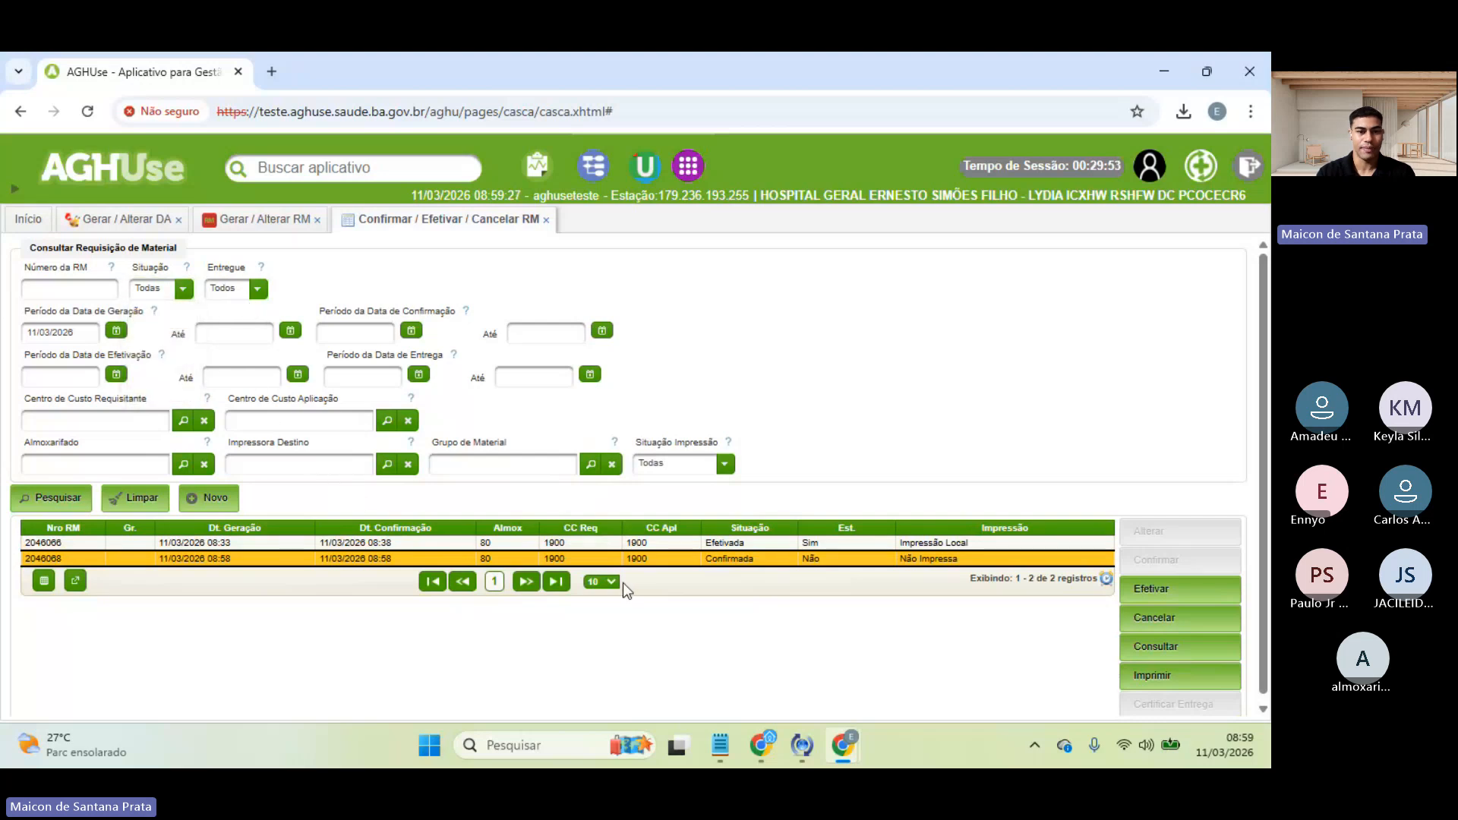
click(175, 289)
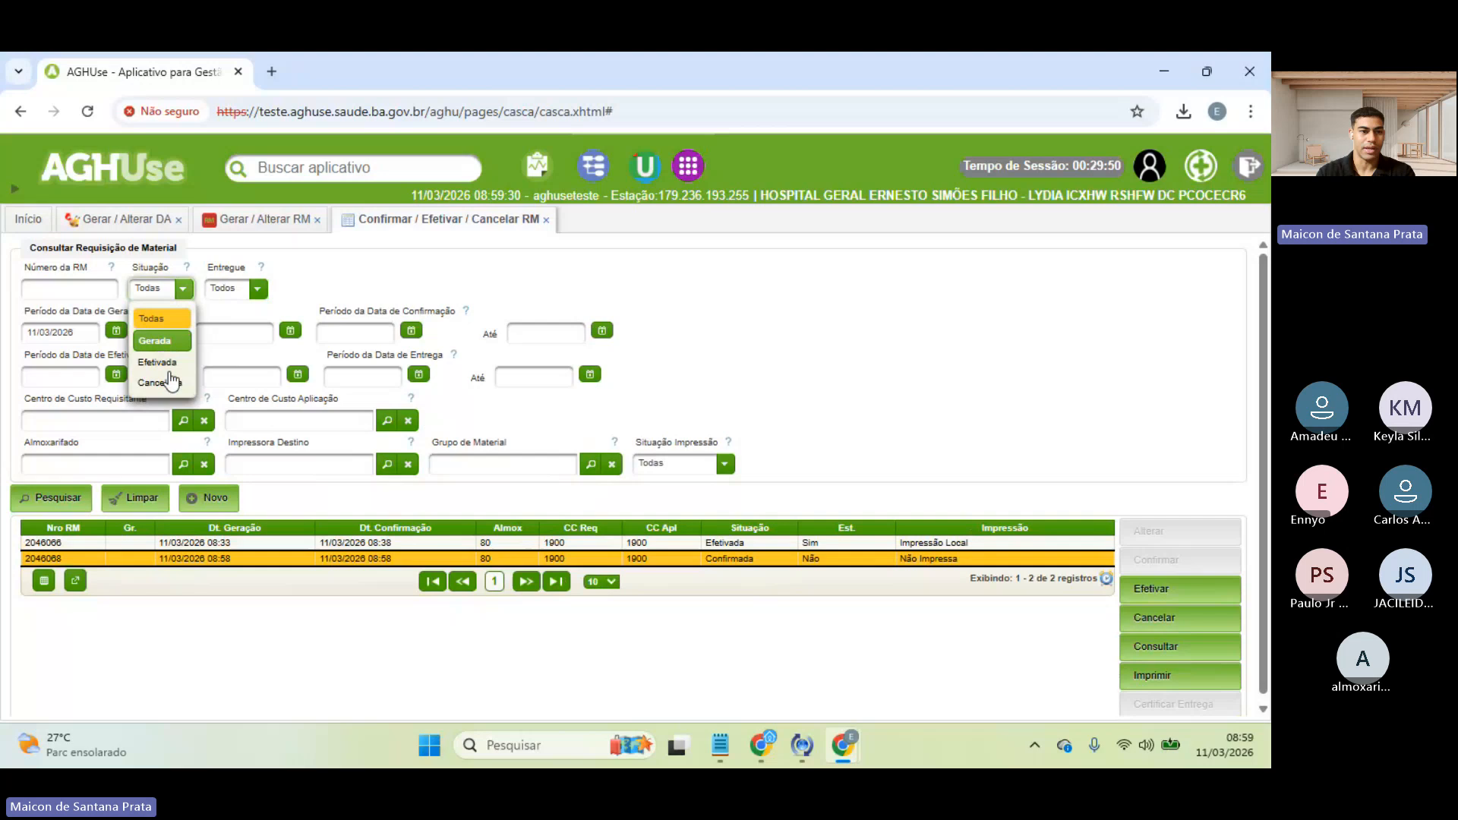
click(308, 285)
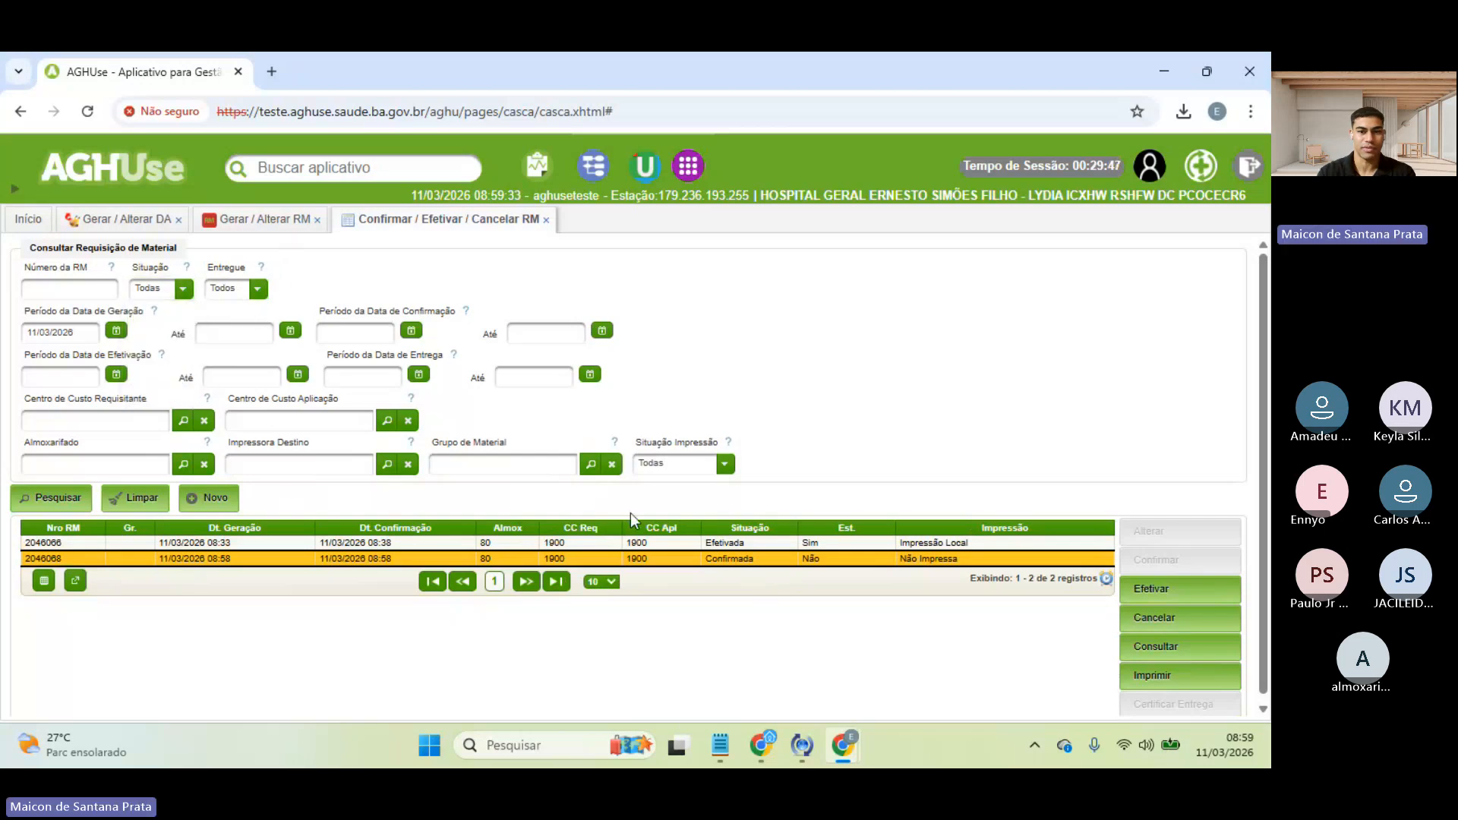
click(237, 289)
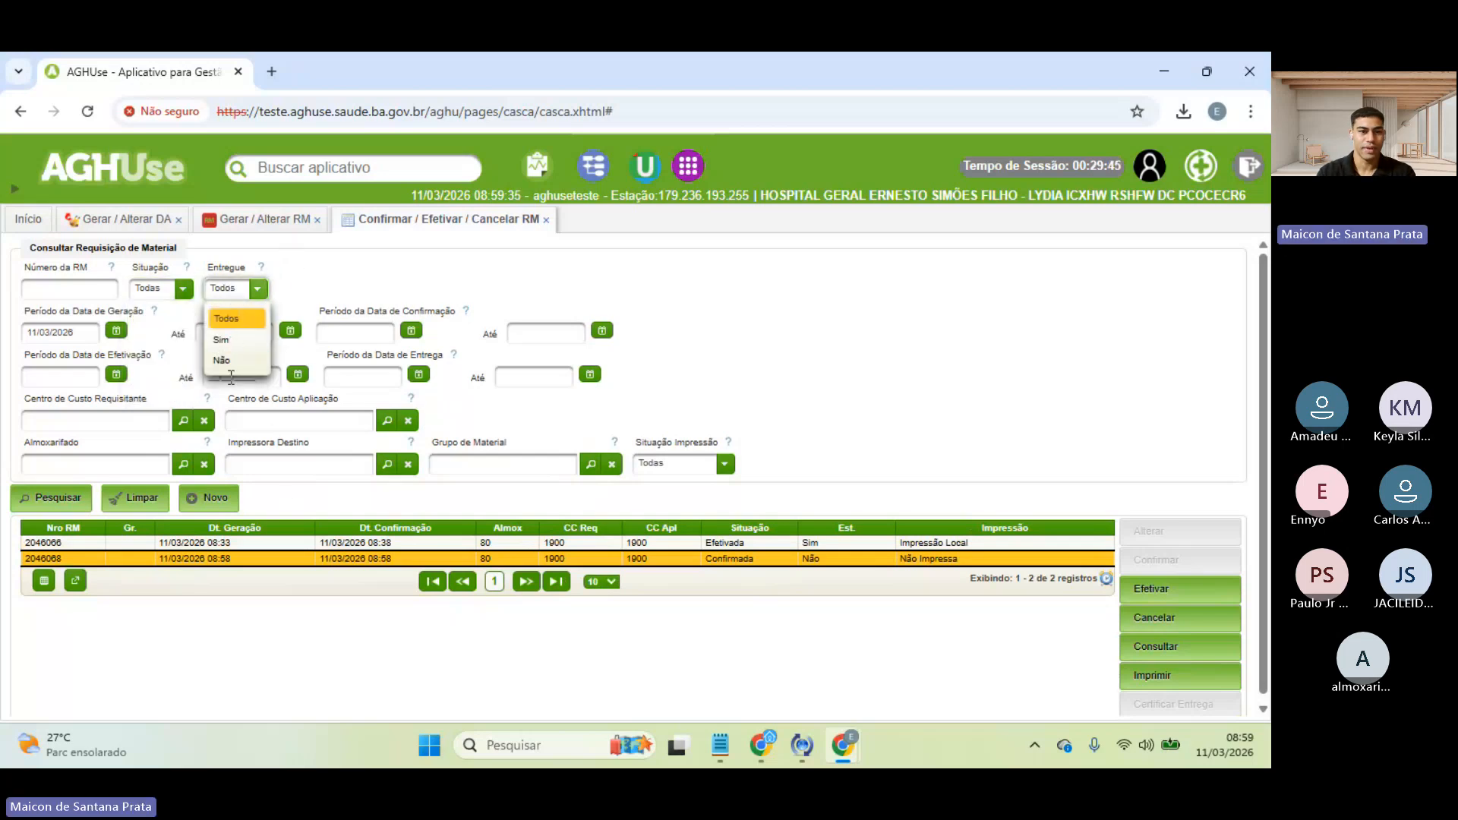
click(223, 360)
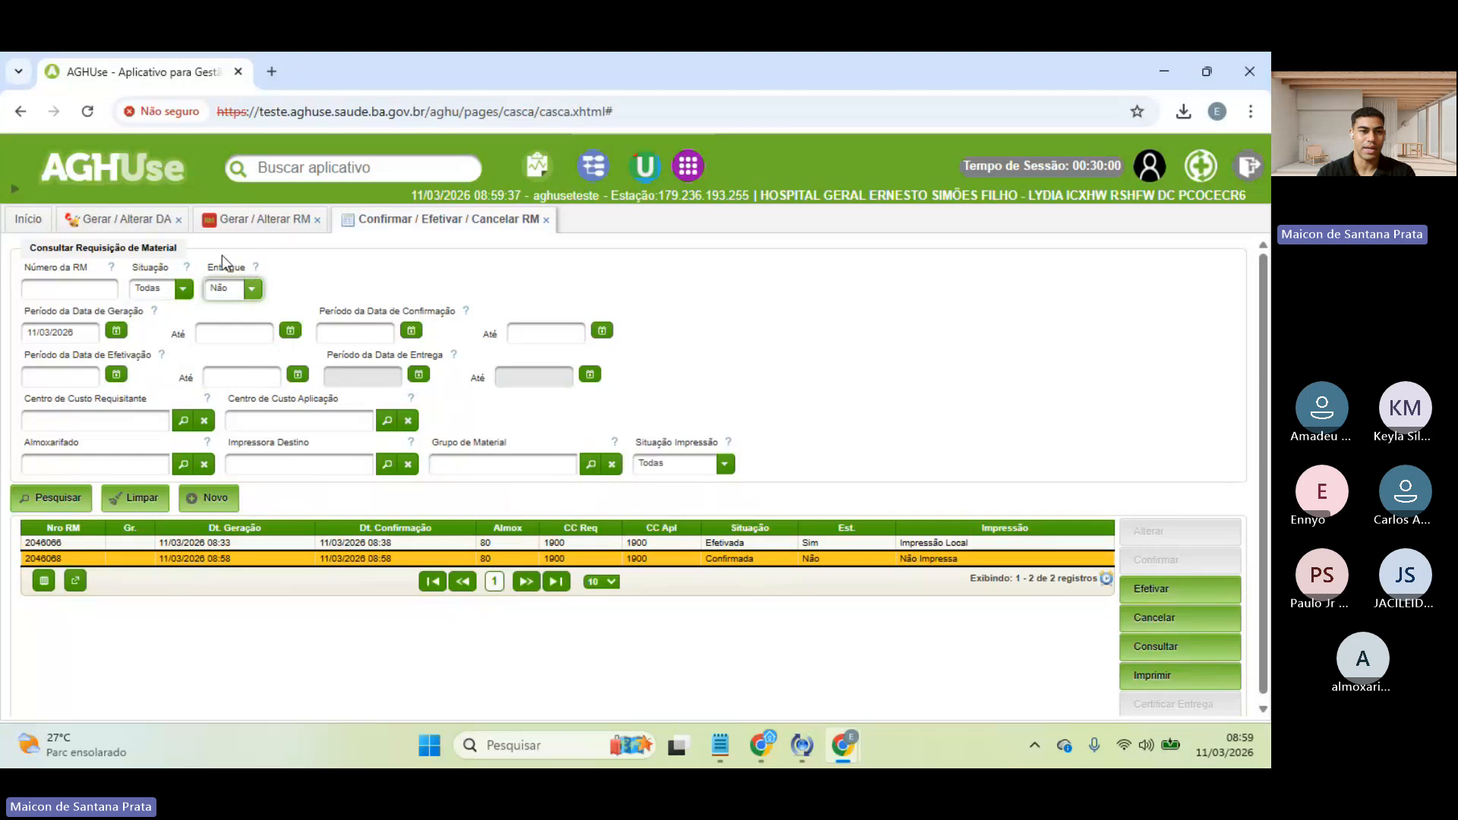
click(60, 498)
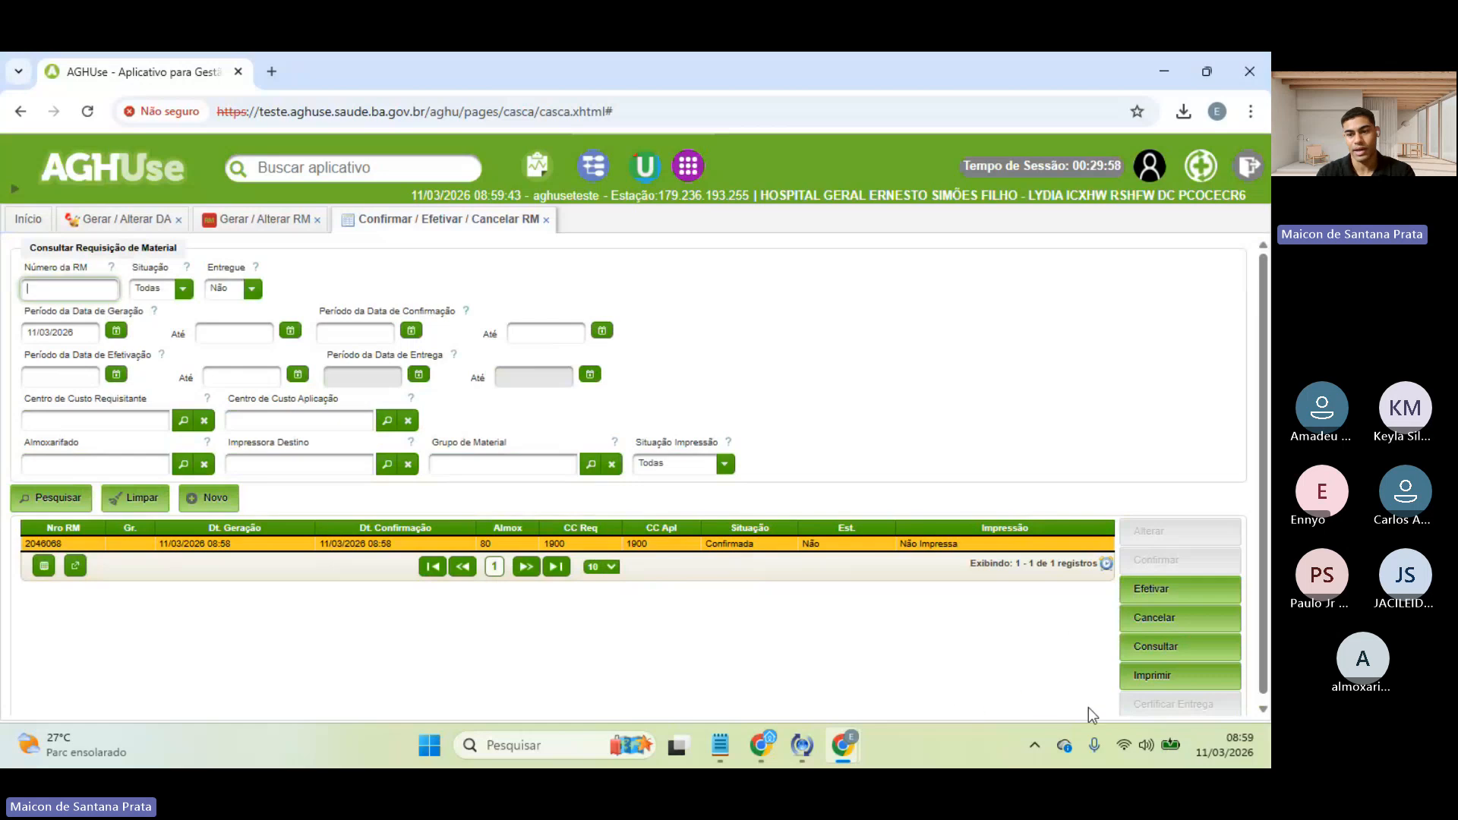
click(765, 546)
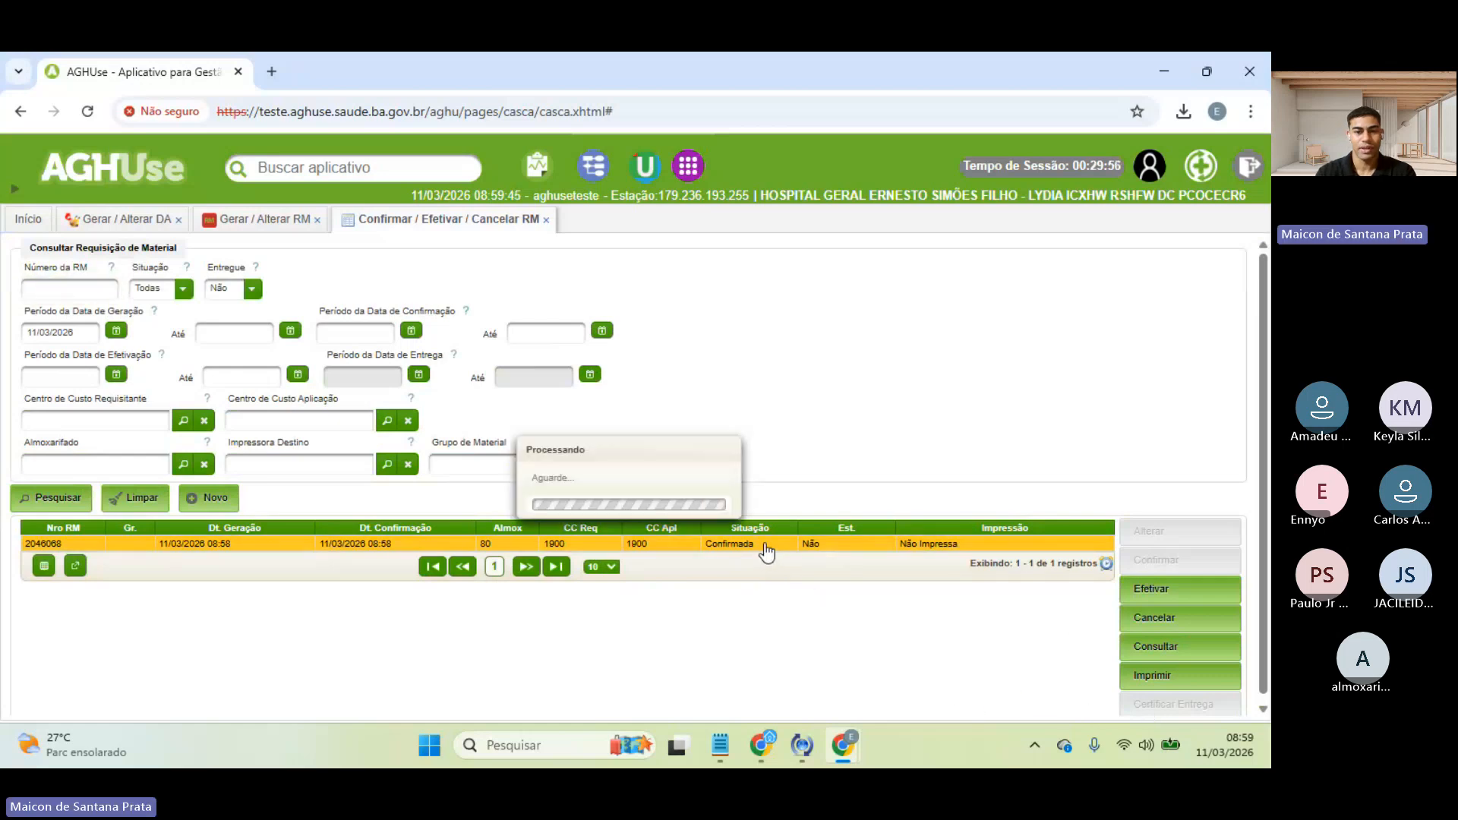
- Effectuate RM 2046068 with a delivered quantity of 10 UN
click(1182, 595)
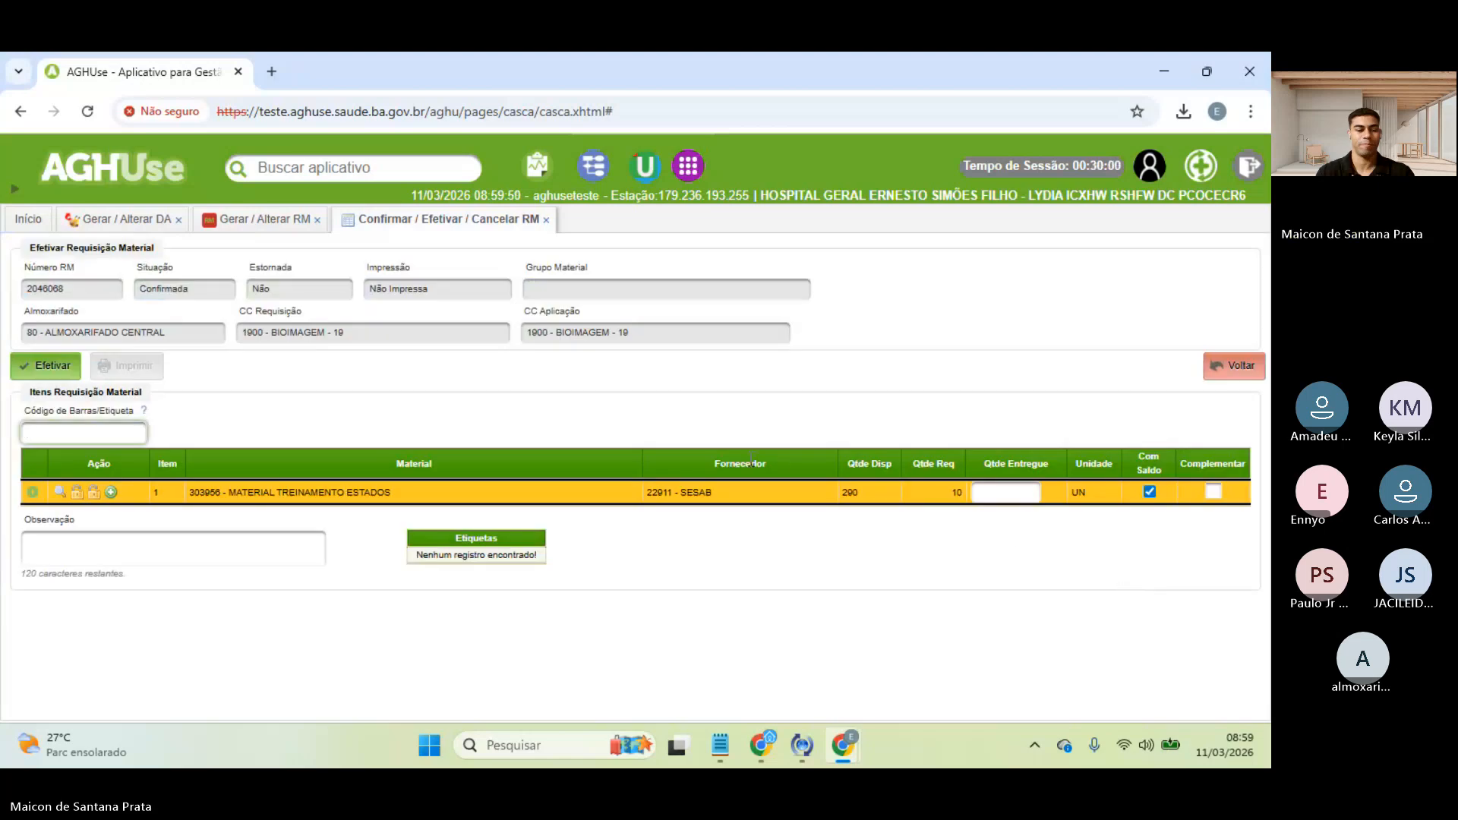
click(1016, 495)
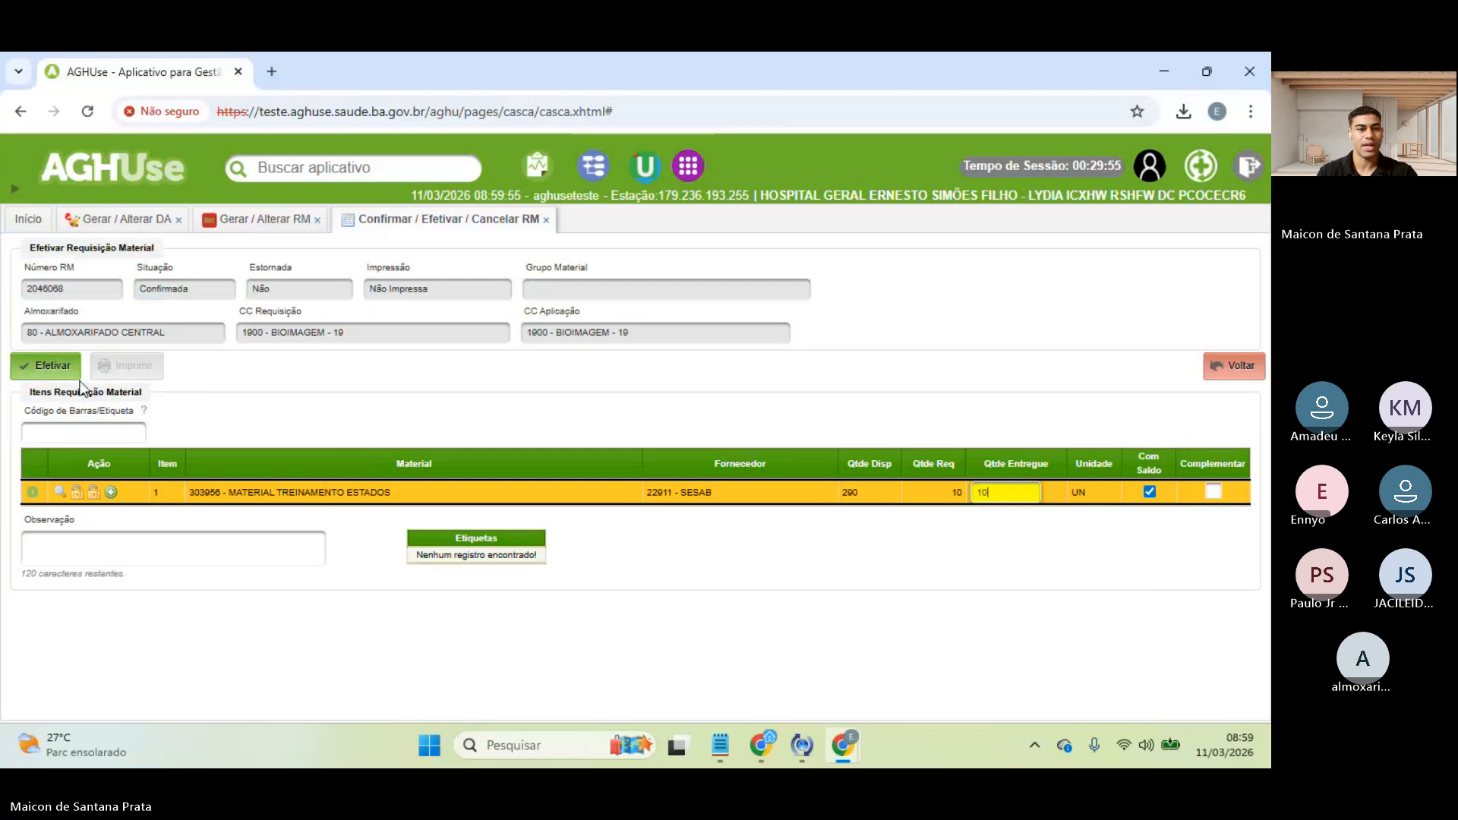
click(48, 366)
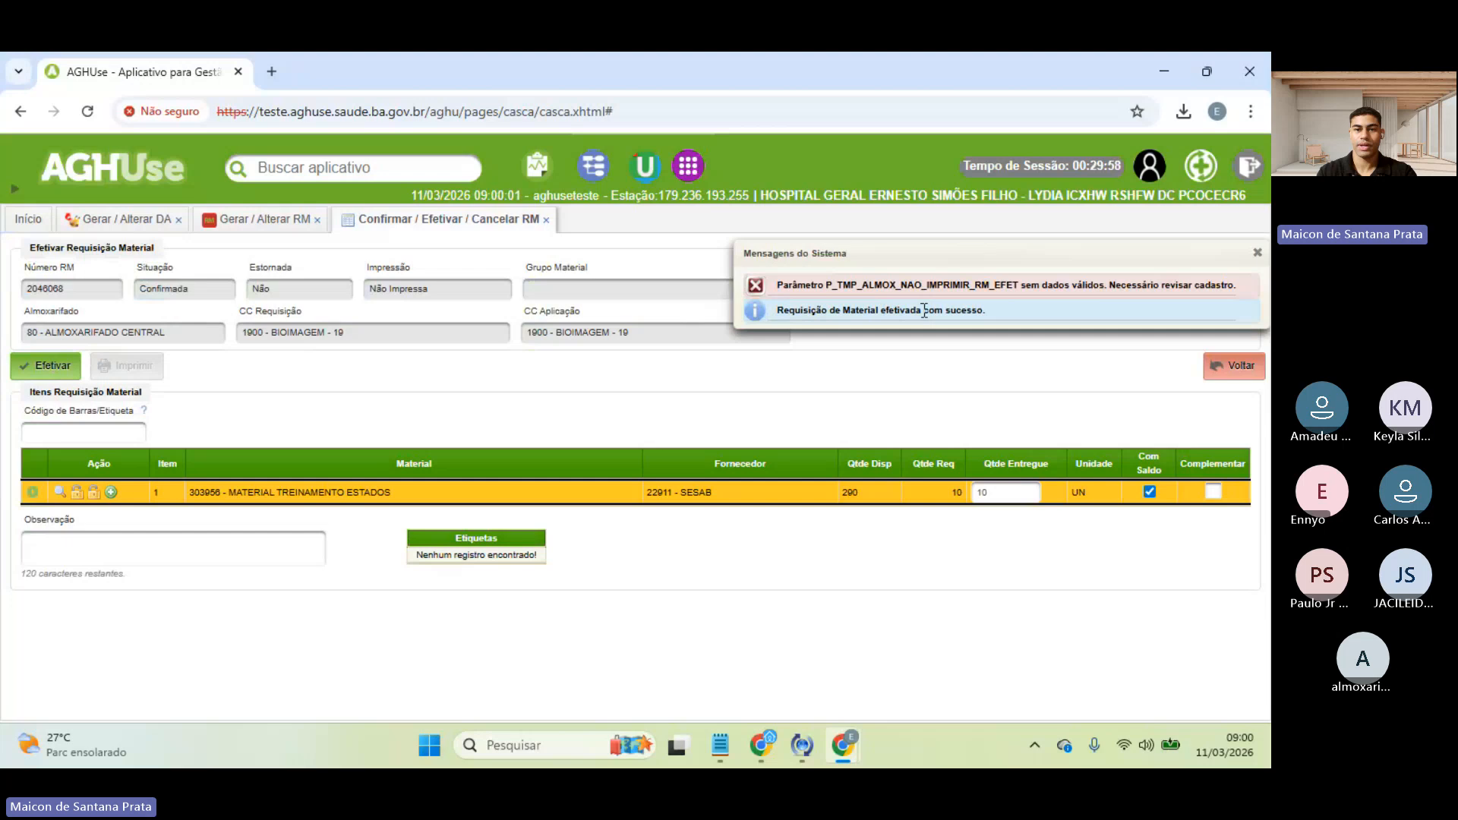
- Close the requisition confirmation and requisition creation tabs
click(27, 220)
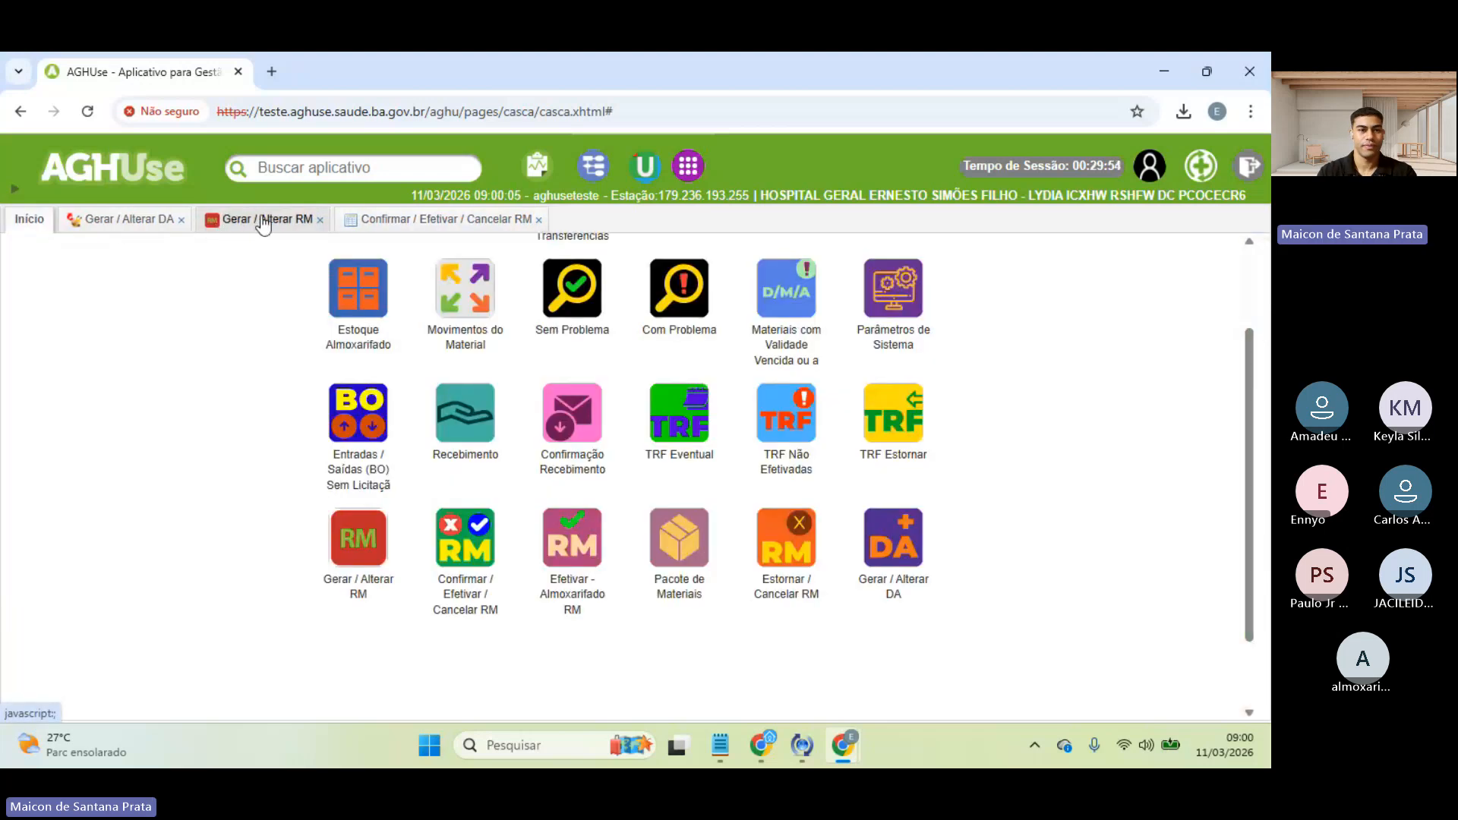
click(539, 220)
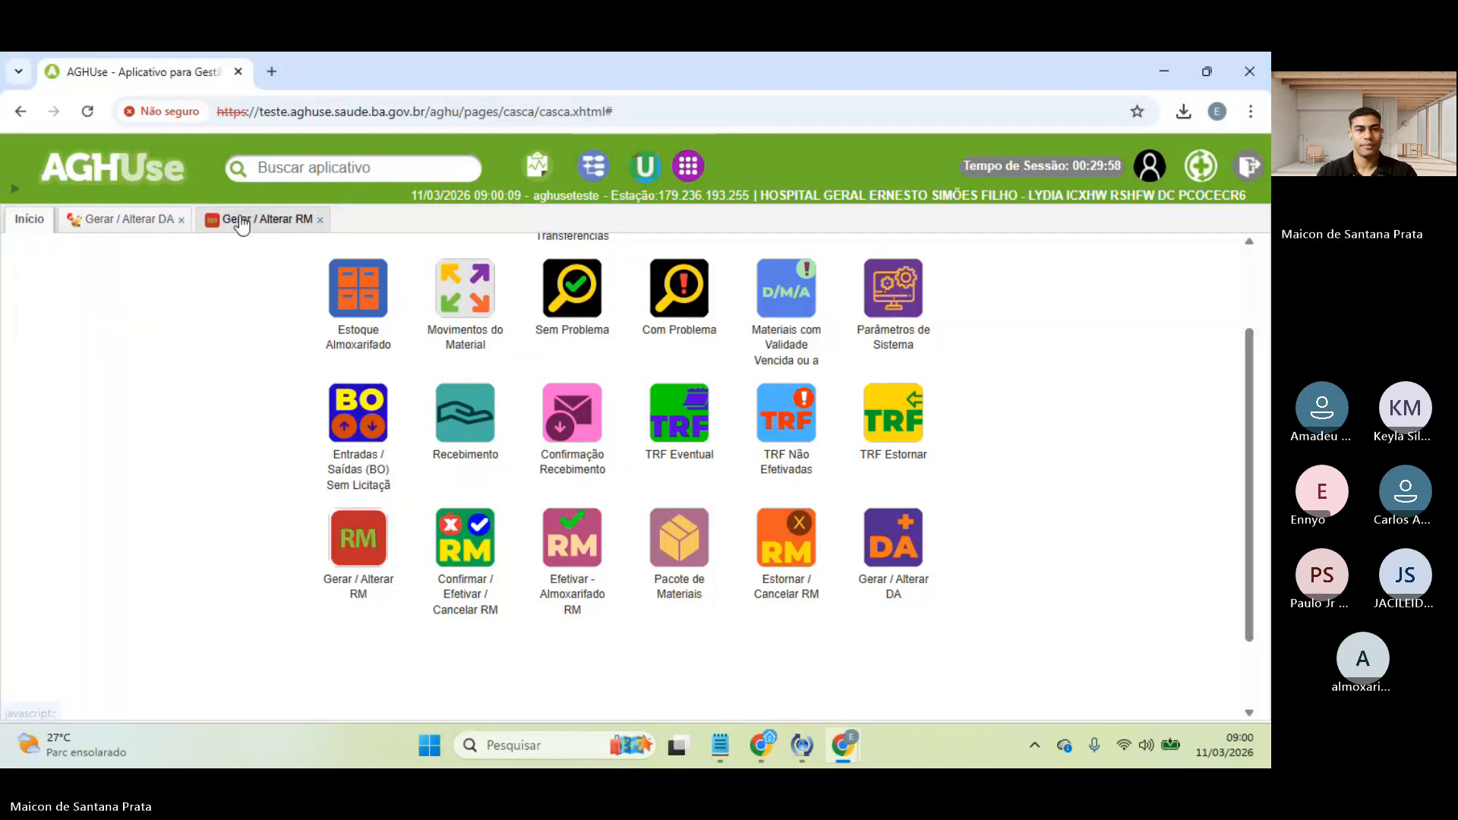
click(289, 221)
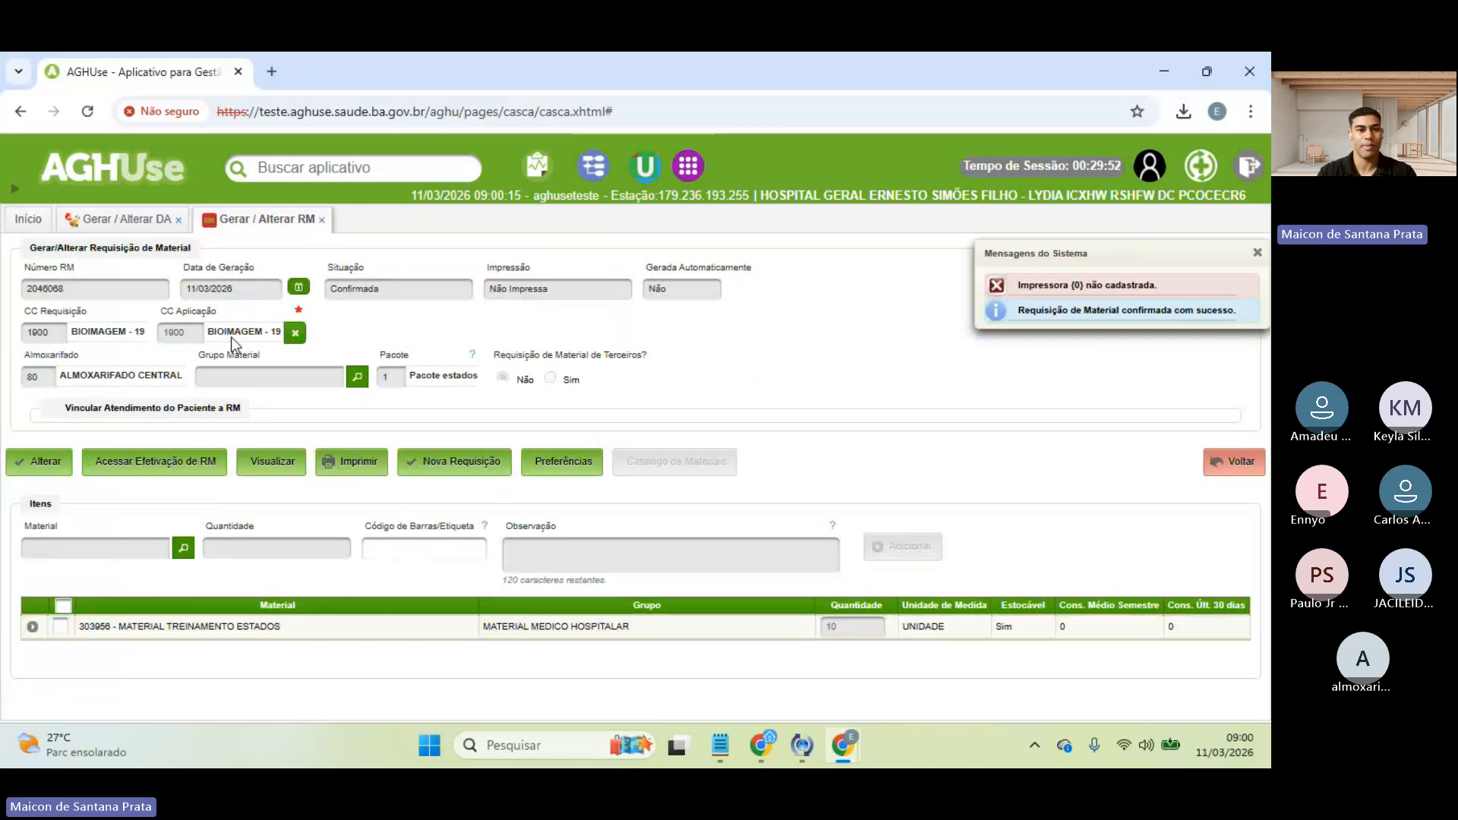
click(322, 220)
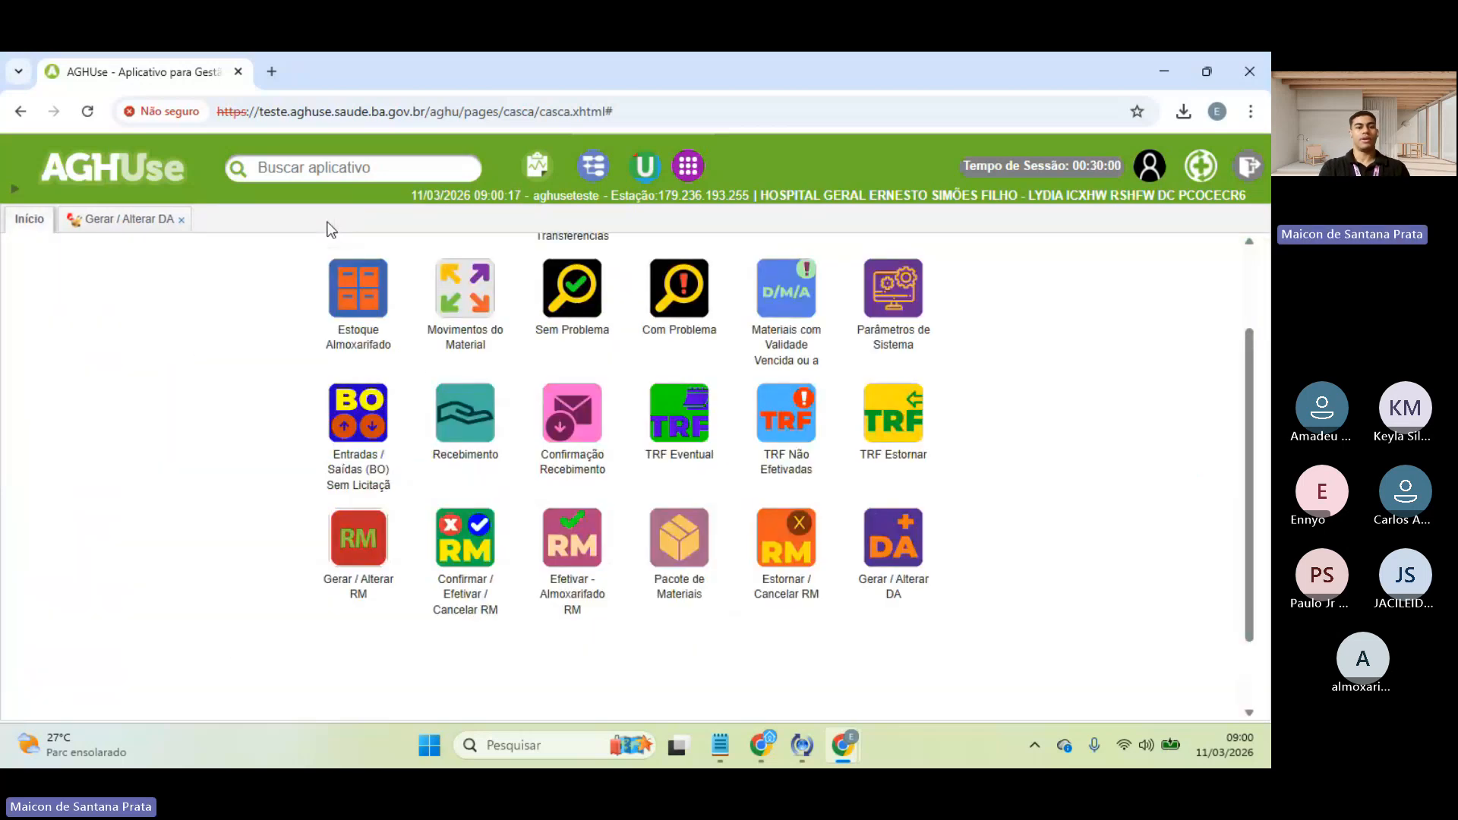
- Query Movimentos do Material for MATERIAL TREINAMENTO ESTADOS and review RM 2046068's row (balance 280)
click(471, 290)
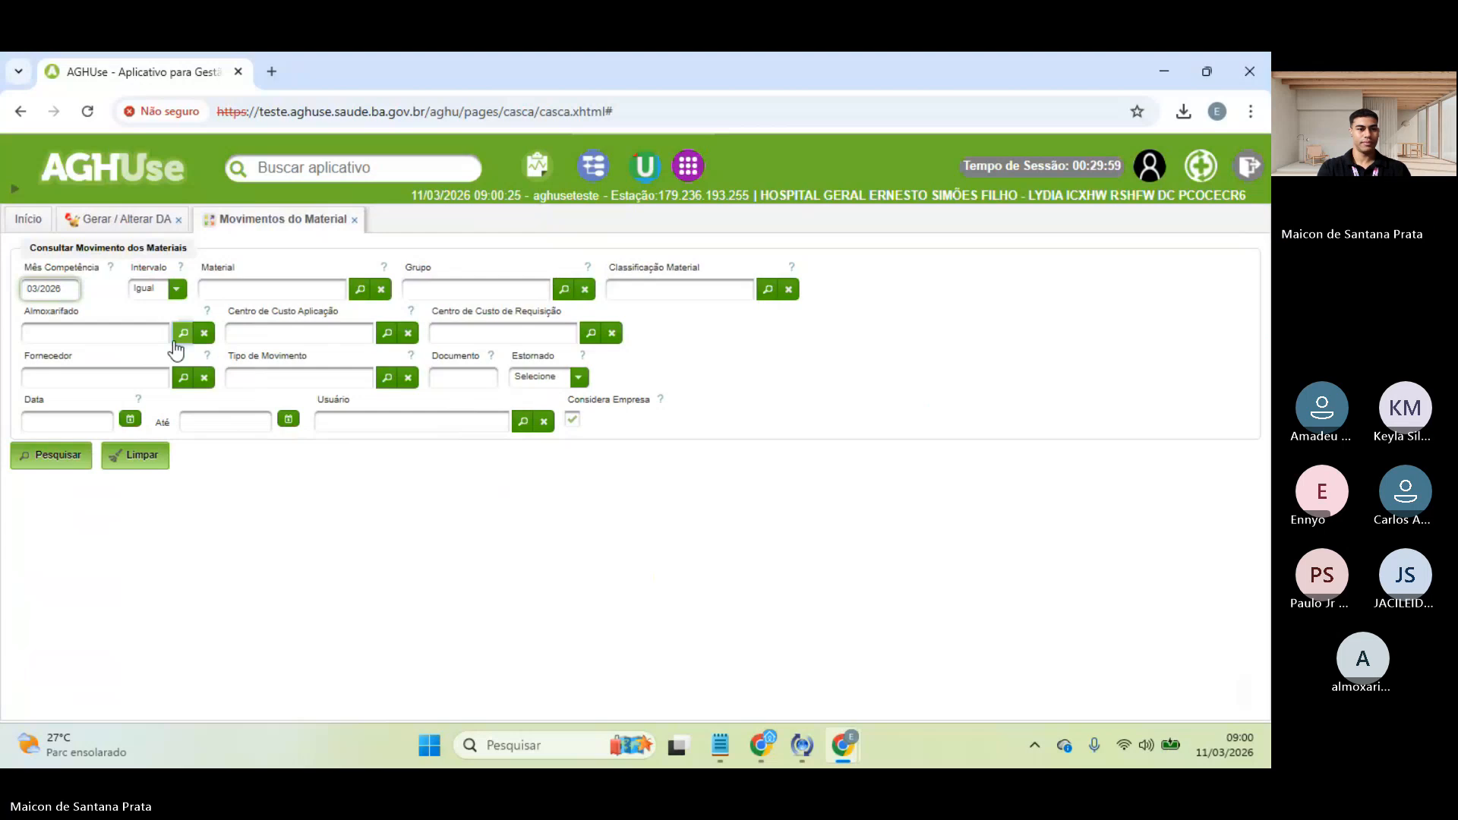
click(268, 289)
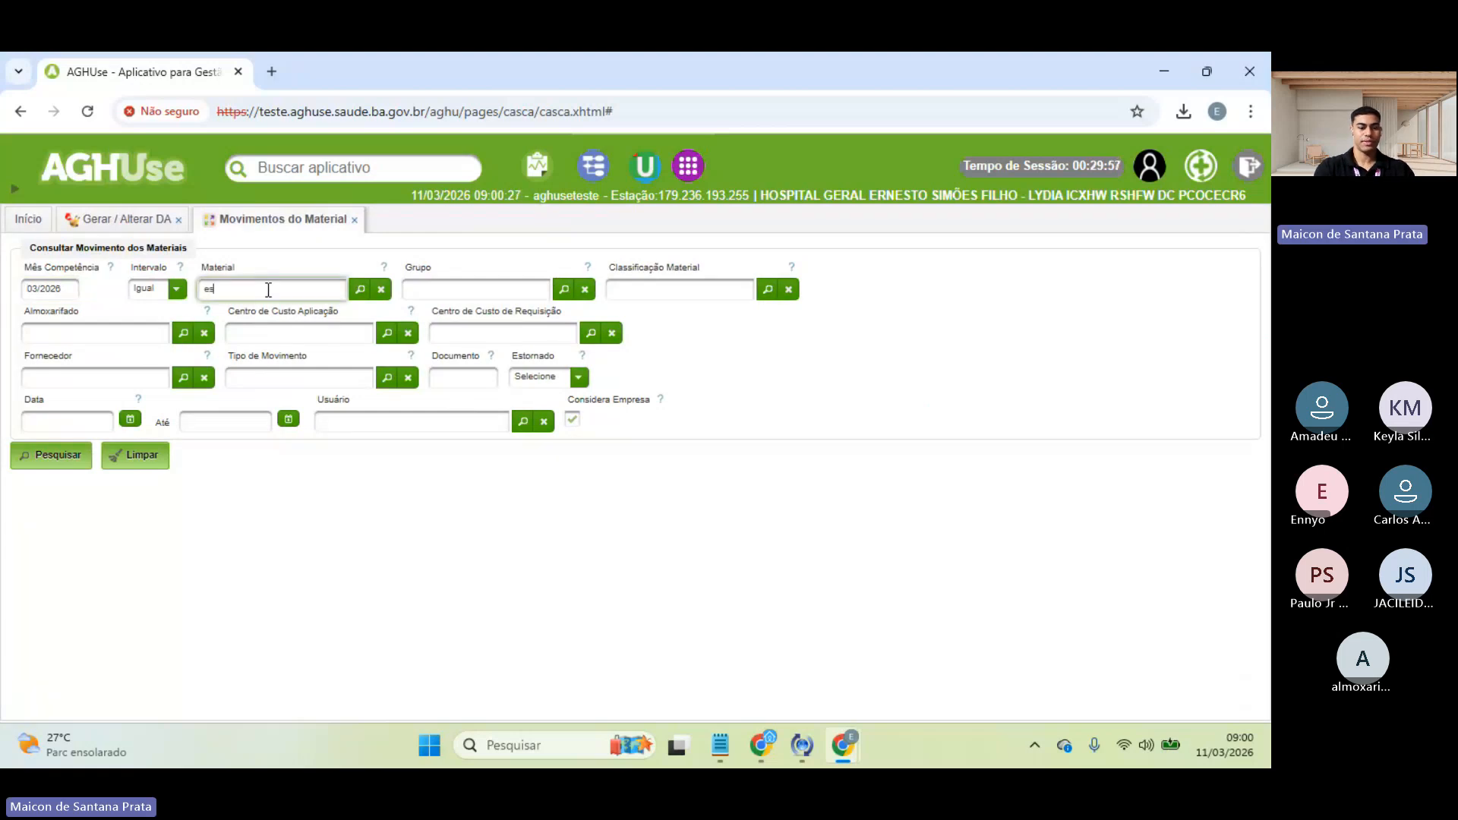
text(estados)
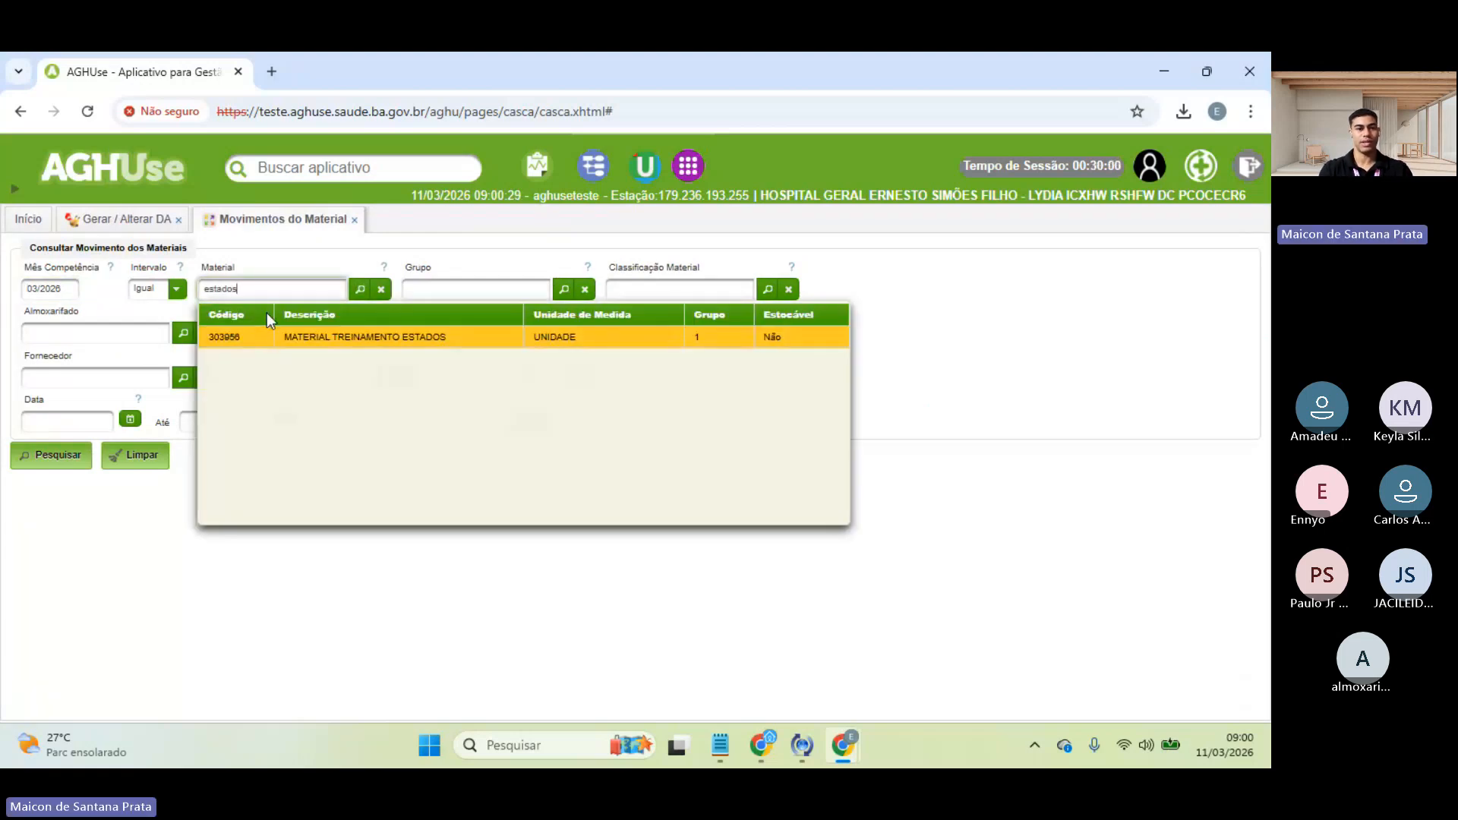
click(271, 339)
click(66, 449)
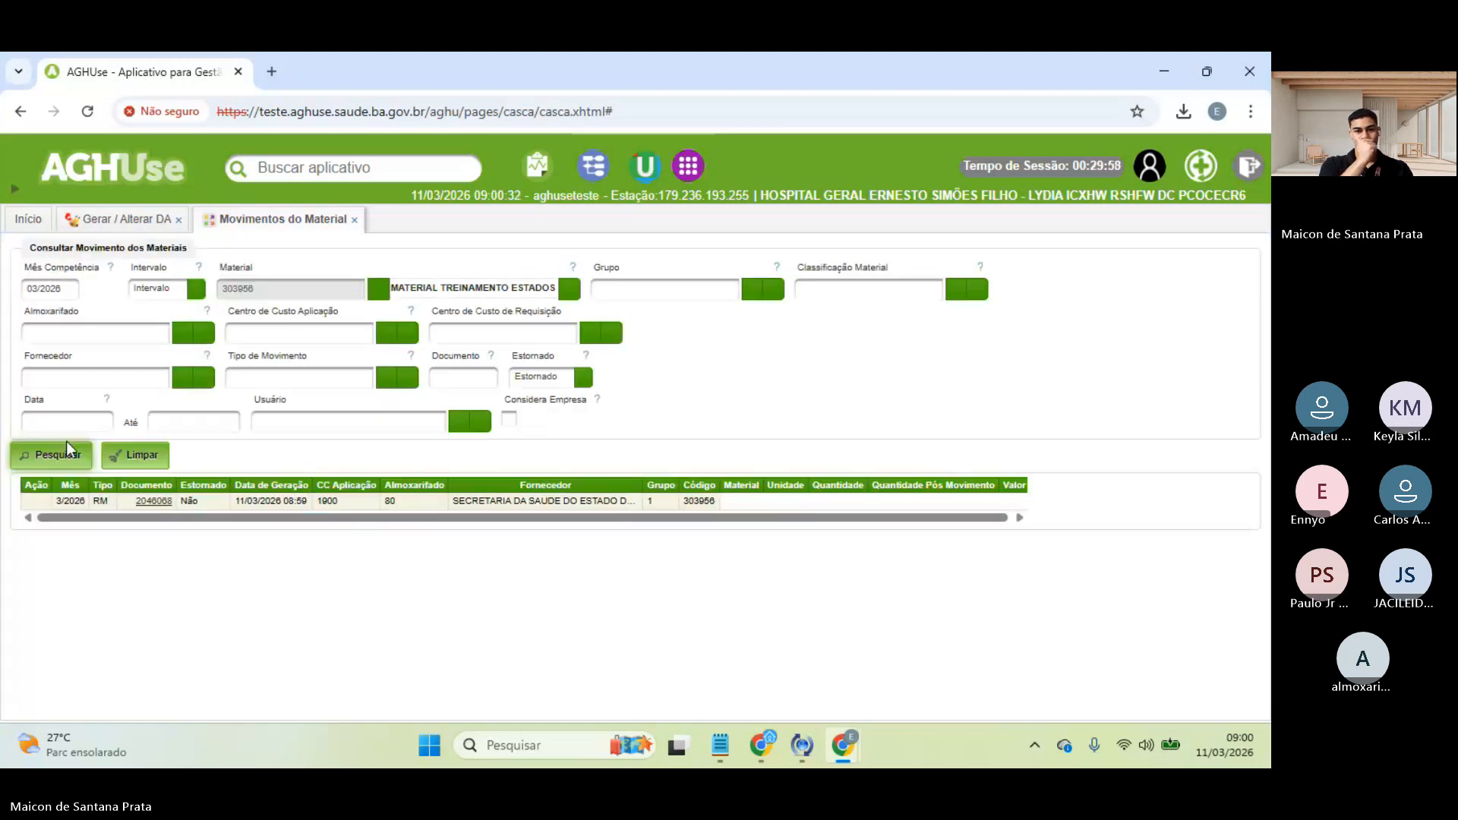
drag(80, 505, 420, 509)
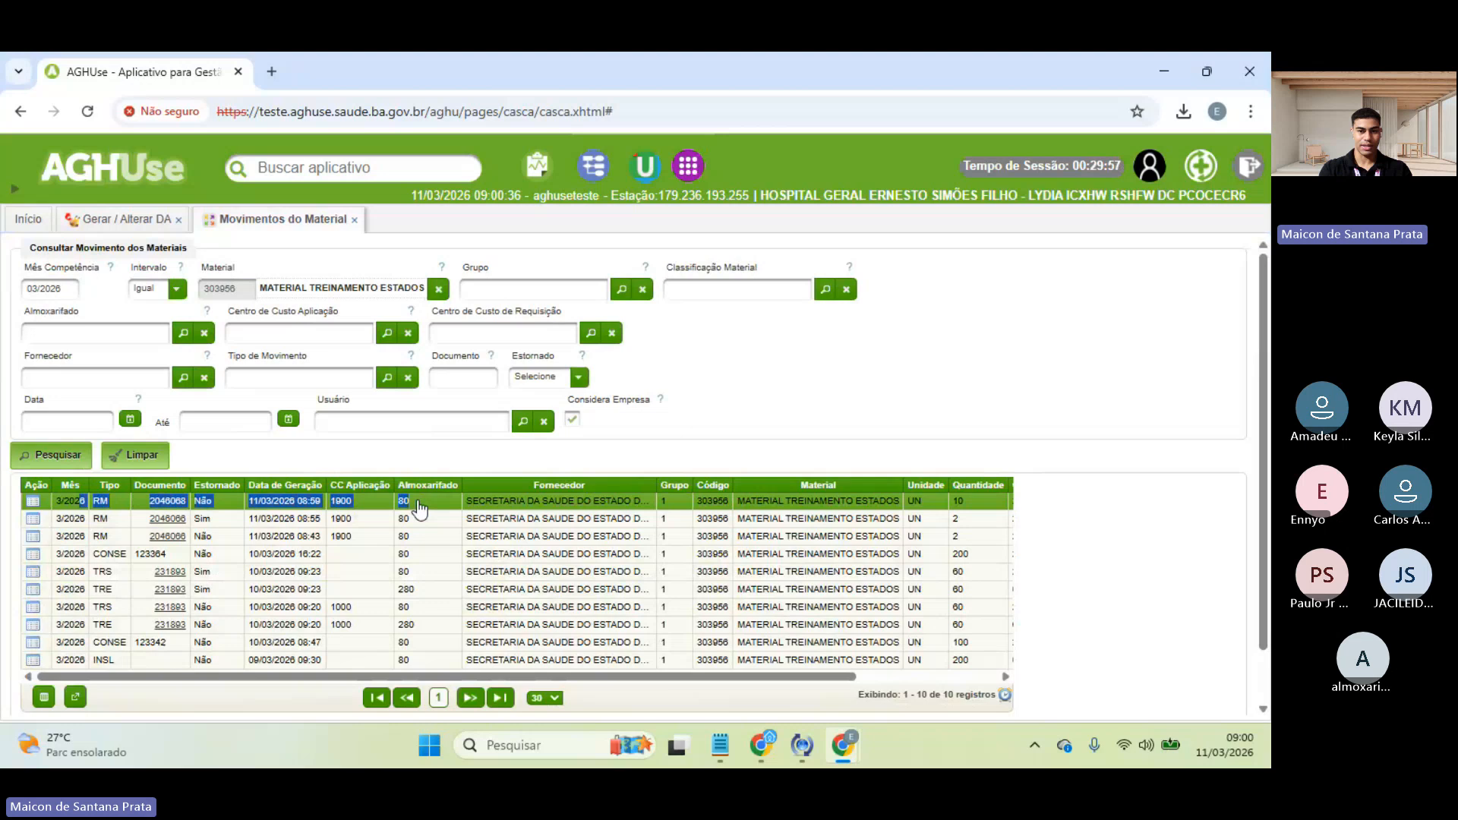
click(688, 392)
scroll(667, 525, right, 2)
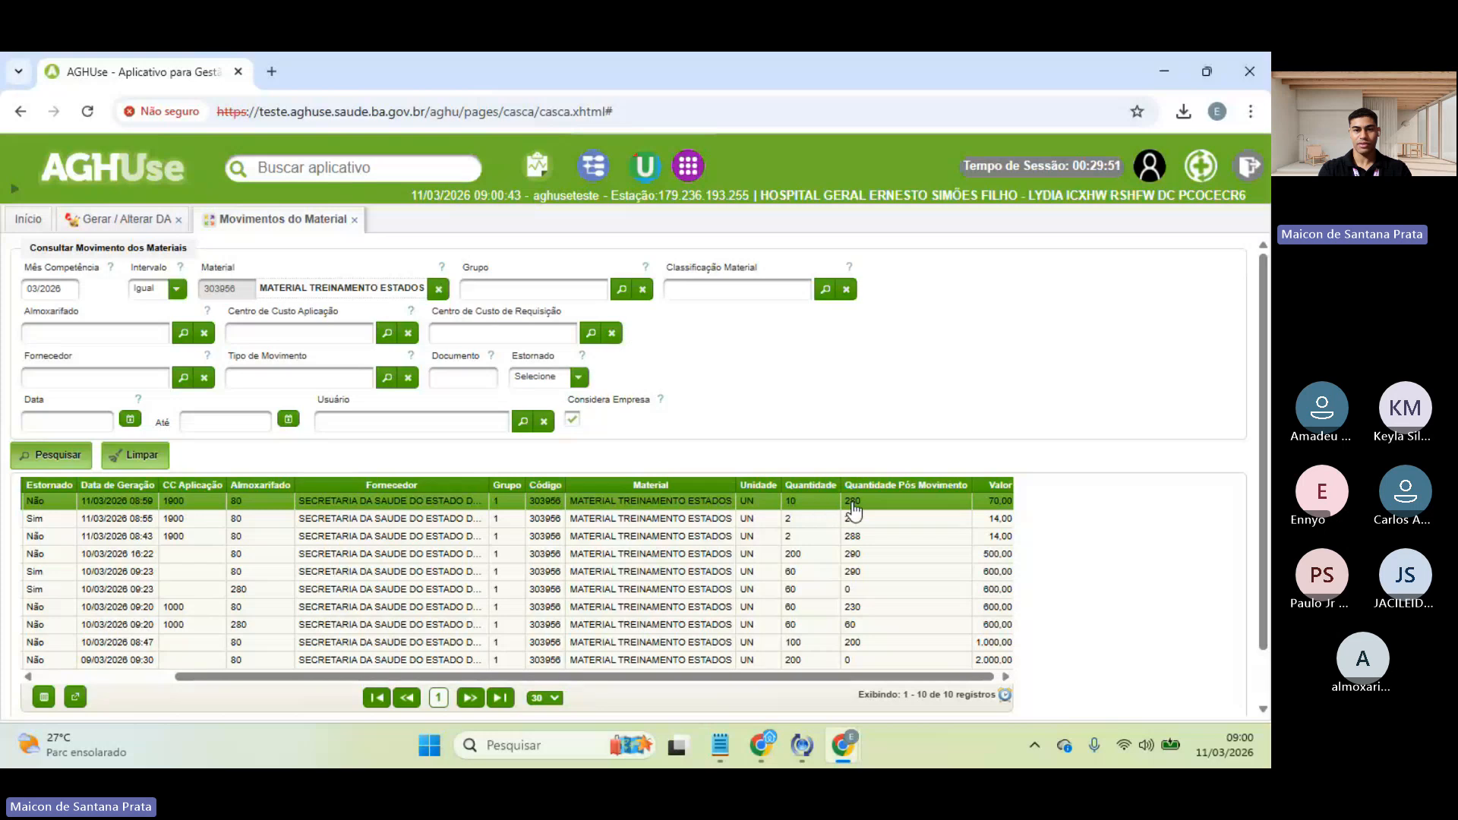
scroll(872, 519, right, 1)
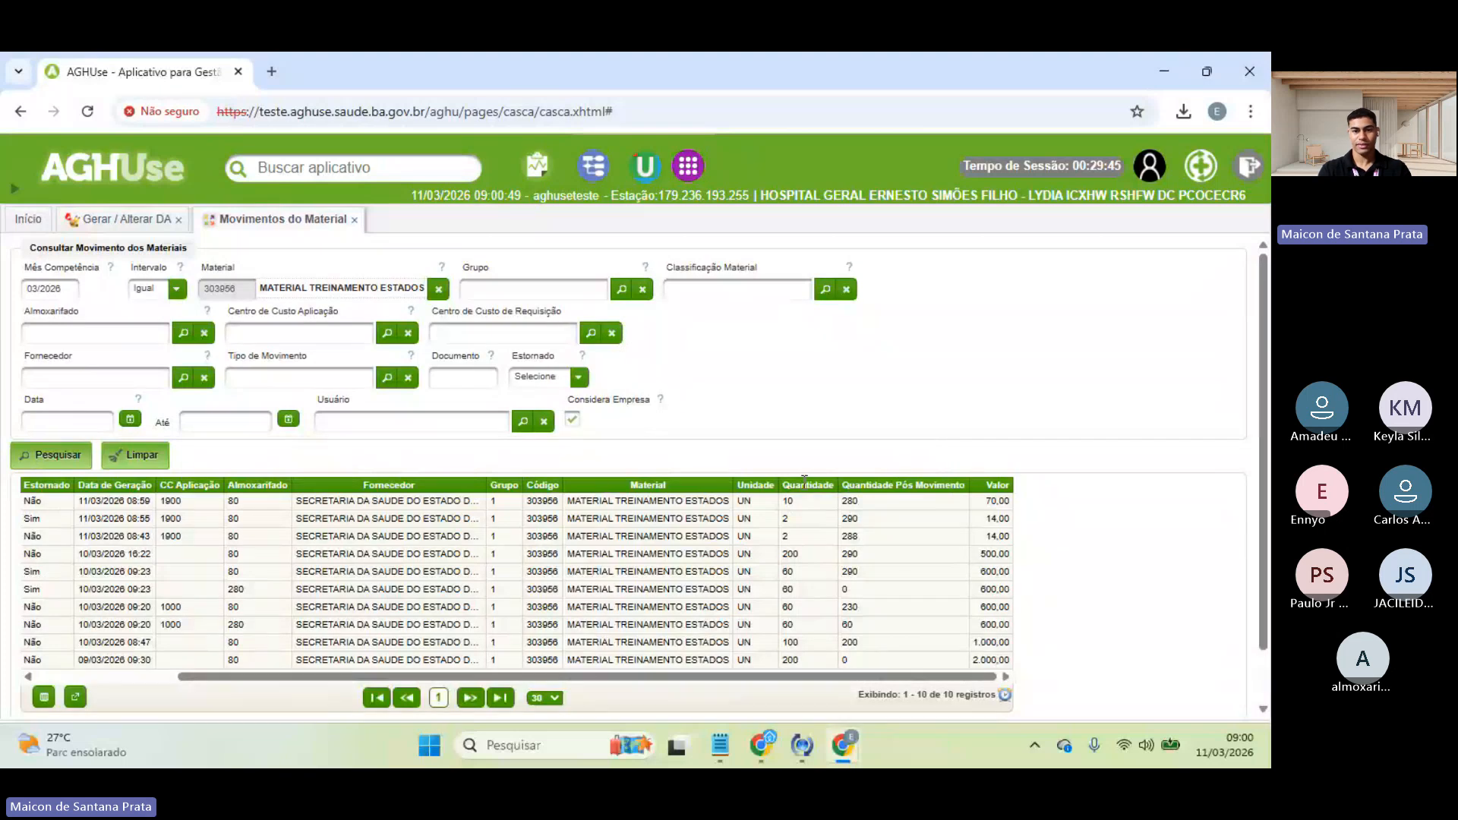
- Close Movimentos do Material and start a new DA with almoxarifado 80 ALMOXARIFADO CENTRAL
click(120, 218)
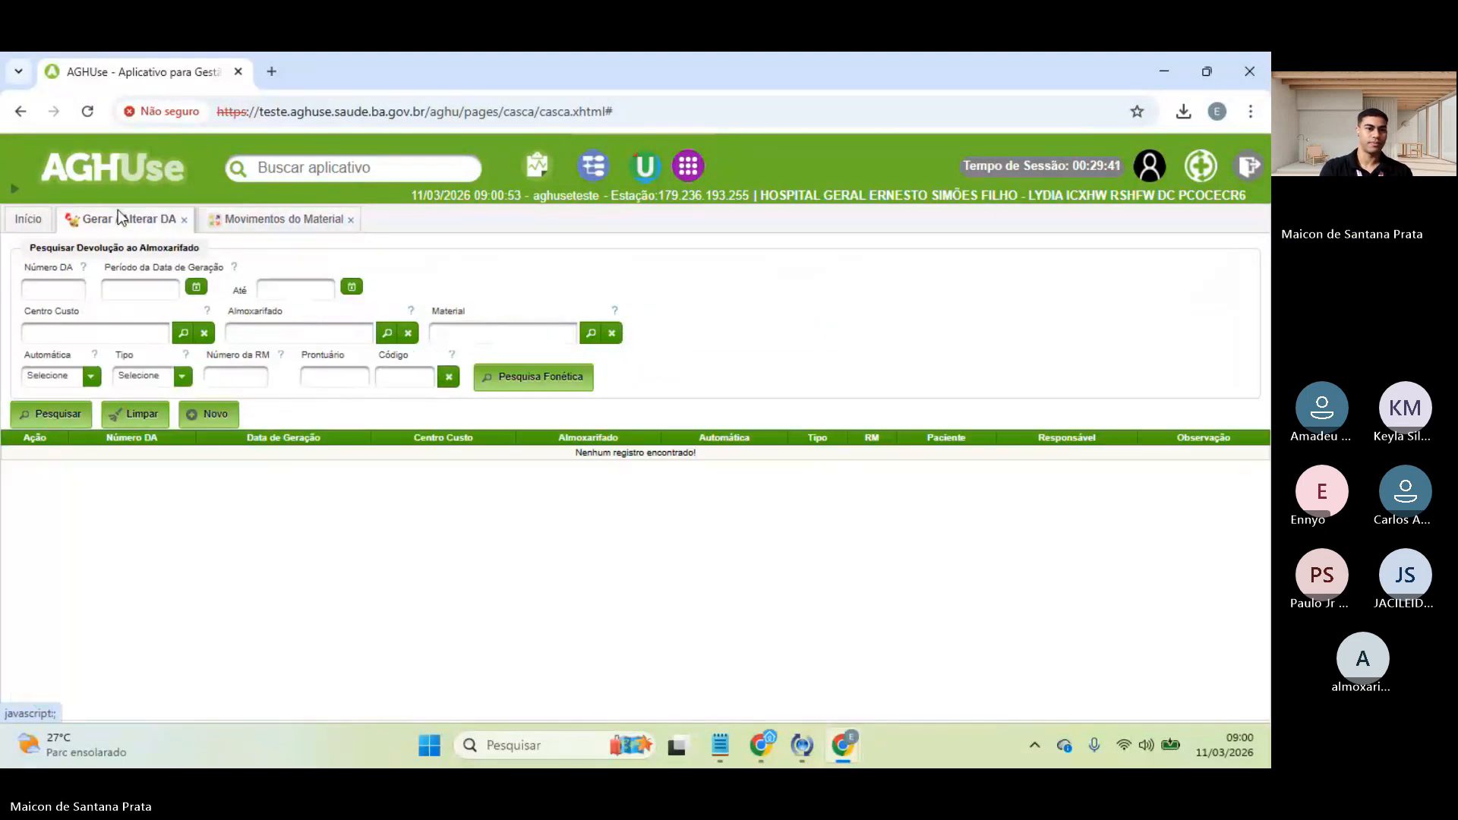
click(351, 220)
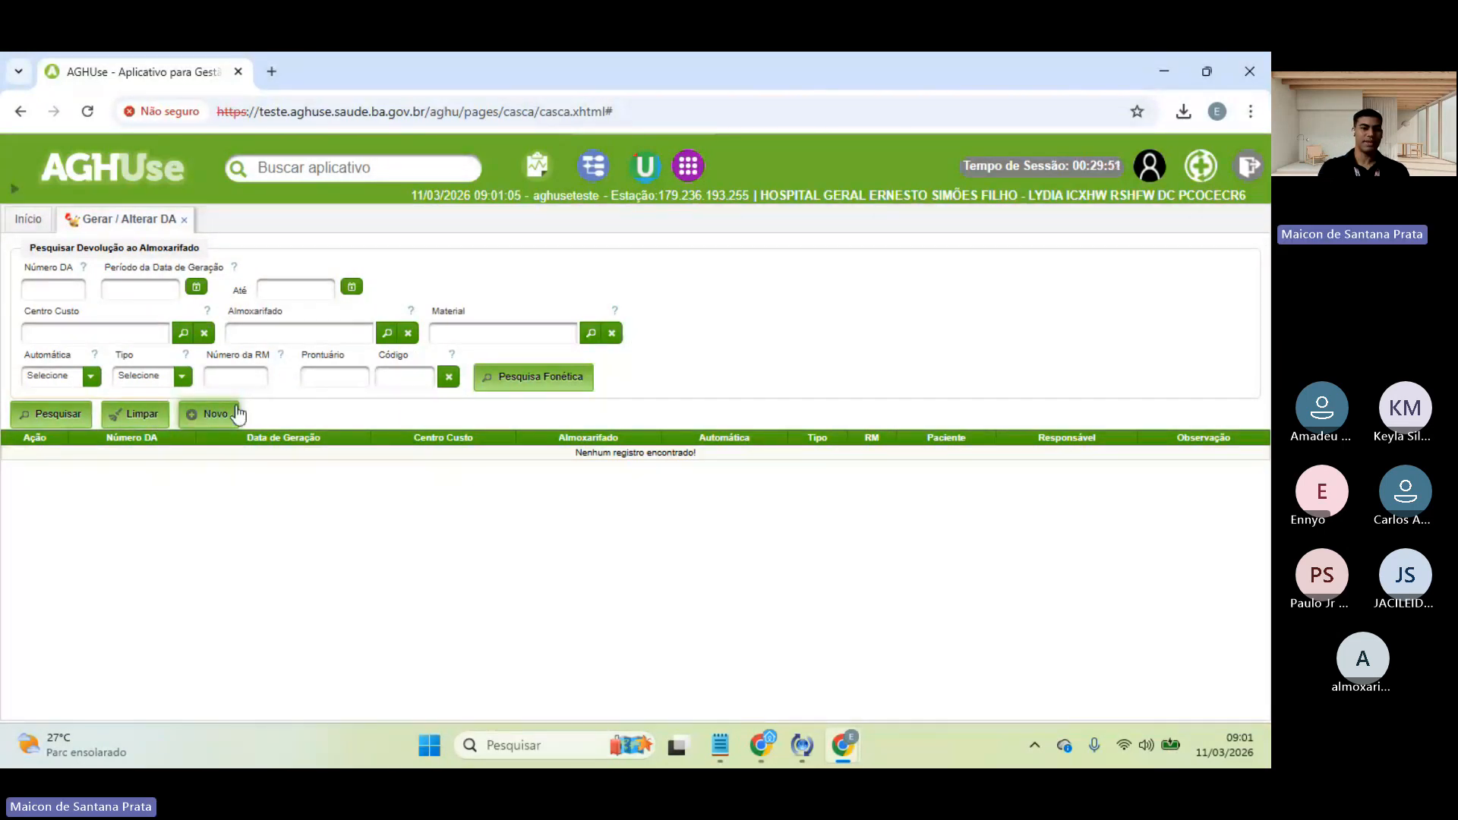
click(206, 416)
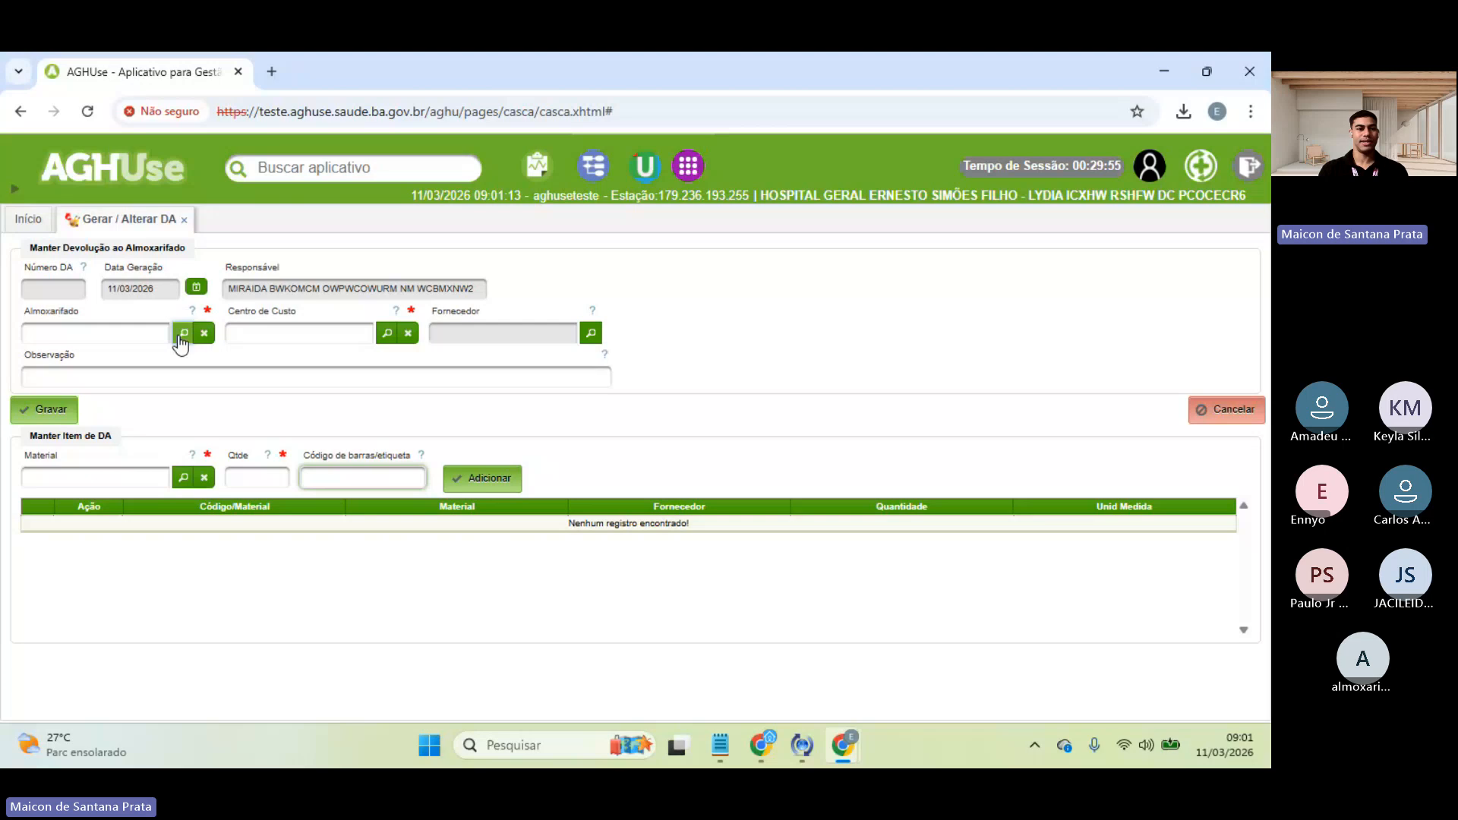
click(182, 334)
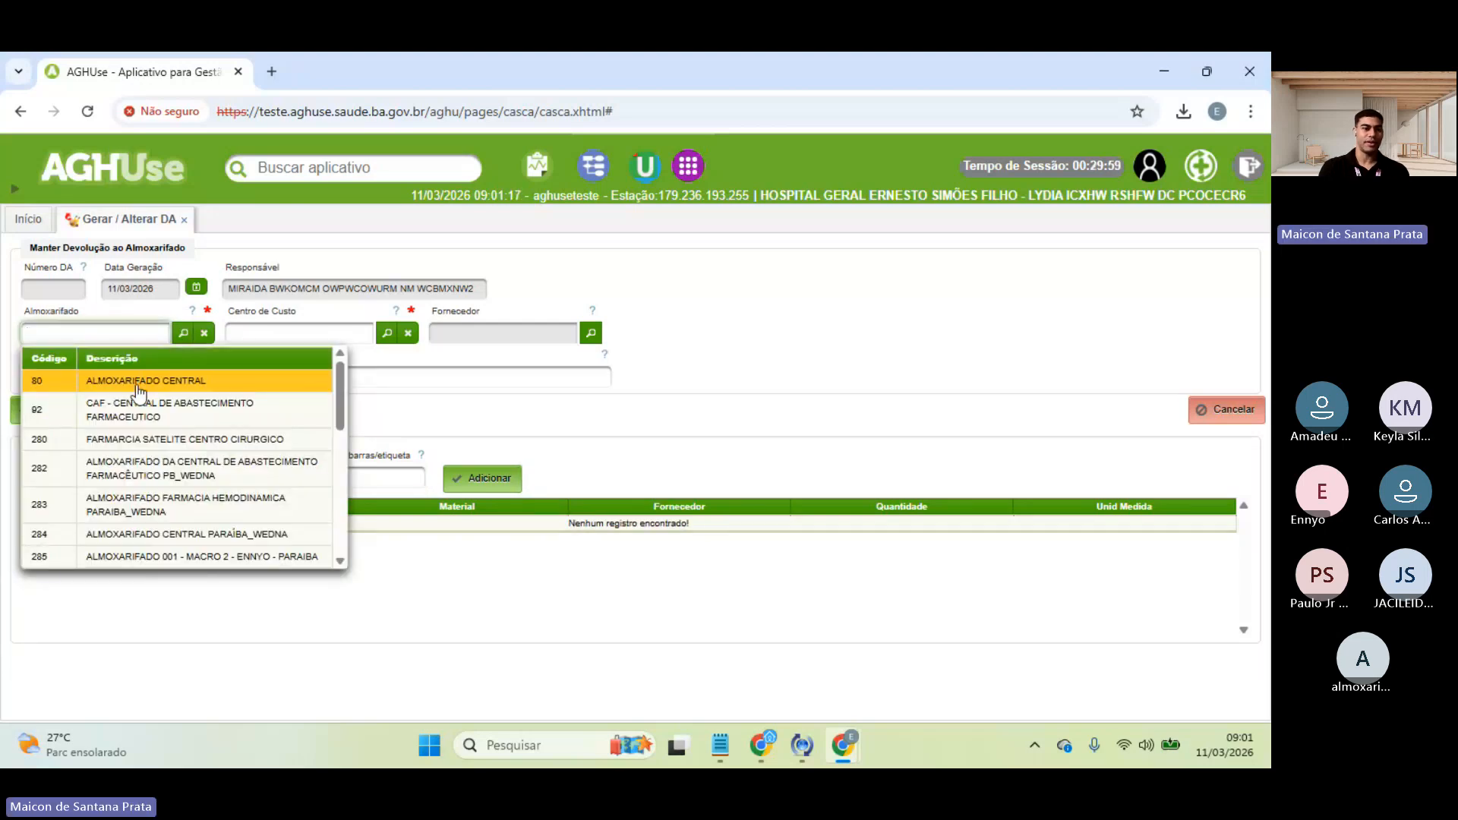
click(139, 388)
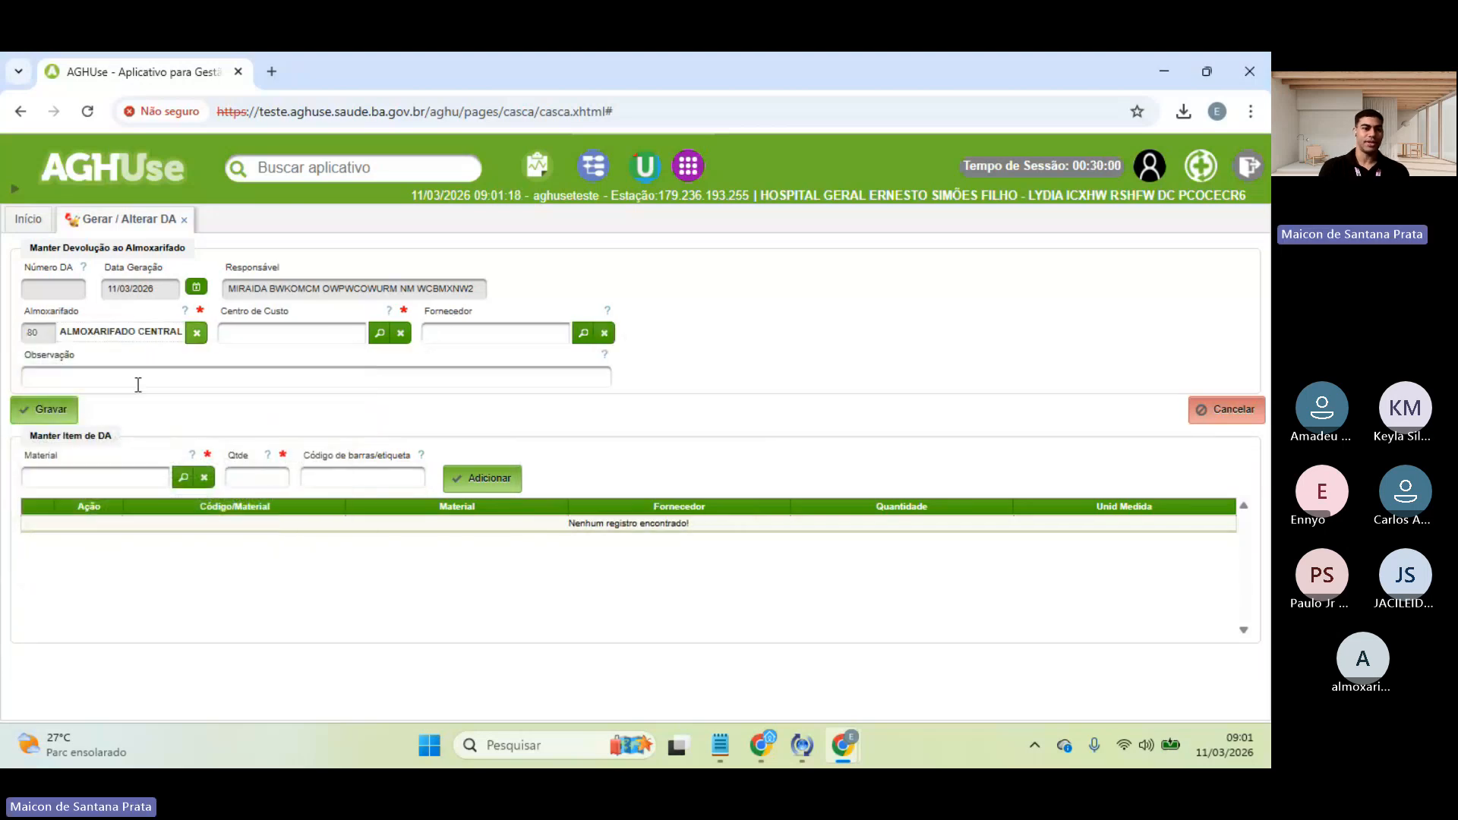
- Set cost centre 1900 BIOIMAGEM - 19 and search the material 'estados'
click(304, 328)
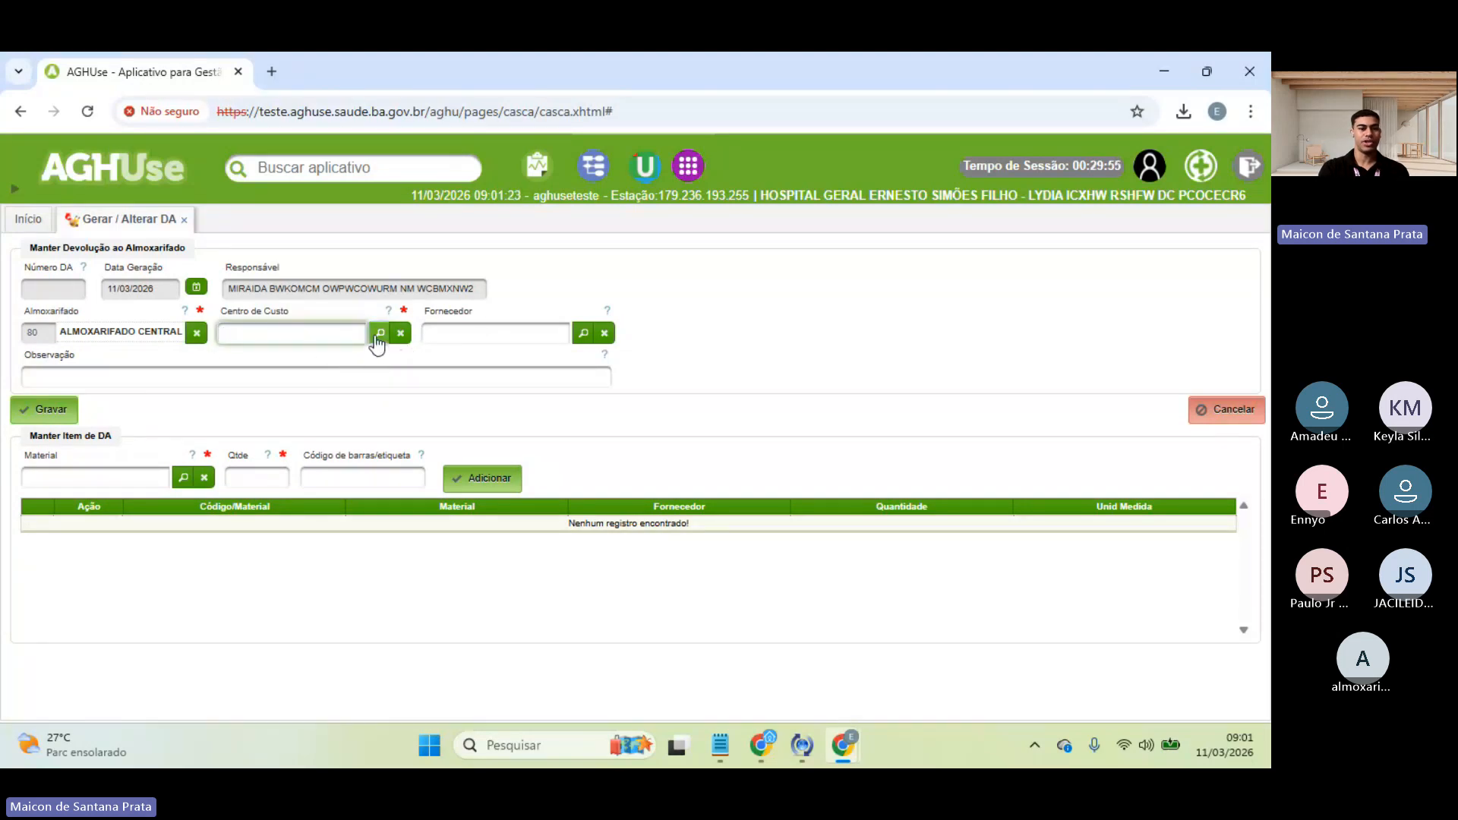
click(377, 335)
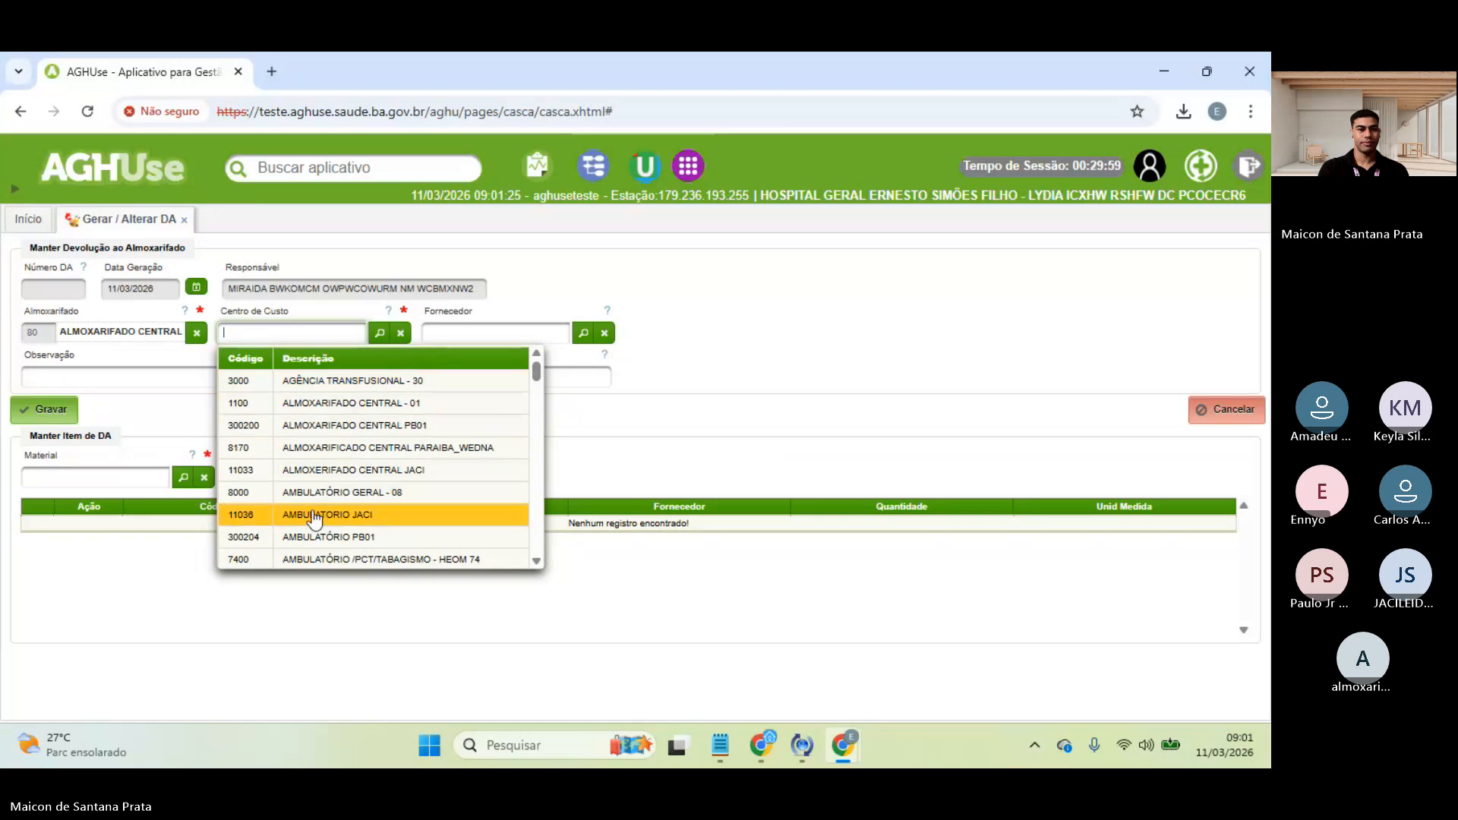
scroll(315, 519, down, 1)
text(19)
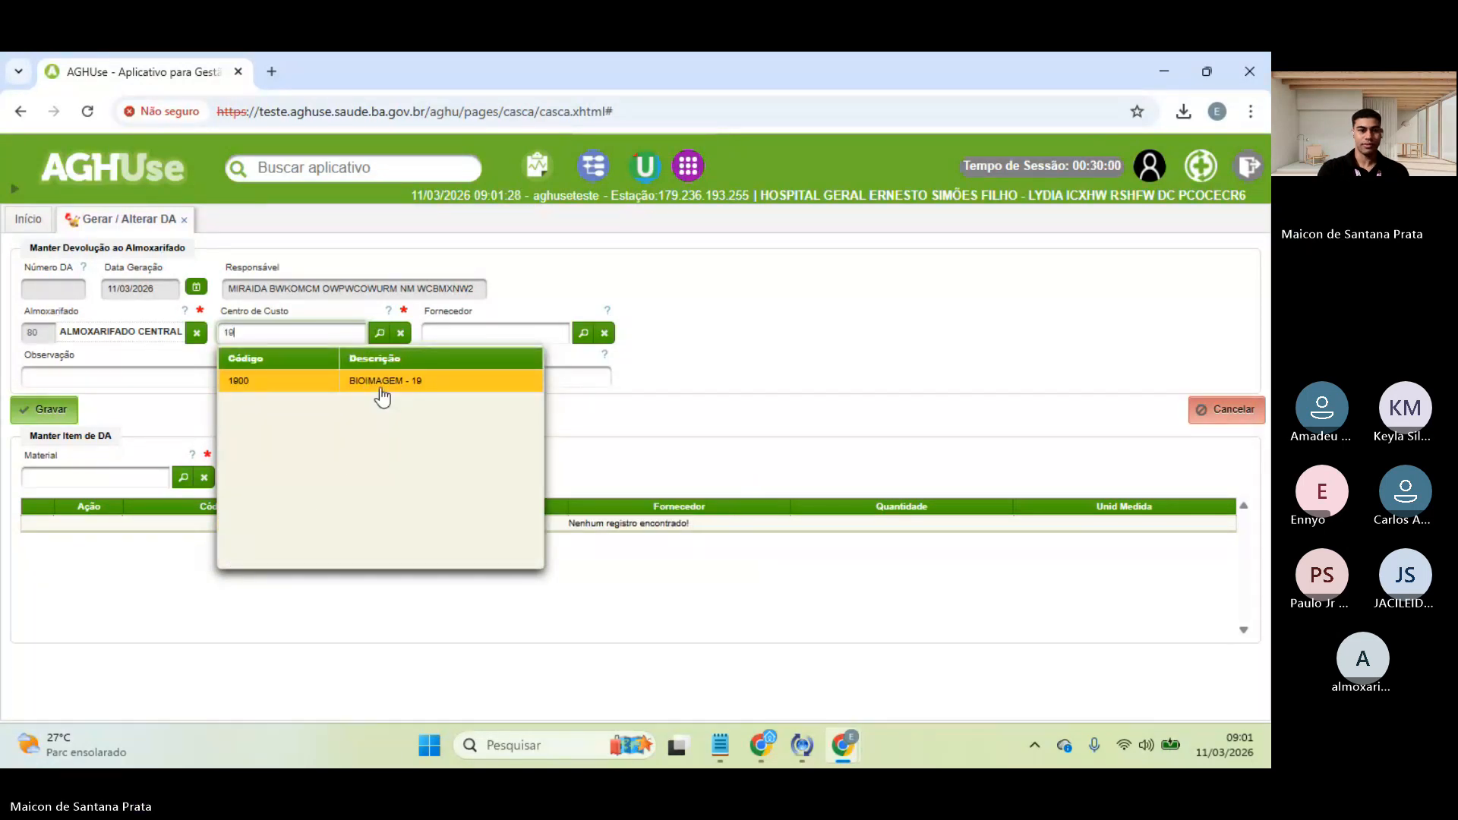
click(379, 383)
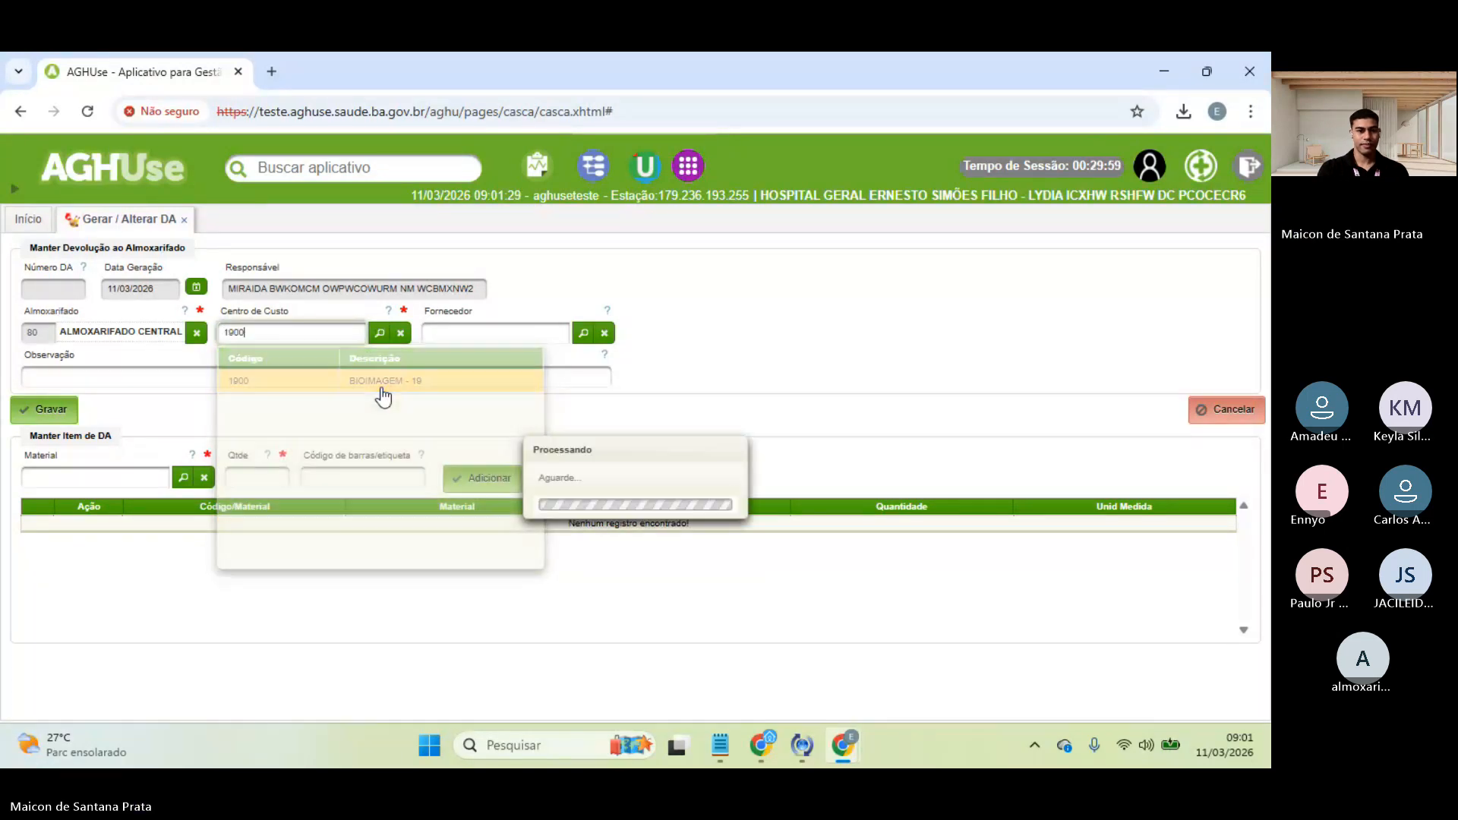
click(168, 379)
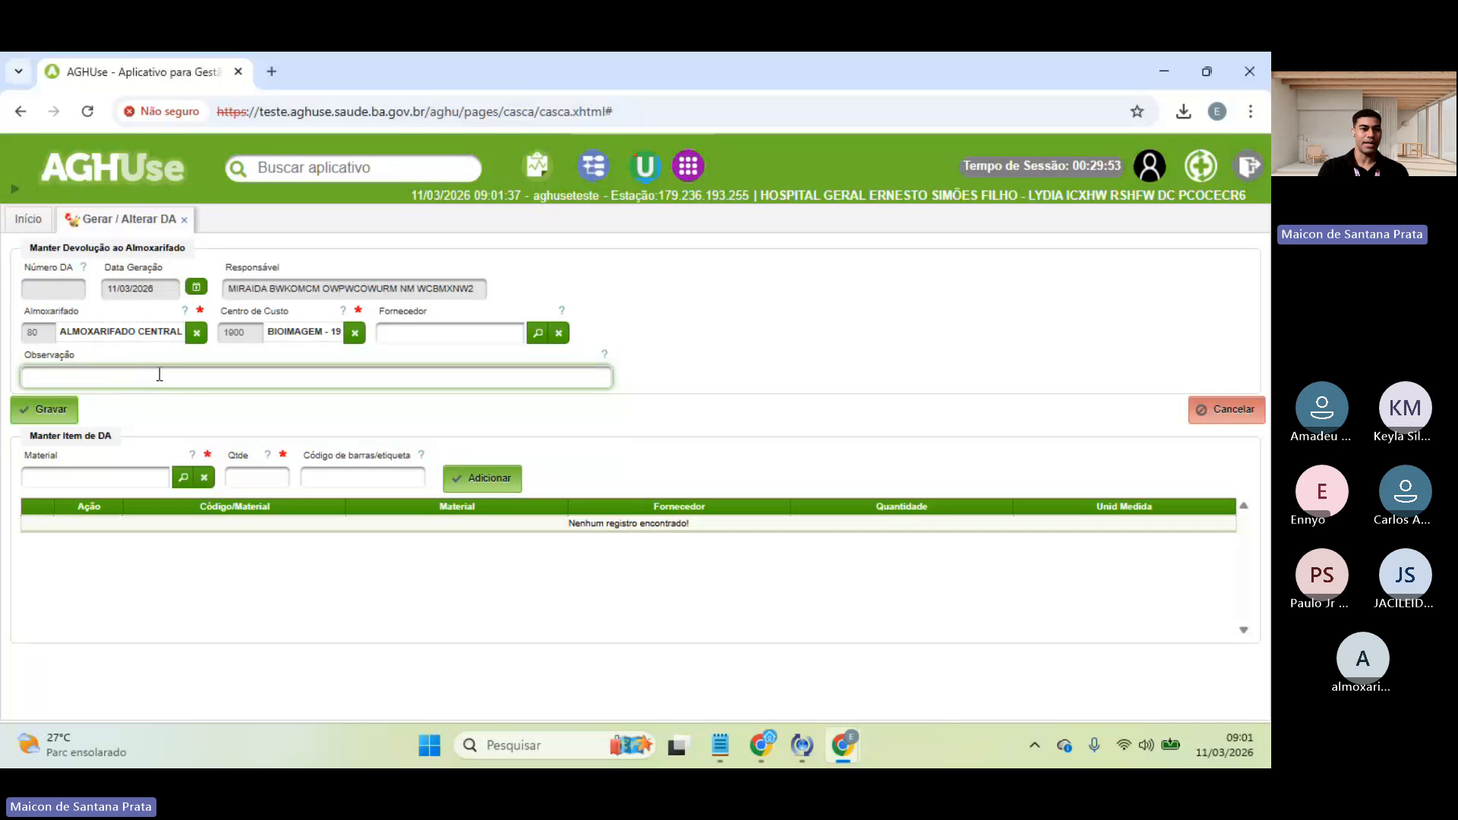
click(116, 475)
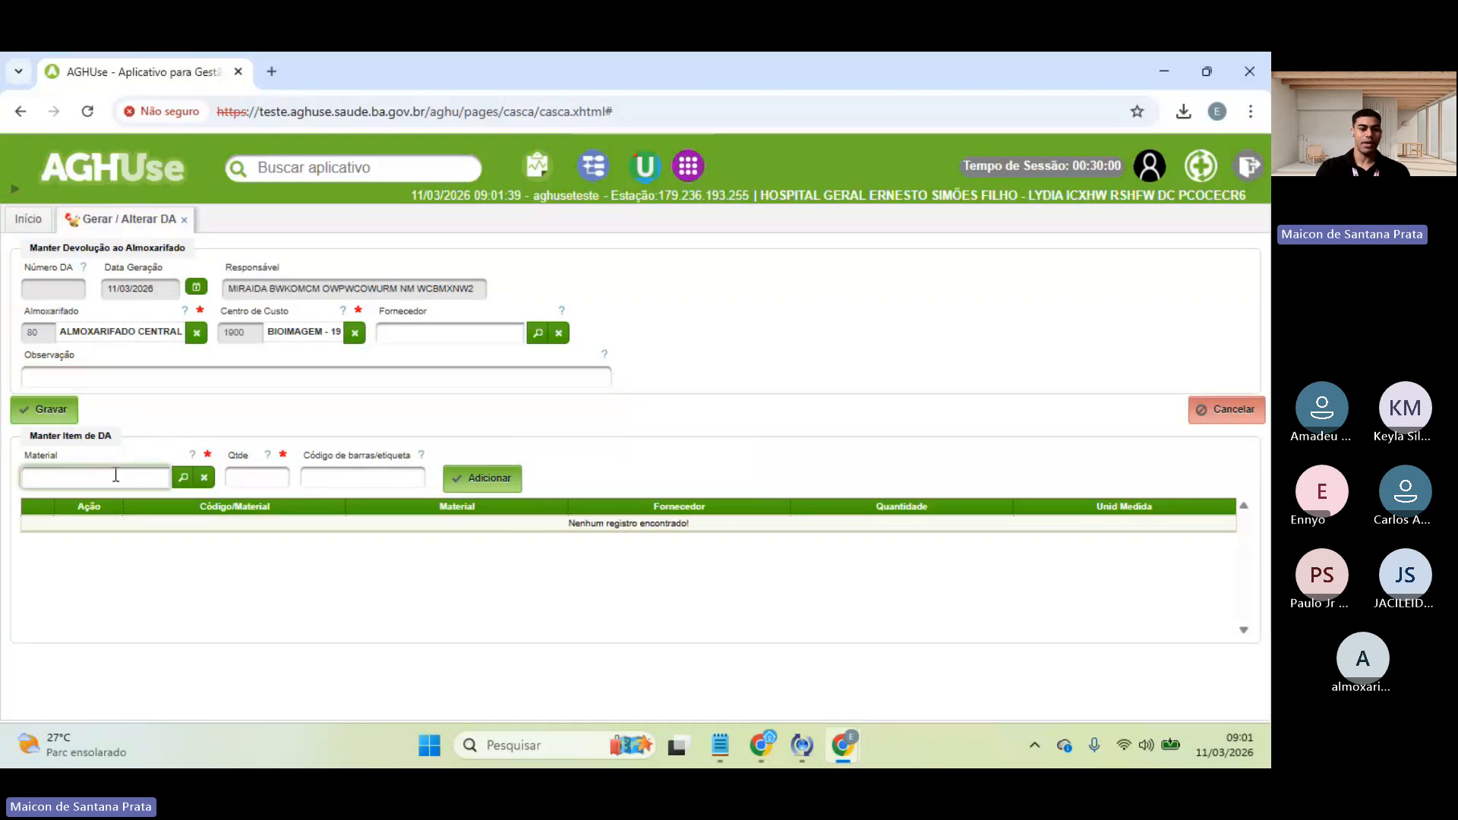
text(estados)
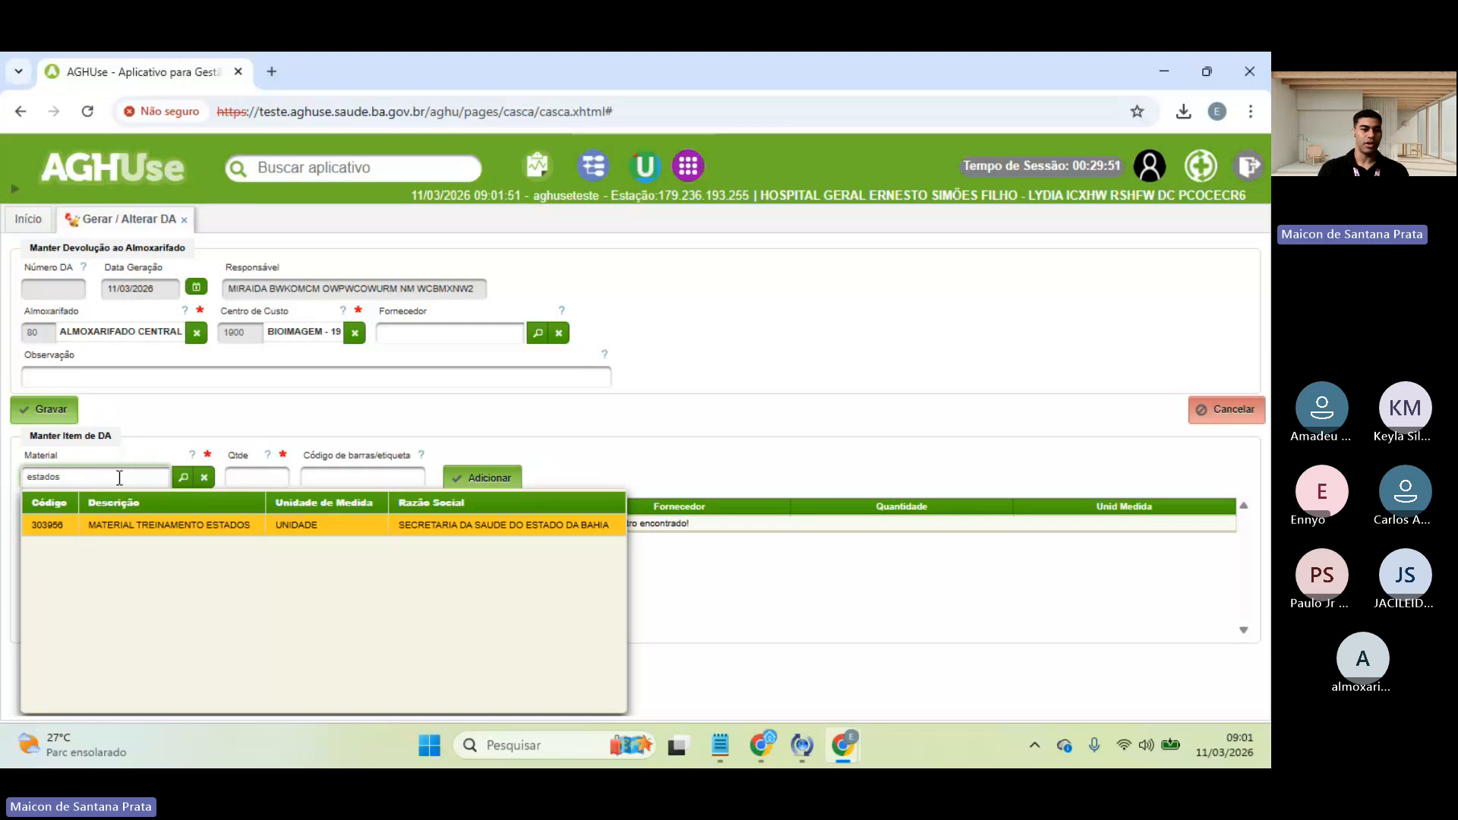
- Add 4 UN of MATERIAL TREINAMENTO ESTADOS and save the return as DA 115245
click(122, 540)
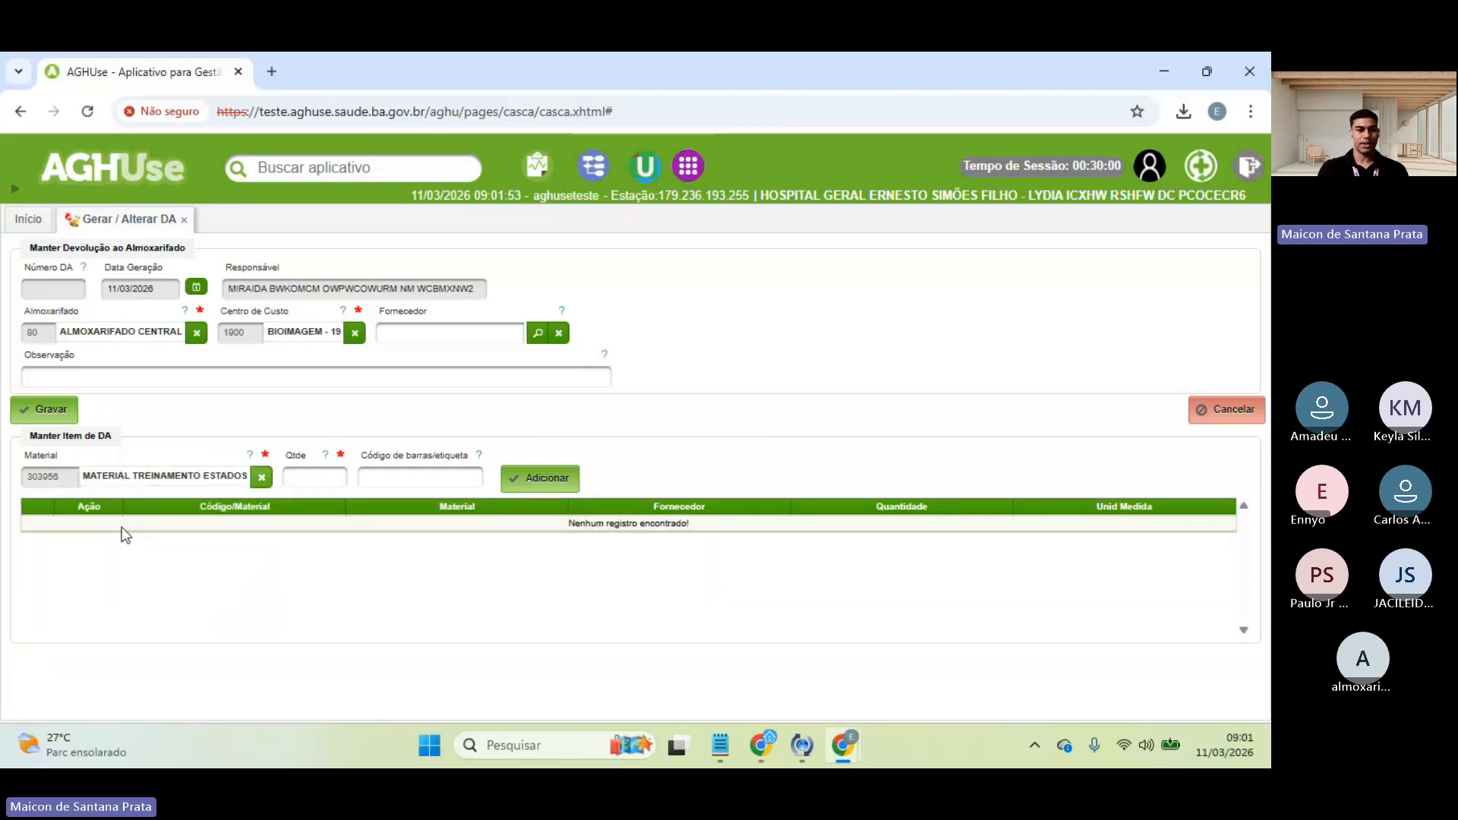
click(308, 477)
text(4)
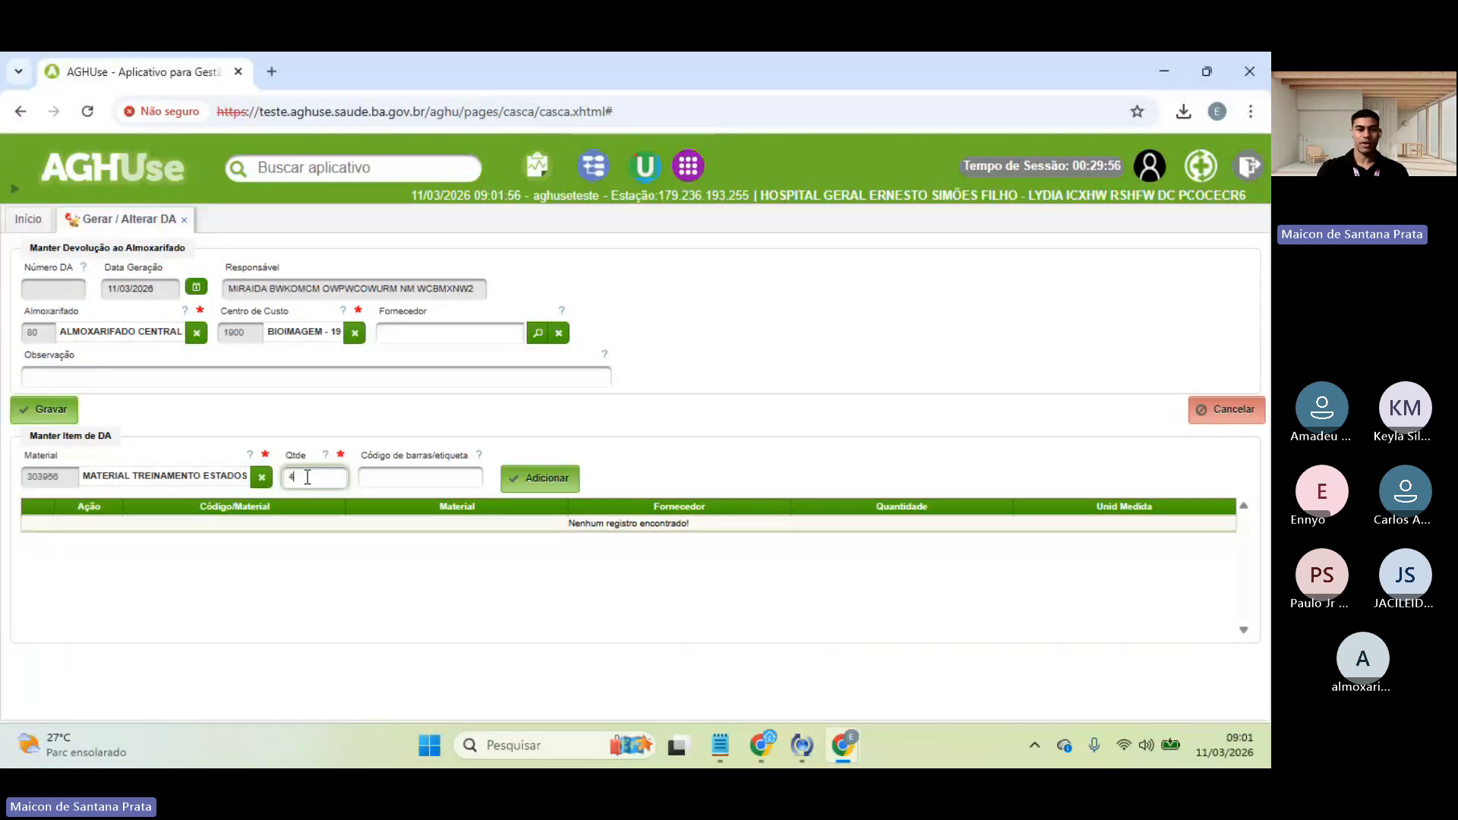
click(532, 479)
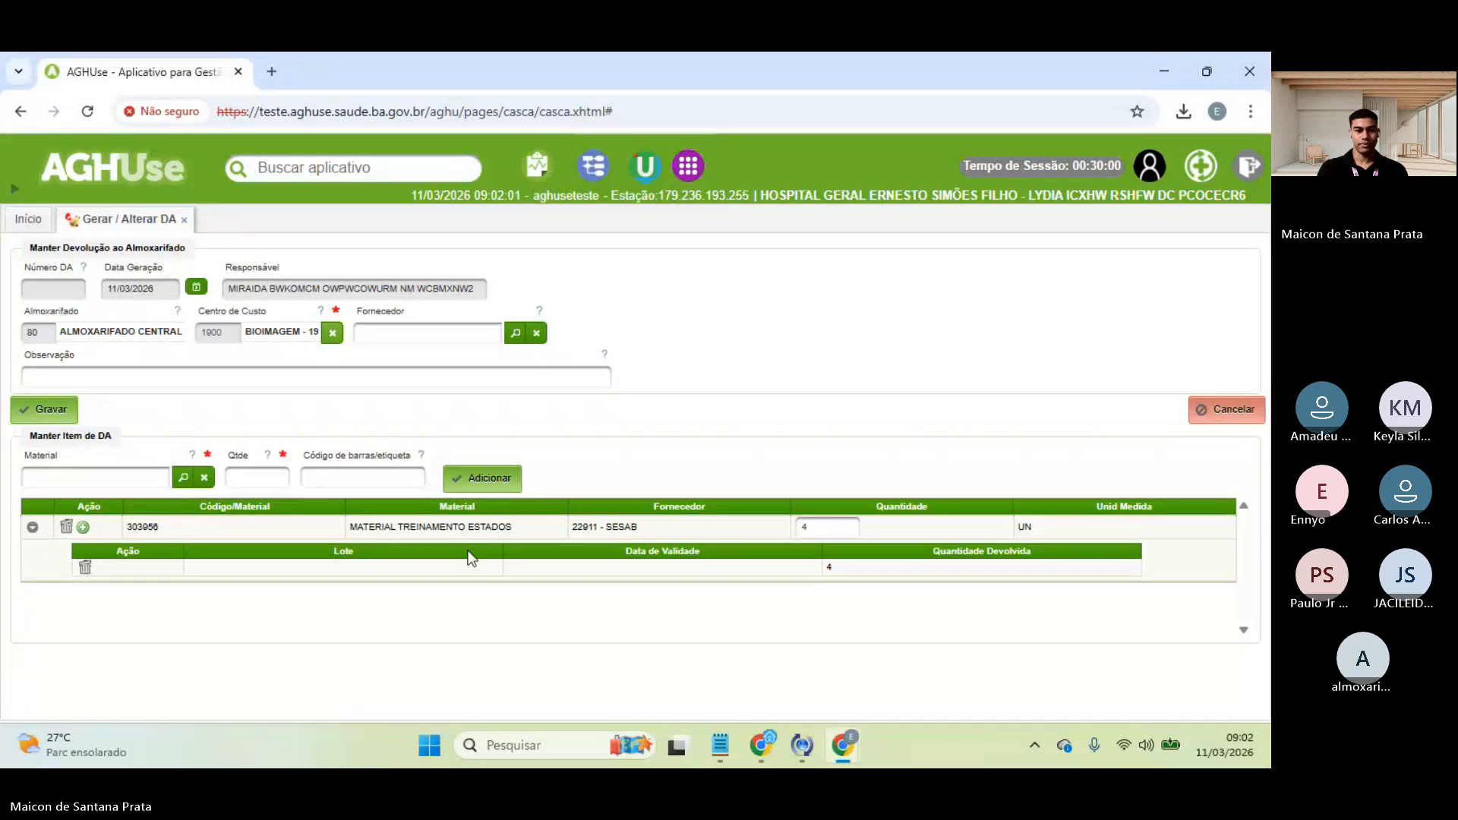
click(46, 413)
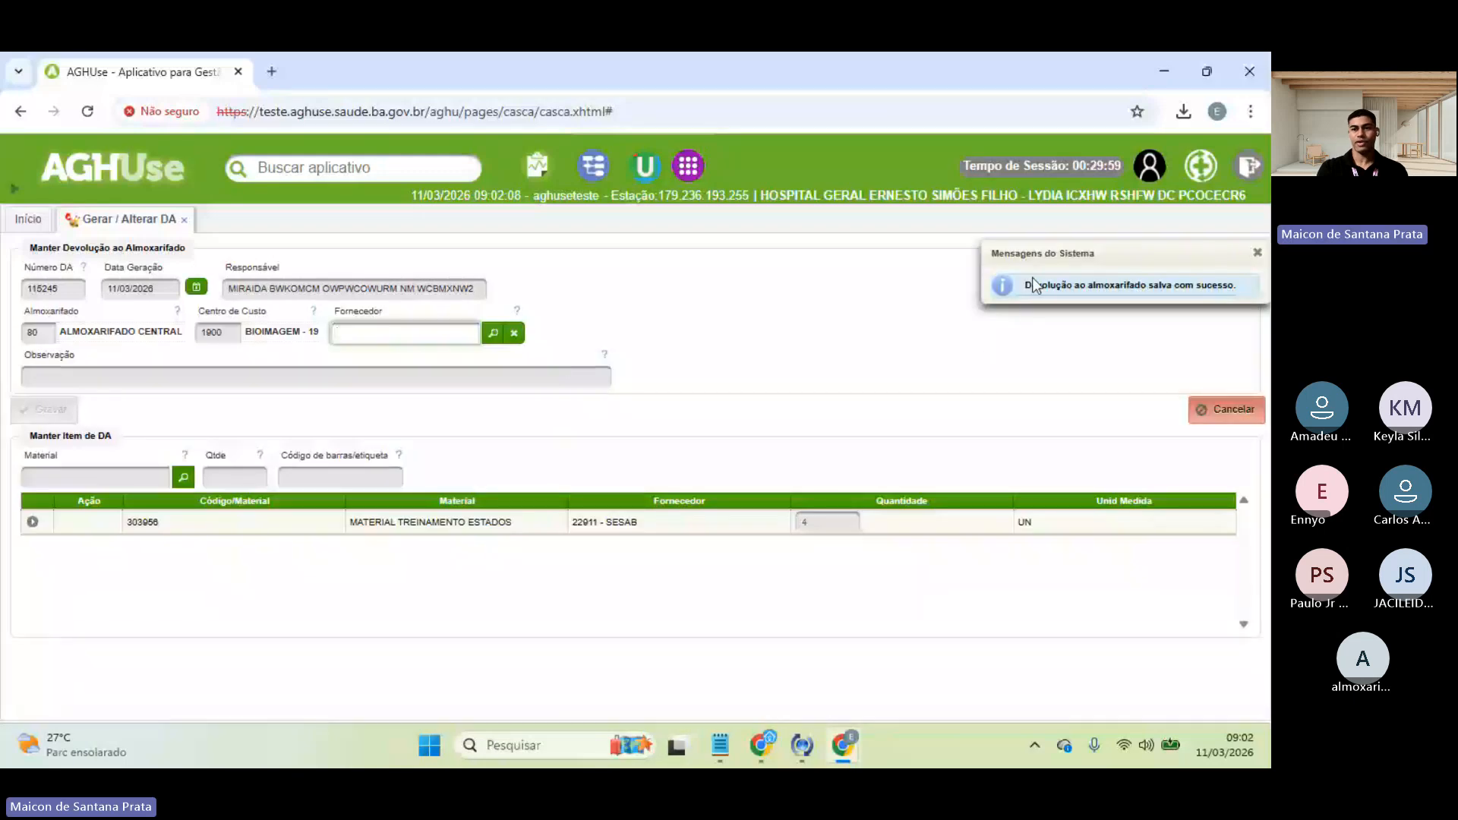
click(1074, 280)
drag(1026, 286, 1221, 286)
click(1188, 303)
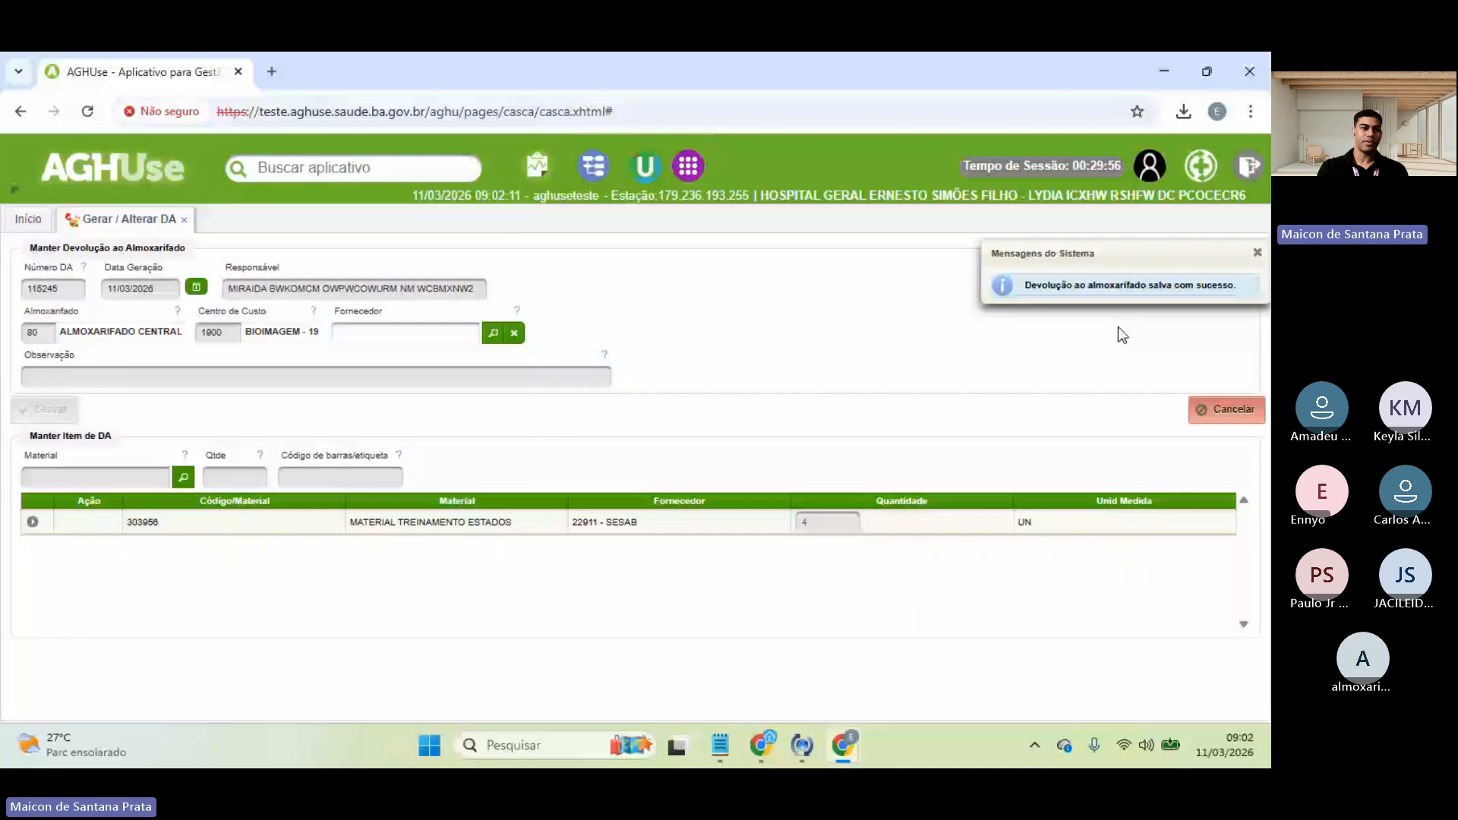
- List movements of material 'esta' (TREINAMENTO ESTADOS) and inspect the DA 115245 row for 4 UN
click(28, 222)
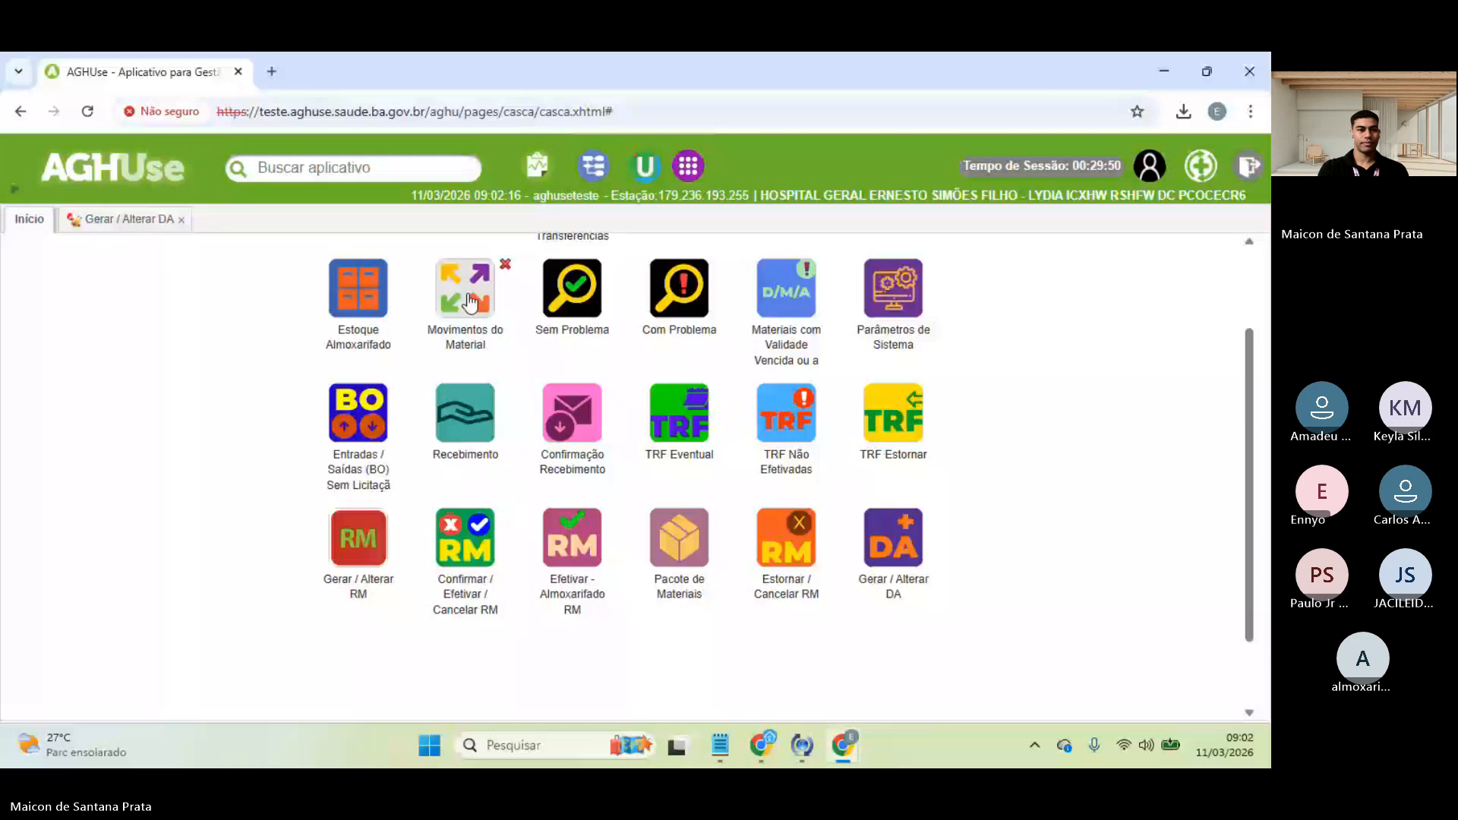
click(470, 302)
click(254, 292)
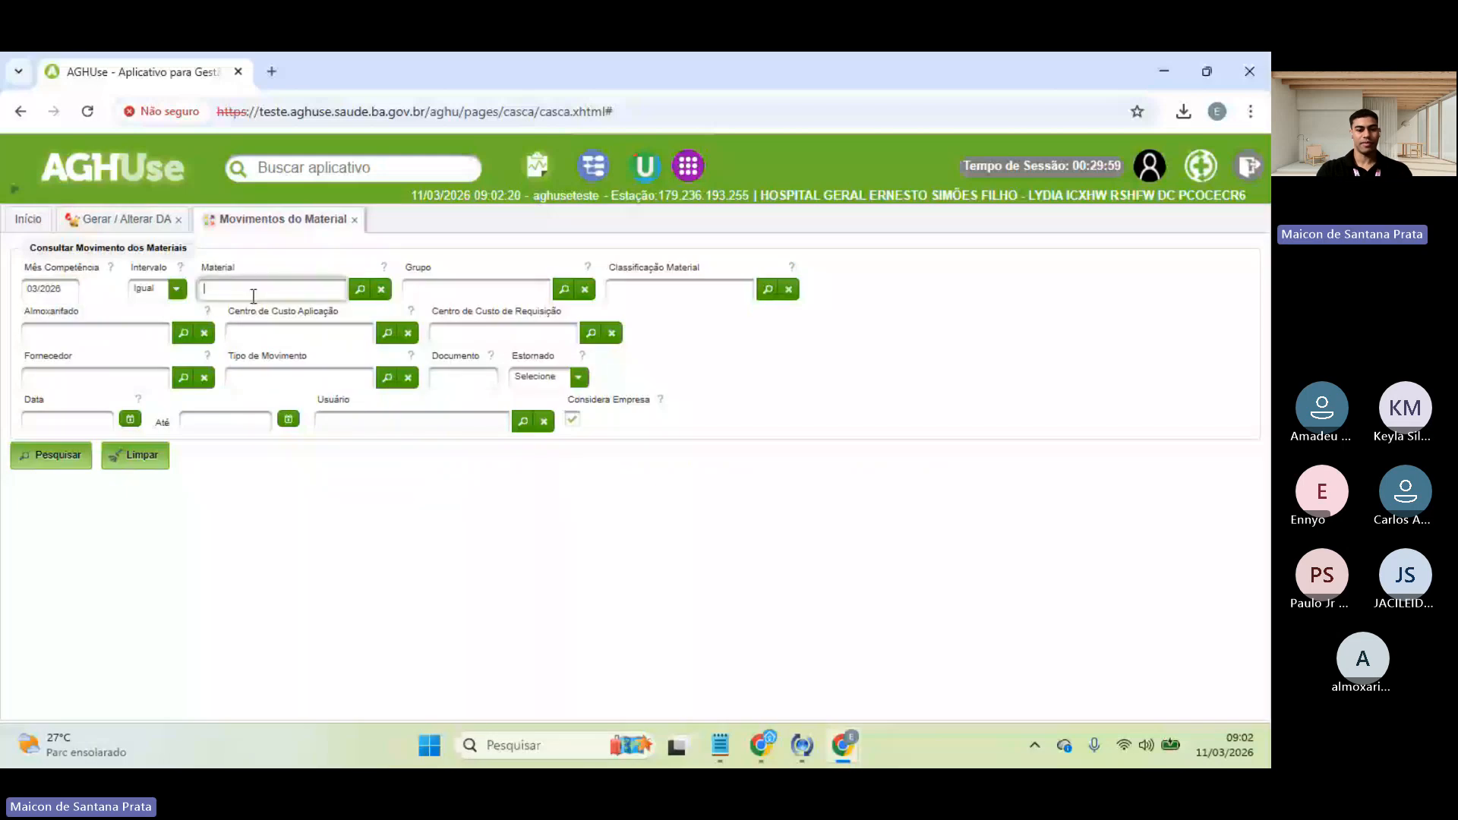
text(esta)
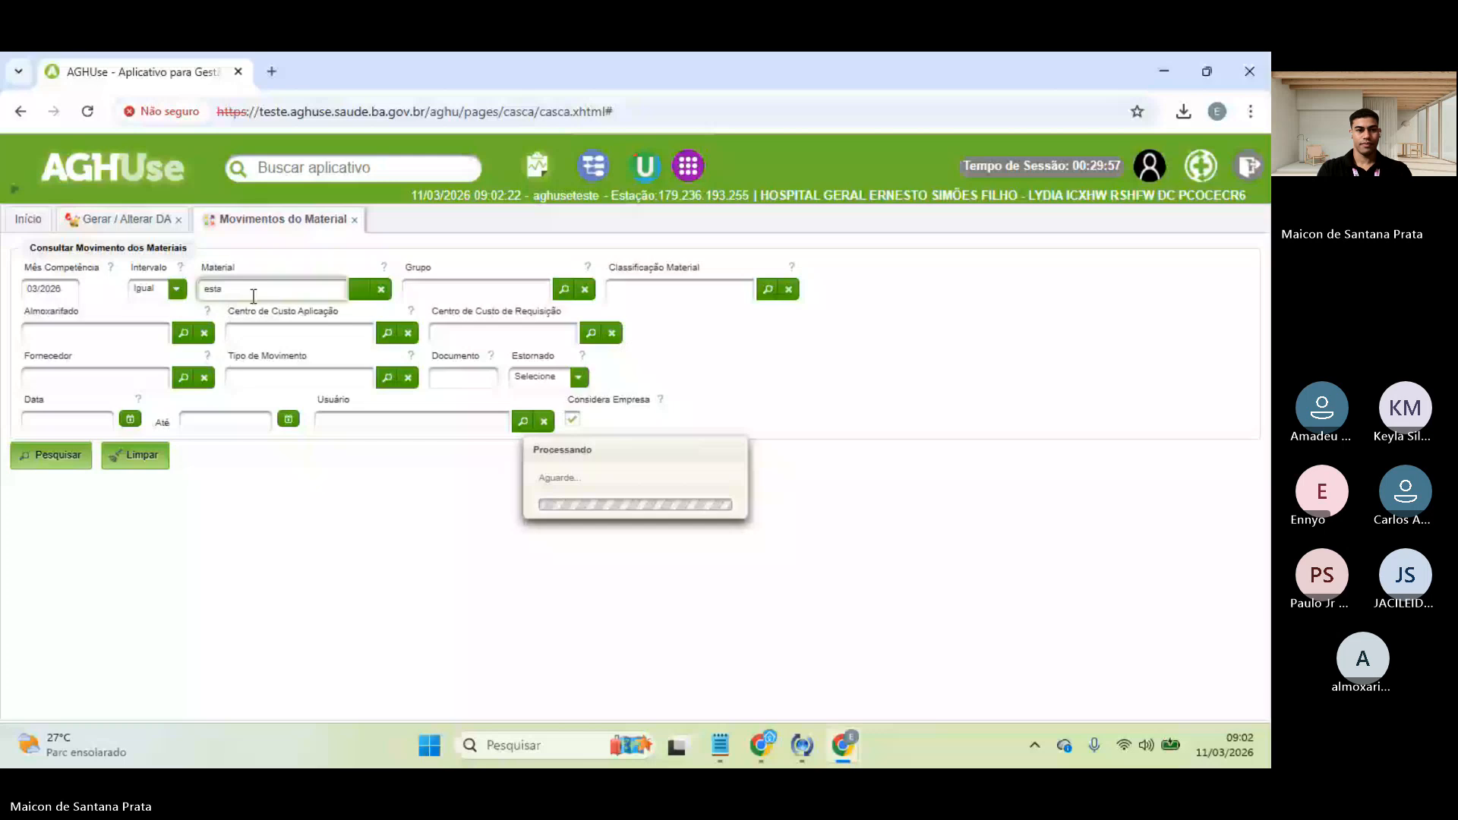
click(71, 458)
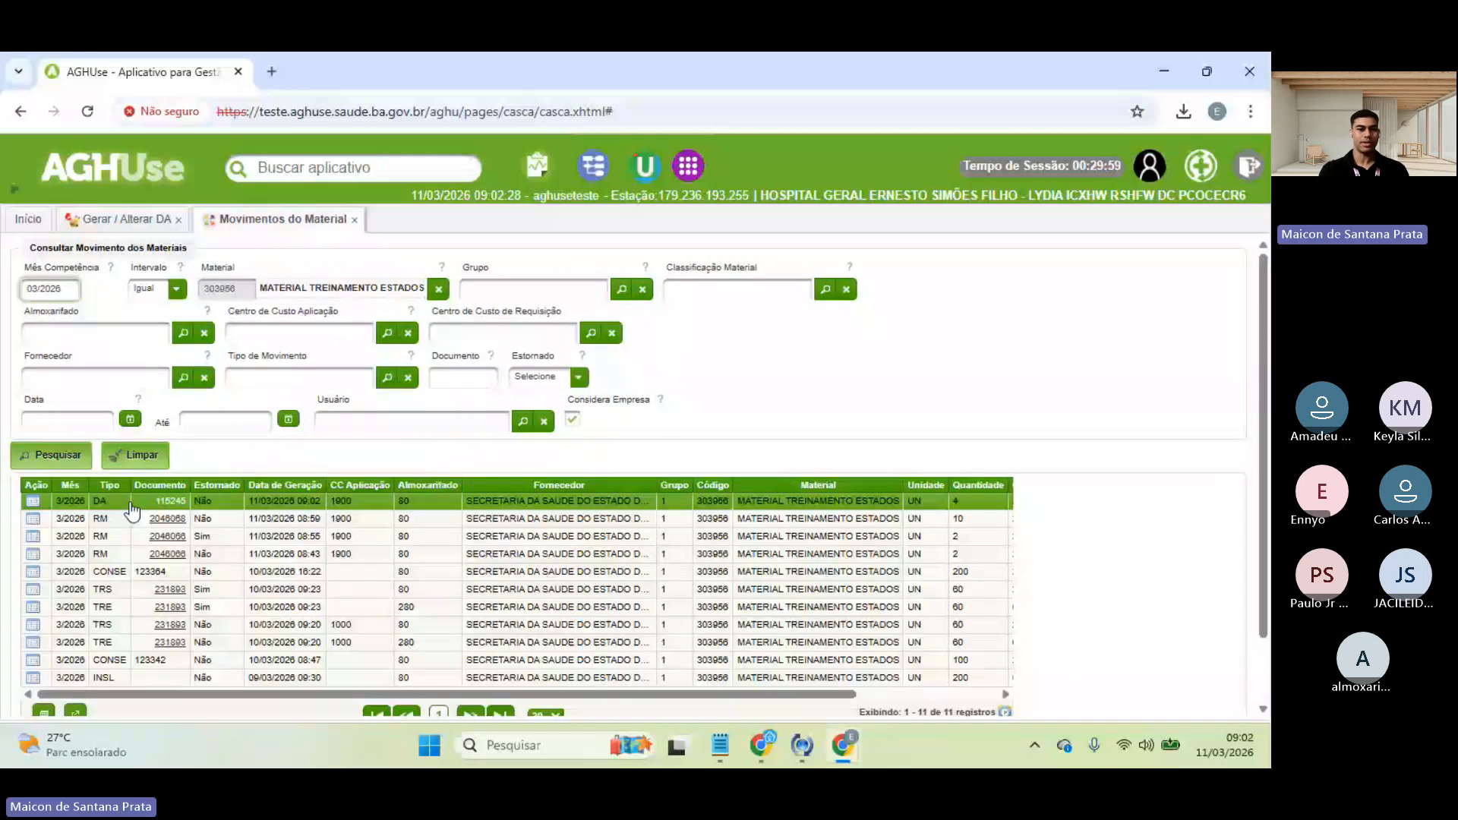
click(129, 503)
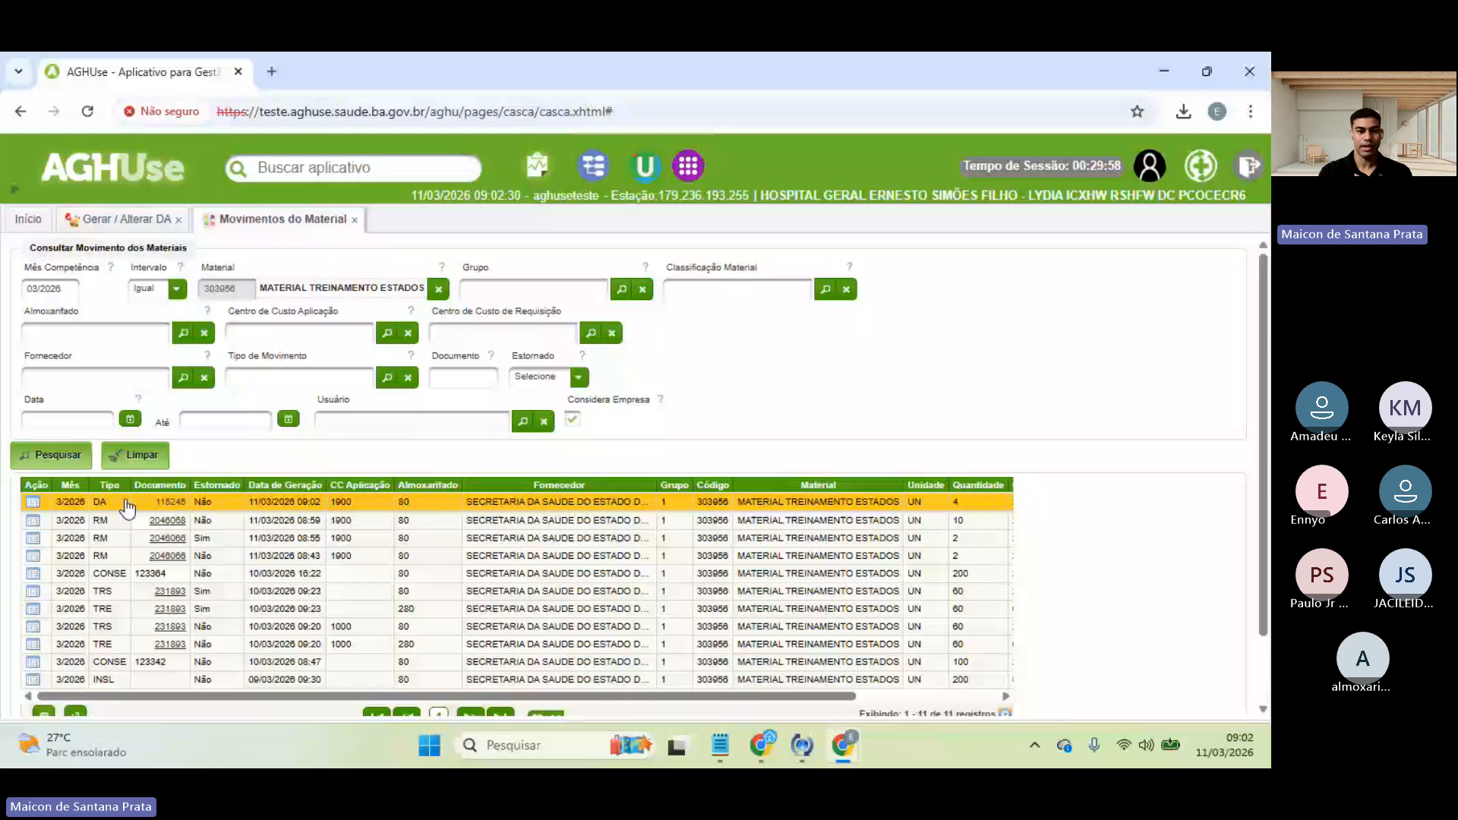
scroll(526, 532, right, 5)
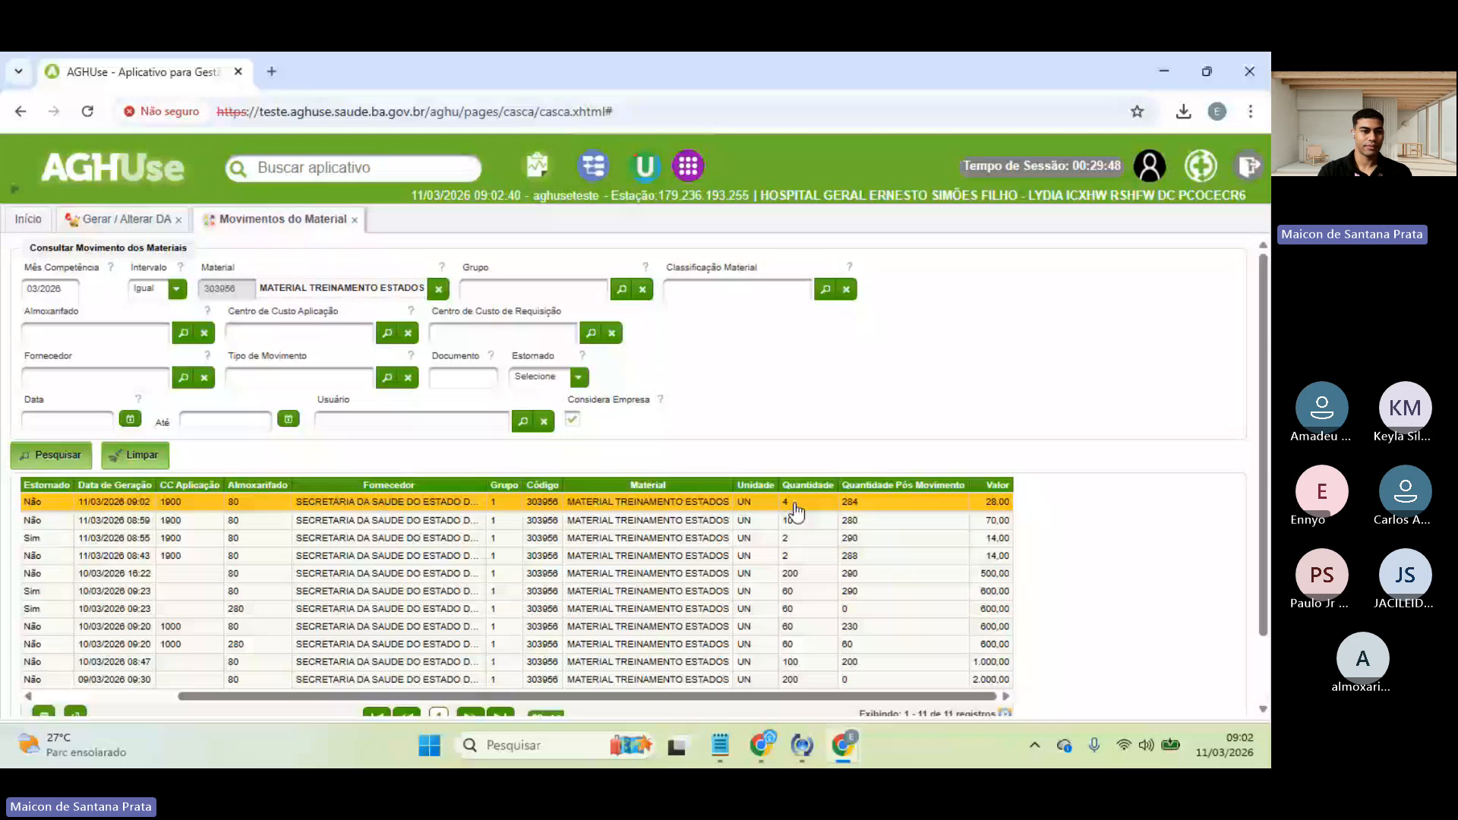
drag(532, 696, 391, 696)
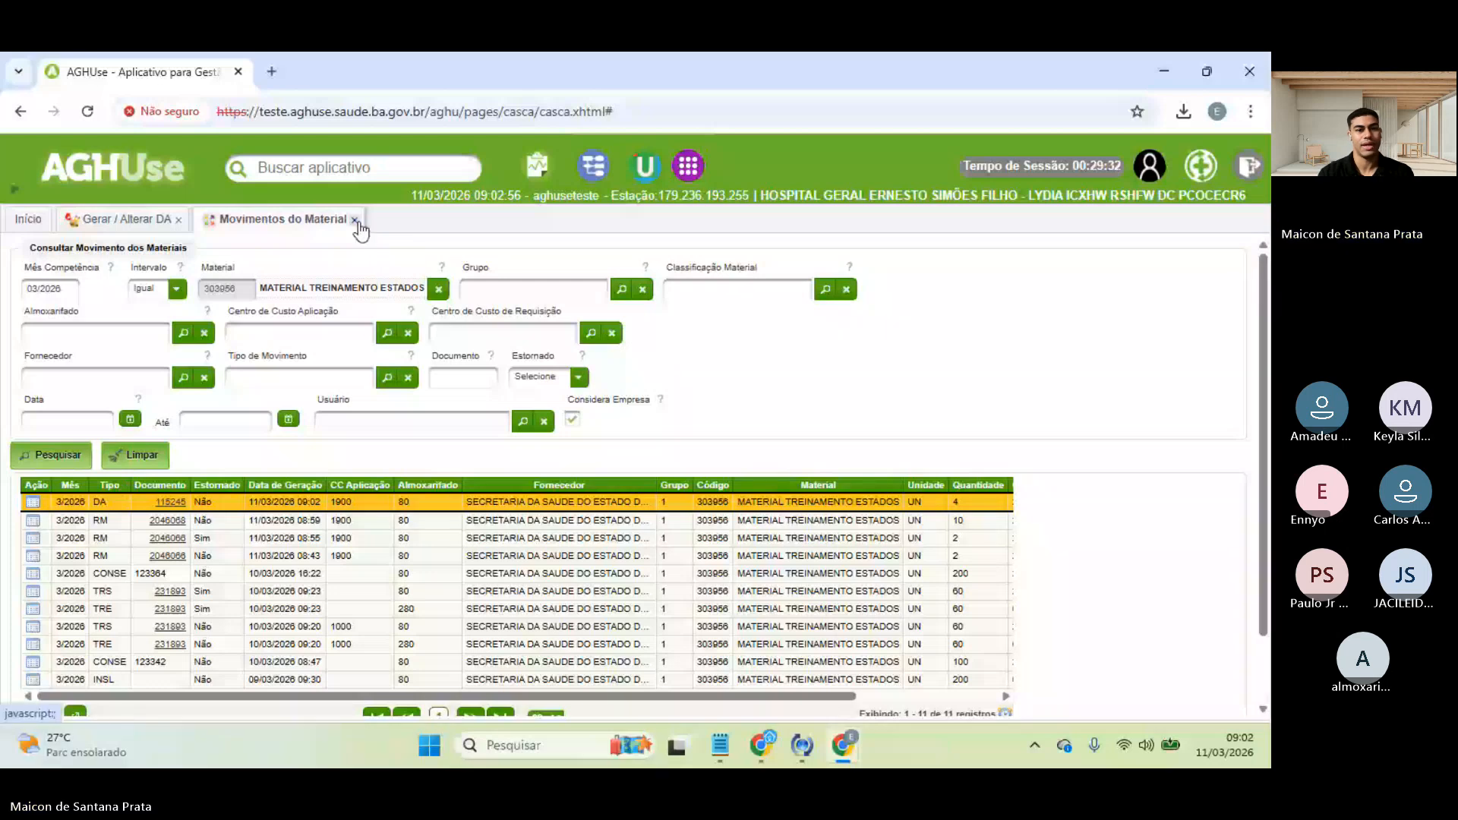
- View DA 115245's document details, then return to the 11 movement results
click(169, 502)
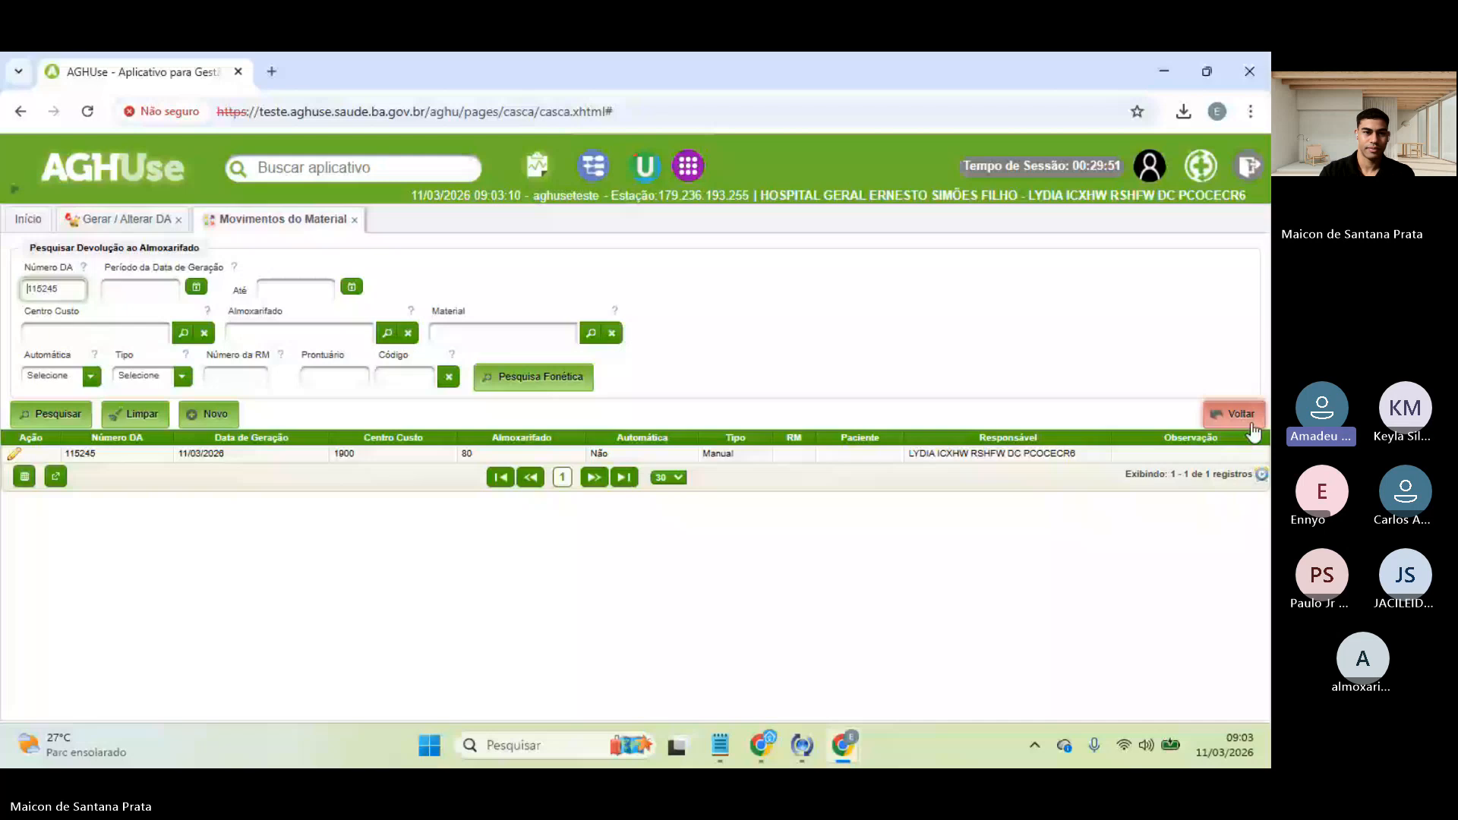
click(1250, 424)
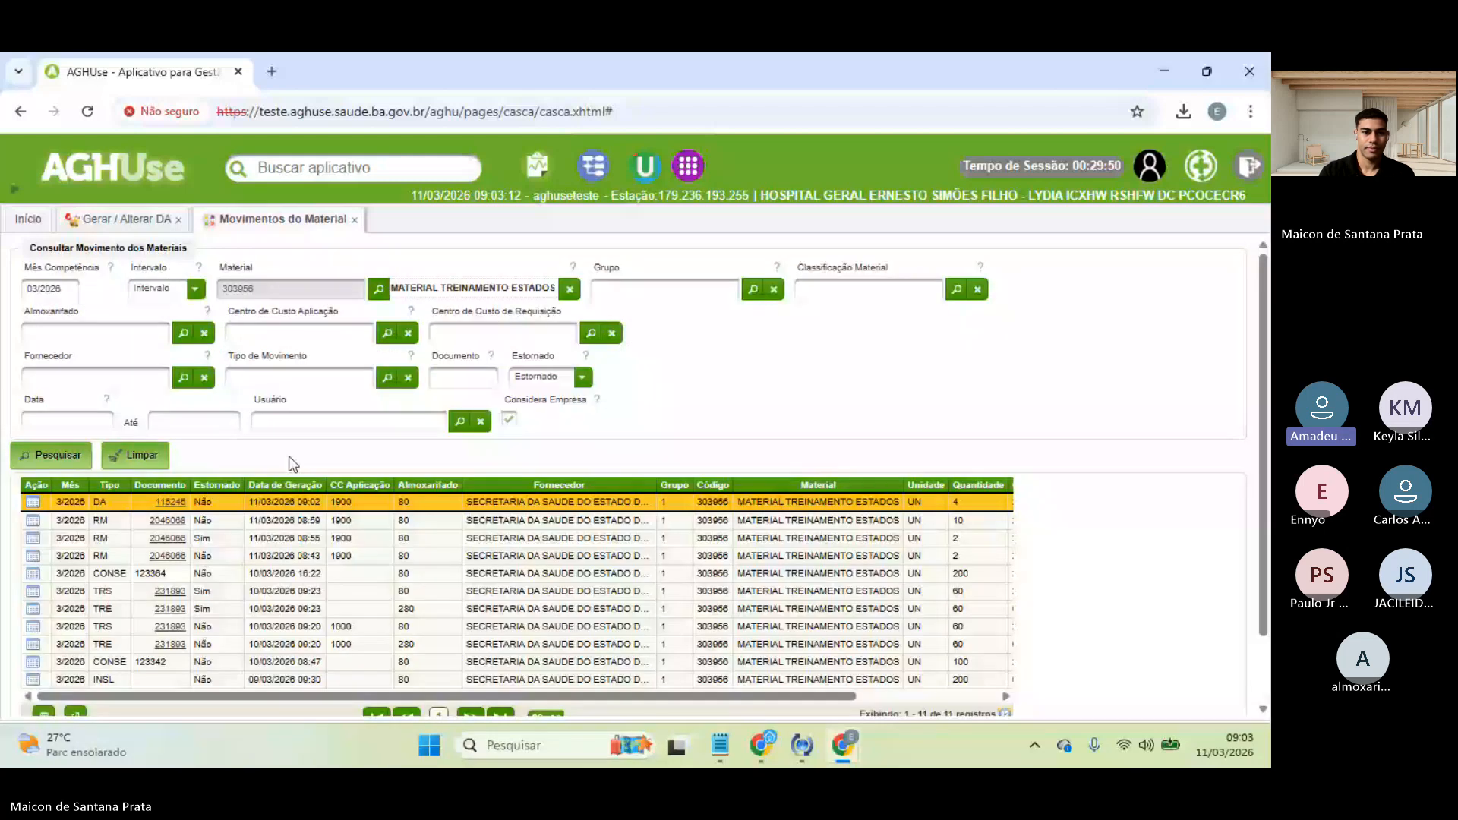
click(375, 427)
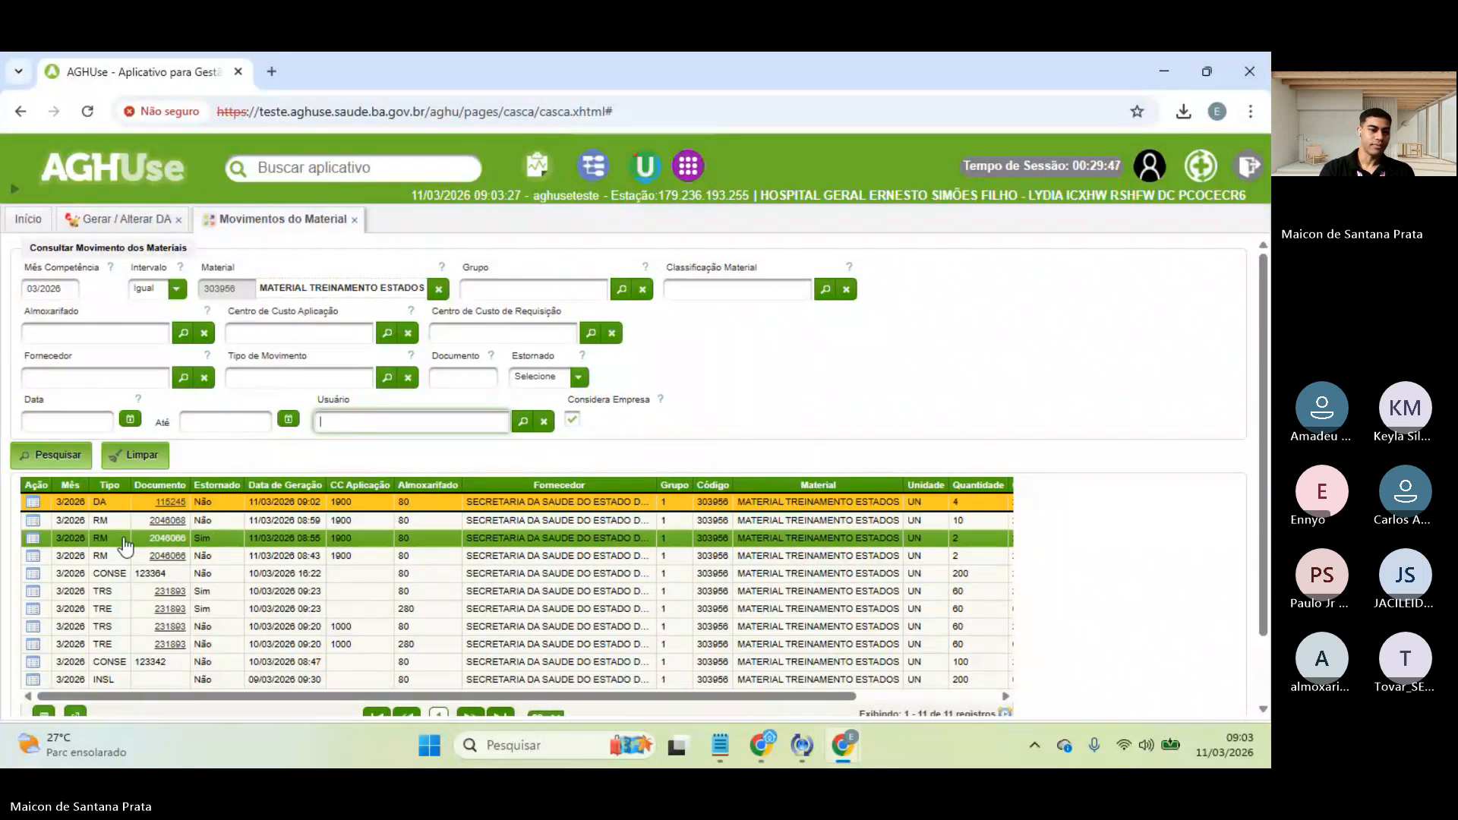
click(66, 507)
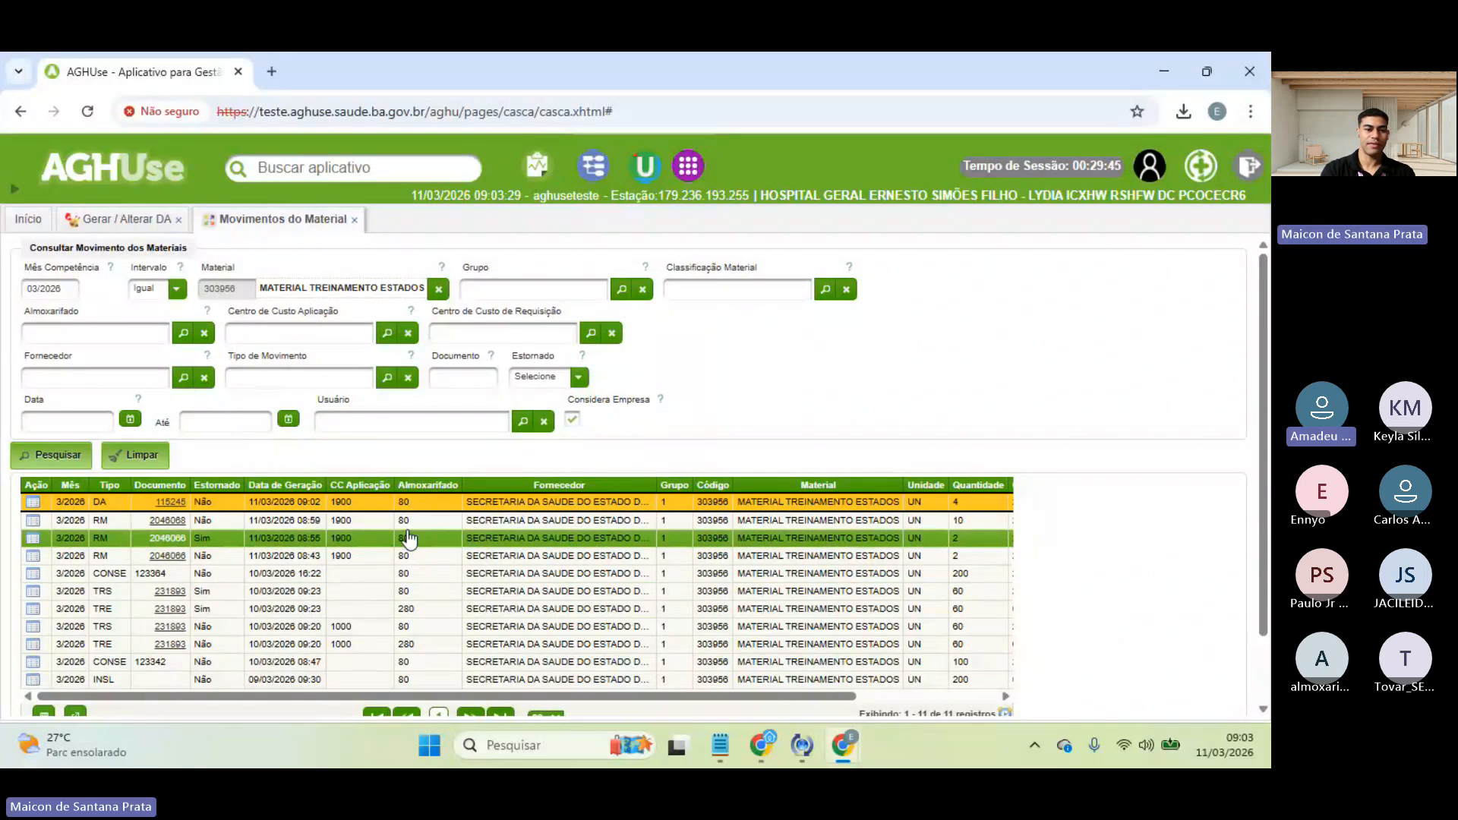
- Close the Movimentos do Material and Gerar / Alterar DA tabs
click(355, 220)
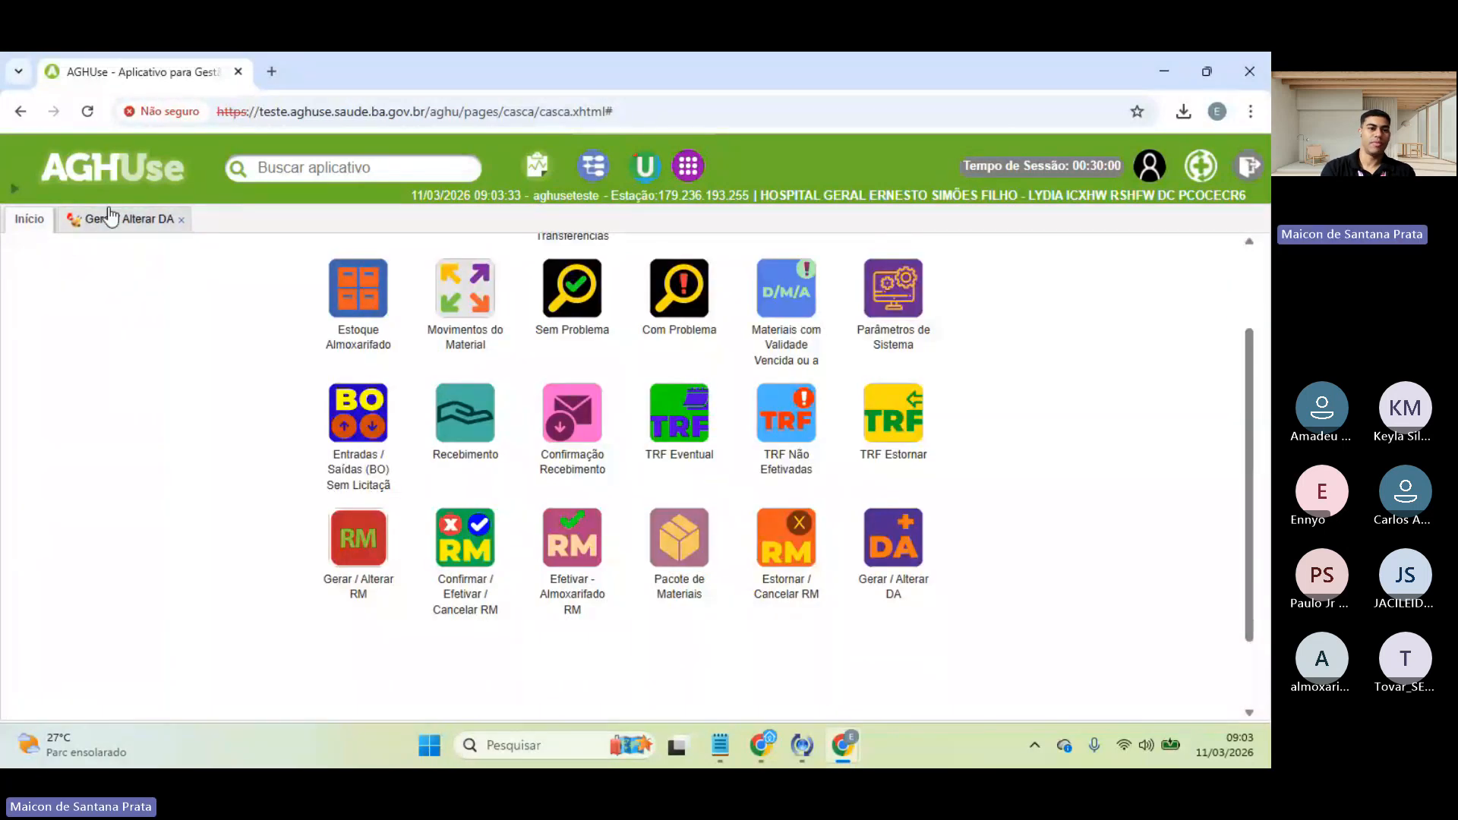
click(116, 219)
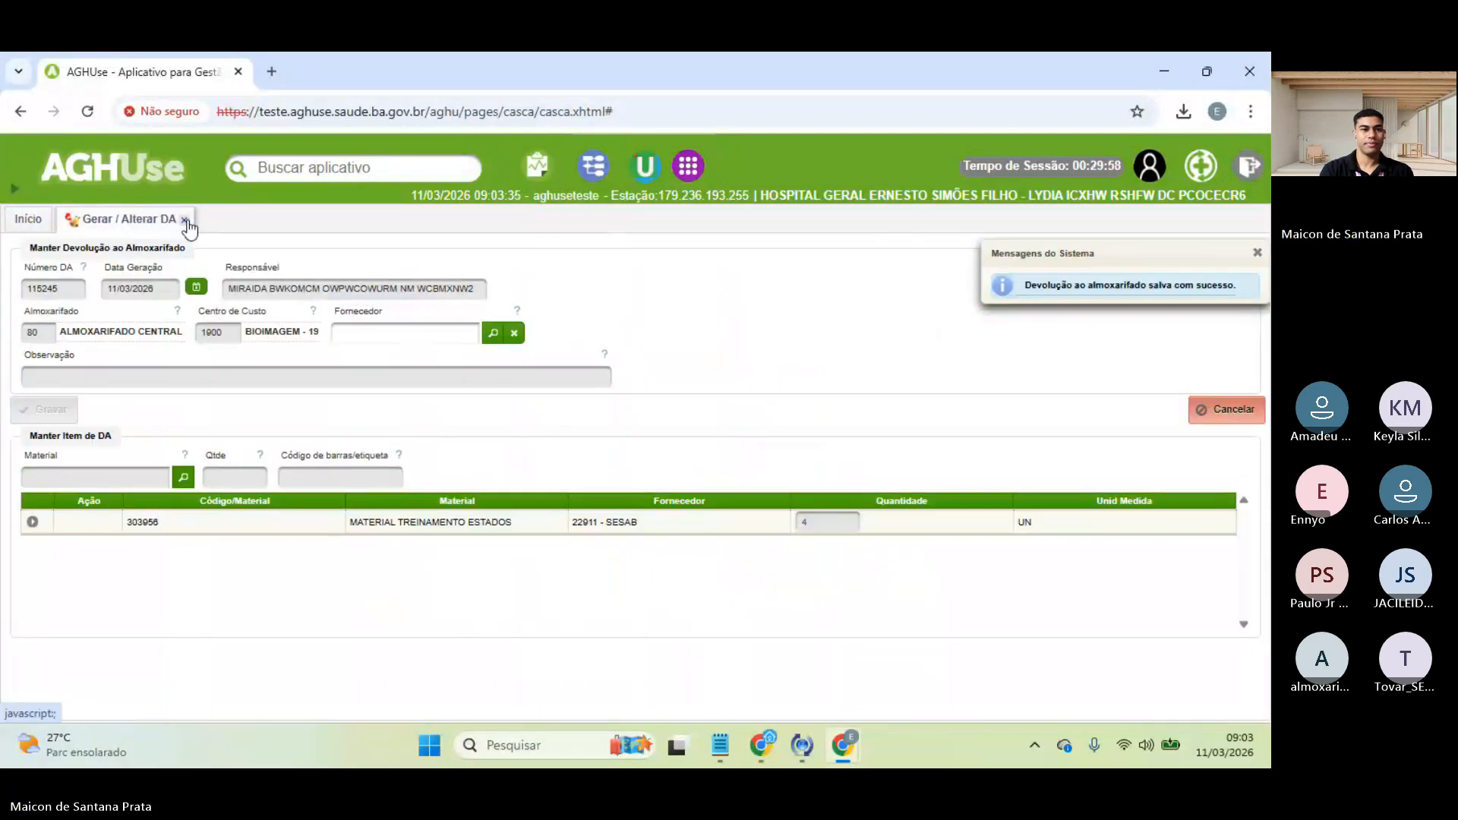
click(185, 219)
- Star Estornar DA under Suprimentos > Estoque > Movimentação Estoque > Devolução Almoxarifado
mouse_move(13, 190)
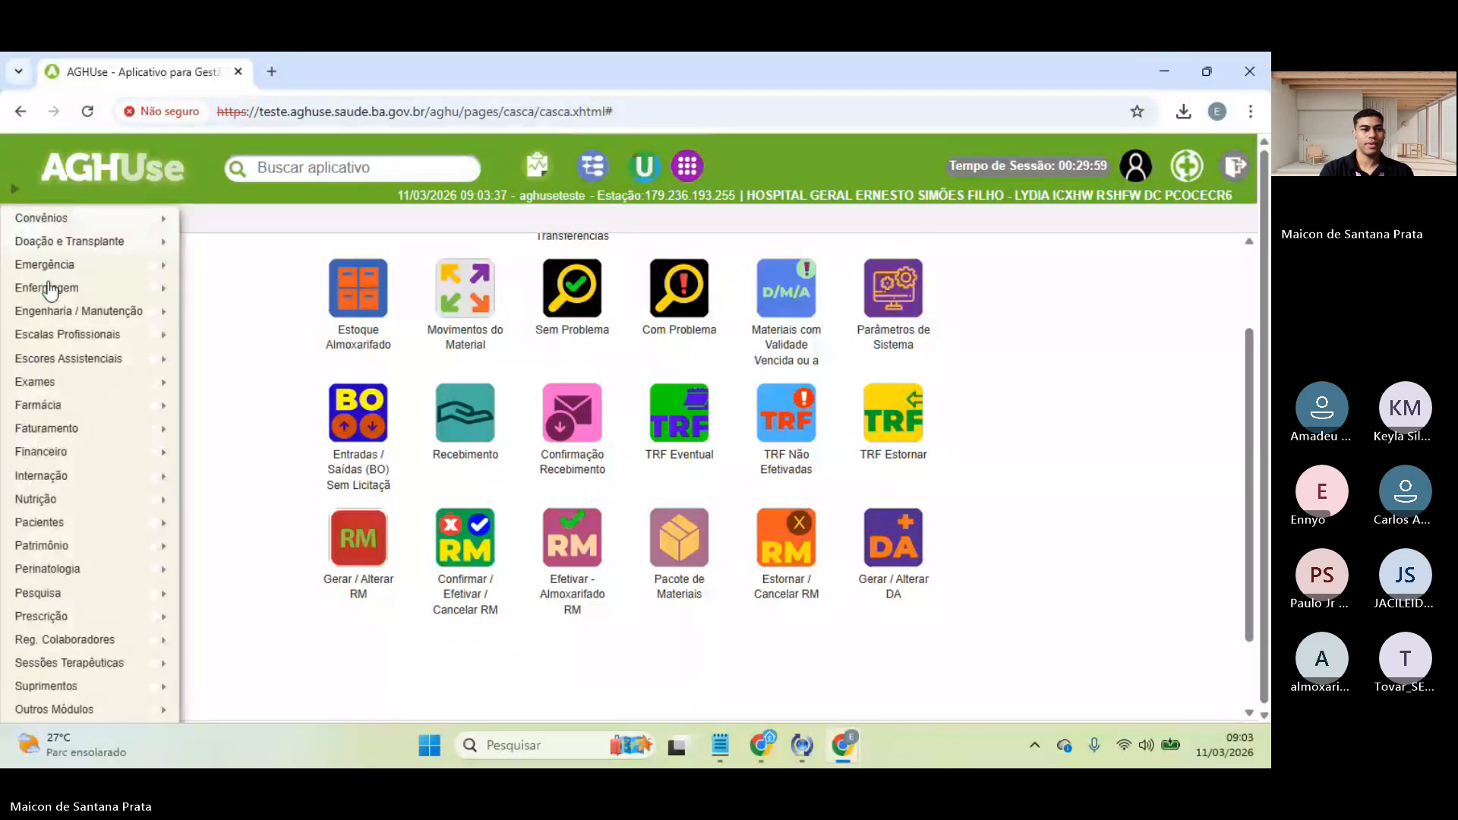
mouse_move(88, 693)
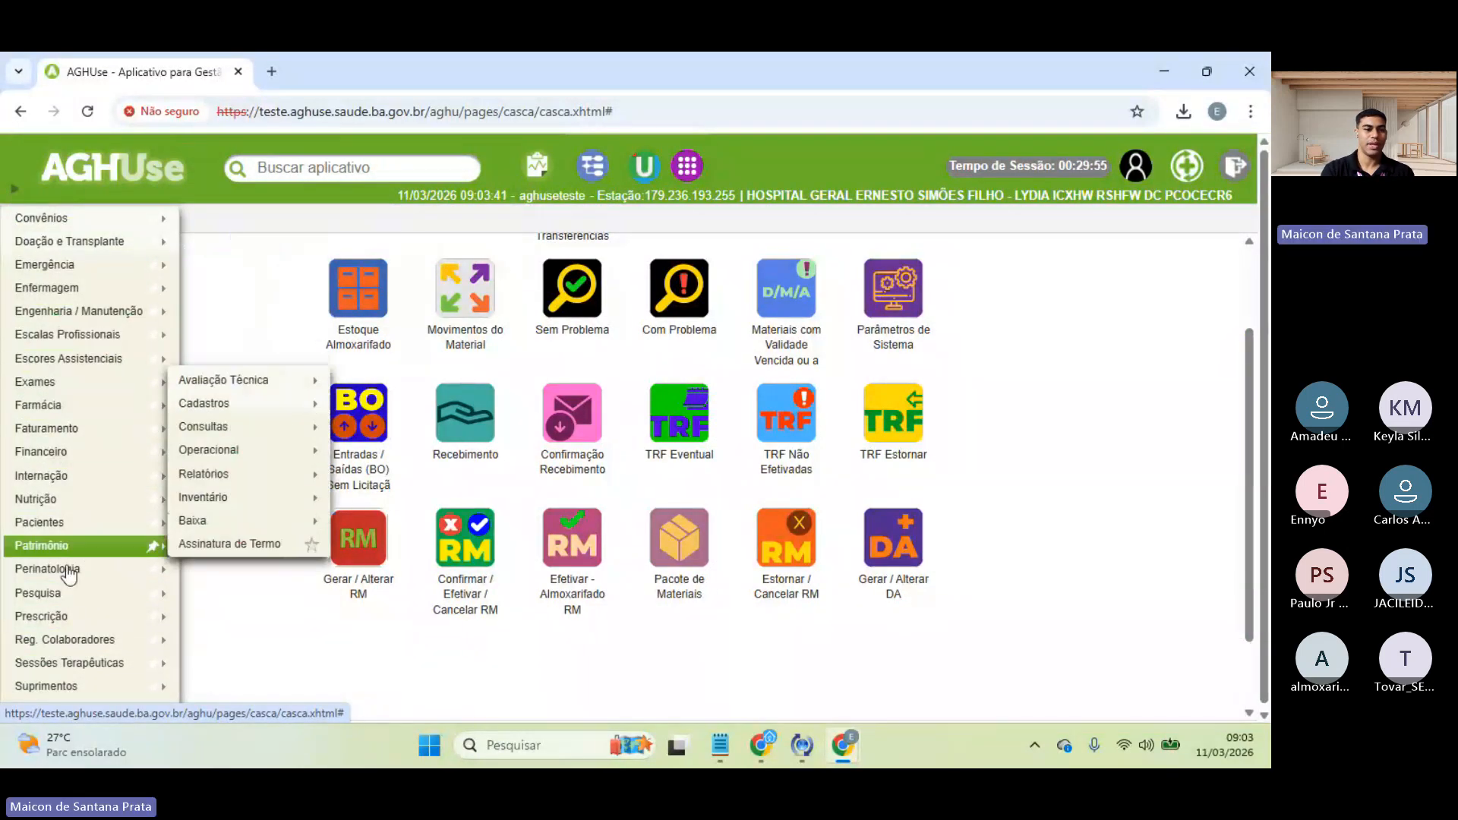
mouse_move(261, 617)
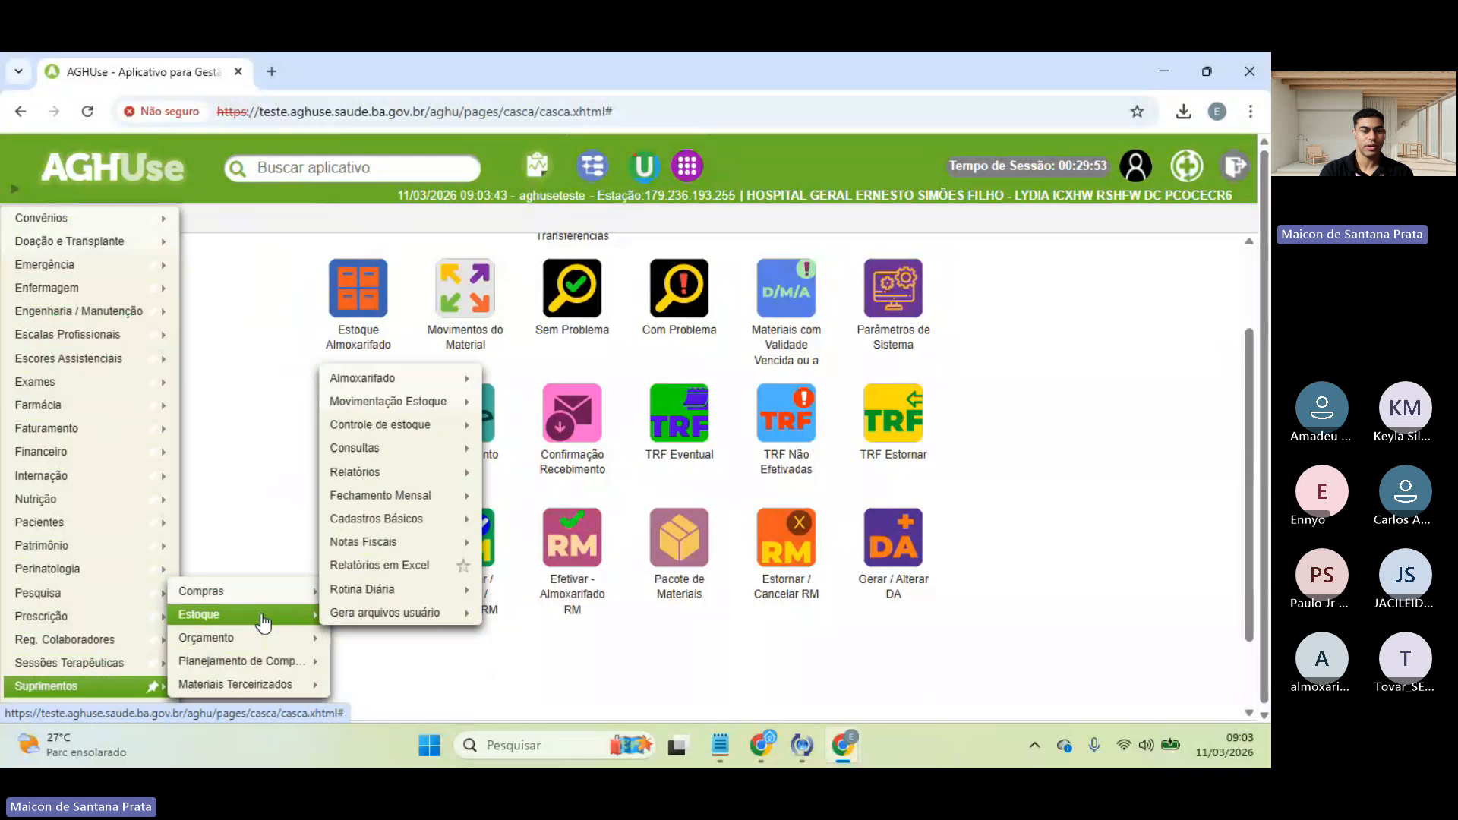
mouse_move(432, 497)
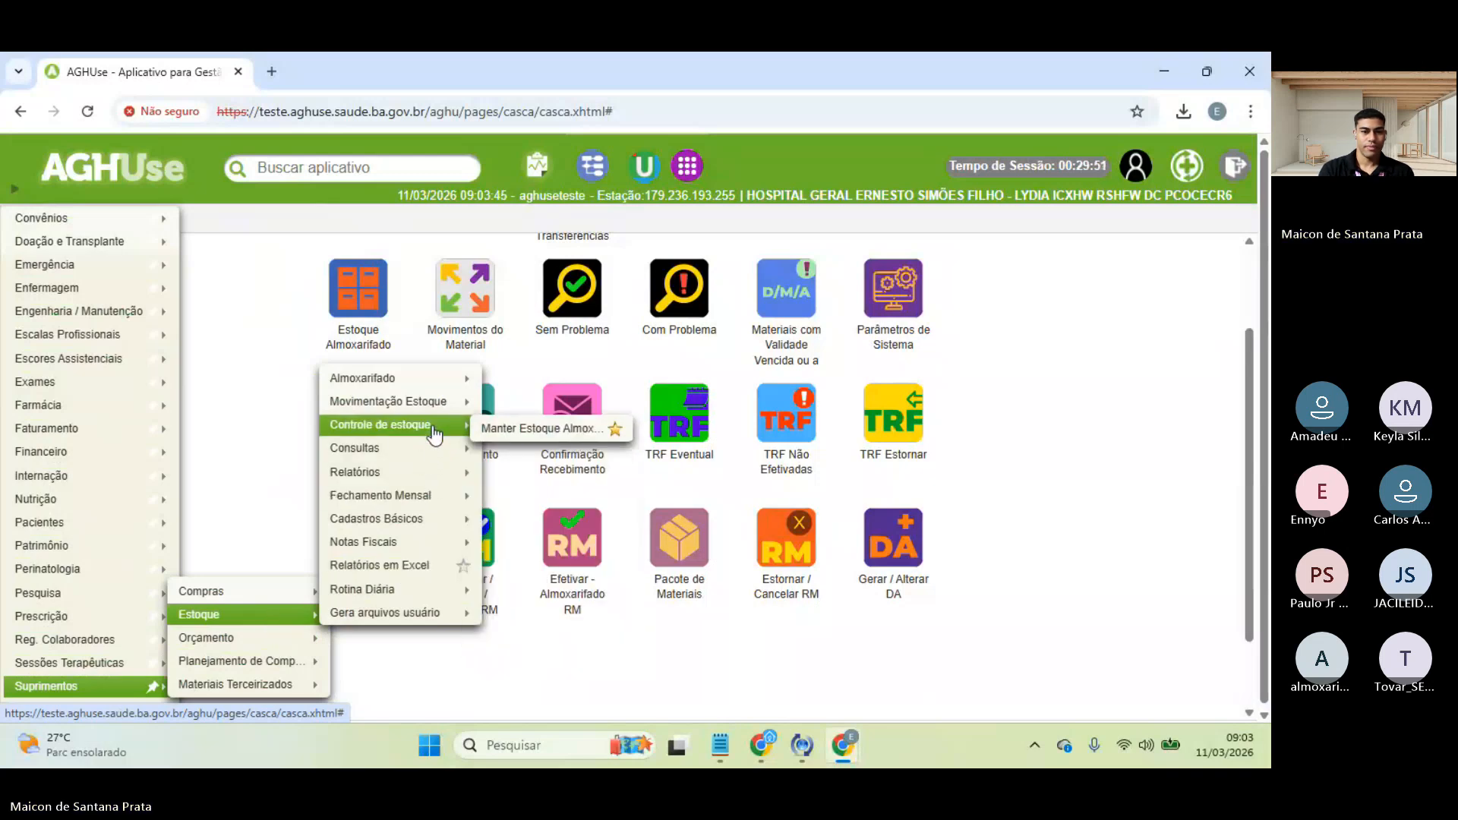
mouse_move(437, 410)
mouse_move(566, 479)
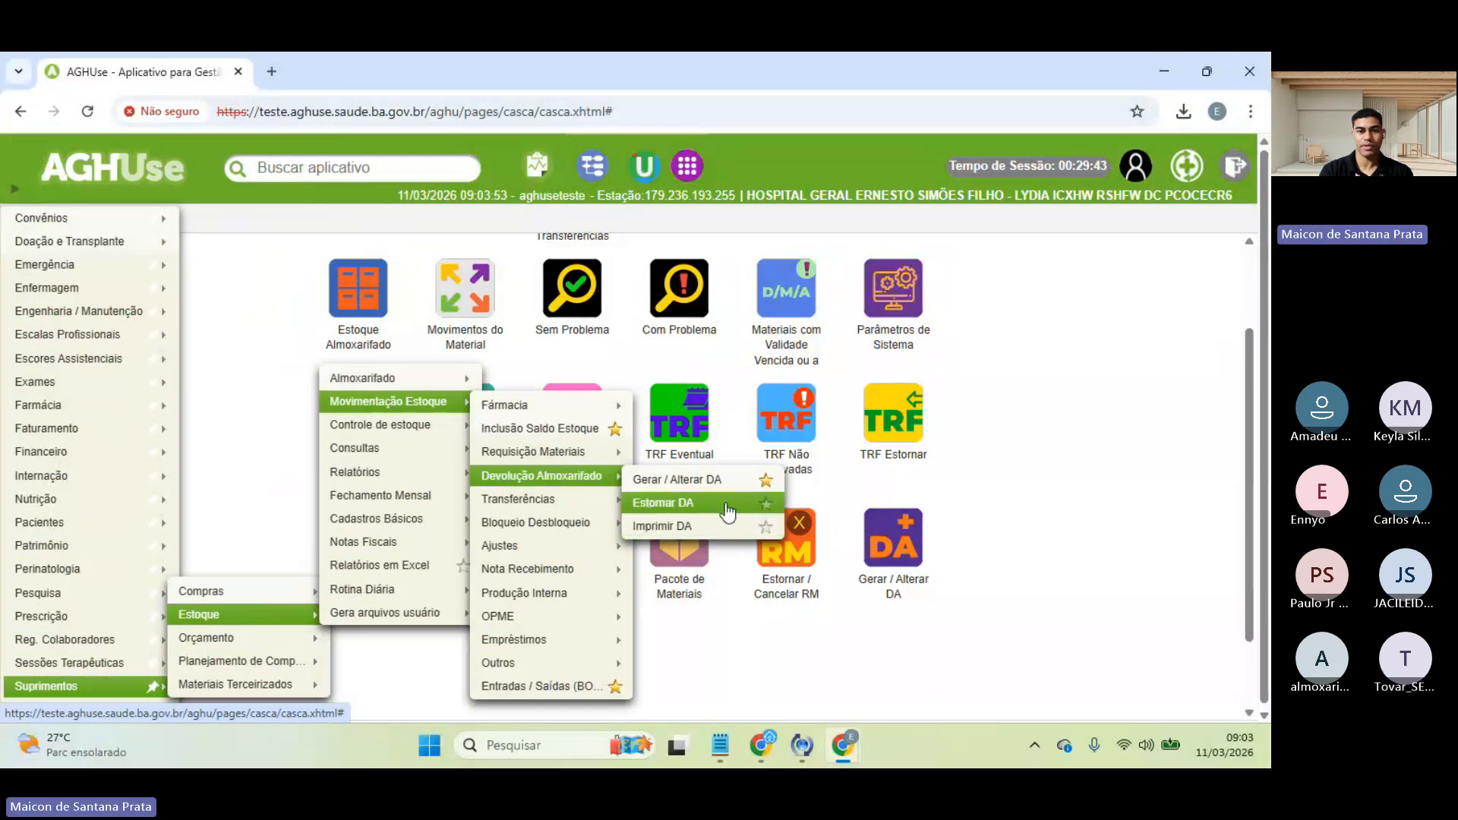
click(764, 503)
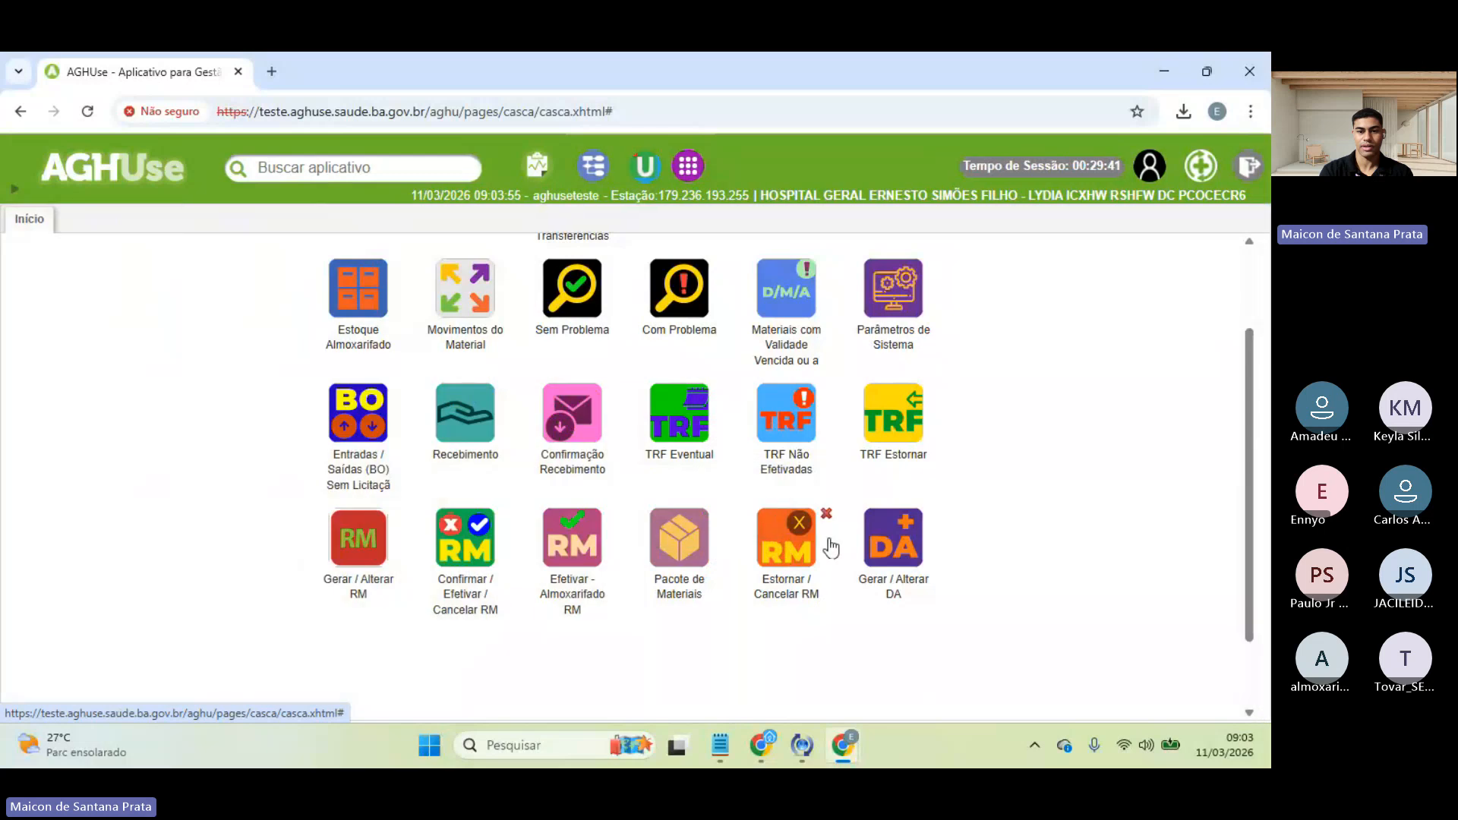
- Reverse DA 115245 from ALMOXARIFADO CENTRAL's returns in Estornar DA
click(358, 664)
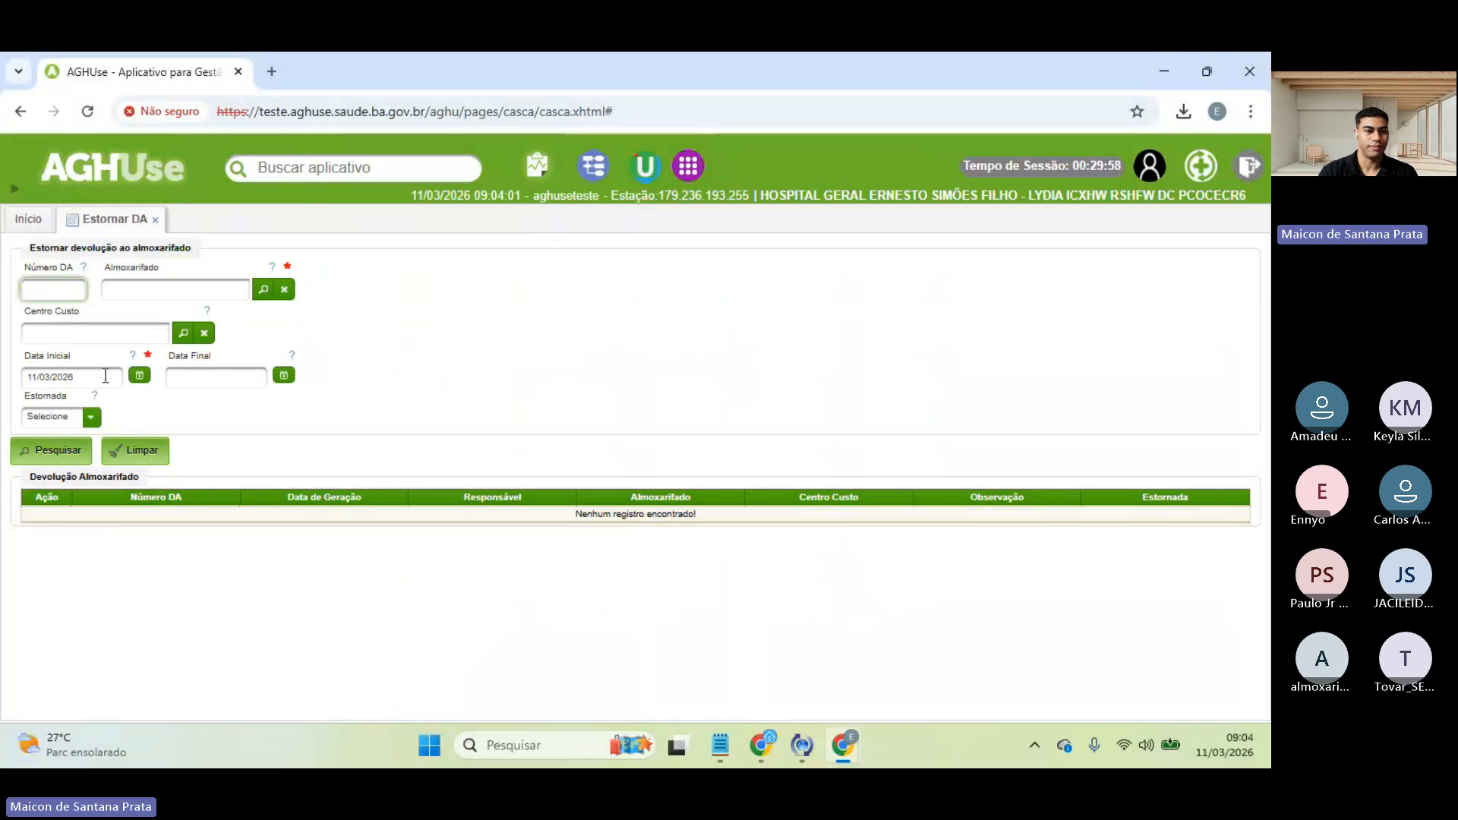
click(263, 290)
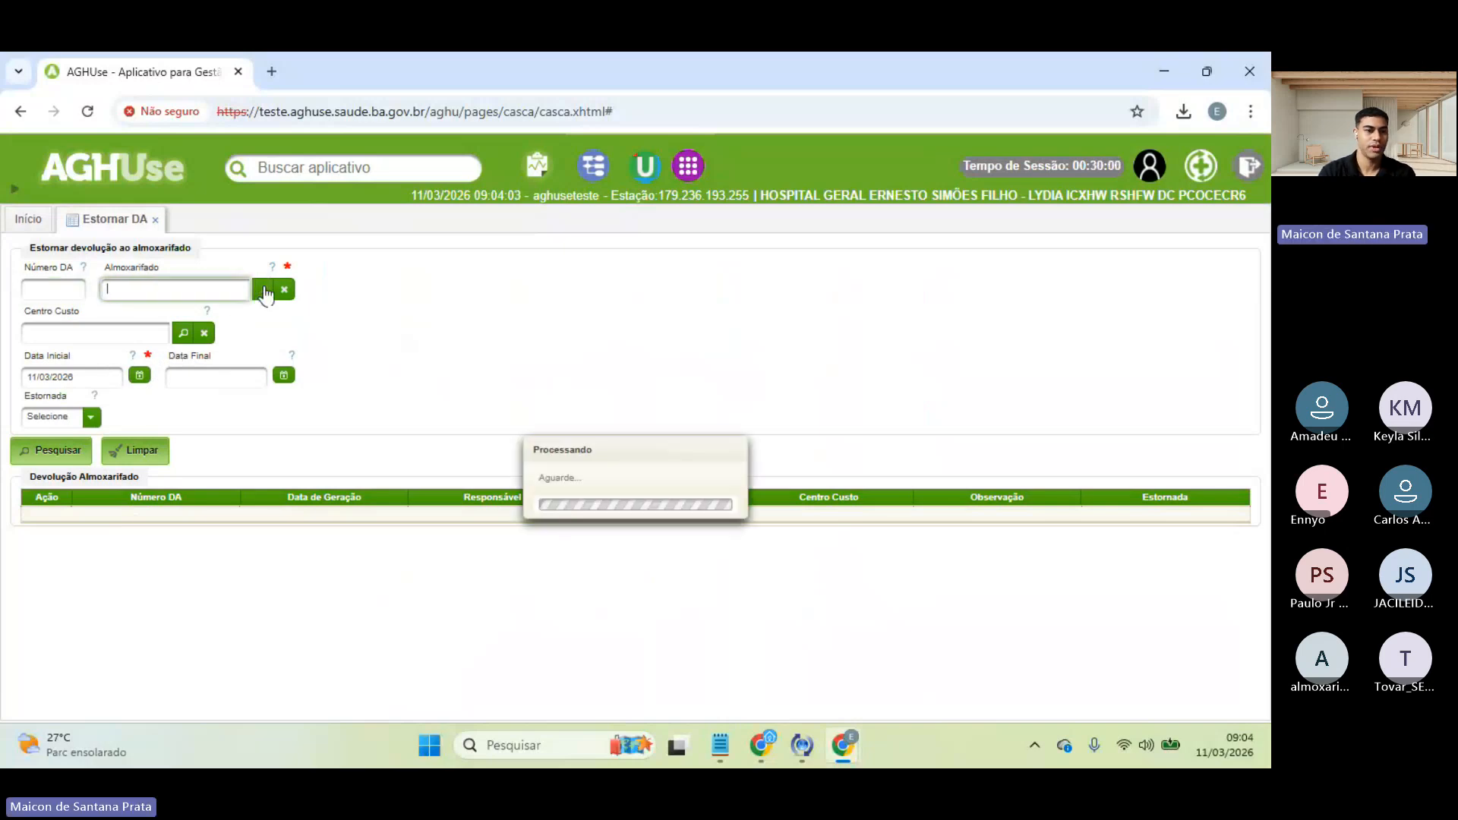
click(251, 336)
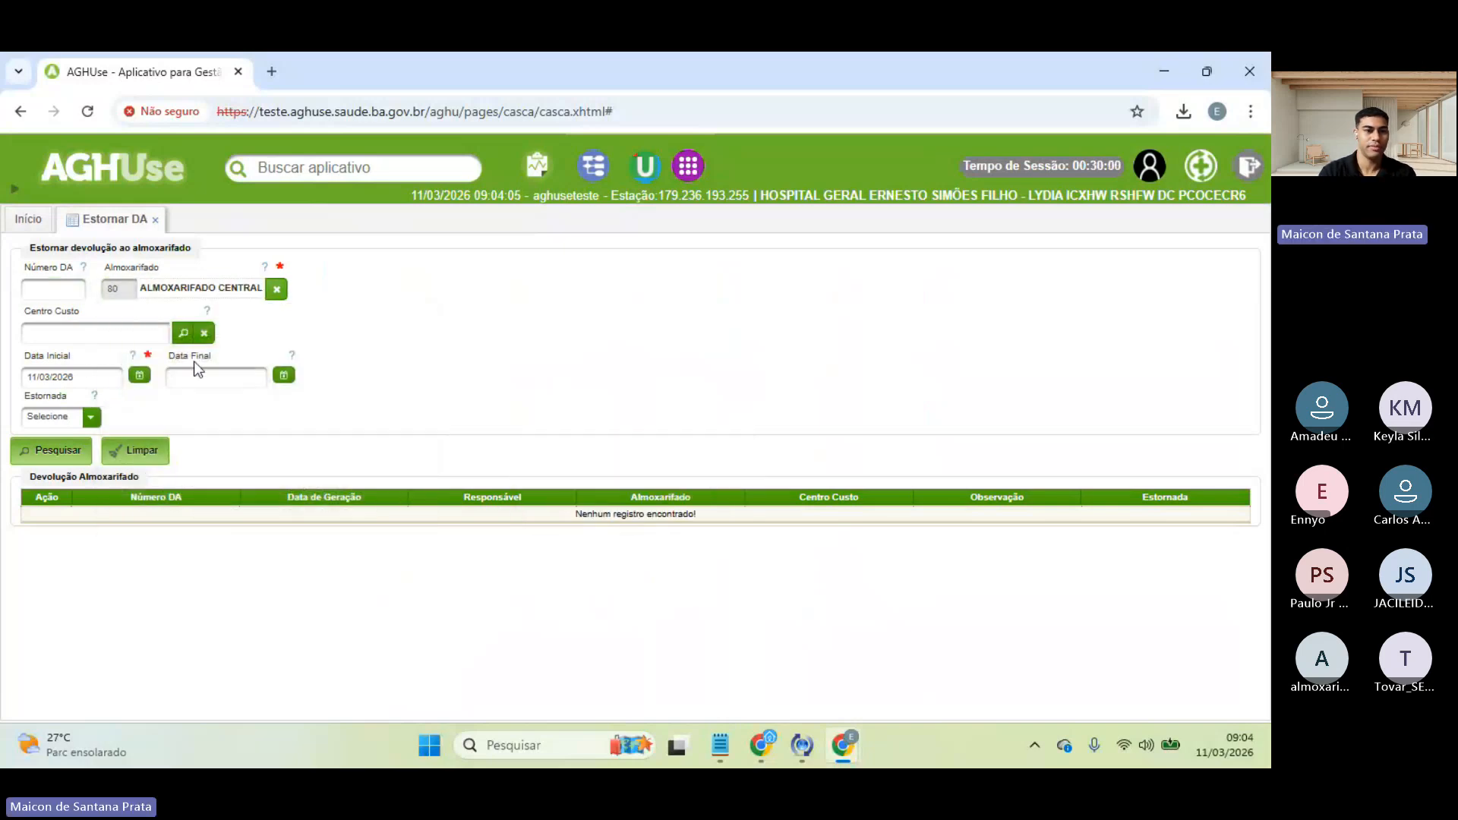
click(45, 453)
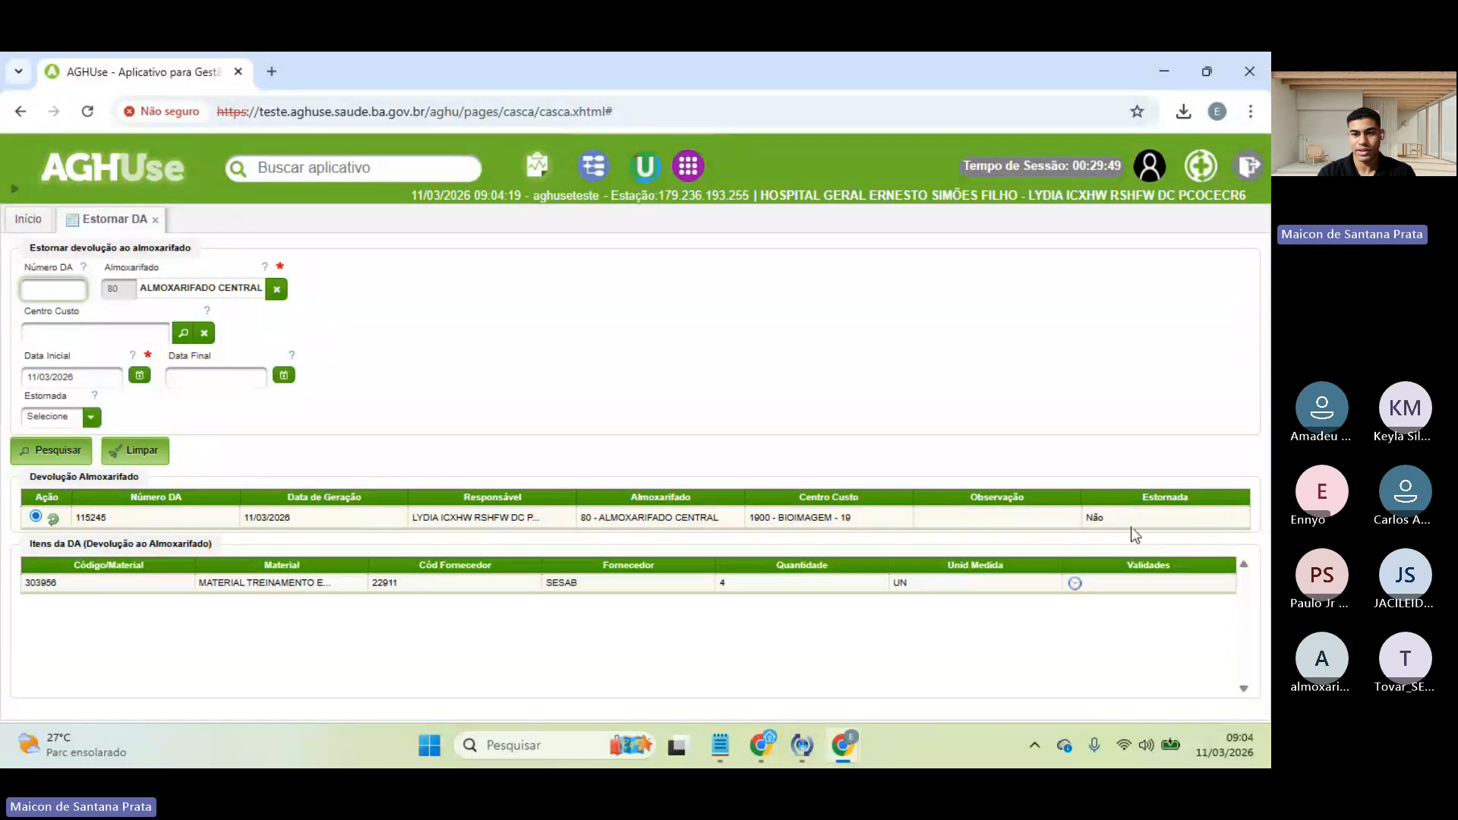
click(52, 520)
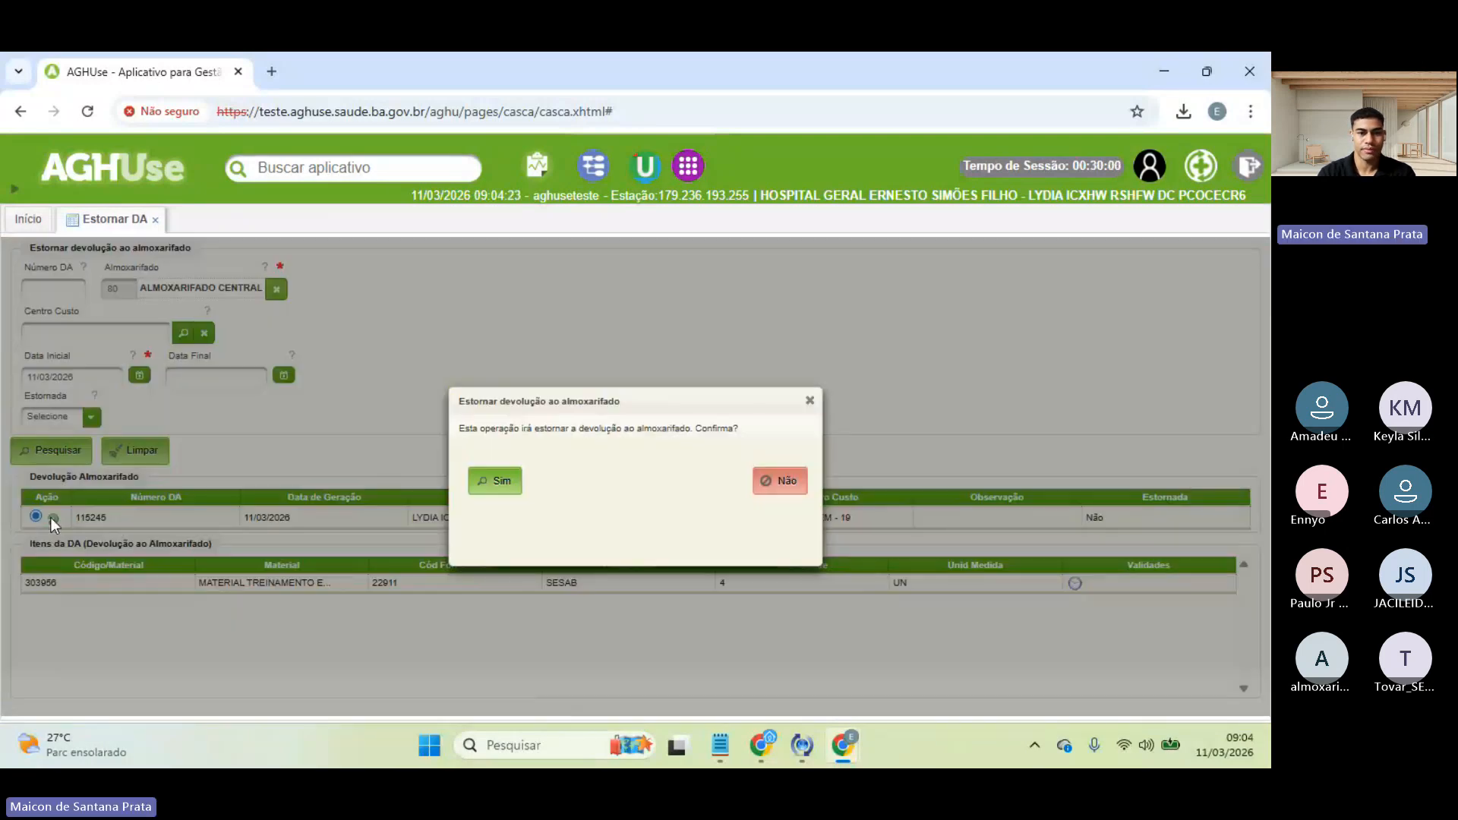
click(505, 482)
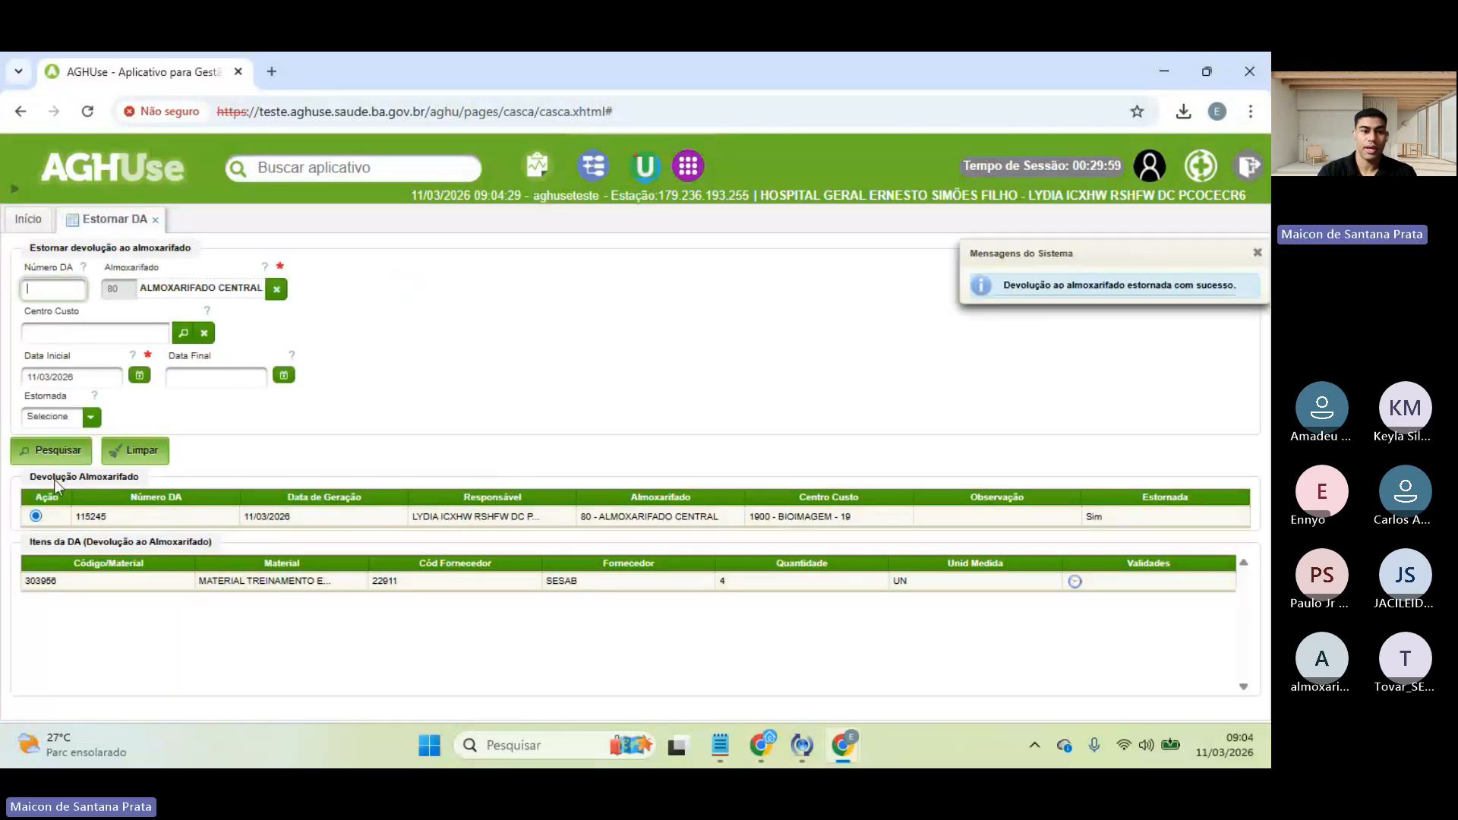
click(38, 219)
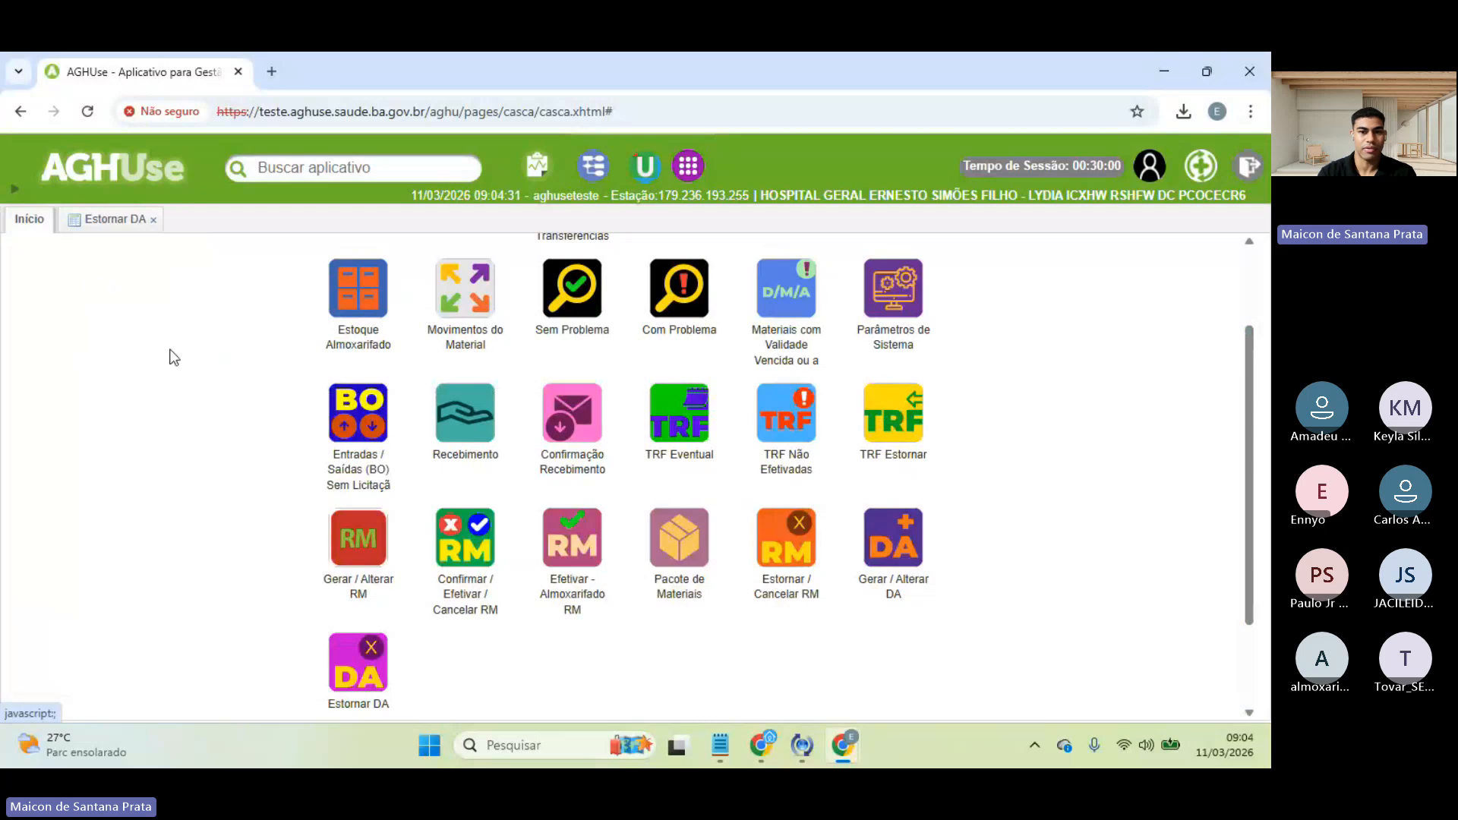
- Open Movimentos do Material and choose MATERIAL TREINAMENTO ESTADOS as the material
scroll(507, 337, up, 2)
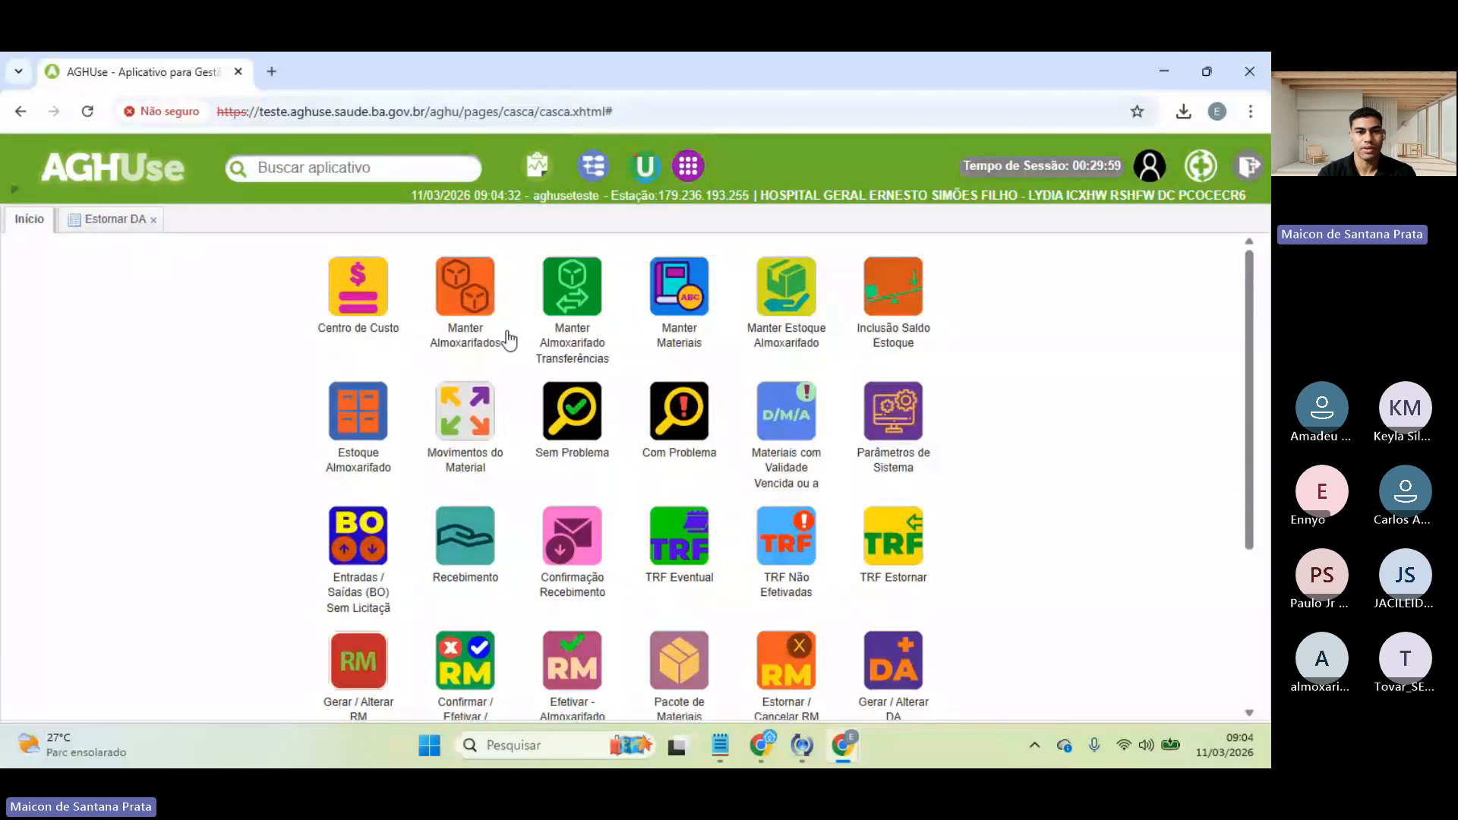
click(471, 418)
click(251, 291)
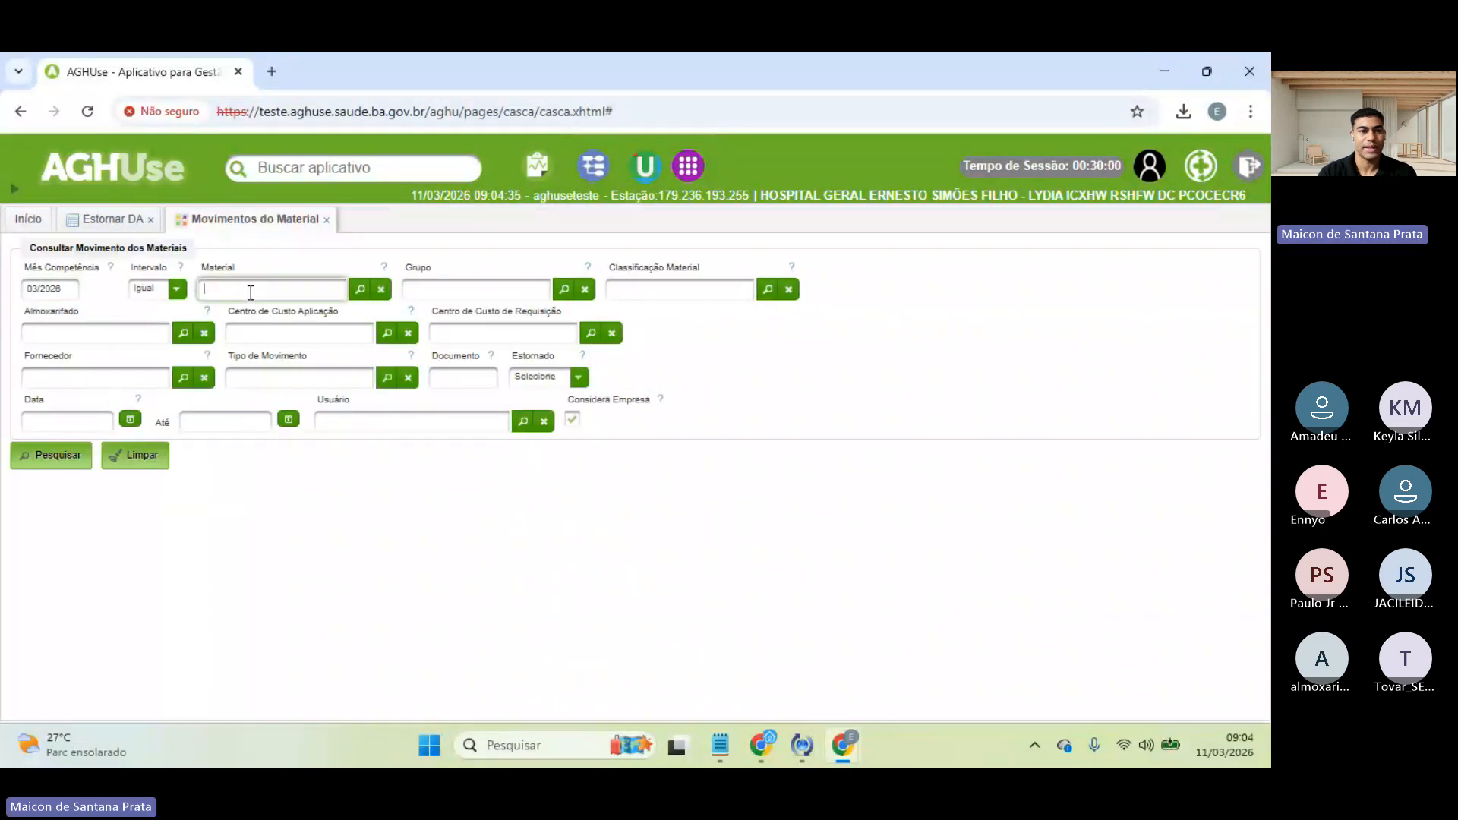
text(os)
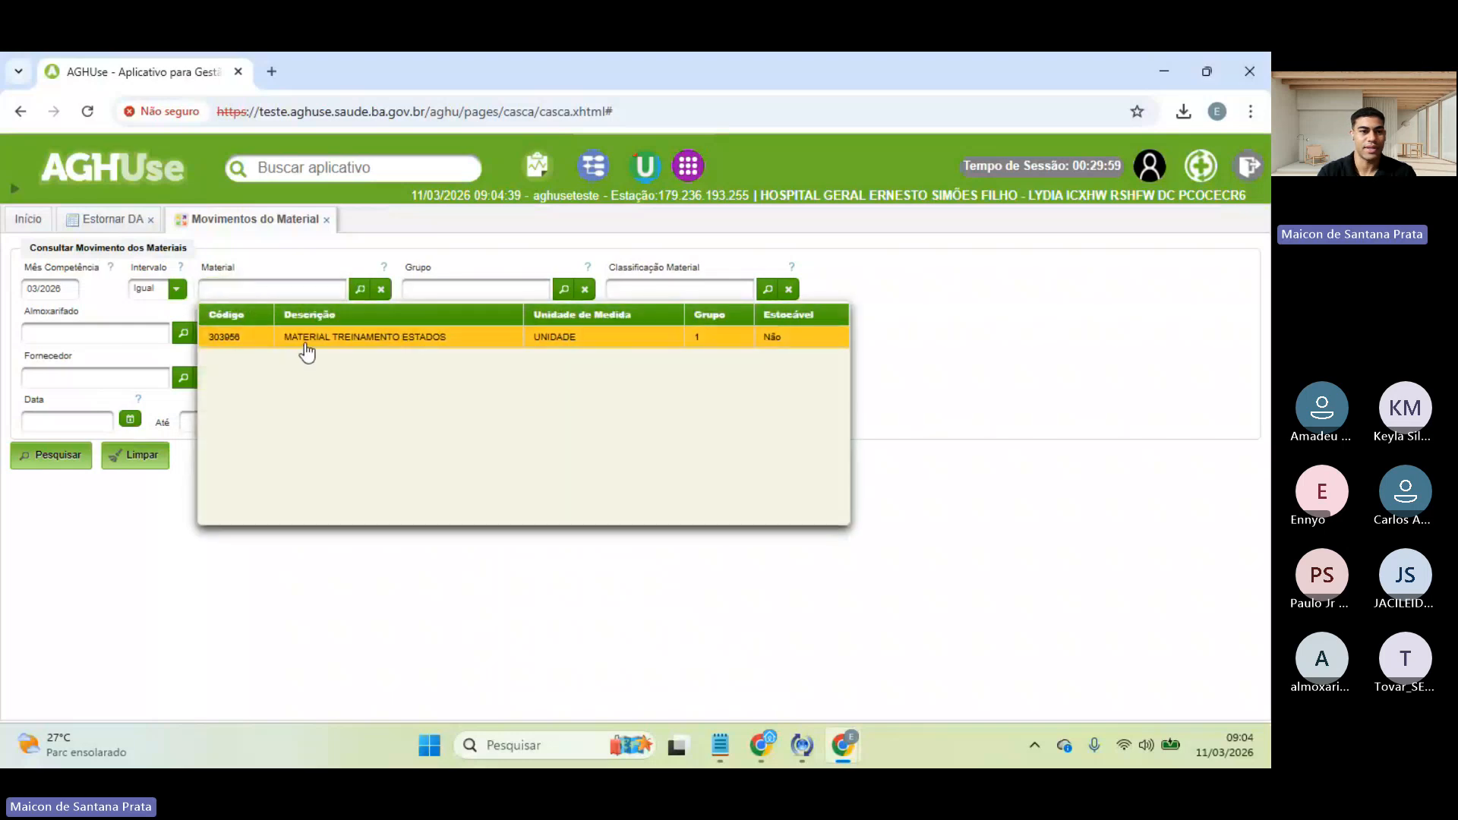
click(306, 342)
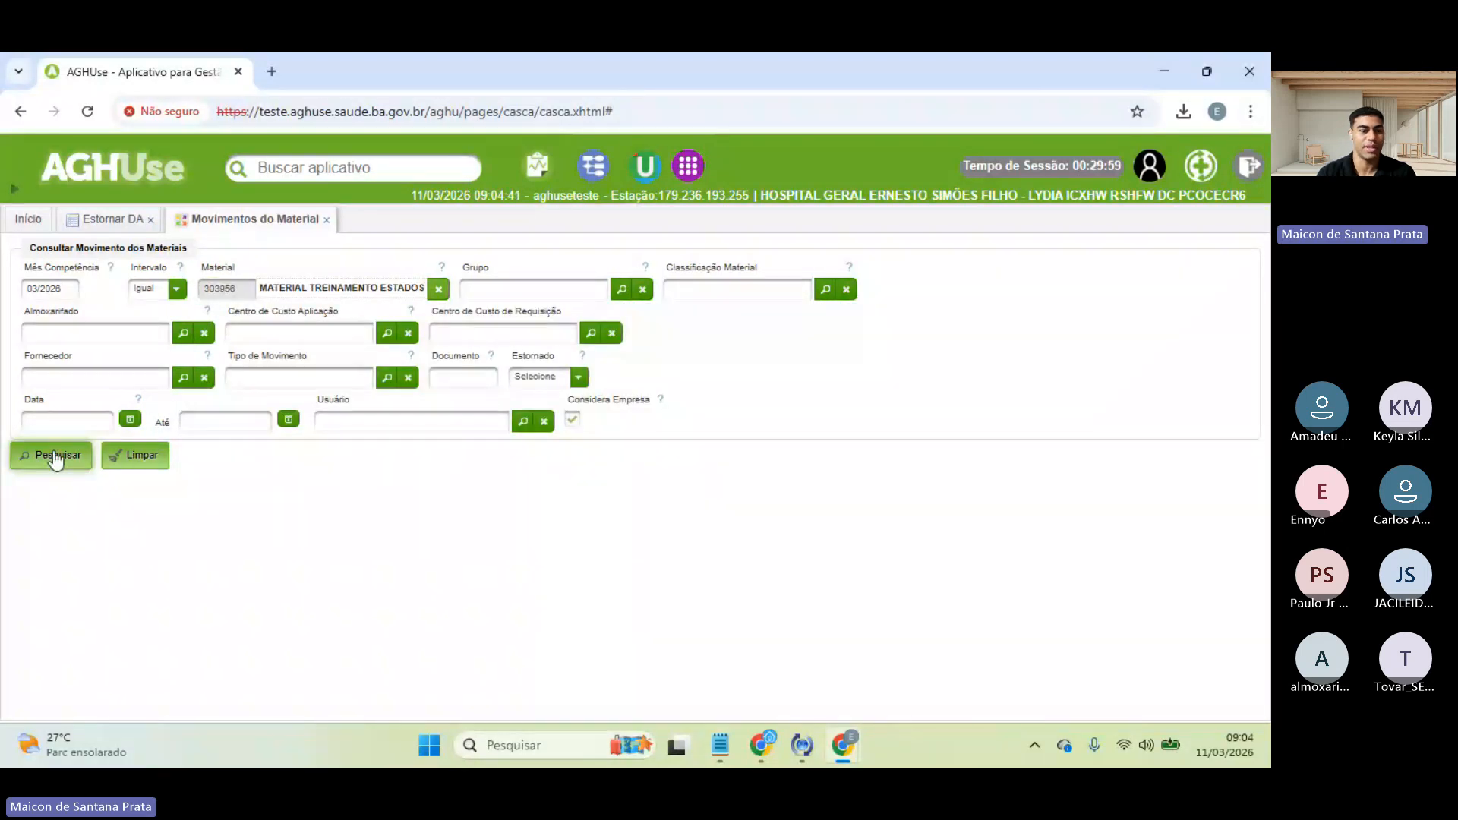
click(280, 335)
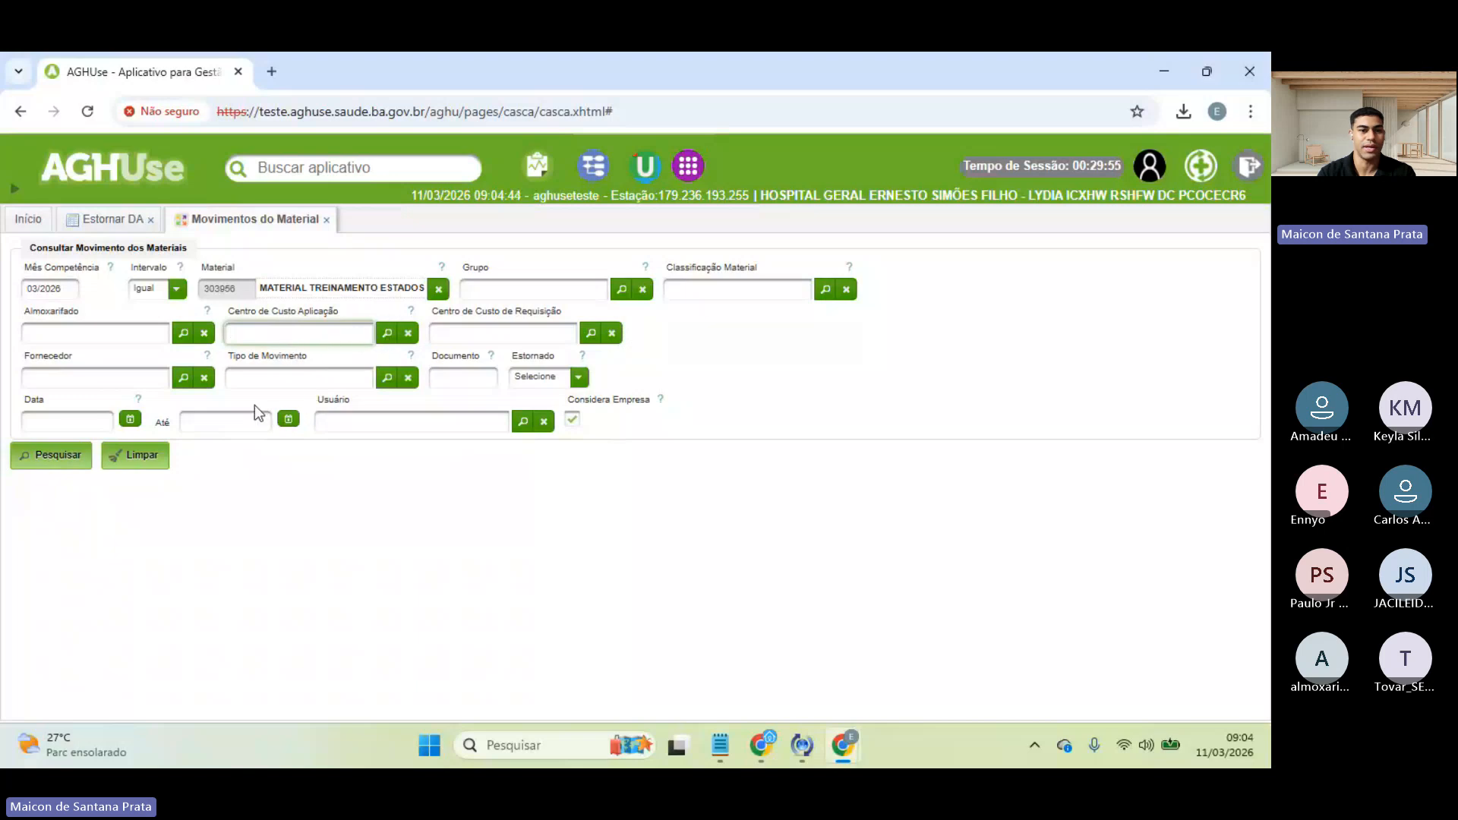
click(287, 380)
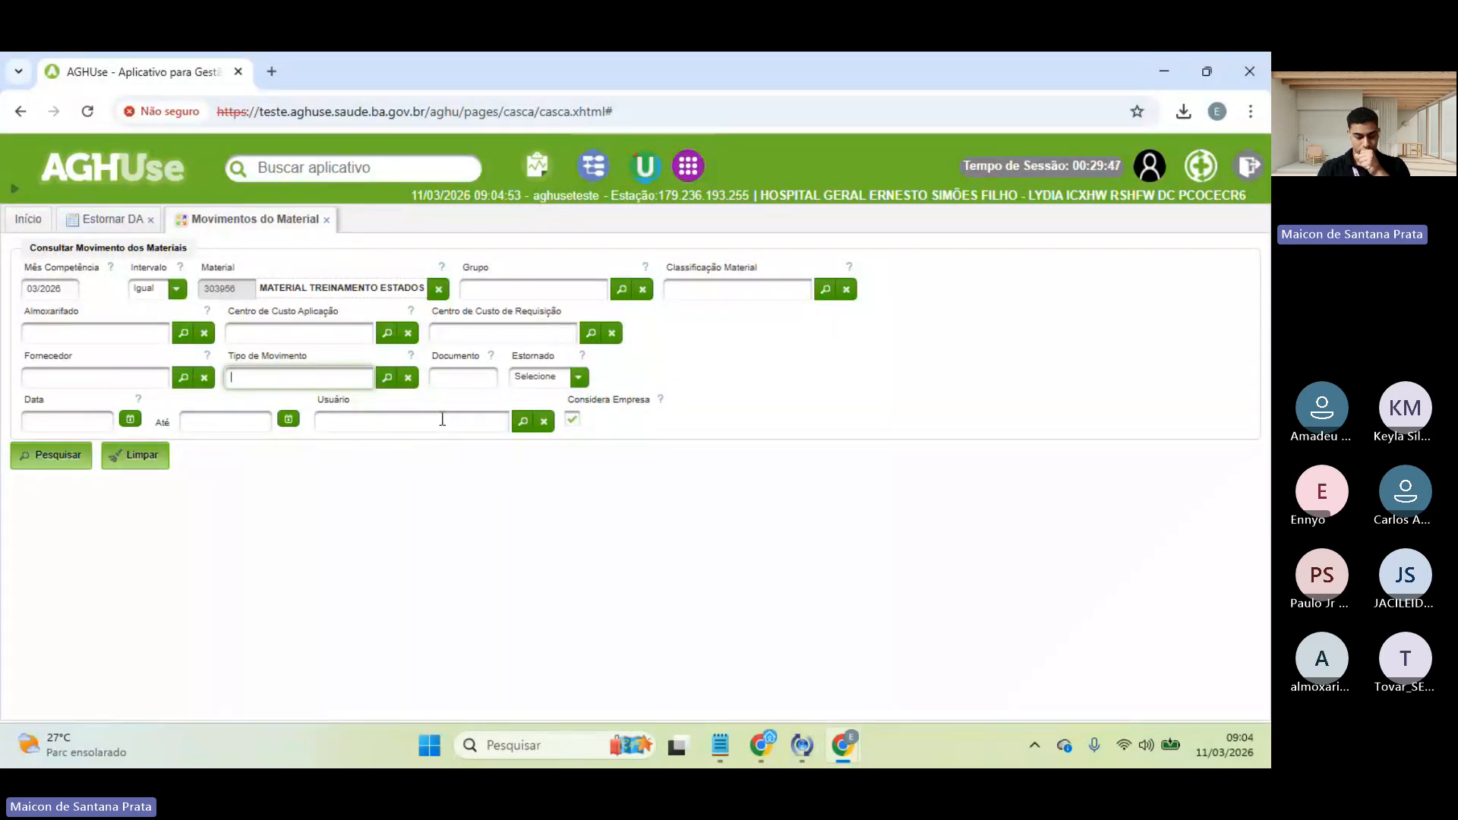
- Filter by the logged-in user in Usuário, clear Material, and search 03/2026 movements
click(1038, 197)
drag(1060, 196, 1224, 198)
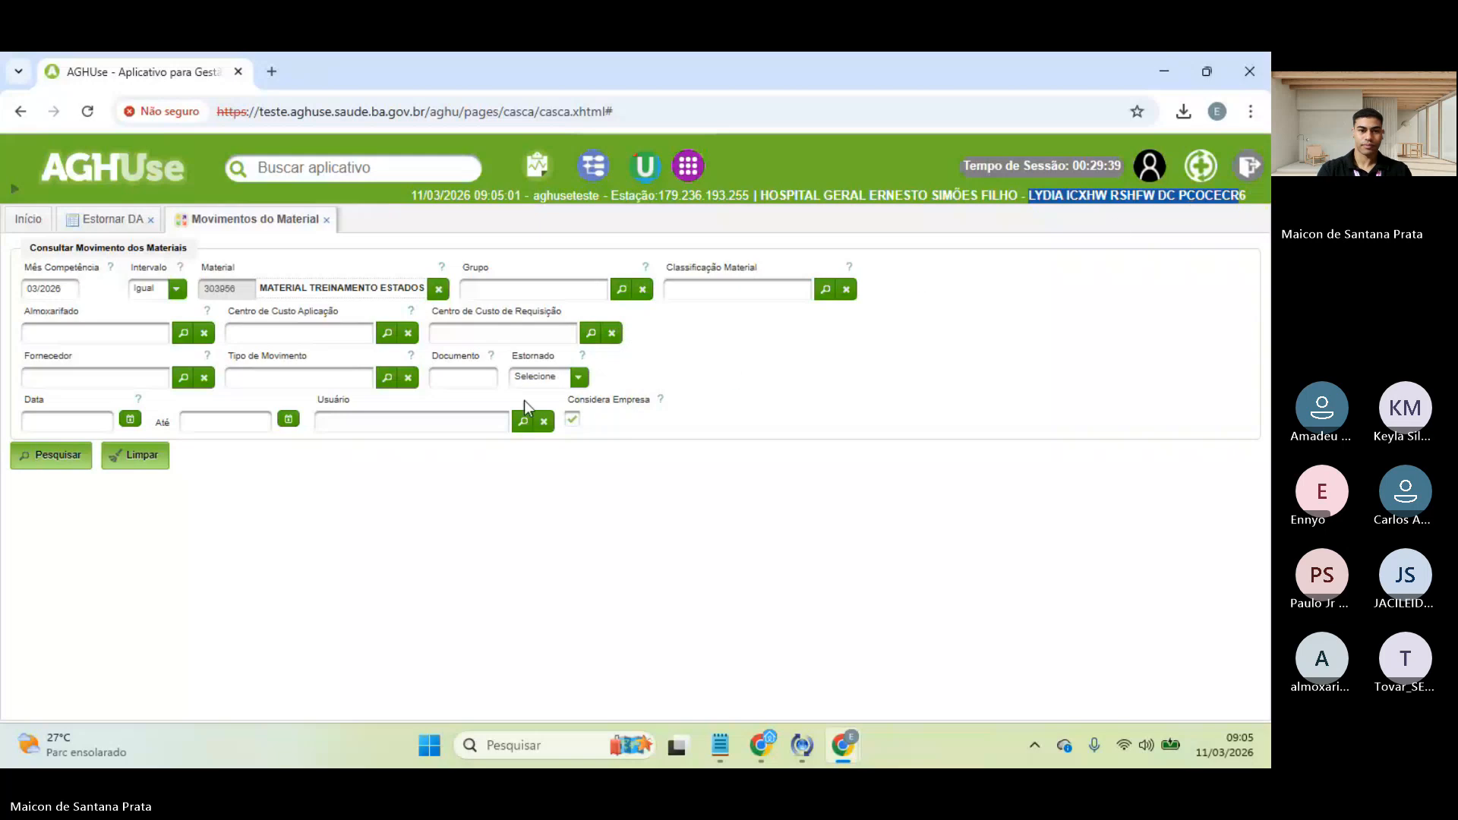
click(472, 421)
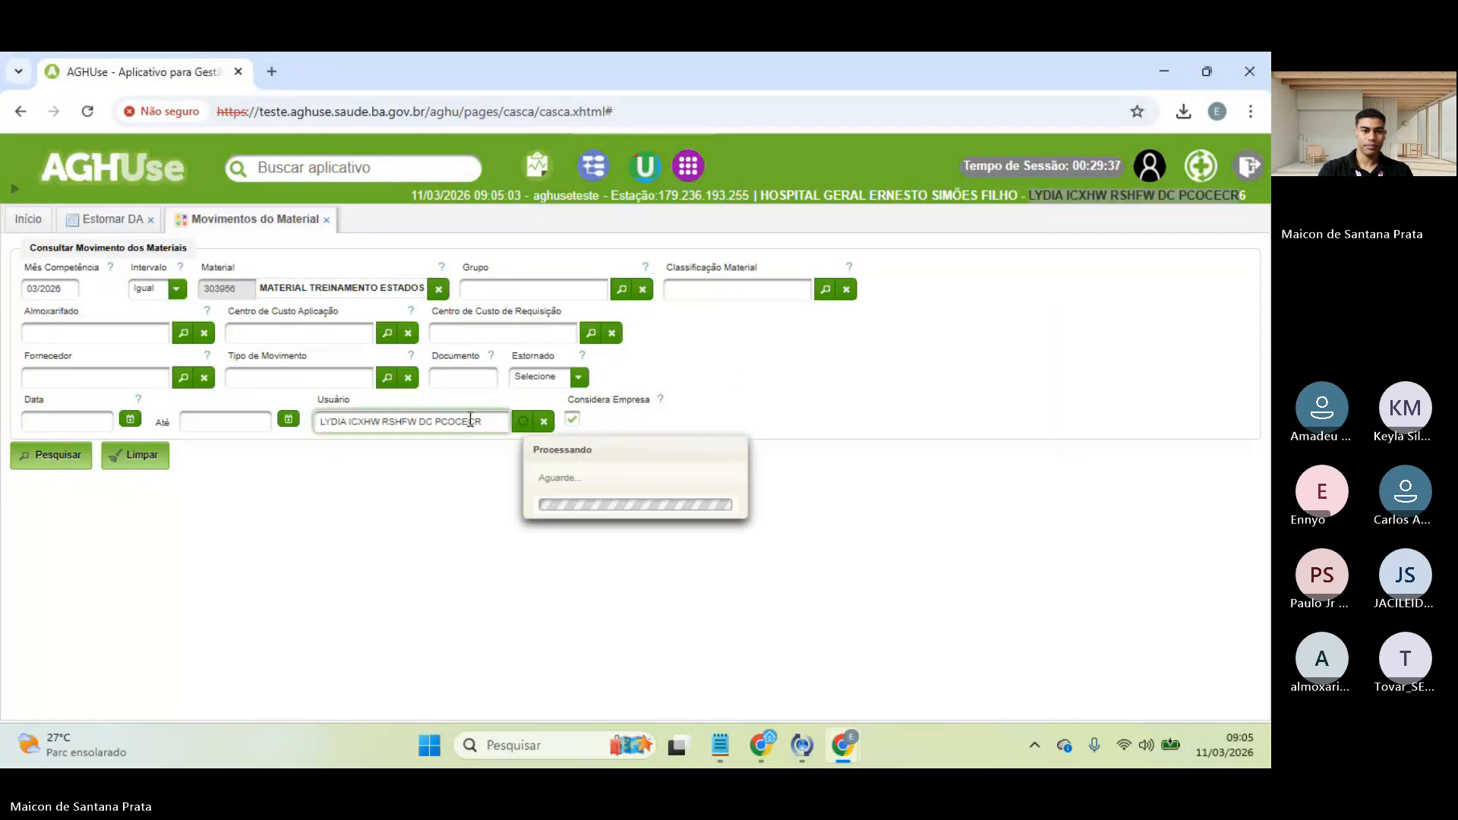
click(481, 471)
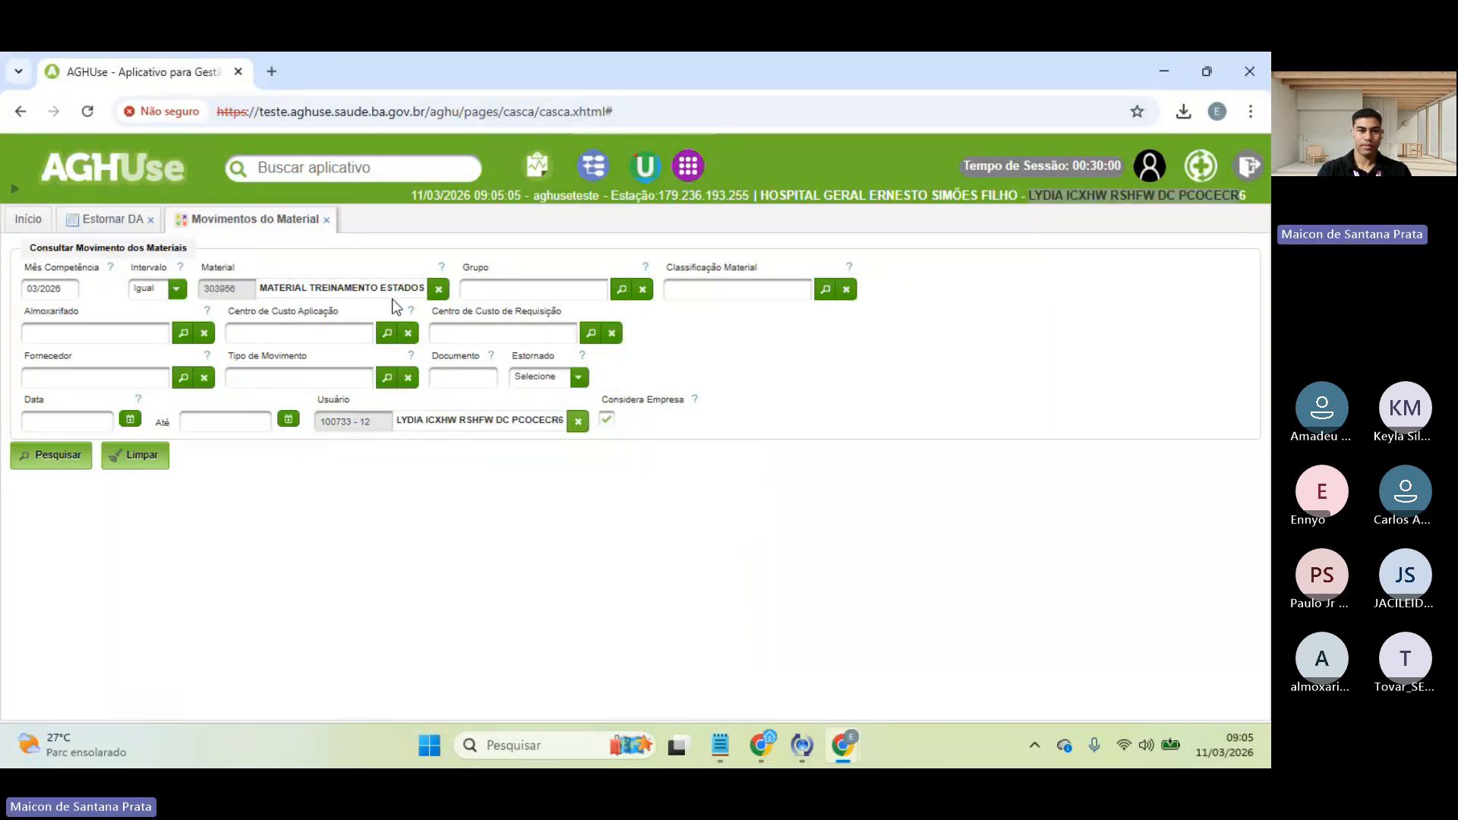
click(438, 288)
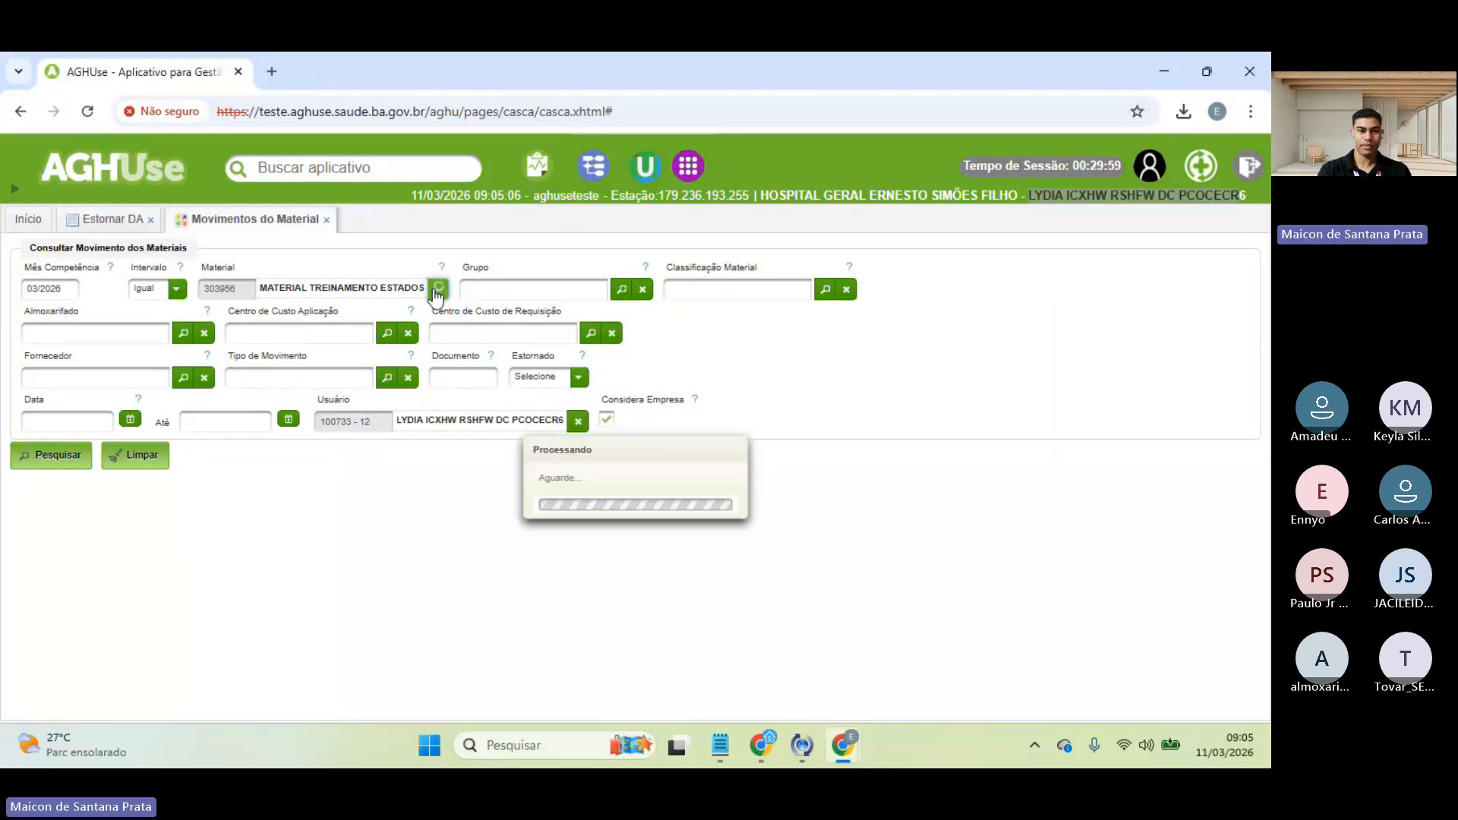
click(44, 456)
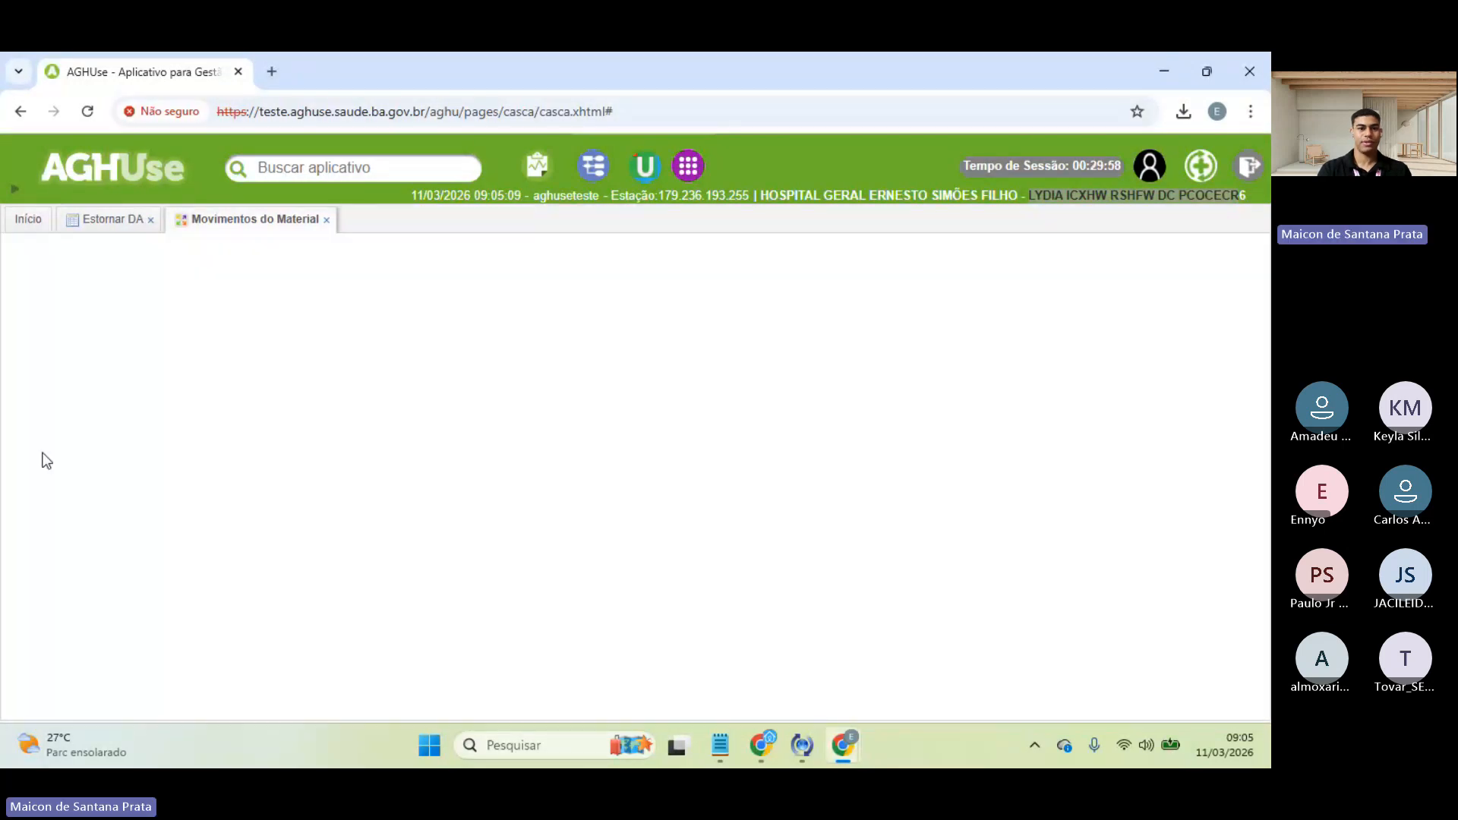
- Scroll through the movement results to review the quantities and balances
scroll(351, 562, down, 1)
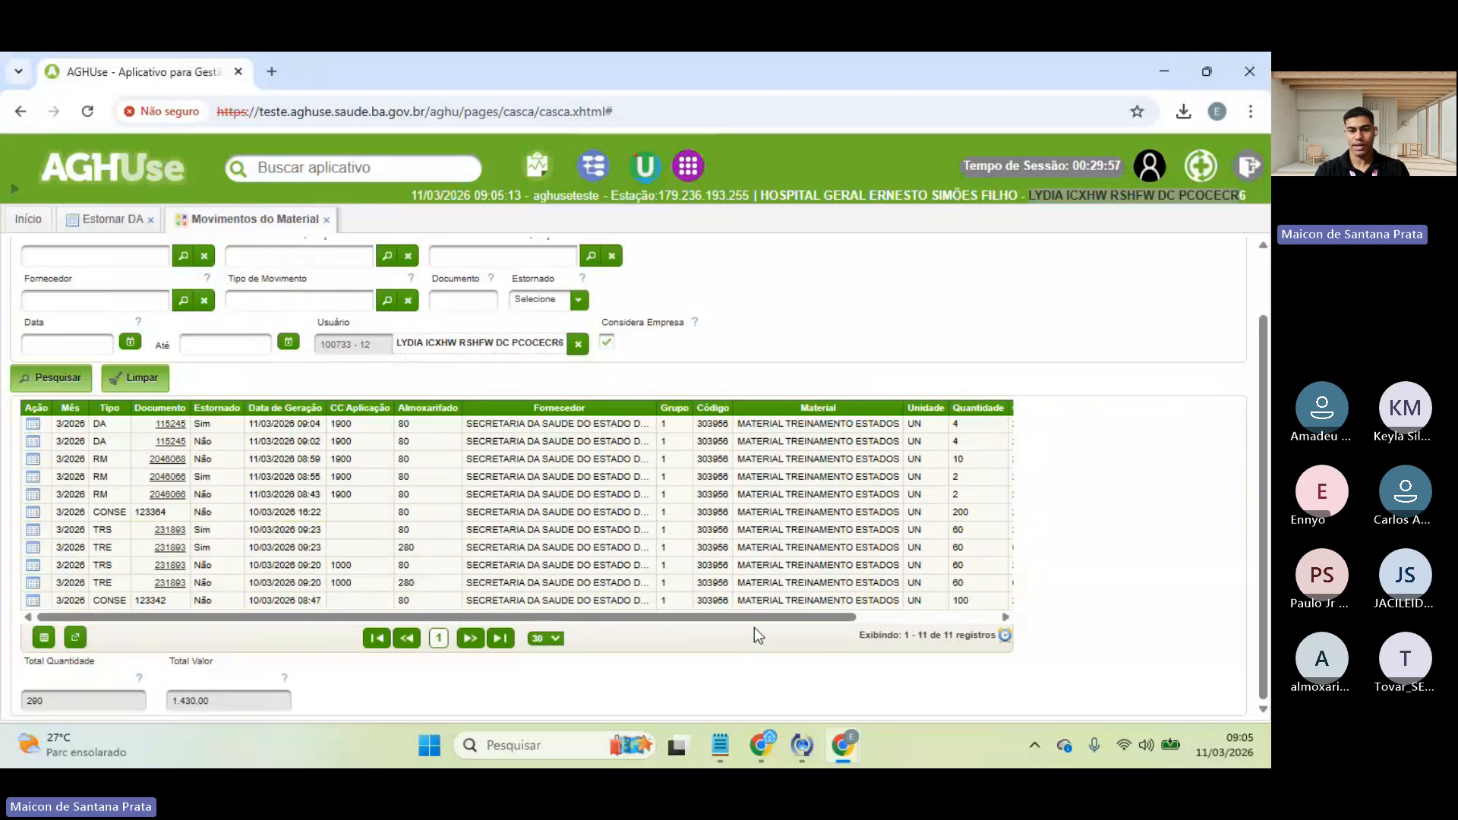
drag(758, 618, 886, 617)
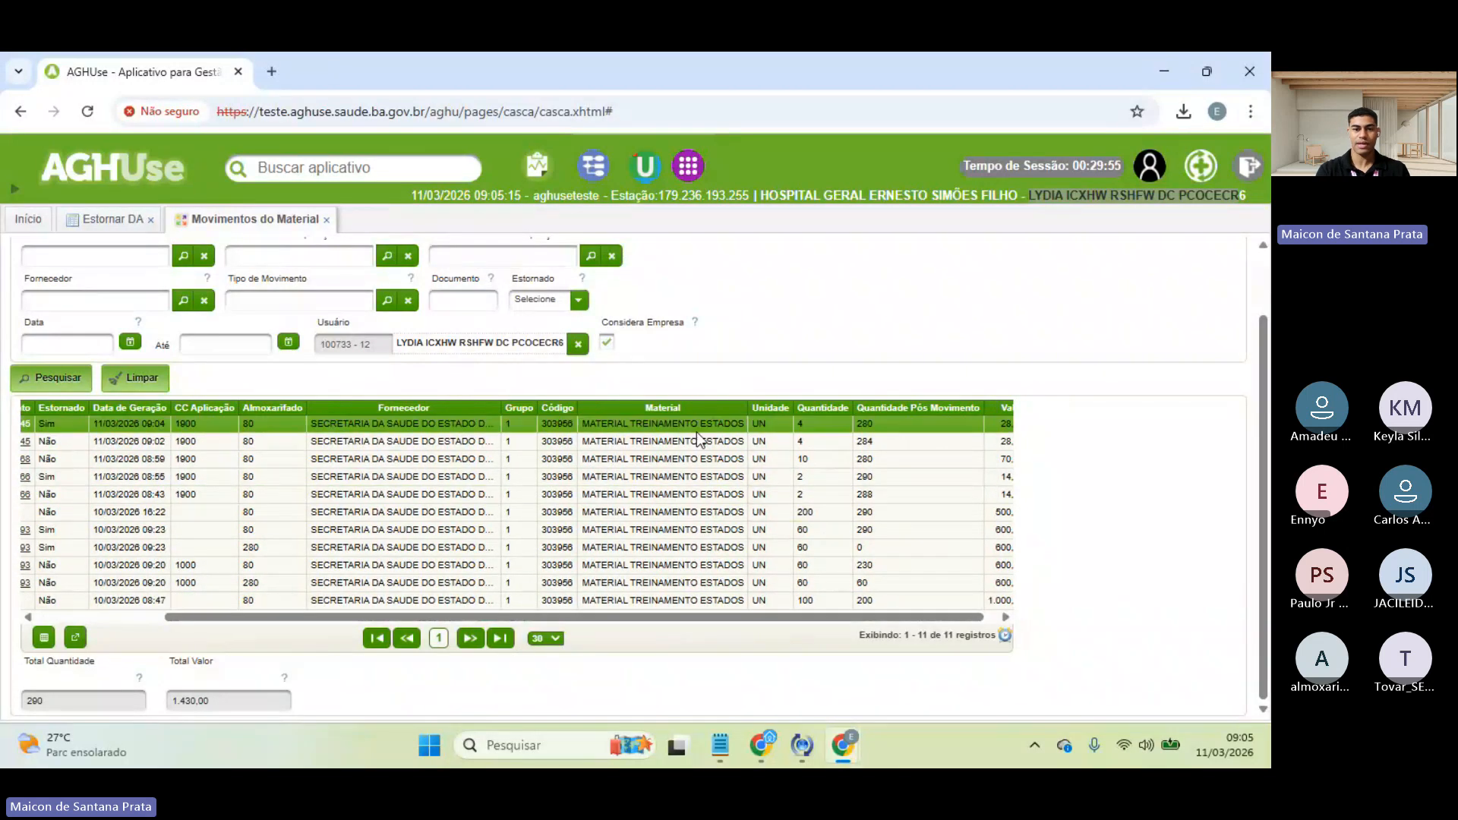
drag(317, 324, 357, 334)
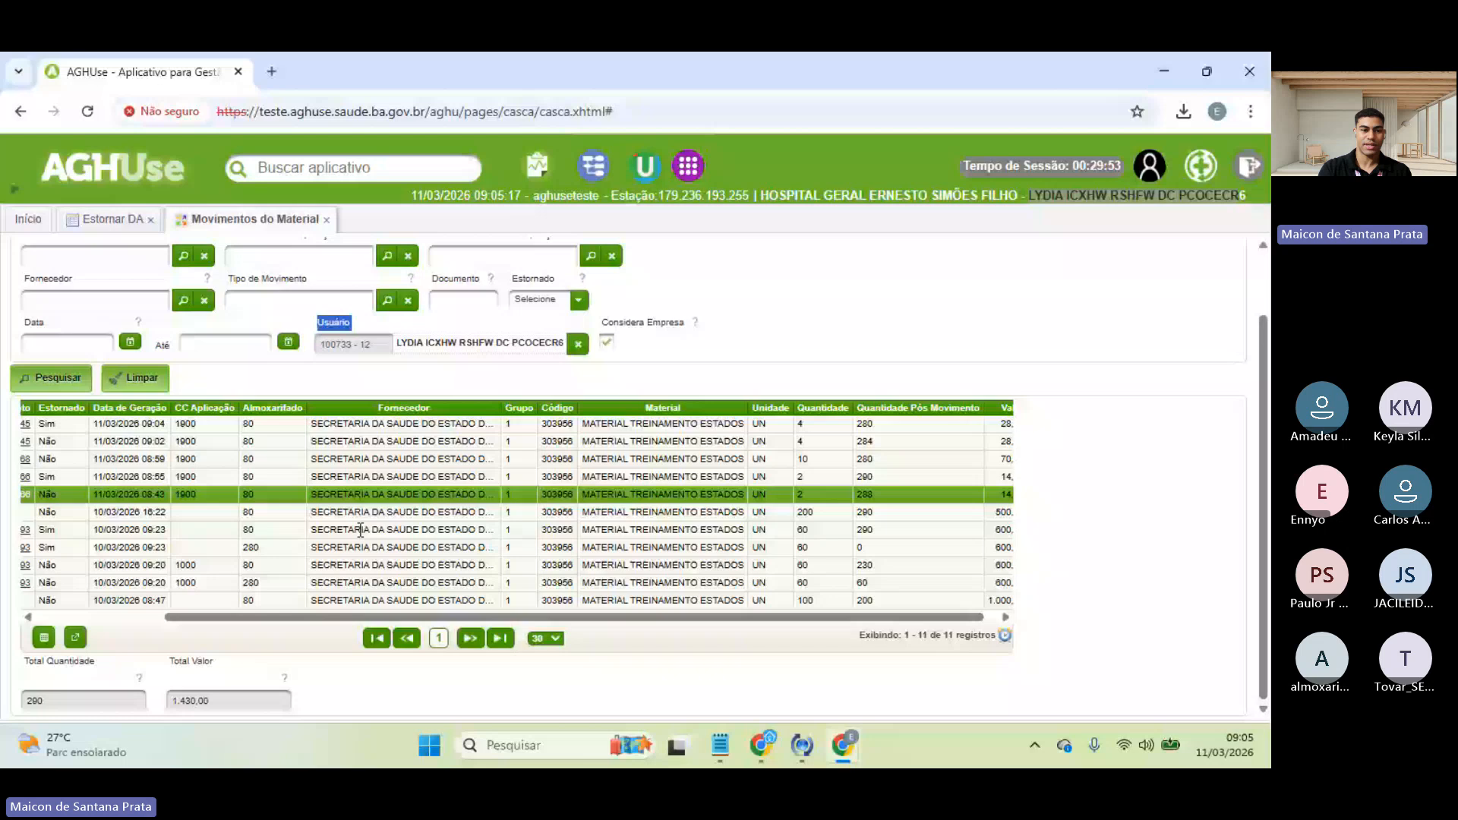
drag(233, 618, 23, 612)
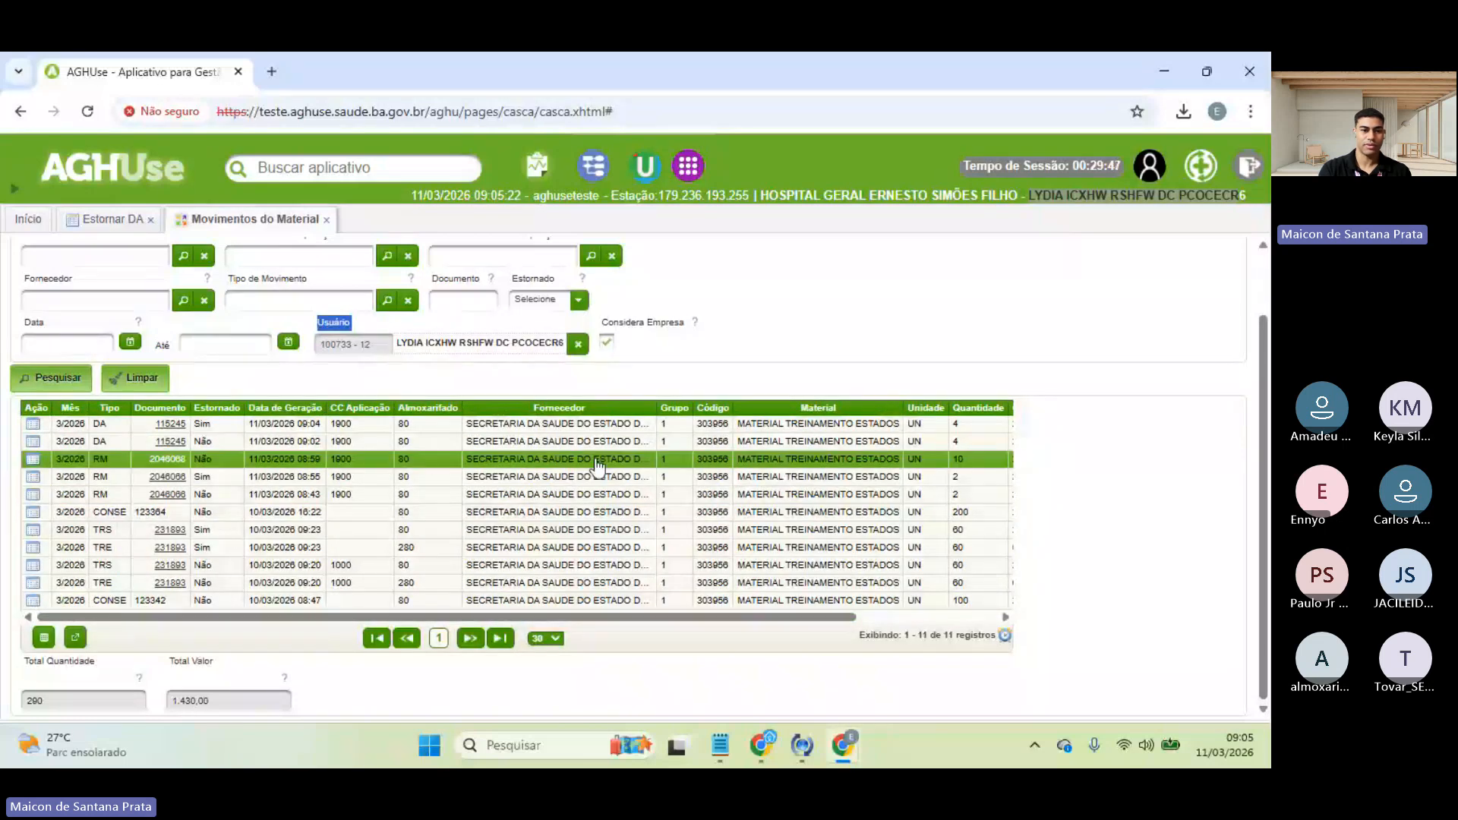
scroll(684, 486, right, 5)
scroll(790, 301, up, 2)
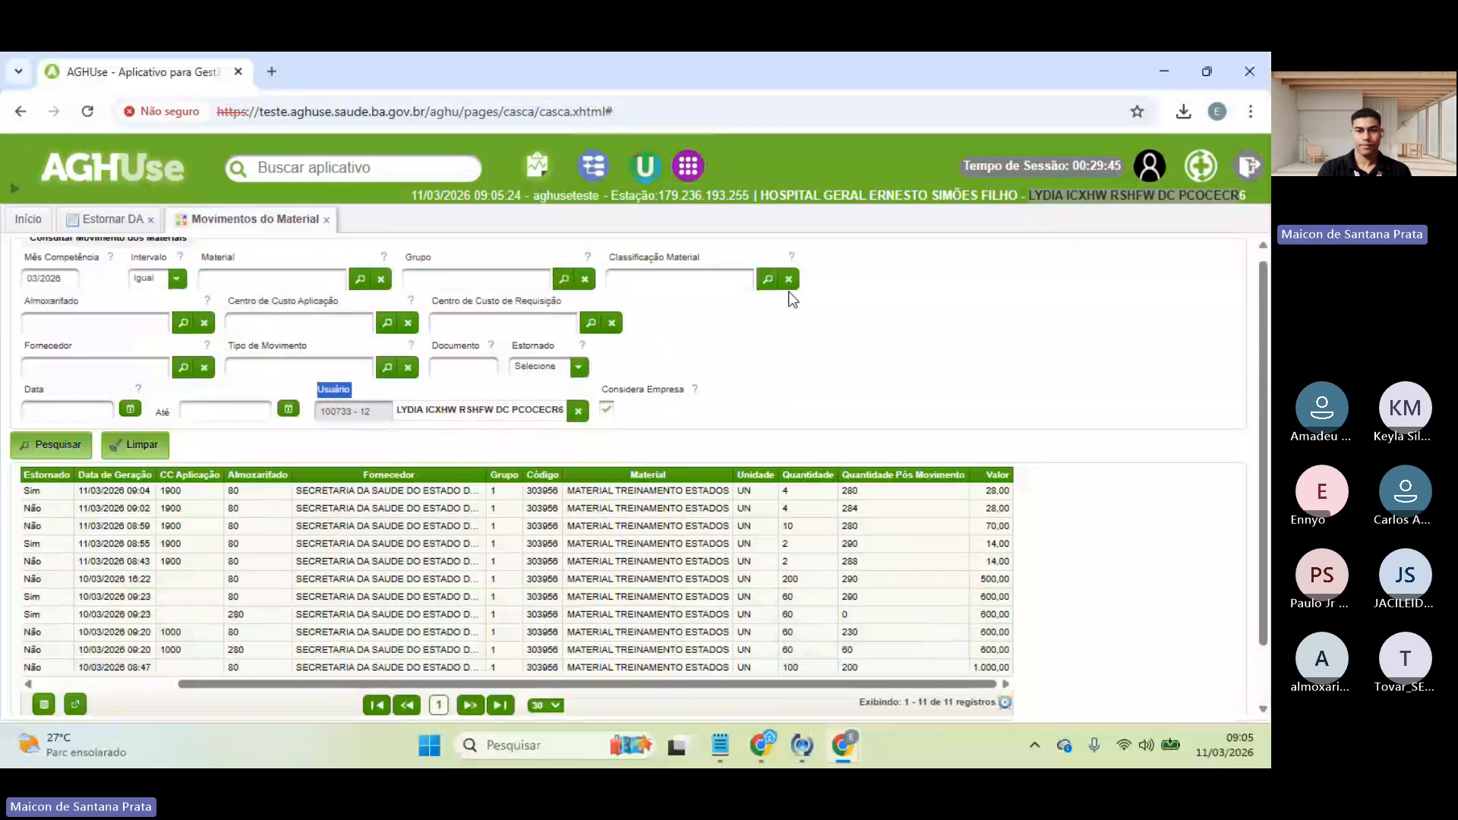
- Clear the Usuário filter and search movements for material 303956 MATERIAL TREINAMENTO ESTADOS
click(578, 420)
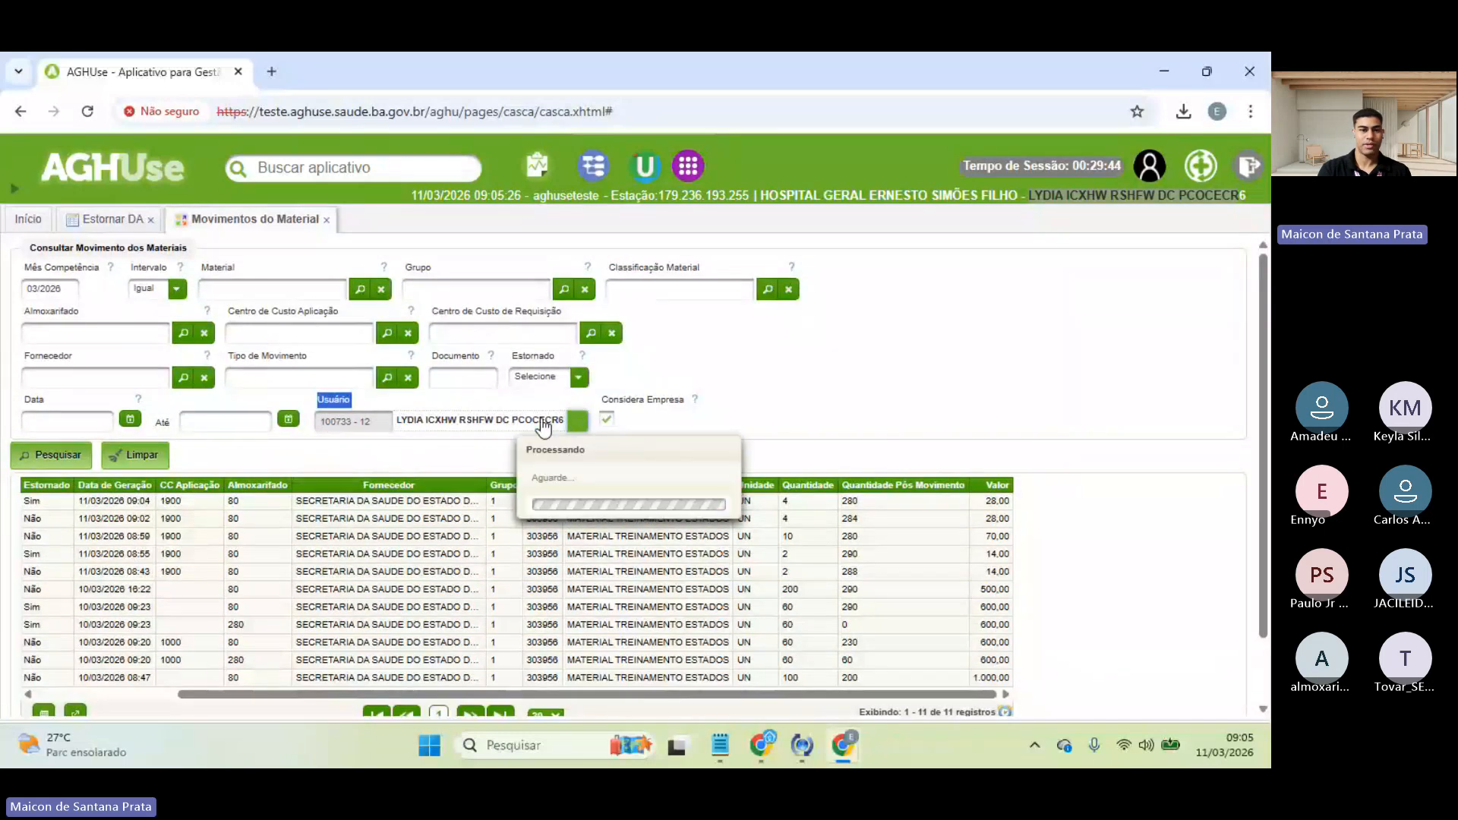
click(267, 290)
text(estados)
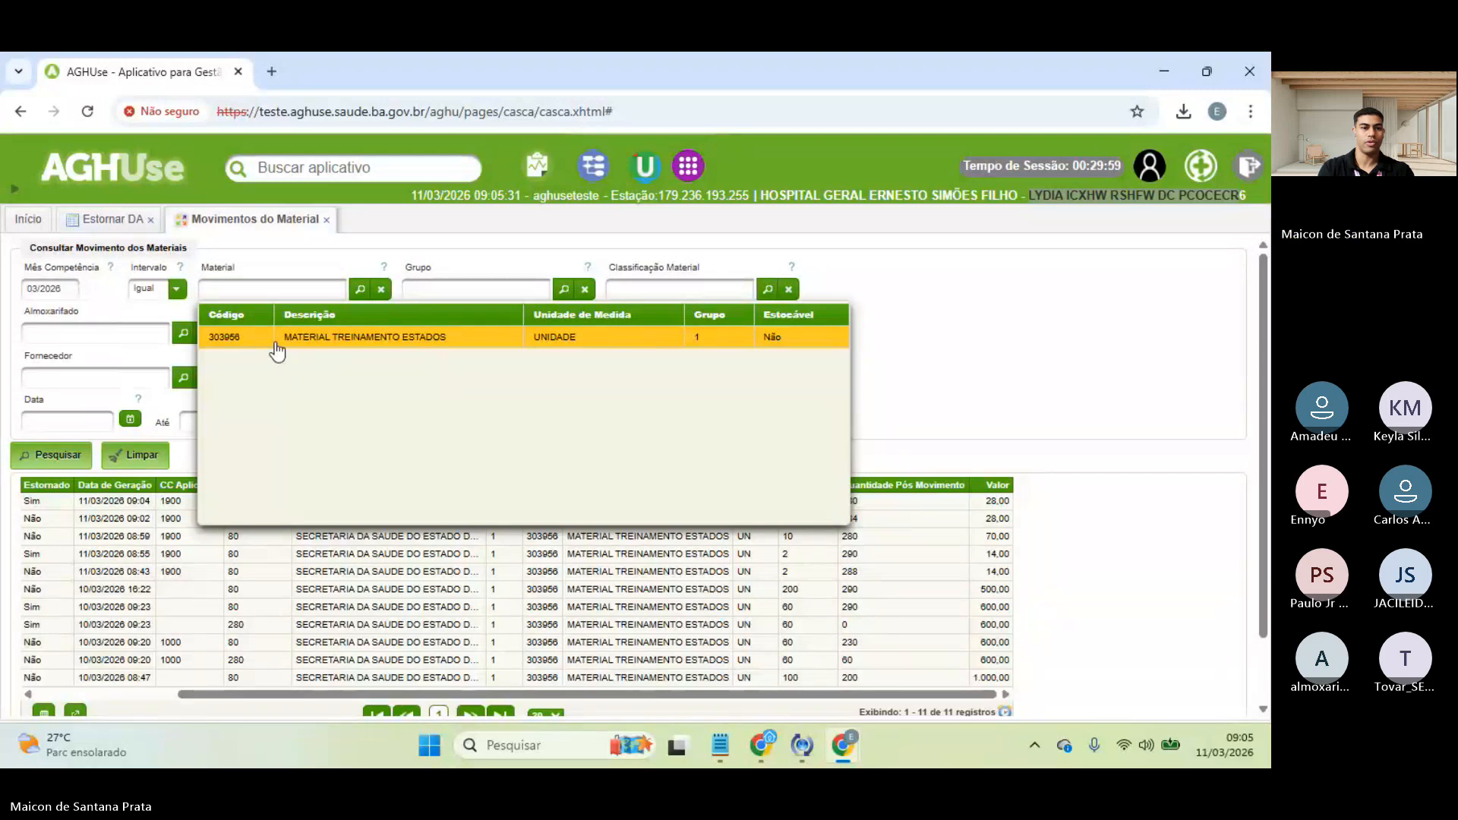
click(275, 341)
click(55, 456)
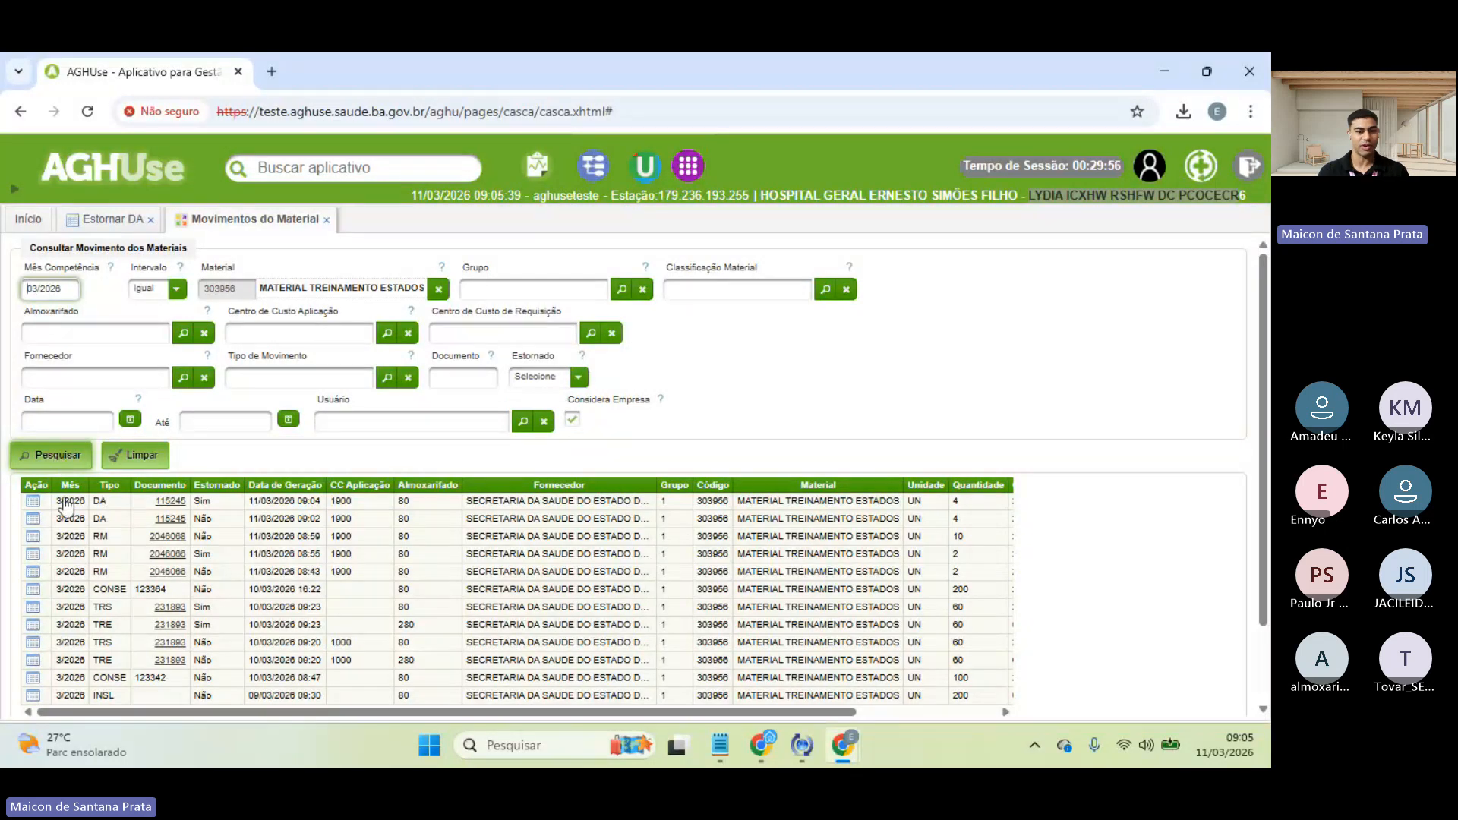
- Mark the reversed DA 115245 movement and check its Quantidade Pós Movimento of 280
click(324, 505)
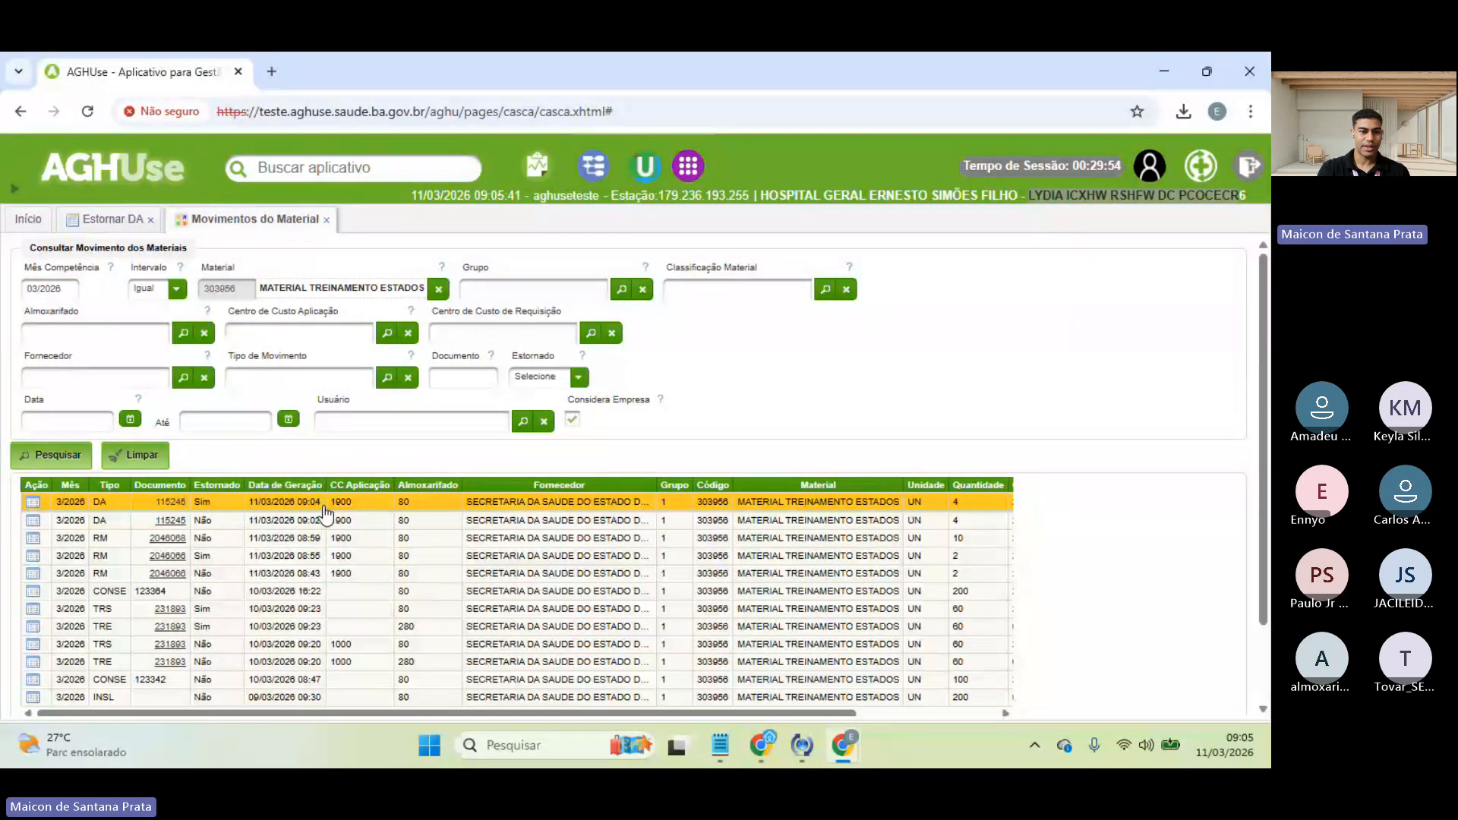
scroll(566, 498, right, 5)
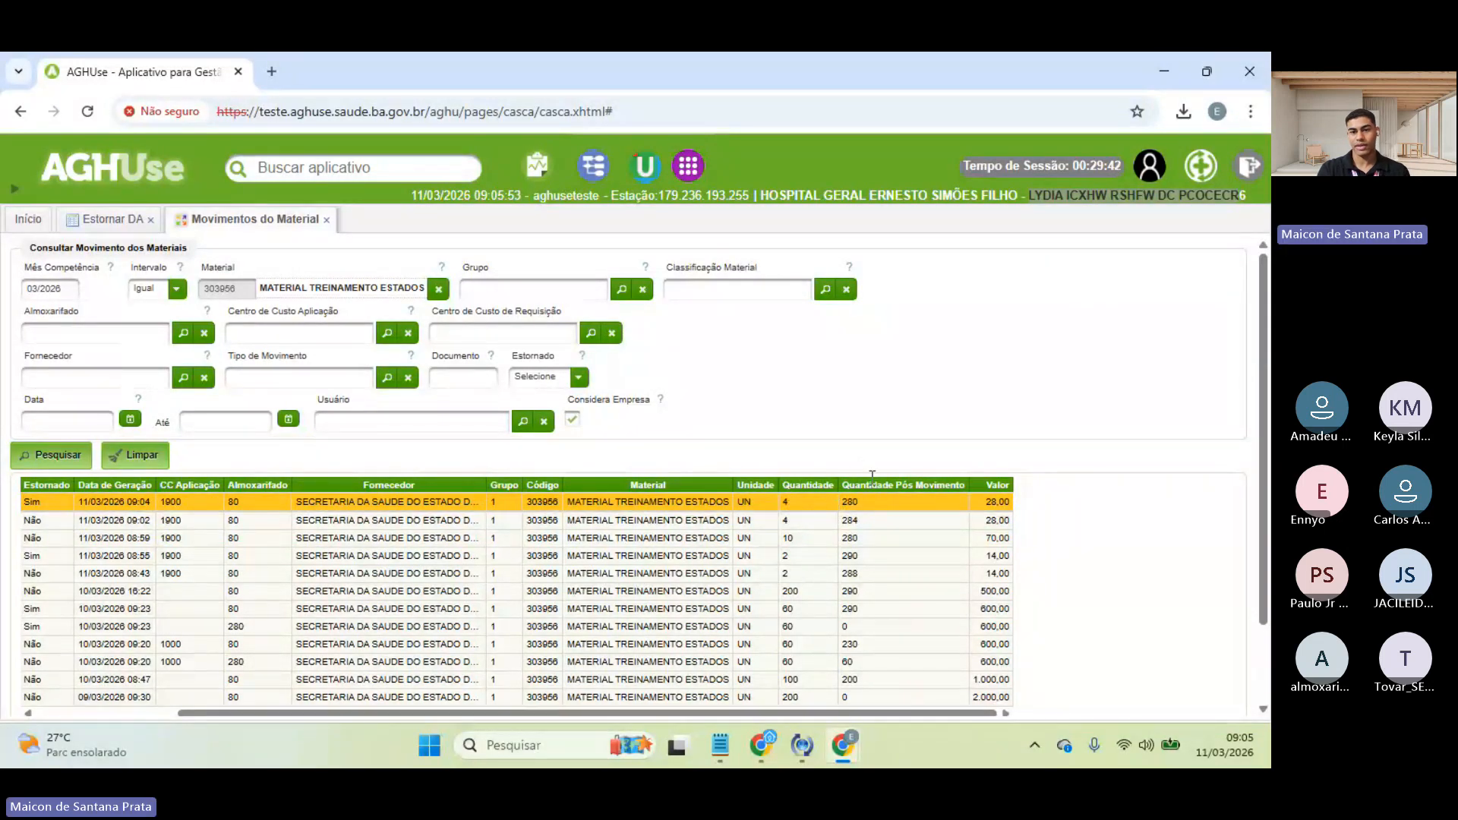
scroll(948, 623, down, 1)
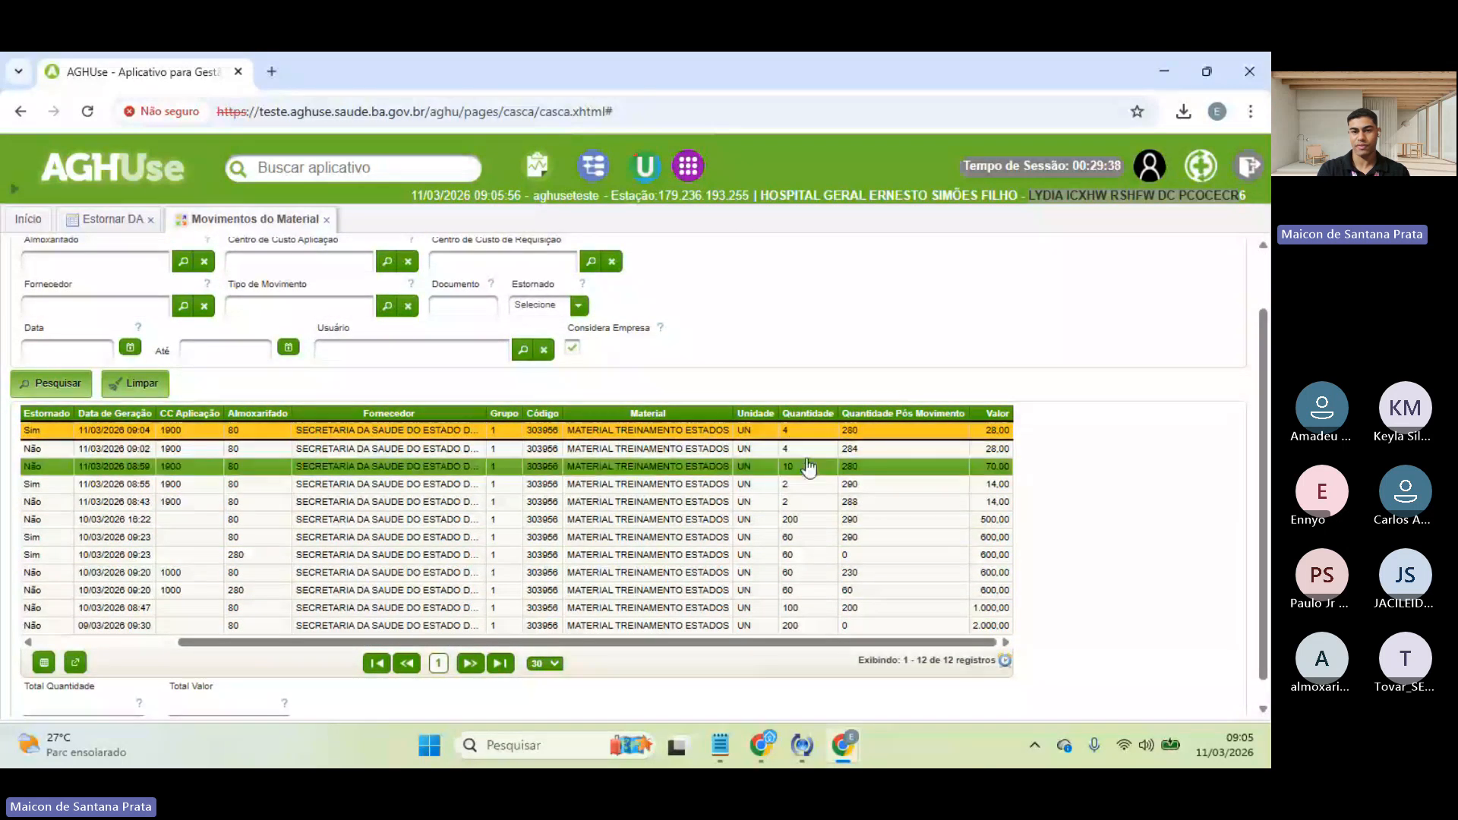
scroll(801, 390, up, 1)
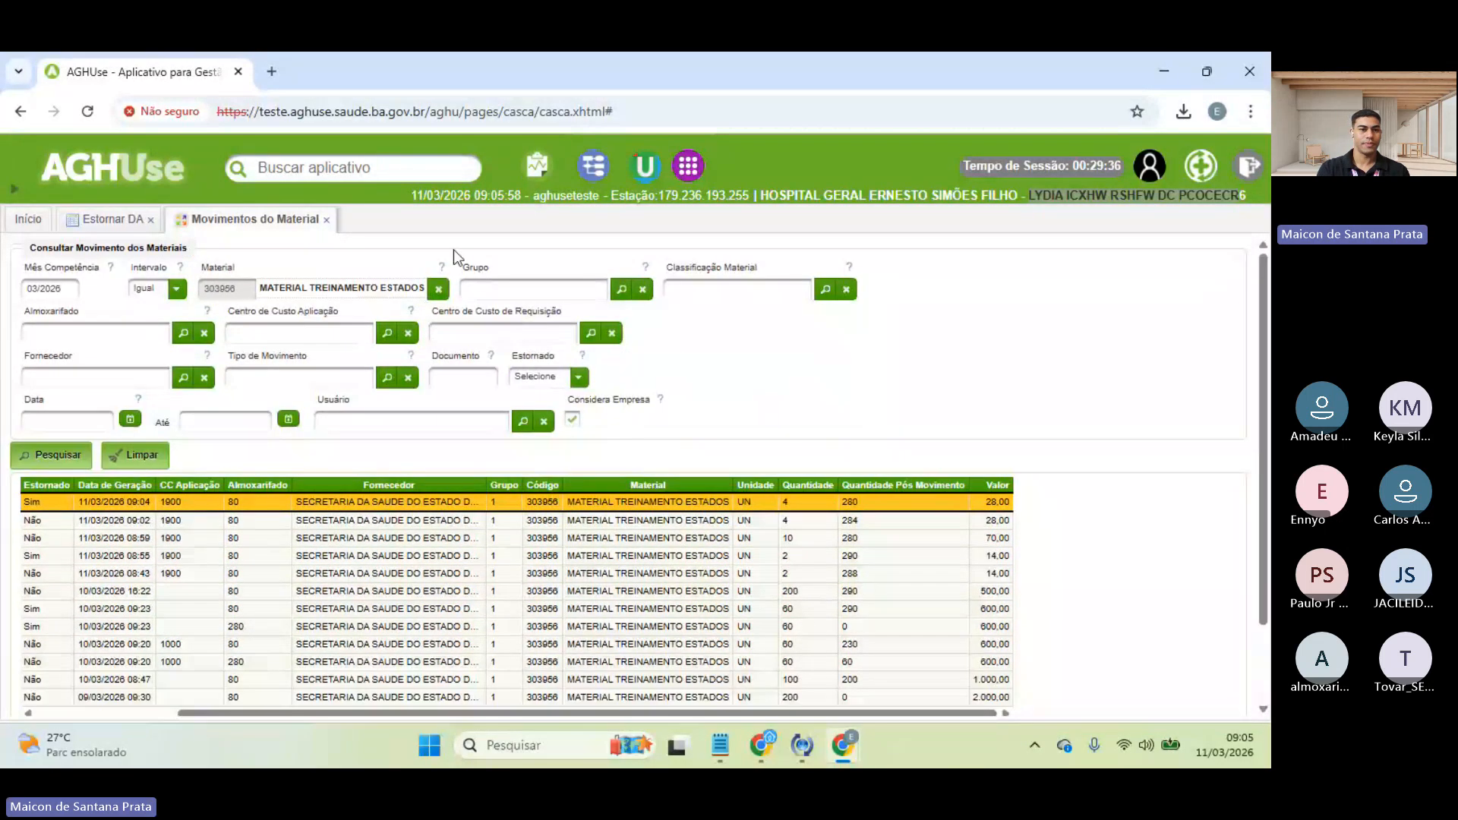
- Close Movimentos do Material, return to Estornar DA, and open Imprimir DA under Devolução Almoxarifado
click(326, 220)
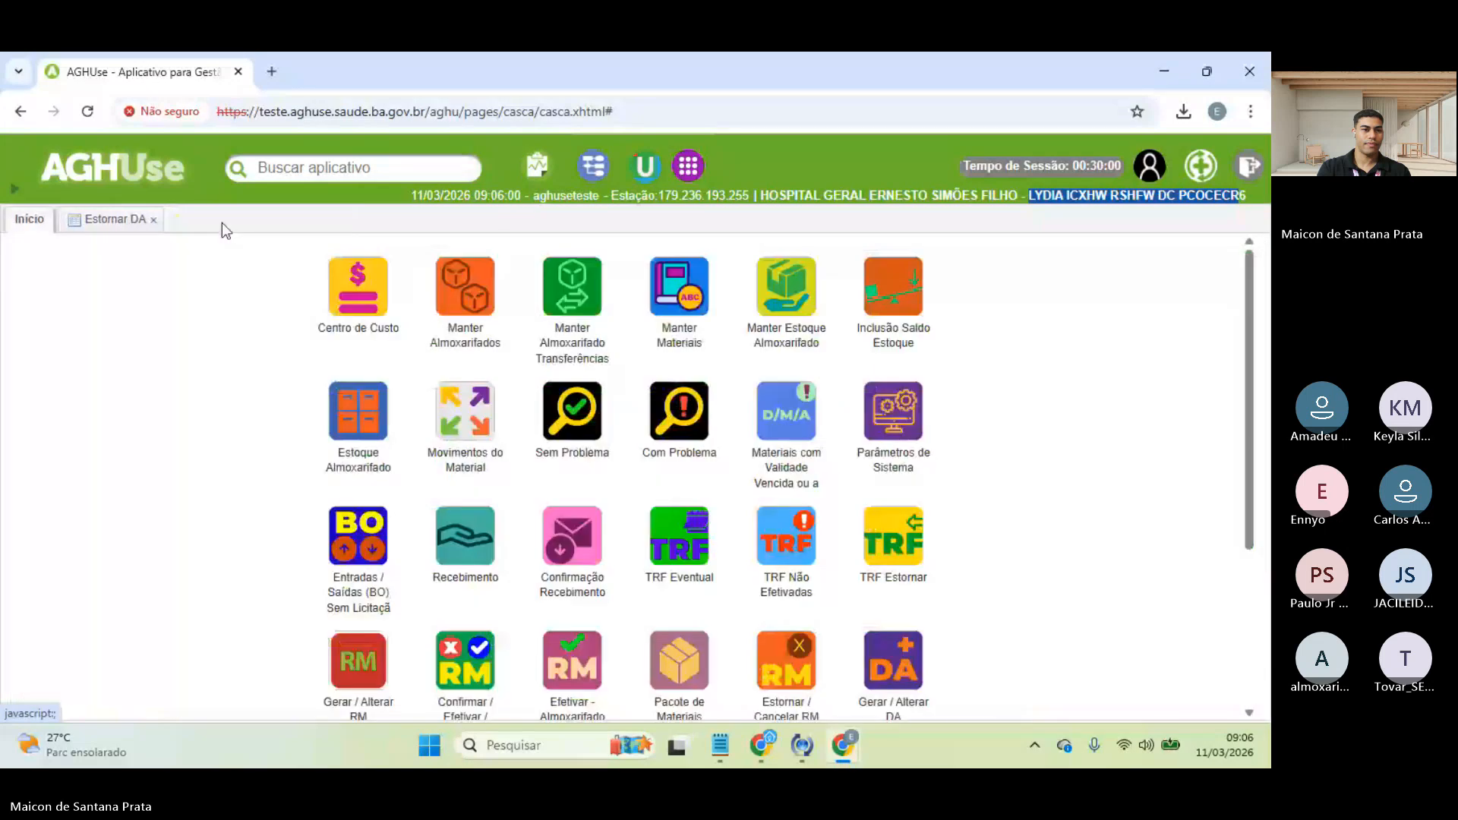
click(111, 221)
click(14, 188)
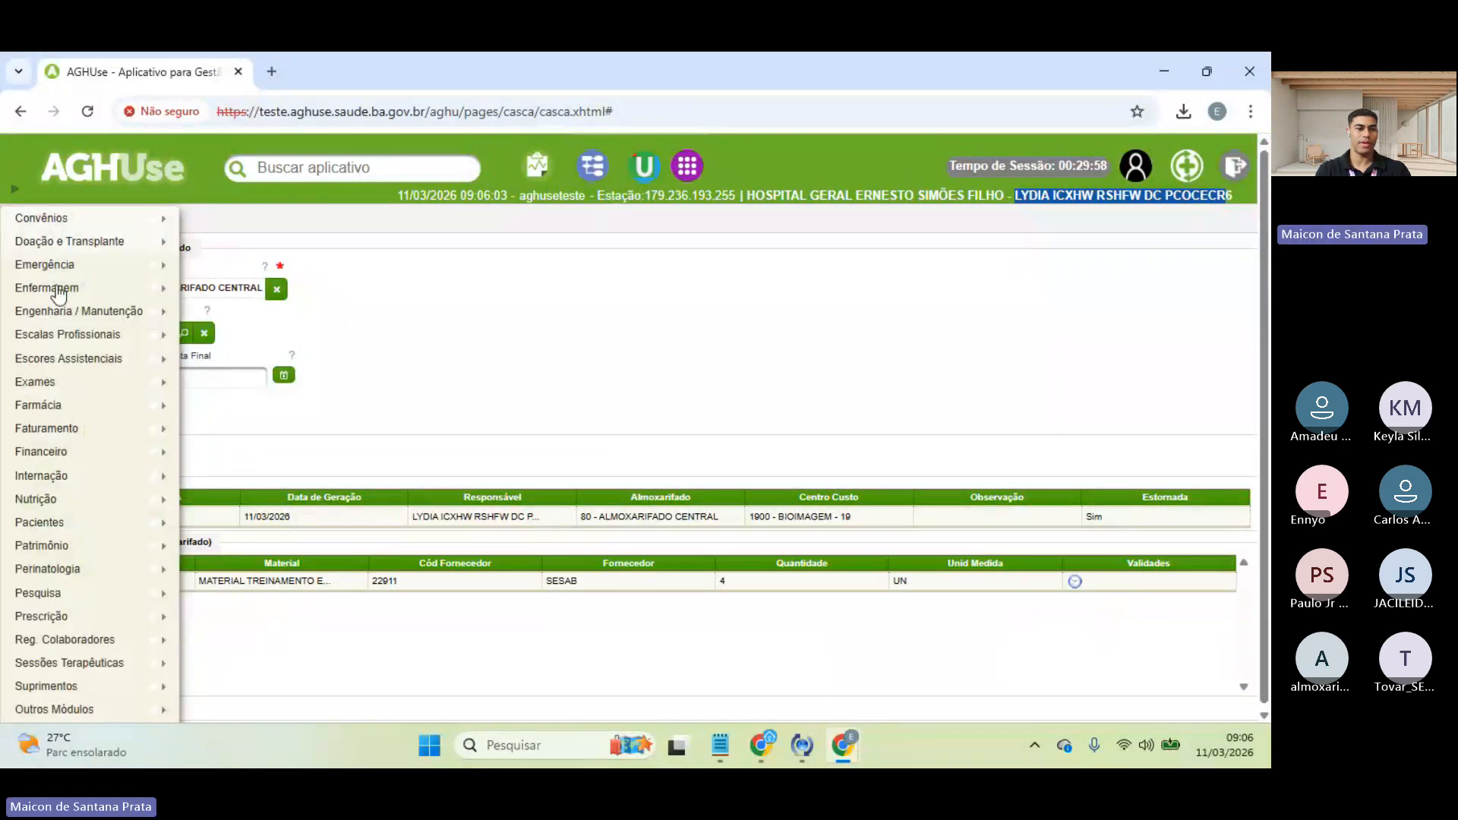
mouse_move(152, 686)
mouse_move(274, 621)
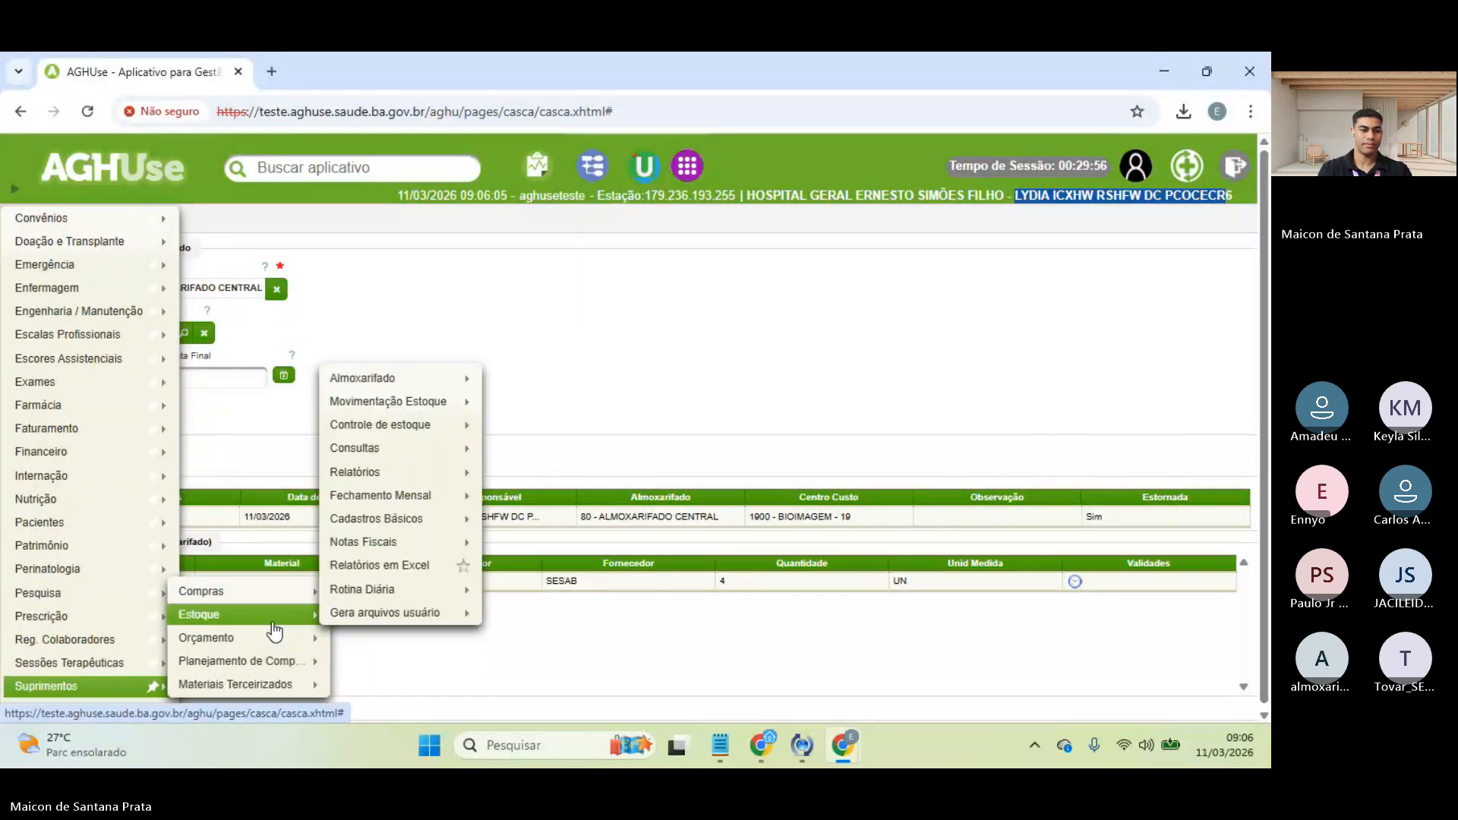
mouse_move(448, 403)
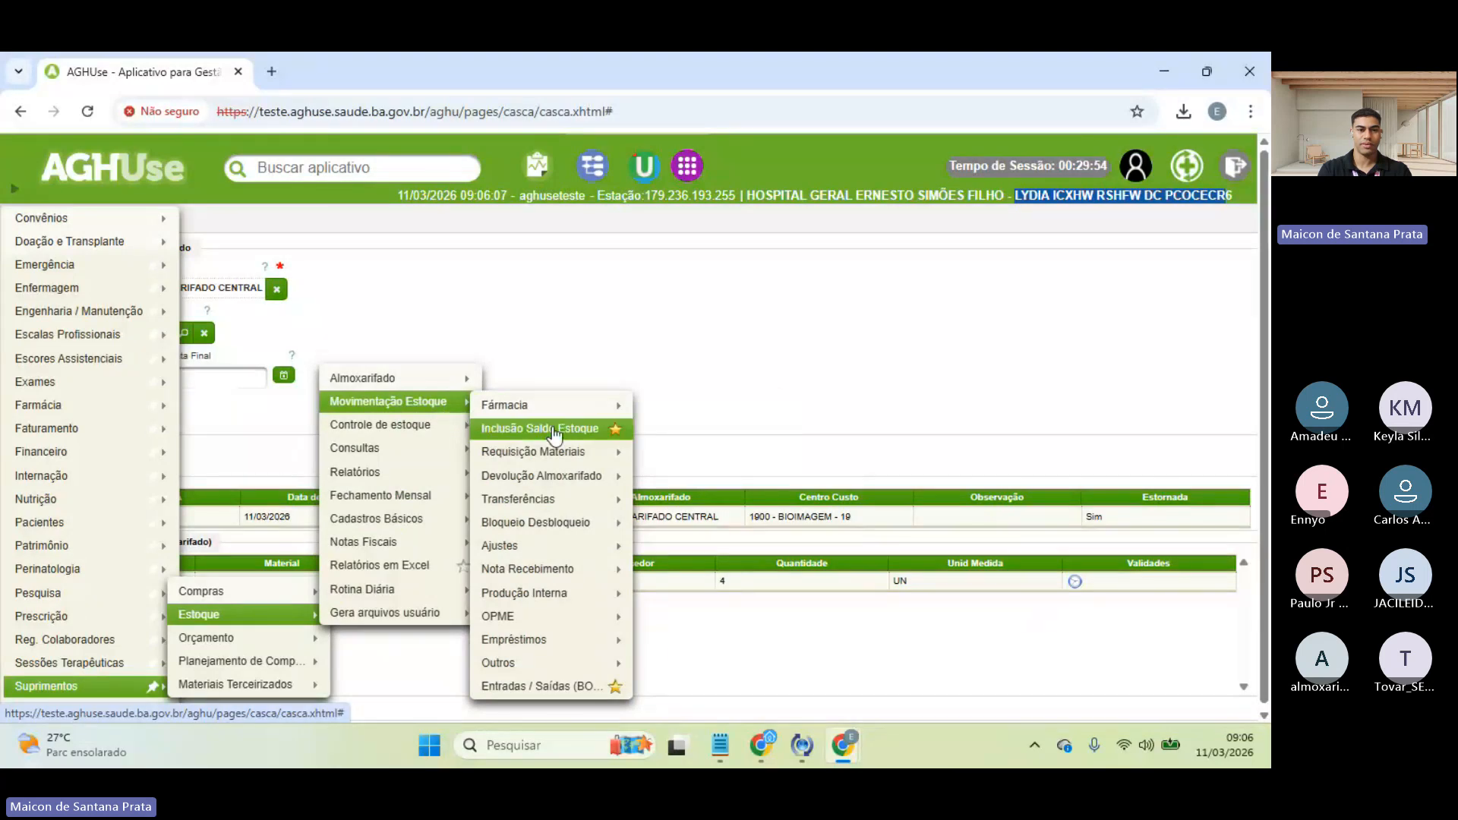
mouse_move(574, 478)
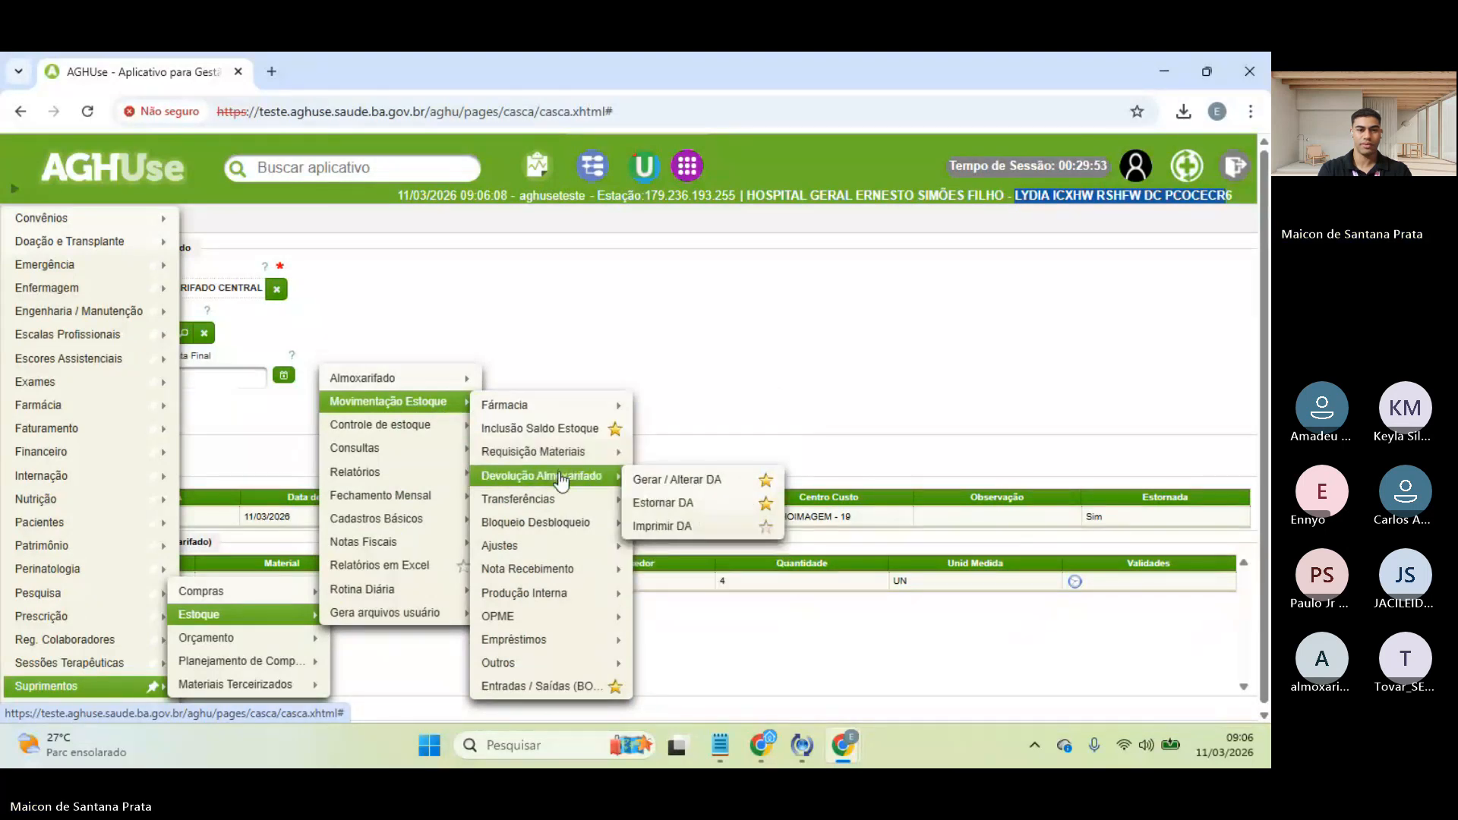
click(715, 535)
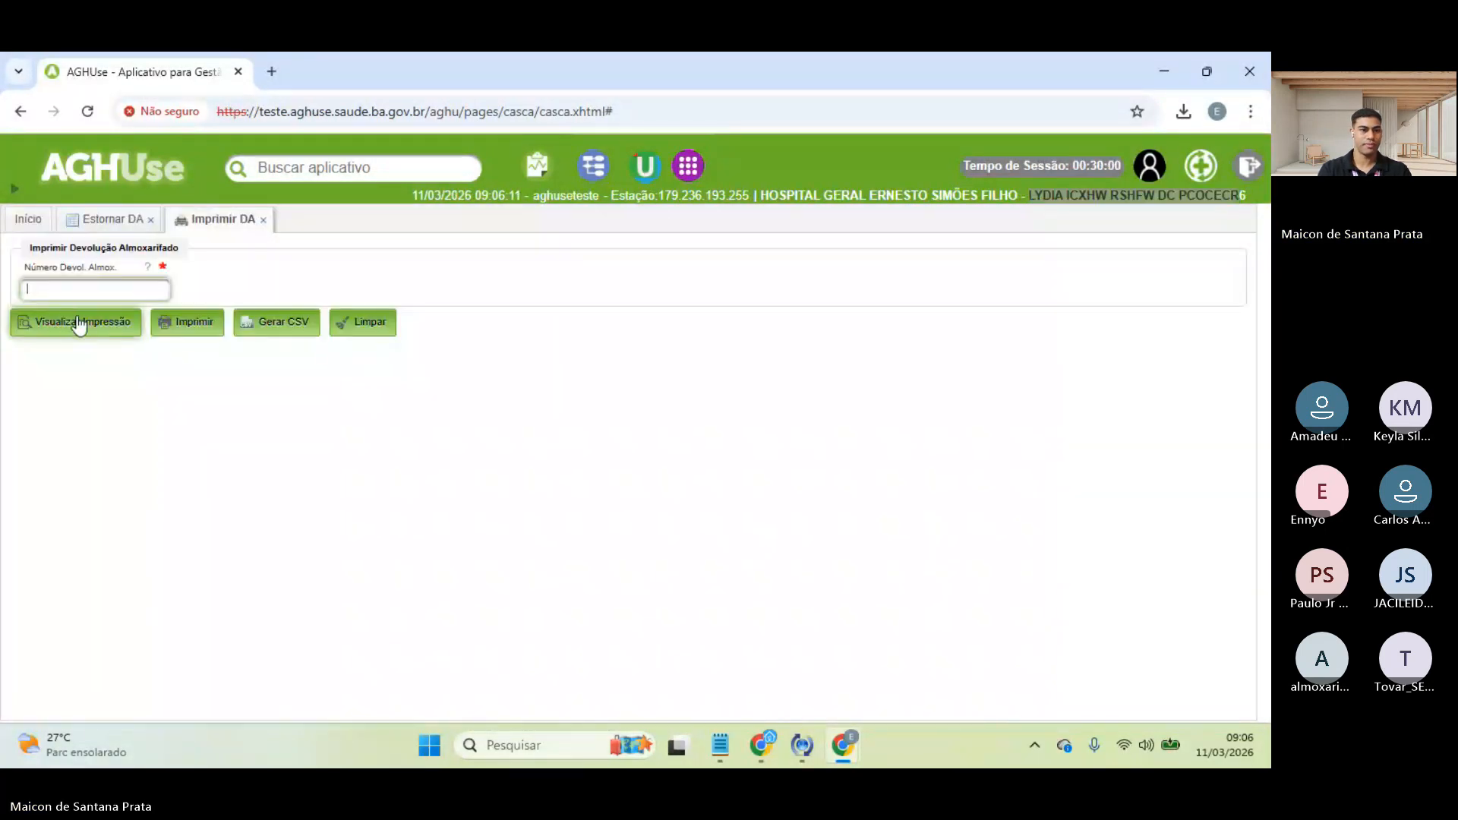
- Select DA number 115245 on Estornar DA, then close the Imprimir DA and Estornar DA tabs
click(107, 223)
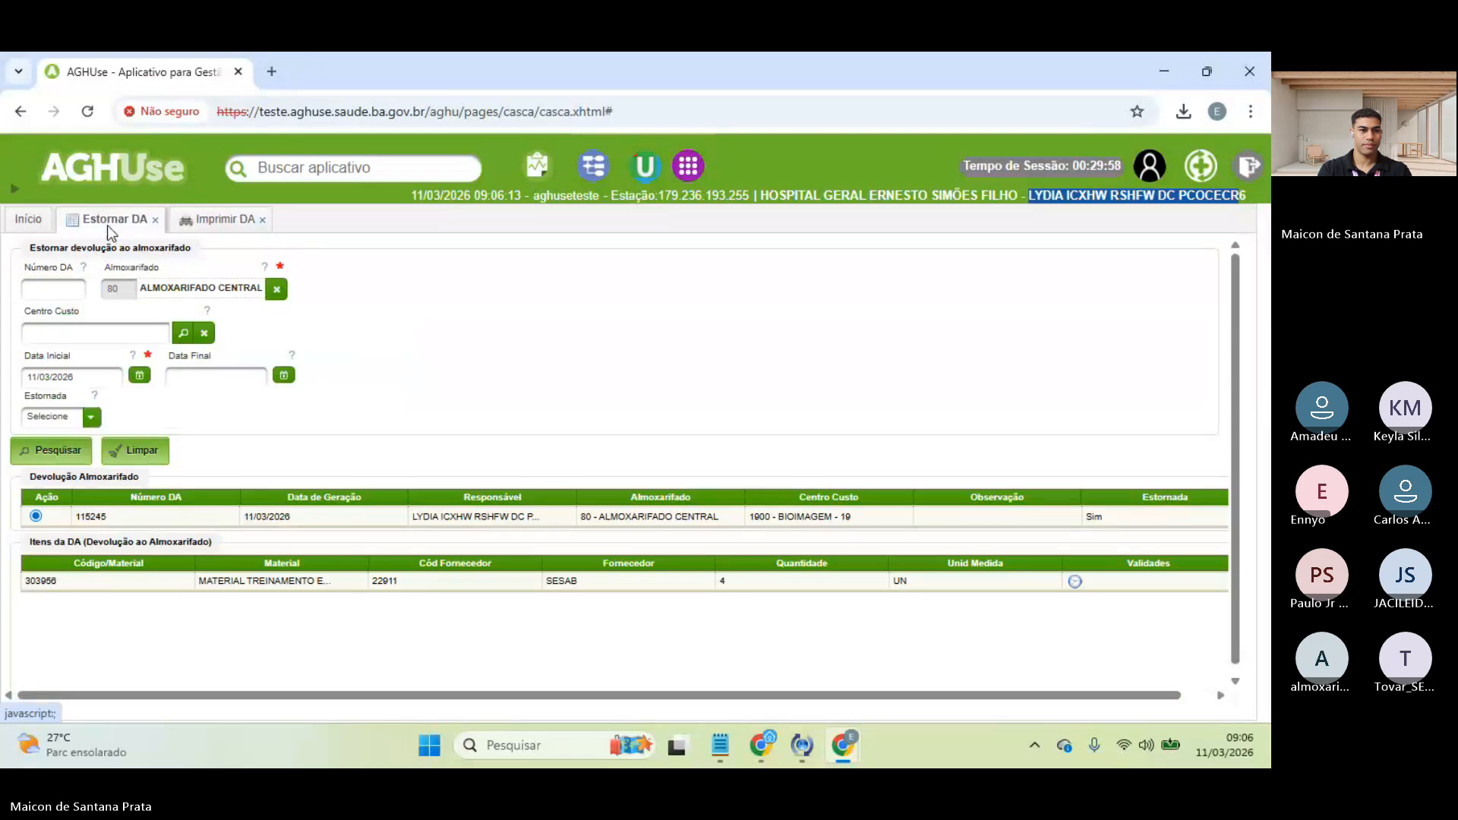
drag(156, 518, 78, 524)
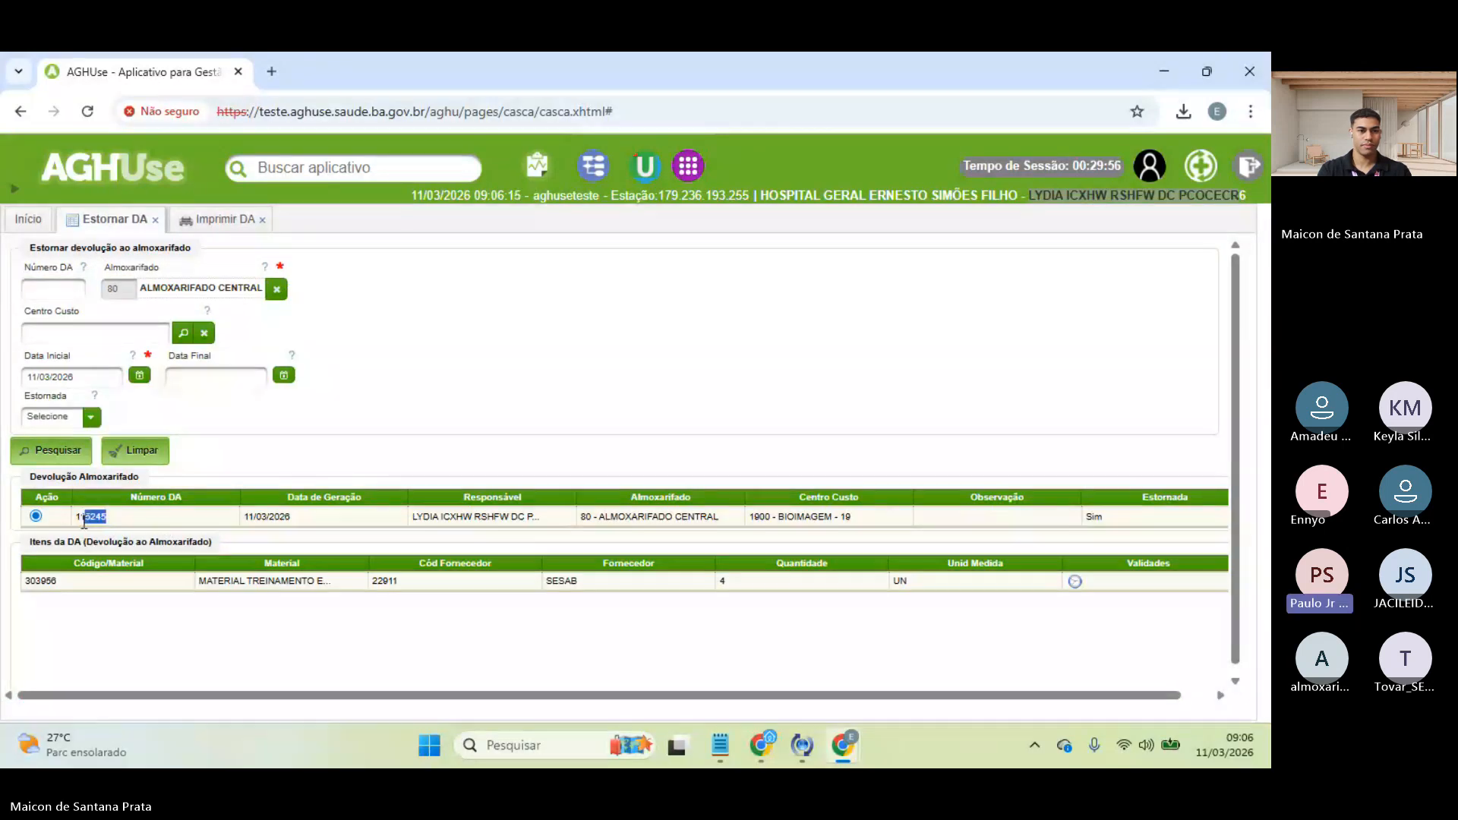
click(263, 220)
click(156, 220)
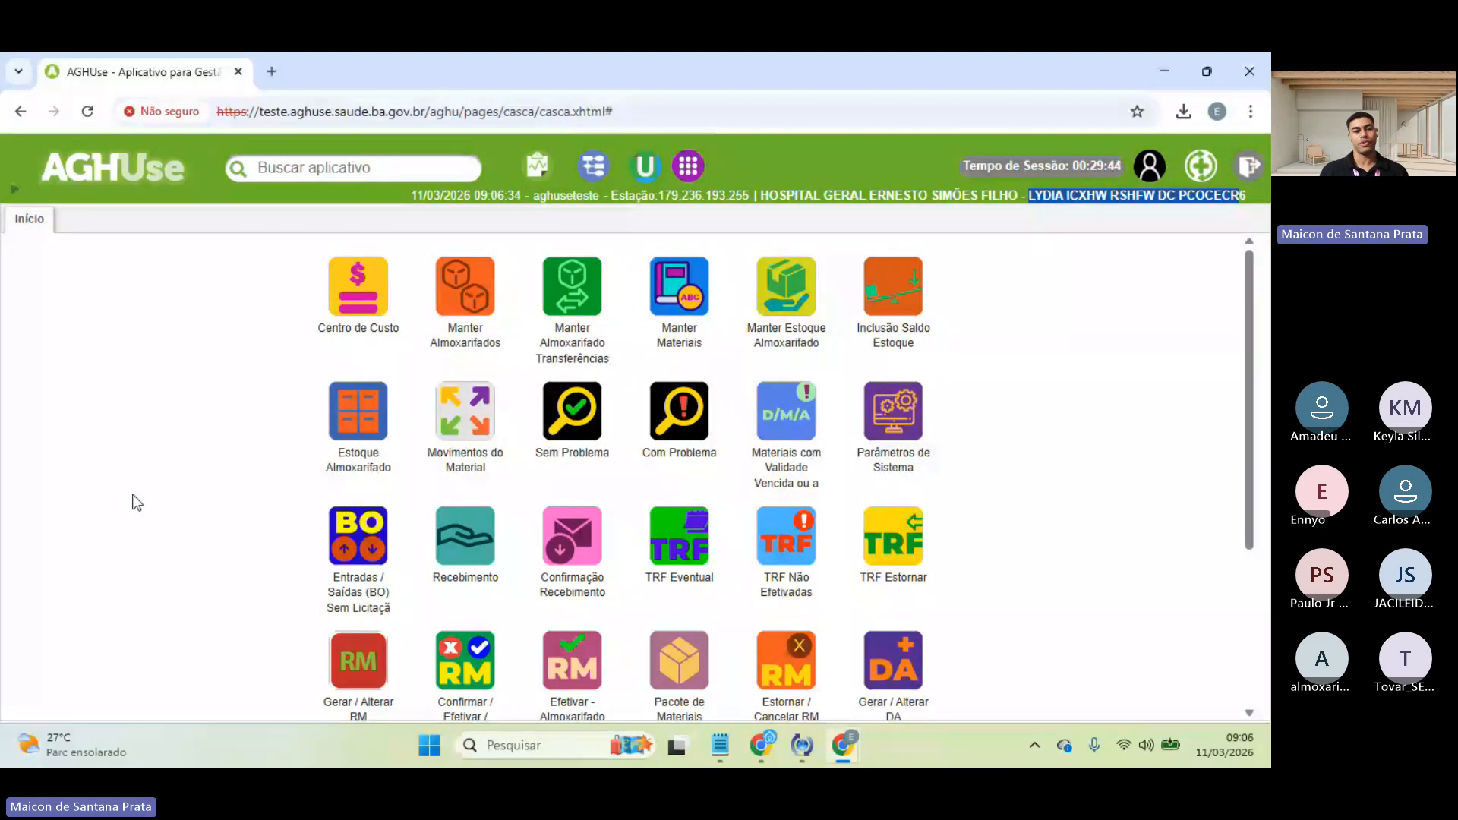
- Browse Suprimentos > Estoque > Movimentação Estoque and open the Ajuste de Estoque tile from the home page
click(12, 192)
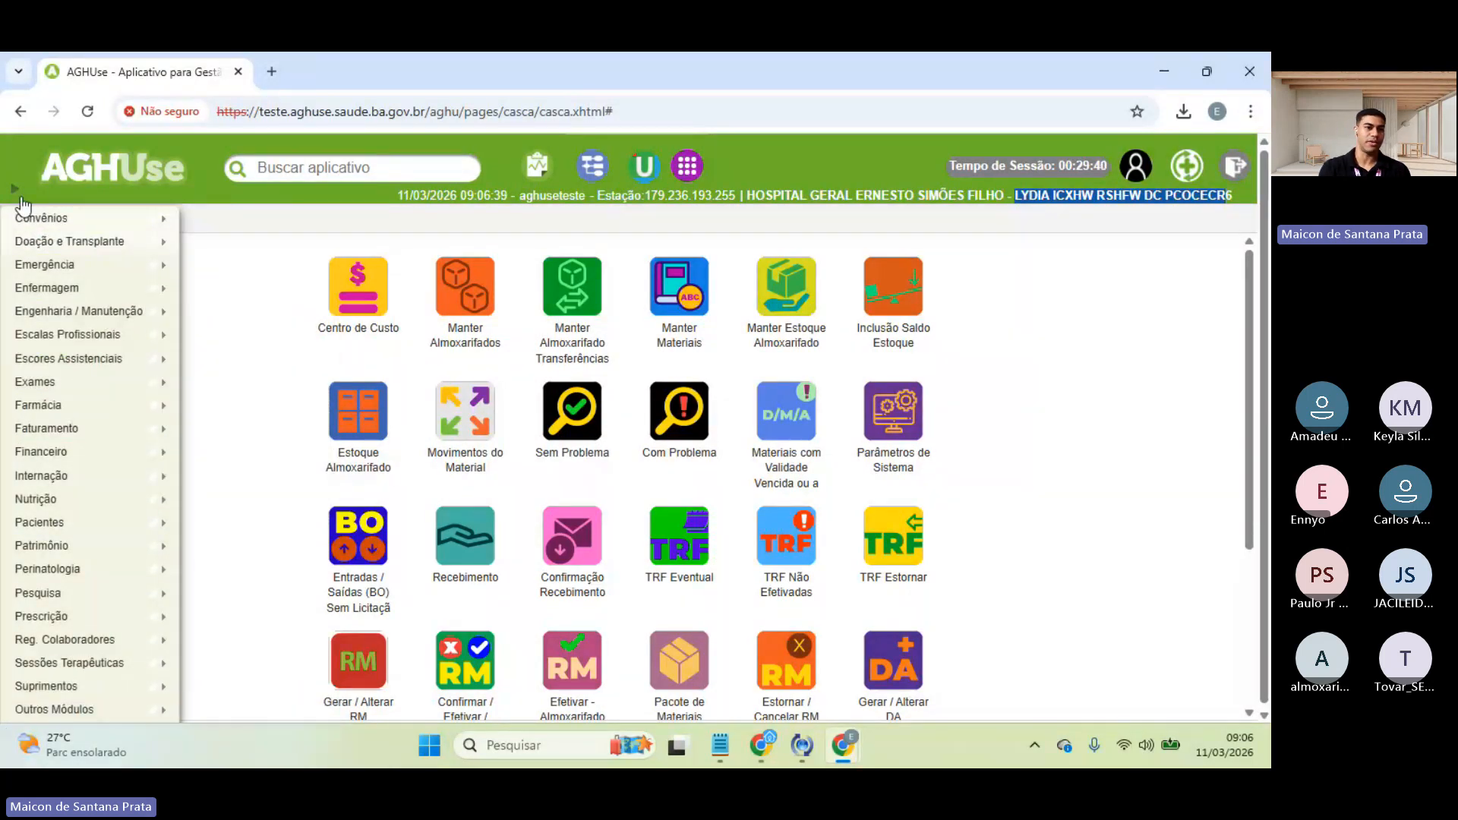
mouse_move(46, 691)
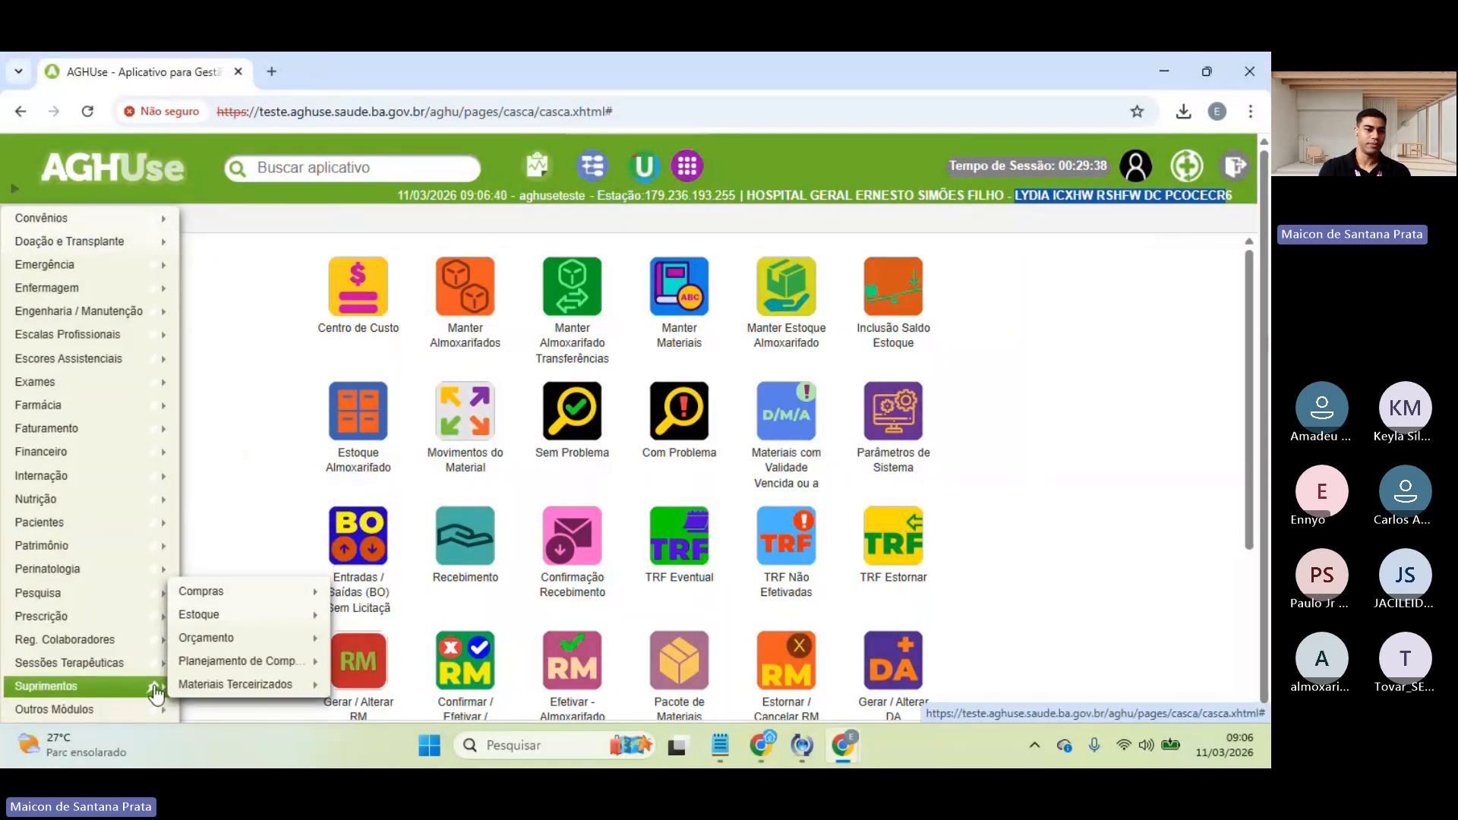
mouse_move(272, 615)
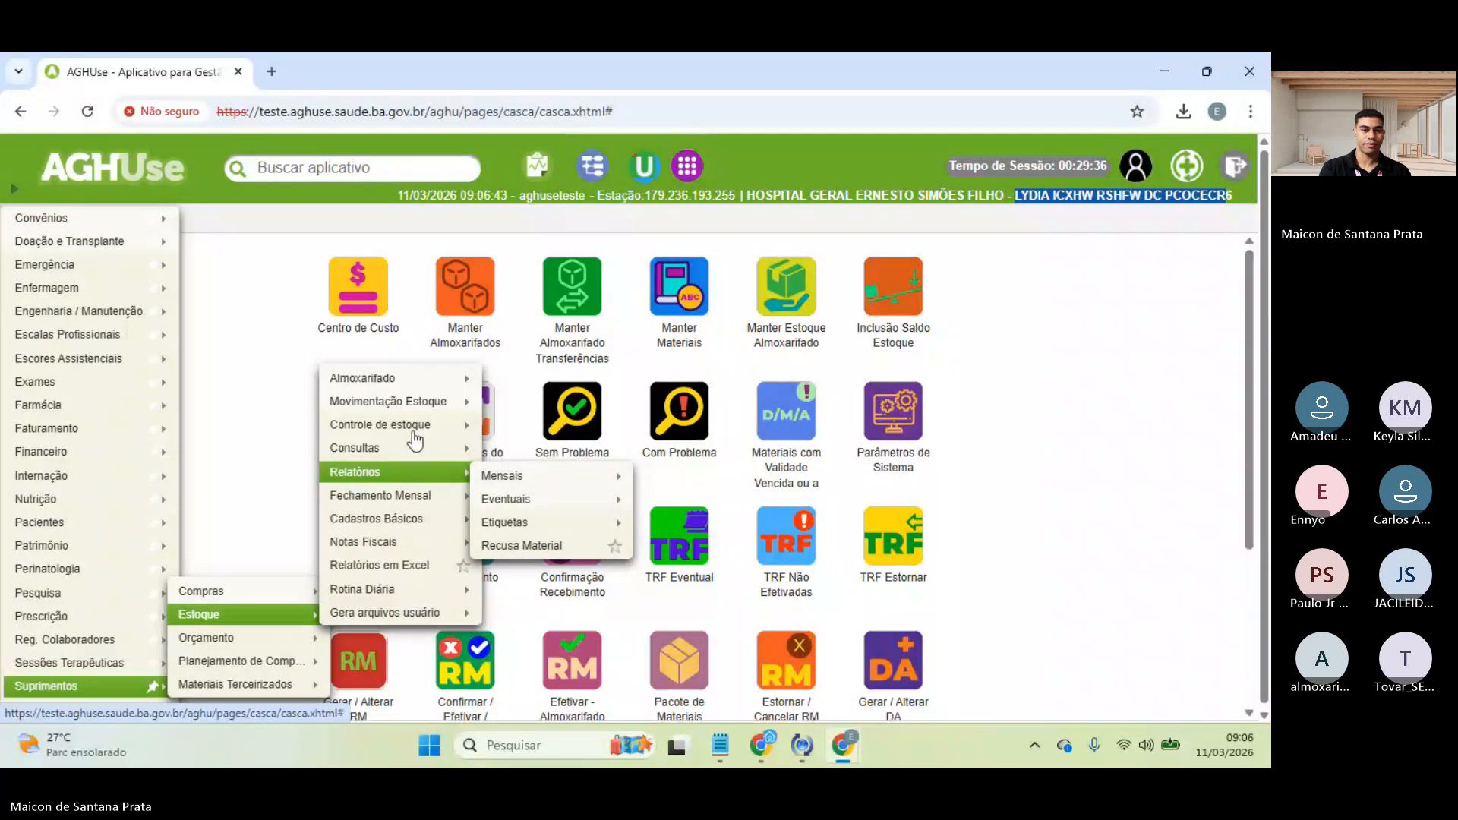
mouse_move(424, 406)
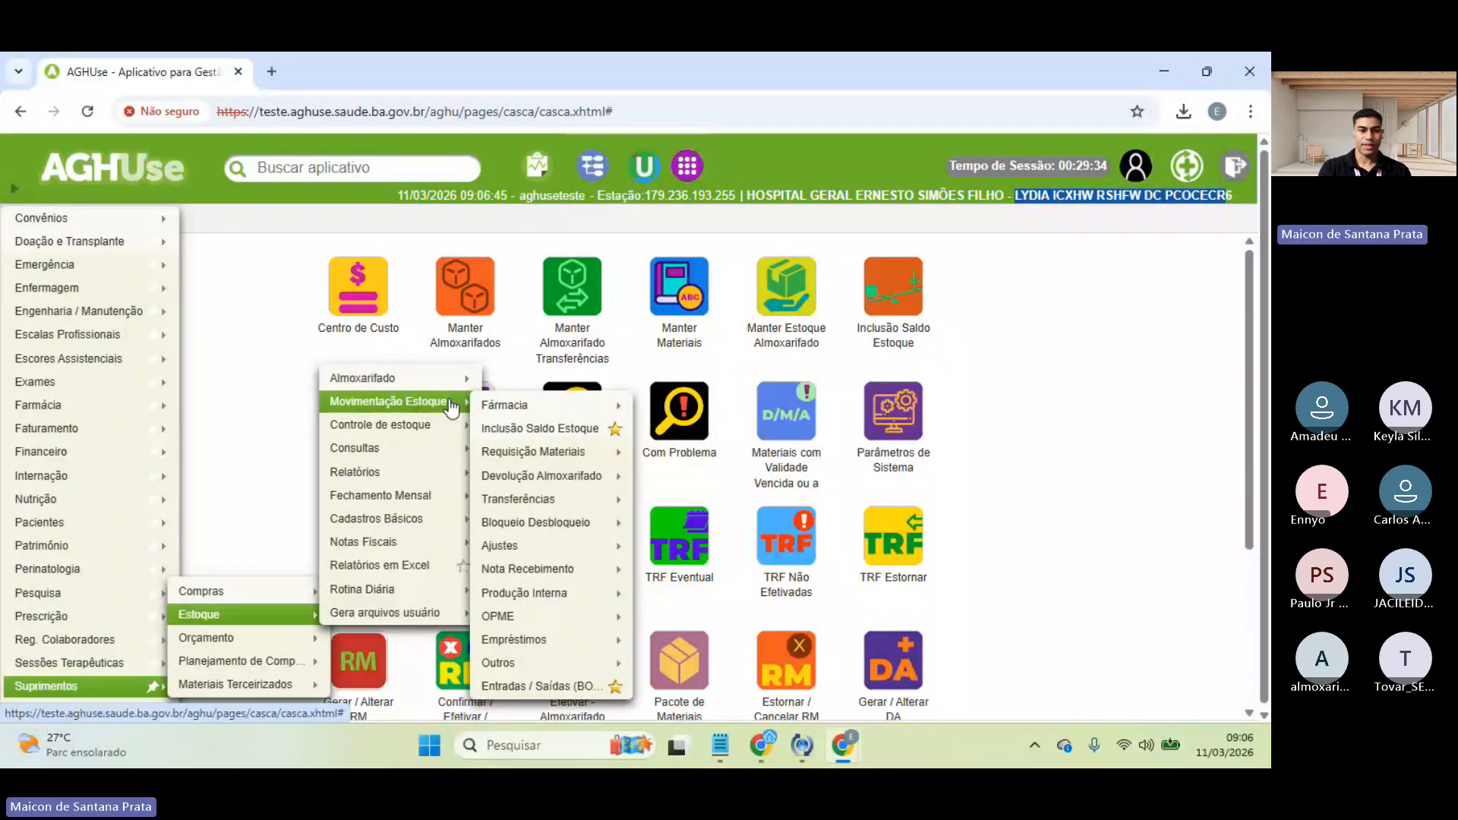
mouse_move(553, 577)
mouse_move(566, 549)
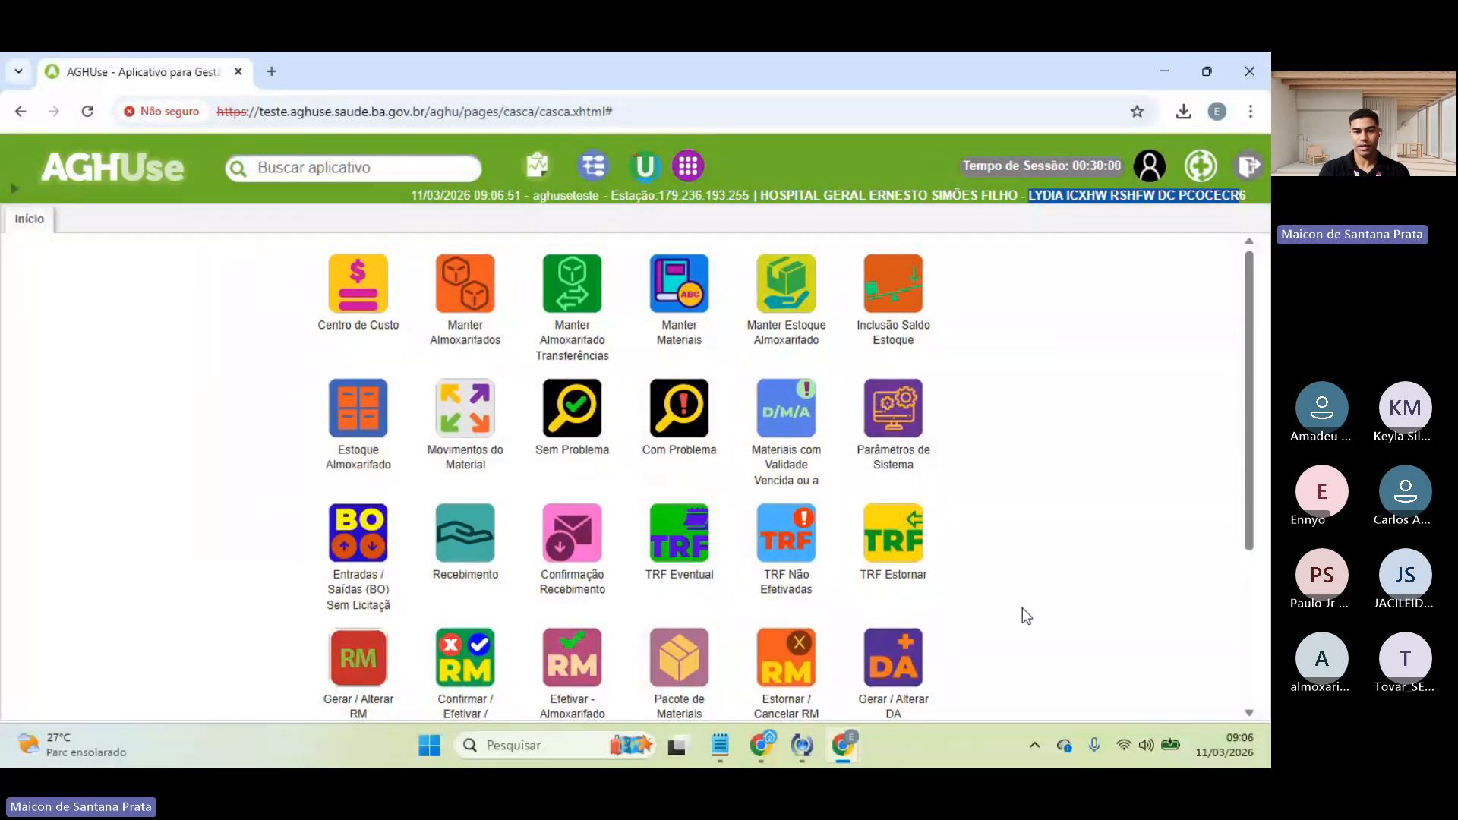
scroll(1022, 607, down, 3)
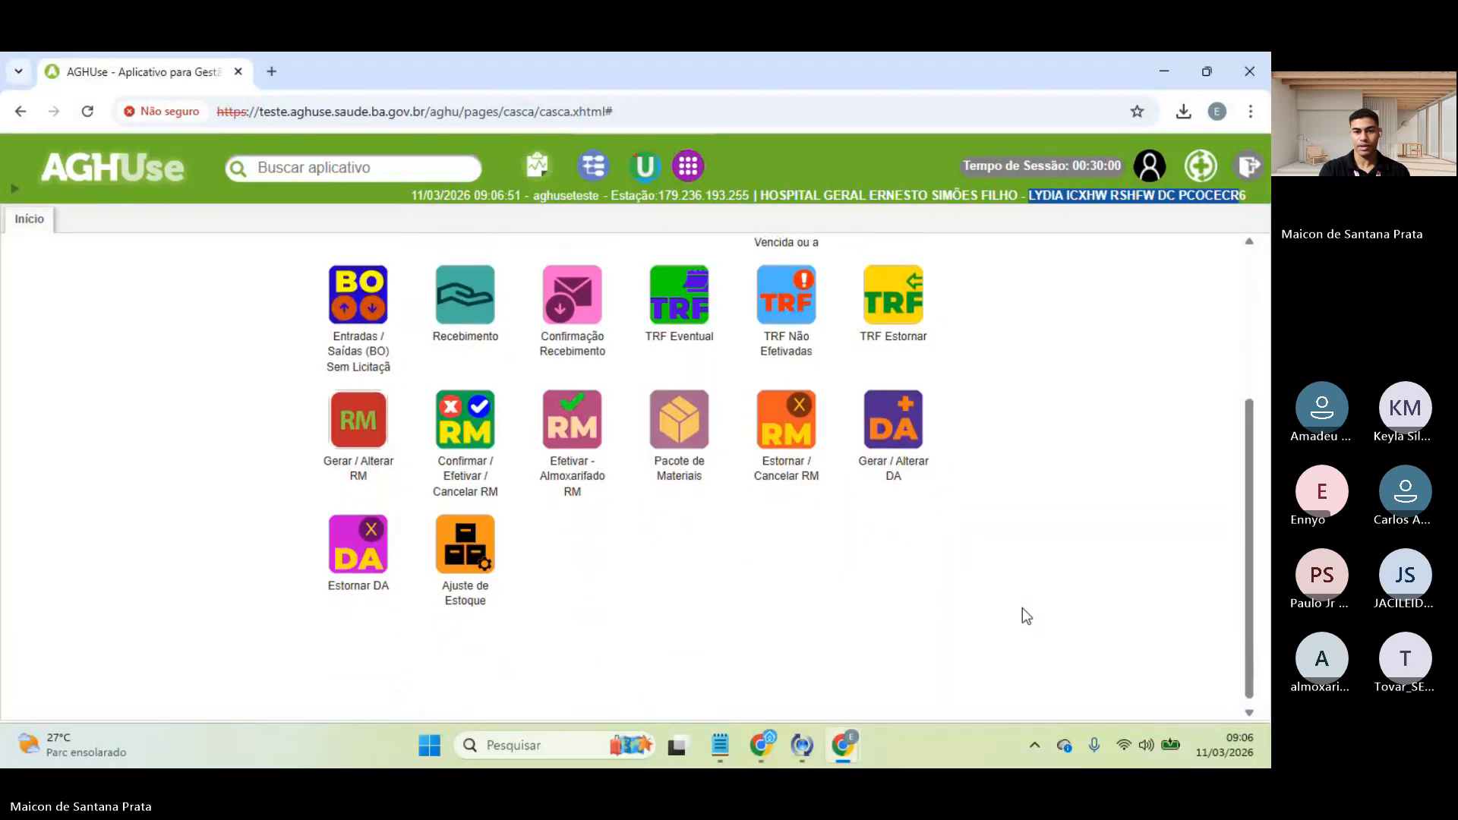
click(469, 559)
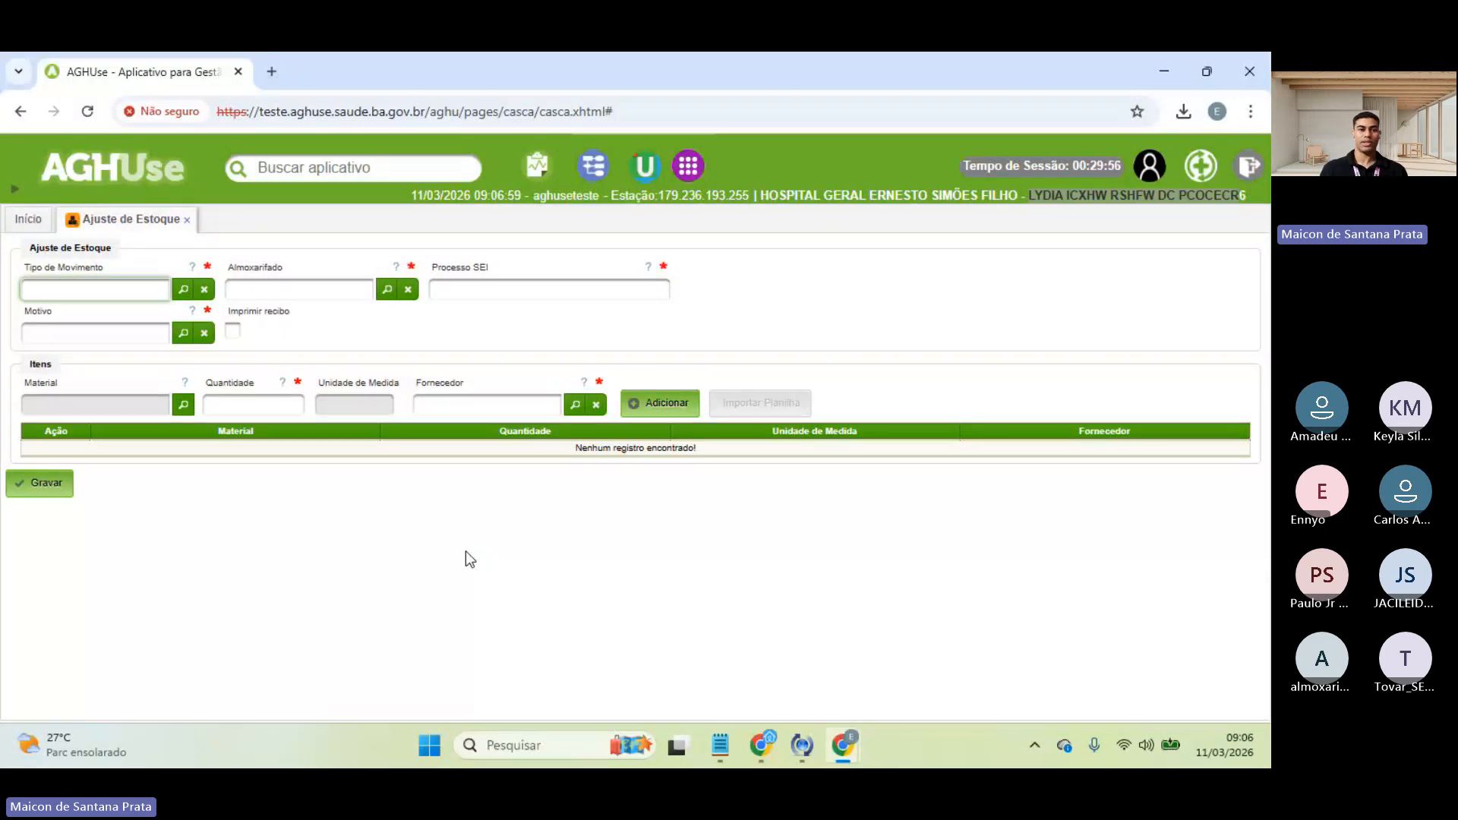
- Open Estoque Almoxarifado from Início and search stock for material 303956 ('estados')
click(28, 219)
scroll(363, 420, up, 1)
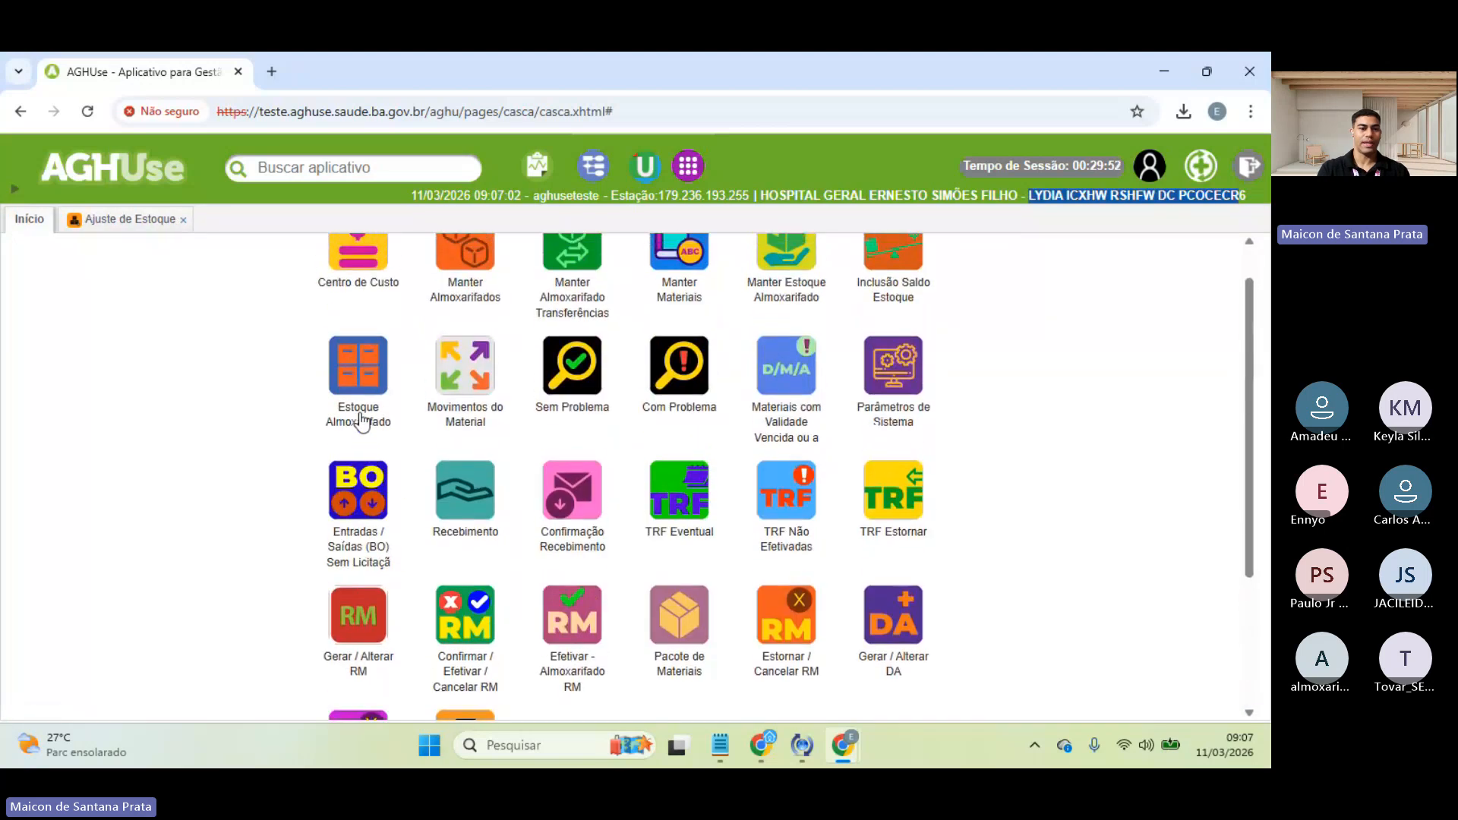
click(368, 369)
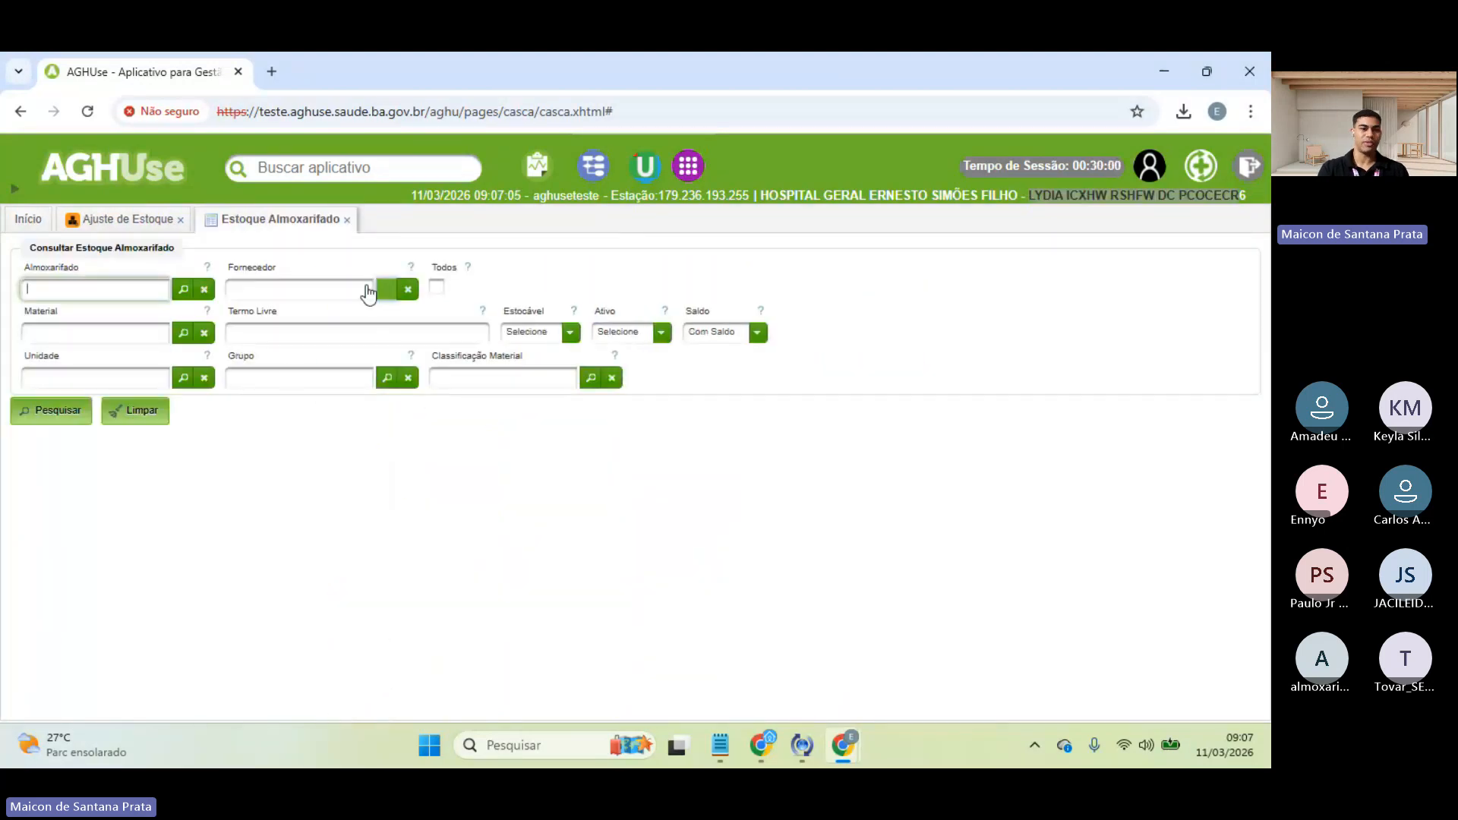
click(70, 334)
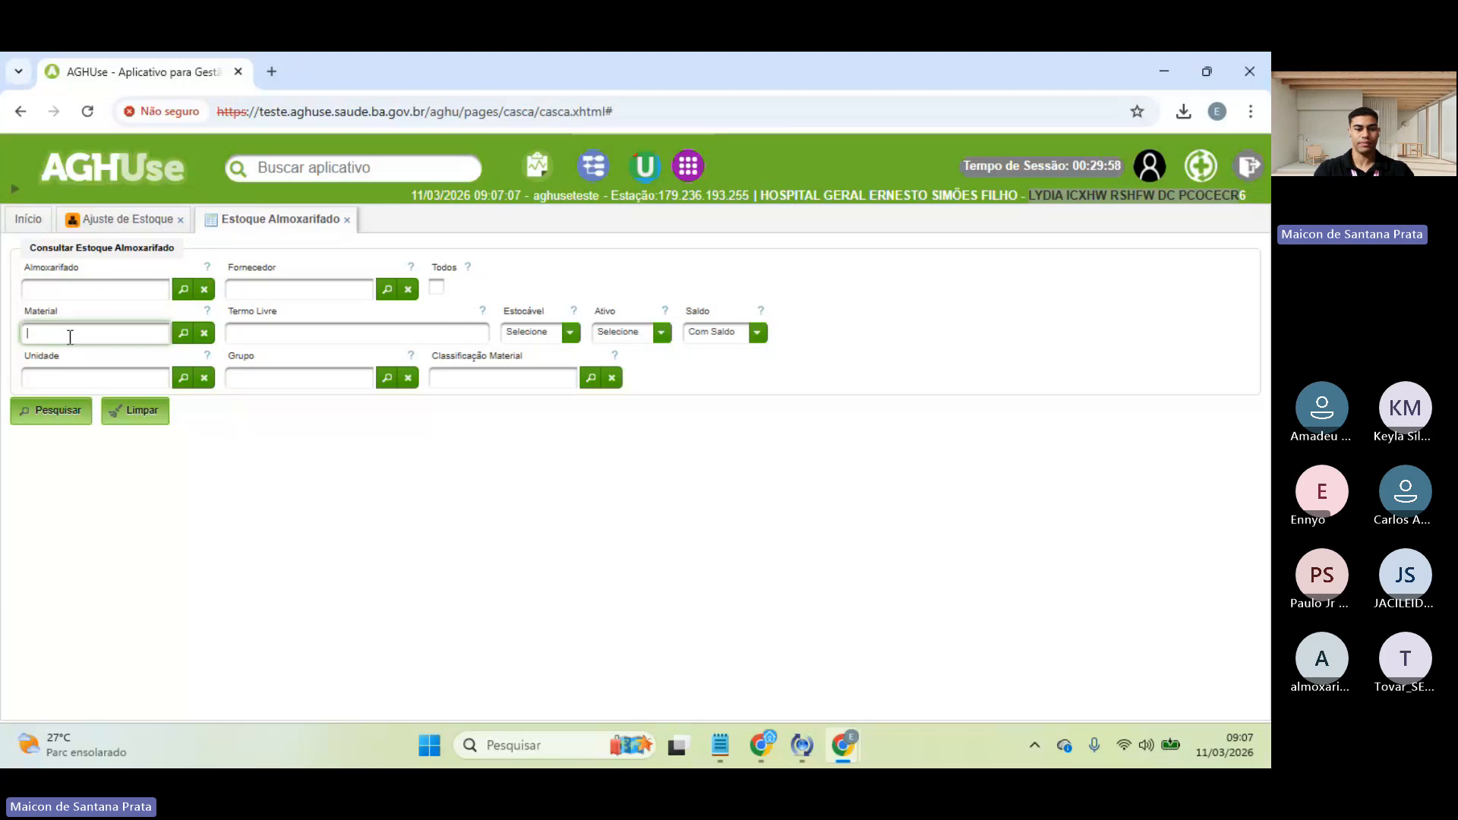
text(estados)
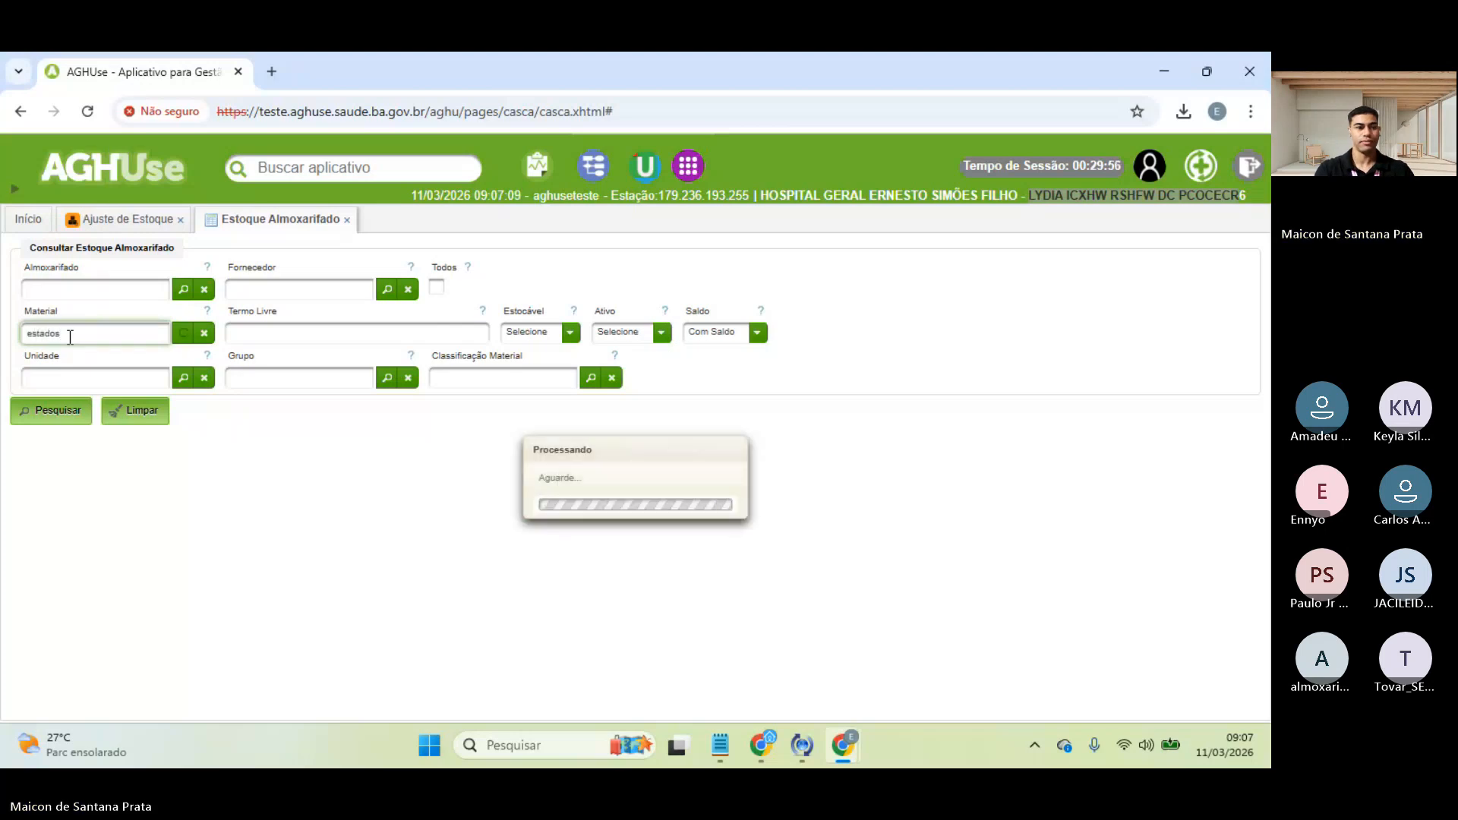
click(110, 385)
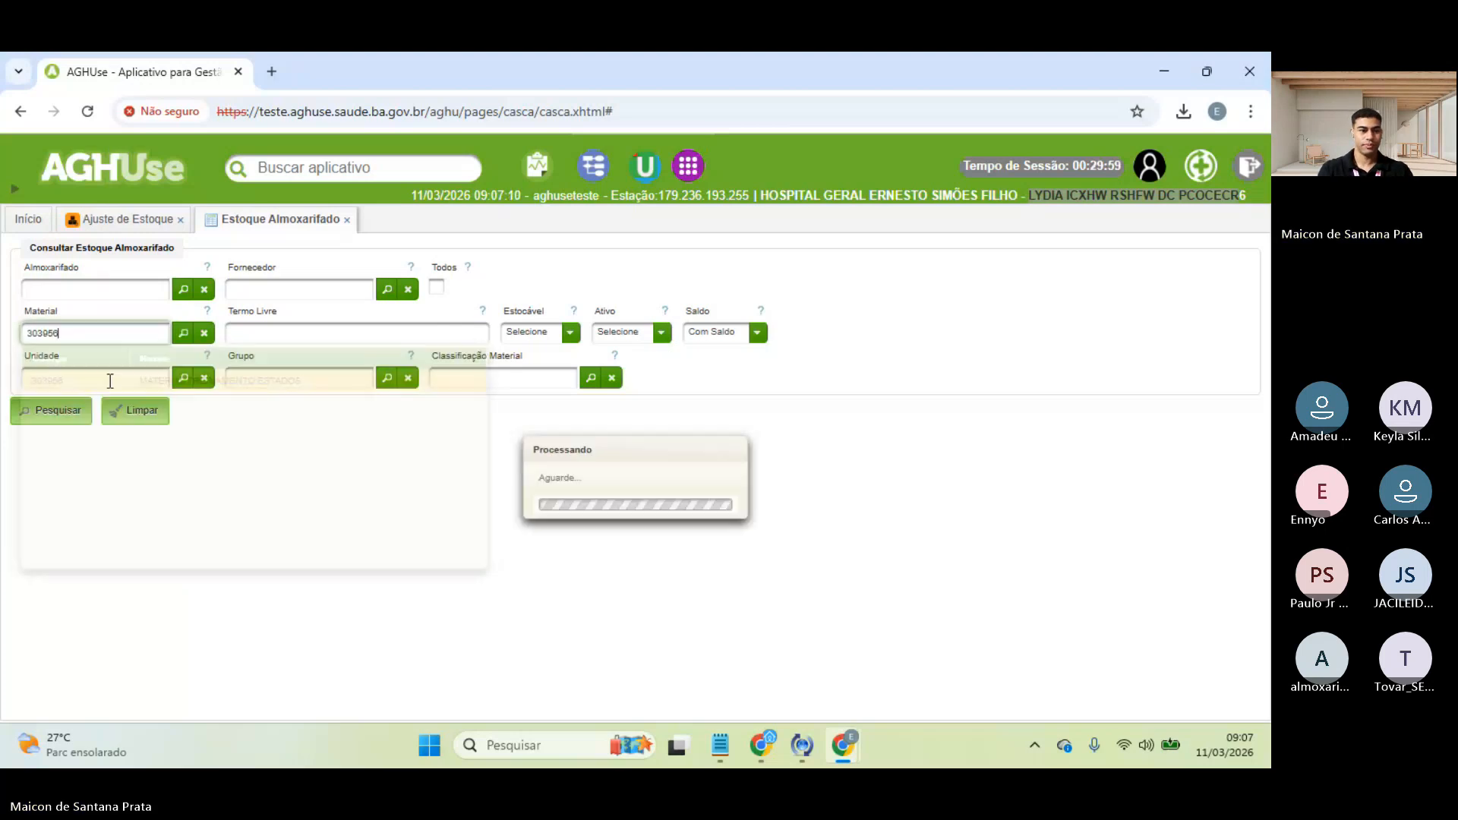
click(57, 413)
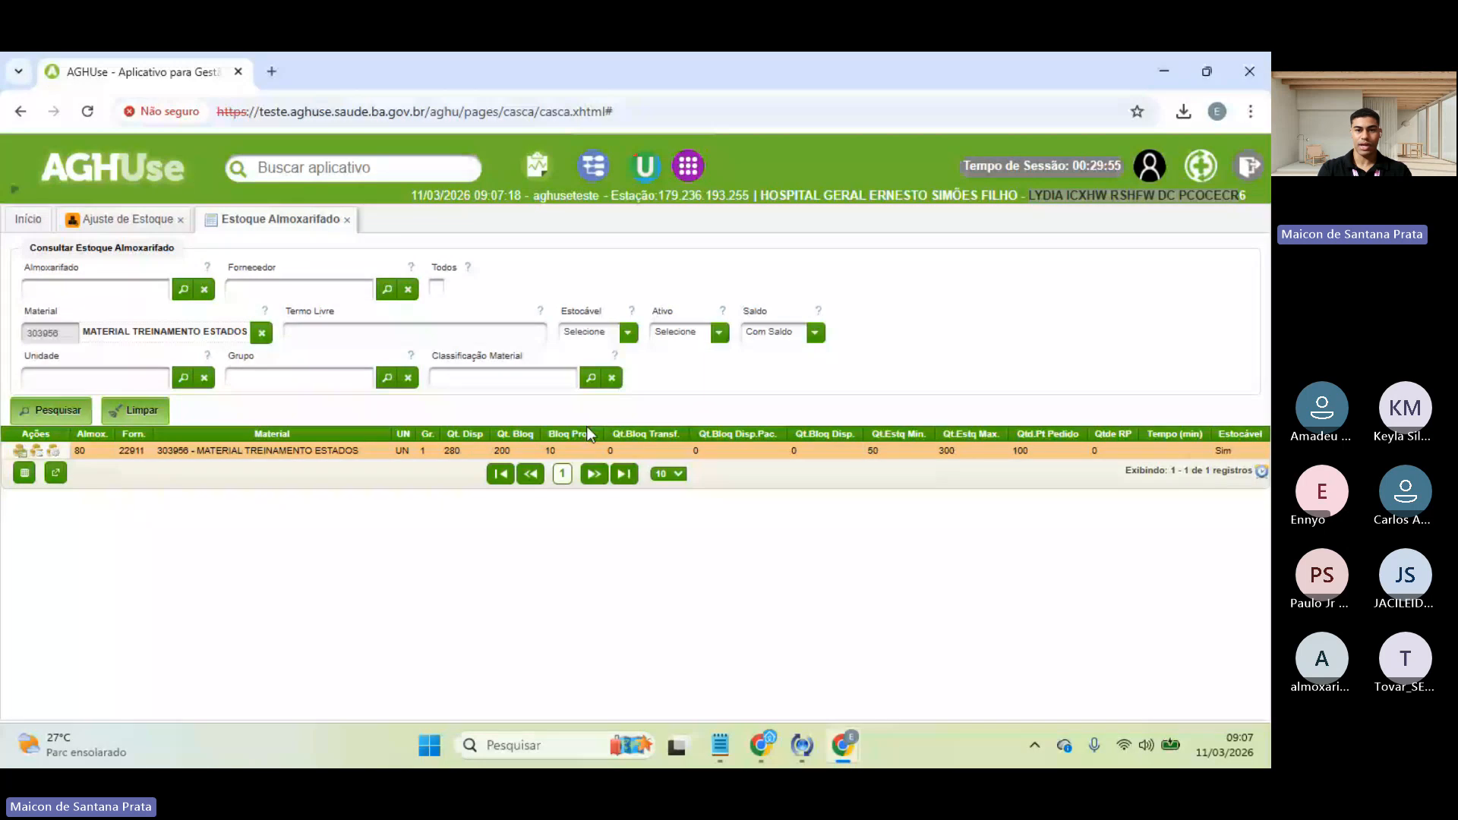
- Set Saldo to Selecione, rerun the search listing warehouses 80, 92 and 280, then return to Ajuste de Estoque
click(810, 332)
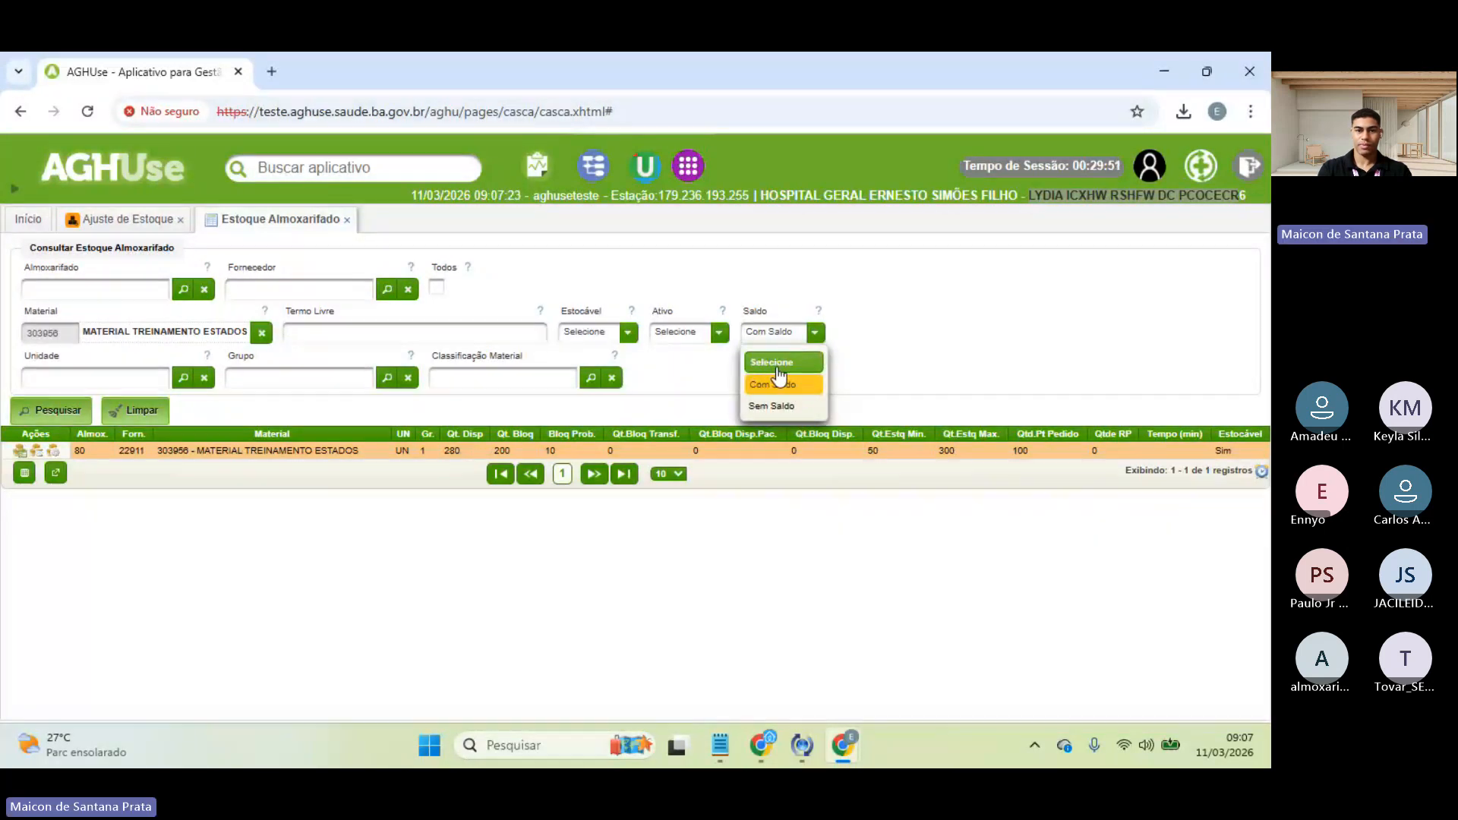
click(780, 363)
click(43, 412)
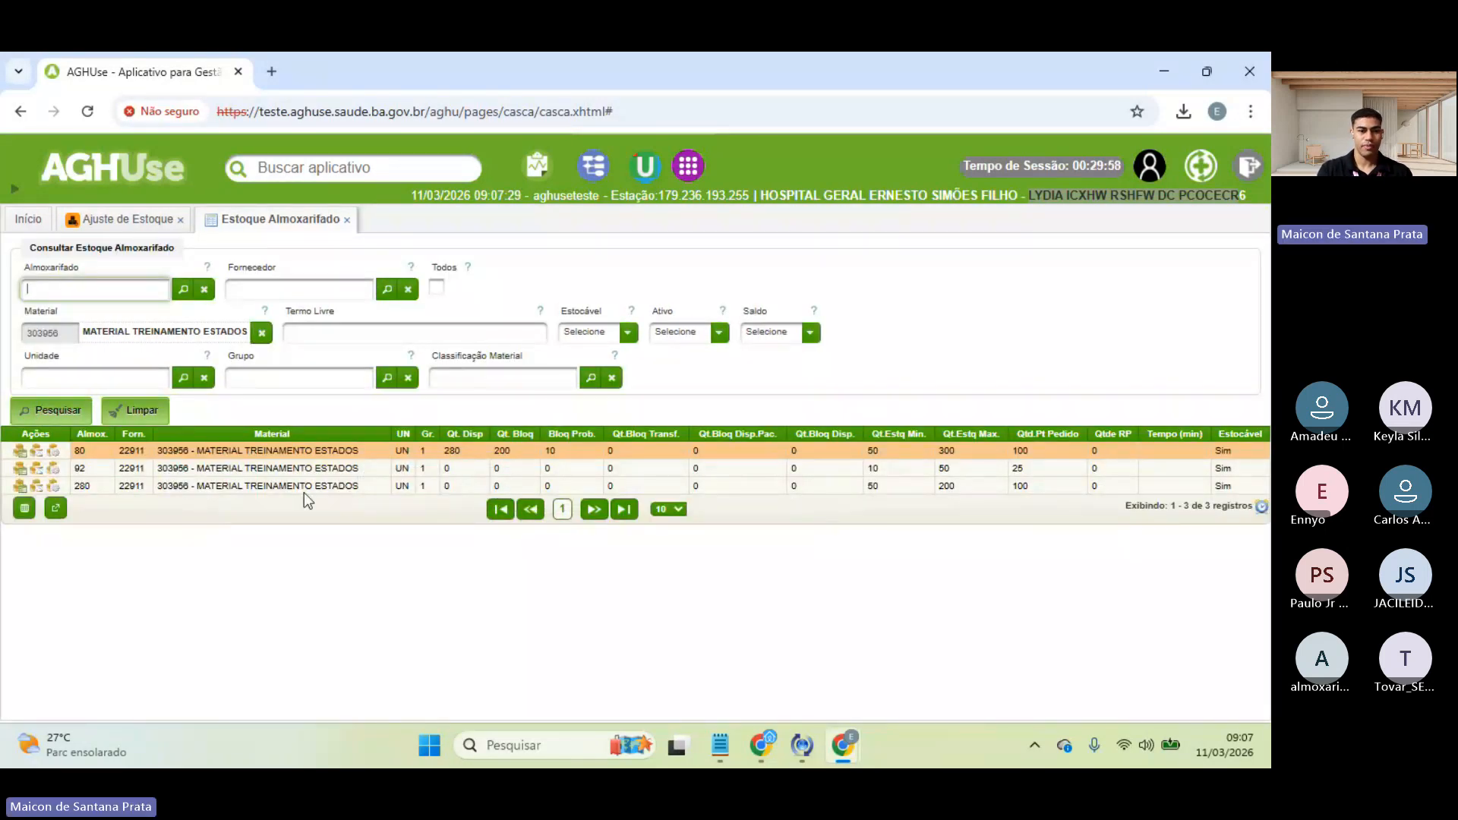
click(120, 222)
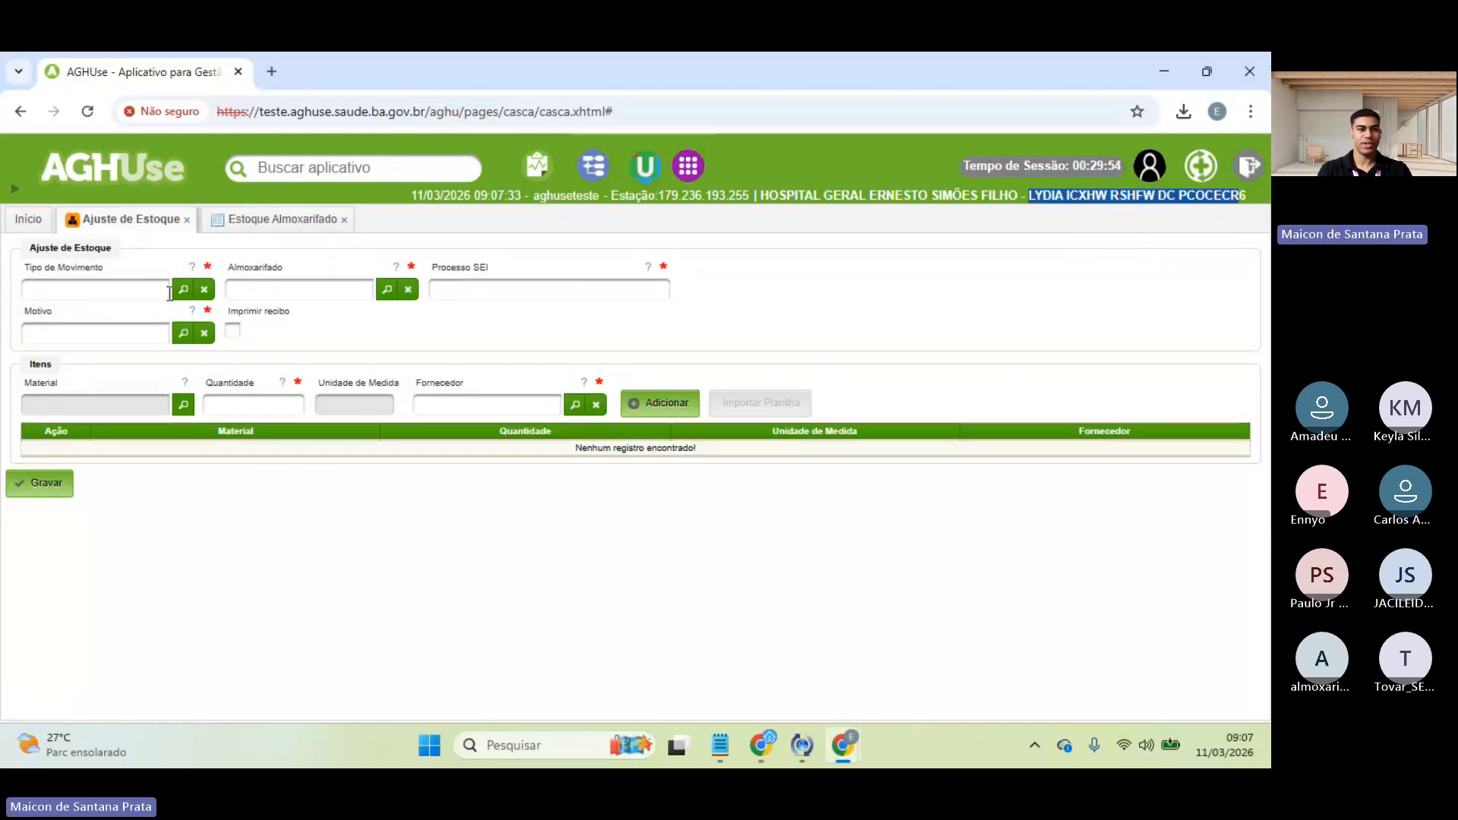
- Set Tipo de Movimento to 29 AJUSTE MENOS and Almoxarifado to 80 ALMOXARIFADO CENTRAL
click(181, 295)
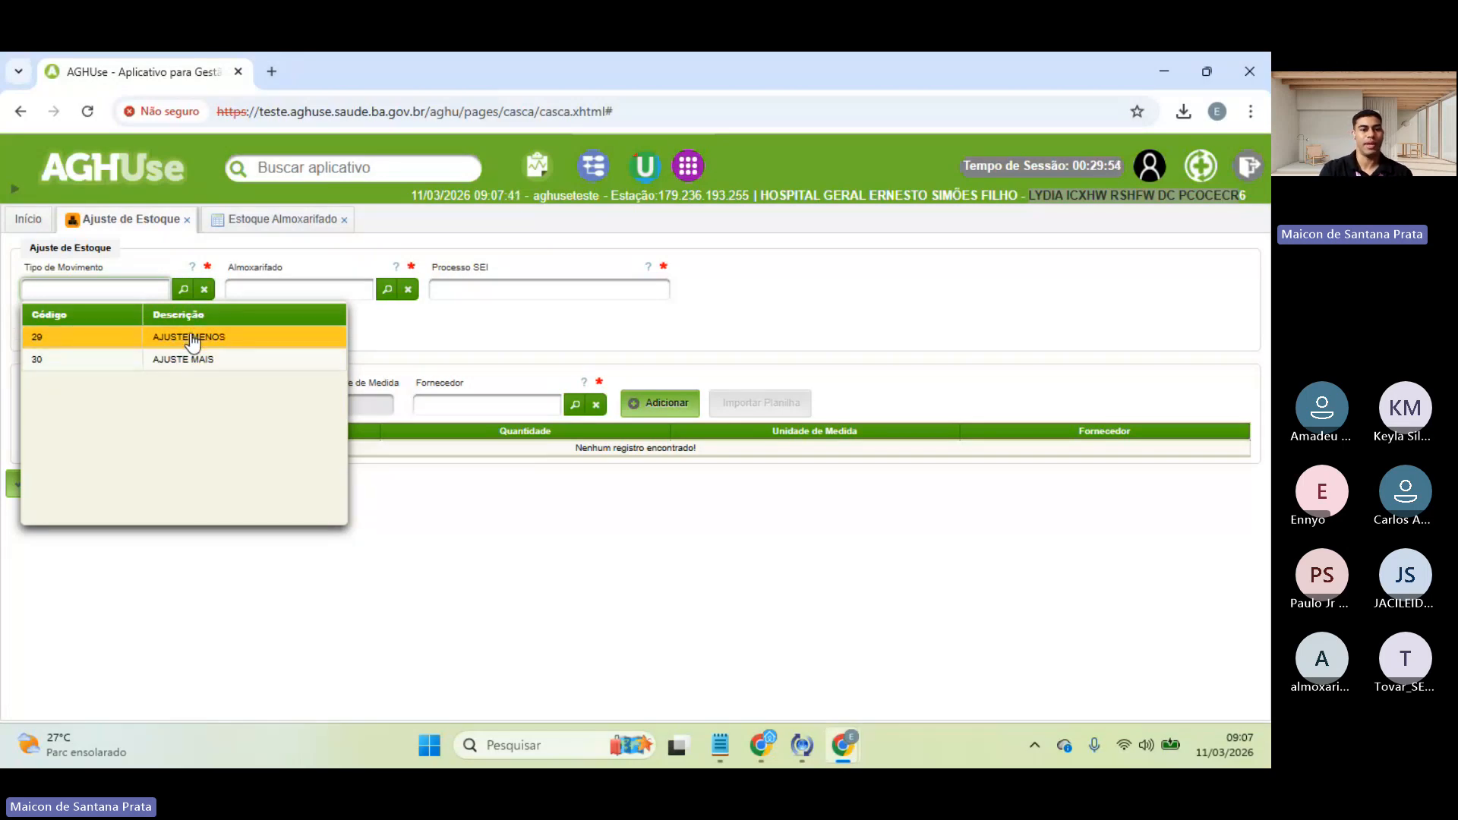
click(192, 339)
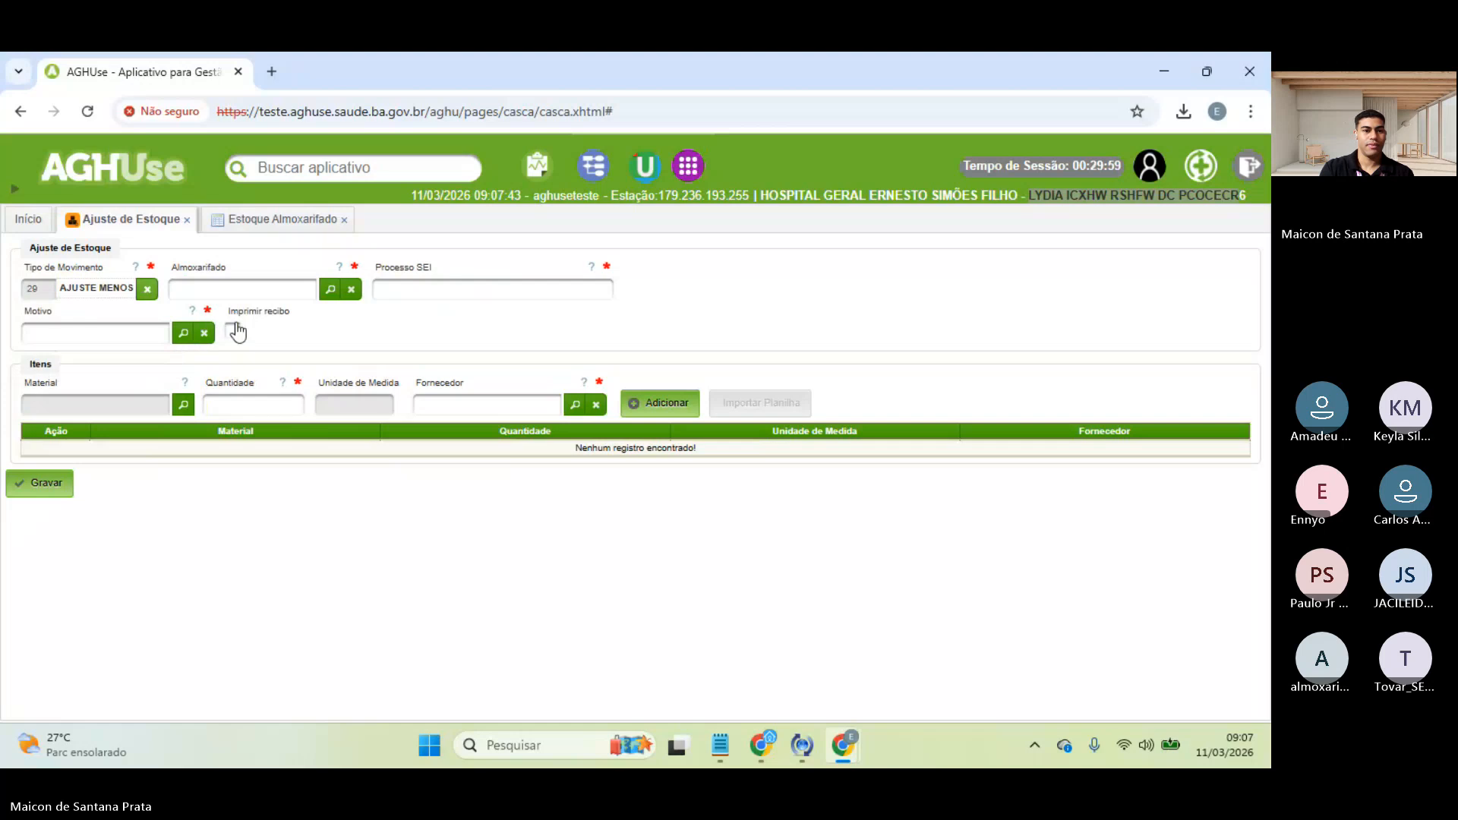
click(330, 290)
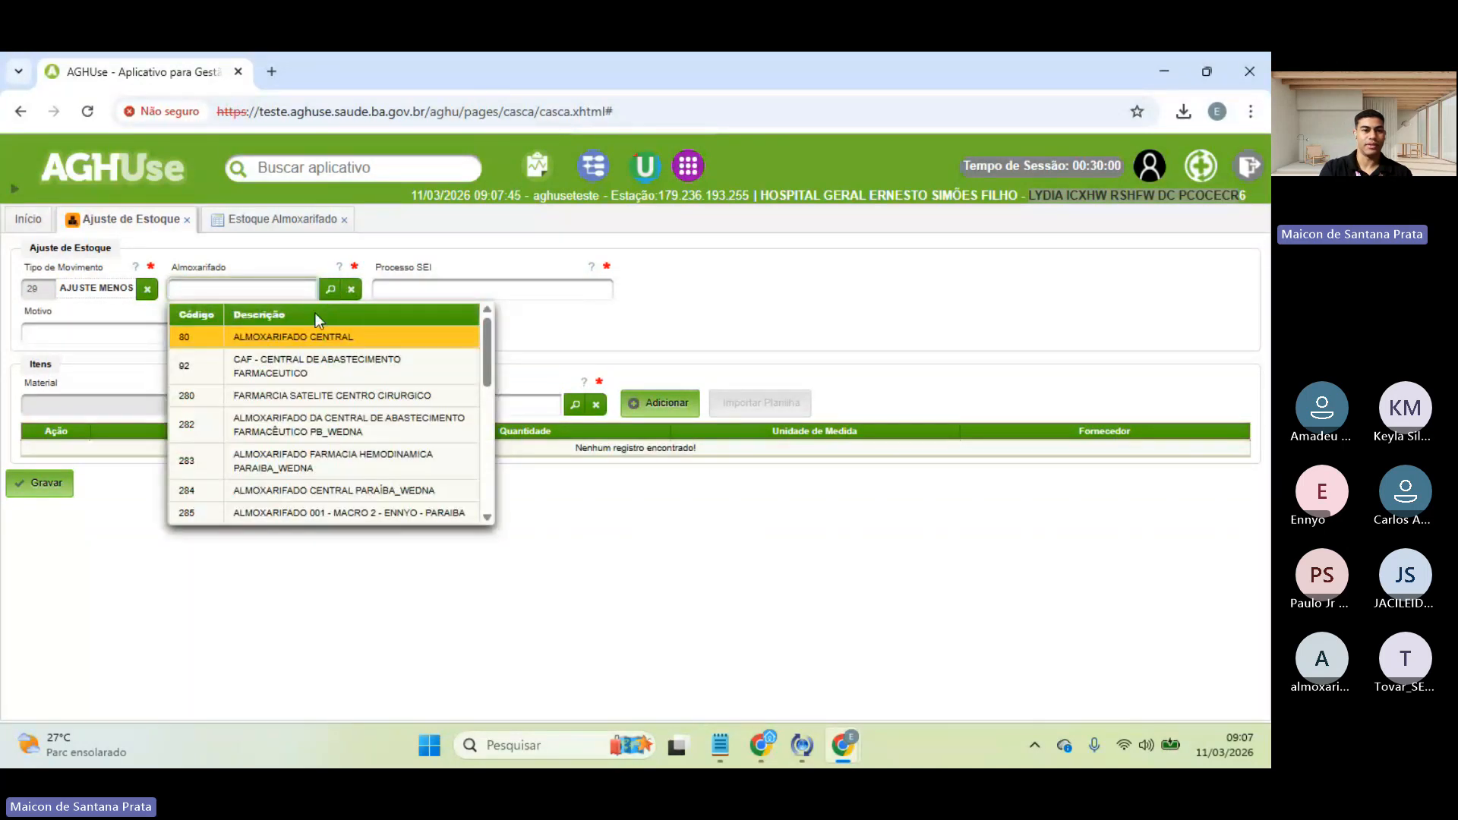
click(262, 336)
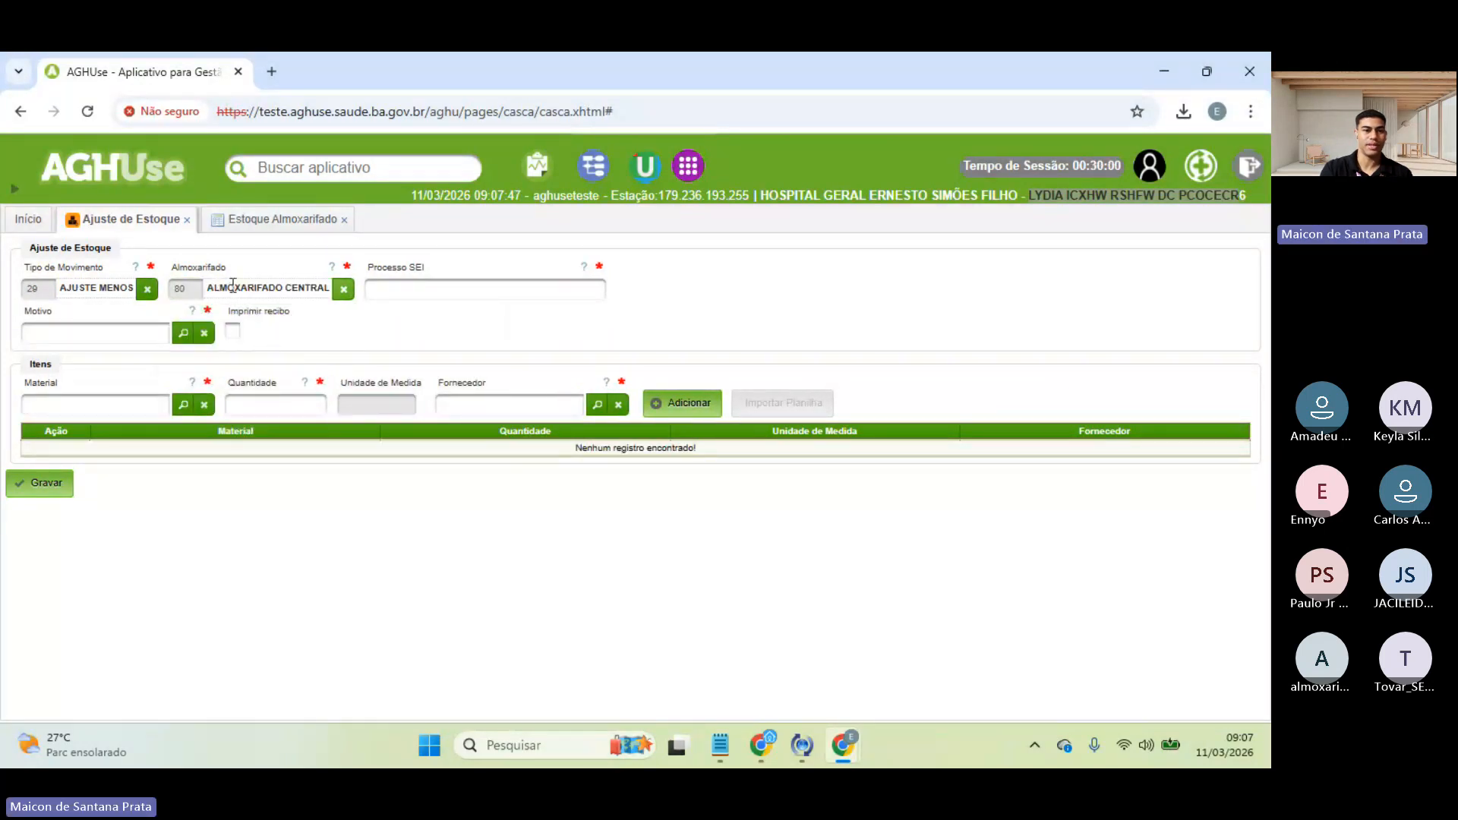
- Check the stock query showing 280 available in warehouse 80, then return to the adjustment form
click(273, 221)
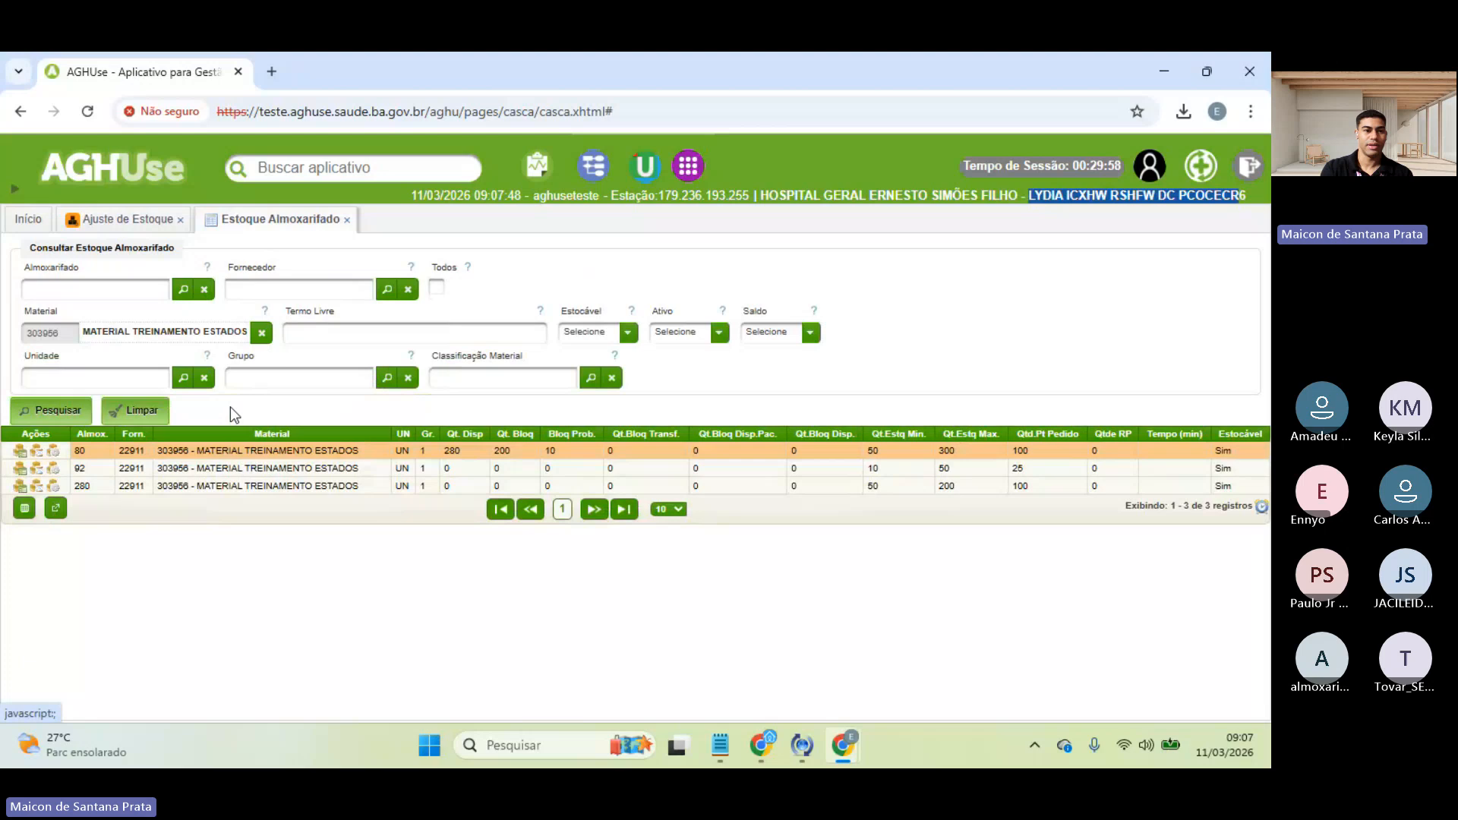
right_click(81, 453)
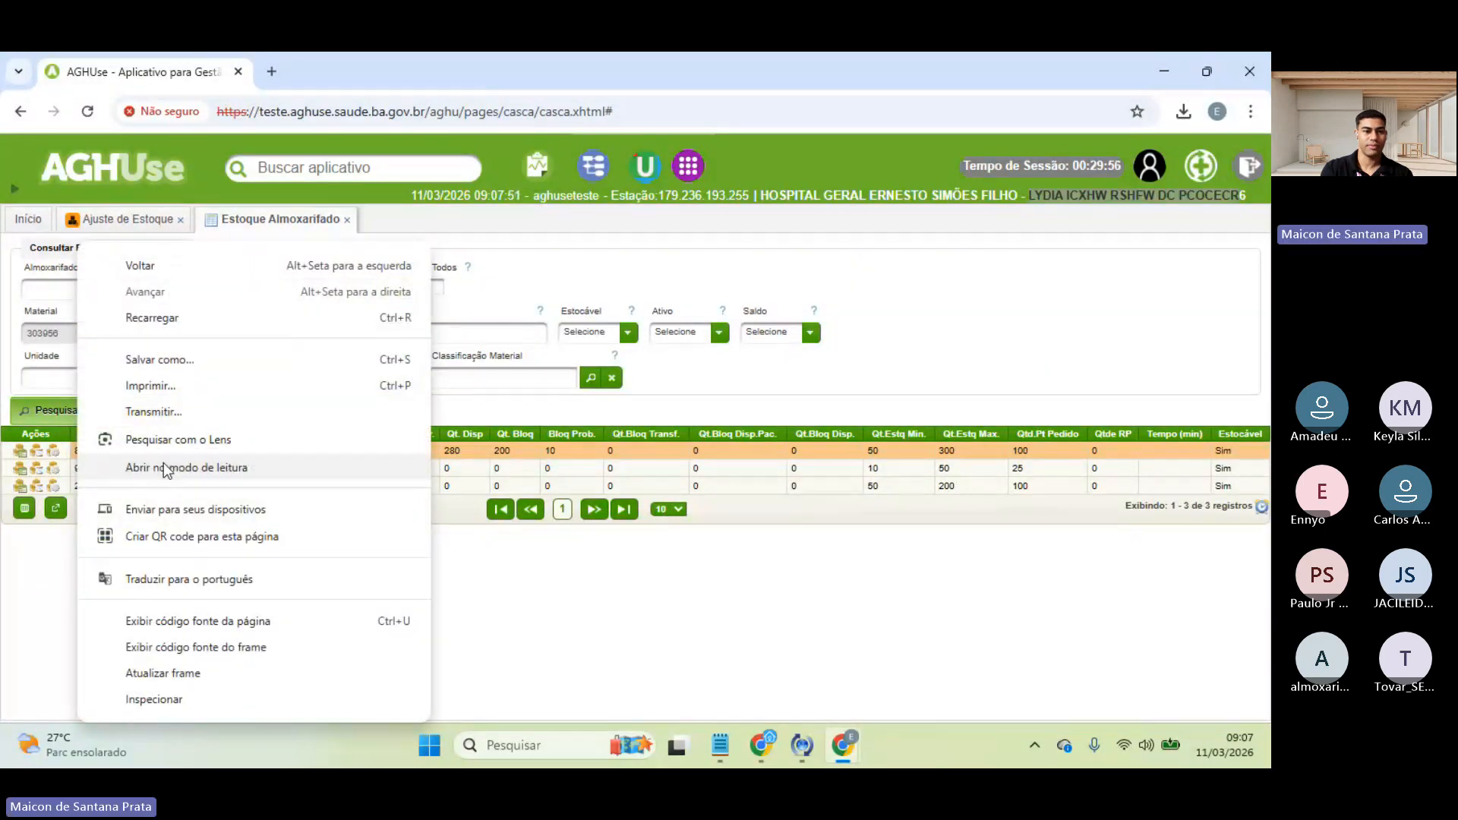
click(544, 492)
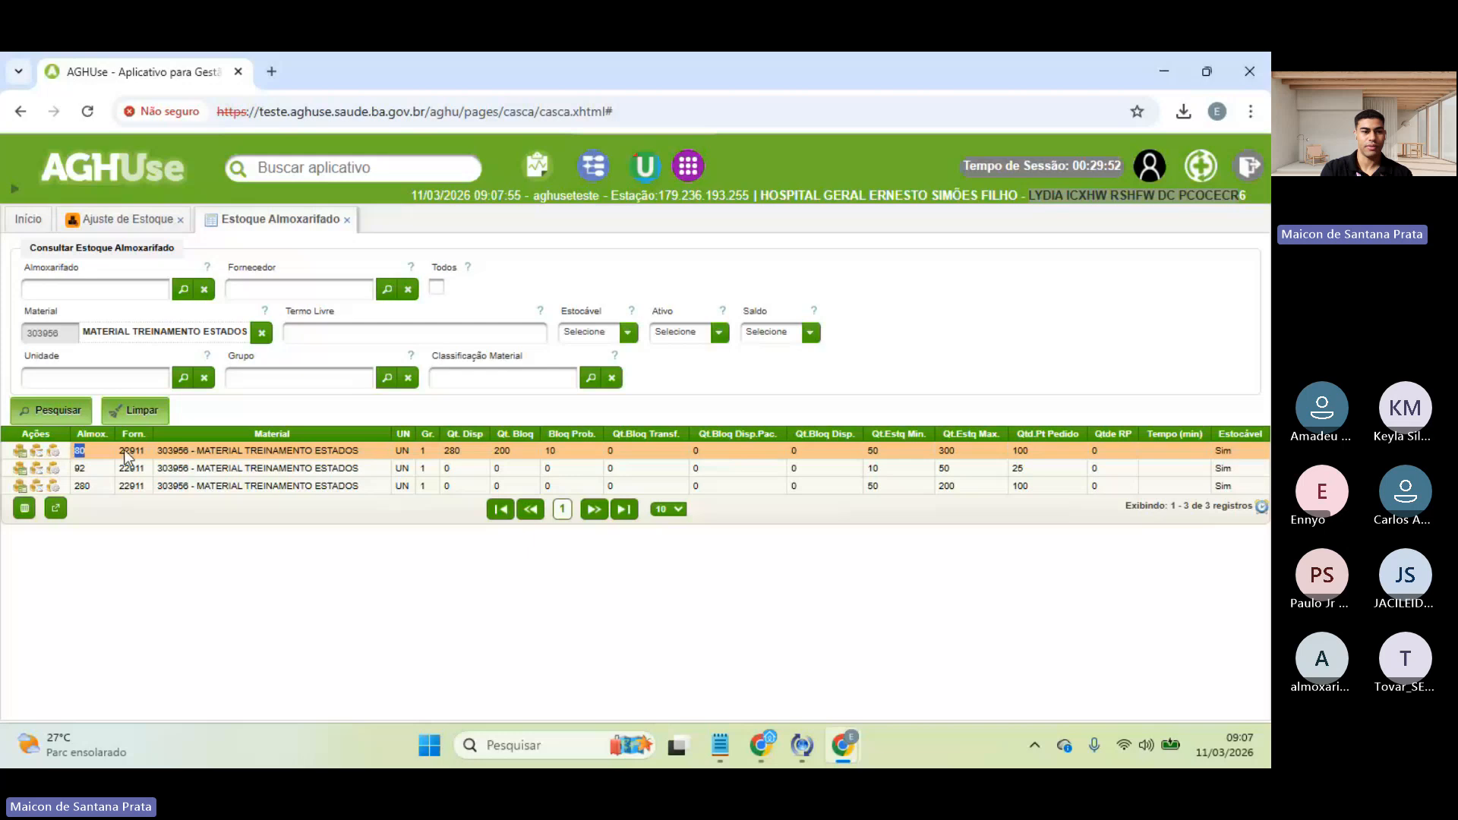
drag(470, 446, 515, 446)
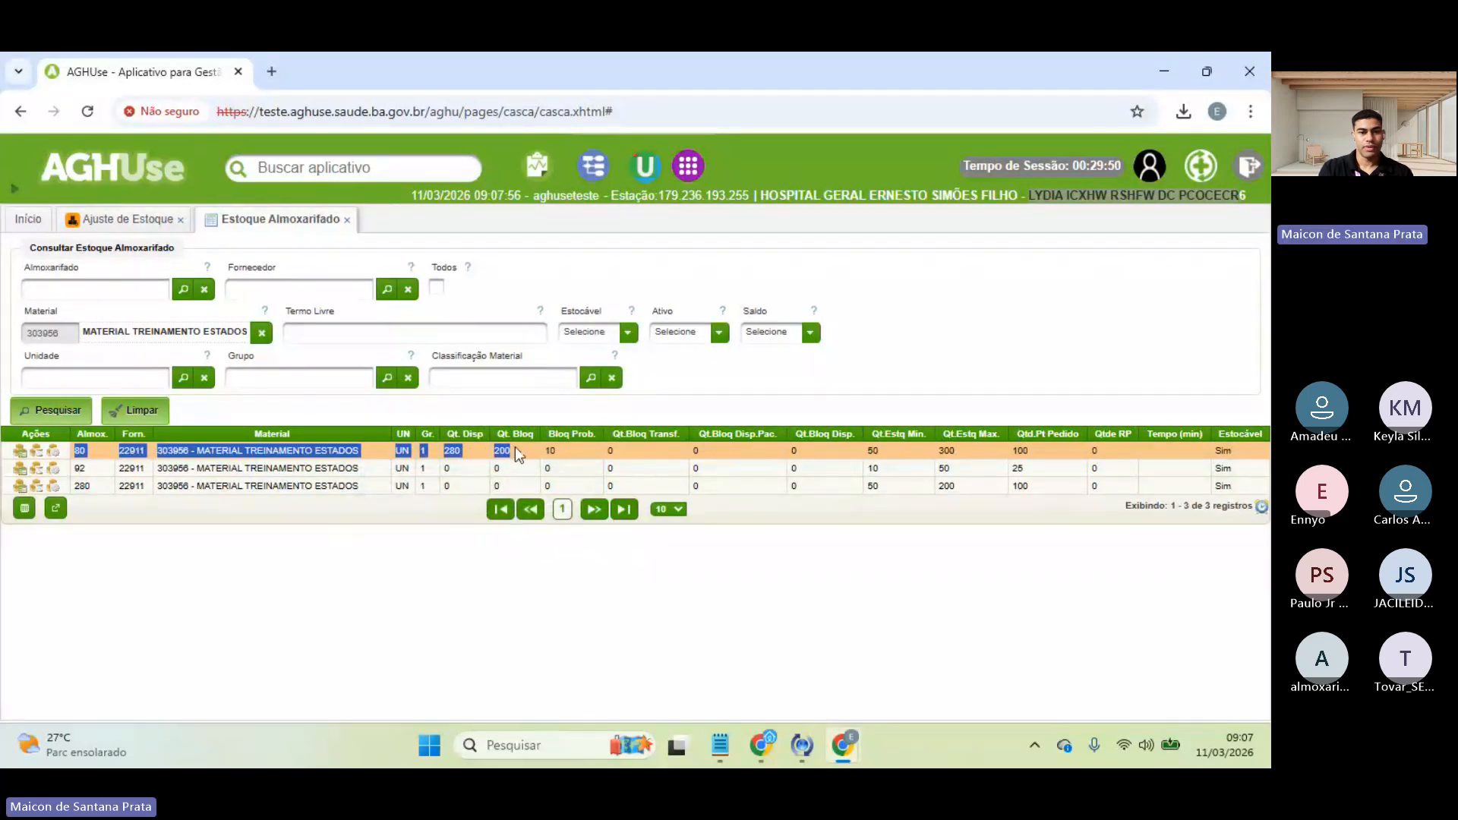
click(499, 390)
click(125, 219)
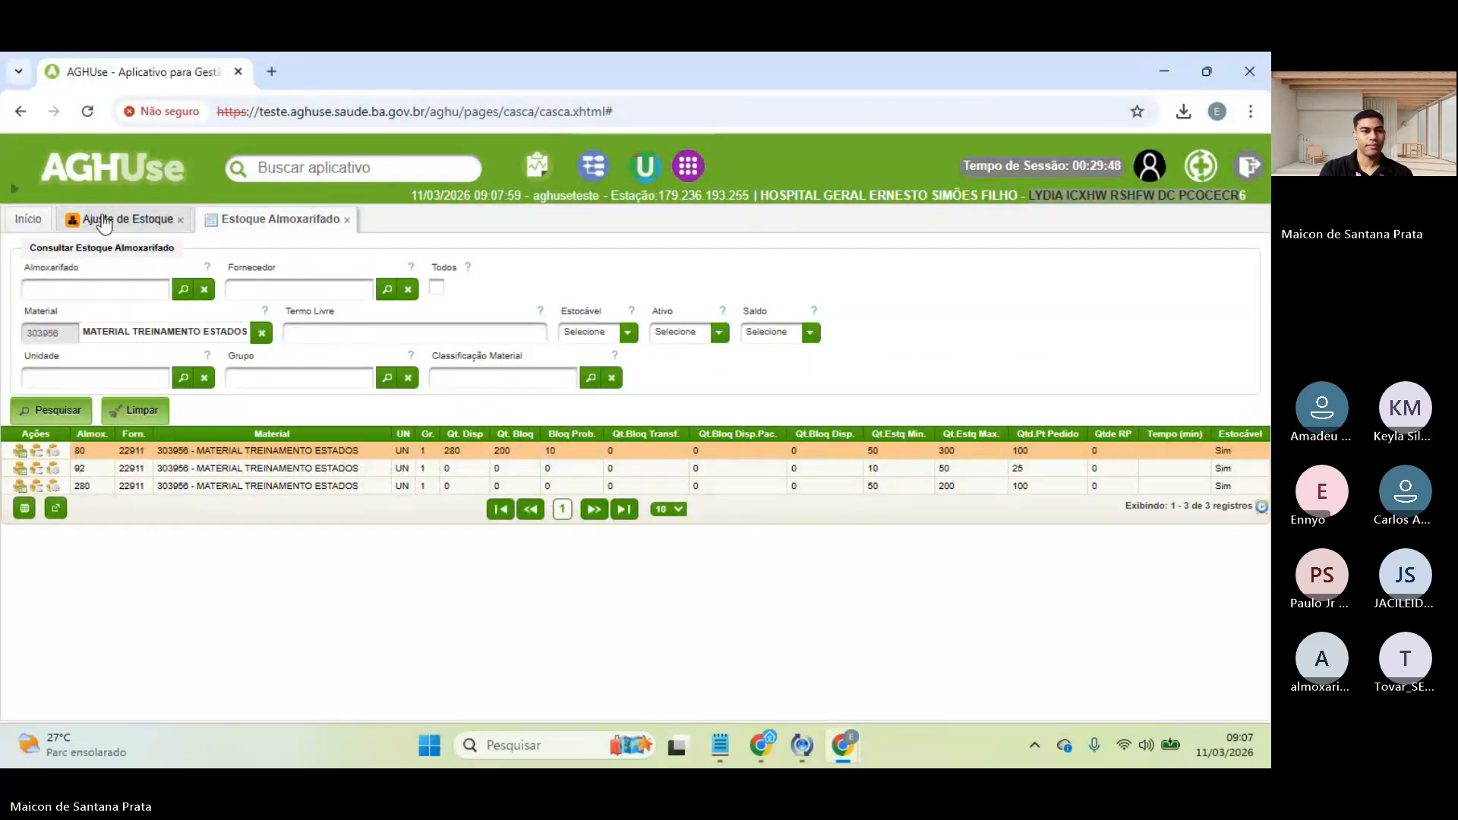
- Enter Processo SEI 0 and choose reason MATERIAL DIVERGENTE
click(374, 288)
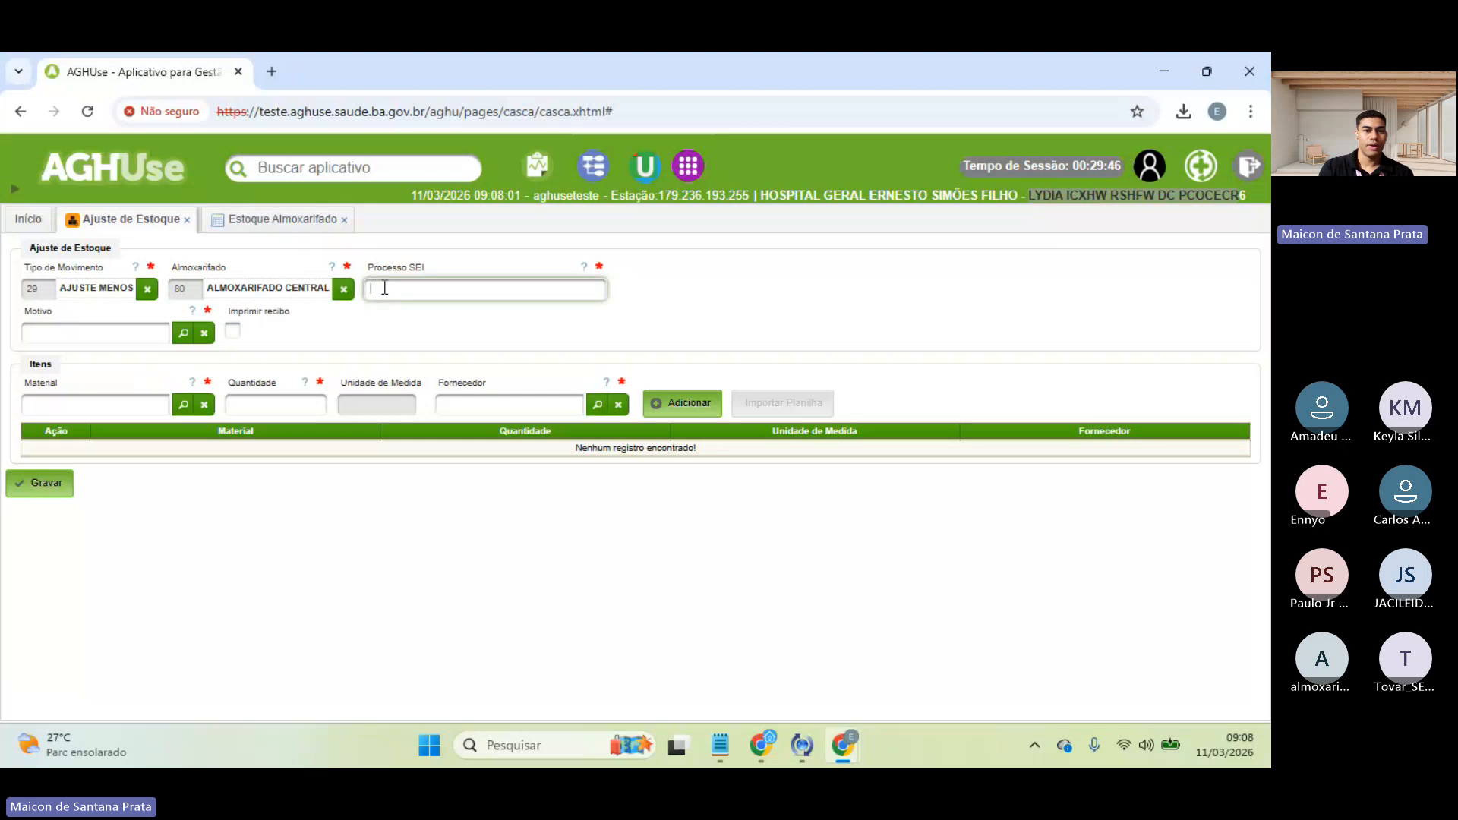
text(01)
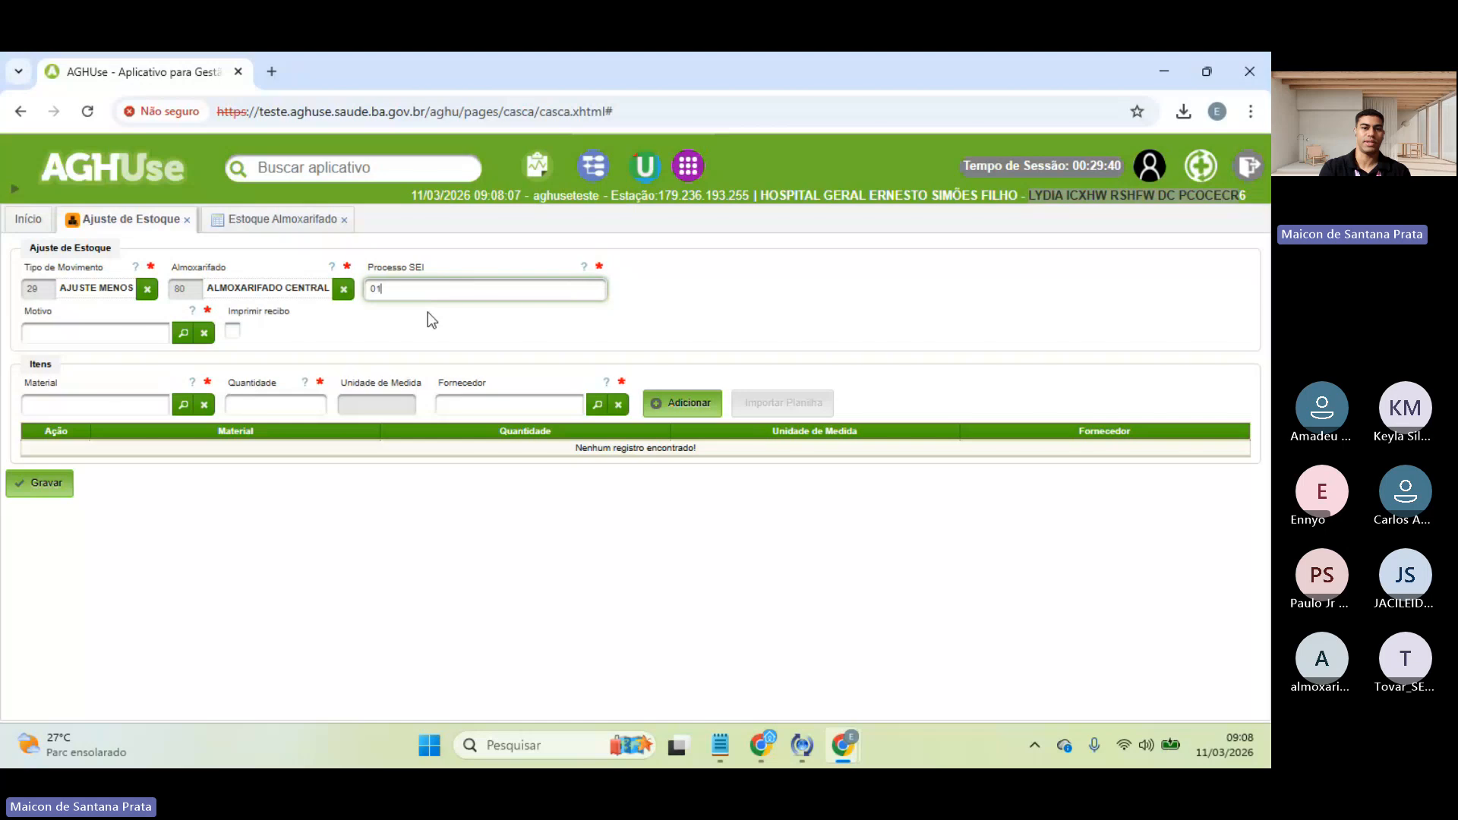
click(183, 333)
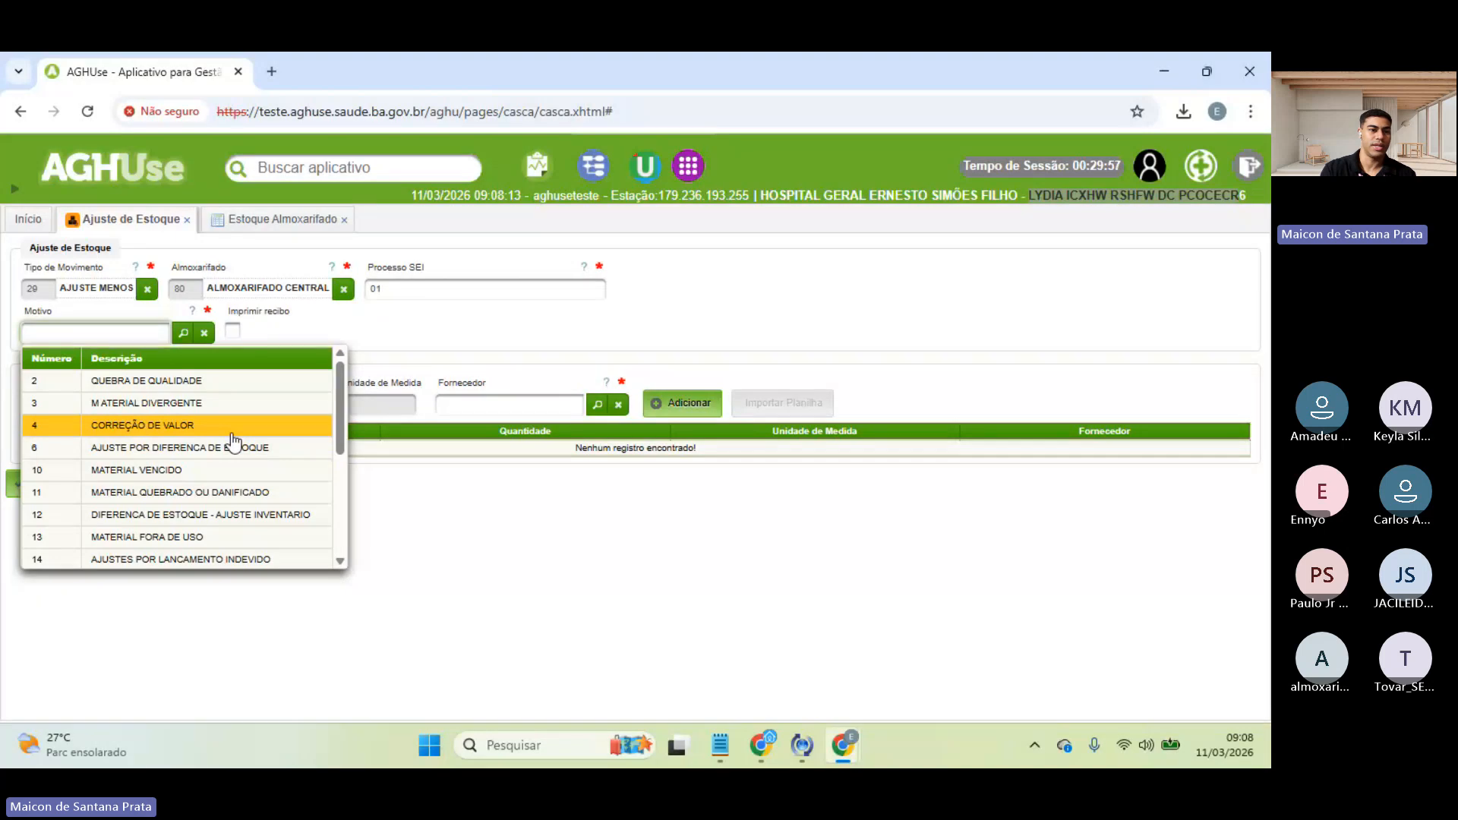
click(174, 410)
- Add 24 UN of MATERIAL TREINAMENTO ESTADOS from the state health secretariat and save the adjustment
click(112, 404)
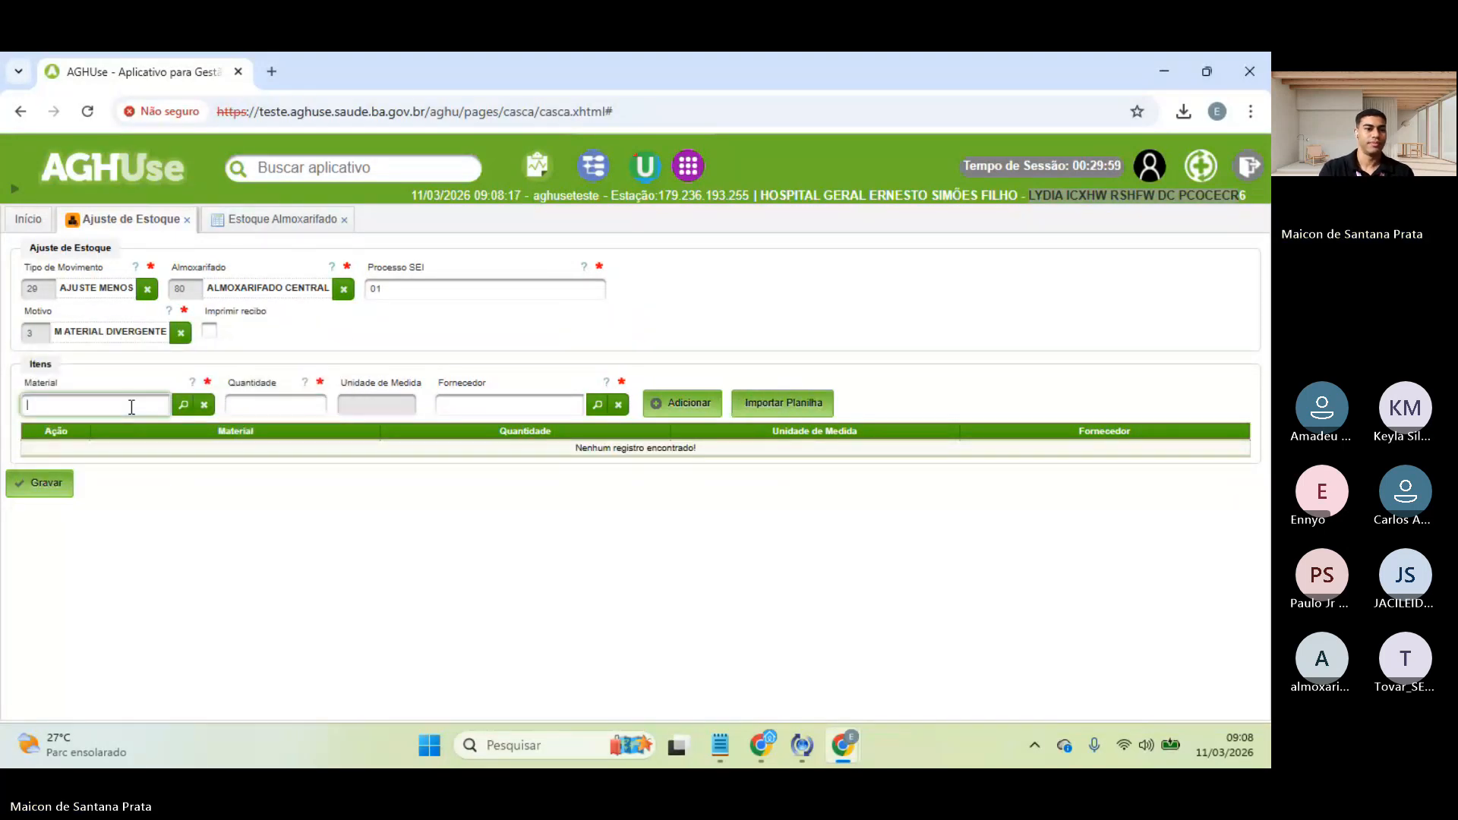
text(esta)
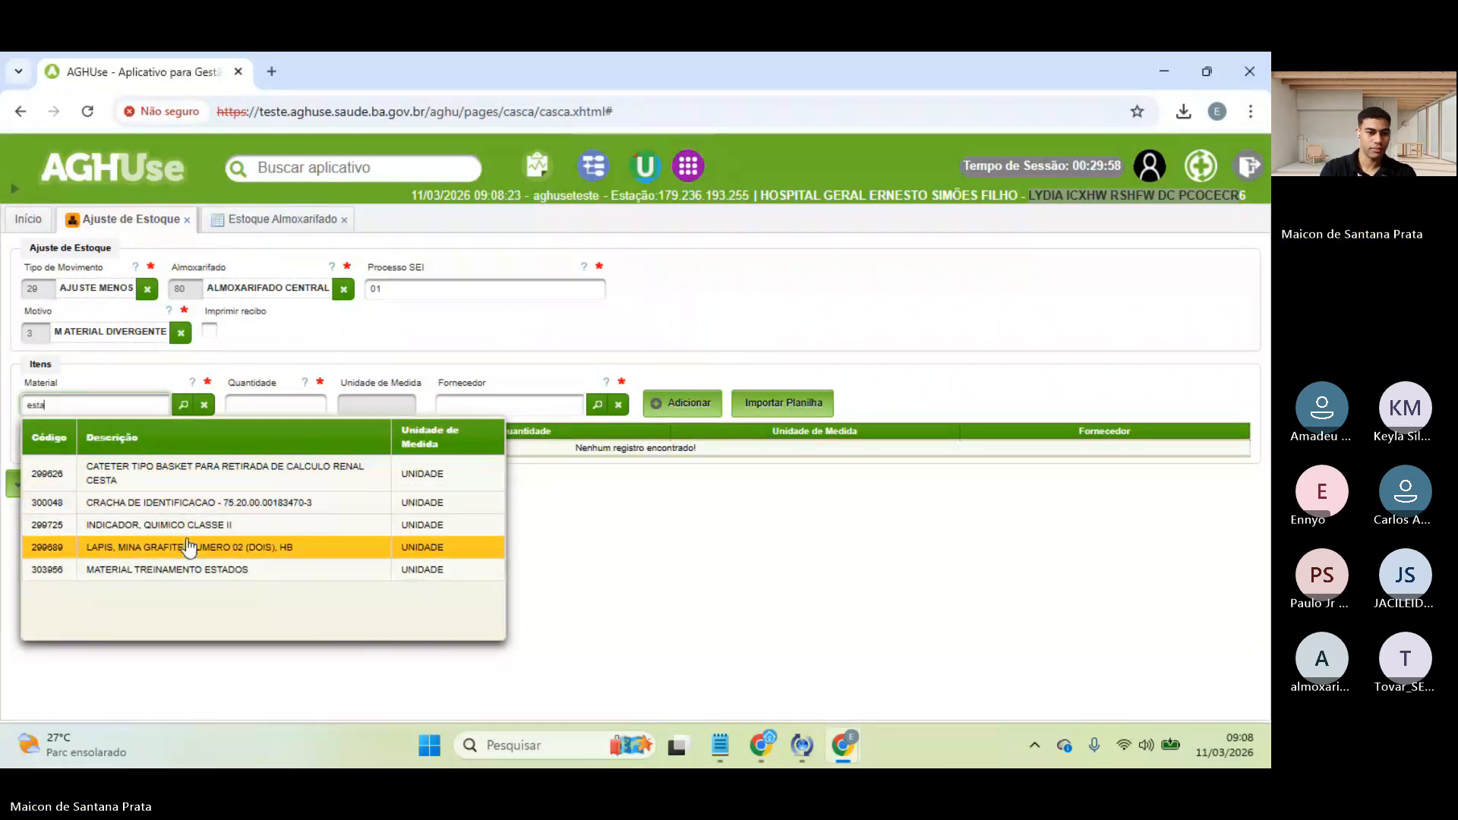
click(175, 570)
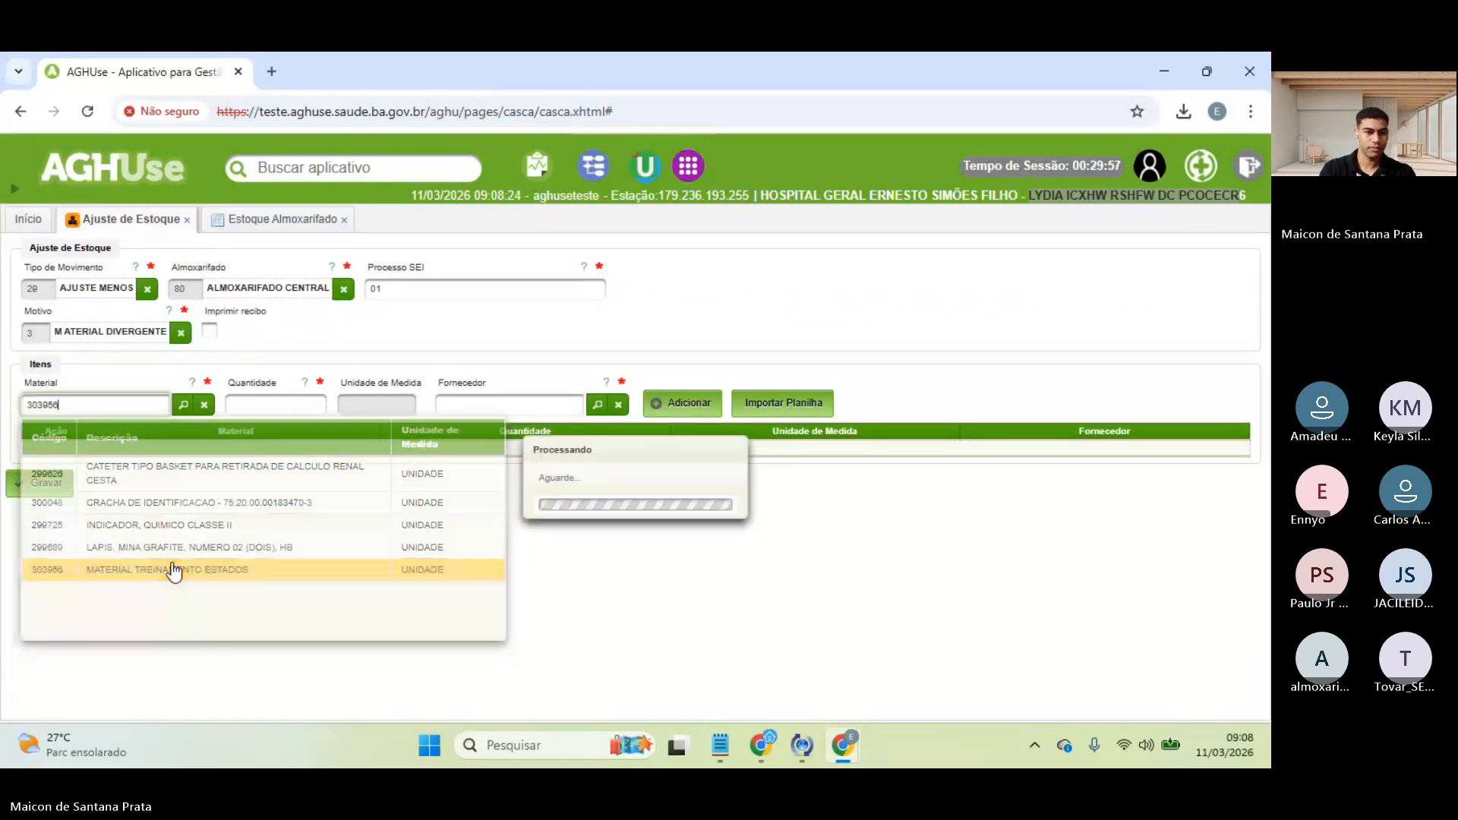
click(332, 403)
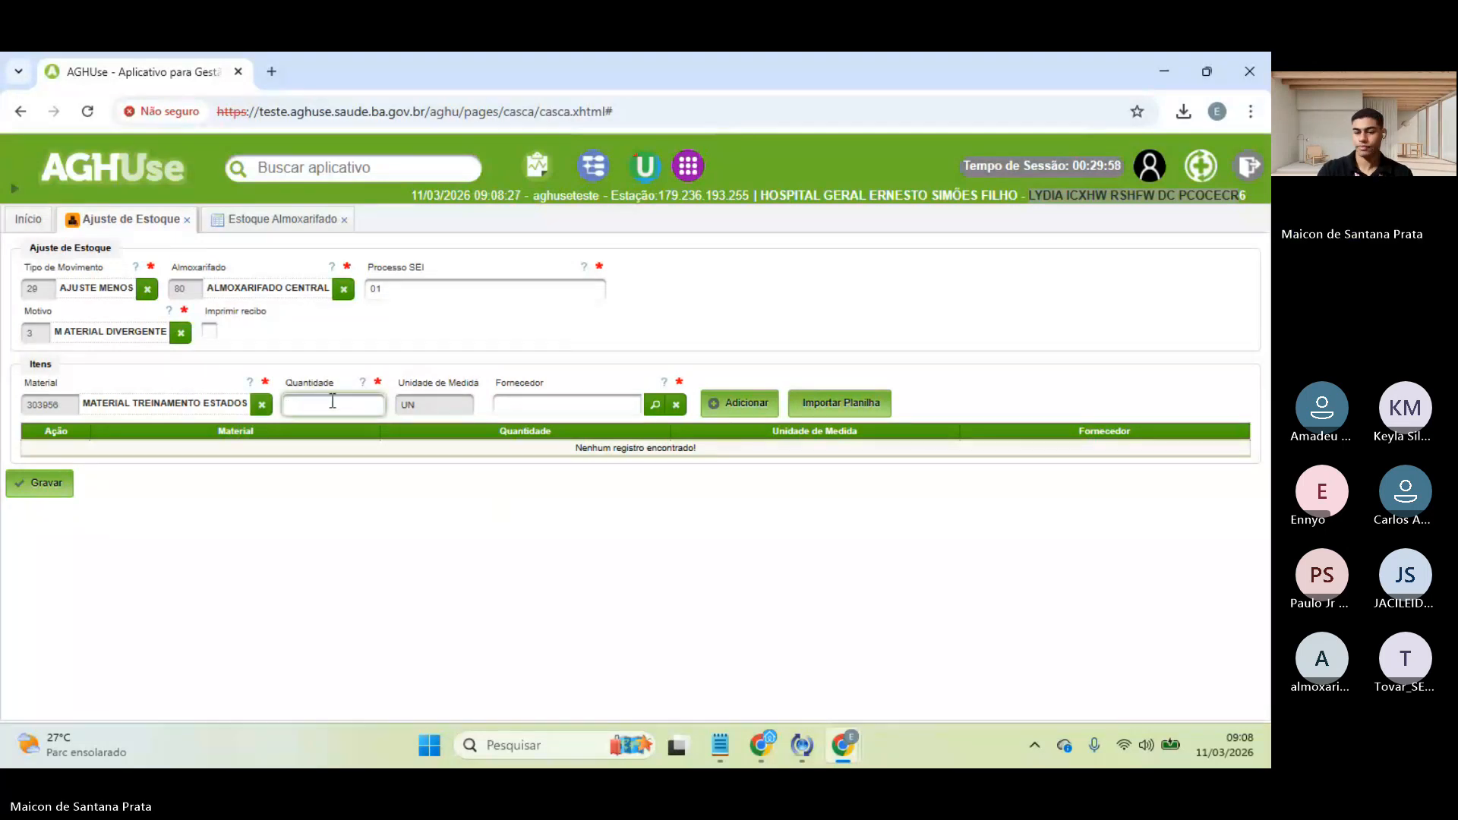
text(24)
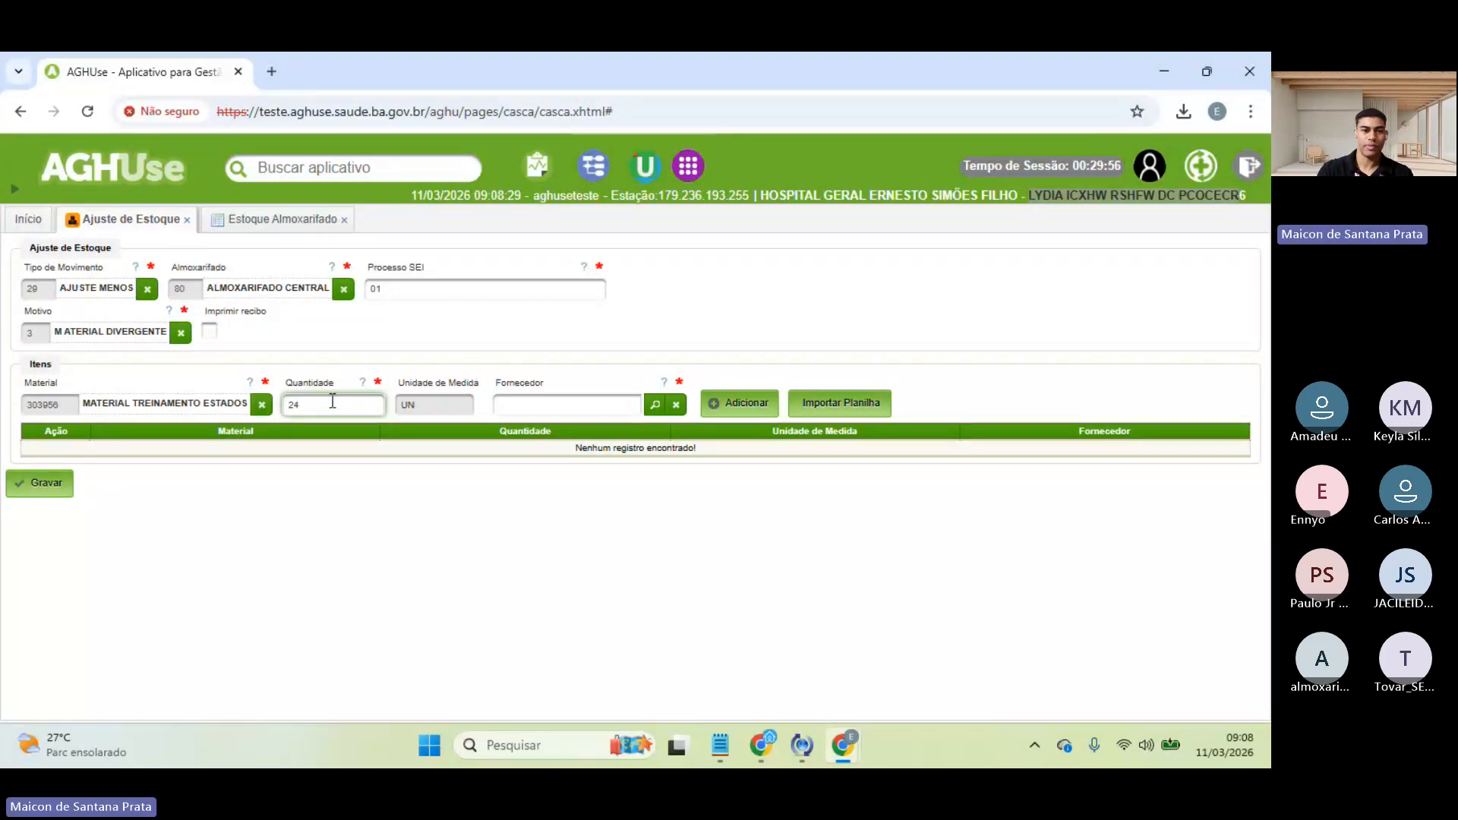
click(605, 403)
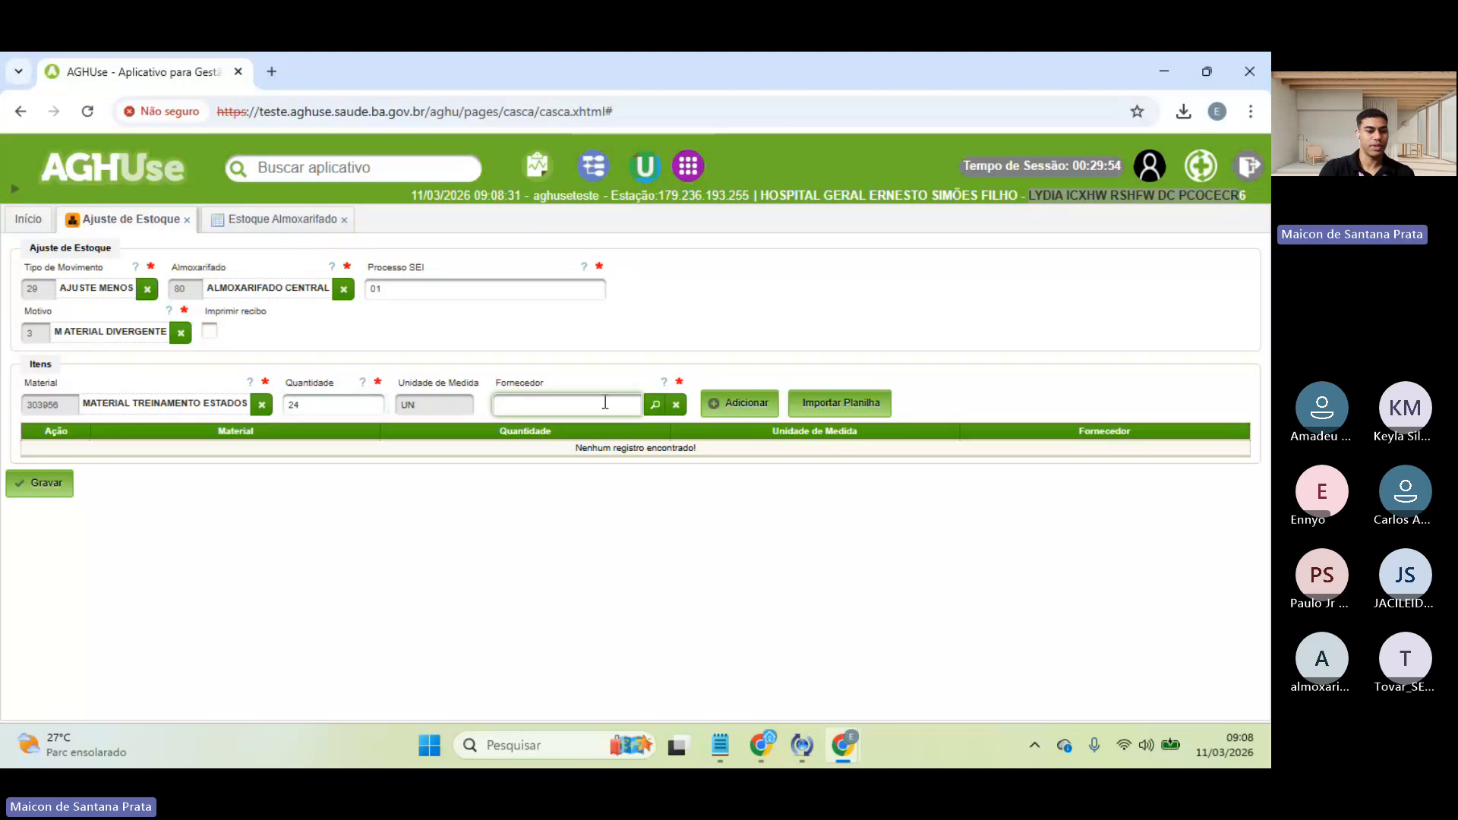
text(sec)
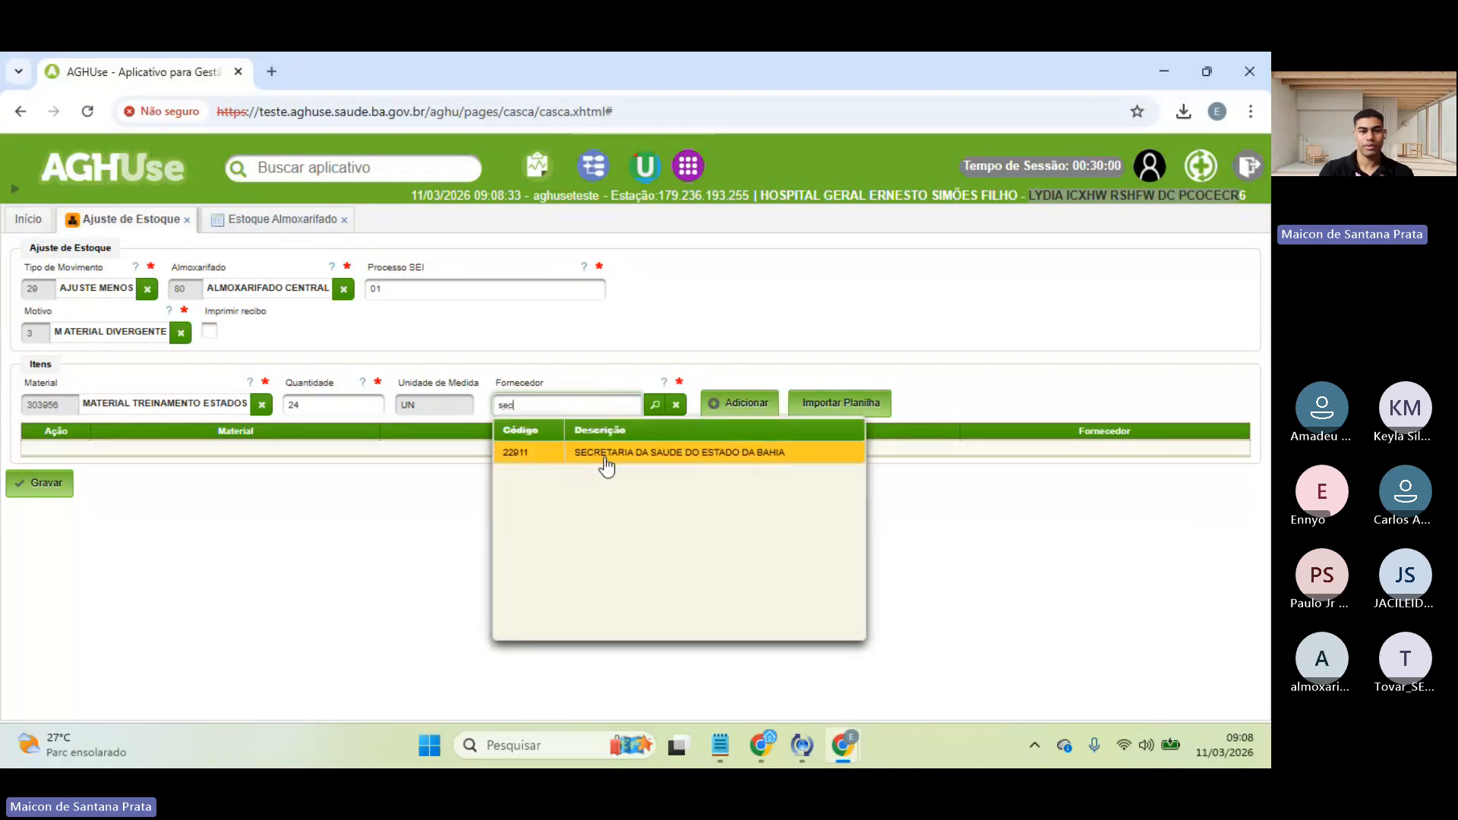
click(600, 456)
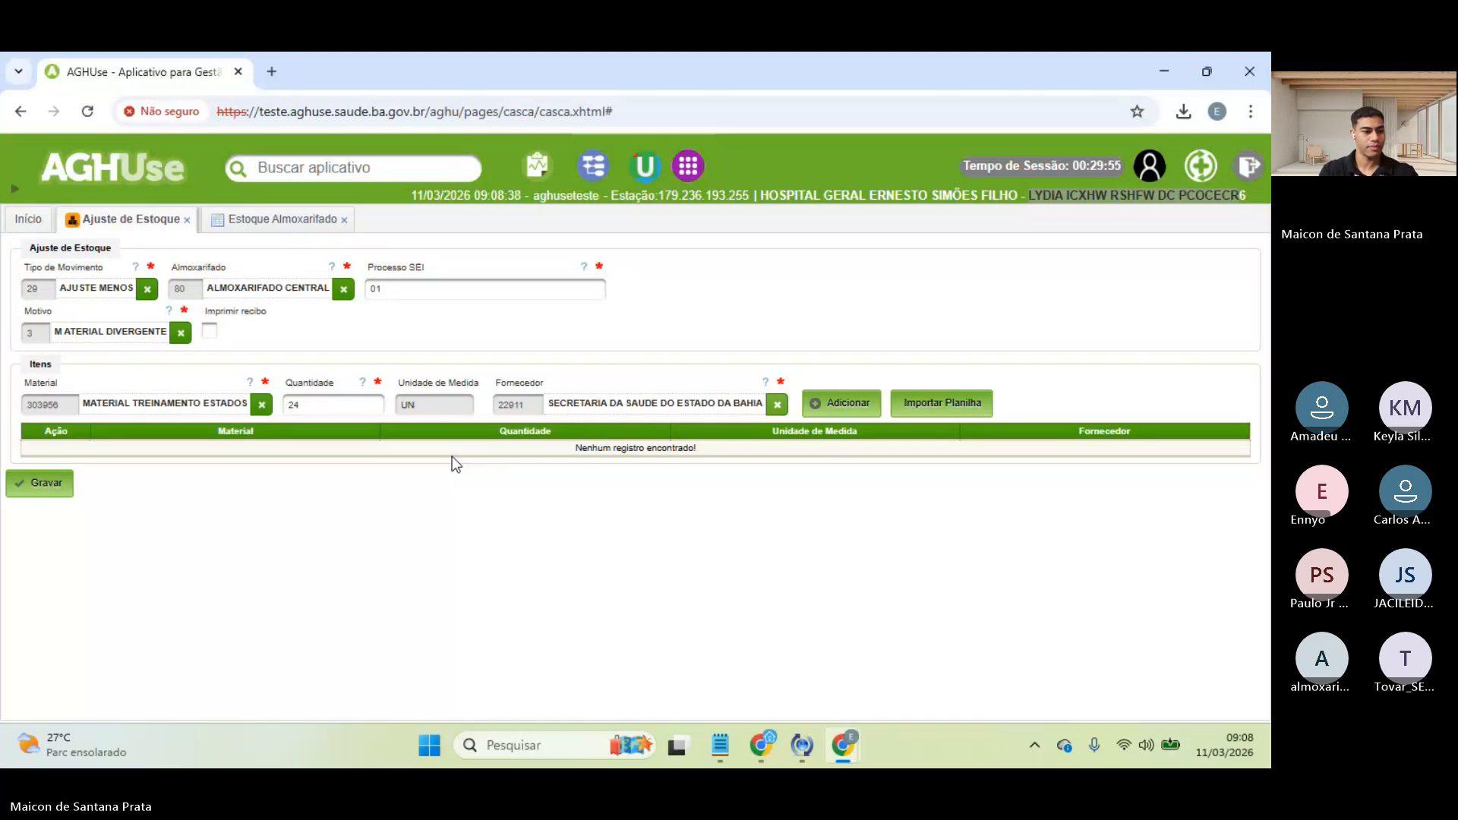
click(841, 409)
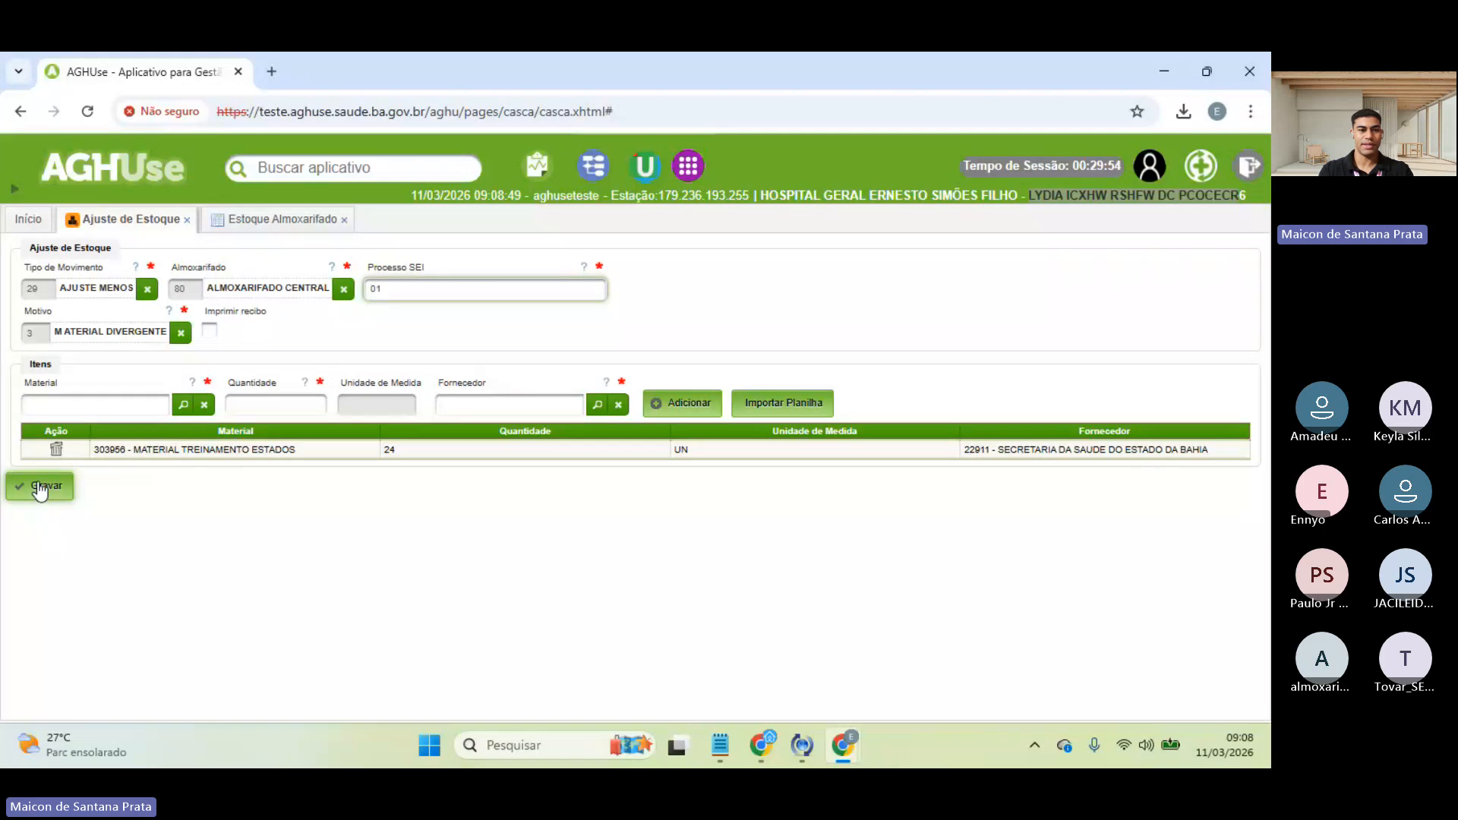
drag(26, 288, 105, 284)
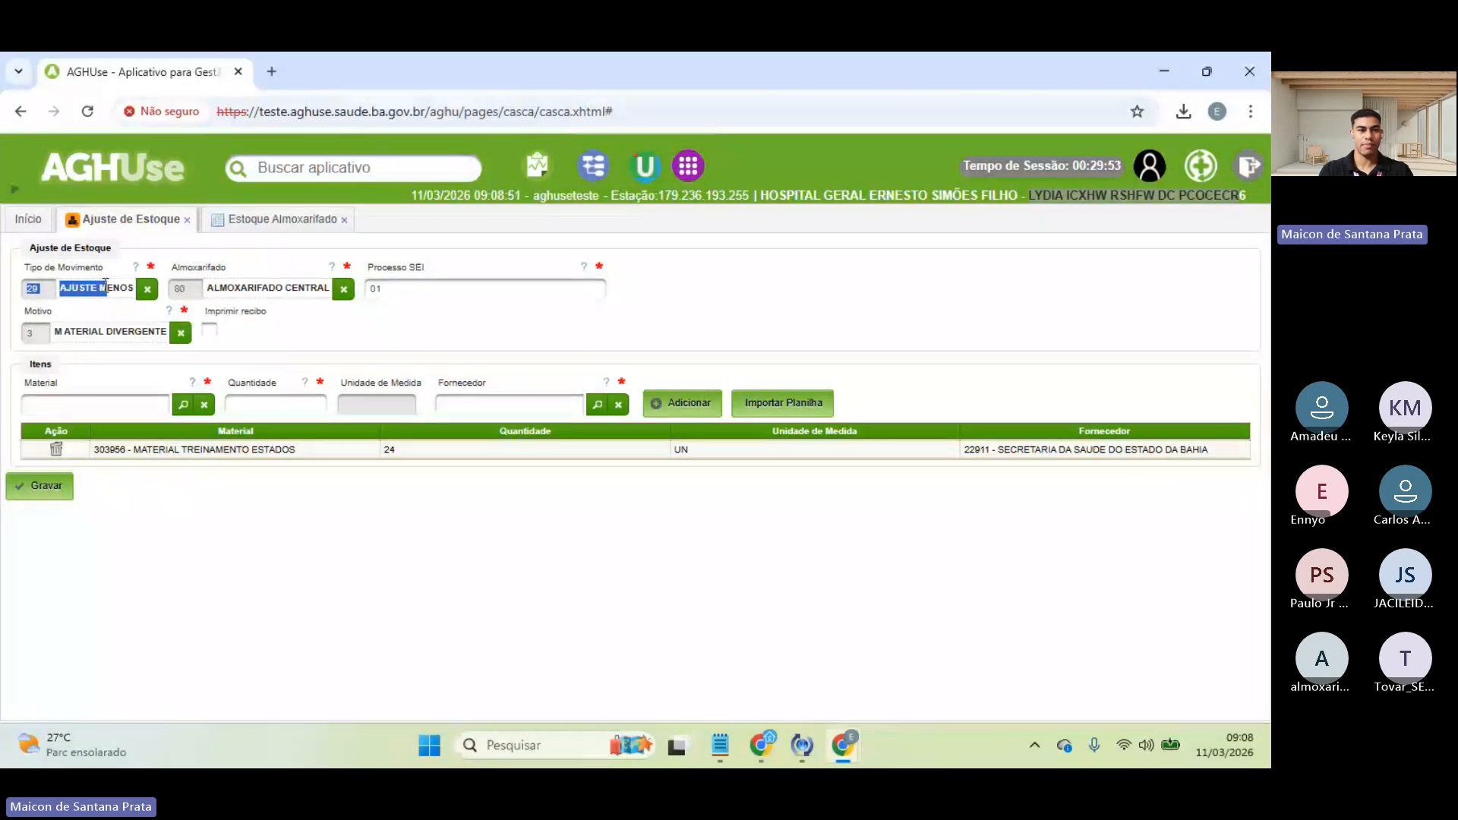
click(51, 492)
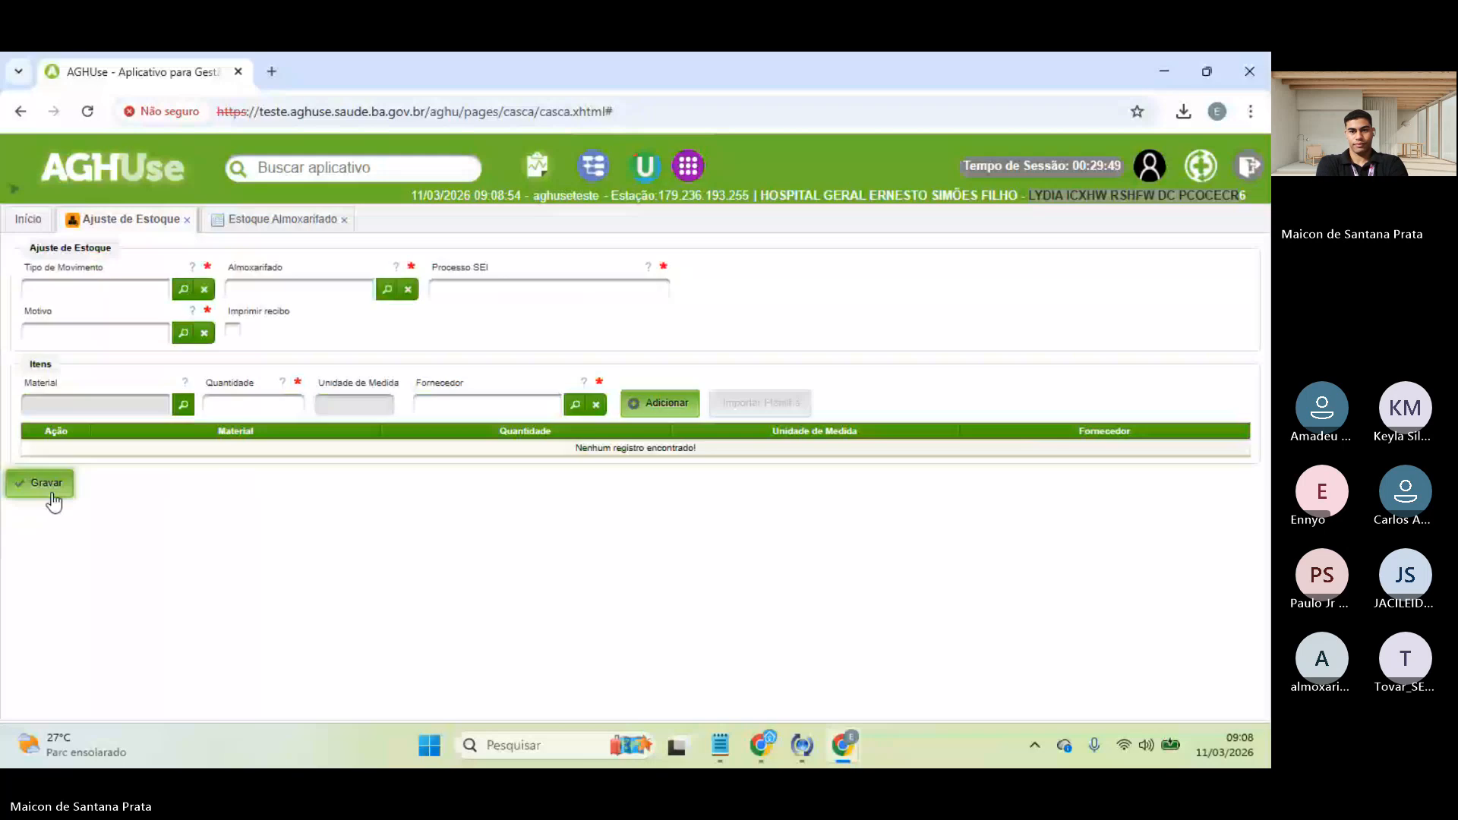
- Refresh the Estoque Almoxarifado query to confirm 256 available at warehouse 80, then return to the adjustment form
click(273, 221)
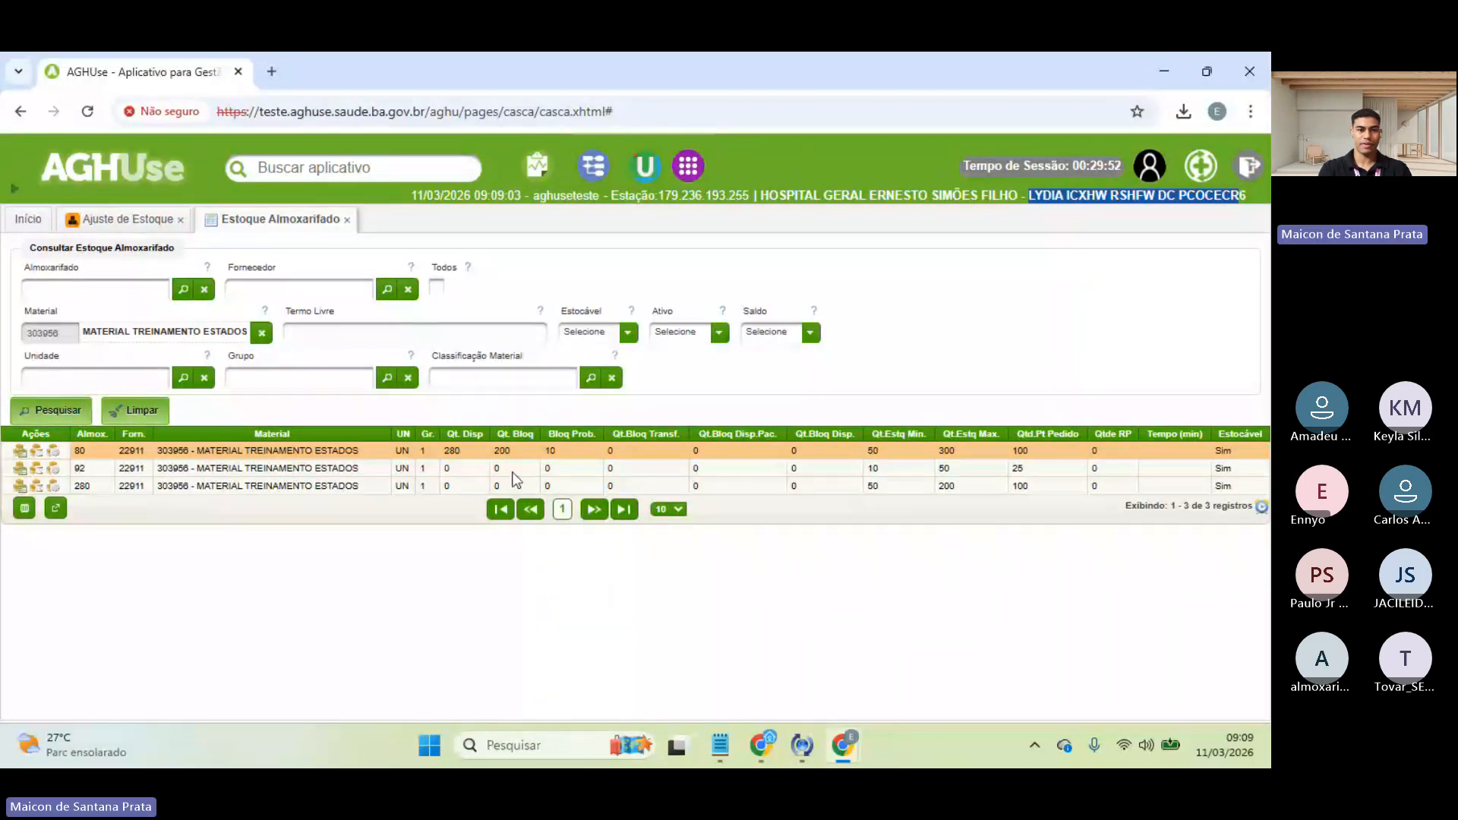
click(56, 408)
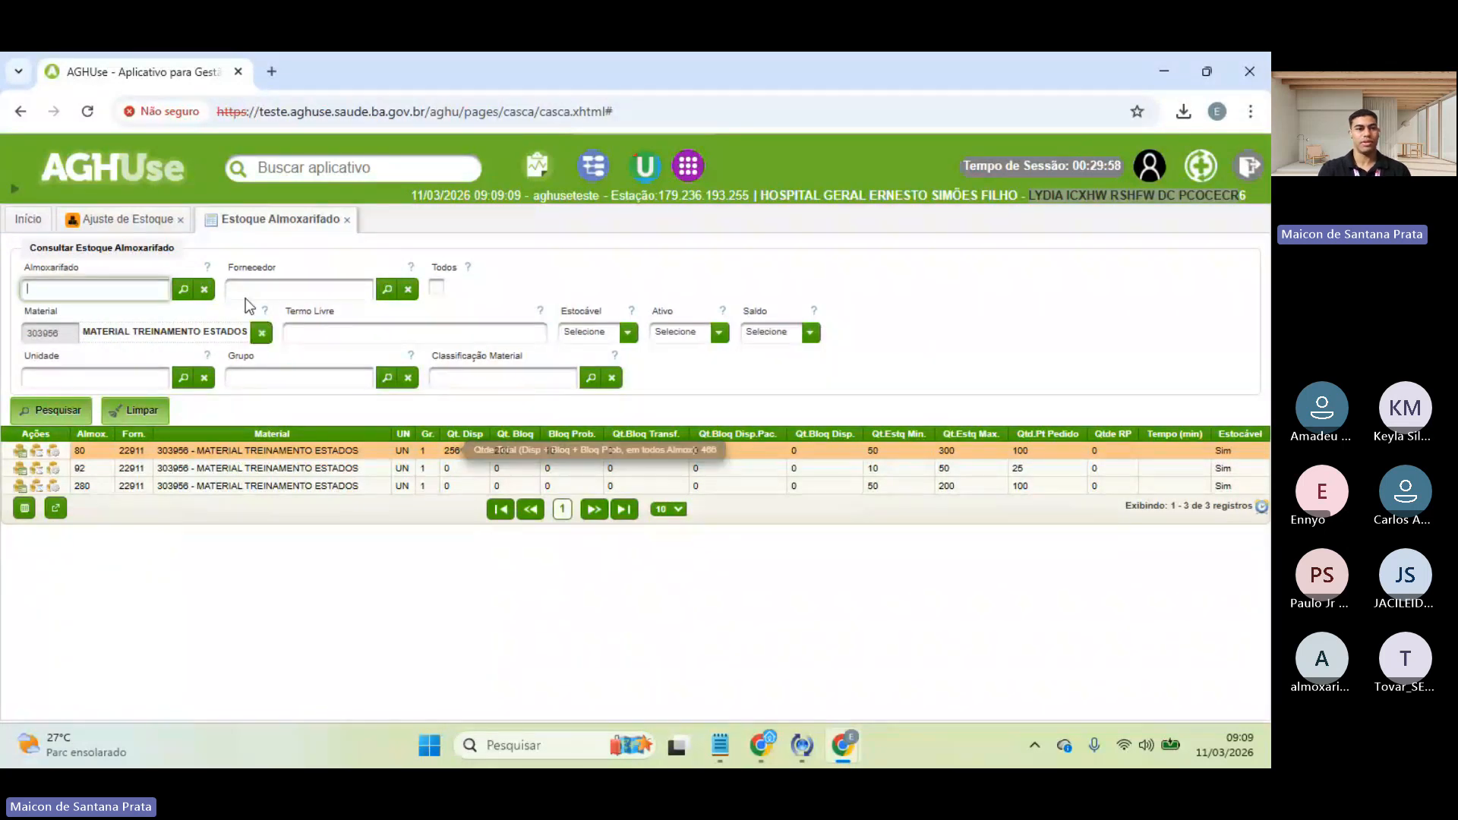
click(91, 221)
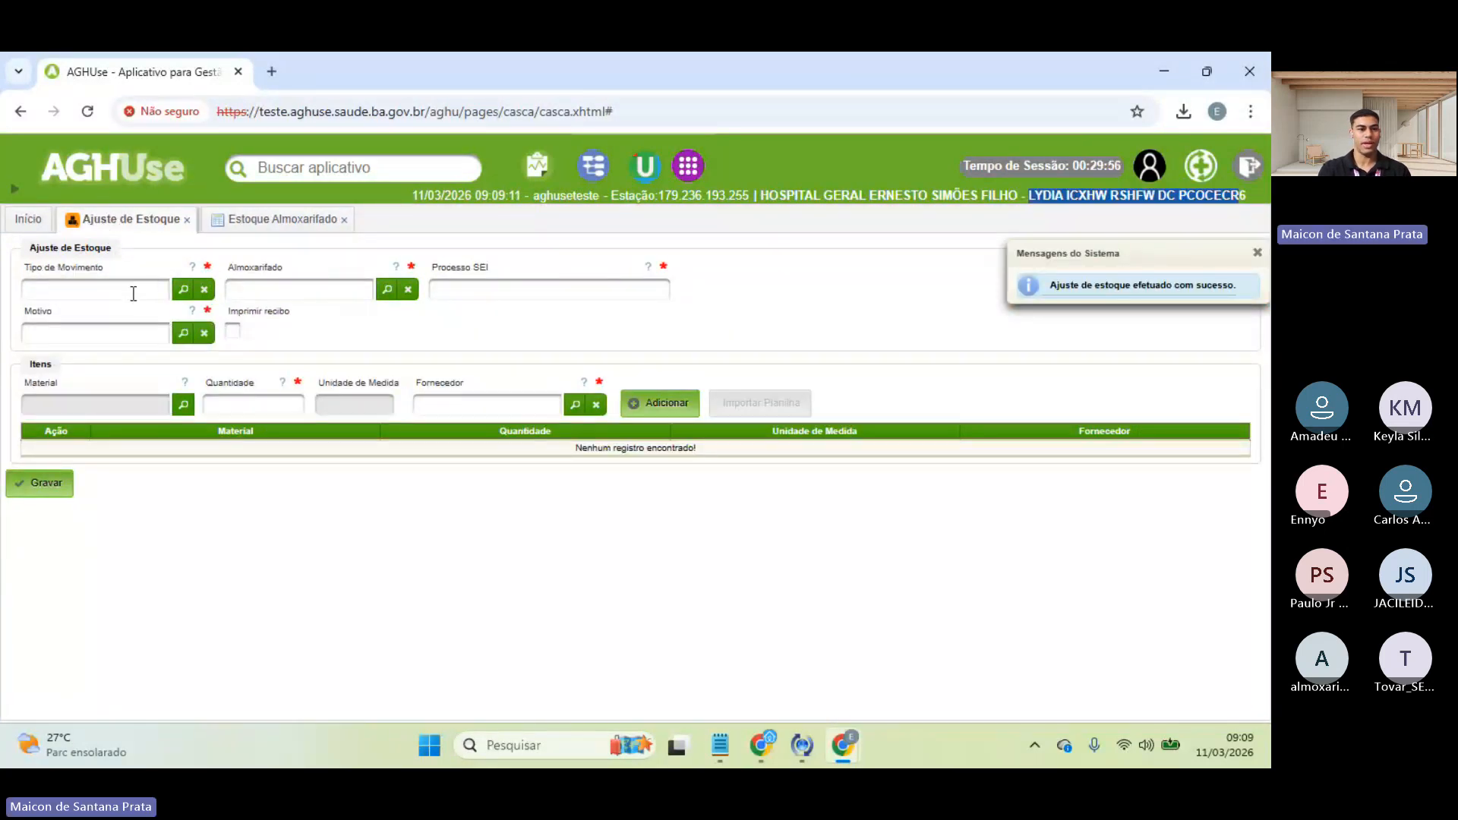
click(237, 221)
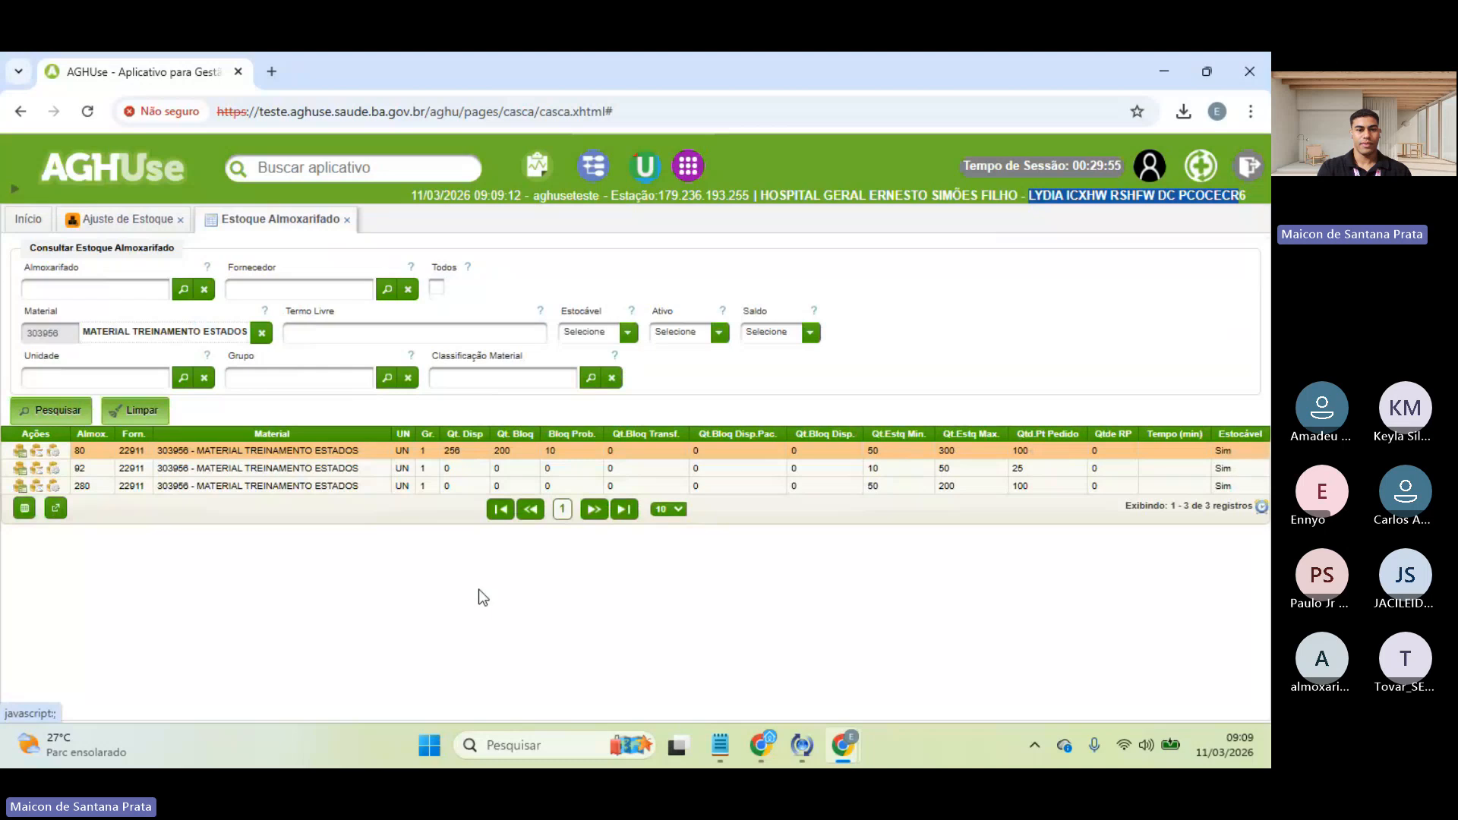
double_click(455, 451)
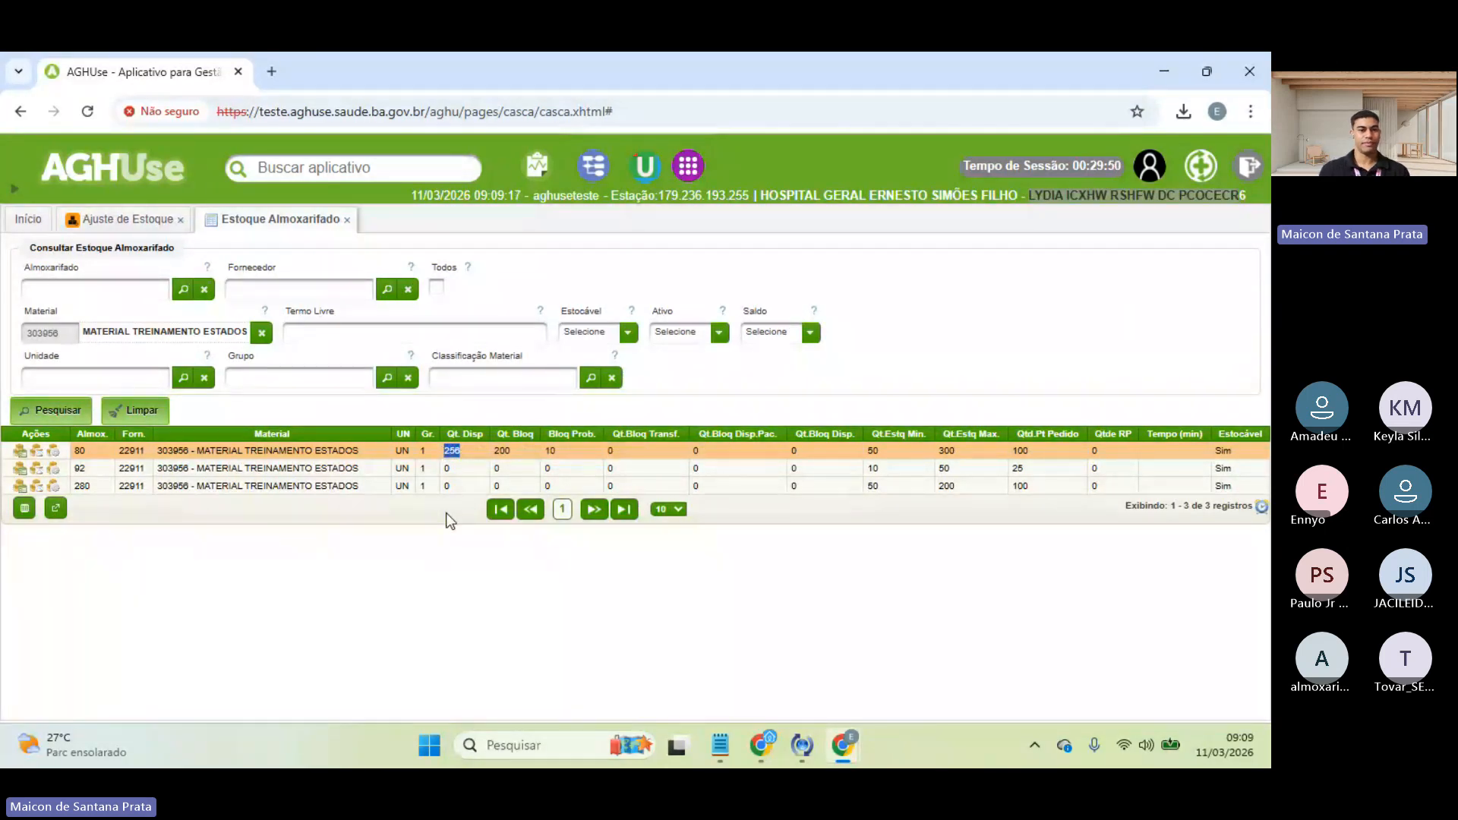
click(131, 228)
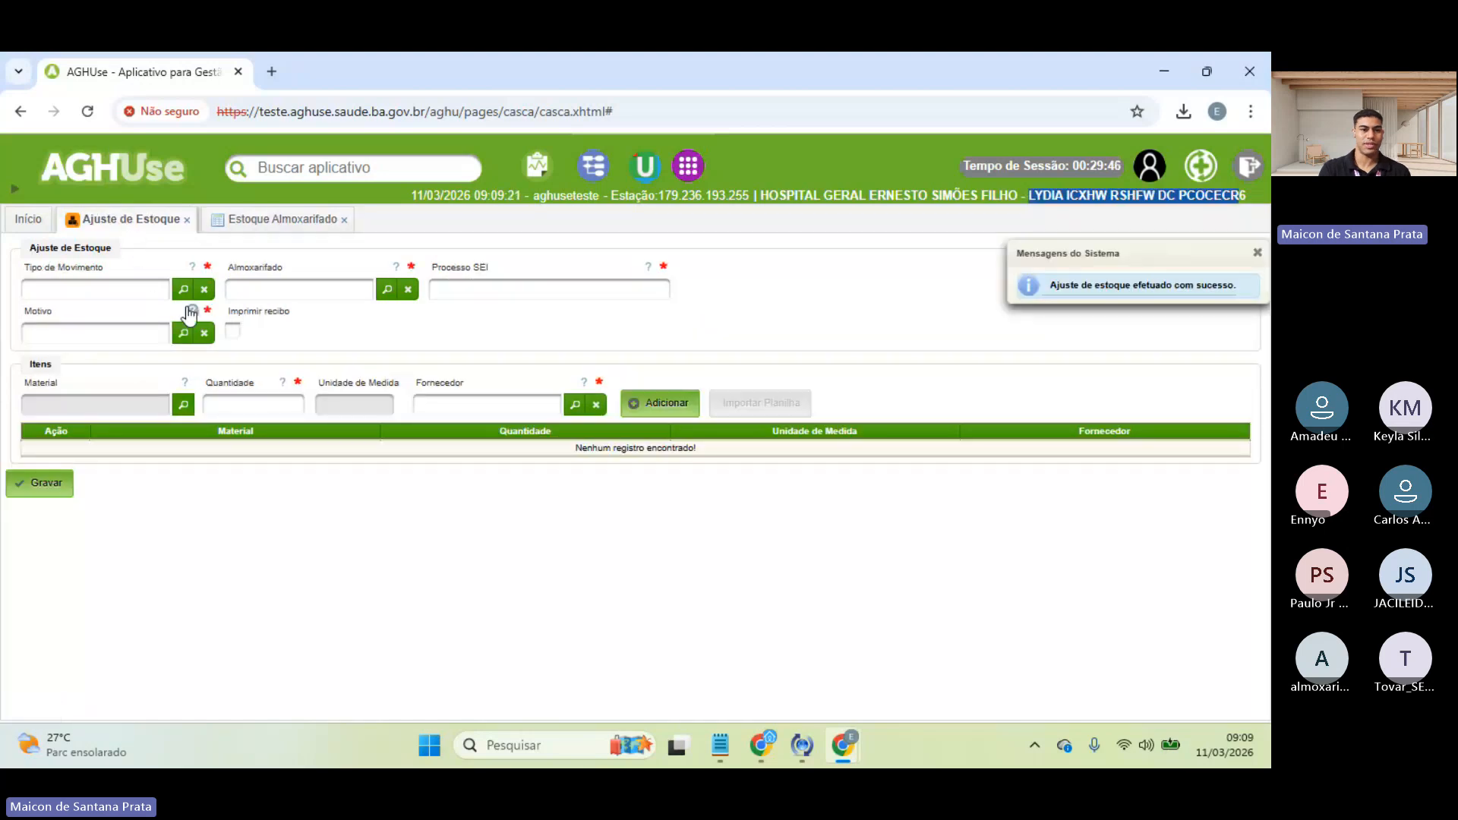
- Set movement type AJUSTE MAIS, warehouse 80 ALMOXARIFADO CENTRAL, and reason 12 DIFERENCA DE ESTOQUE - AJUSTE INVENTARIO
click(183, 289)
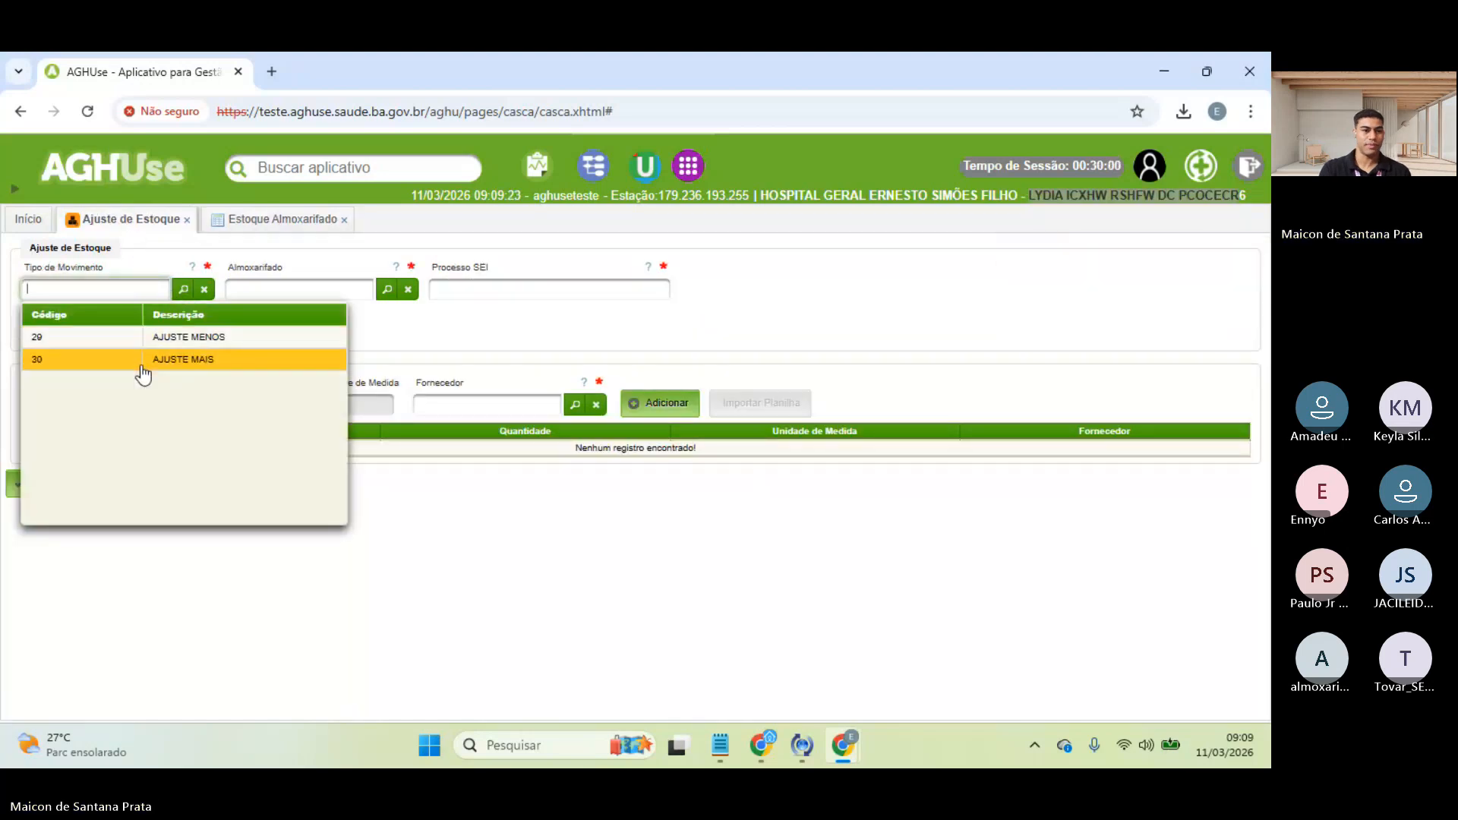
click(141, 365)
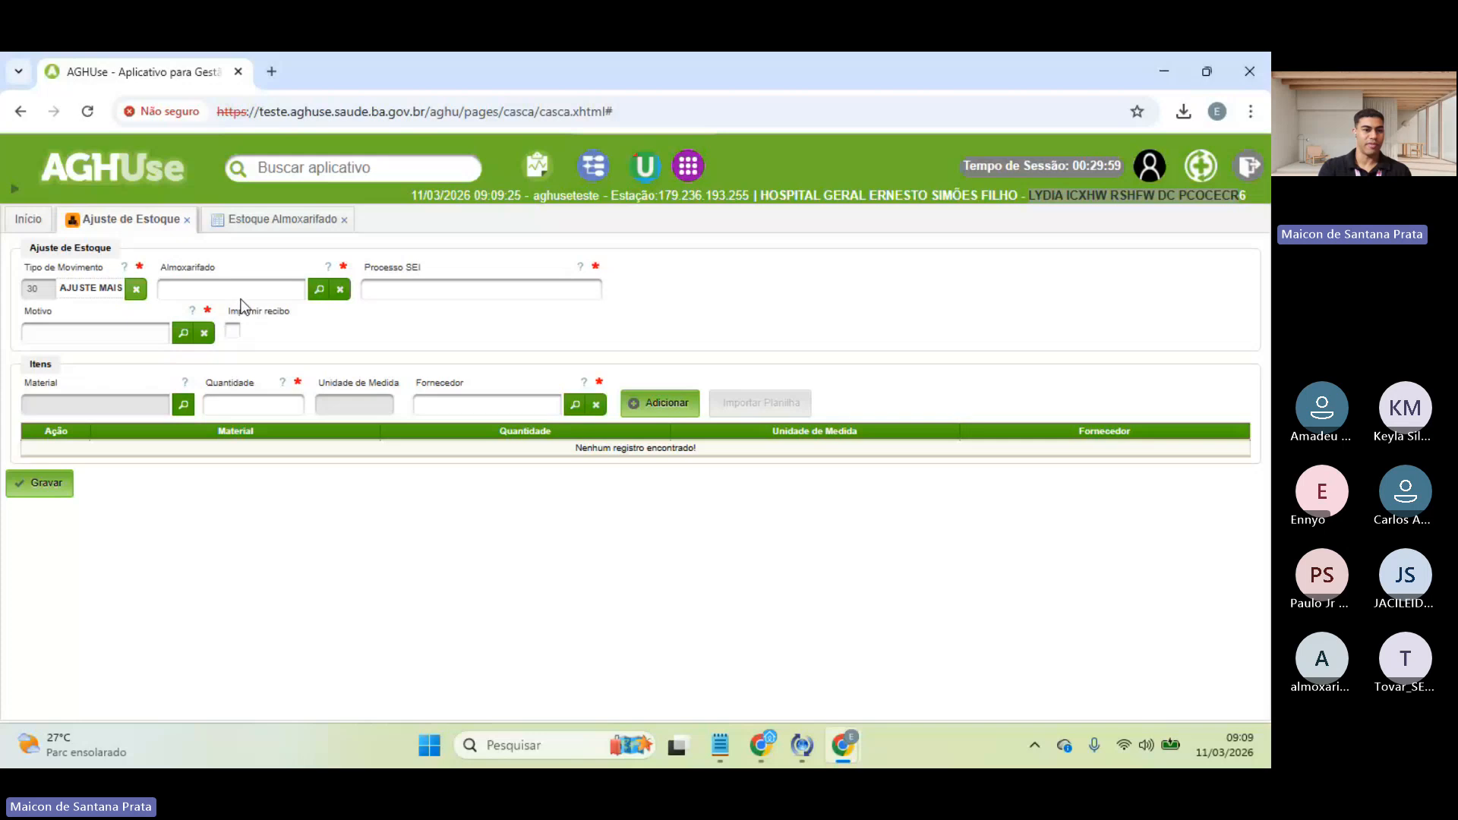
click(319, 289)
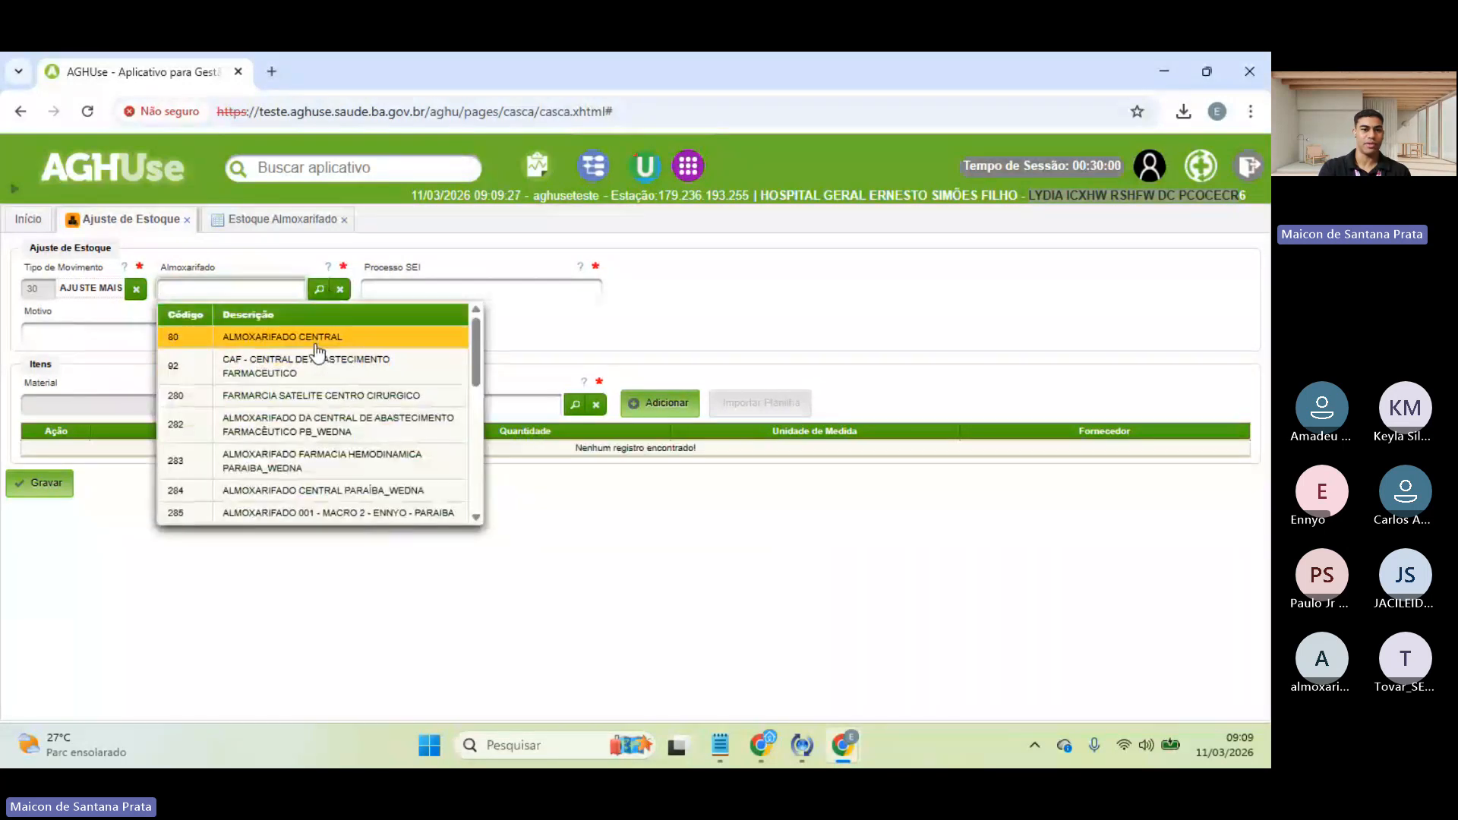
click(314, 345)
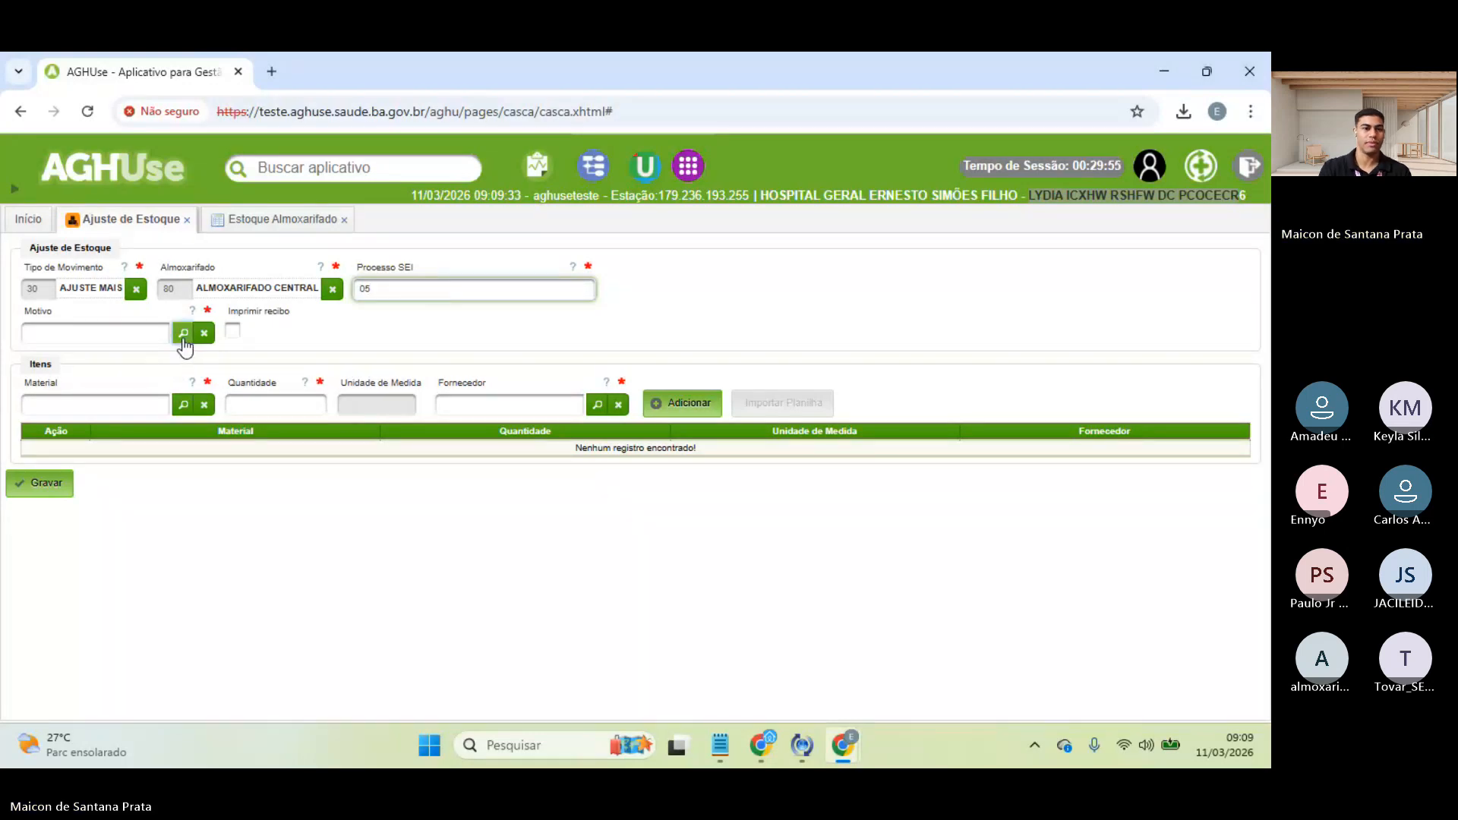
click(183, 334)
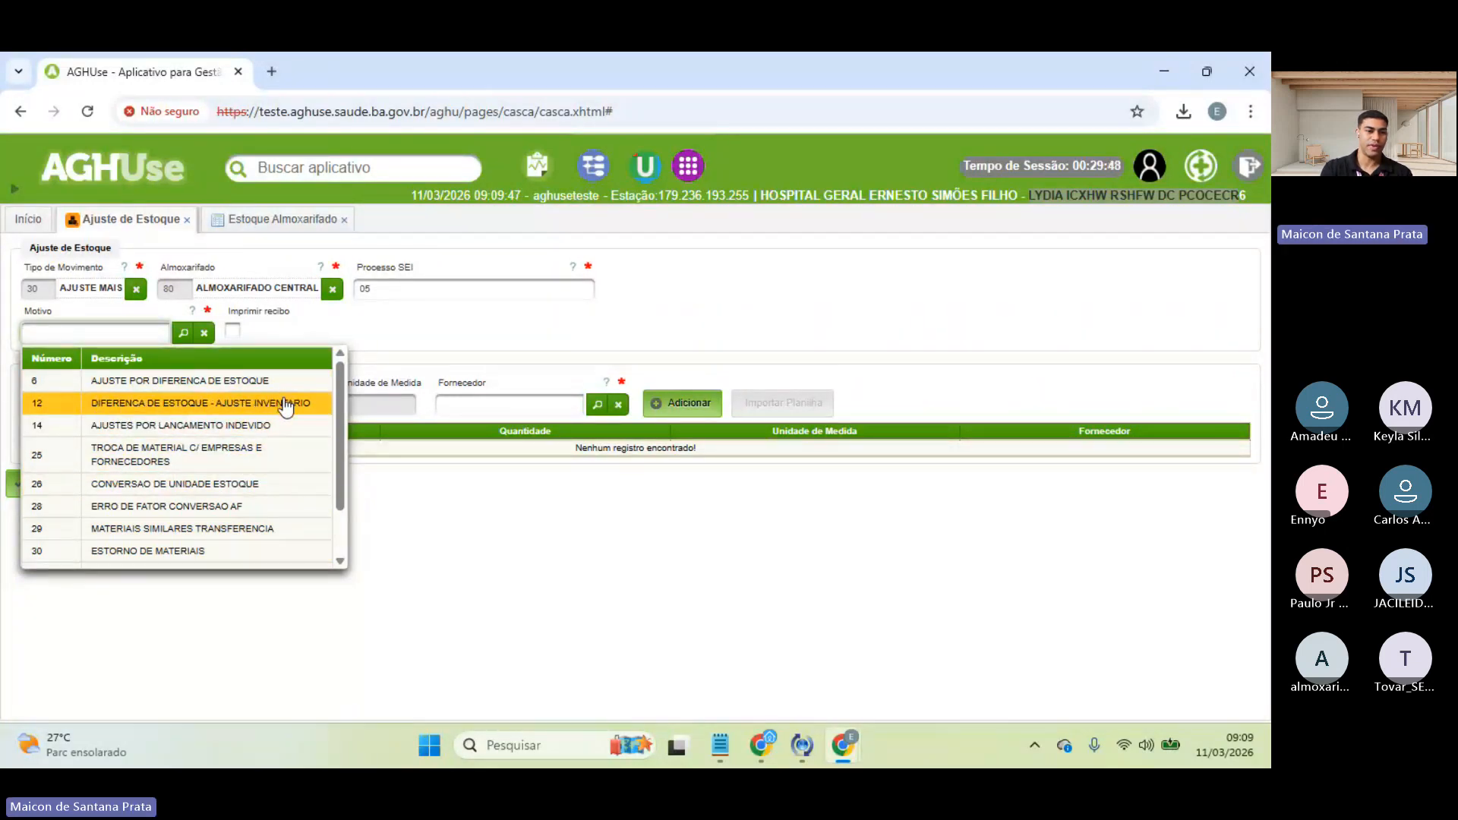
click(168, 411)
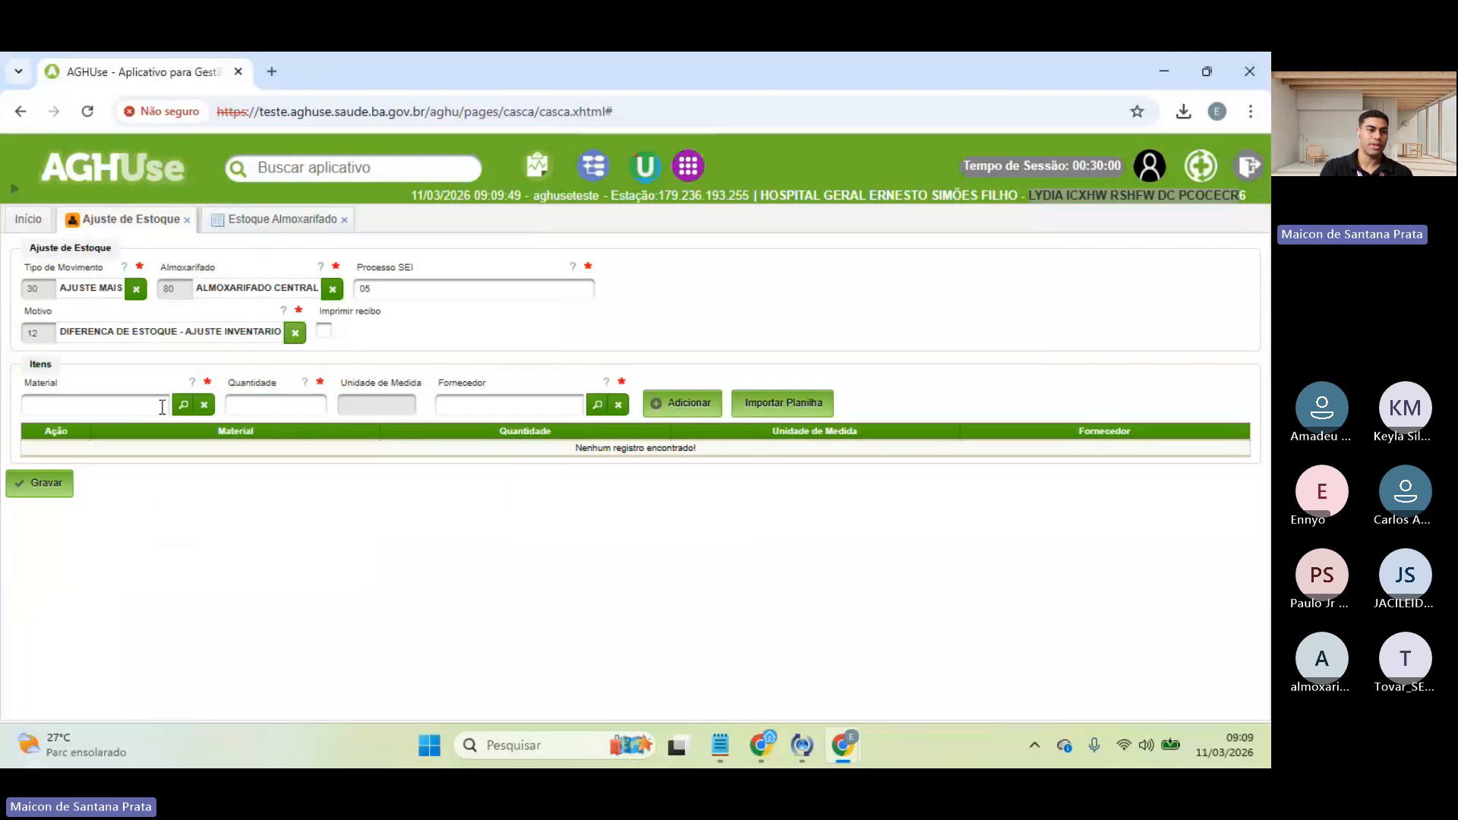
- Add 12 UN of MATERIAL TREINAMENTO ESTADOS from the state health secretariat and save the Ajuste Mais
click(184, 406)
text(esta)
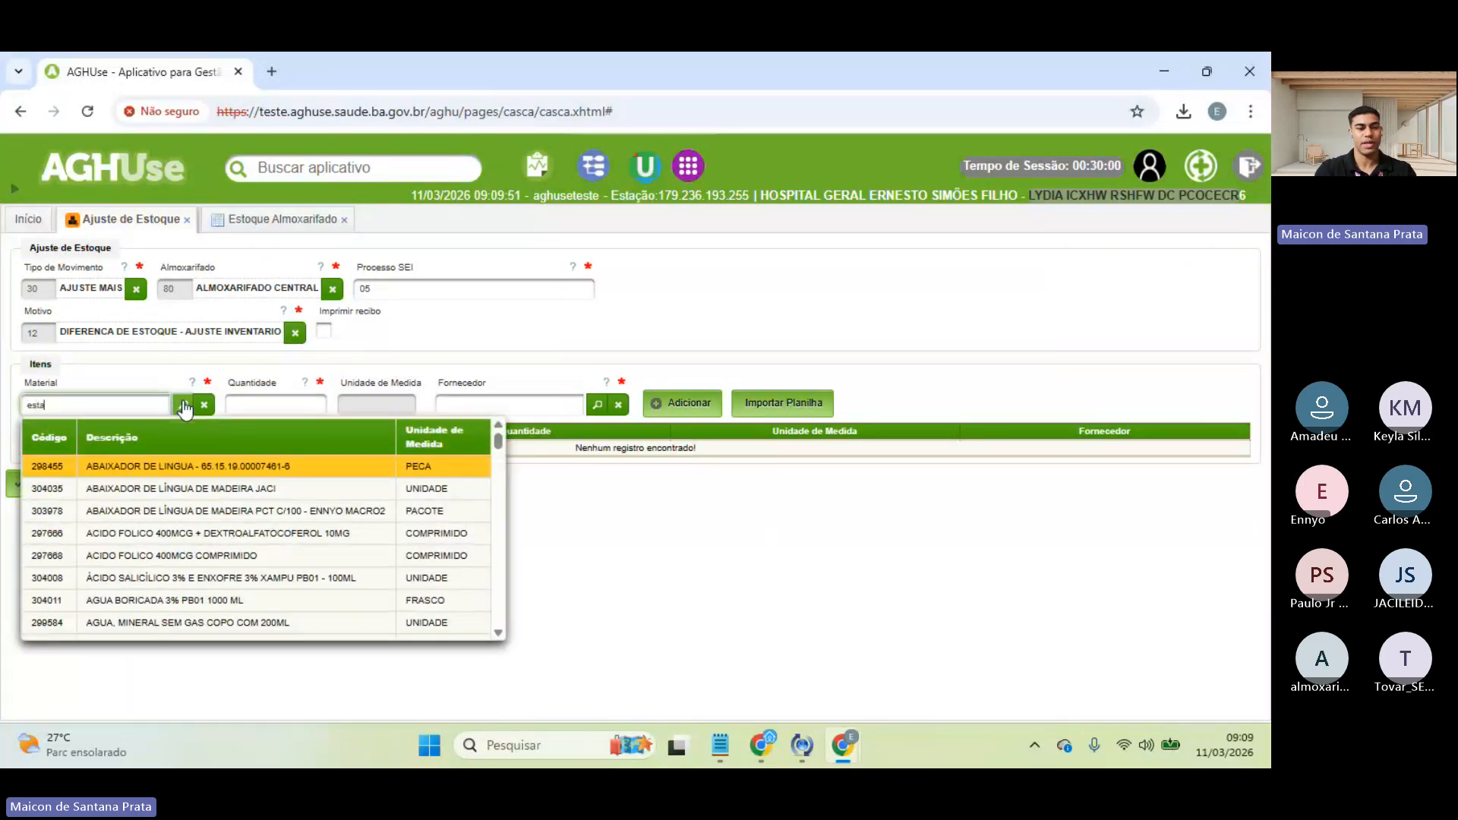
text(c)
click(185, 407)
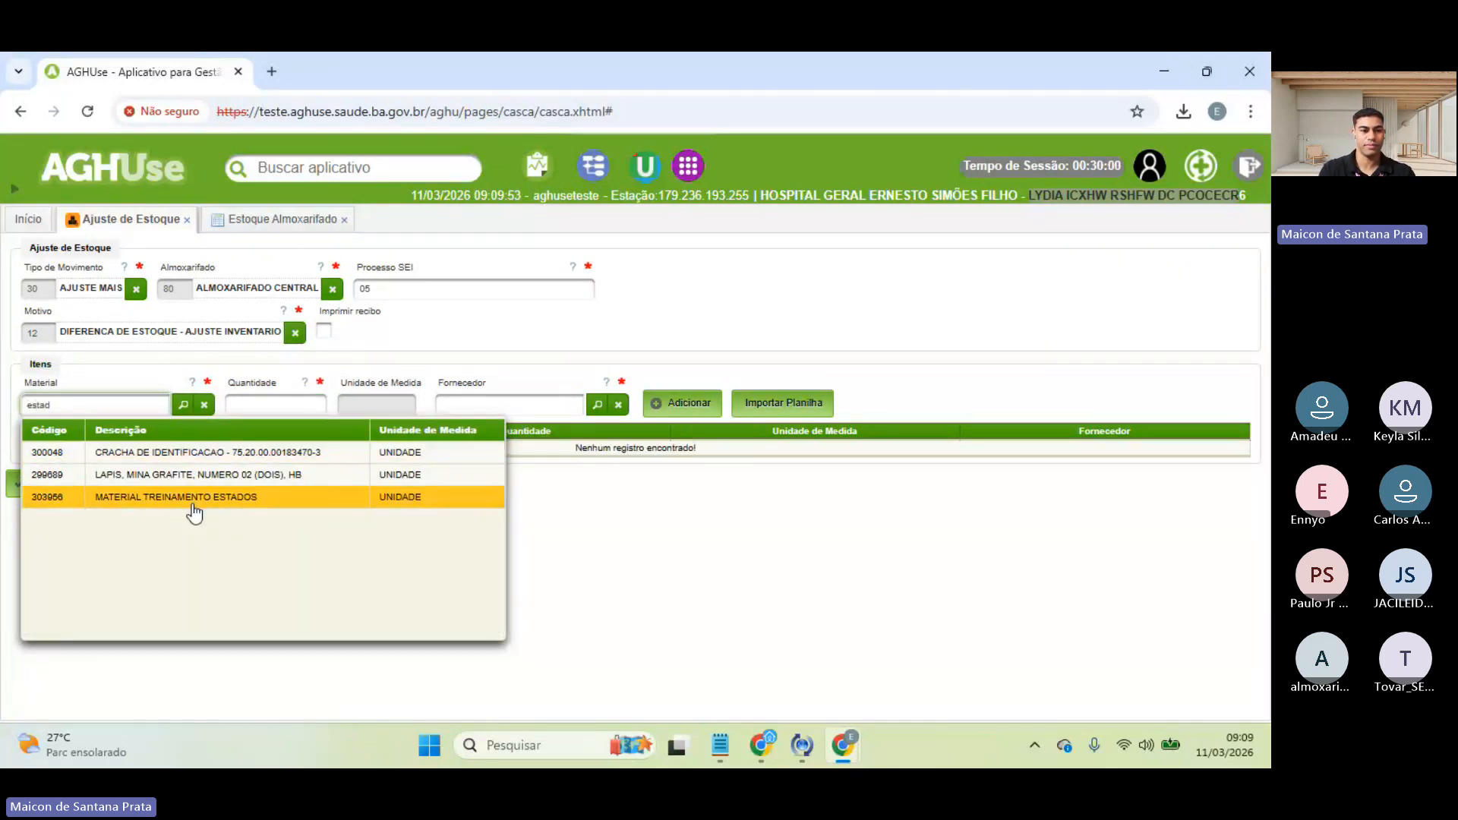
click(211, 523)
click(330, 409)
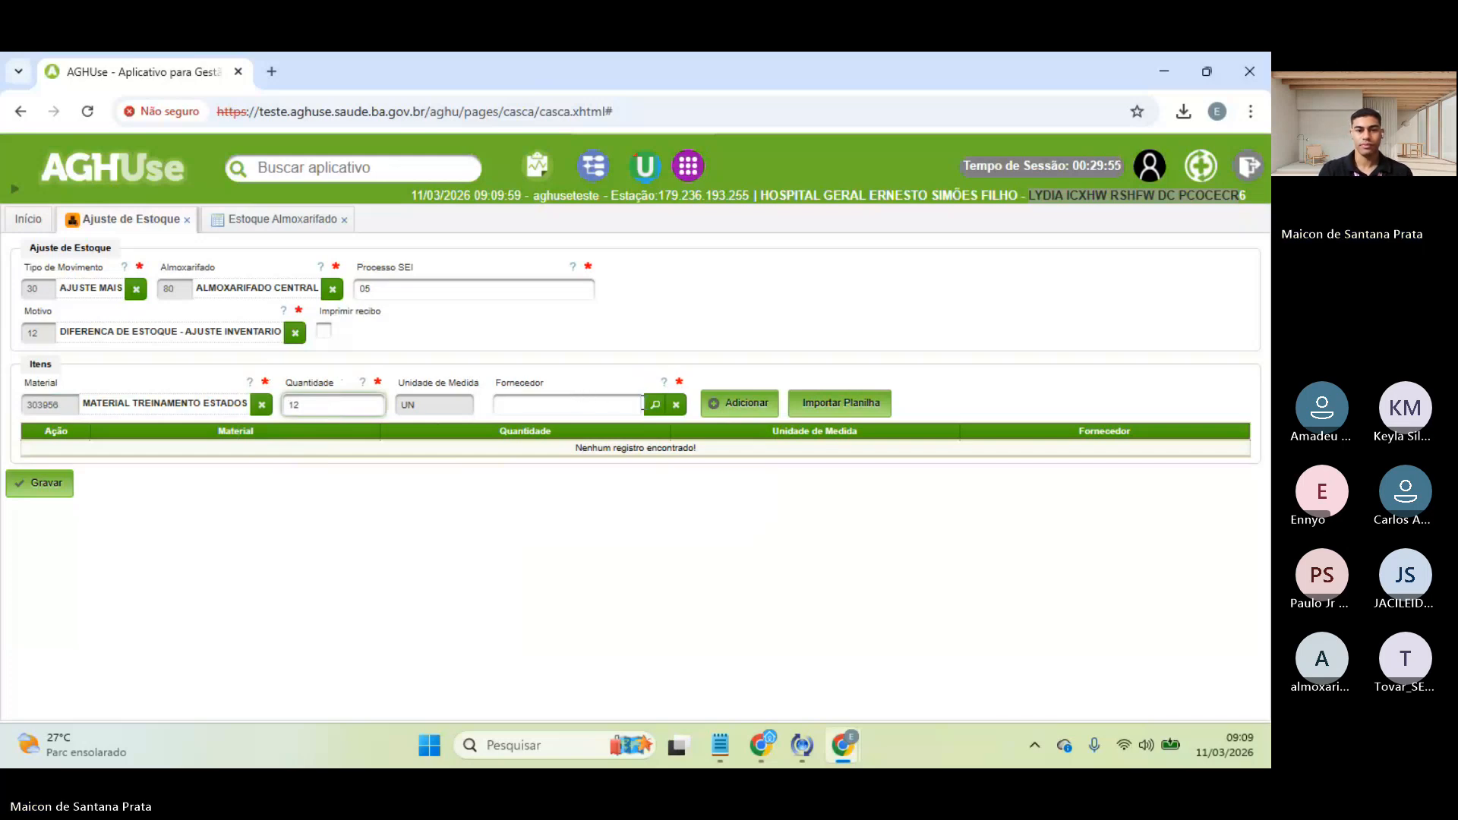
click(654, 405)
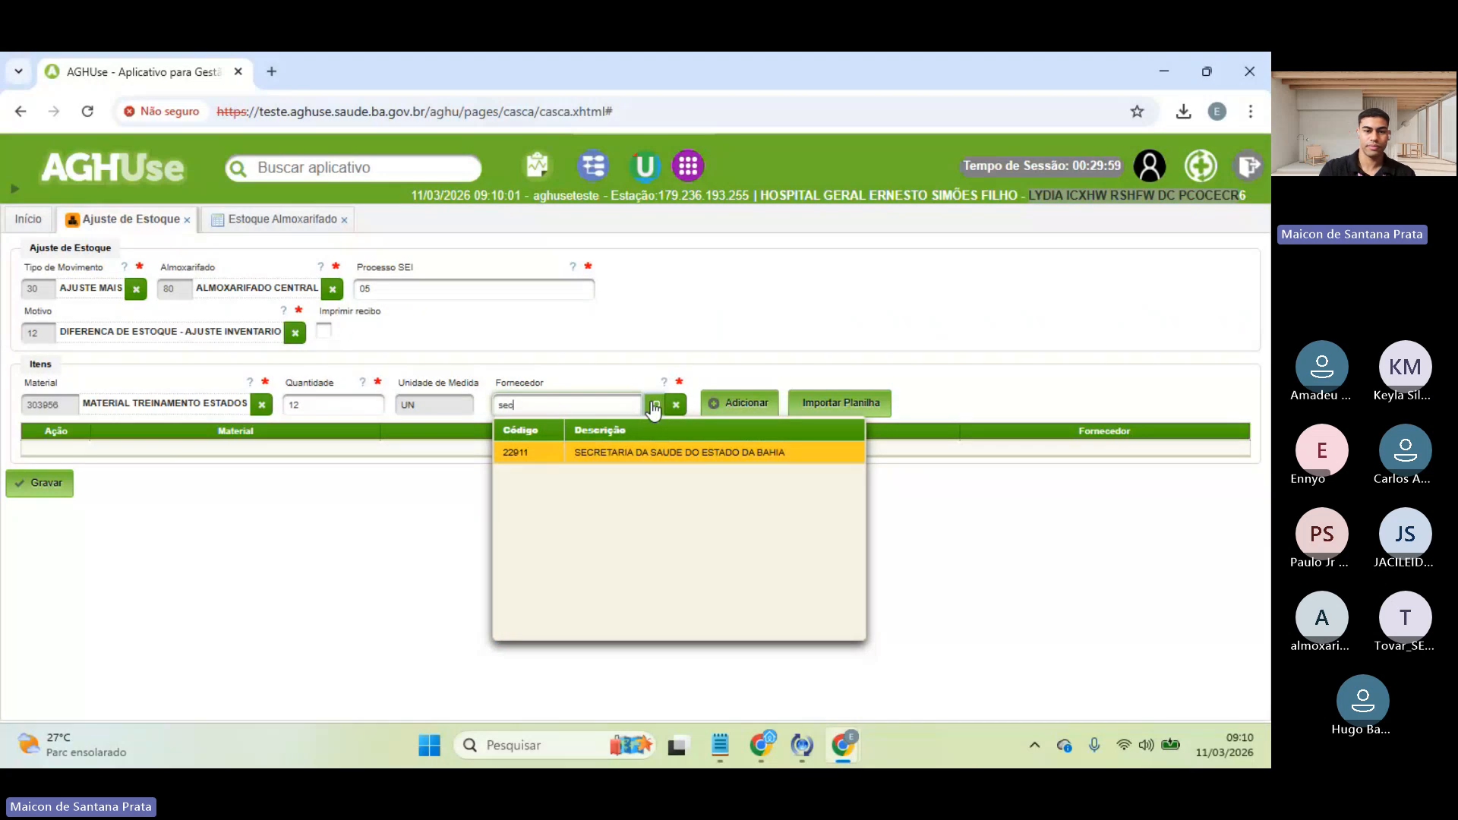
click(652, 452)
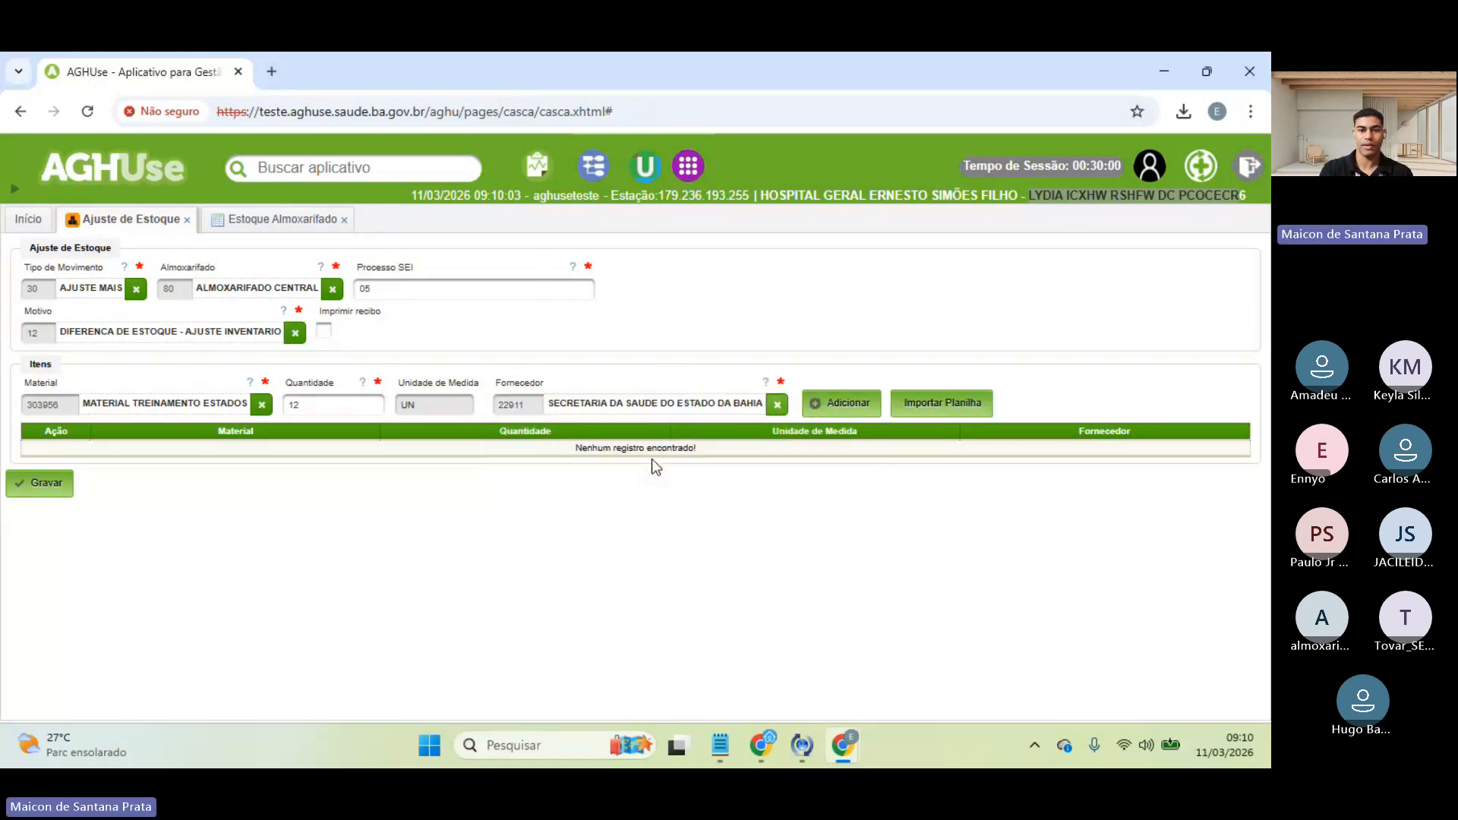
click(839, 412)
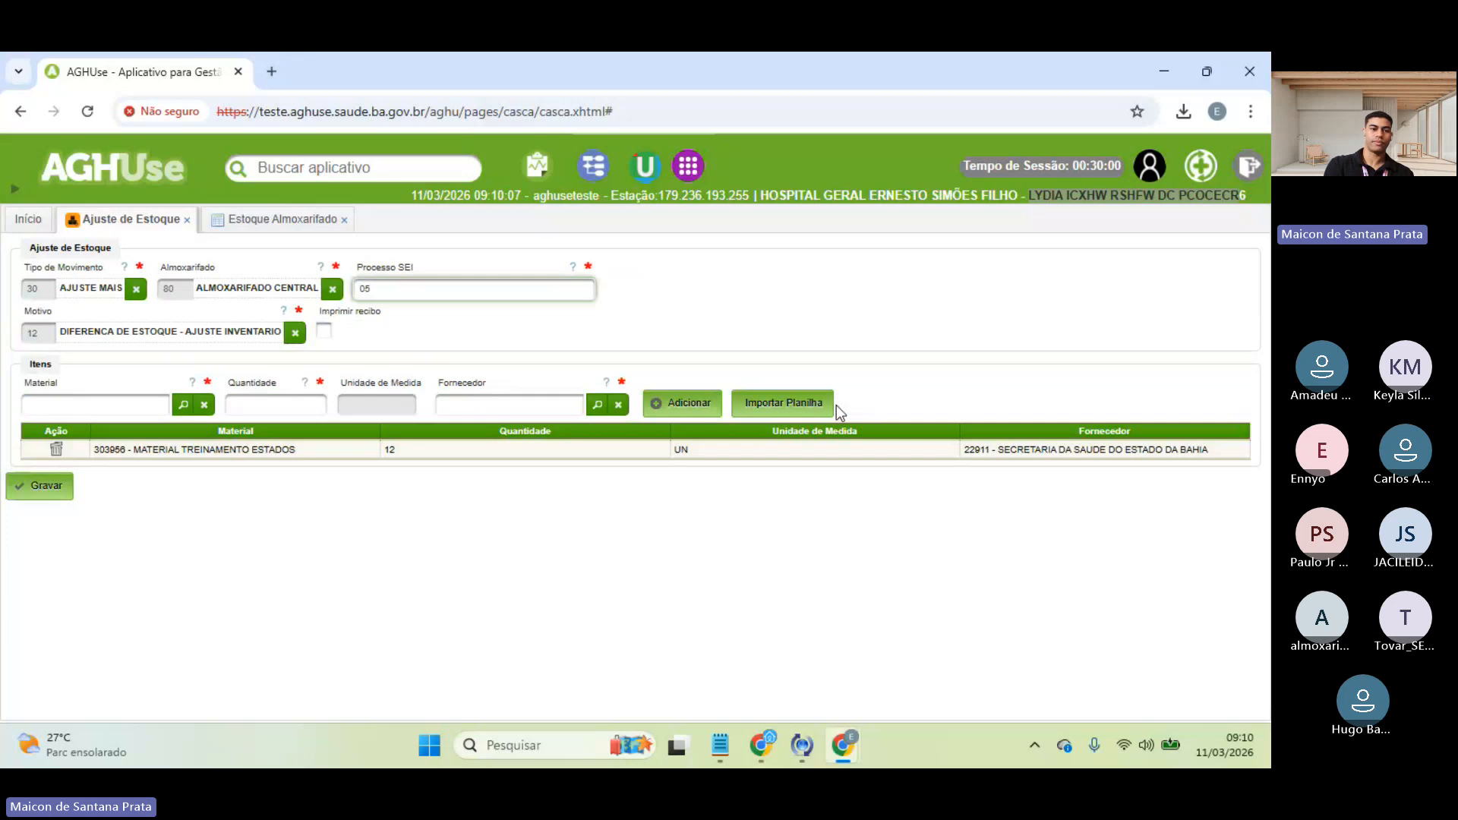
click(67, 486)
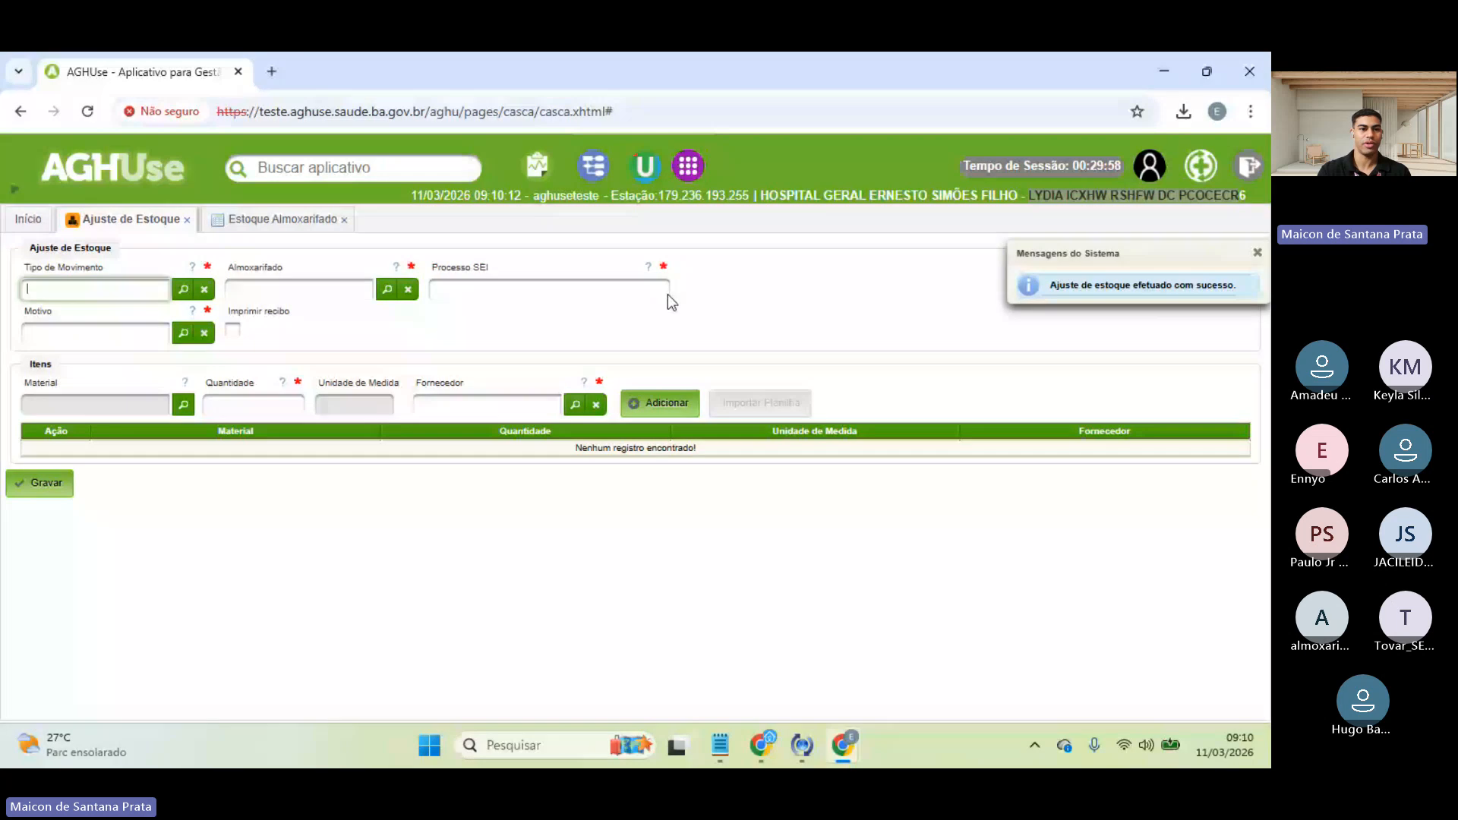
- Rerun the Estoque Almoxarifado search and compare 256 available and 212 blocked against the Ajuste de Estoque form
click(289, 220)
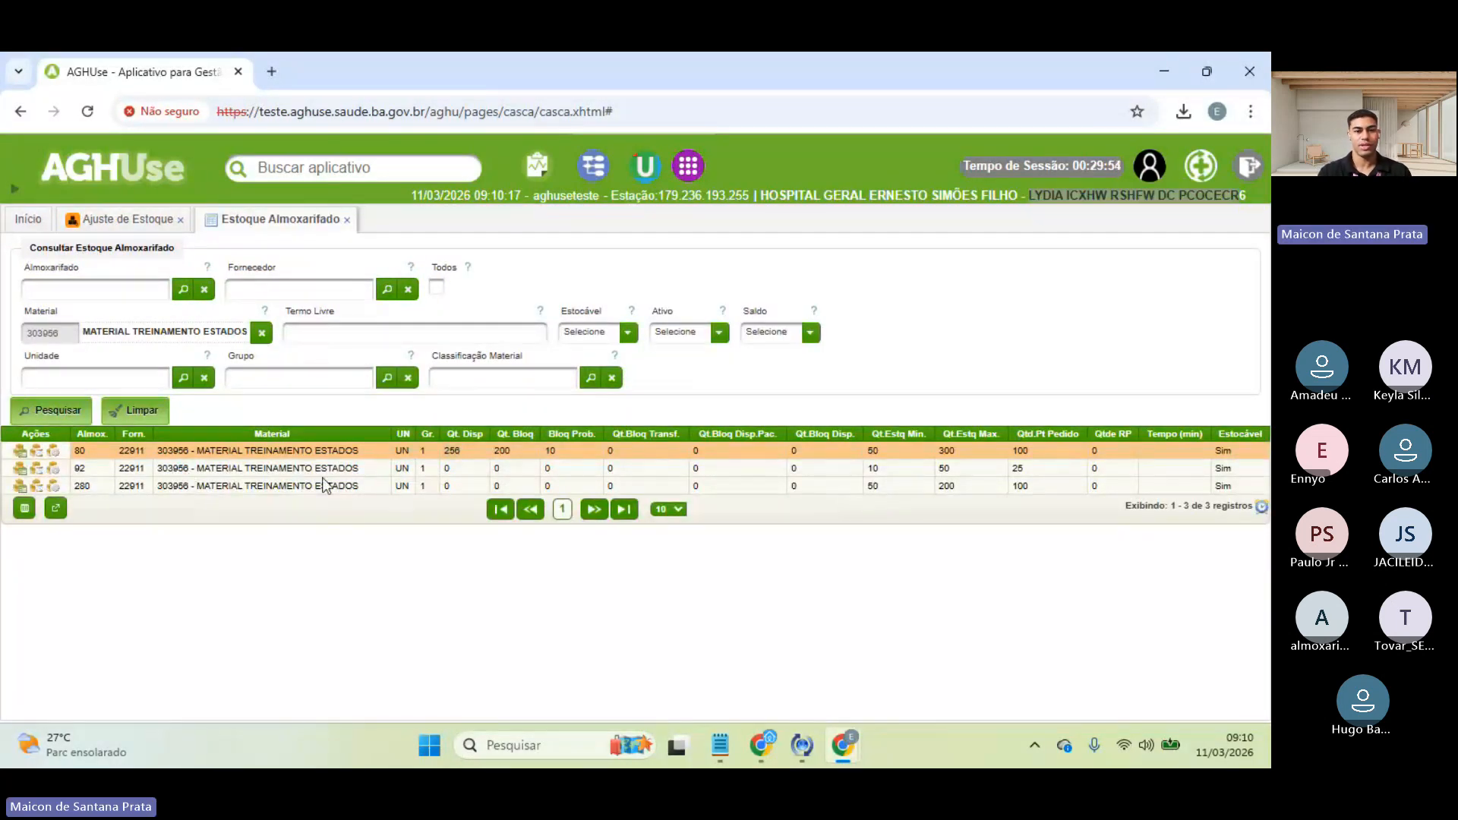
click(68, 407)
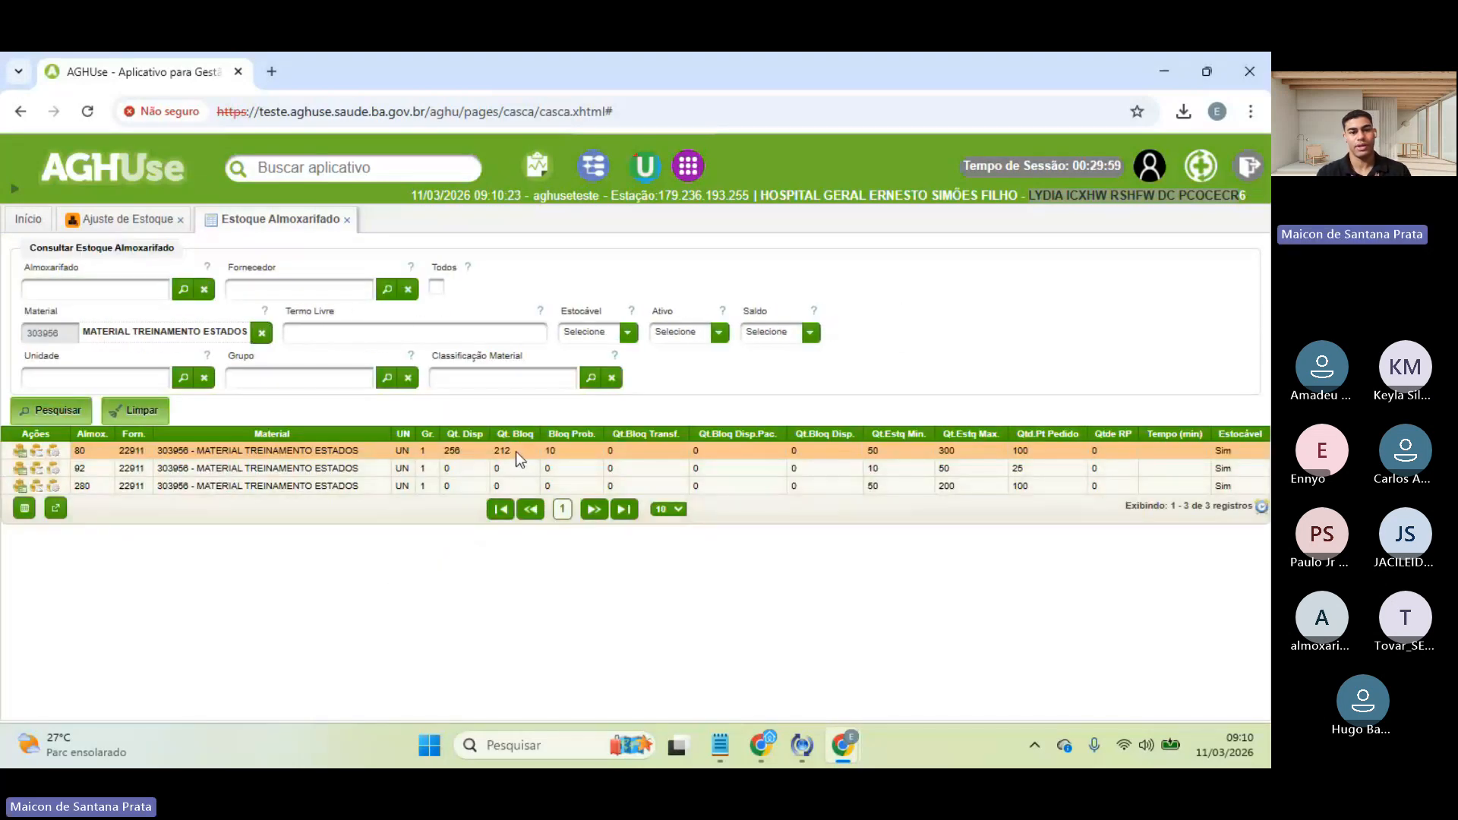
click(173, 219)
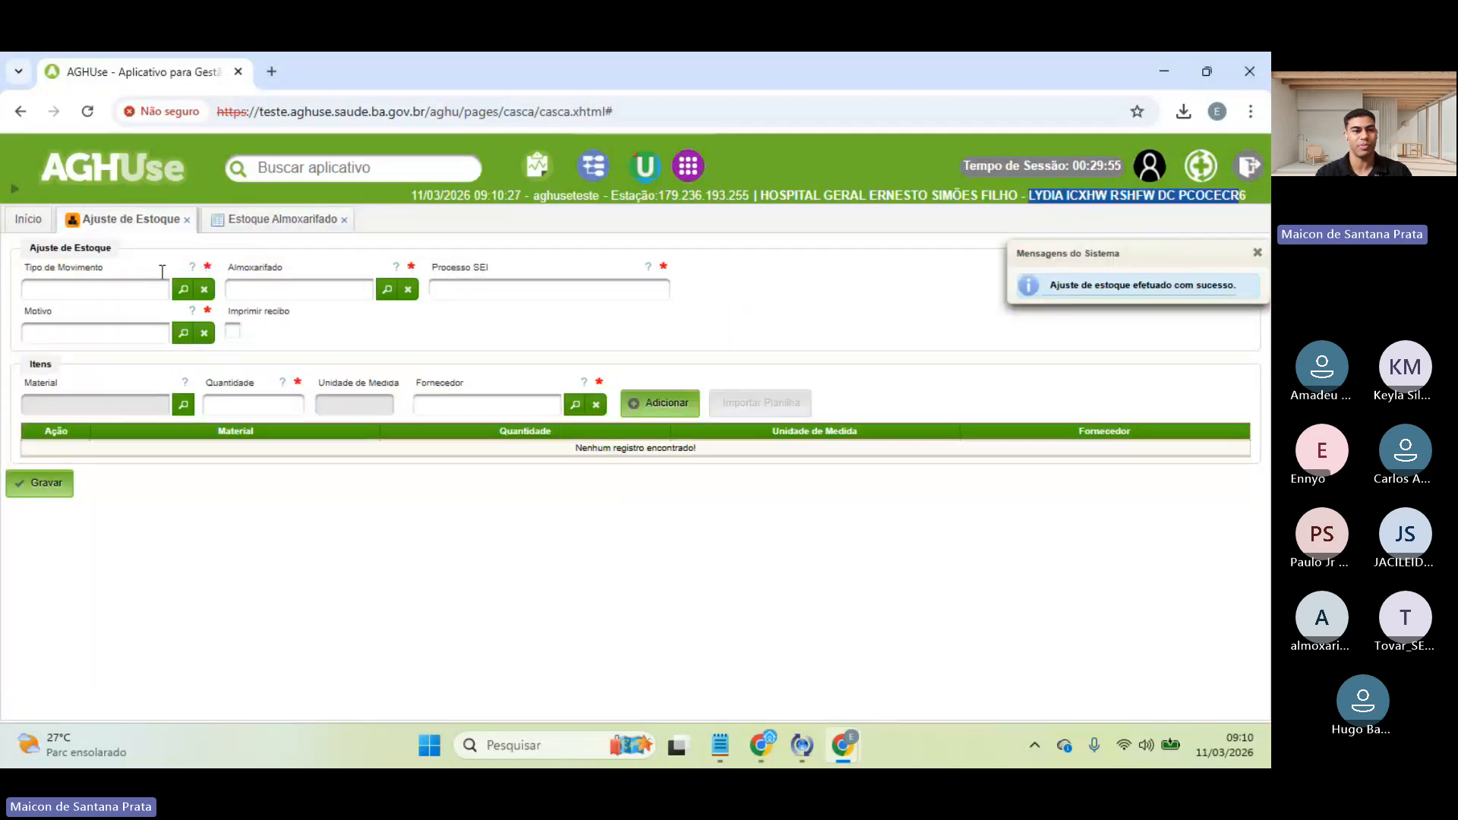
click(251, 225)
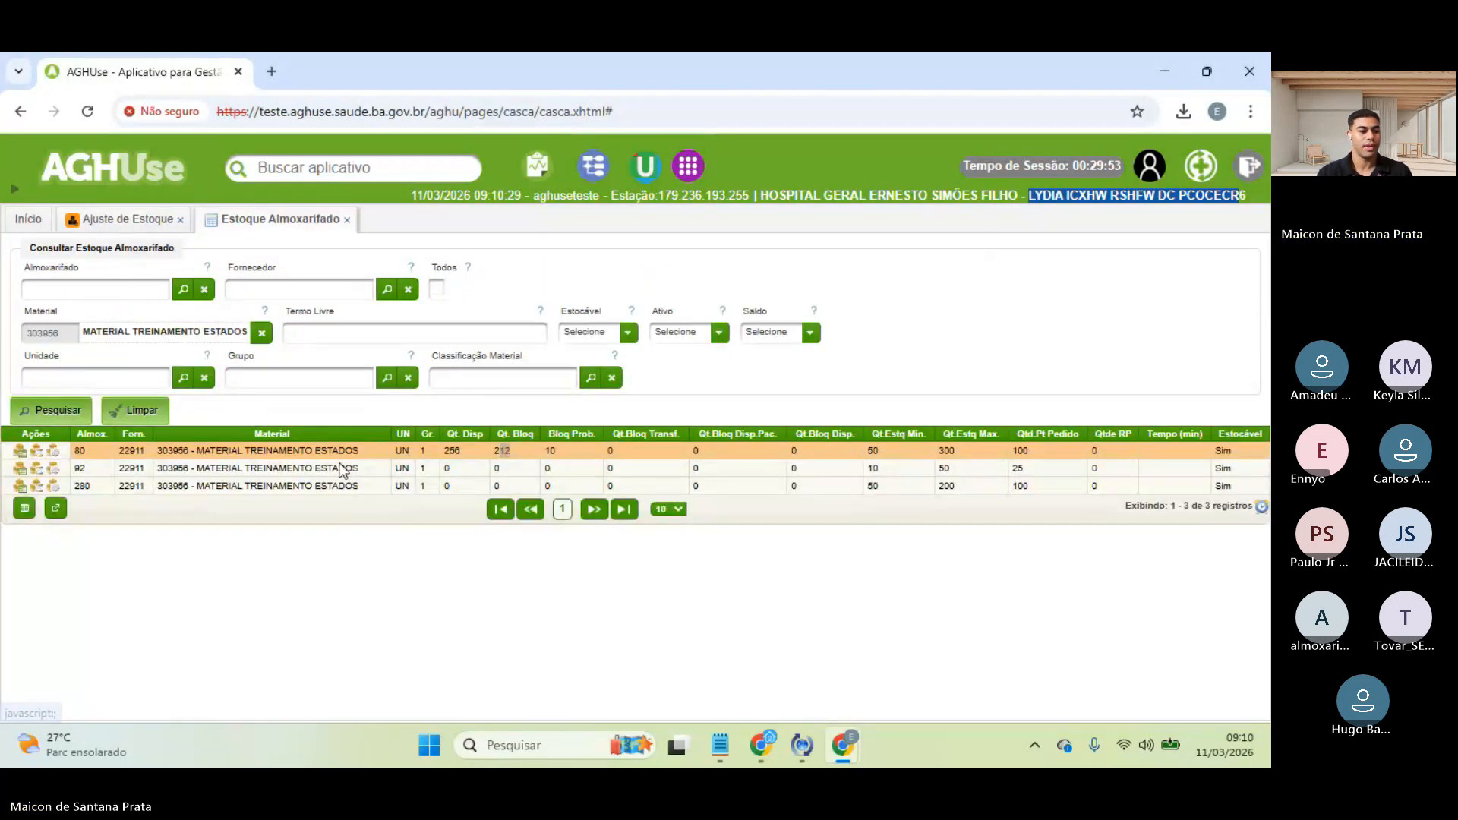
double_click(456, 453)
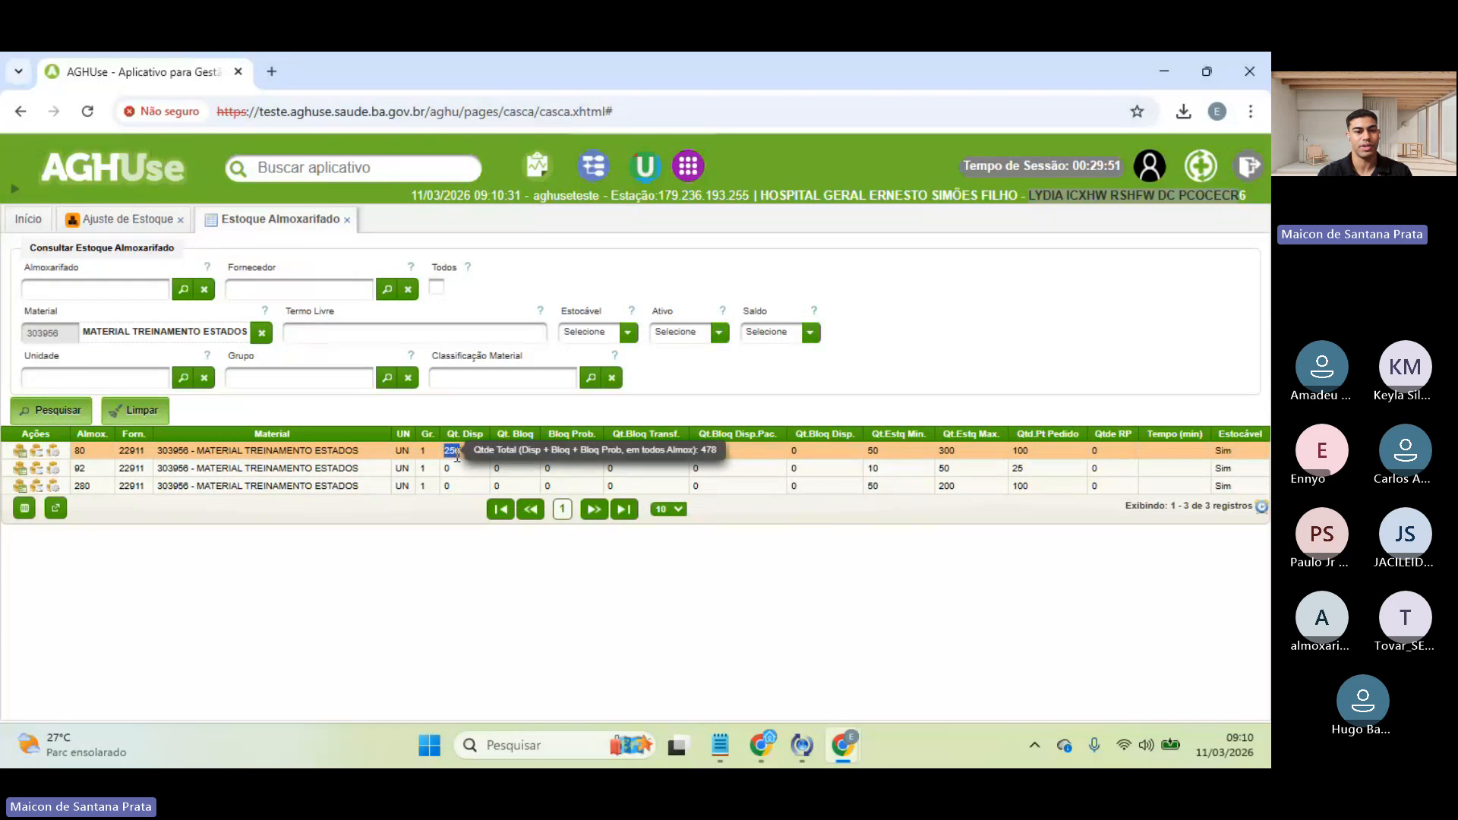
click(82, 221)
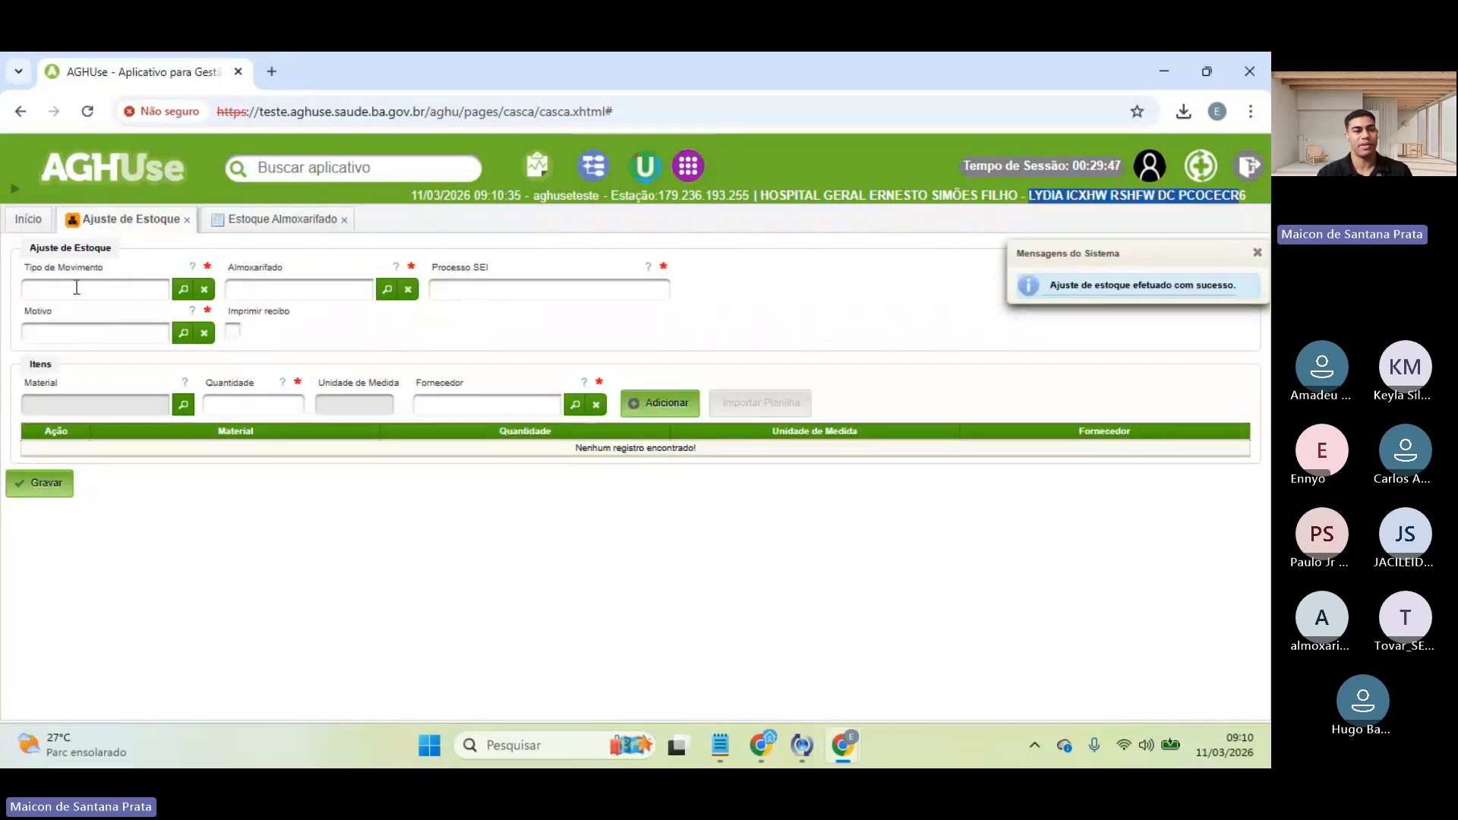
click(252, 227)
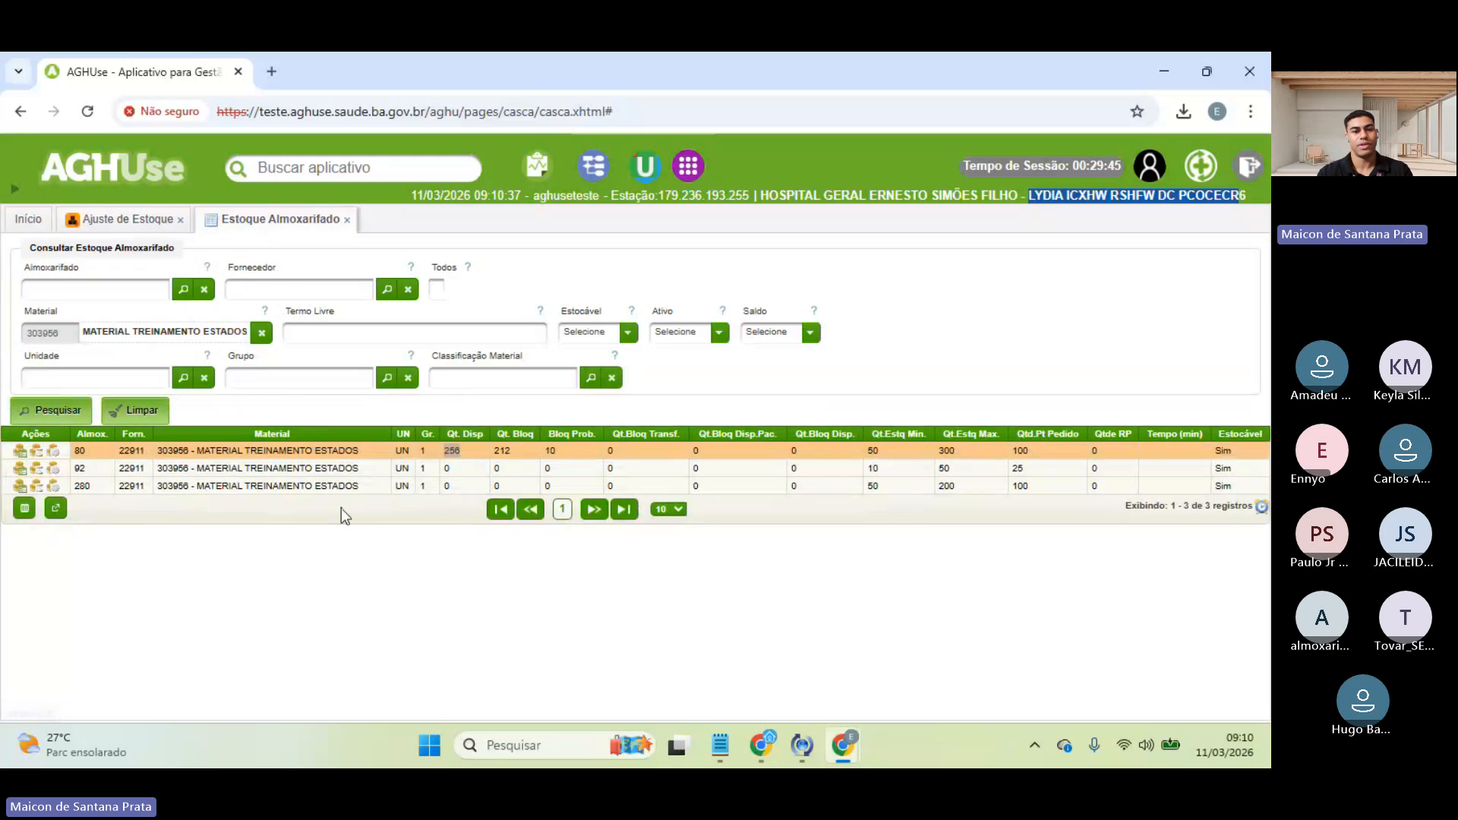
click(517, 452)
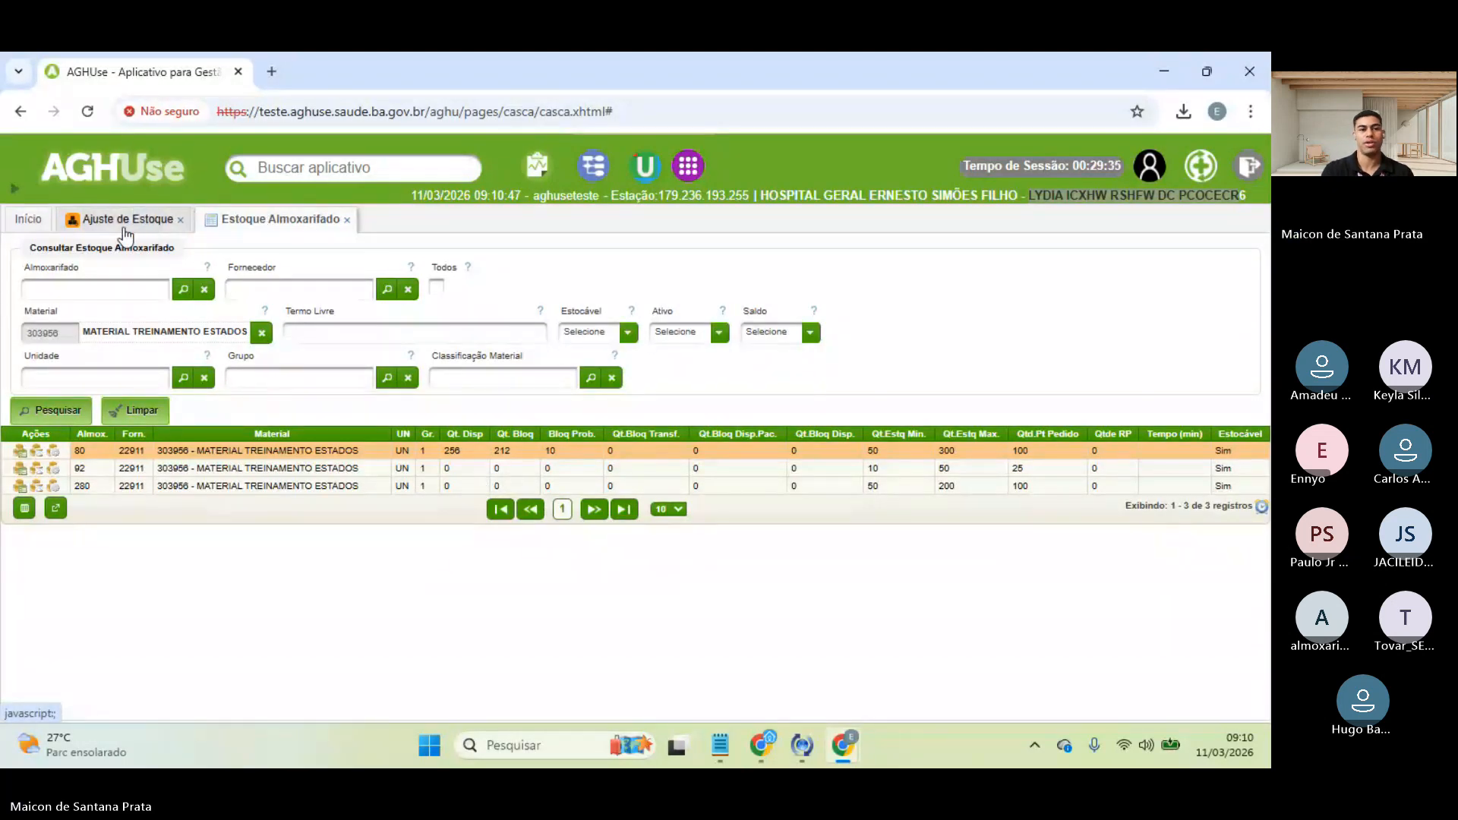
- Close the Estoque Almoxarifado tab and return to the Início application home page
click(34, 227)
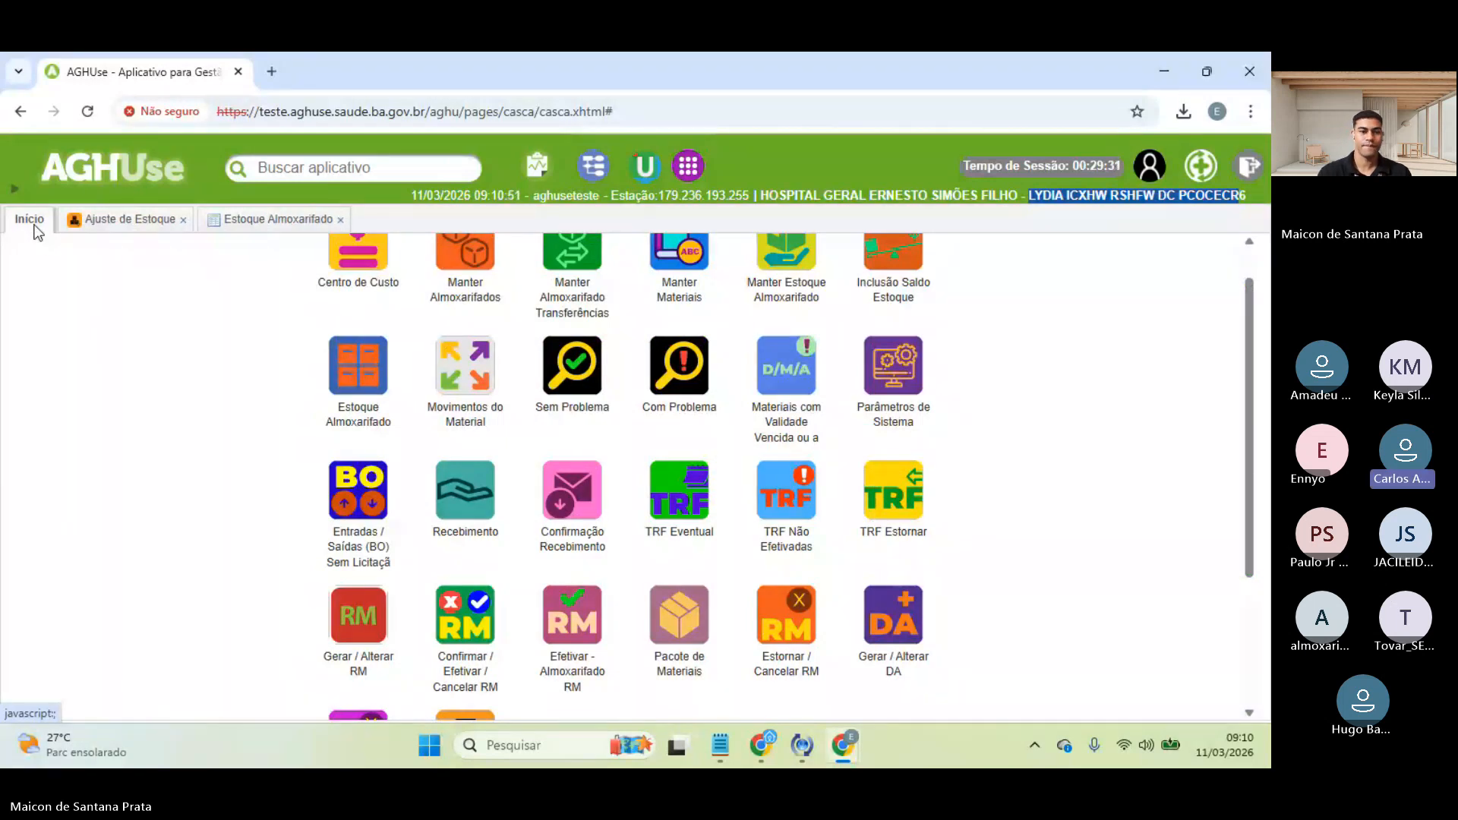
click(296, 219)
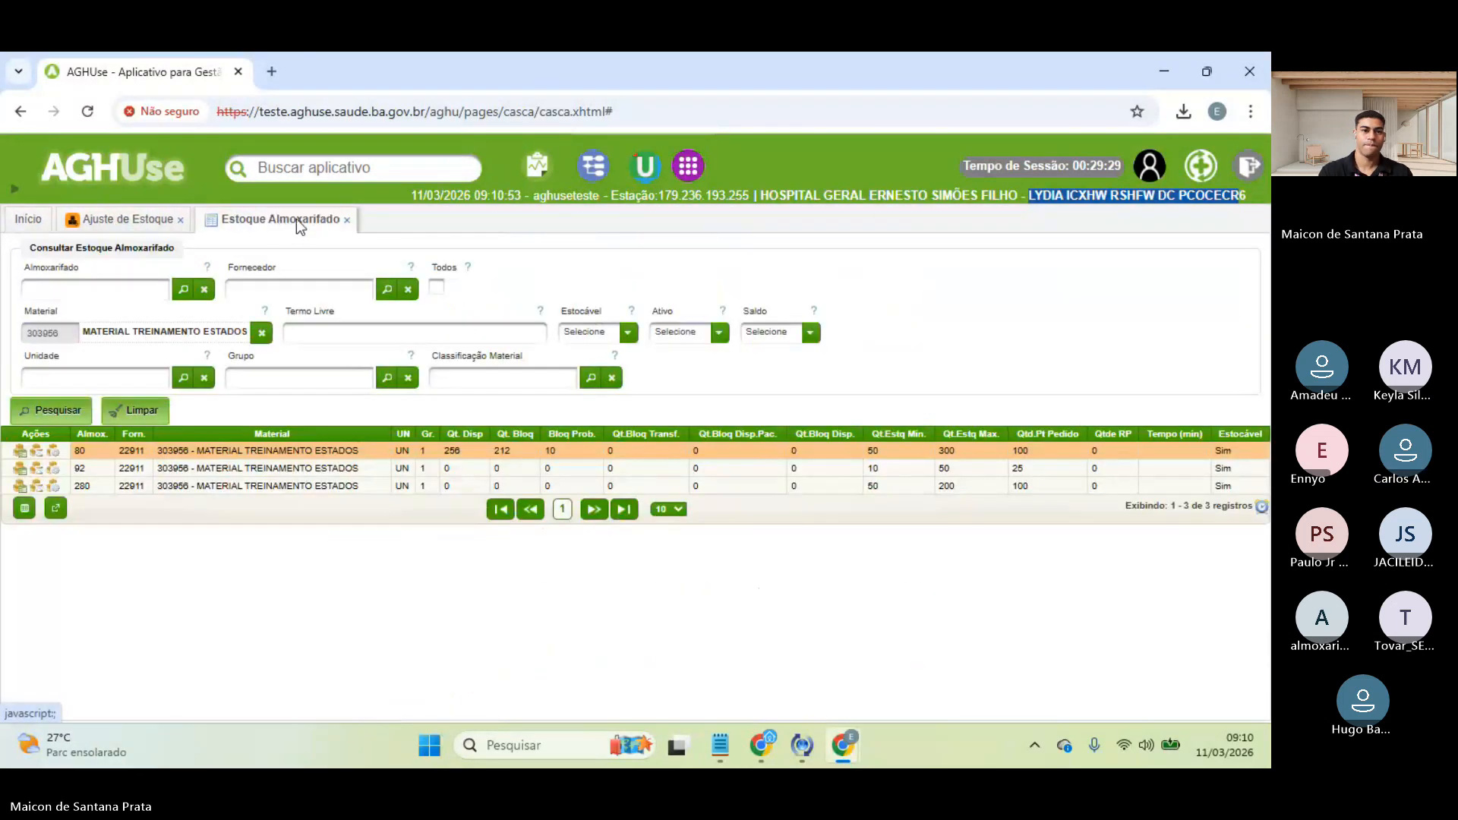
click(346, 220)
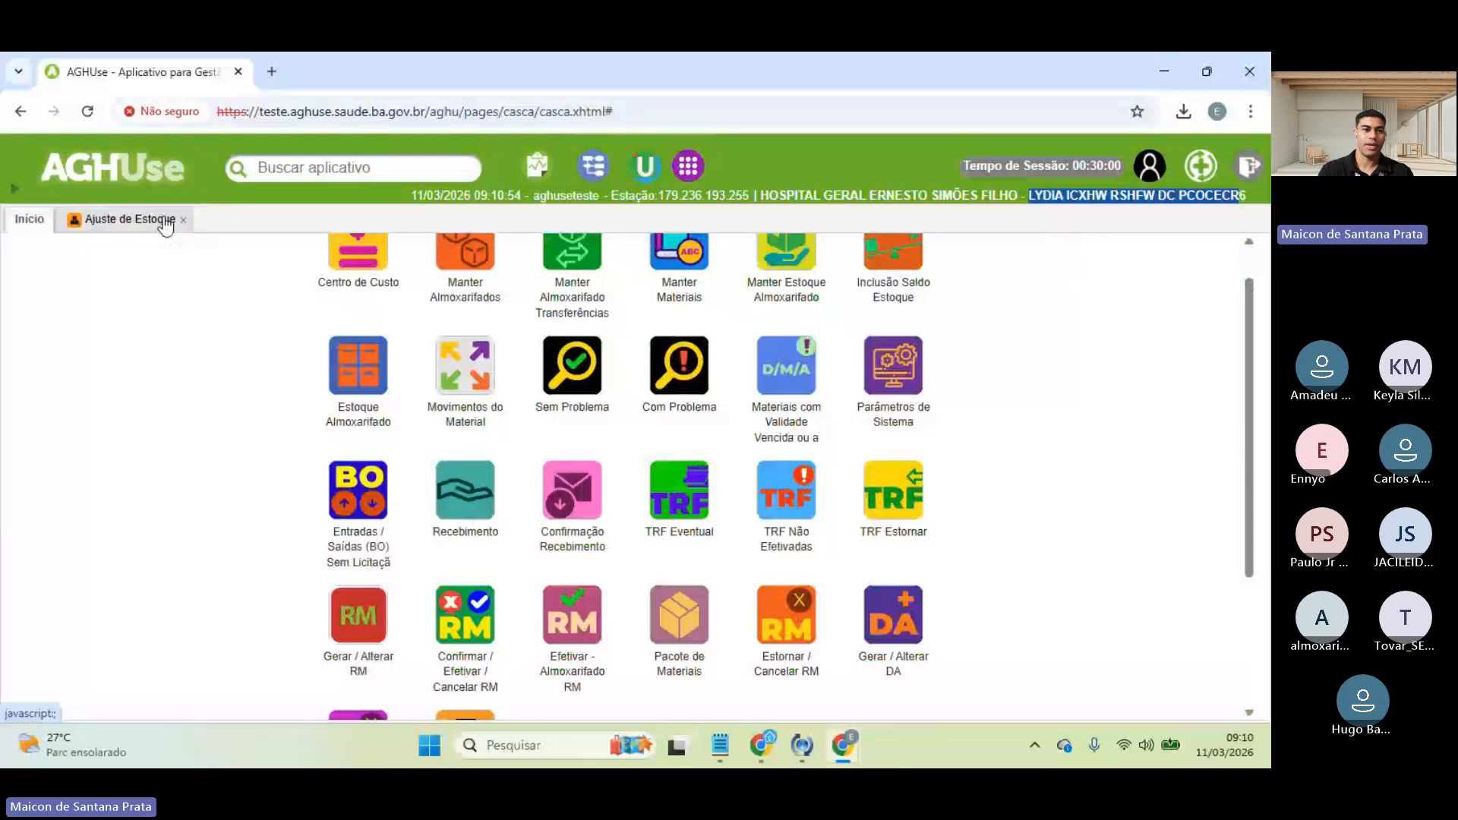
click(144, 220)
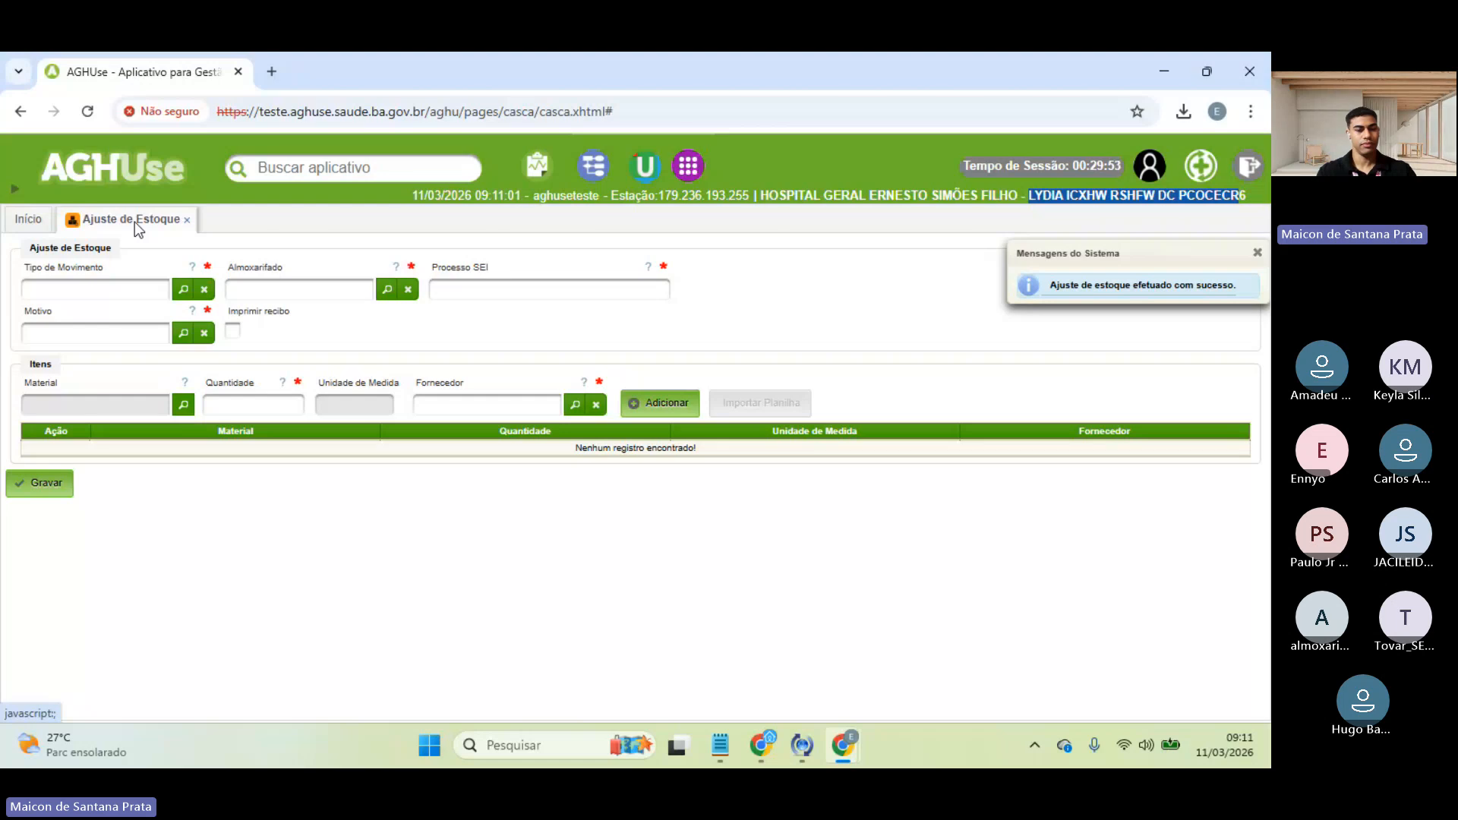
click(19, 223)
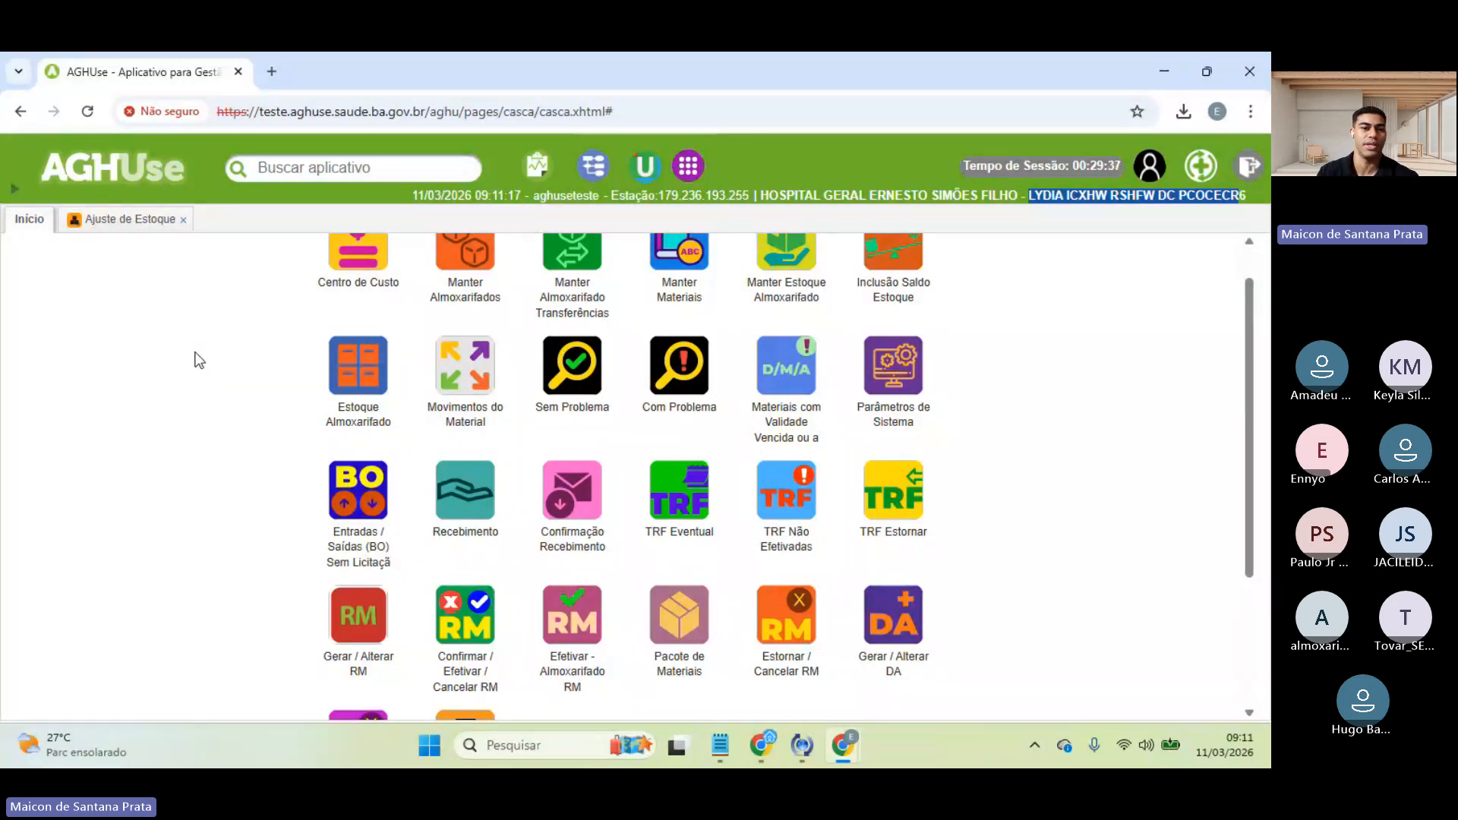
- Scroll through the Início icon grid, then switch with Alt+Tab to the Teams meeting window
scroll(199, 360, up, 1)
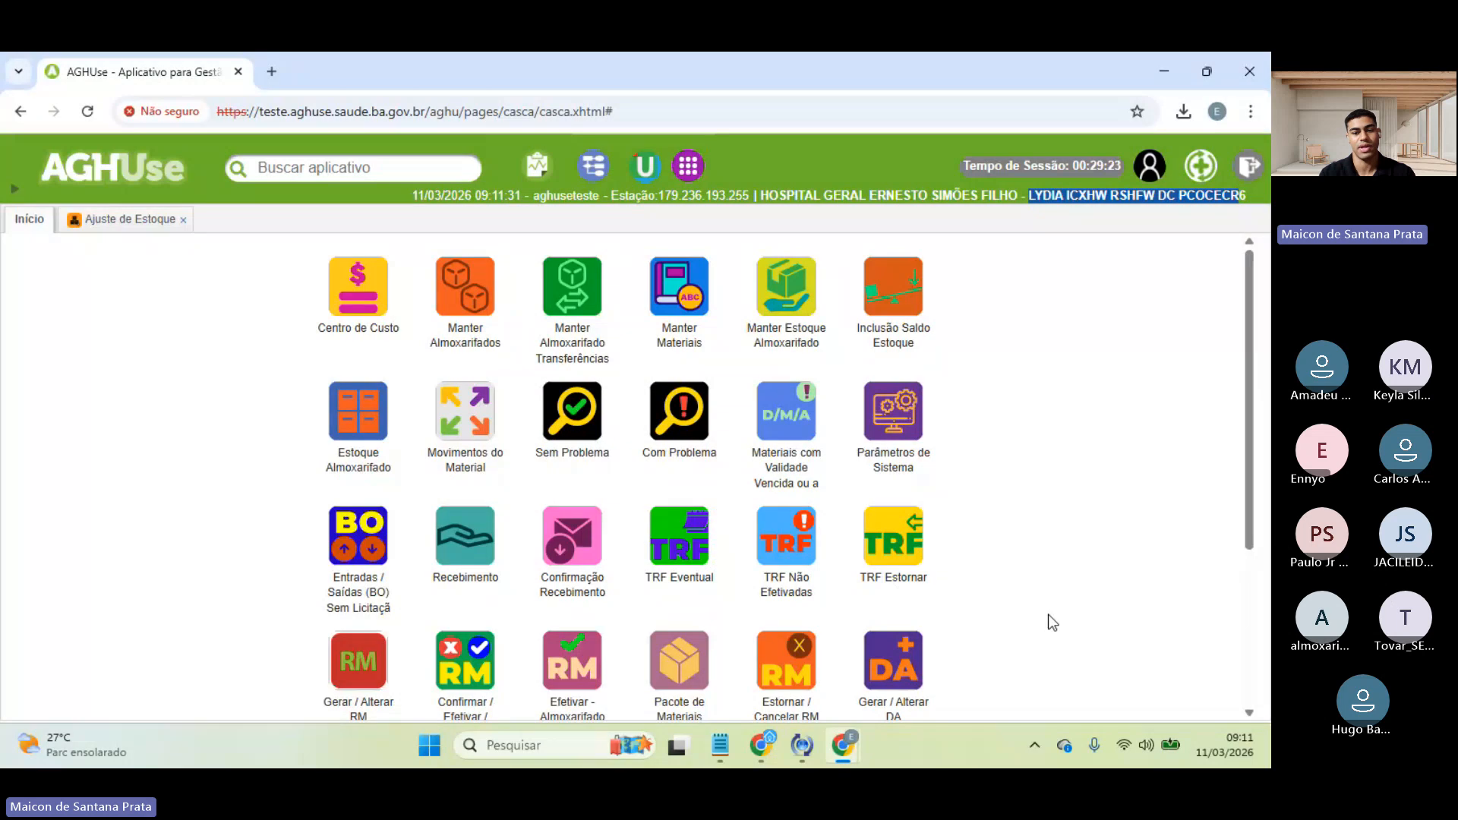
scroll(1048, 614, down, 1)
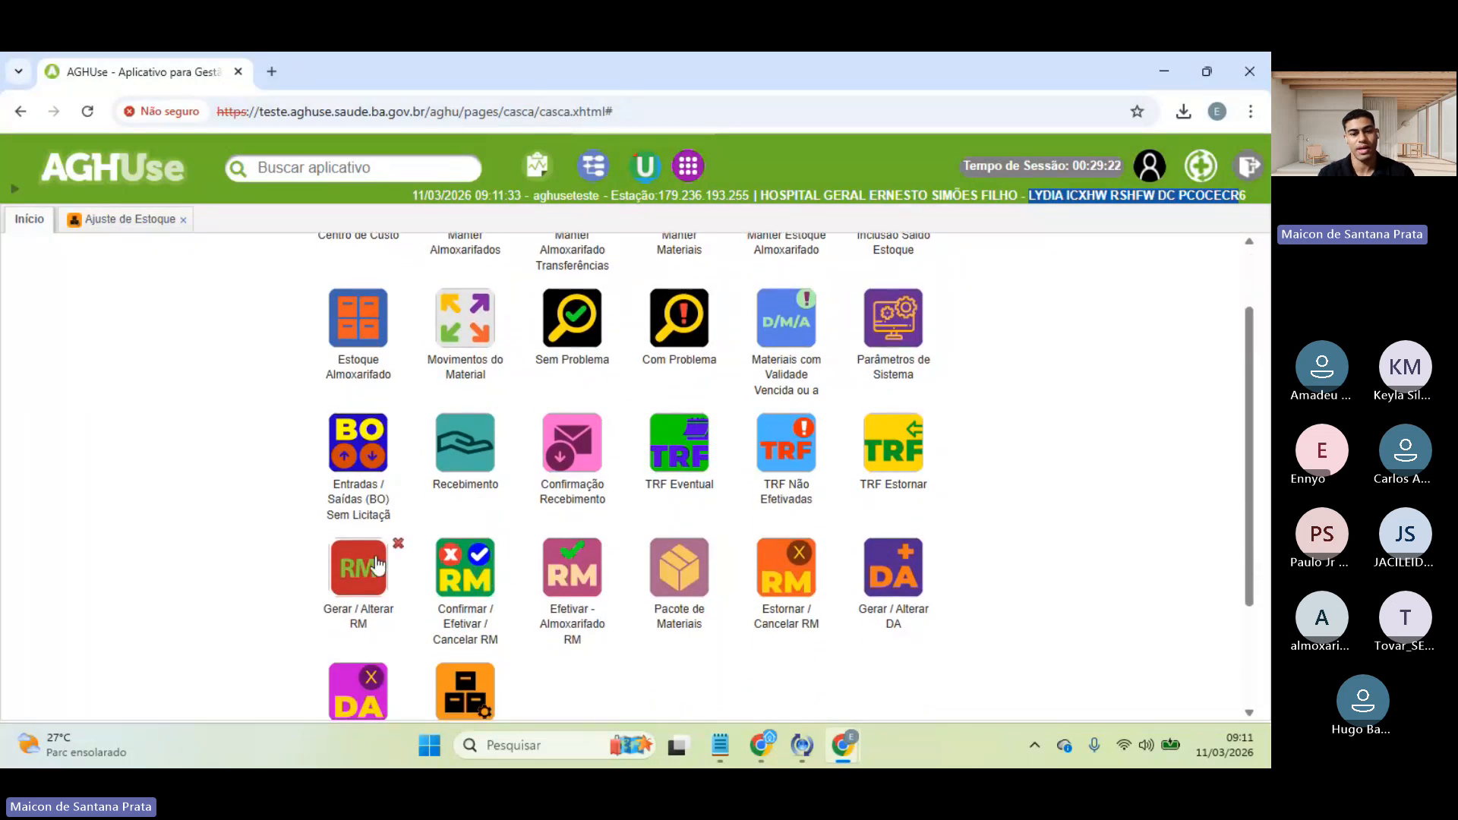
scroll(1082, 582, down, 1)
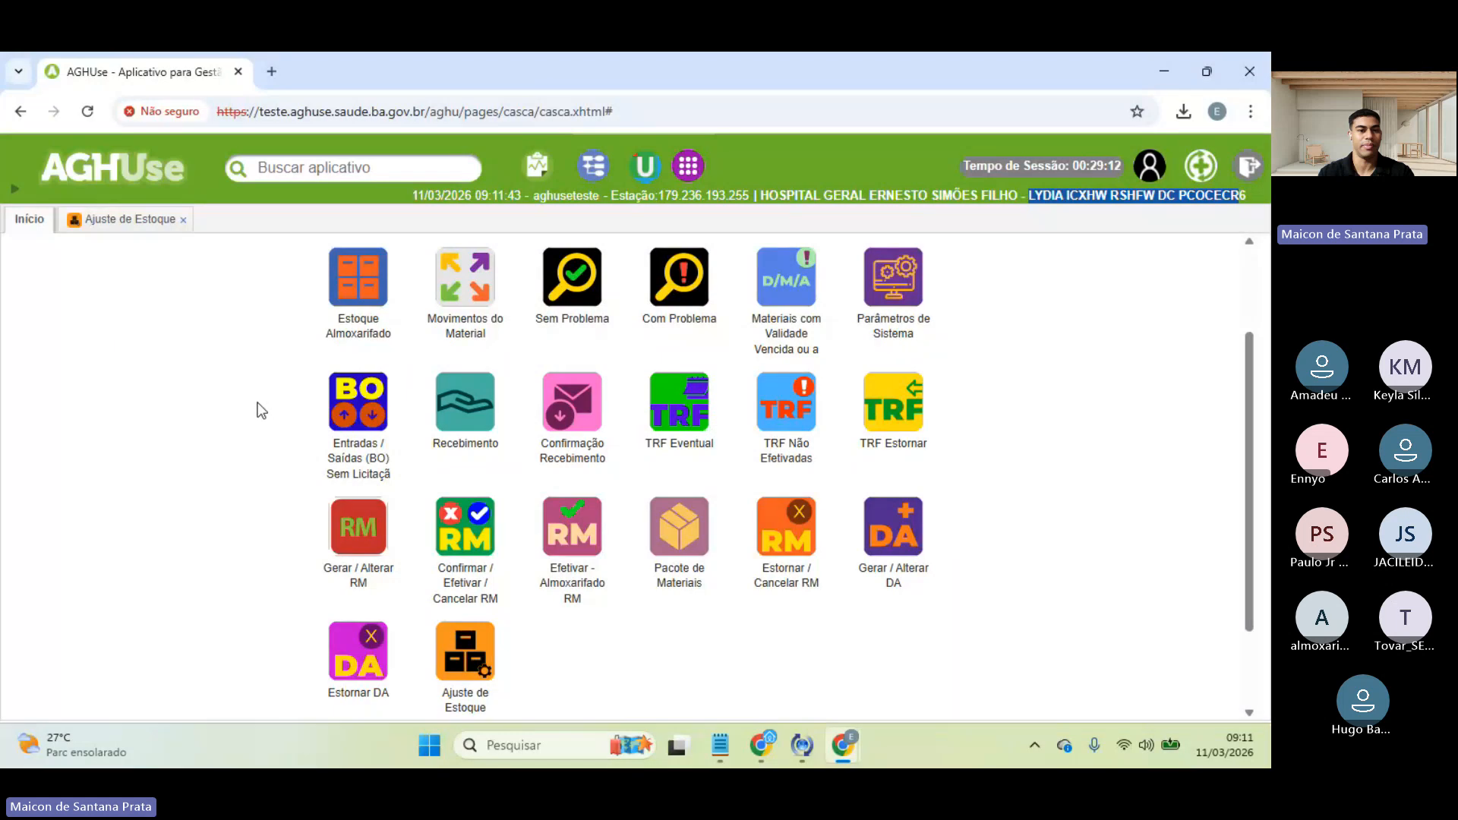
scroll(261, 410, up, 2)
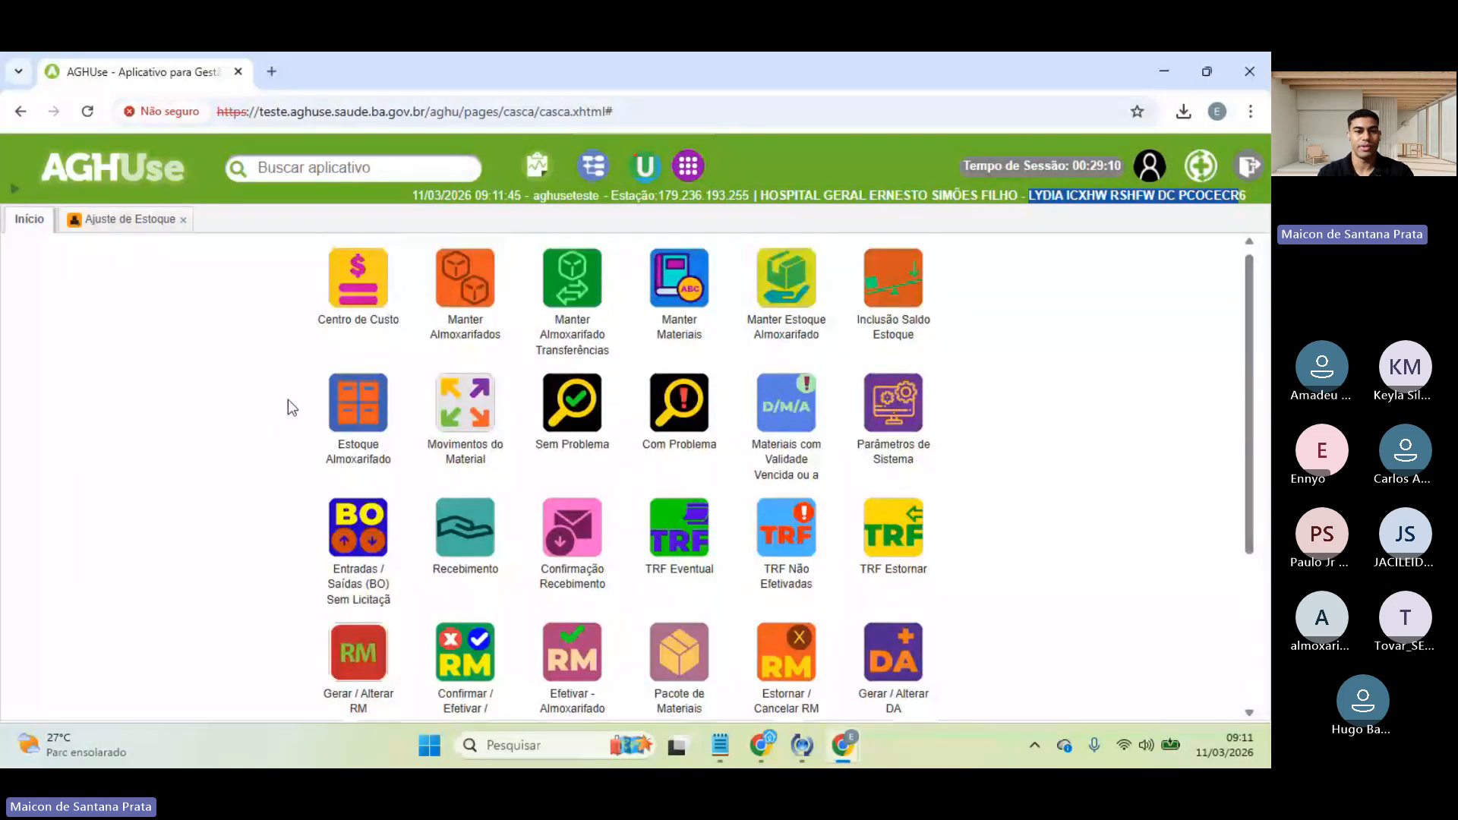
scroll(221, 520, down, 2)
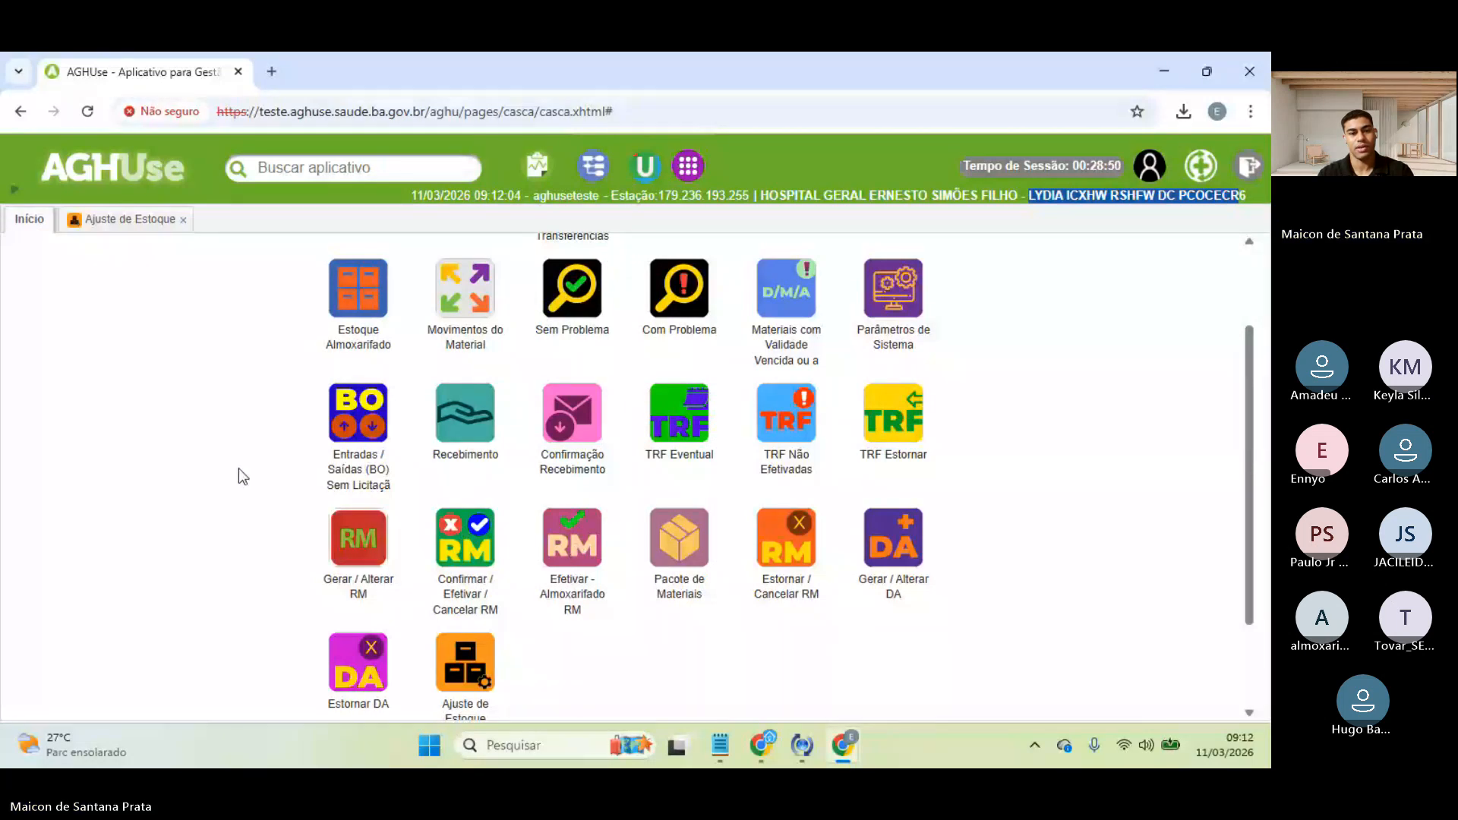
click(95, 276)
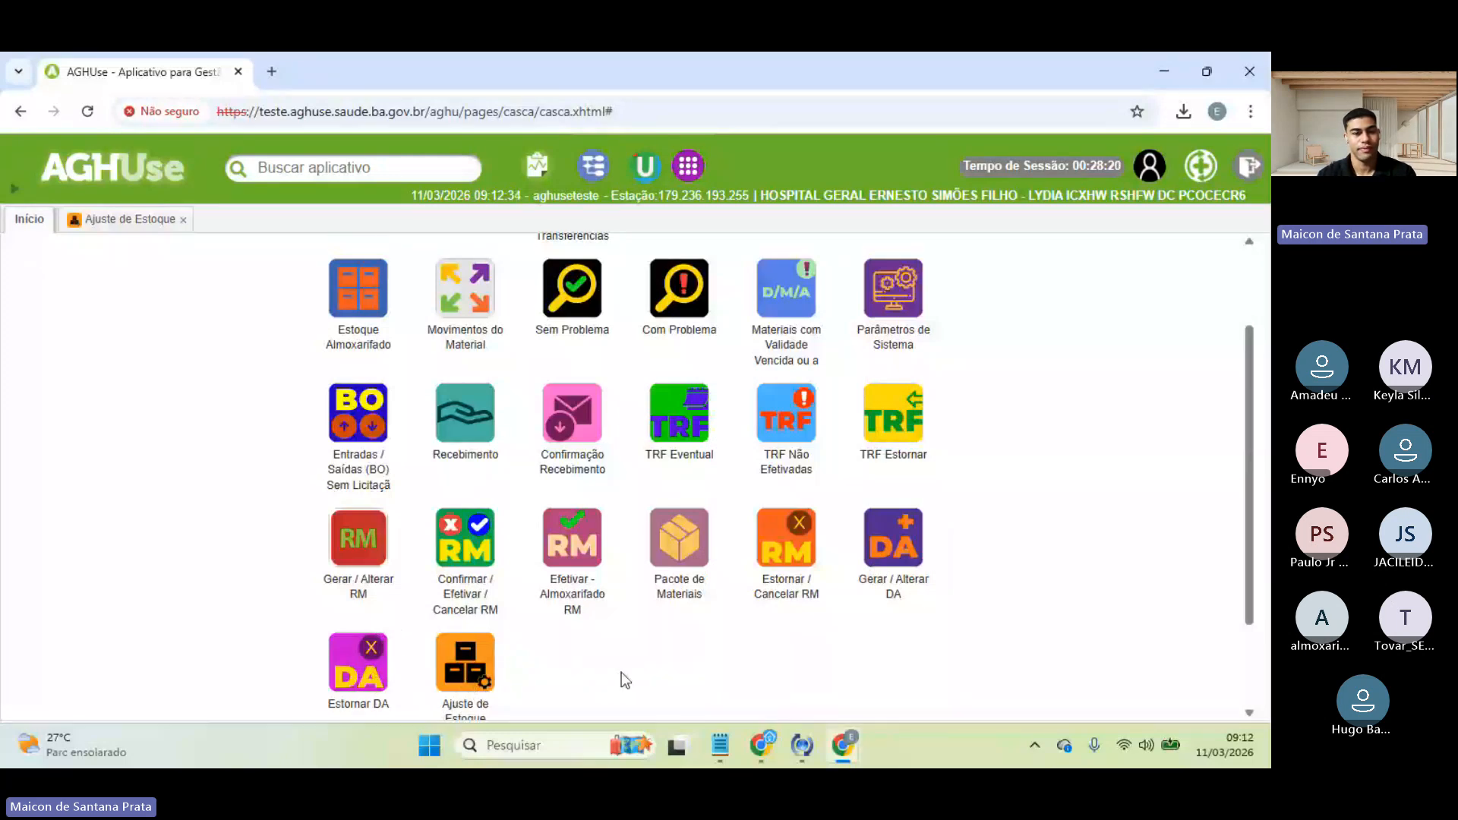
scroll(91, 466, down, 1)
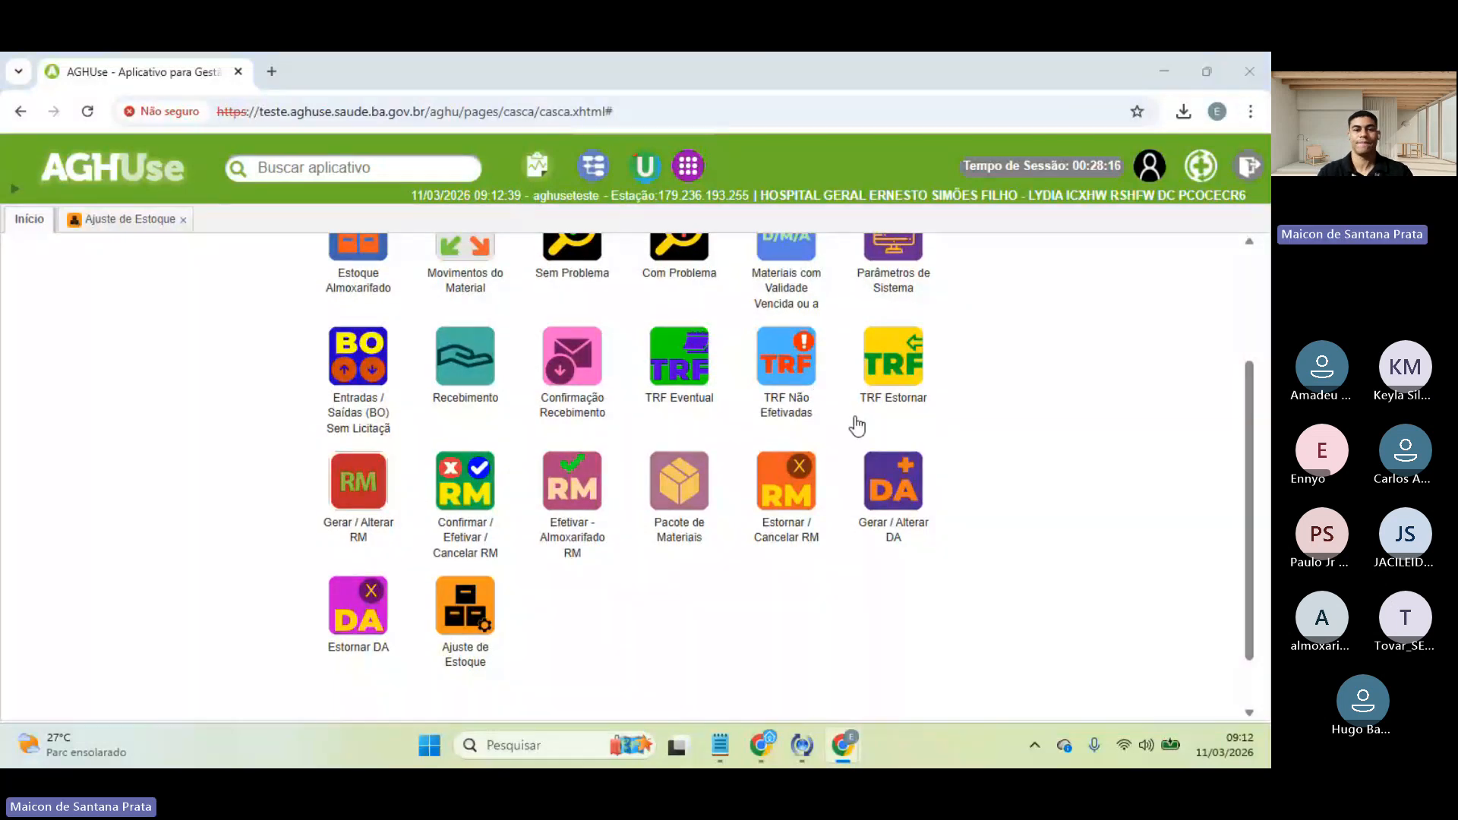
key(alt+Tab)
key(alt+Tab)
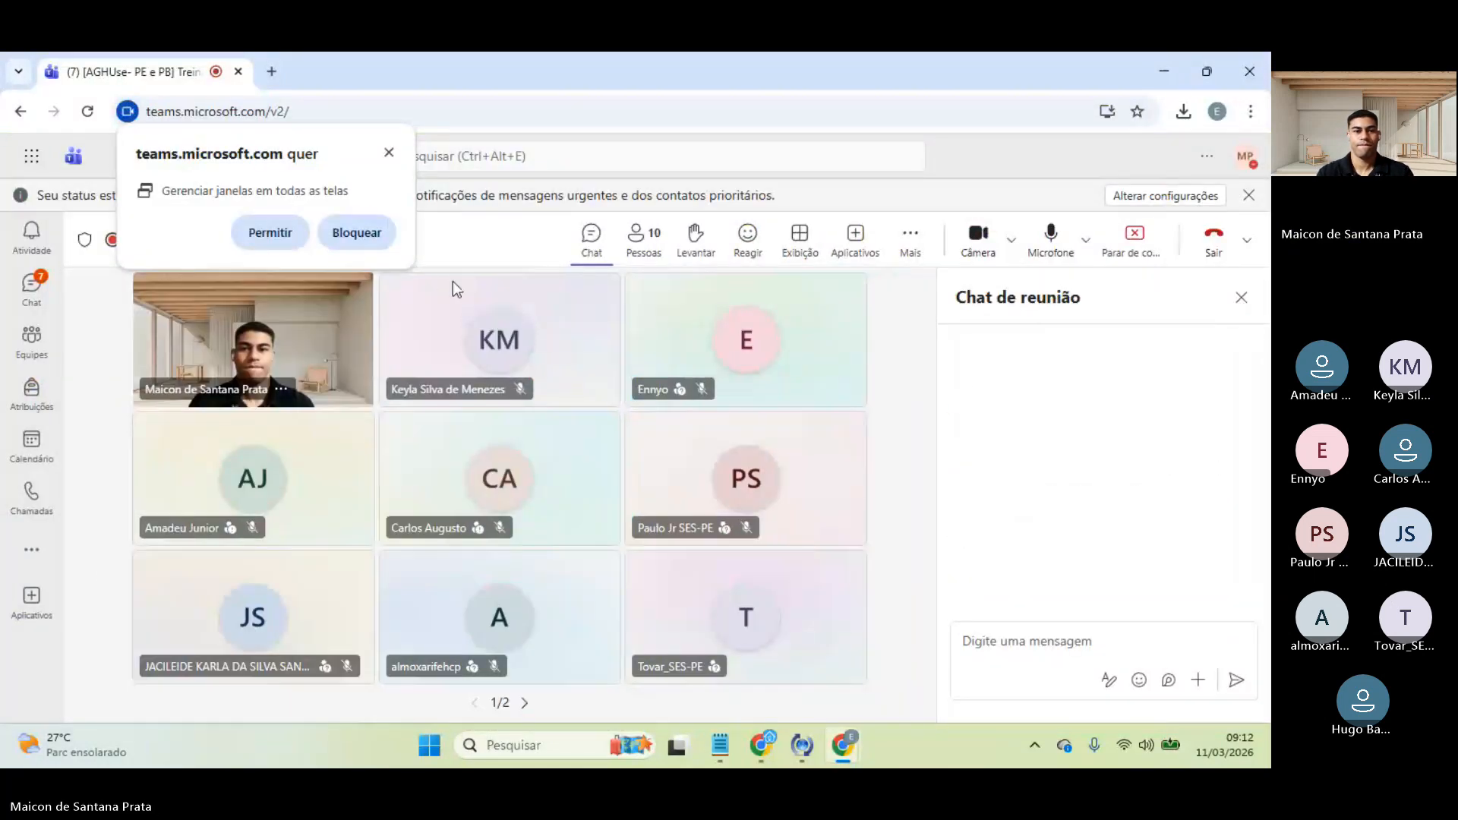
- Close the browser permission popup and end screen sharing with Parar de compartilhar
click(389, 153)
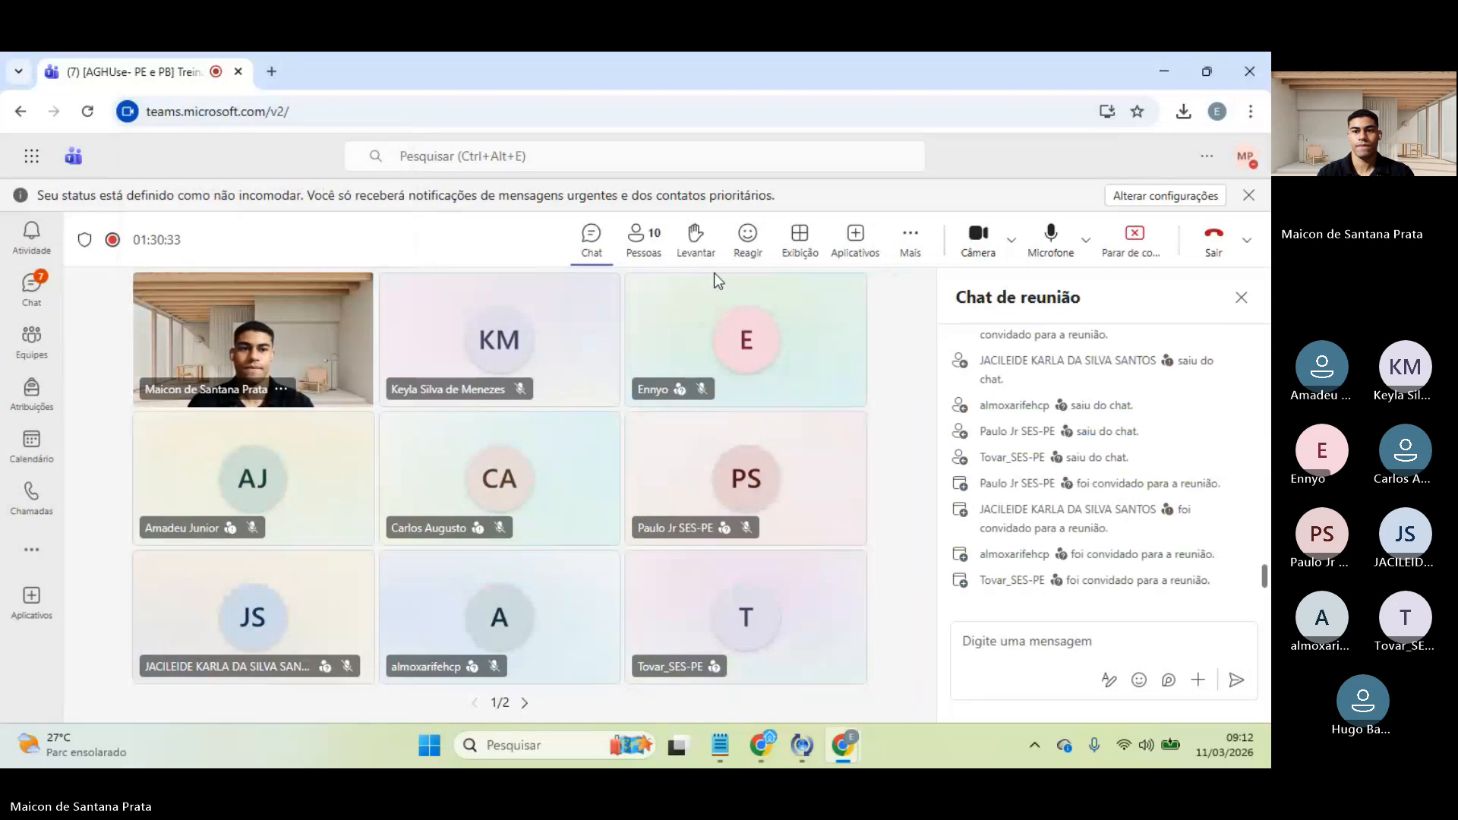
click(1121, 256)
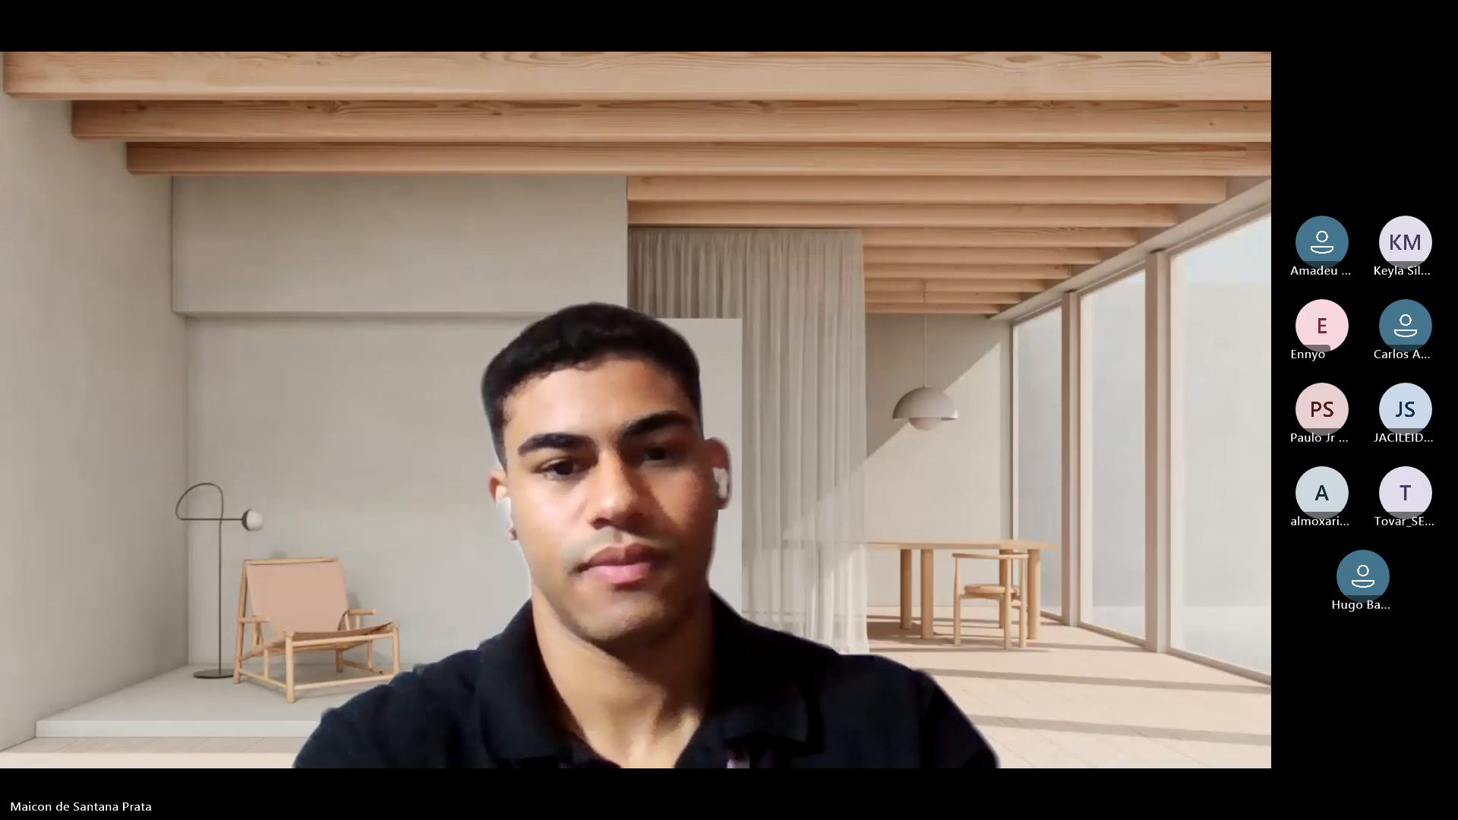